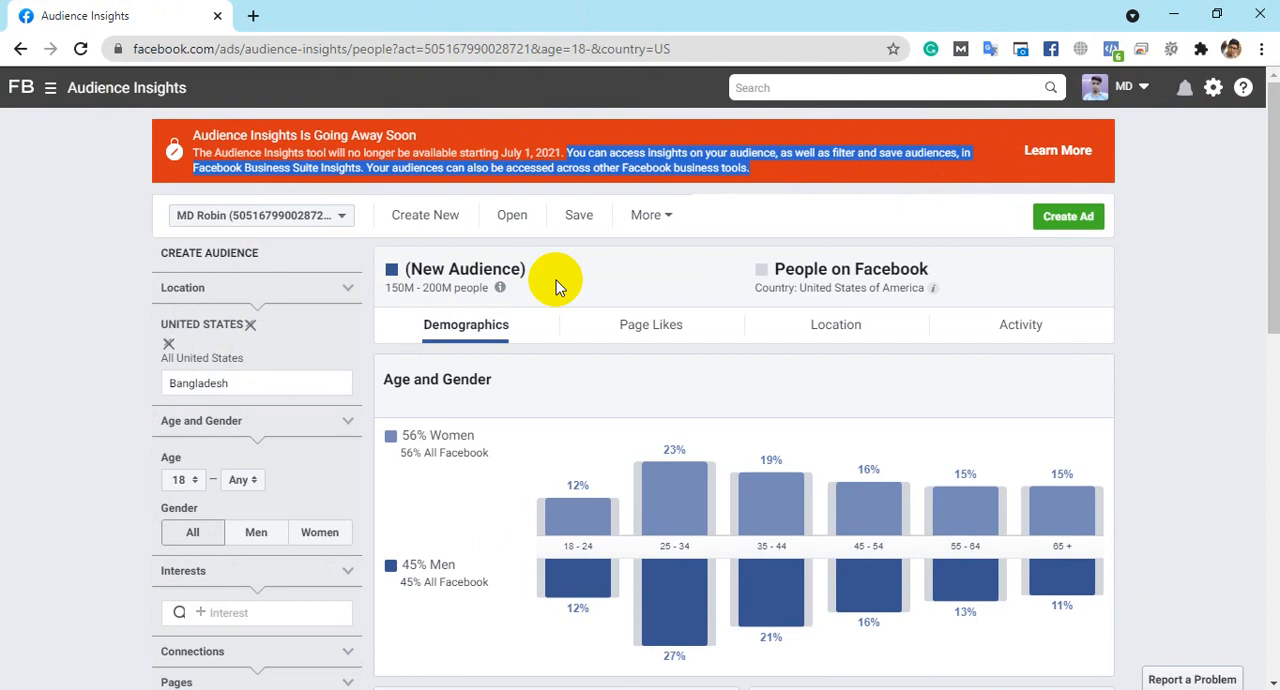
# - Open the Audience Insights tool from the list of business tools
pyautogui.click(50, 92)
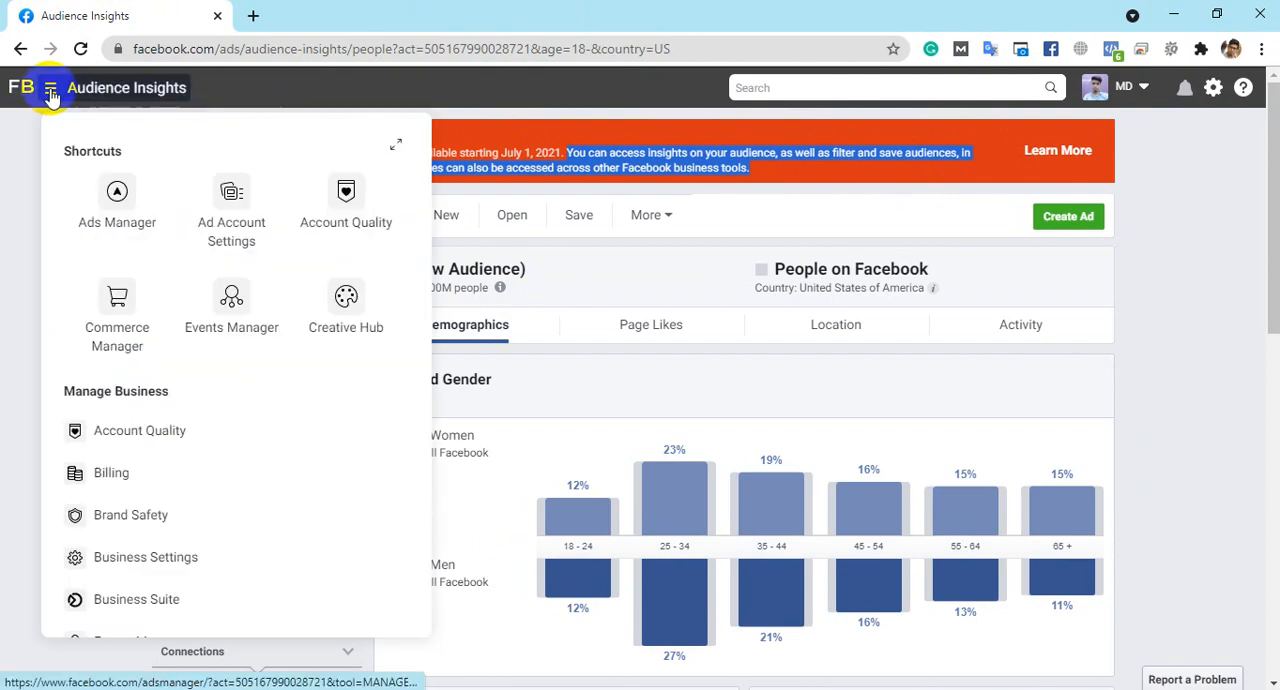
pyautogui.scroll(-10, 194, 289)
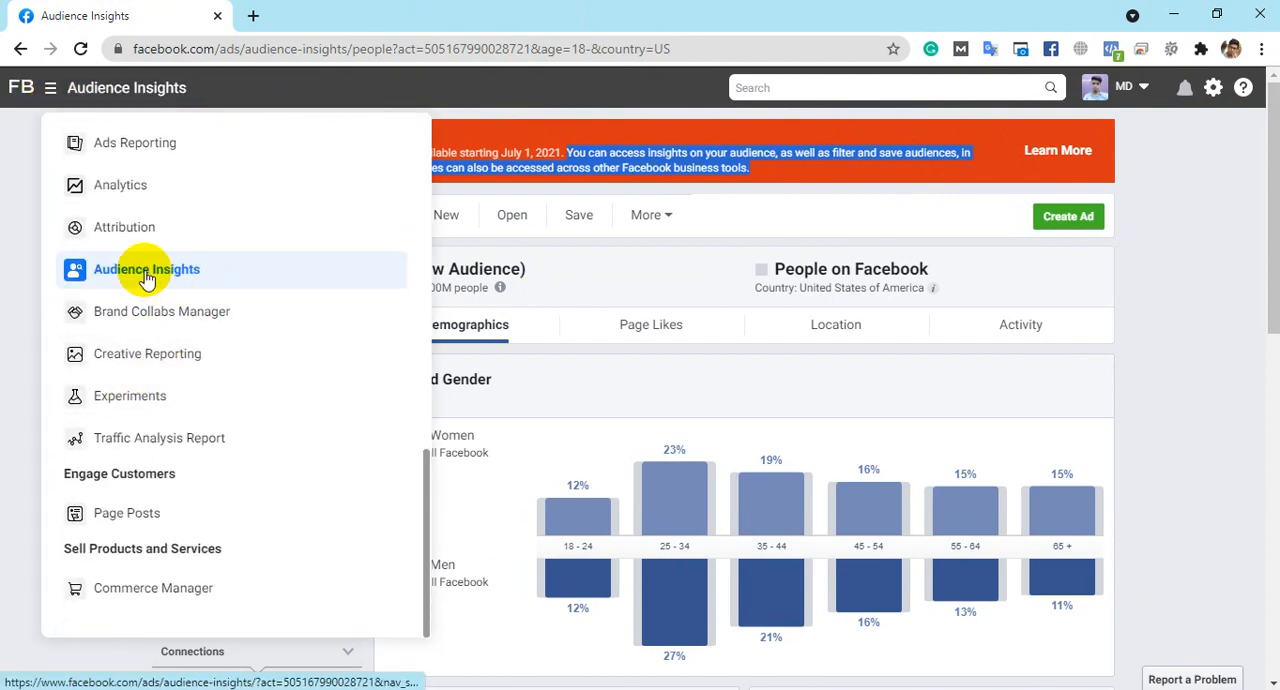
pyautogui.click(146, 272)
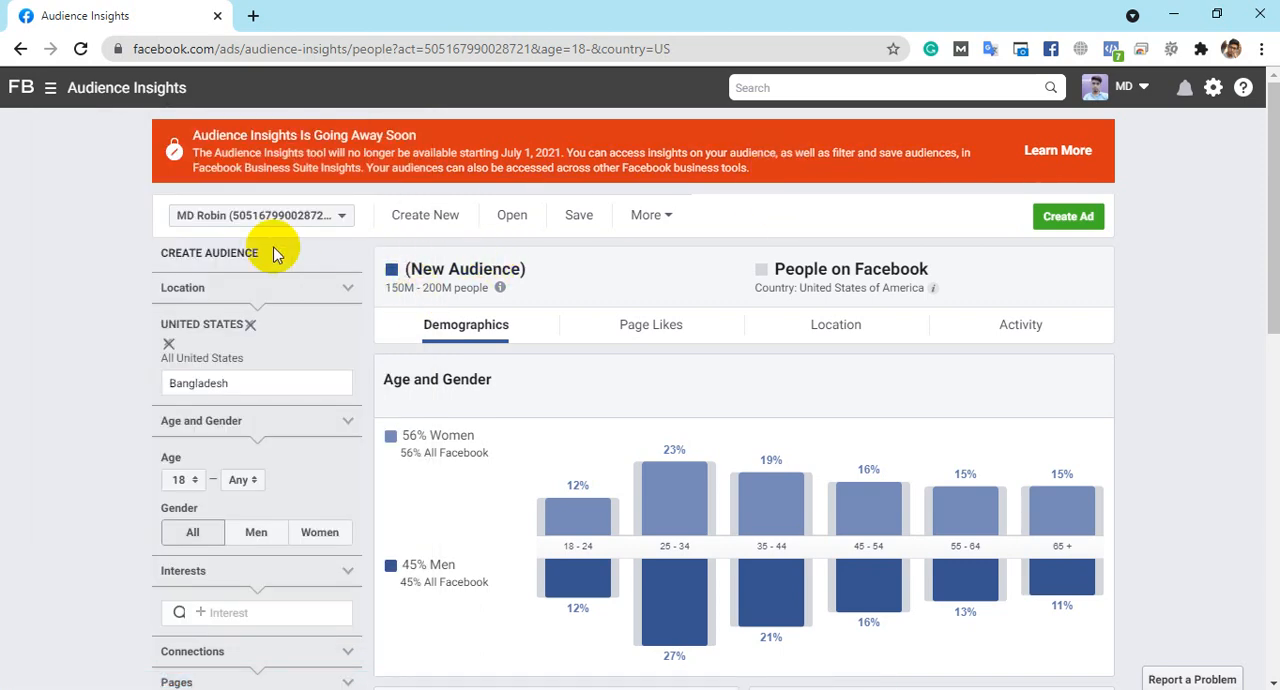
# - Remove United States from the new audience's location filter
pyautogui.doubleClick(243, 382)
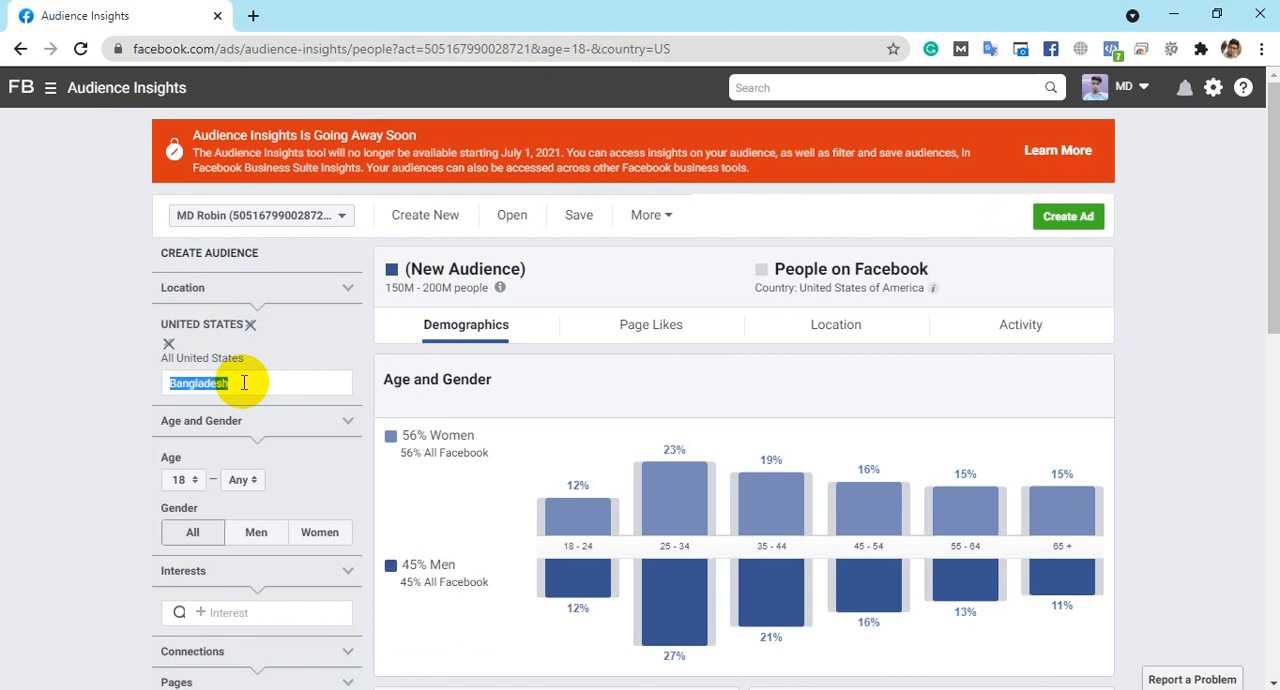
pyautogui.click(243, 382)
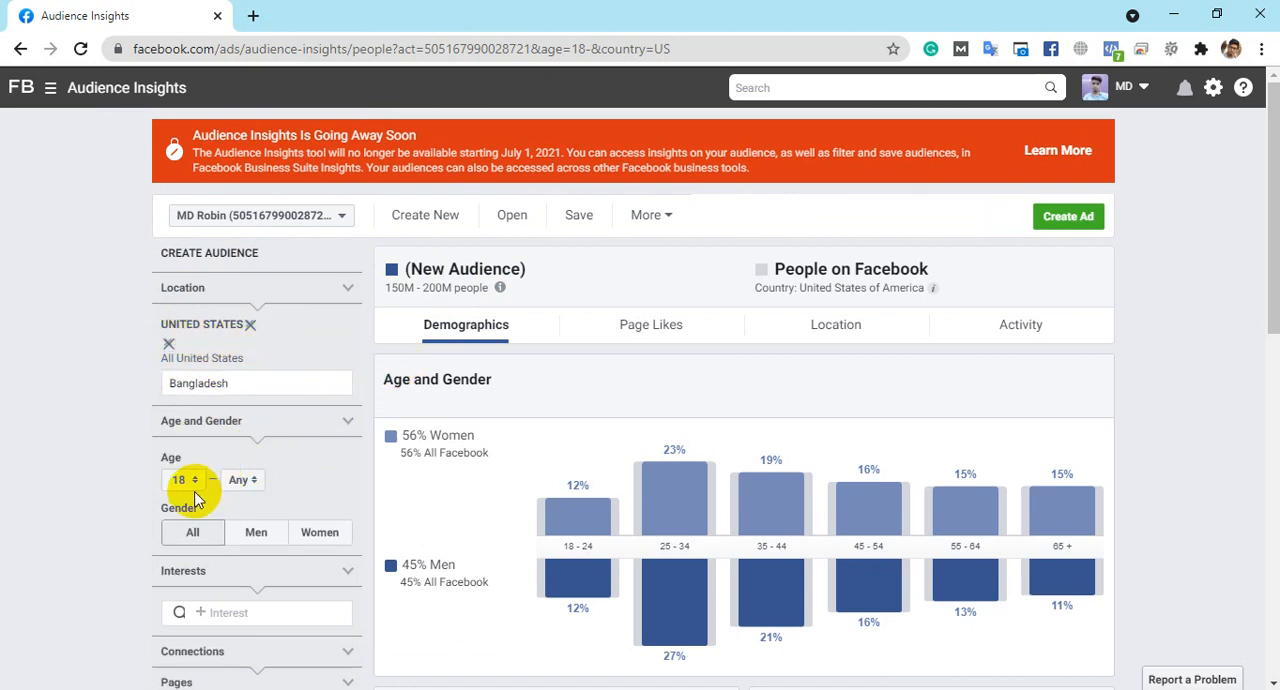
pyautogui.scroll(-2, 300, 440)
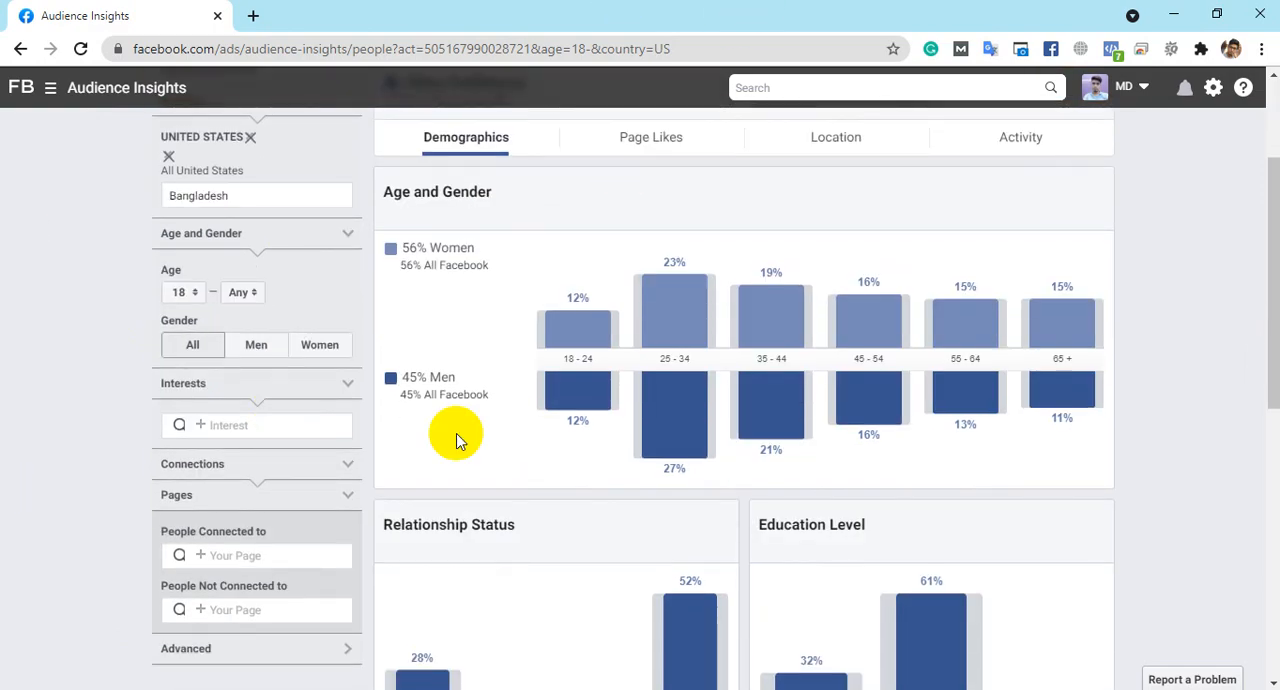
pyautogui.scroll(1, 652, 465)
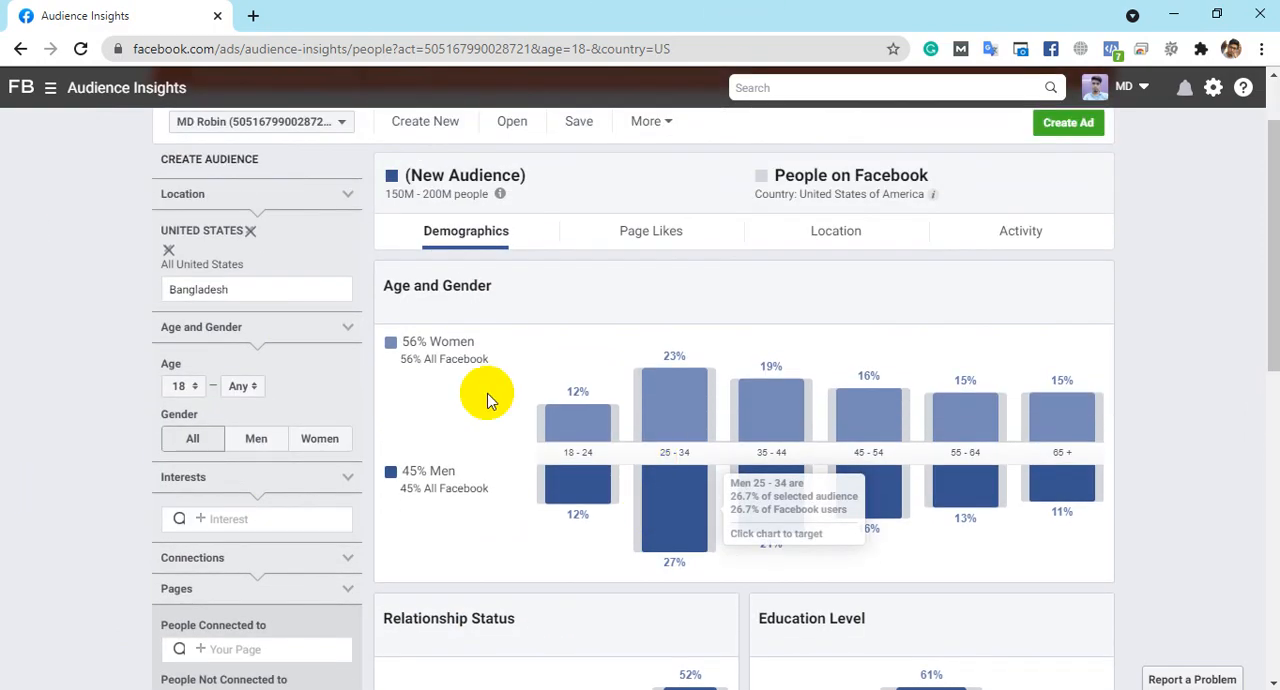
pyautogui.click(169, 252)
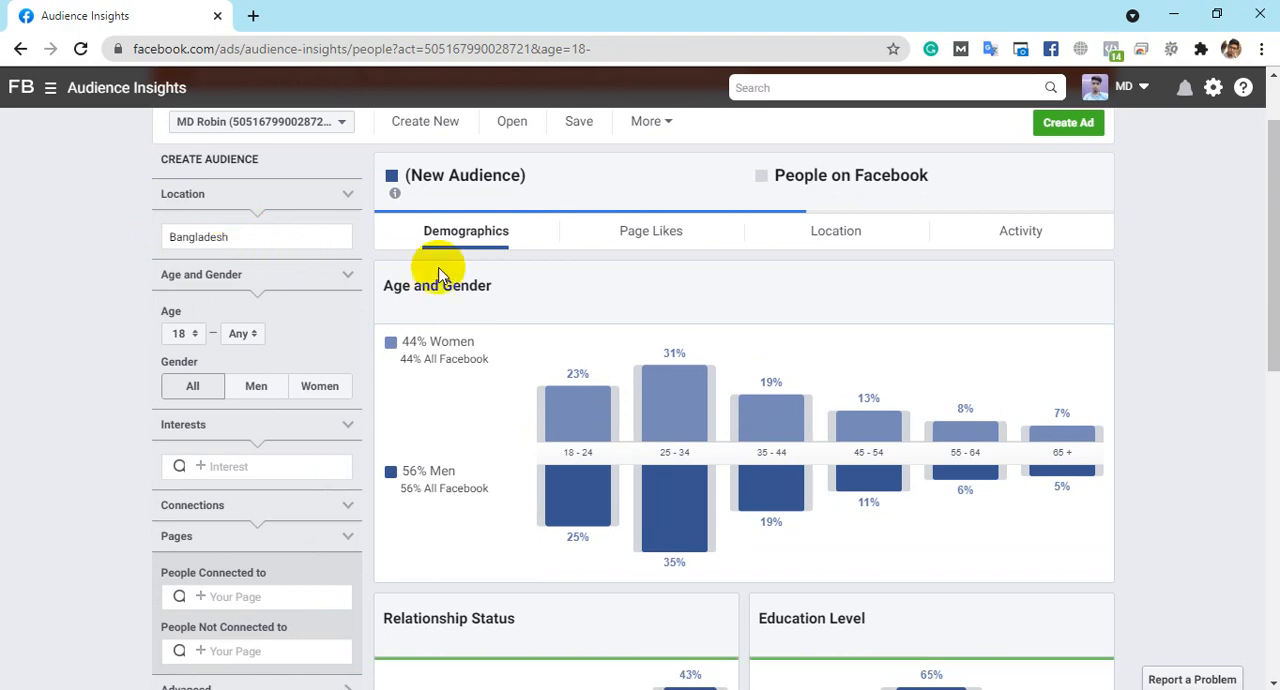
pyautogui.scroll(1, 614, 367)
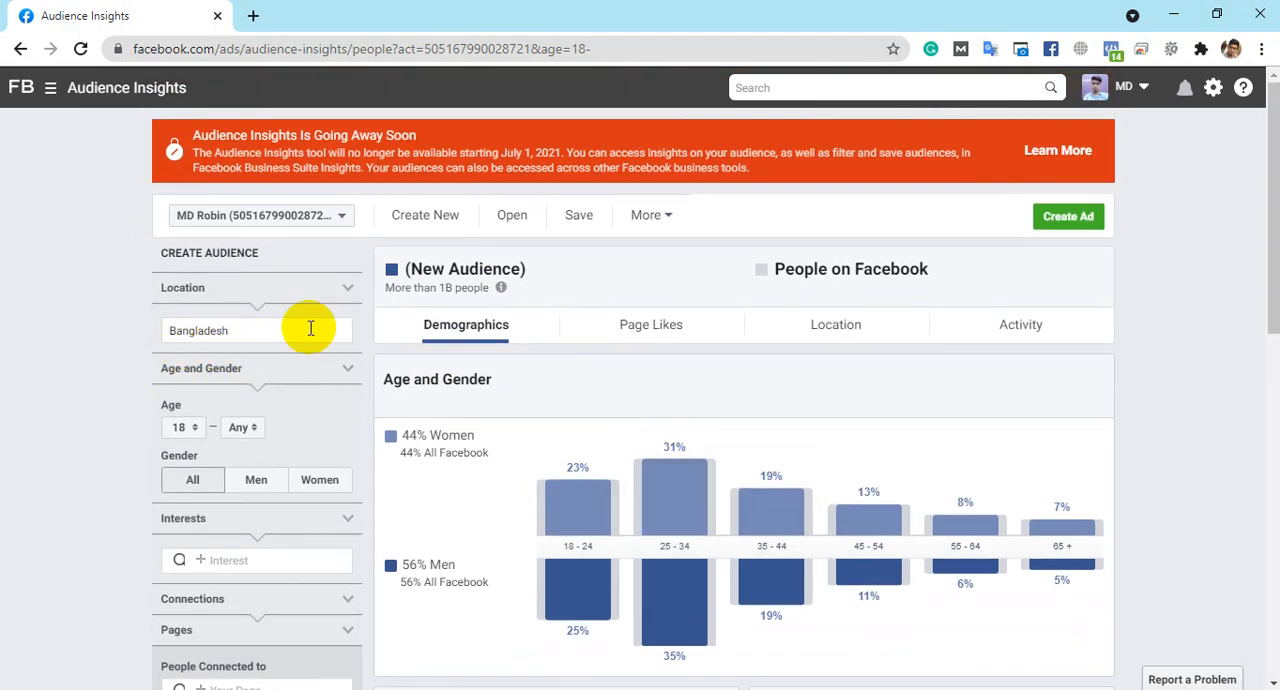
# - Set the audience location to Bangladesh and collapse the Age and Gender and Interests filter sections
pyautogui.click(347, 289)
pyautogui.click(347, 289)
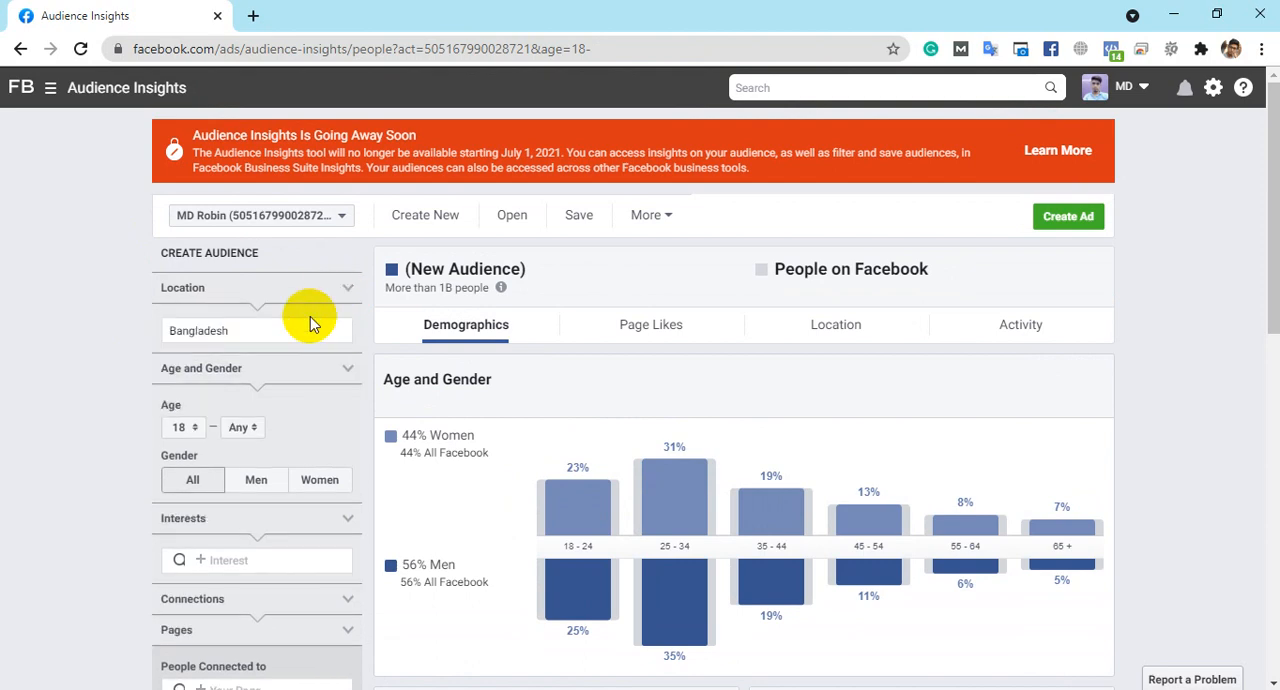
pyautogui.doubleClick(296, 333)
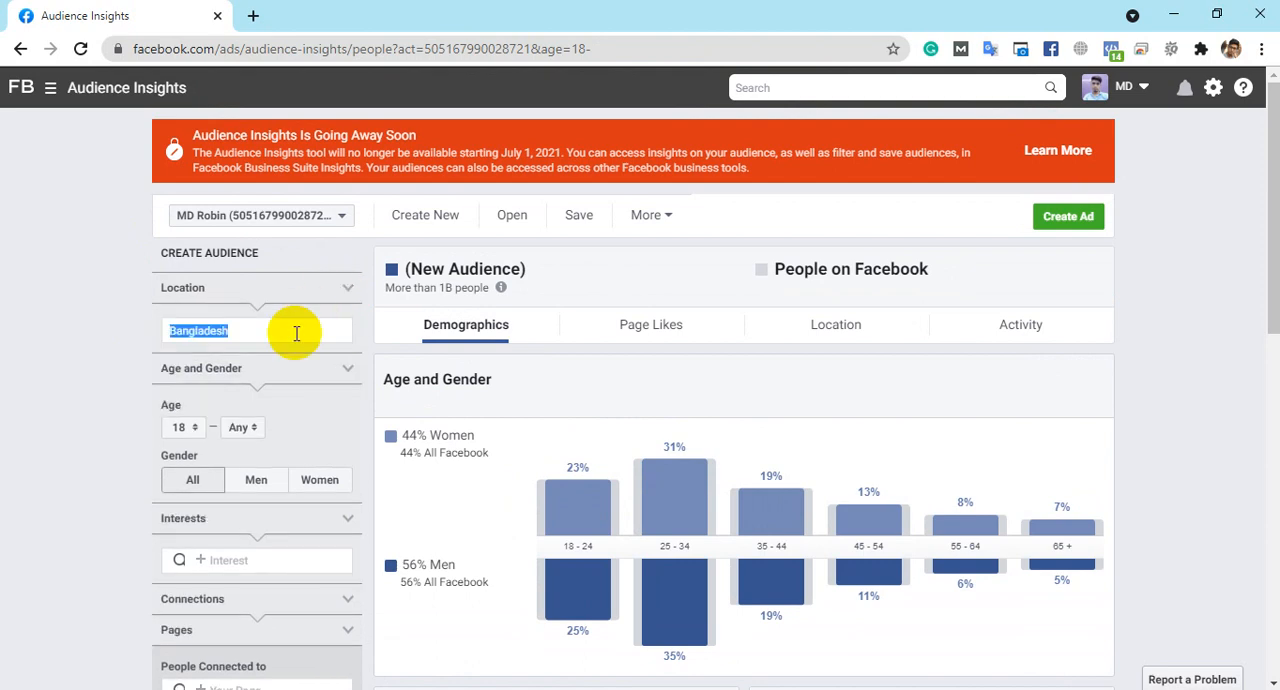
pyautogui.click(296, 333)
pyautogui.doubleClick(296, 333)
pyautogui.click(285, 369)
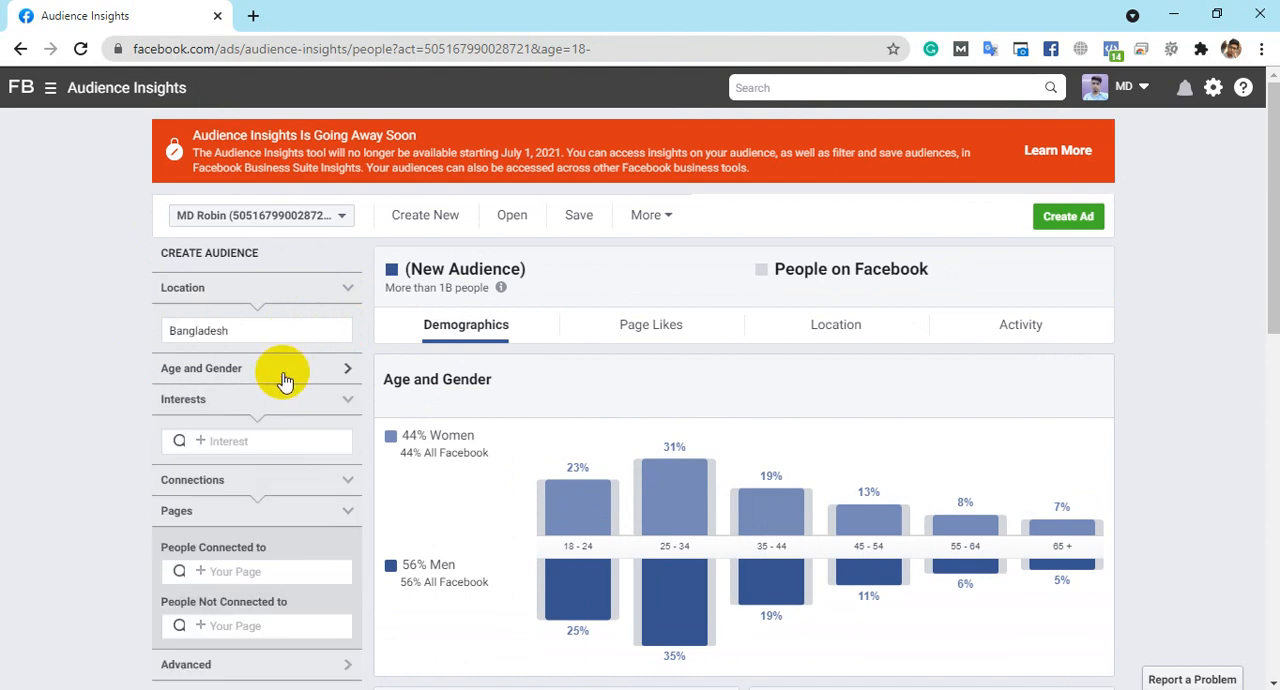
pyautogui.click(222, 399)
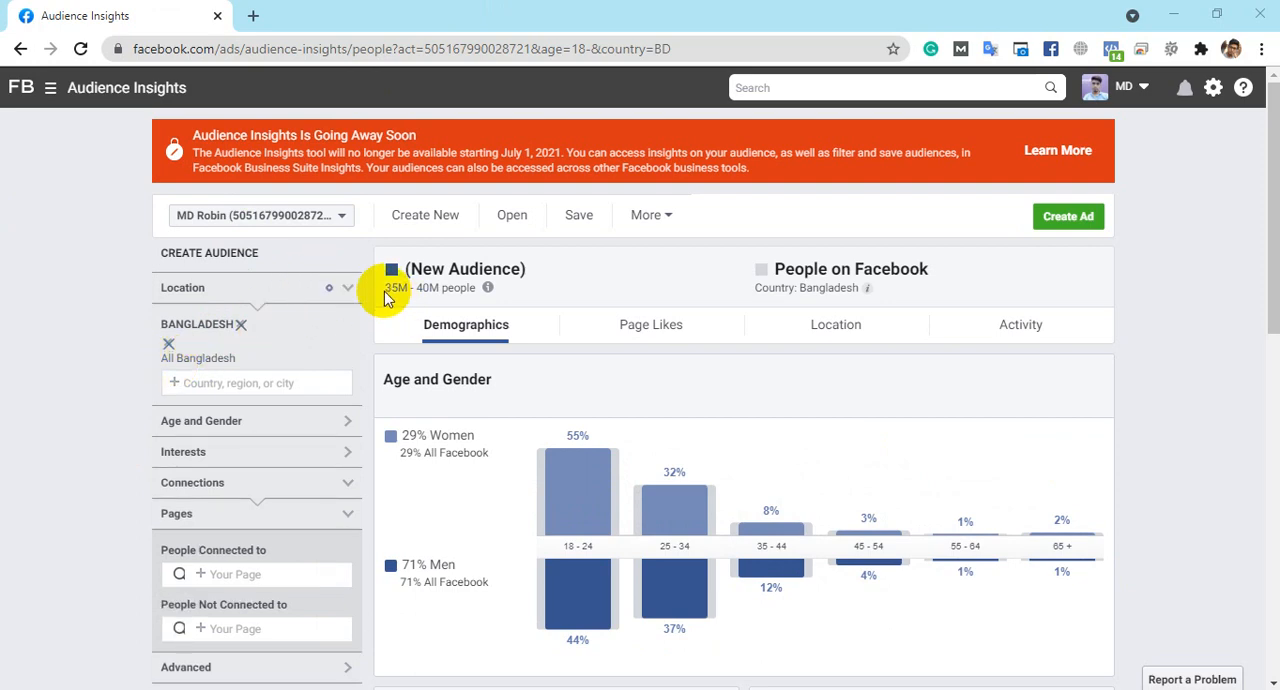
# - Examine the Bangladesh audience's estimated size and its split between women and men
pyautogui.moveTo(385, 293); pyautogui.dragTo(476, 292)
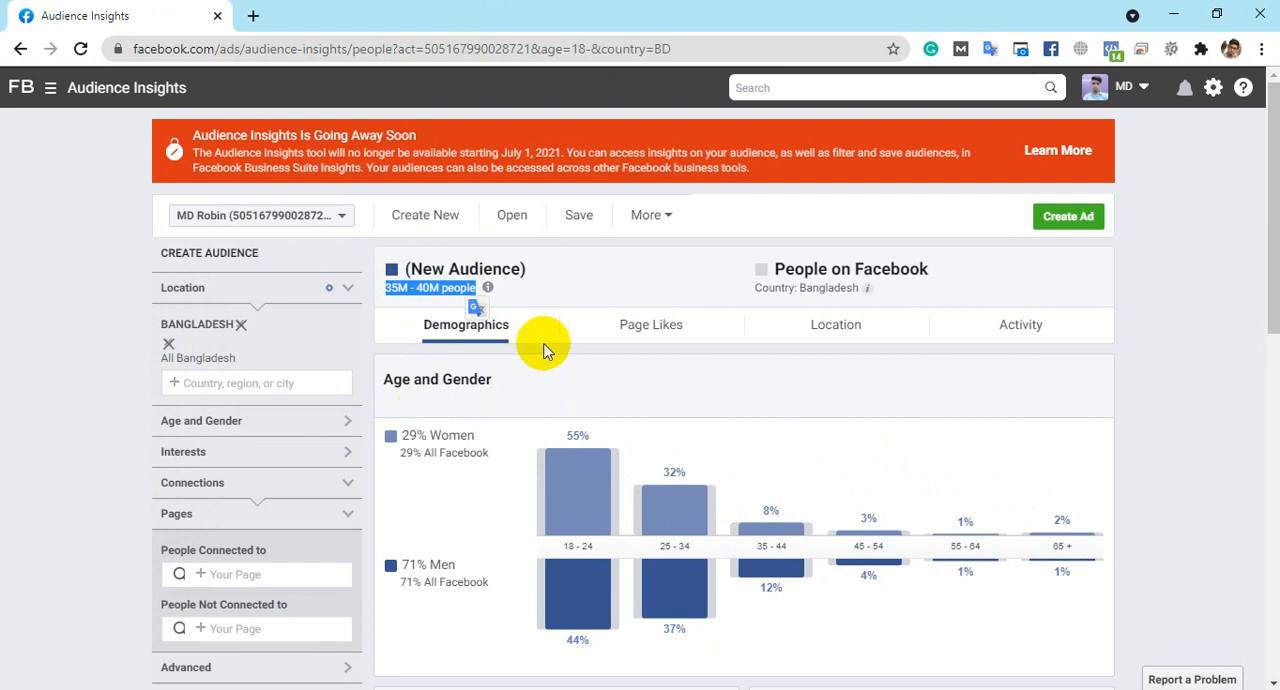
pyautogui.click(605, 290)
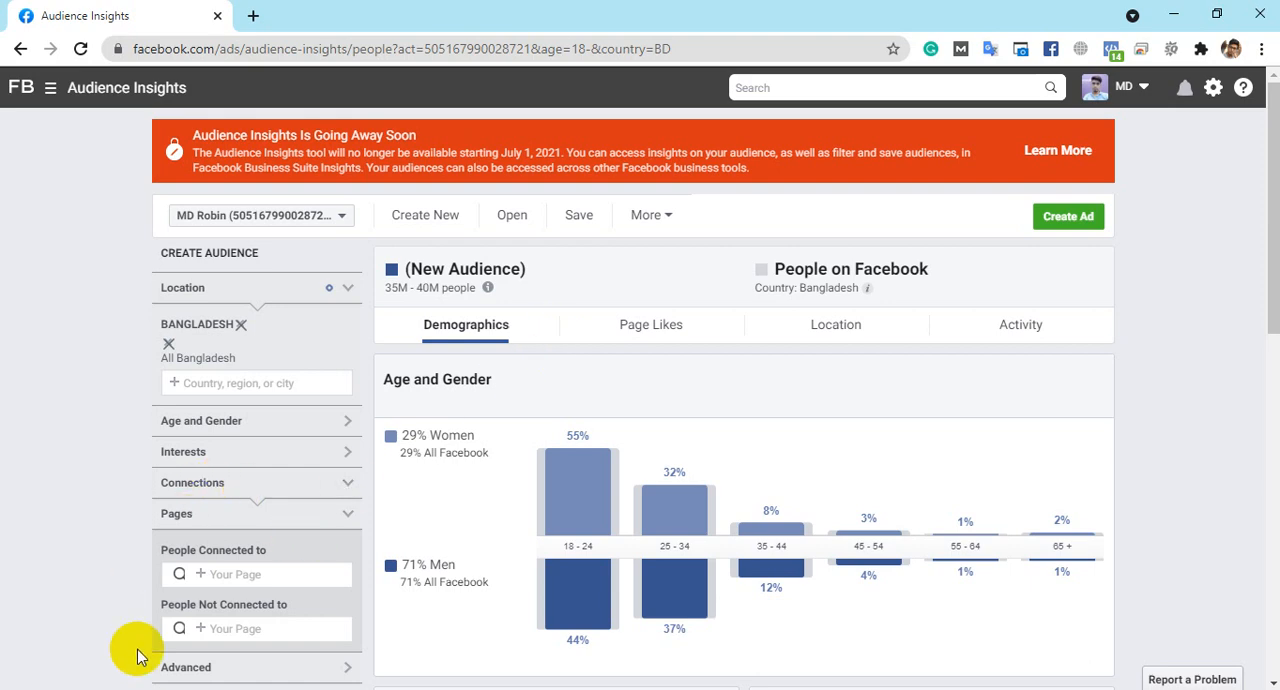
pyautogui.scroll(-2, 591, 500)
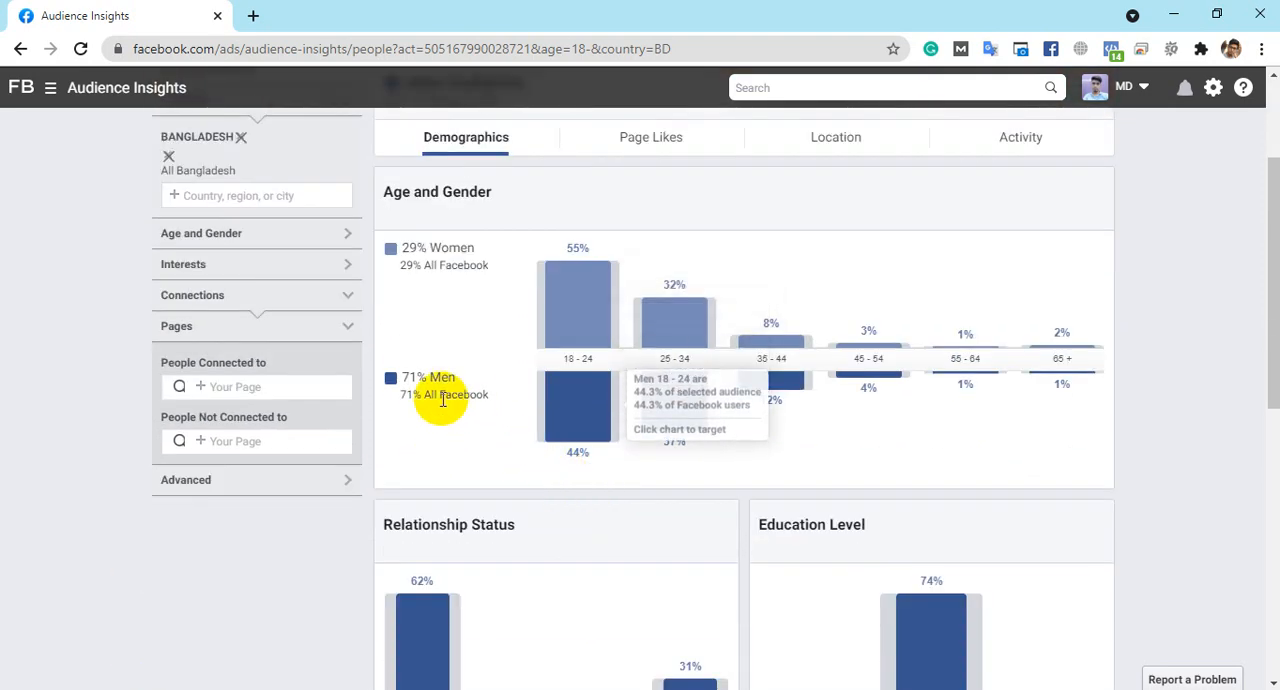
pyautogui.moveTo(402, 377); pyautogui.dragTo(476, 380)
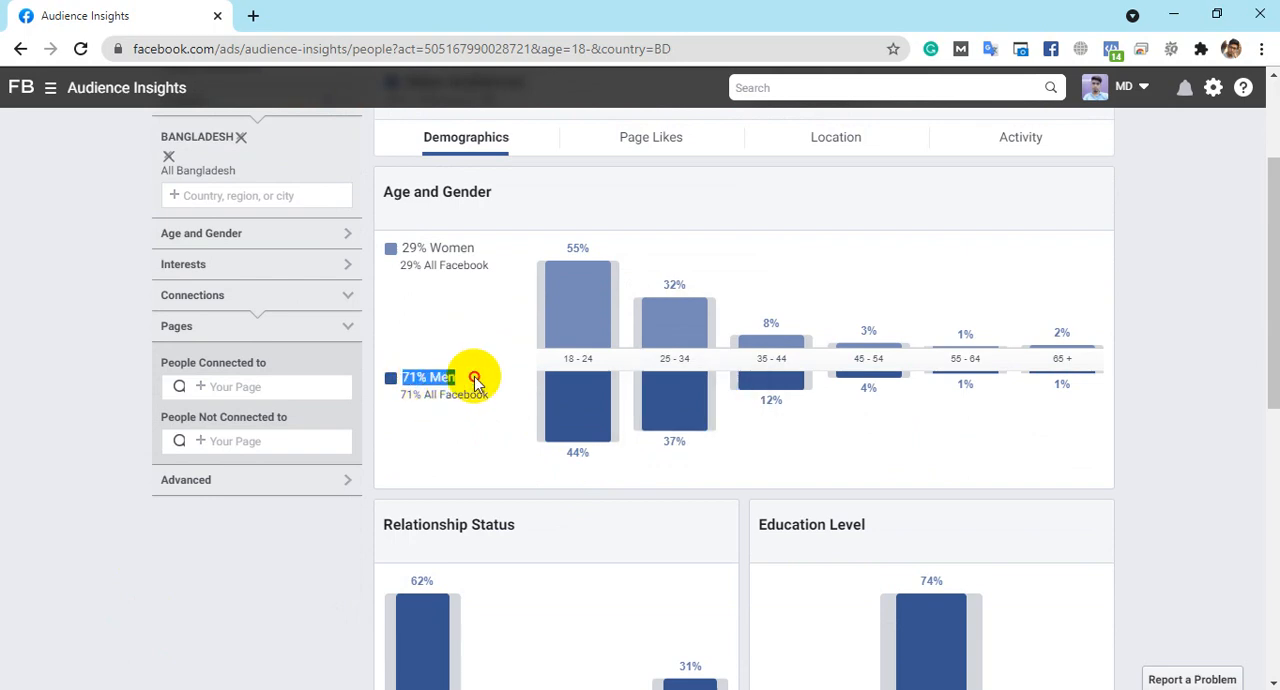
pyautogui.click(429, 254)
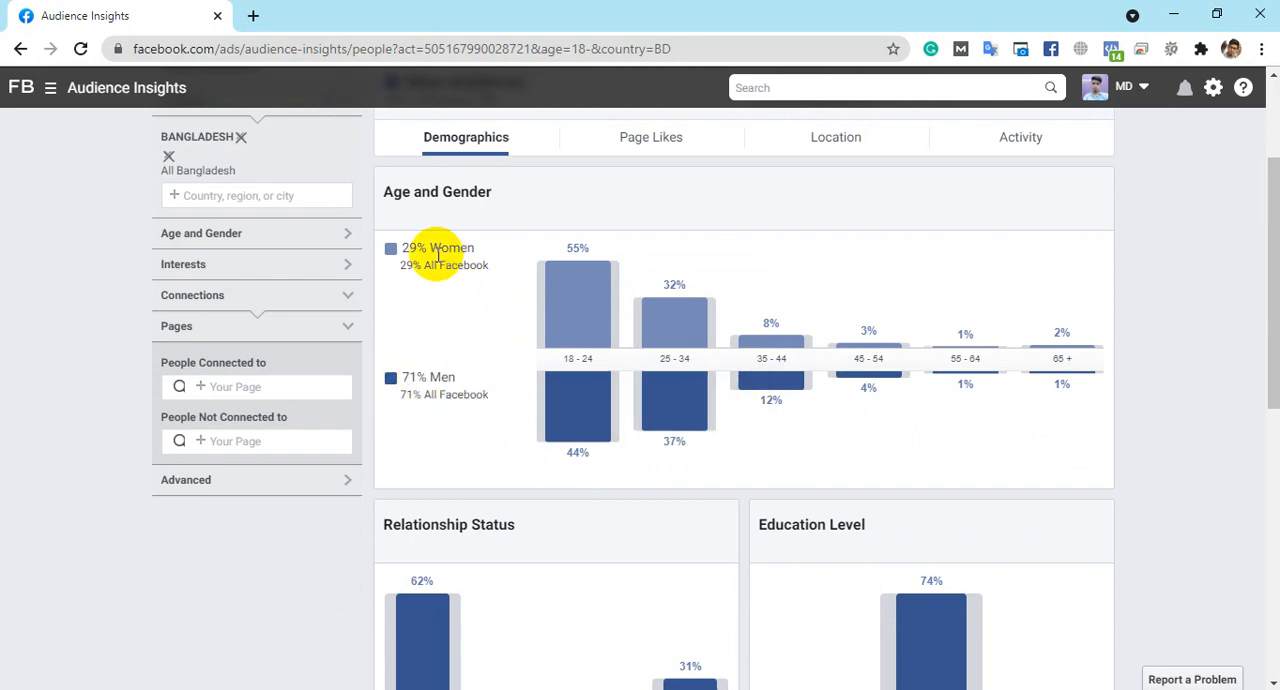
pyautogui.moveTo(400, 248); pyautogui.dragTo(528, 254)
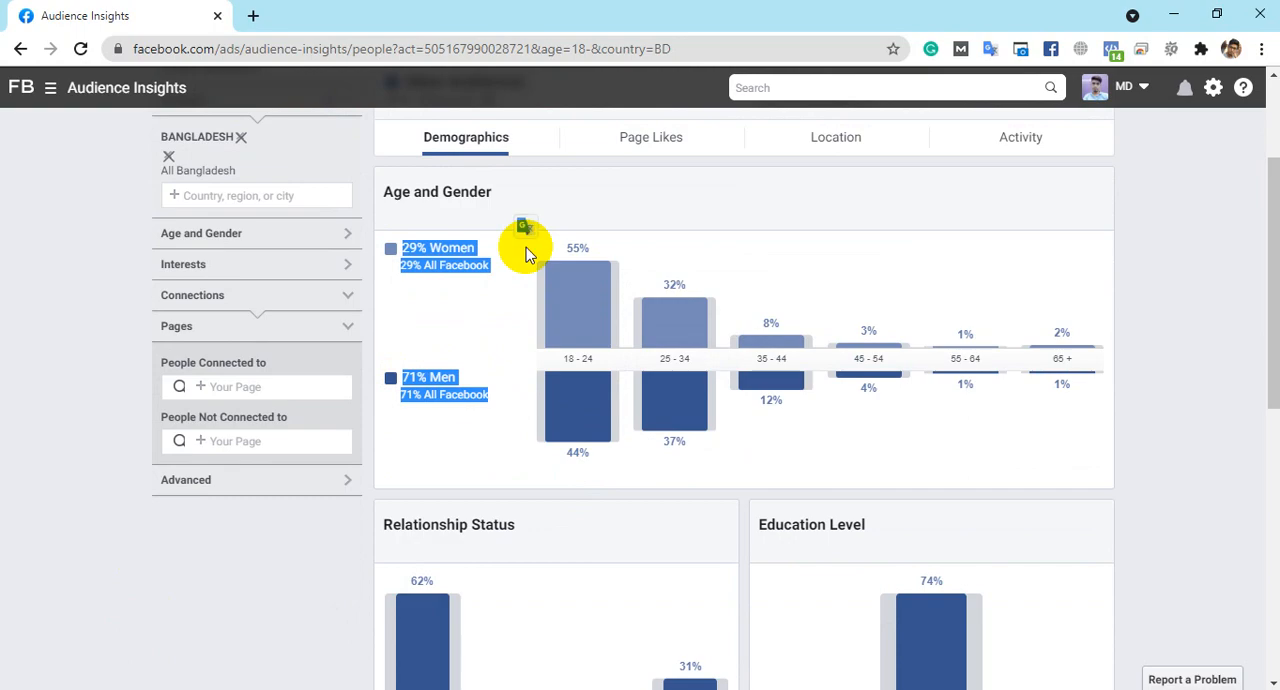
pyautogui.scroll(2, 405, 262)
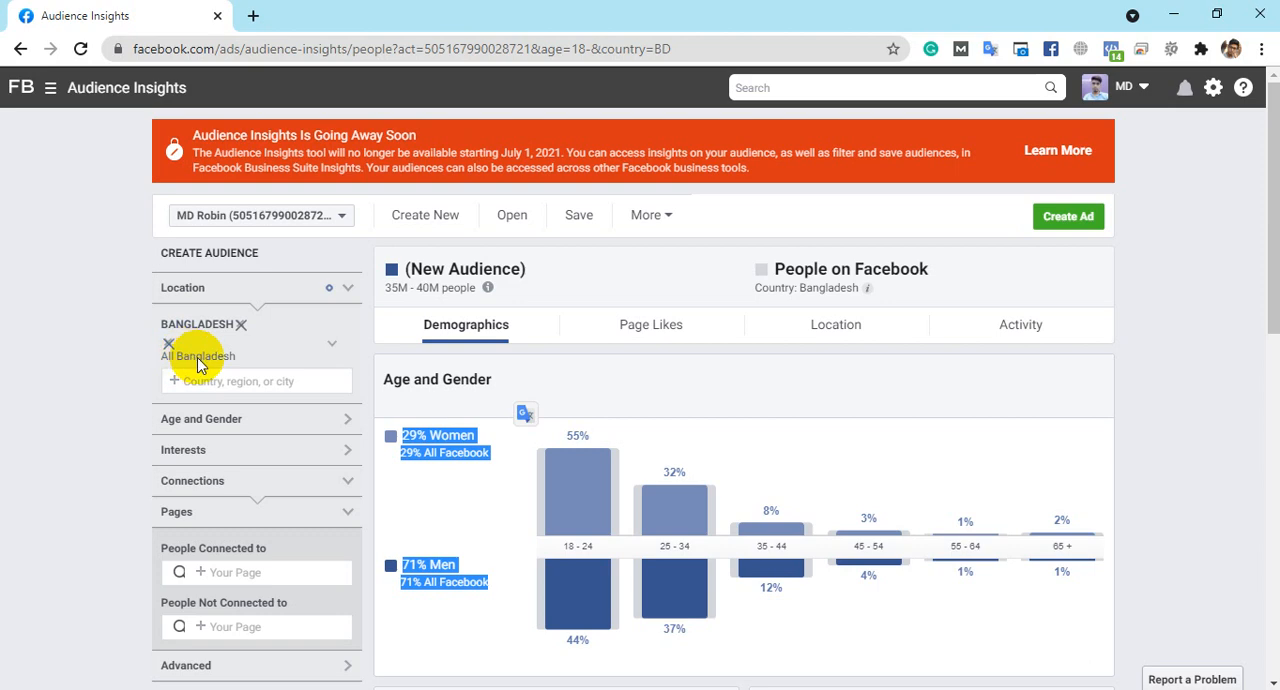
# - Expand the Age and Gender filter section of the Bangladesh audience
pyautogui.scroll(-1, 230, 276)
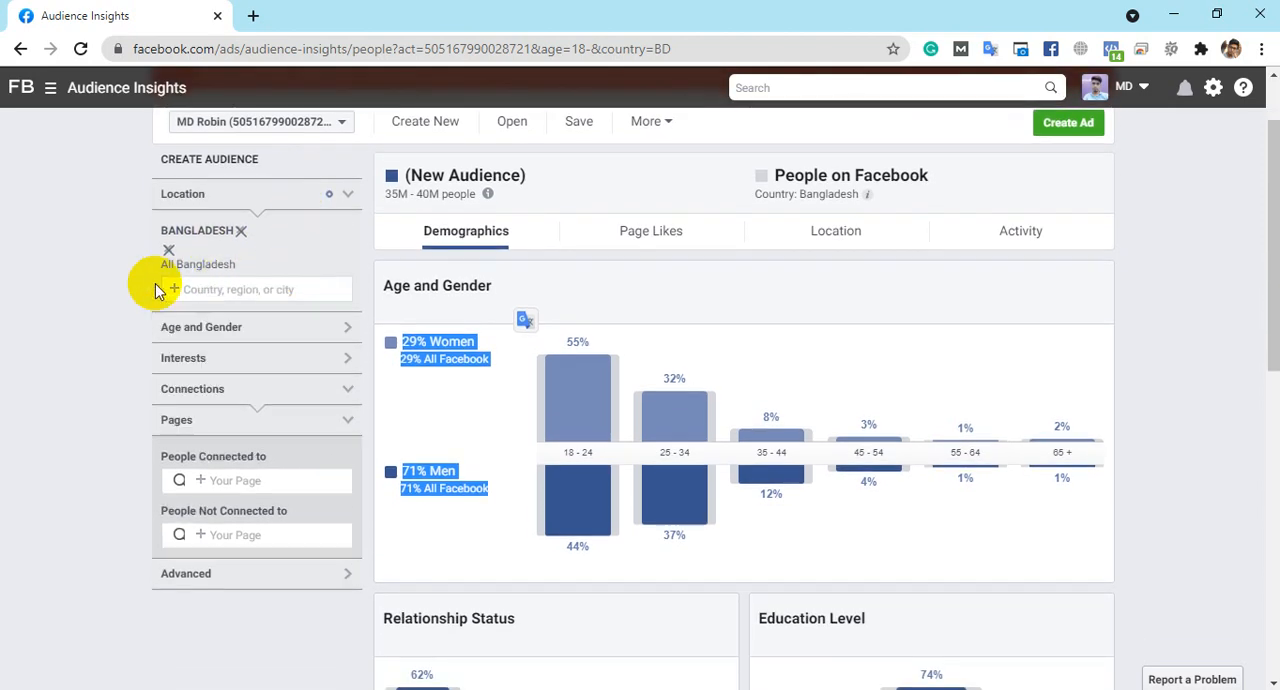
pyautogui.click(277, 333)
pyautogui.scroll(-2, 347, 280)
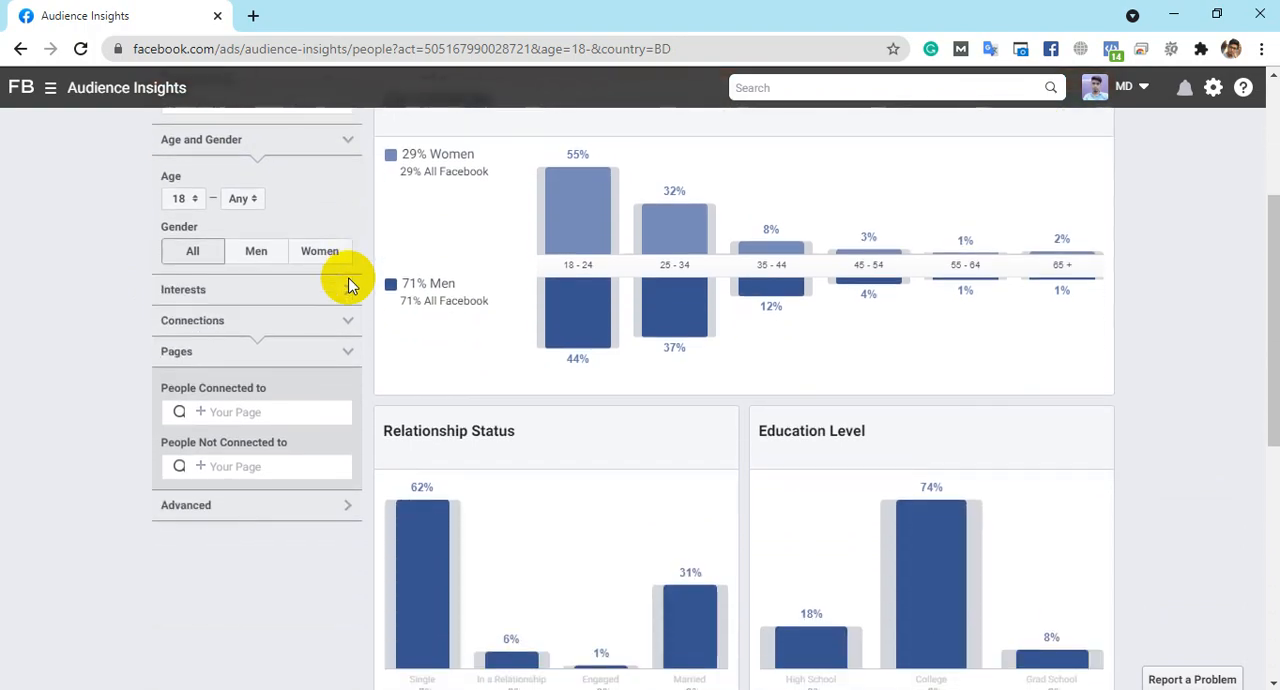
pyautogui.moveTo(587, 298)
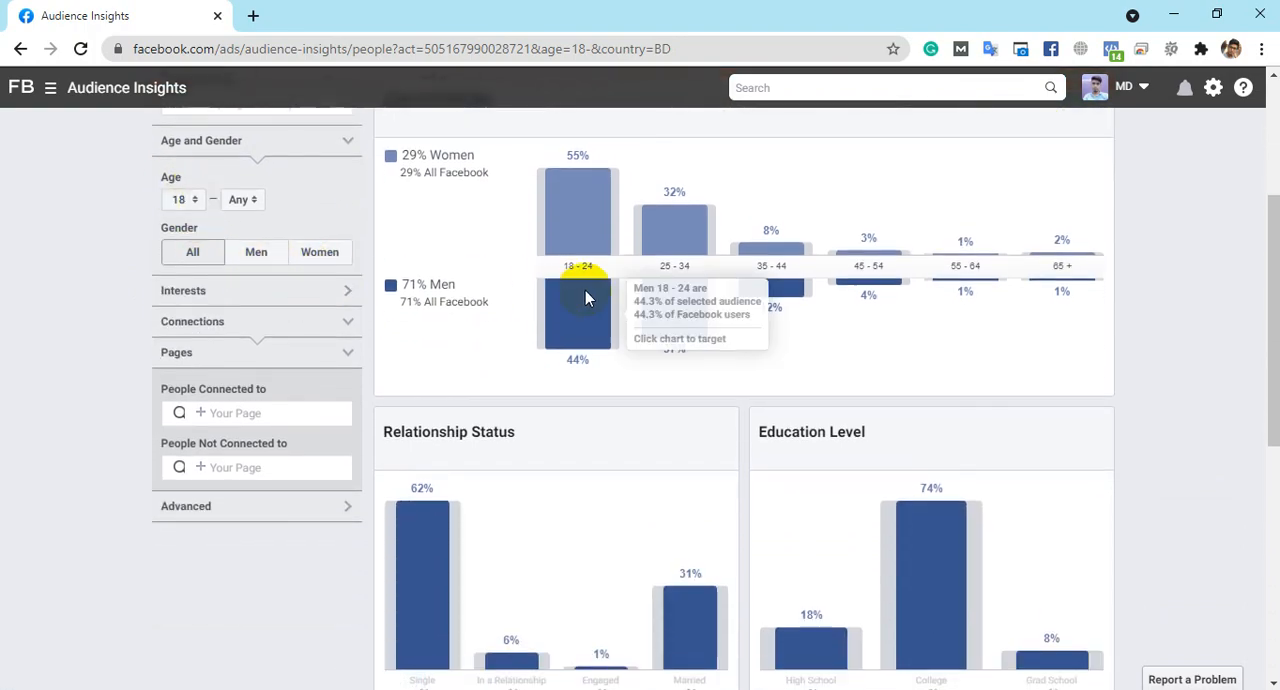
pyautogui.scroll(1, 540, 340)
pyautogui.scroll(2, 251, 329)
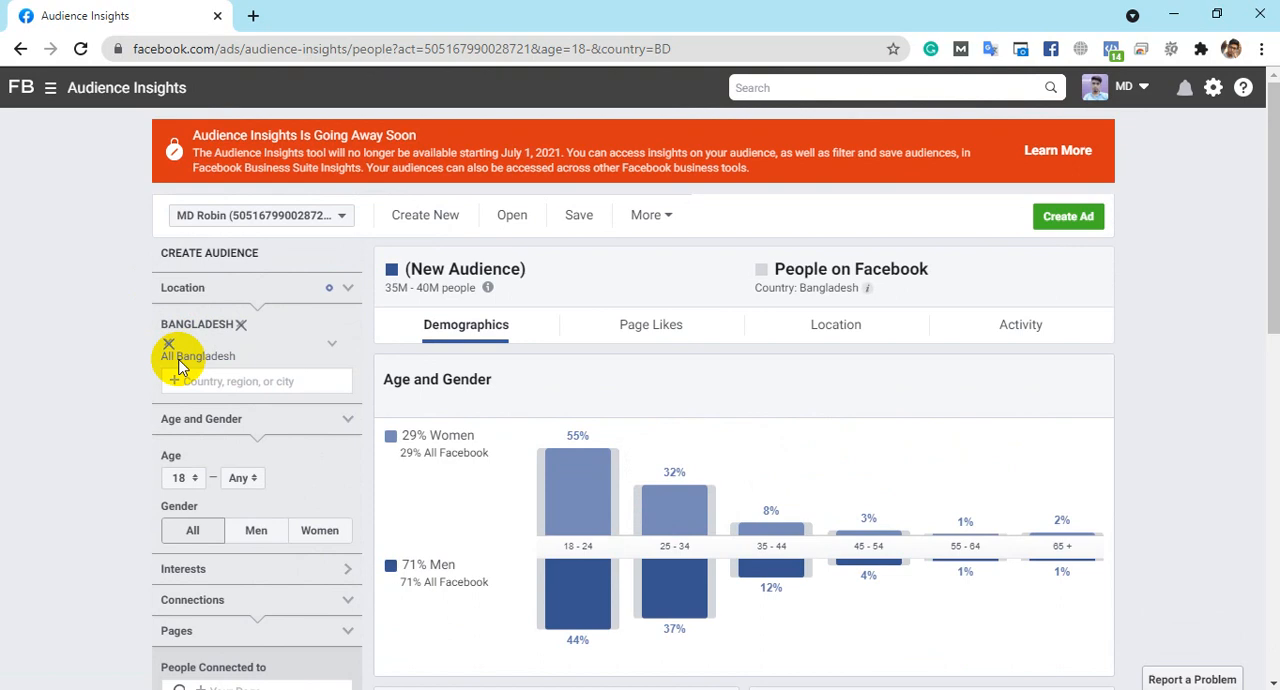
# - Examine the shares of women and men in each age group of the Age and Gender chart
pyautogui.scroll(-1, 571, 210)
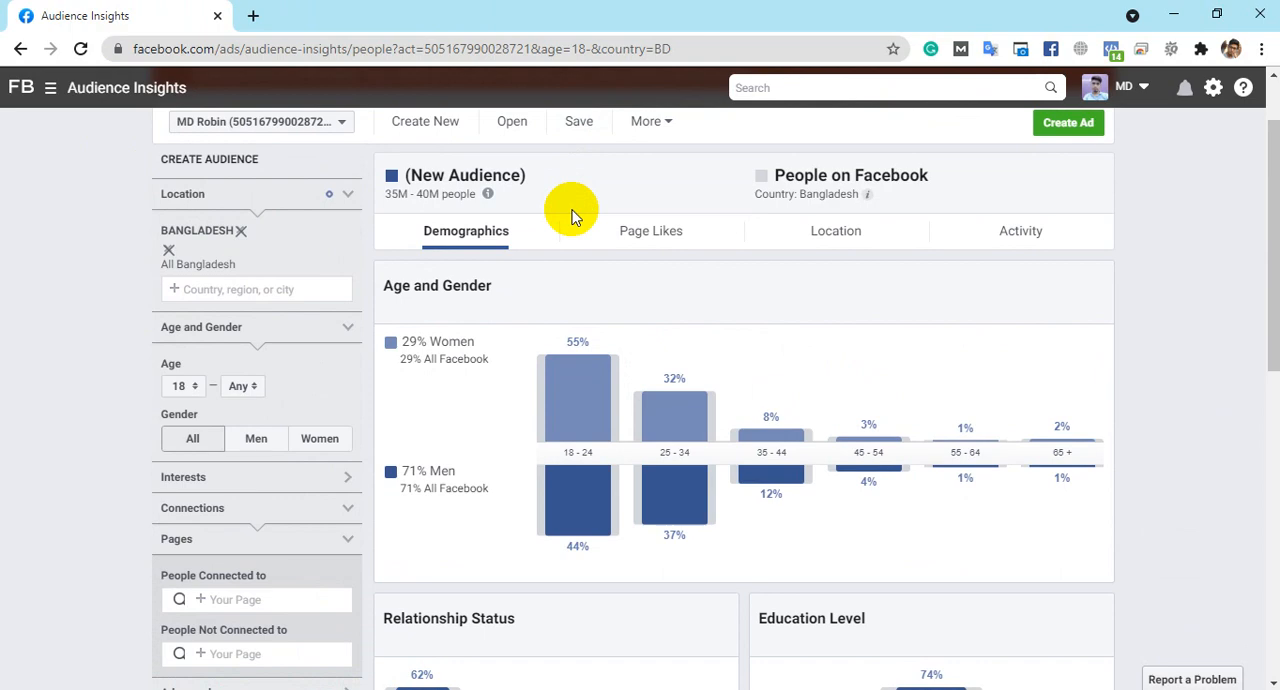
pyautogui.scroll(-1, 571, 215)
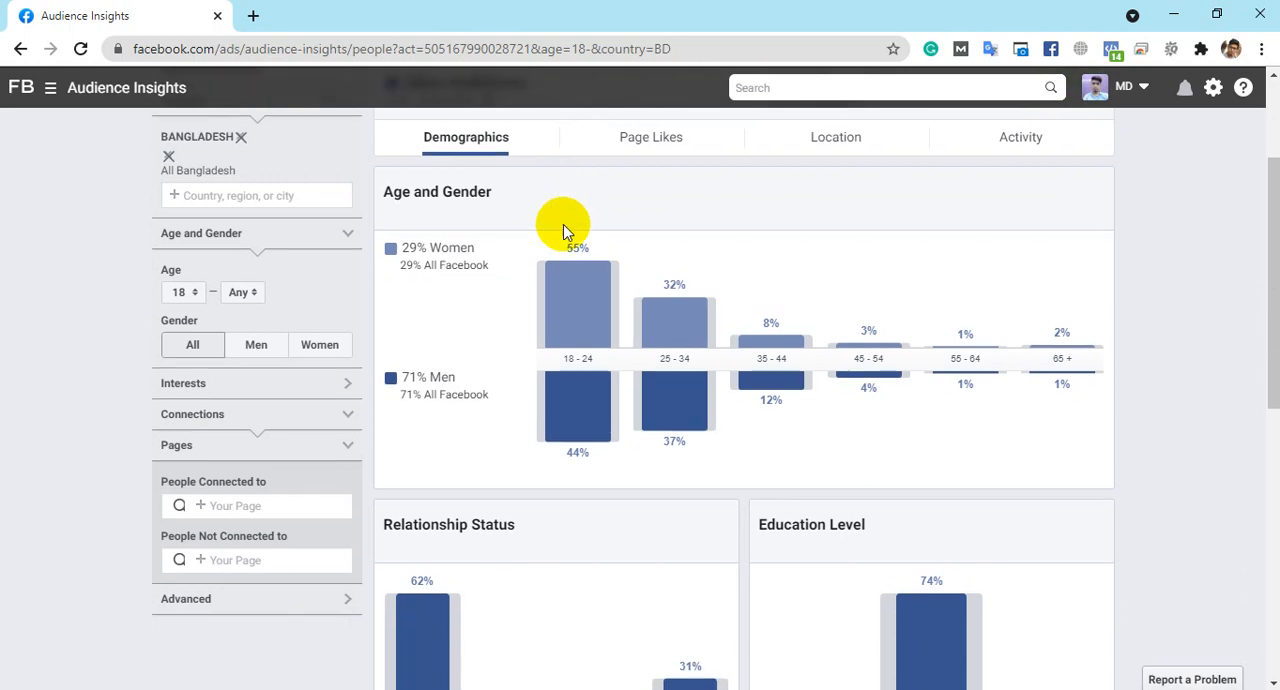
pyautogui.moveTo(571, 360)
pyautogui.moveTo(564, 251)
pyautogui.moveTo(665, 362)
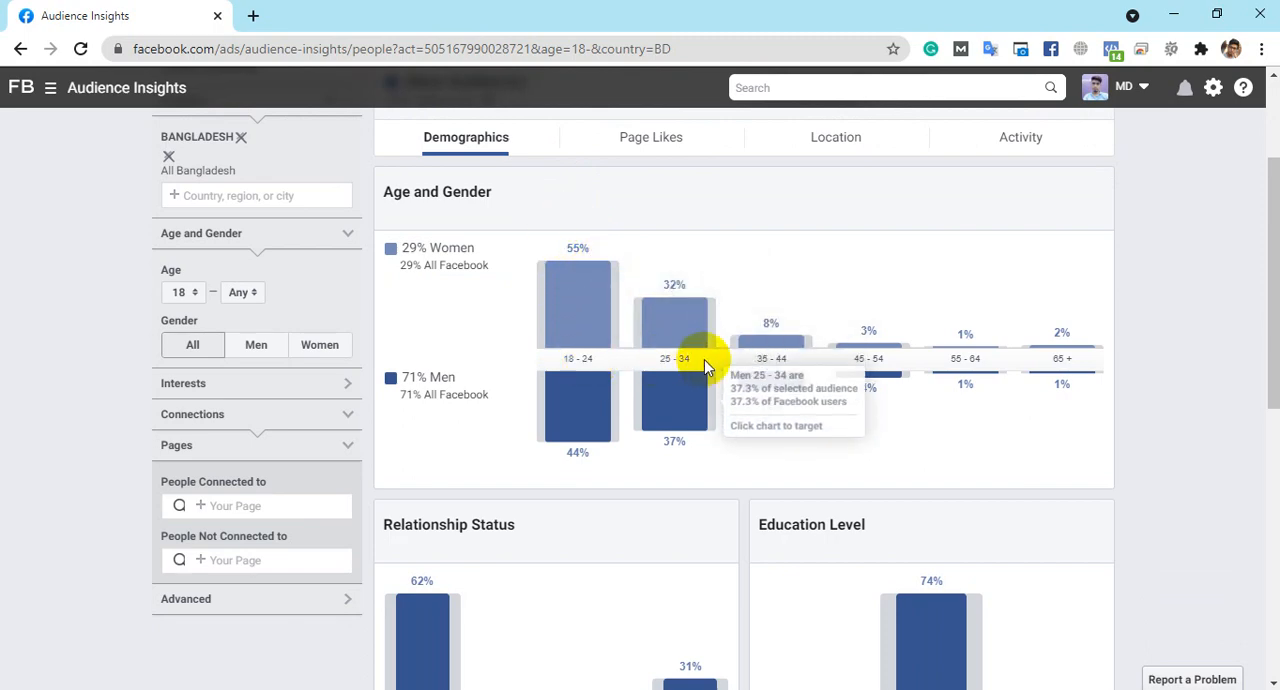
pyautogui.moveTo(697, 290)
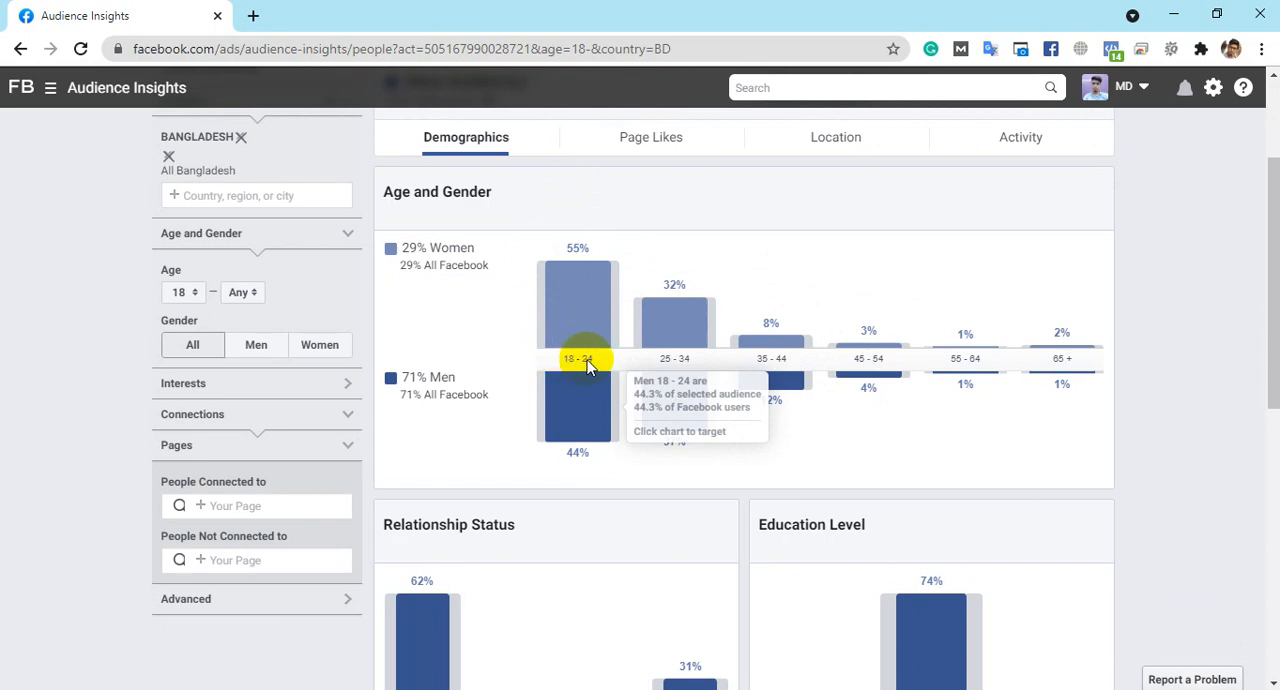
pyautogui.moveTo(668, 321)
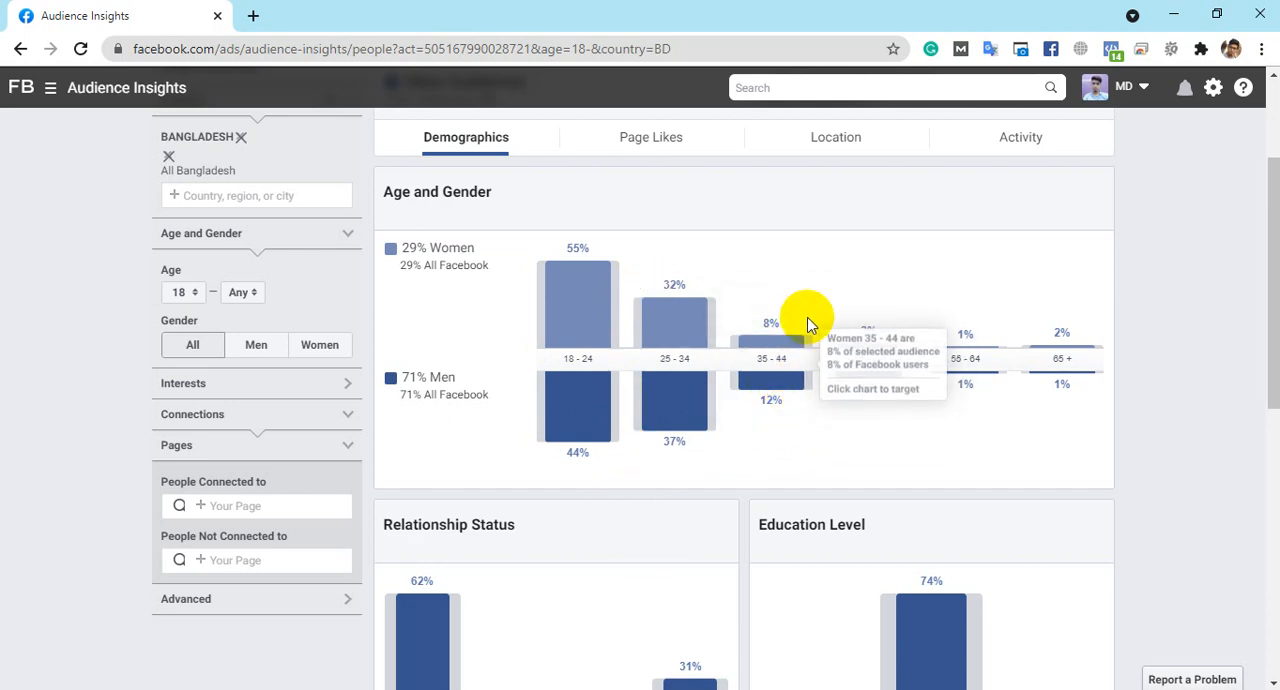
pyautogui.moveTo(929, 338)
pyautogui.moveTo(1062, 418)
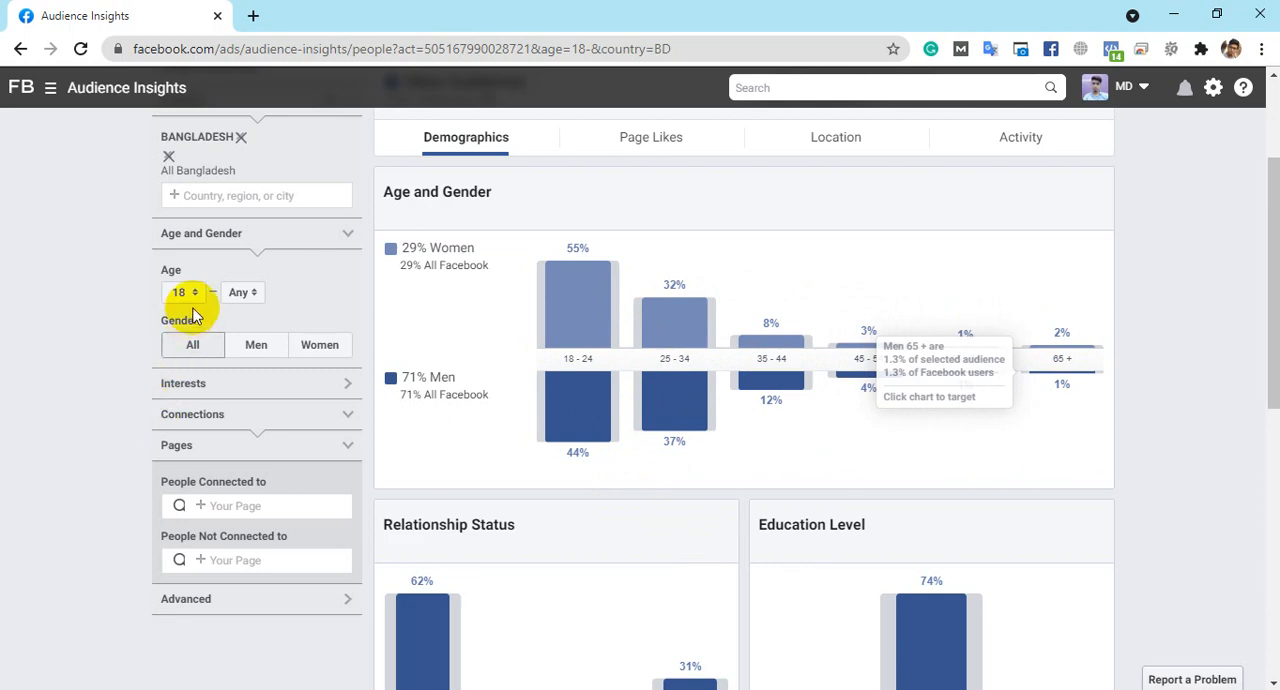
pyautogui.click(691, 360)
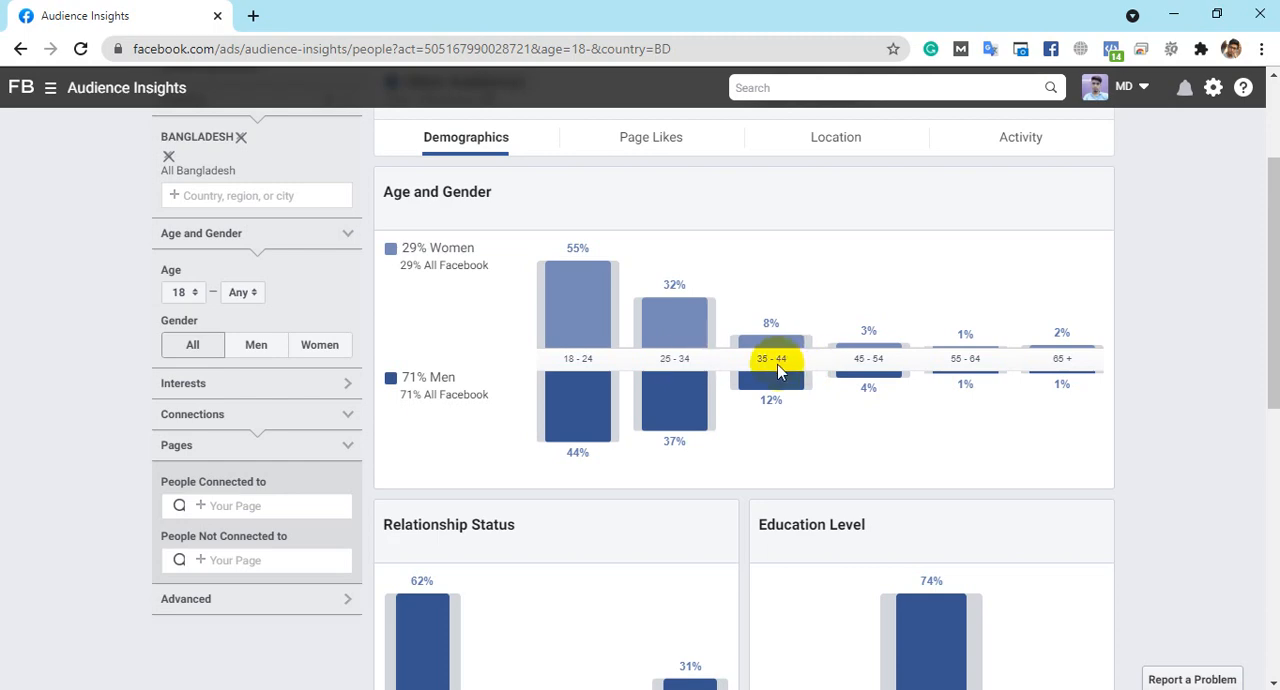
# - Target women directly from the Age and Gender chart, trying ages 35–44 and 25–34 before settling on 18–24
pyautogui.moveTo(777, 321)
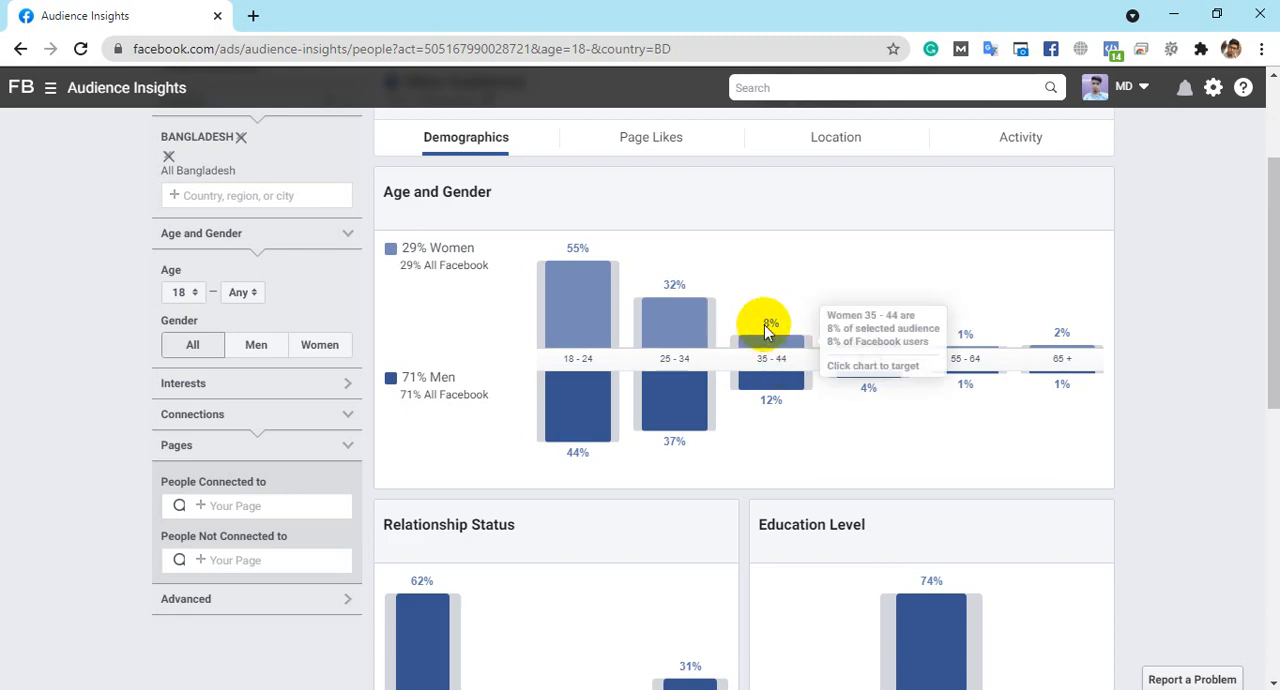
pyautogui.click(778, 322)
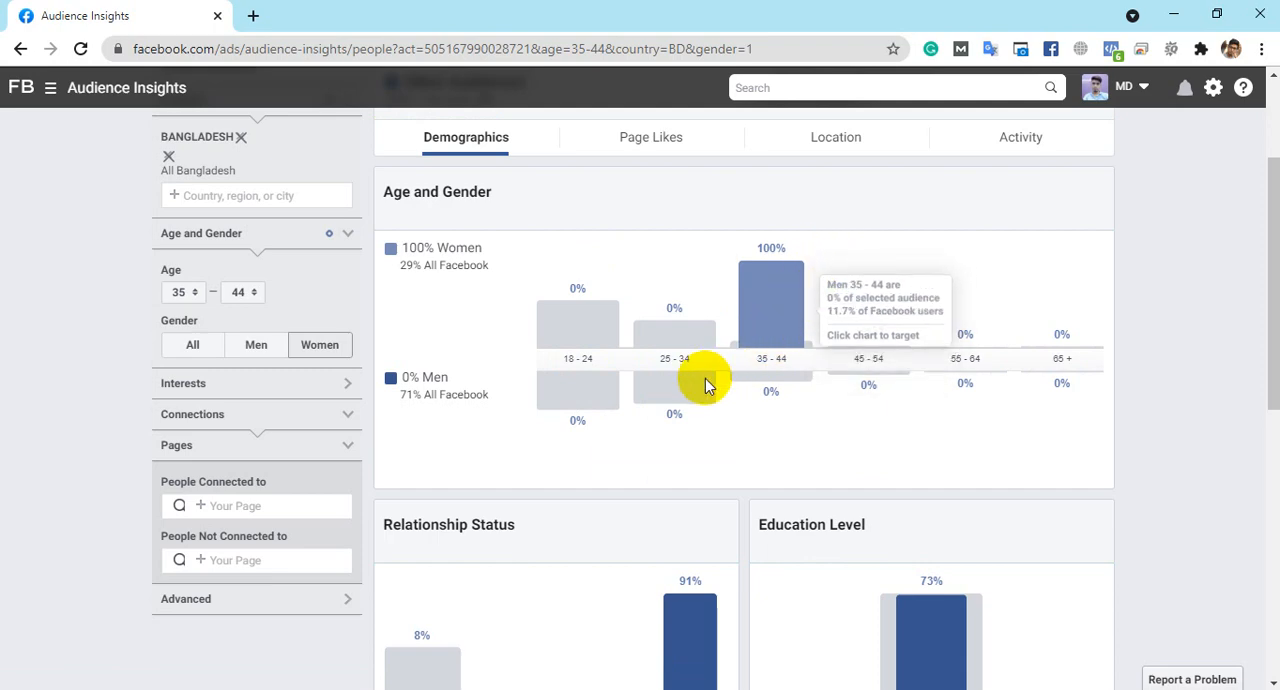
pyautogui.click(685, 341)
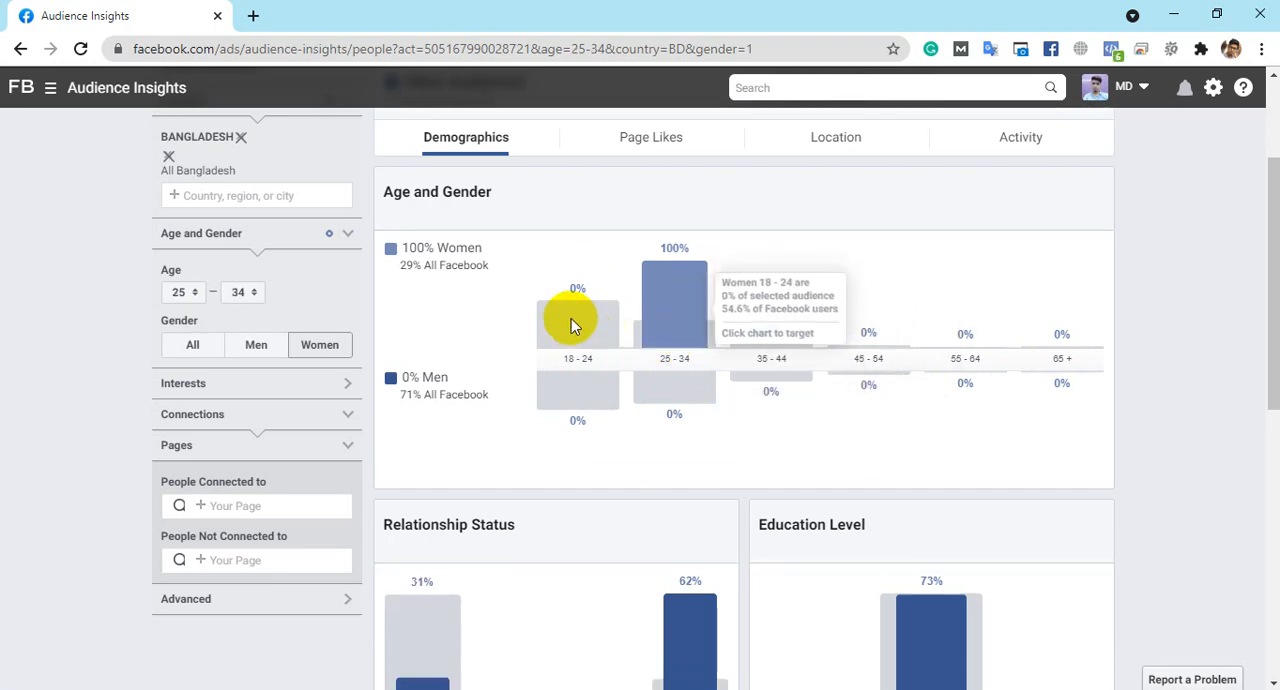
pyautogui.click(571, 318)
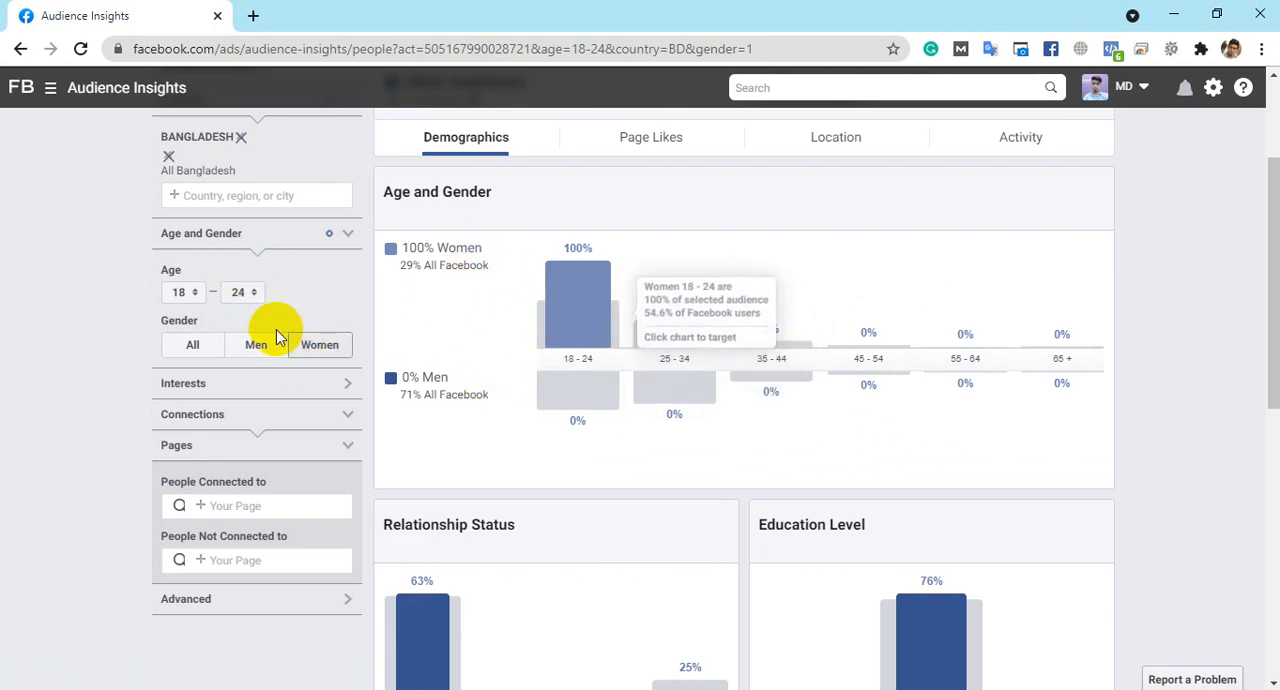
# - Set the maximum age of the Bangladesh audience to 34
pyautogui.click(236, 295)
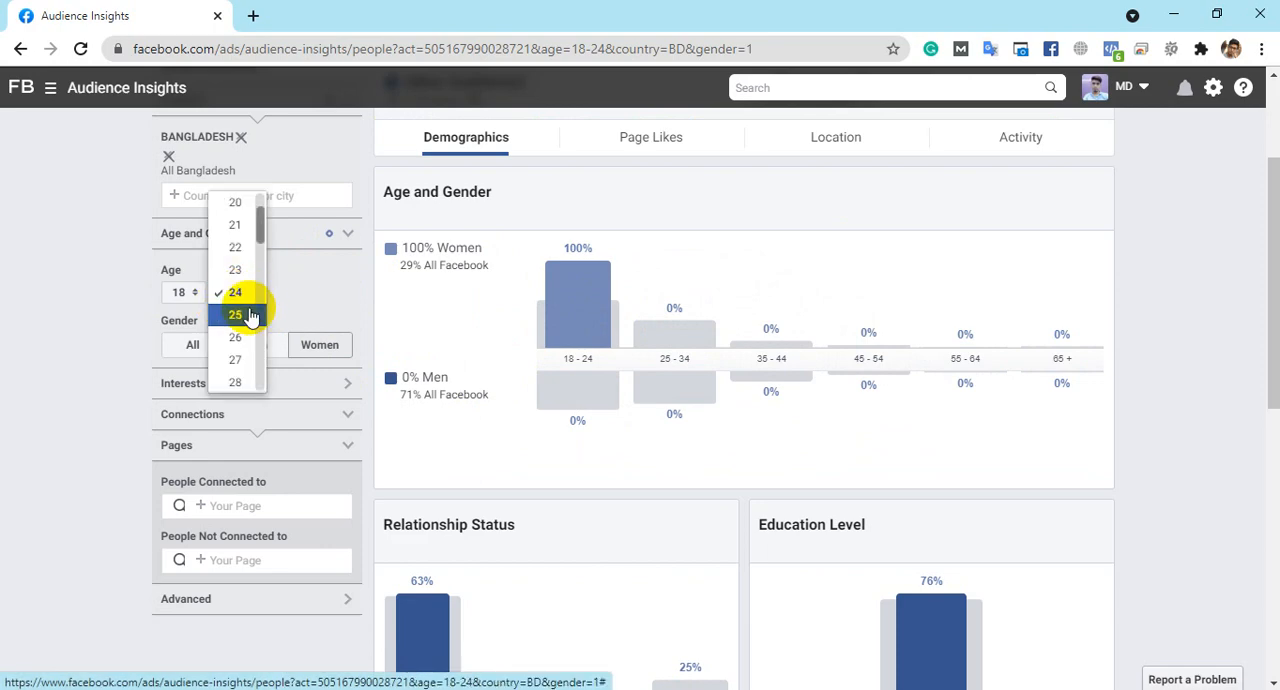
pyautogui.scroll(-3, 235, 320)
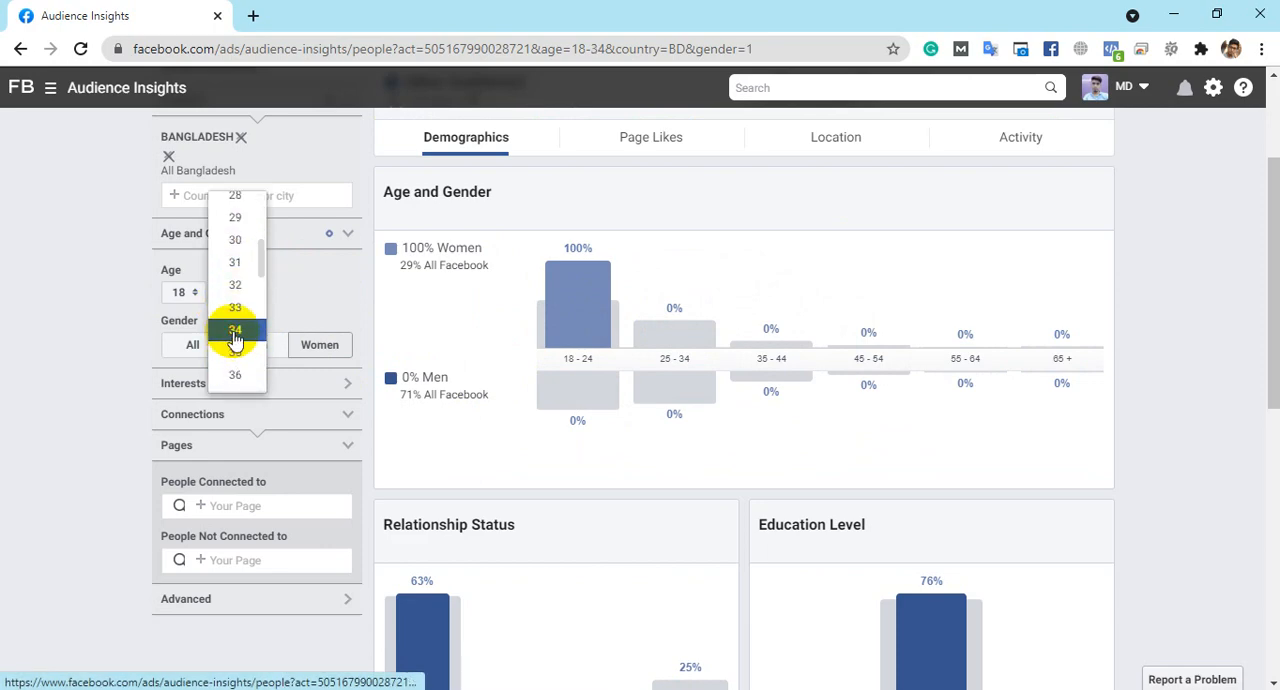
pyautogui.click(234, 335)
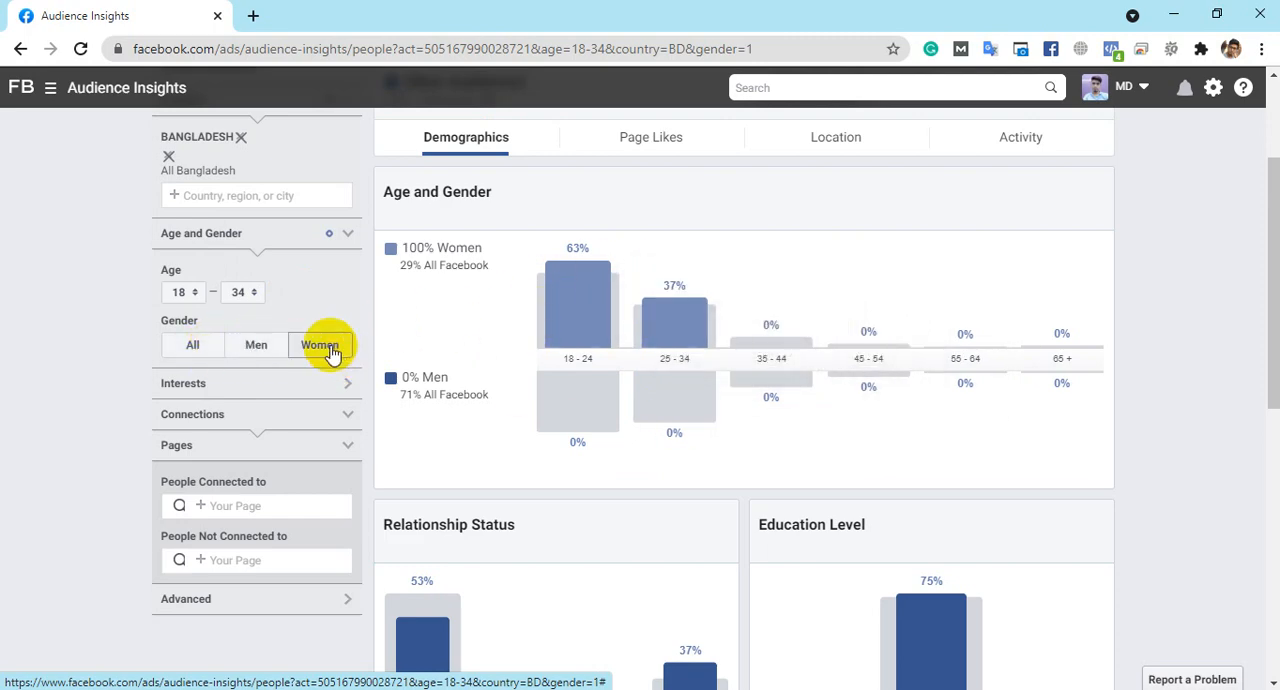
# - Compare the age split of the audience for women and for men, and set the gender filter to All
pyautogui.moveTo(570, 248)
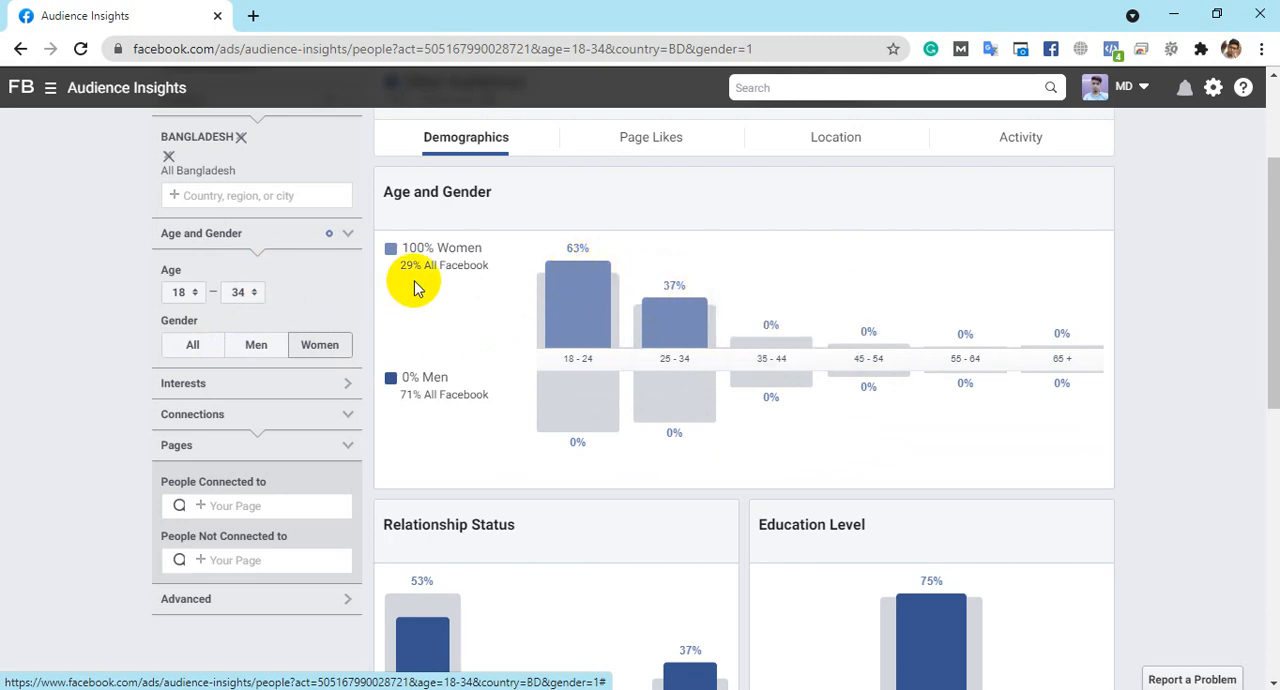
pyautogui.click(256, 348)
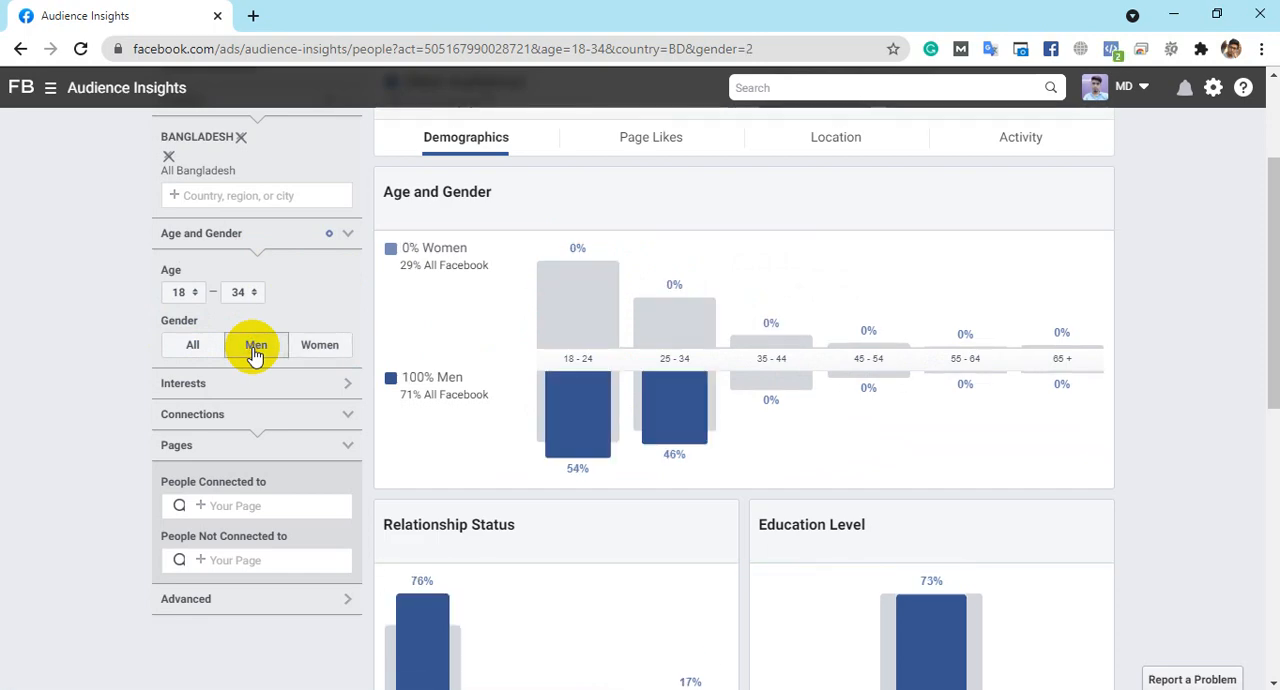
pyautogui.moveTo(572, 437)
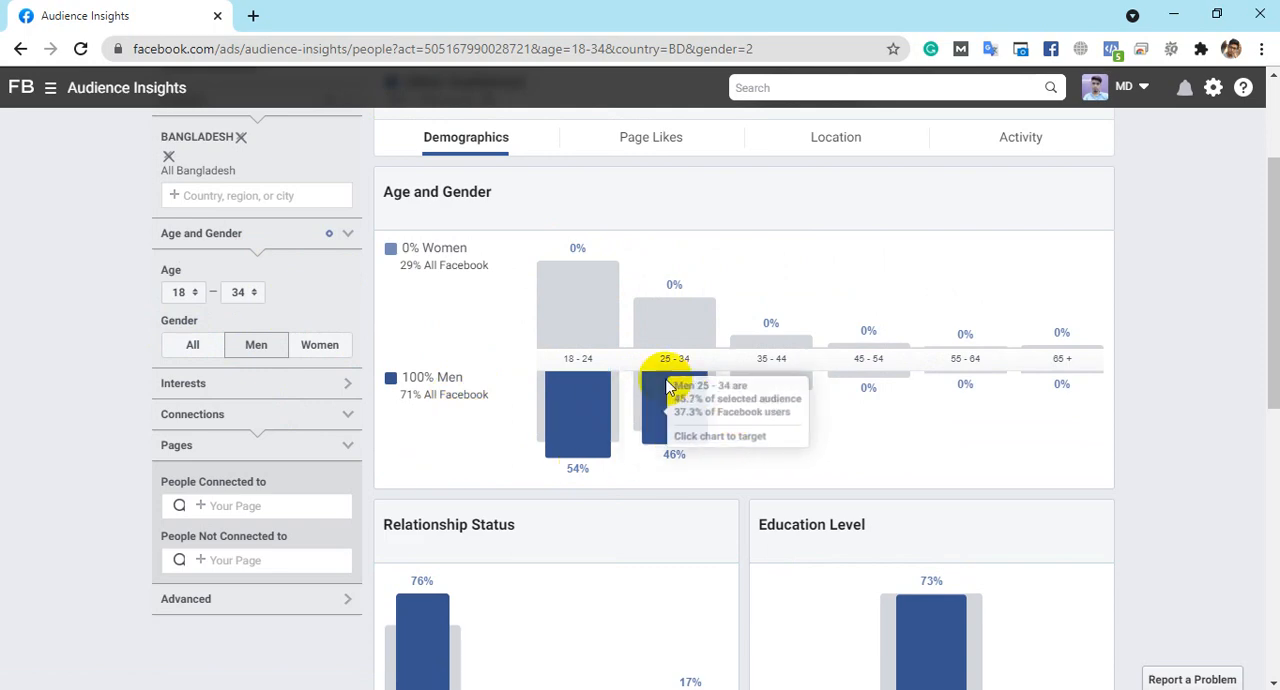
pyautogui.click(197, 345)
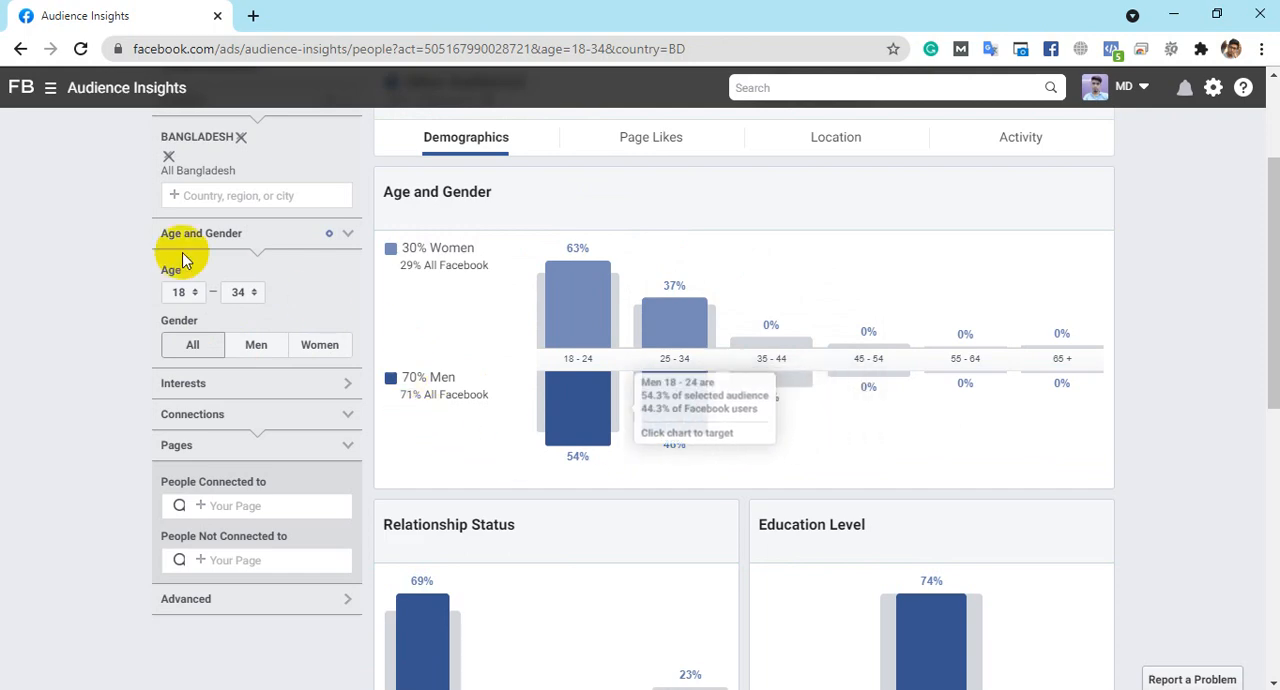
# - Expand the Interests filter and look through its interest categories without choosing one
pyautogui.scroll(-1, 320, 293)
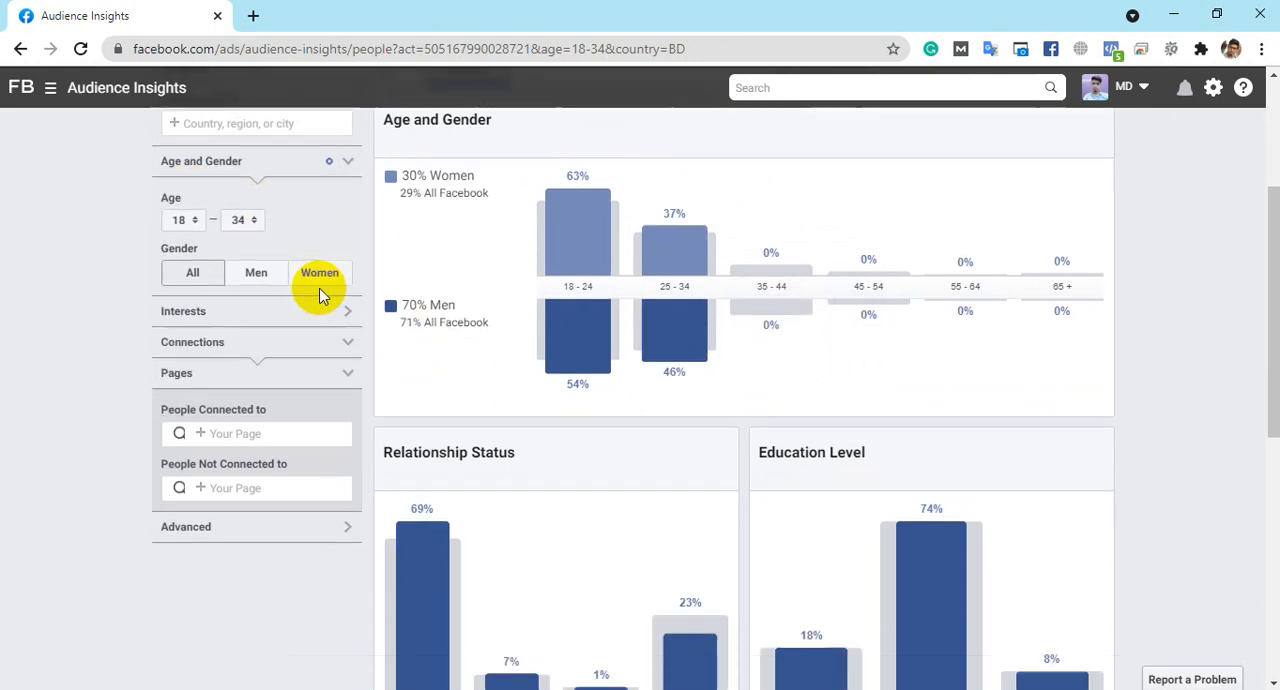
pyautogui.click(345, 292)
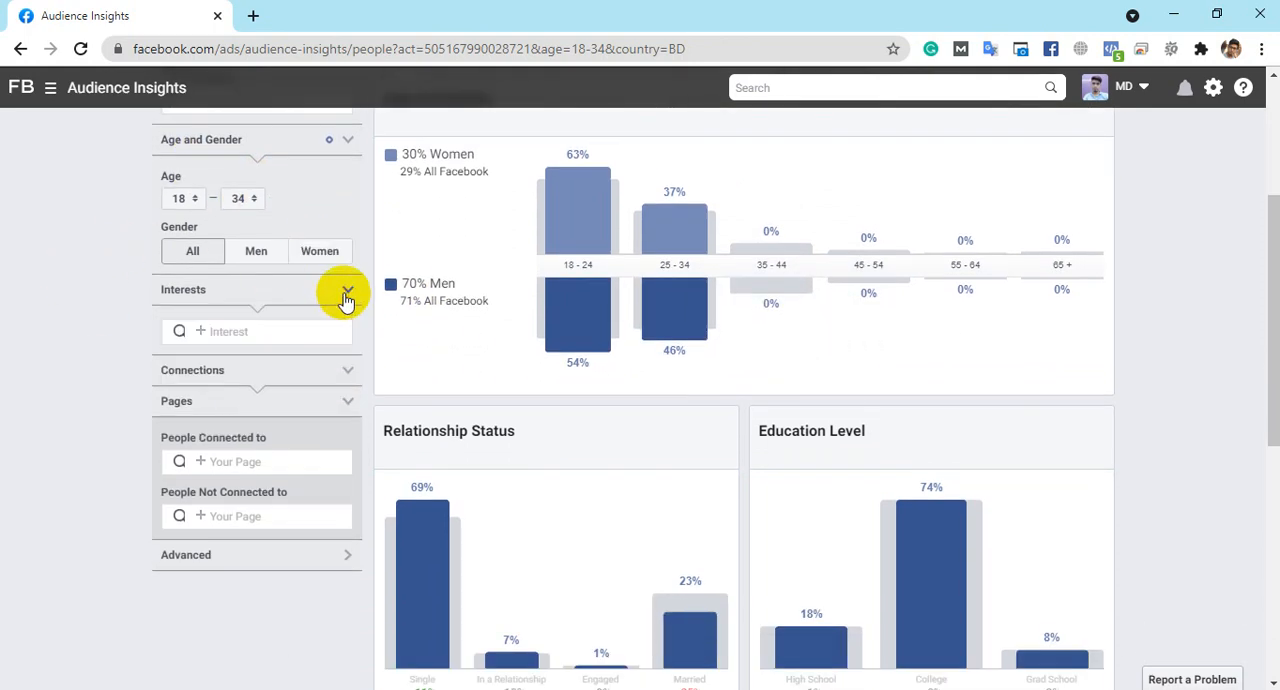
pyautogui.click(222, 331)
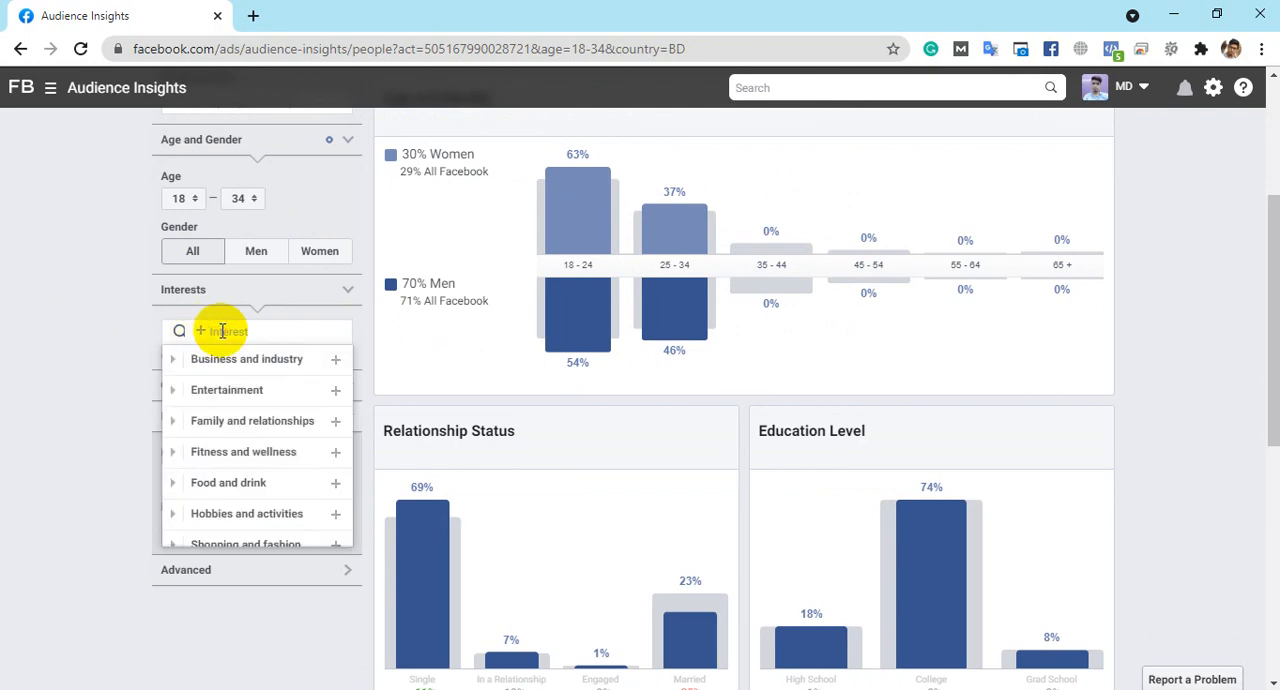
pyautogui.scroll(-1, 283, 425)
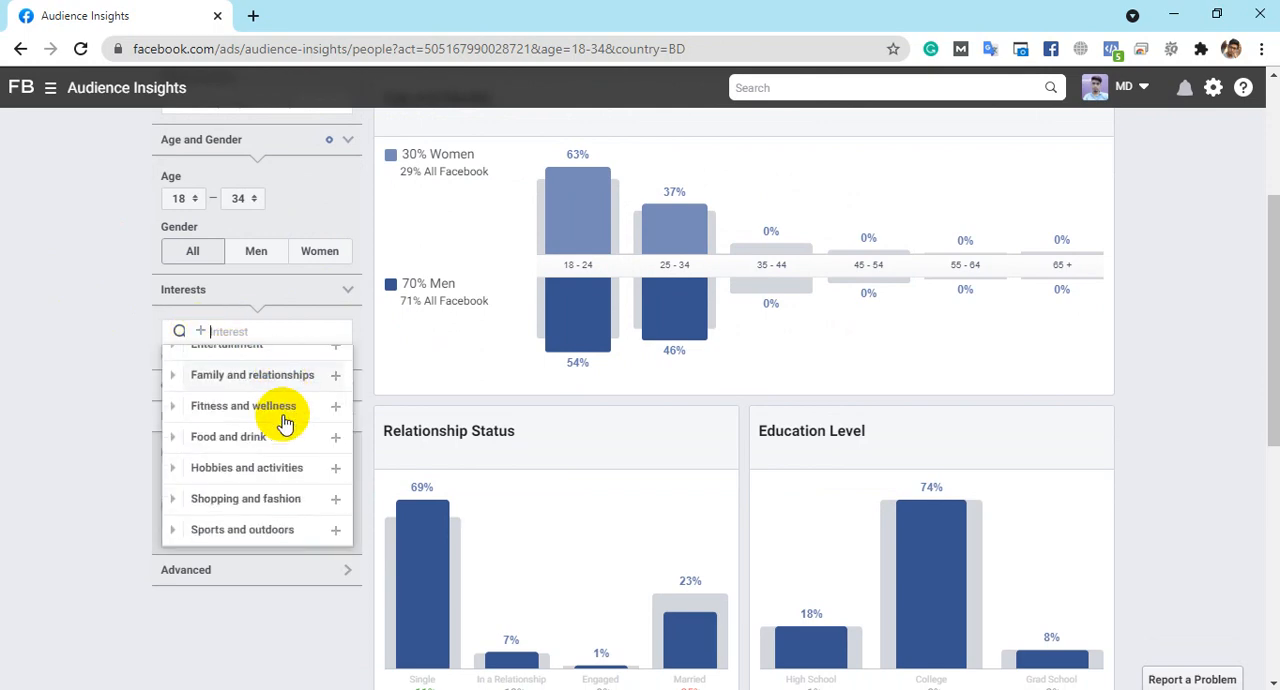
pyautogui.scroll(-1, 285, 423)
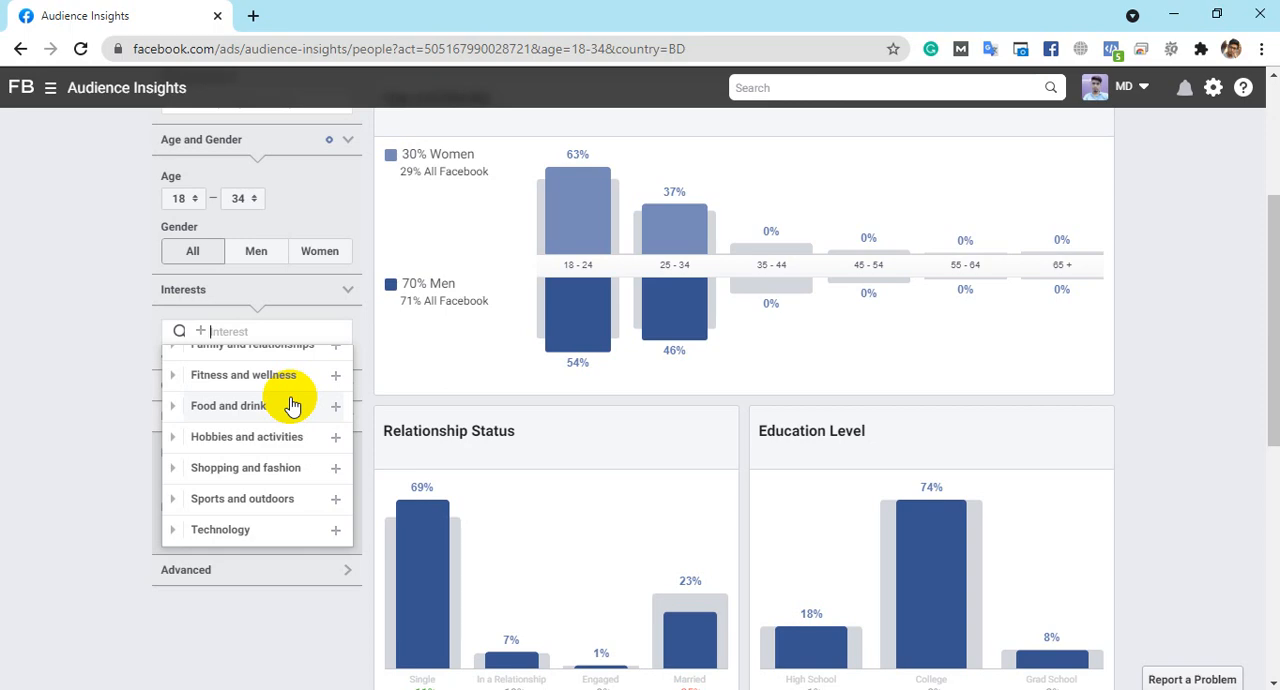
pyautogui.scroll(3, 292, 405)
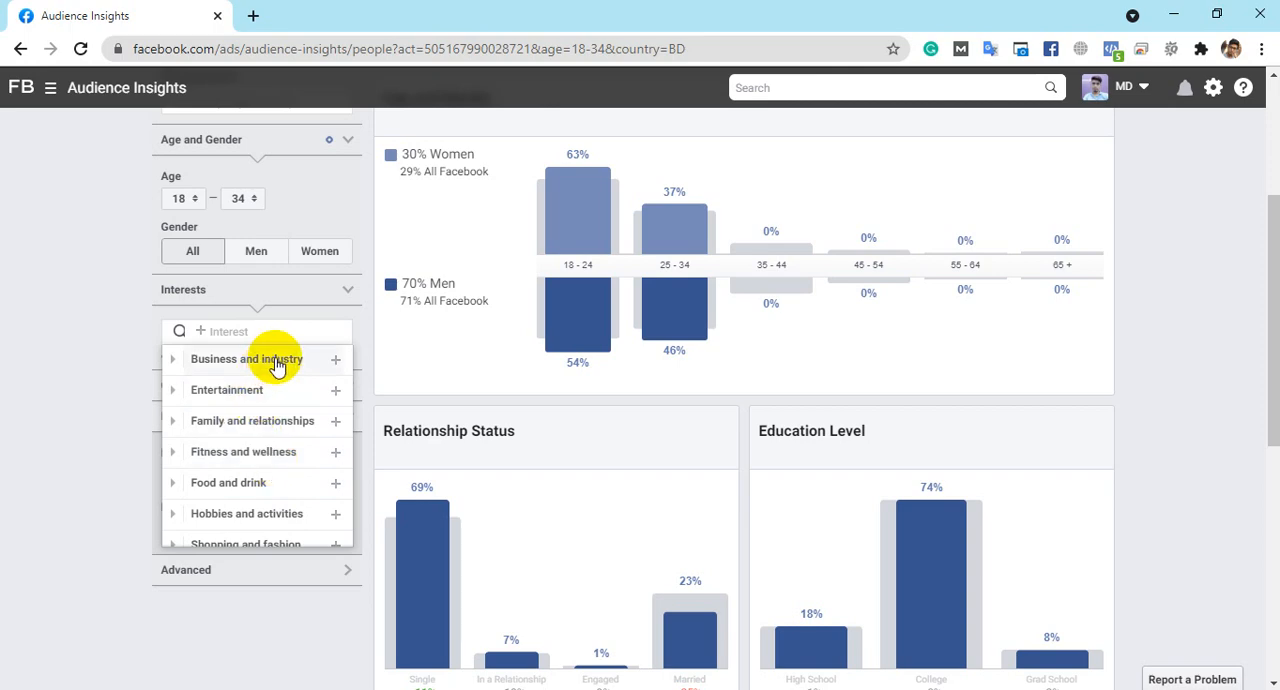
pyautogui.click(66, 360)
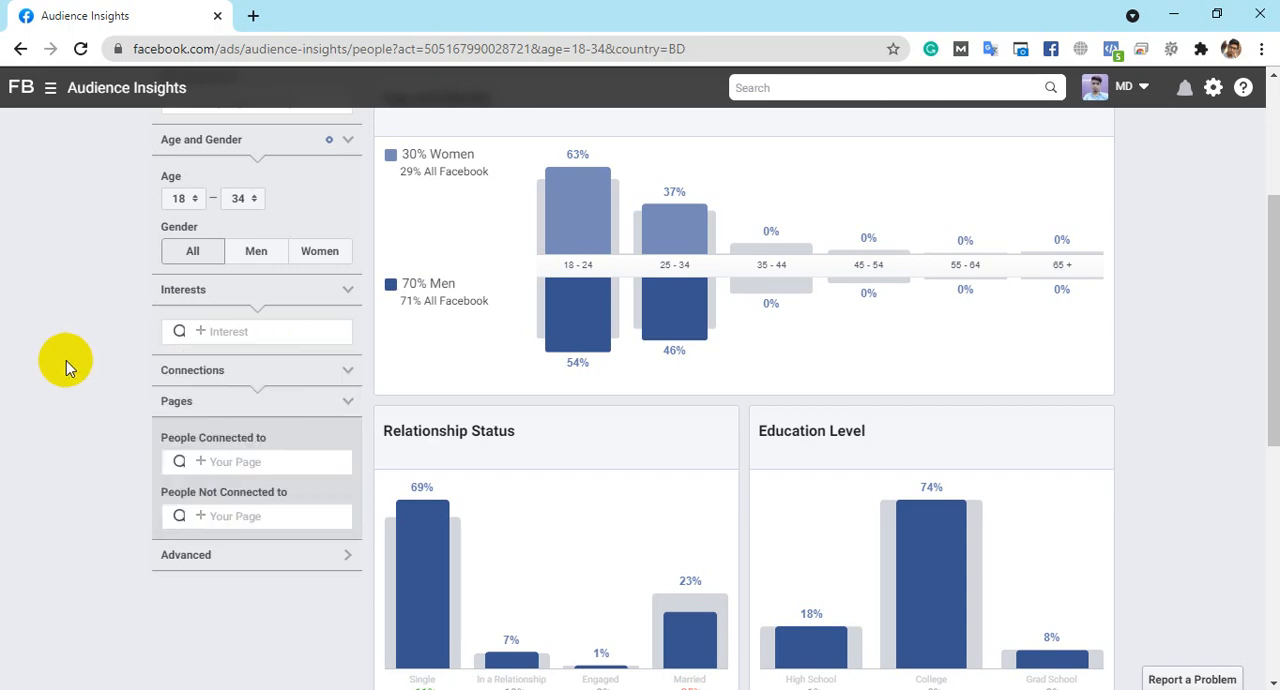
pyautogui.click(337, 368)
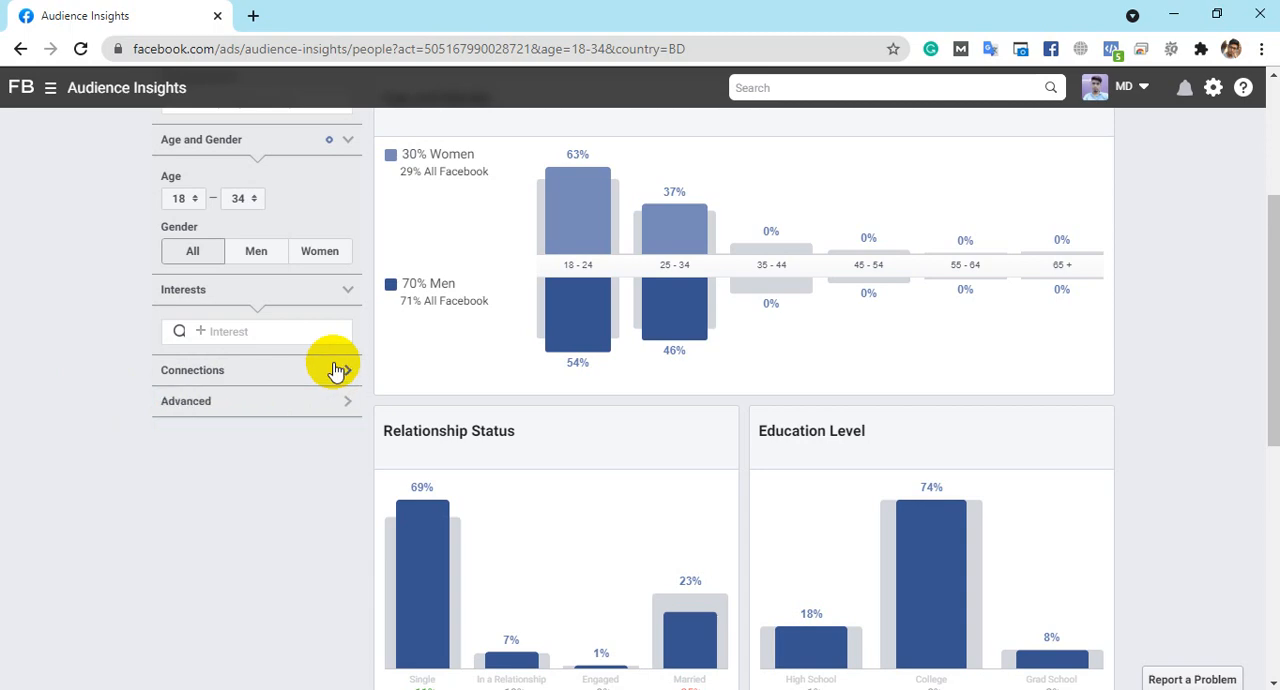
pyautogui.click(337, 370)
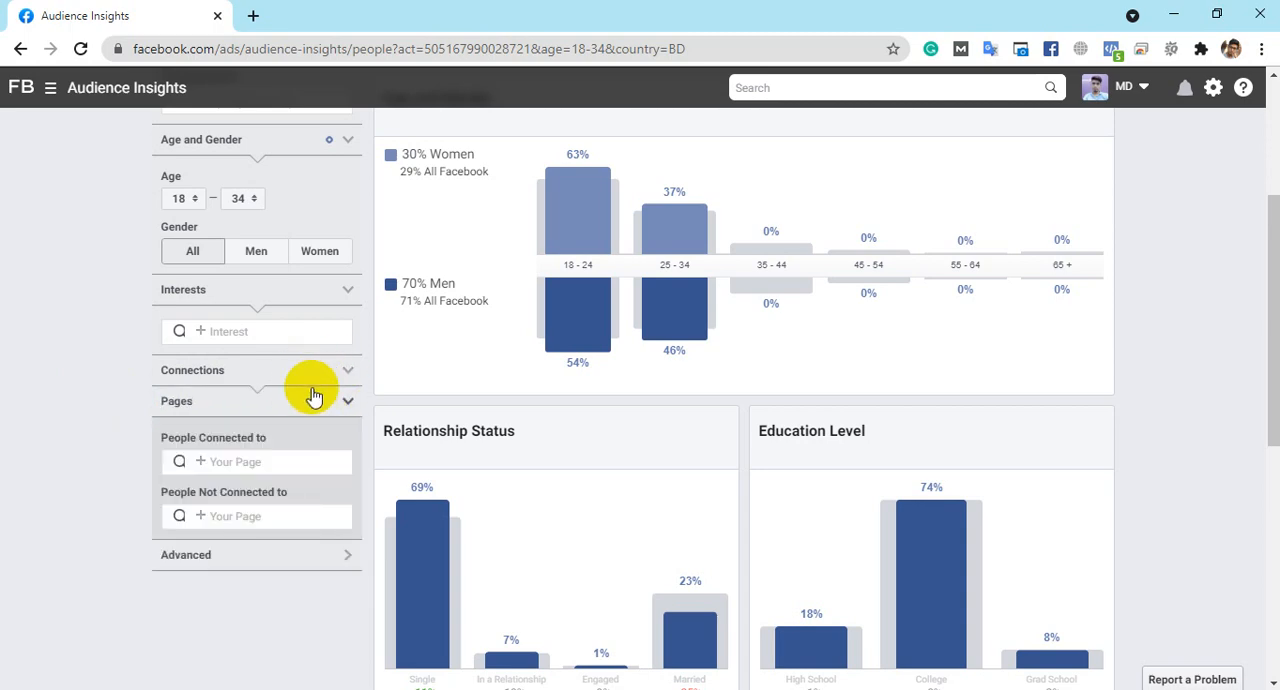
pyautogui.click(335, 402)
pyautogui.click(335, 402)
pyautogui.click(340, 371)
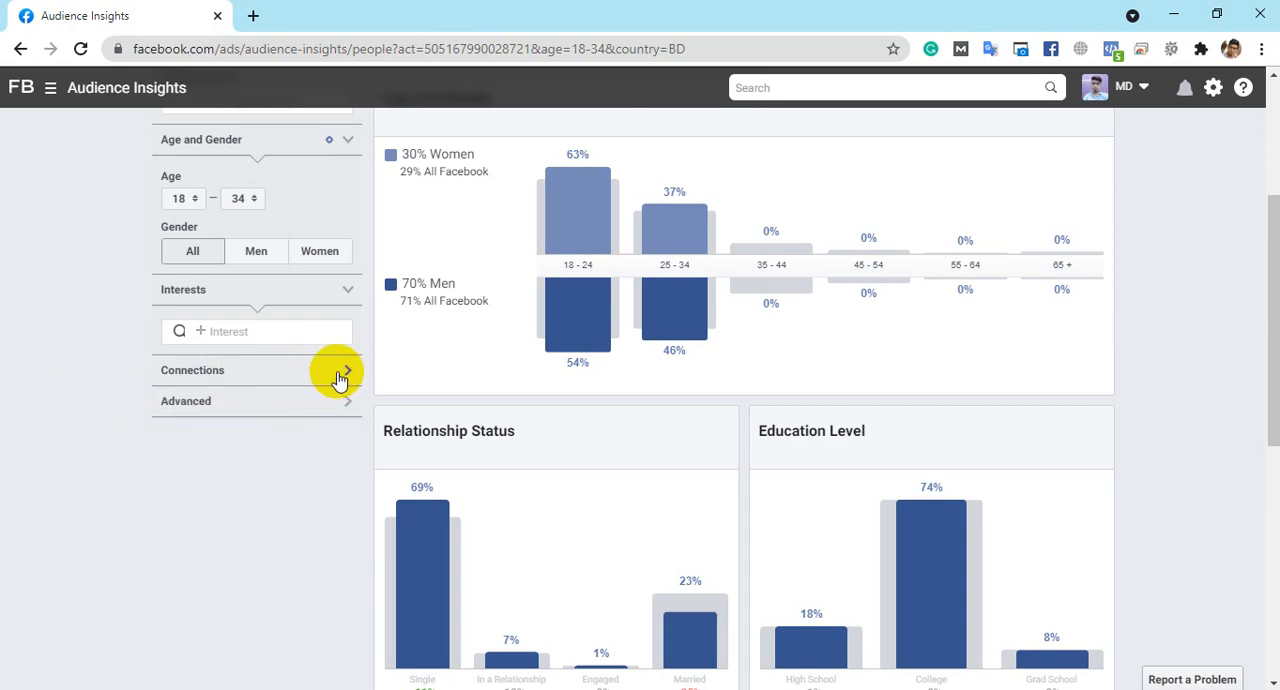
pyautogui.click(347, 372)
pyautogui.click(349, 374)
pyautogui.click(347, 372)
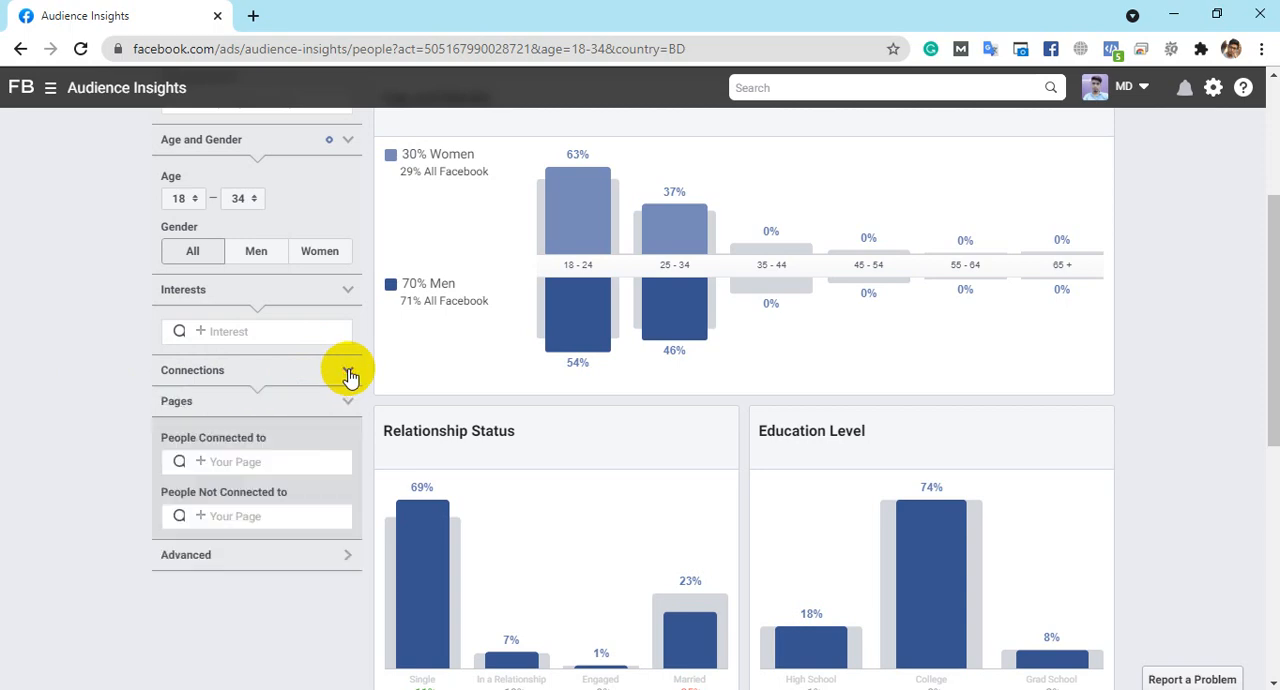
# - Look through the pages offered for the People Connected to and People Not Connected to filters
pyautogui.scroll(-1, 342, 333)
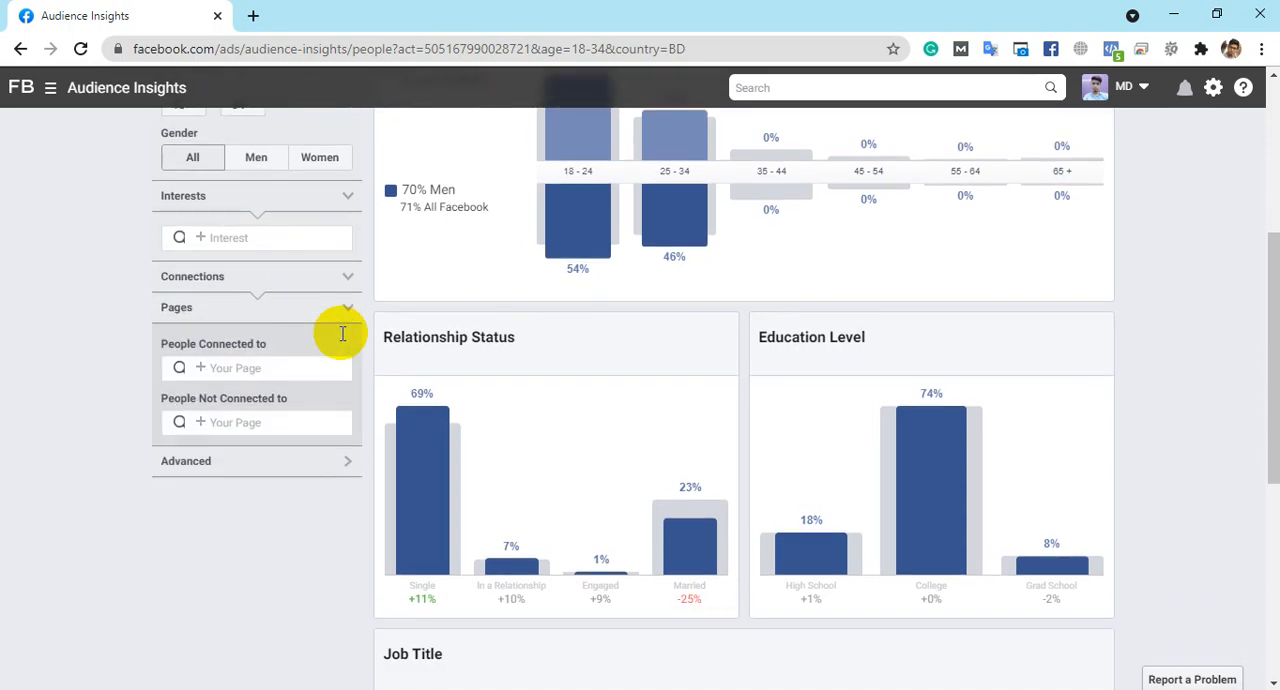
pyautogui.click(221, 367)
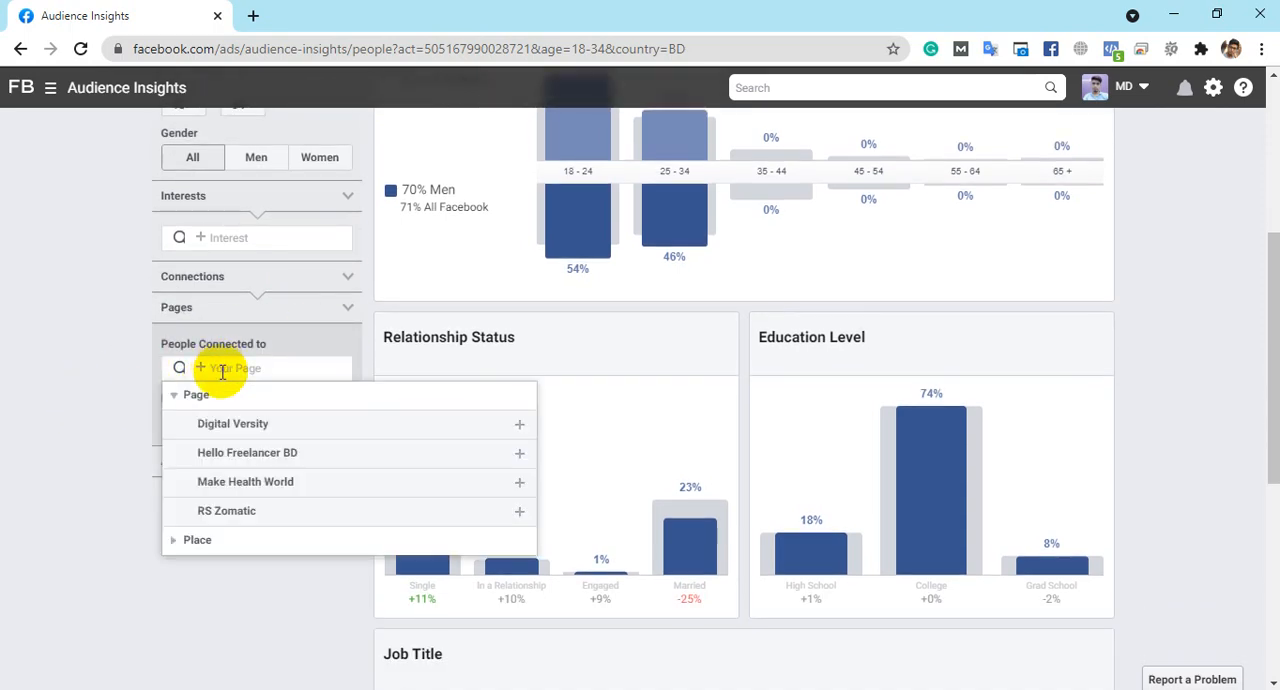
pyautogui.scroll(-2, 268, 432)
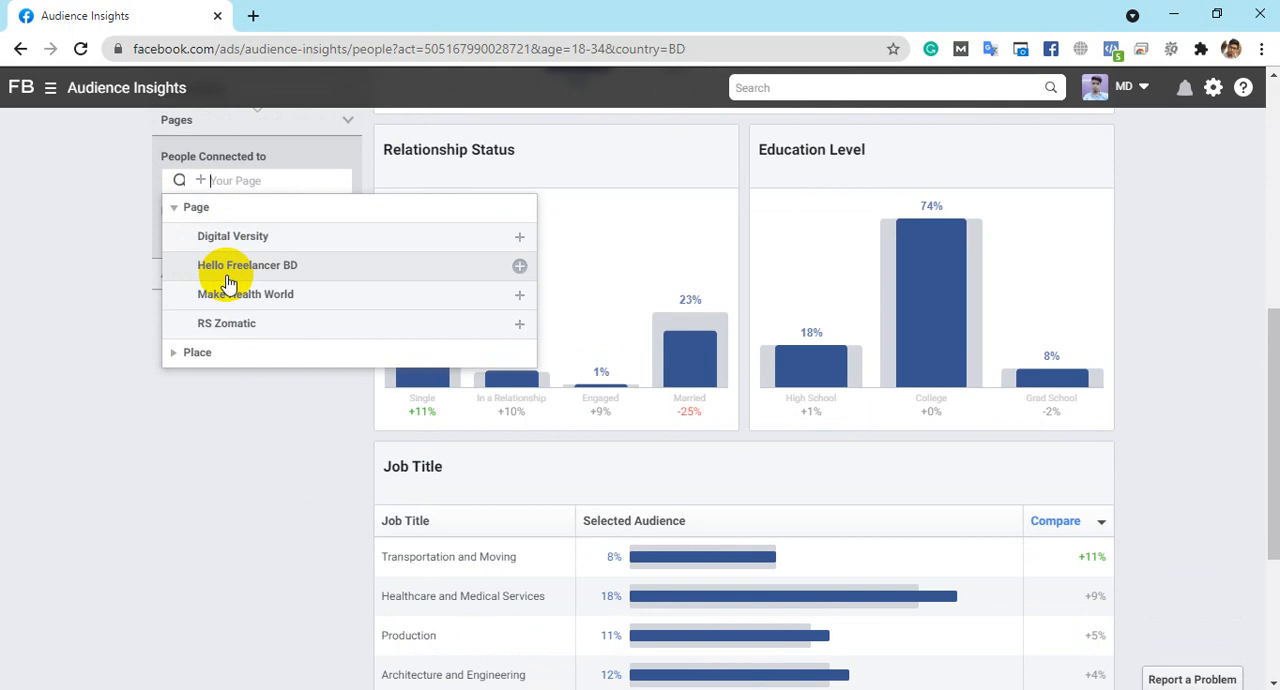
pyautogui.click(87, 333)
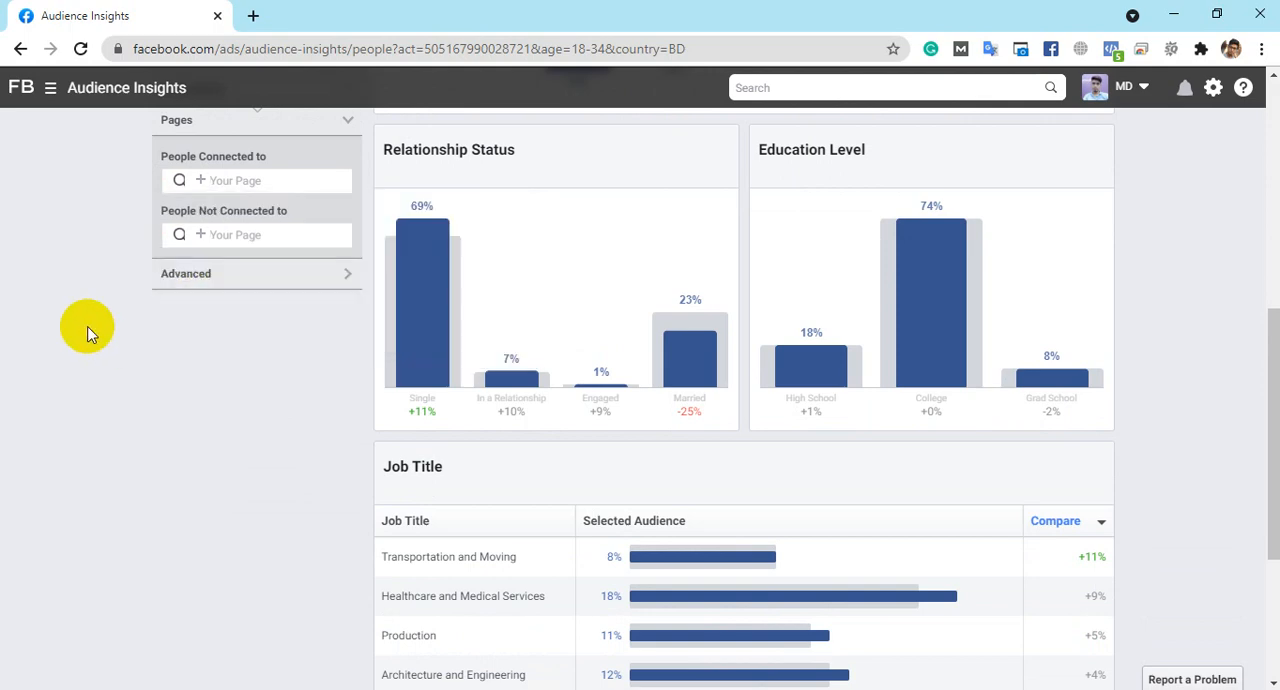
pyautogui.click(228, 234)
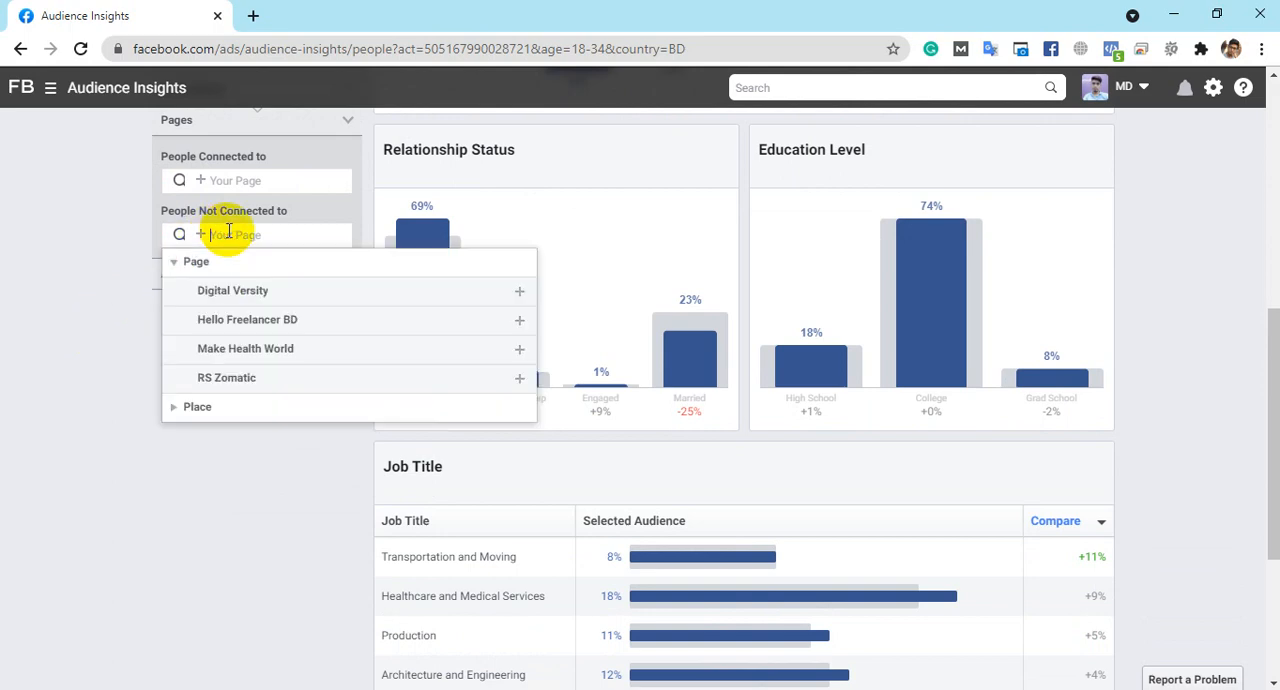
pyautogui.click(123, 300)
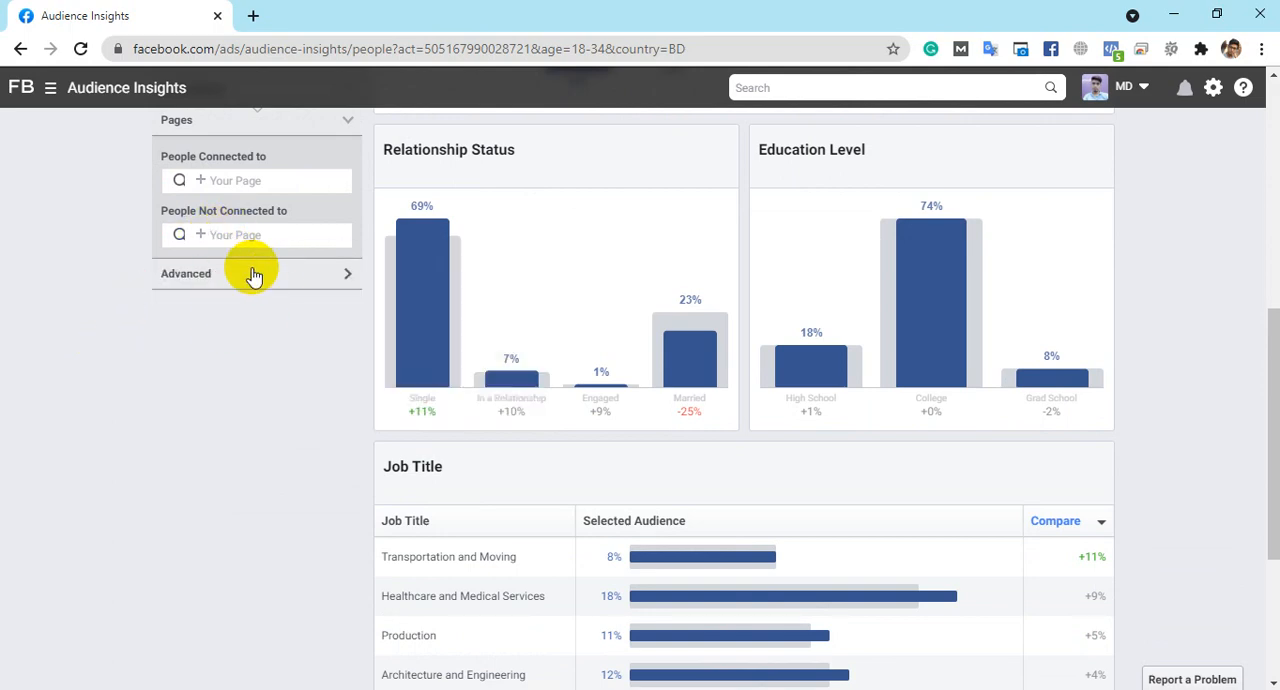
# - Expand the Advanced filters and reveal the Relationship Status, Education and Work options
pyautogui.click(273, 283)
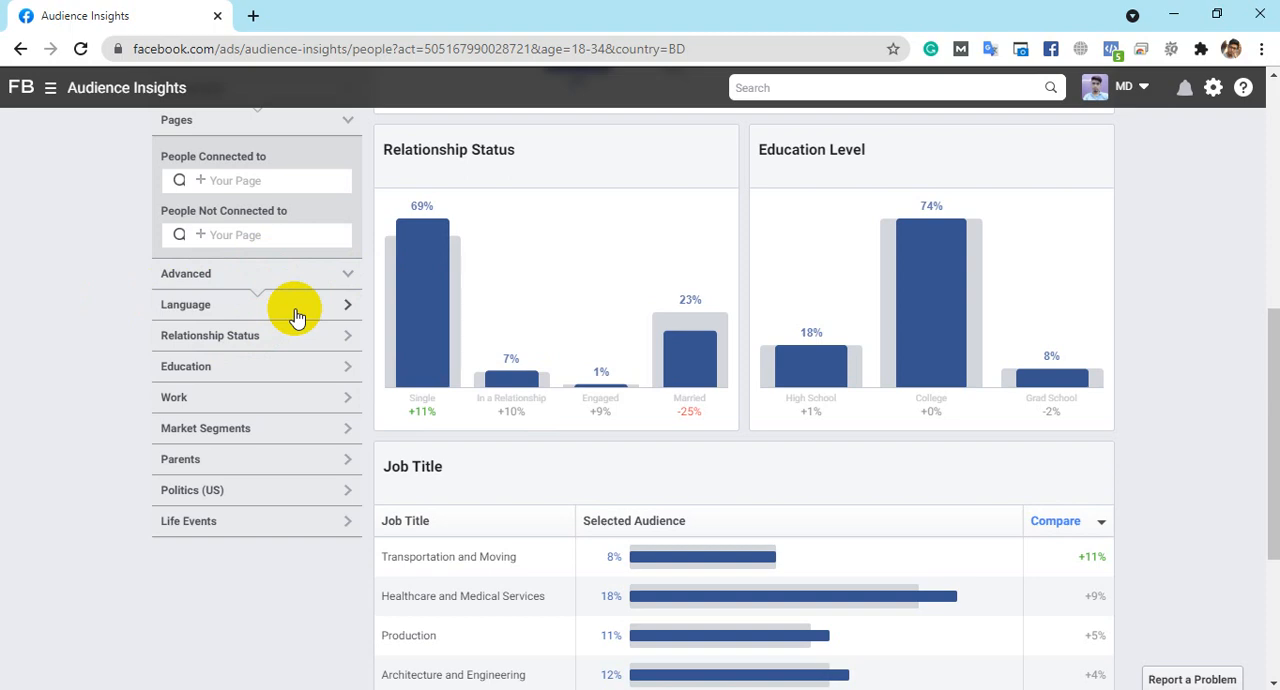
pyautogui.click(314, 344)
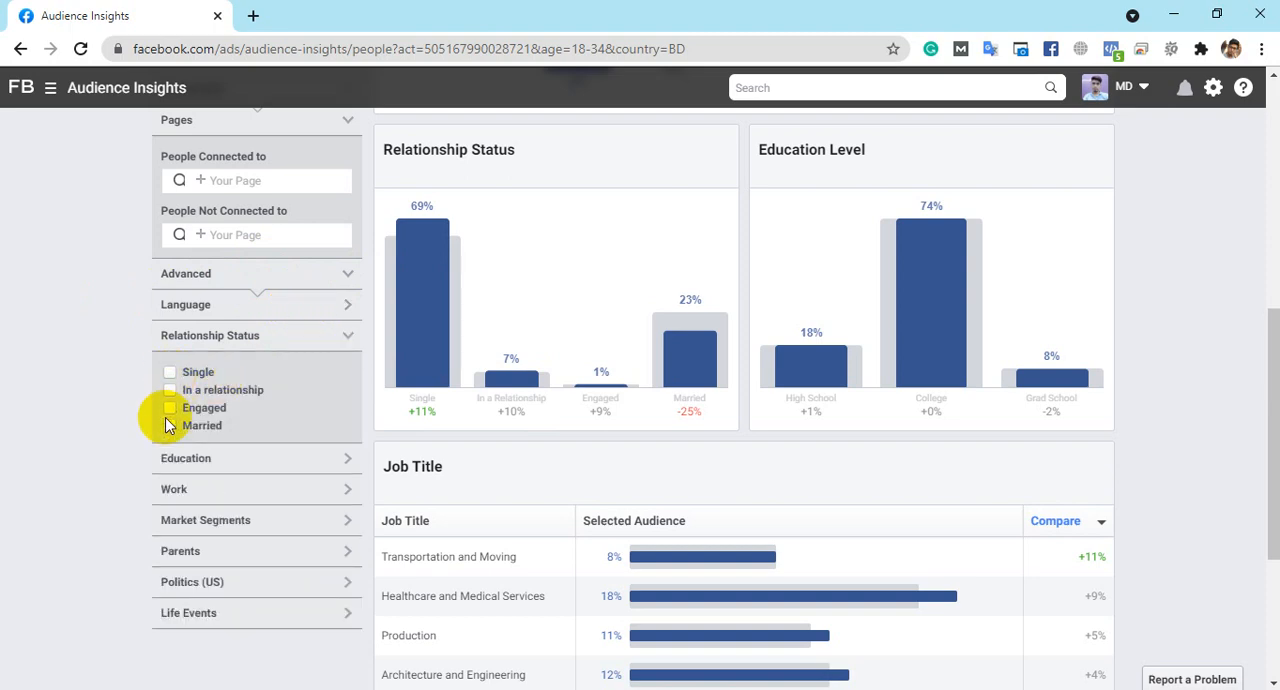
pyautogui.scroll(-1, 243, 350)
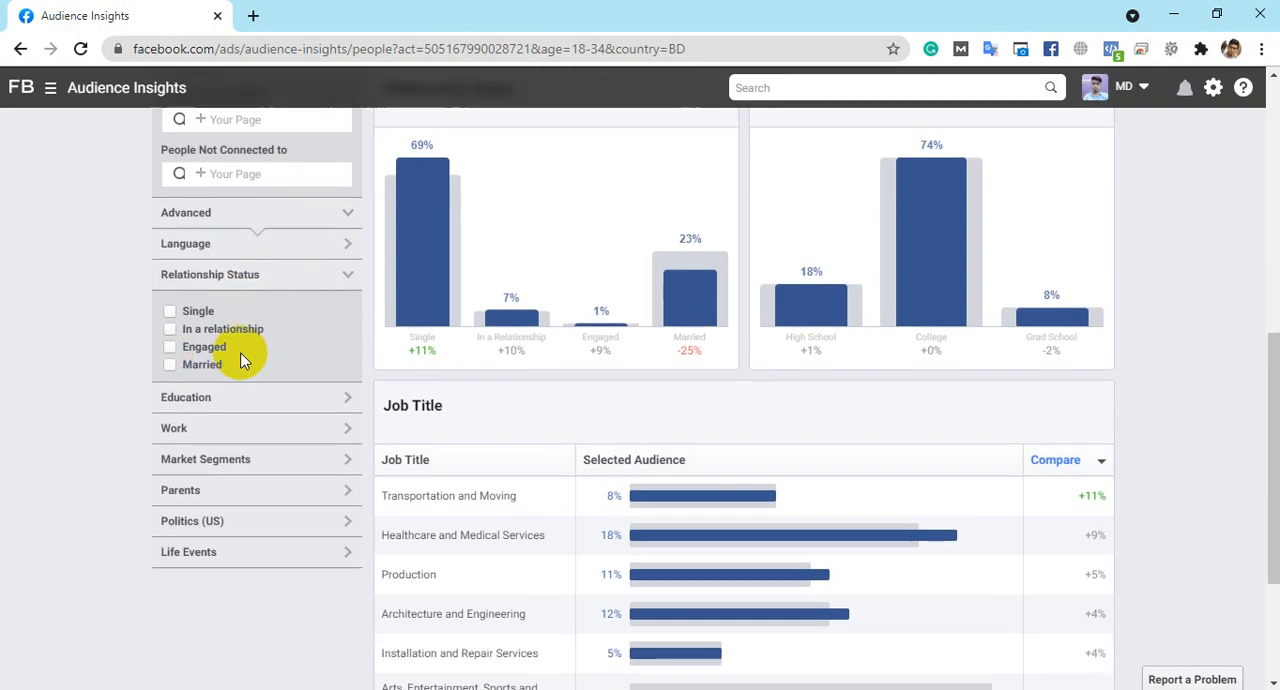
pyautogui.click(237, 366)
pyautogui.scroll(-1, 258, 340)
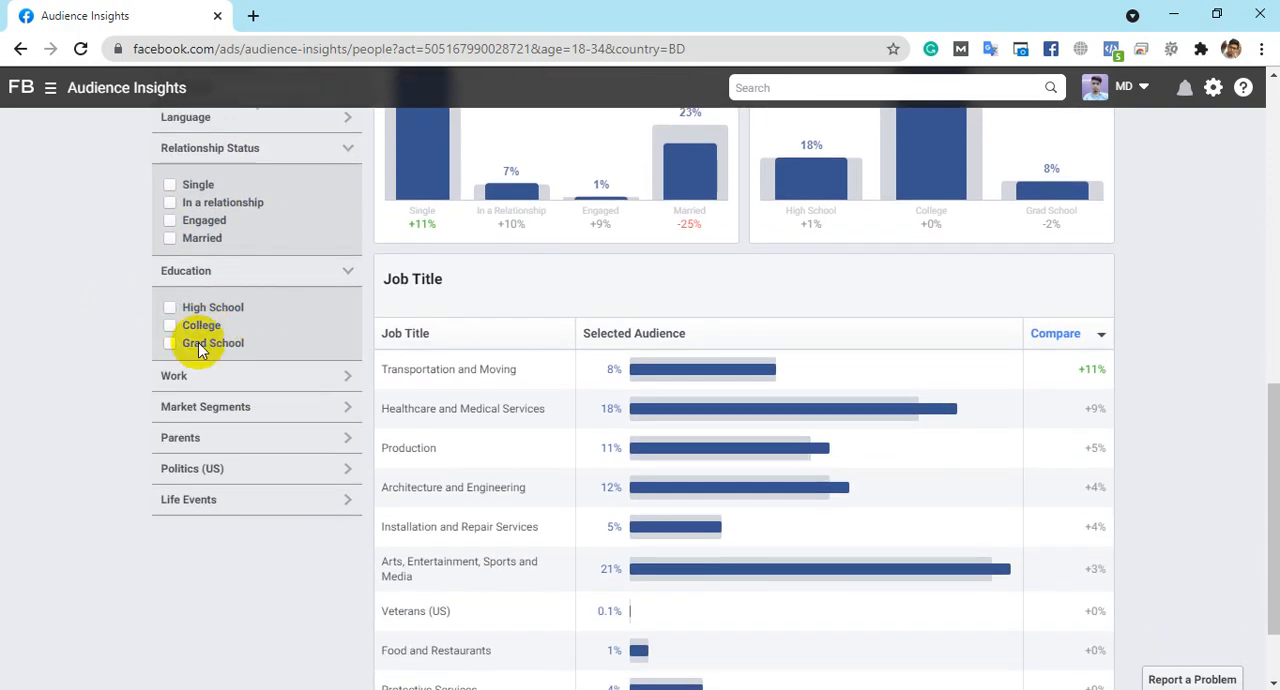
pyautogui.click(249, 376)
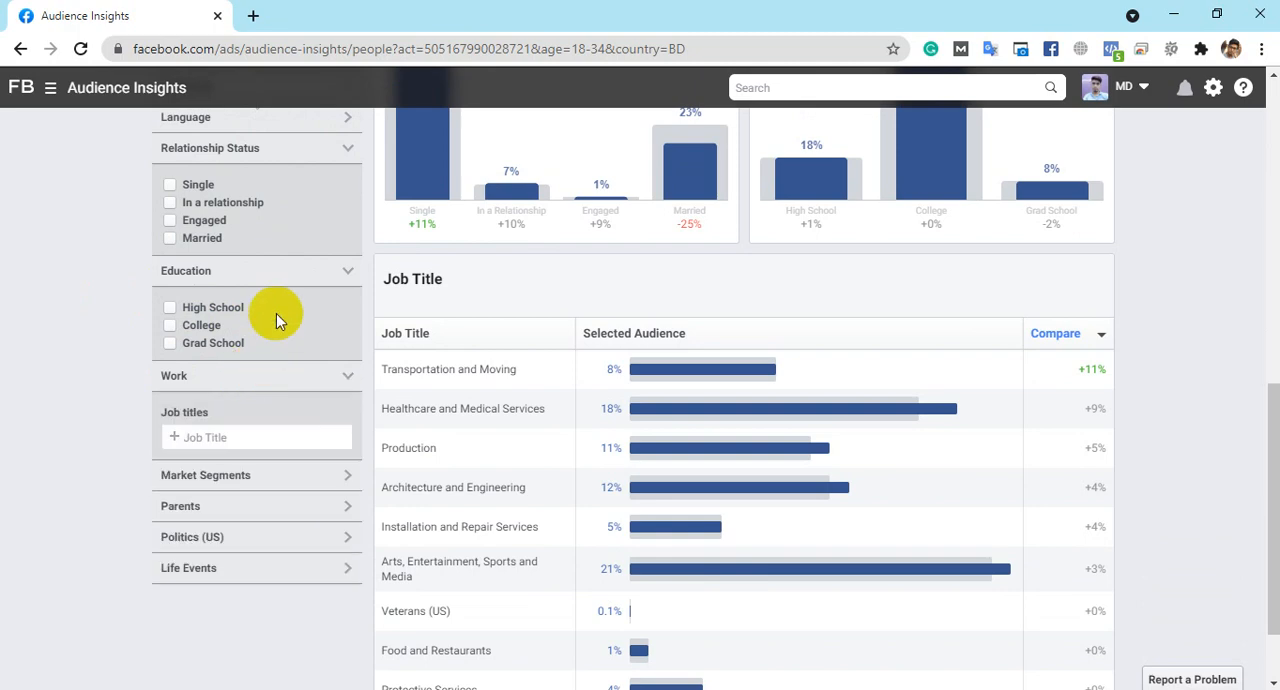
# - Try CEO in the job title filter and clear the entry
pyautogui.scroll(-1, 274, 314)
pyautogui.click(204, 336)
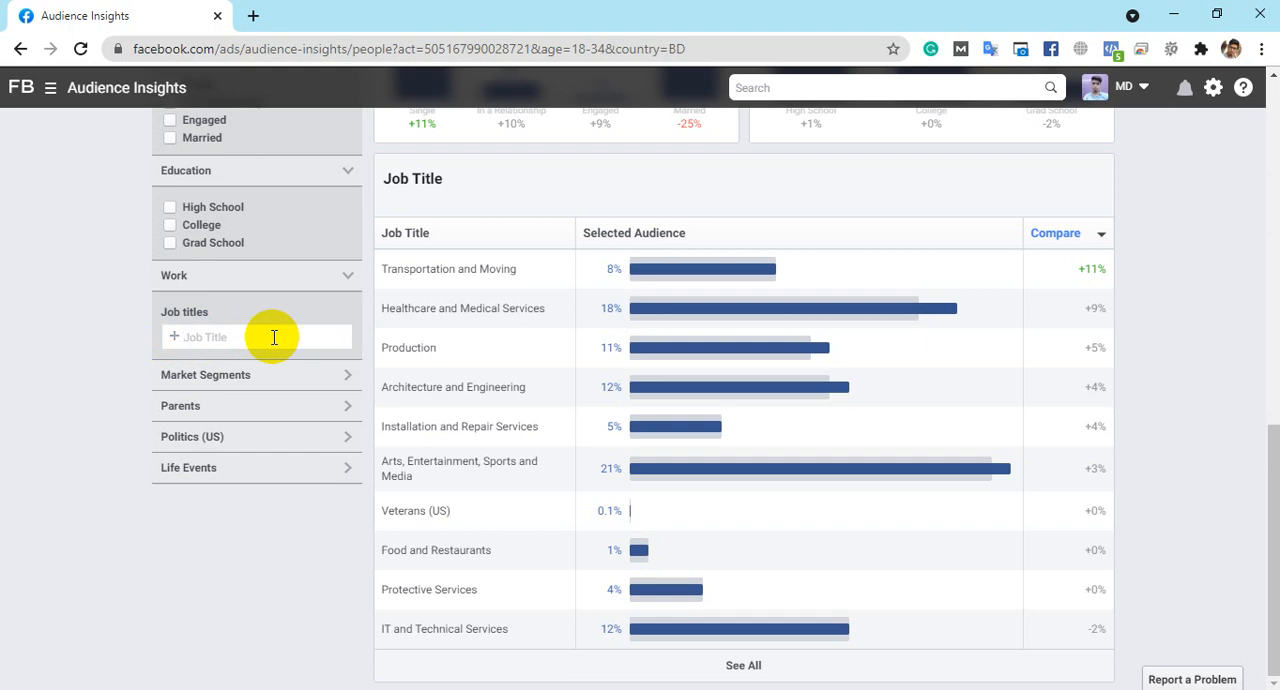
pyautogui.write('CEO')
pyautogui.press('BackSpace')
pyautogui.press('BackSpace')
pyautogui.press('BackSpace')
# - Examine the options of the Market Segments and Parents filters and collapse both sections
pyautogui.click(323, 393)
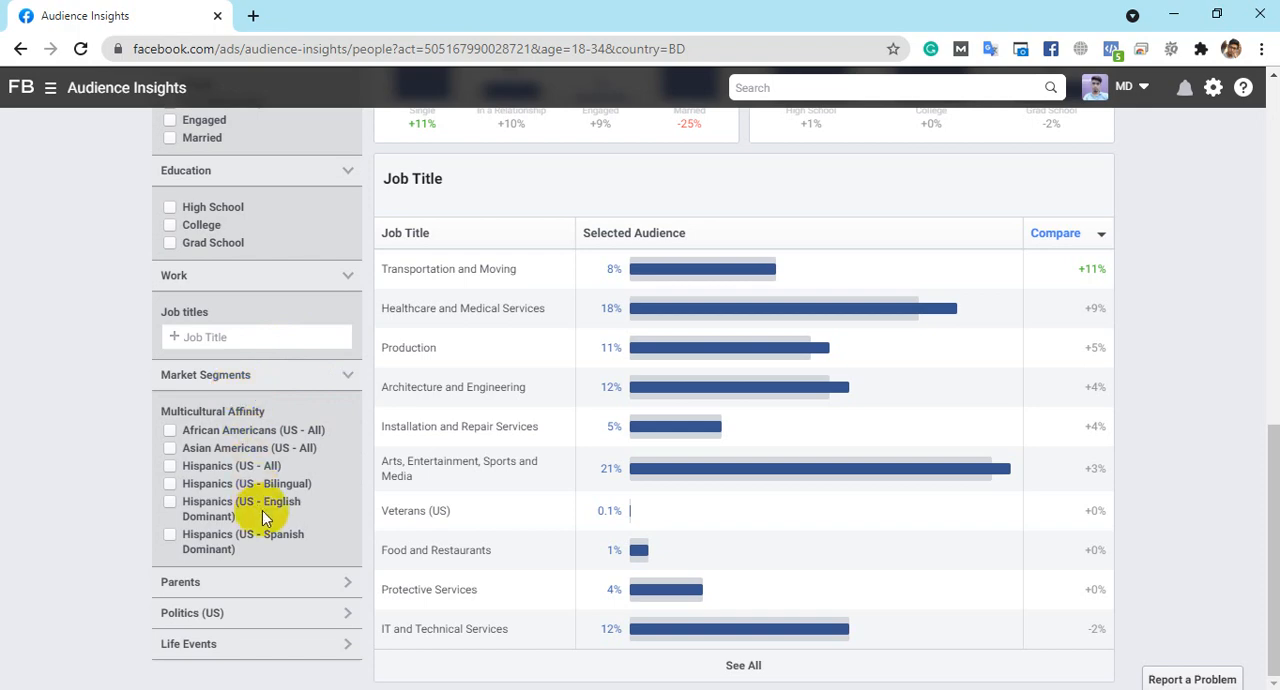
pyautogui.click(345, 374)
pyautogui.click(277, 414)
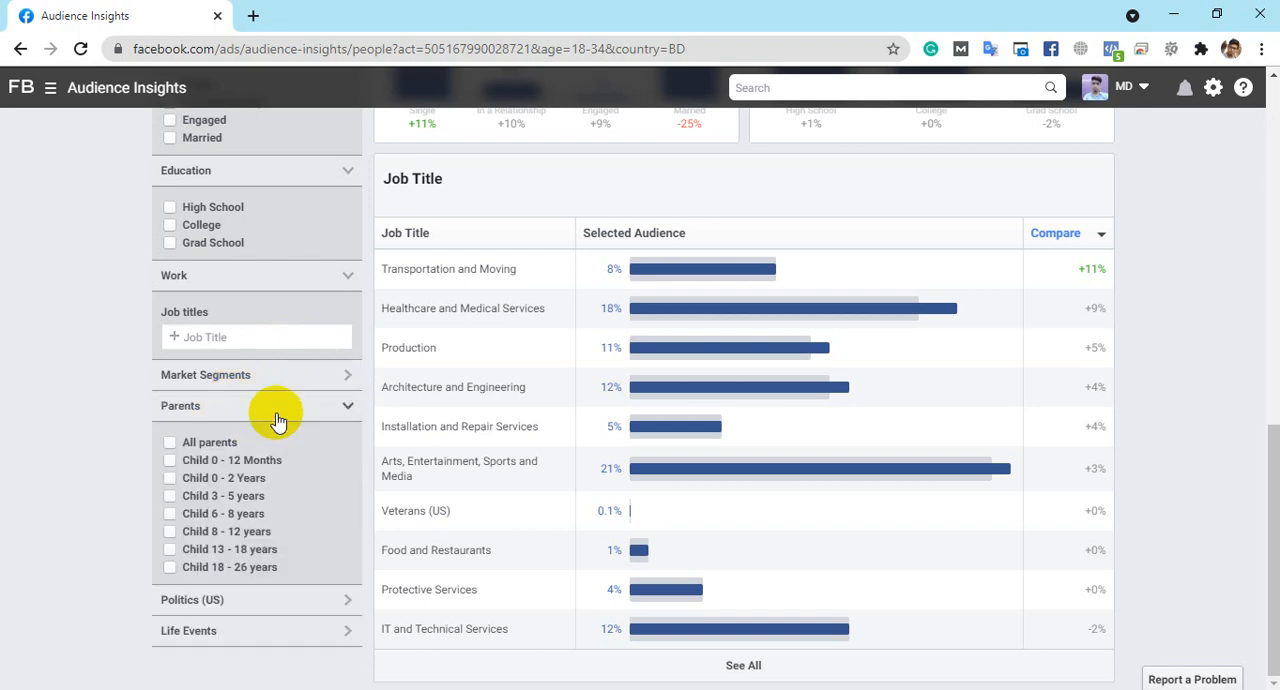
pyautogui.click(277, 414)
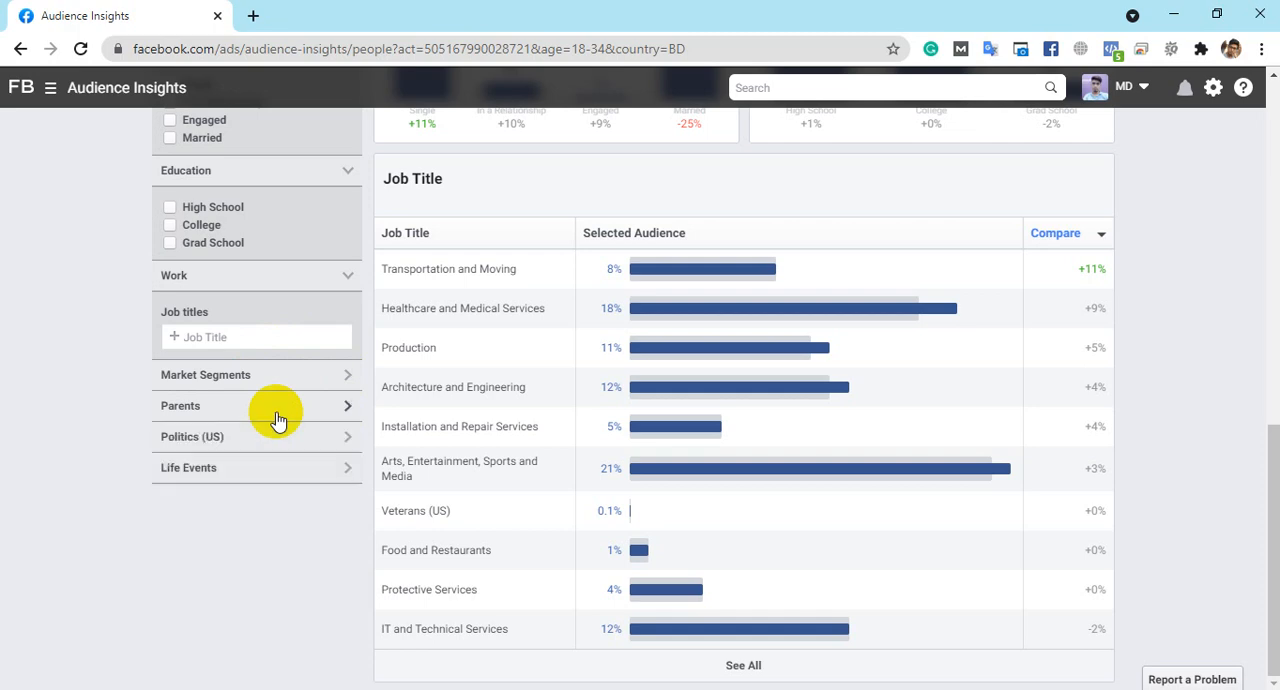
pyautogui.click(277, 414)
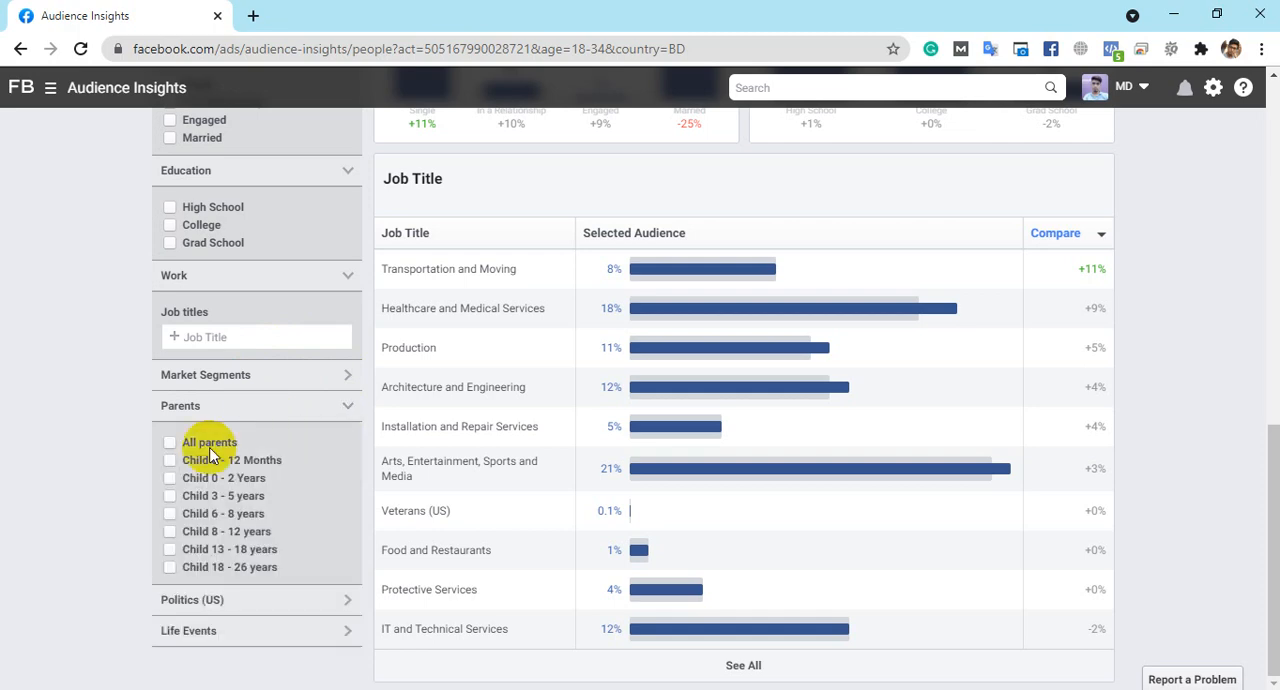
pyautogui.click(340, 412)
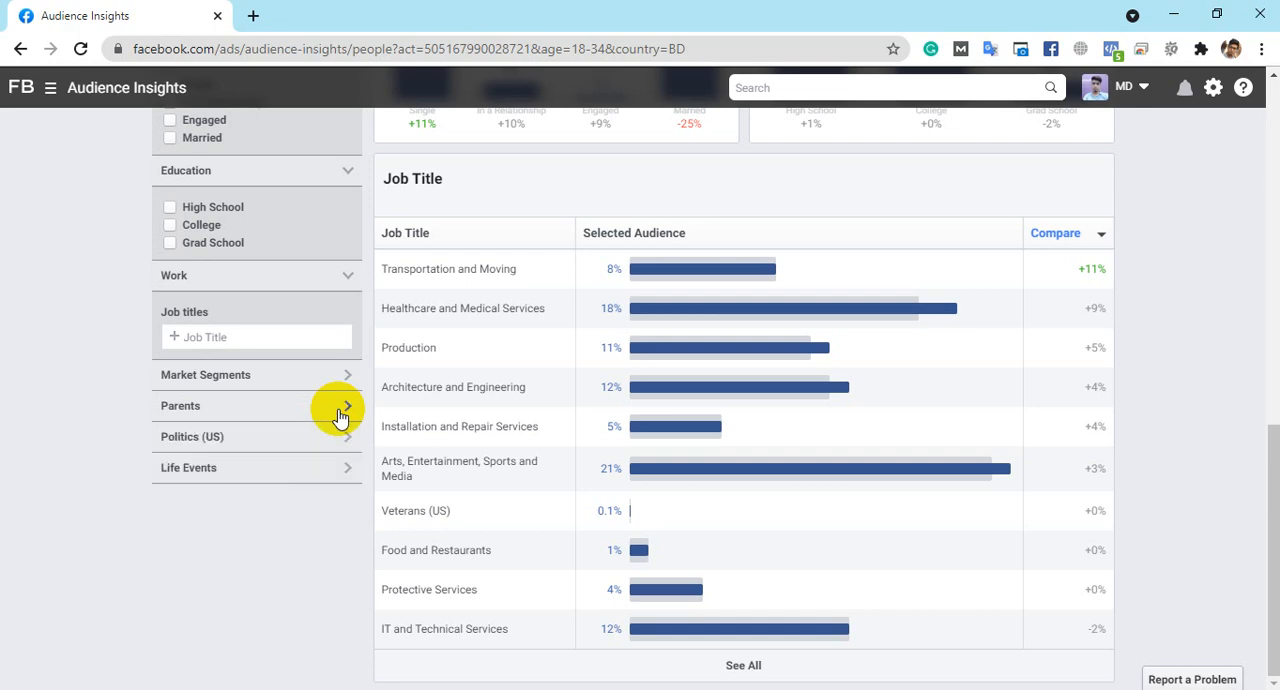
# - Look through the Life Events options, collapse the section and examine the Healthcare and Medical Services share in the Job Title table
pyautogui.click(250, 472)
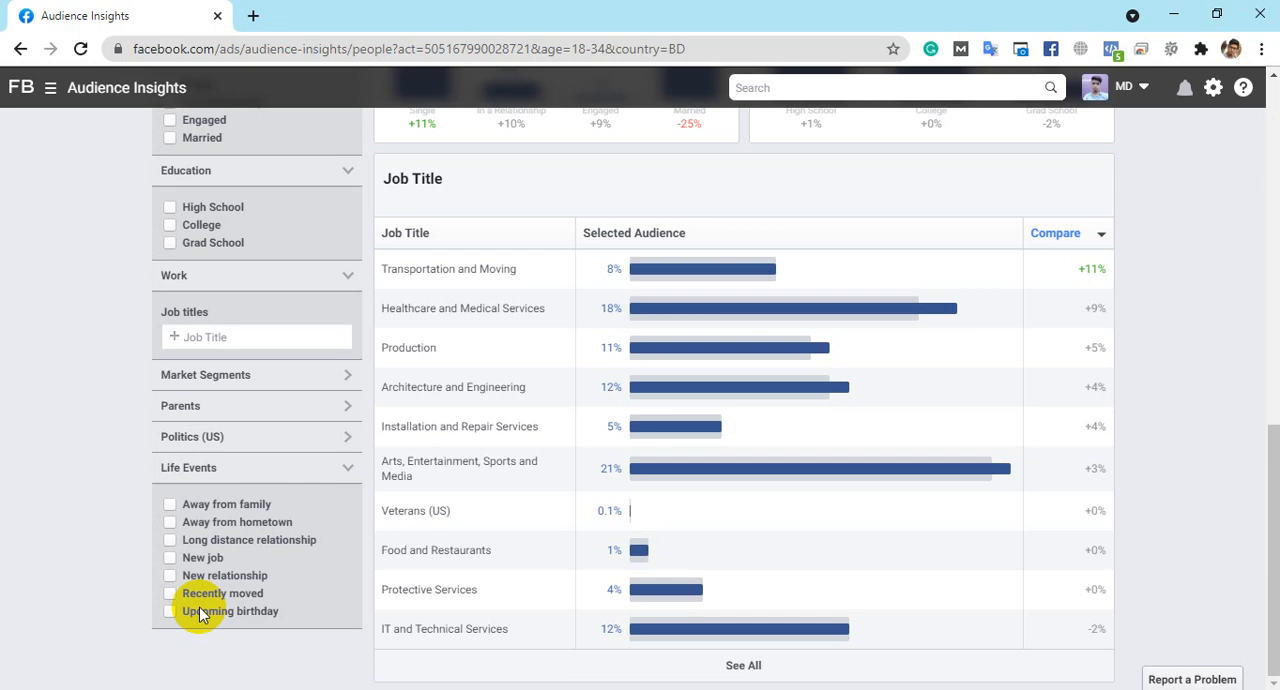
pyautogui.click(290, 467)
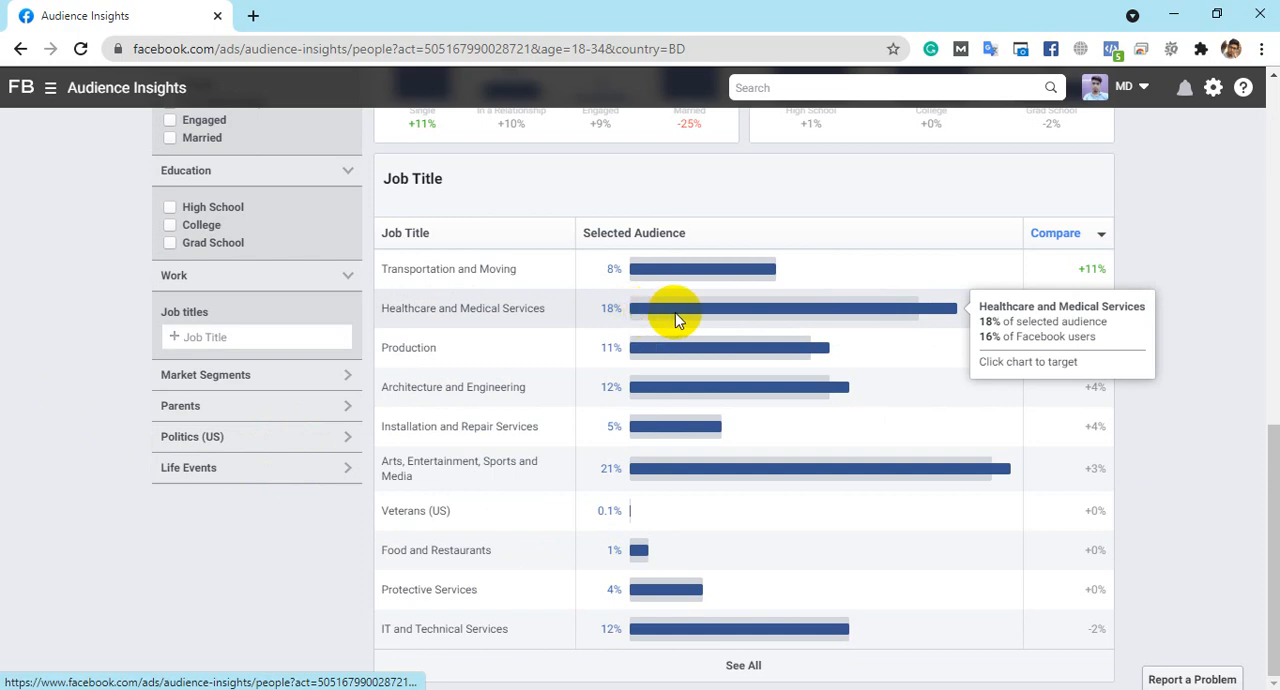
pyautogui.moveTo(544, 309); pyautogui.dragTo(350, 309)
pyautogui.click(599, 311)
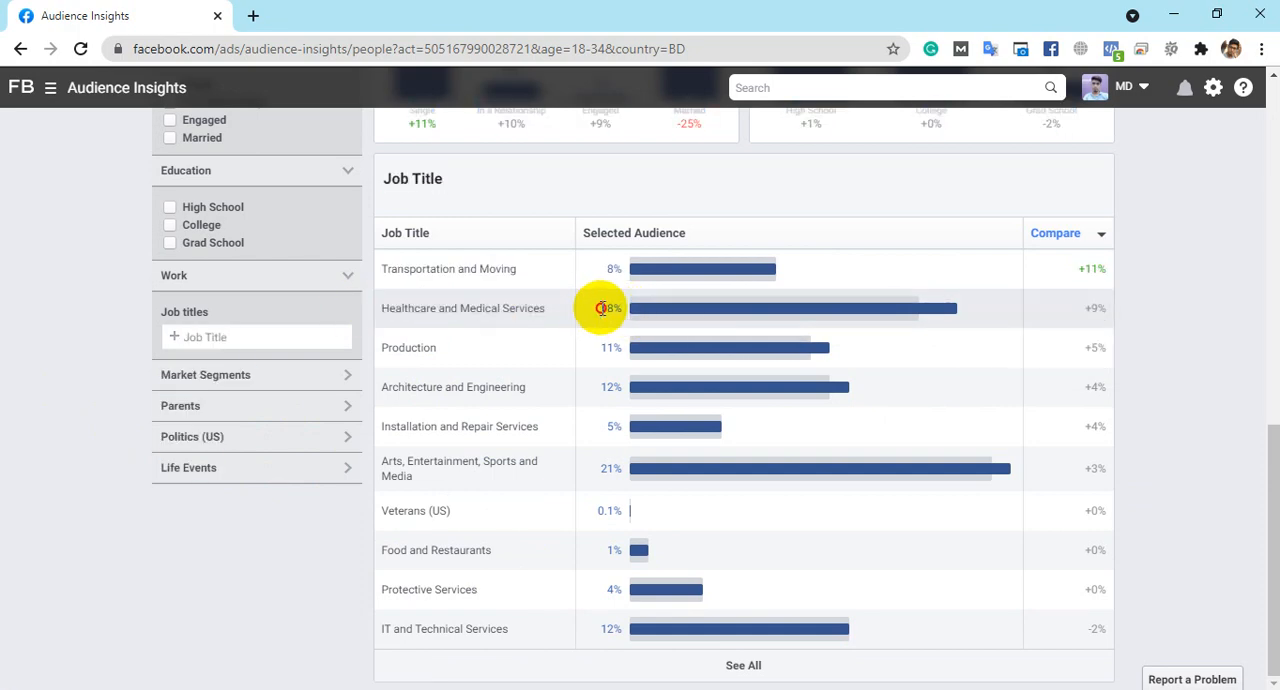
pyautogui.moveTo(600, 310); pyautogui.dragTo(622, 310)
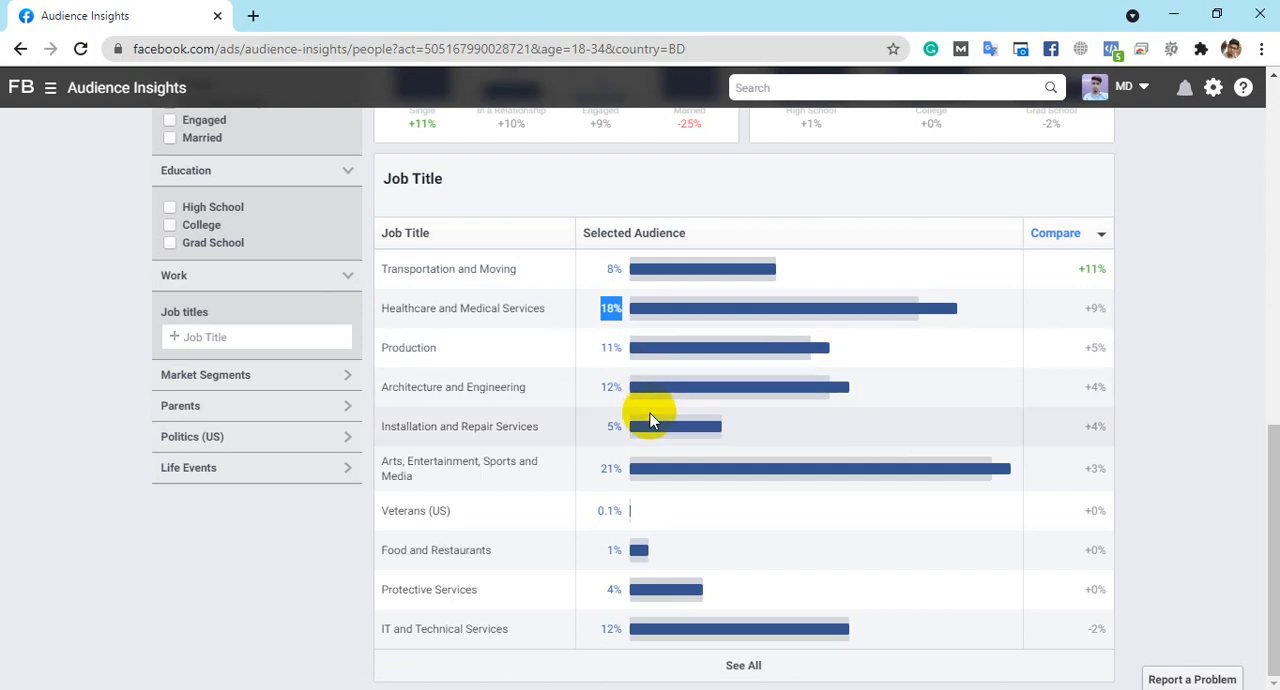
# - Open the audience's Page Likes insights and look through the top categories and liked pages
pyautogui.scroll(4, 650, 413)
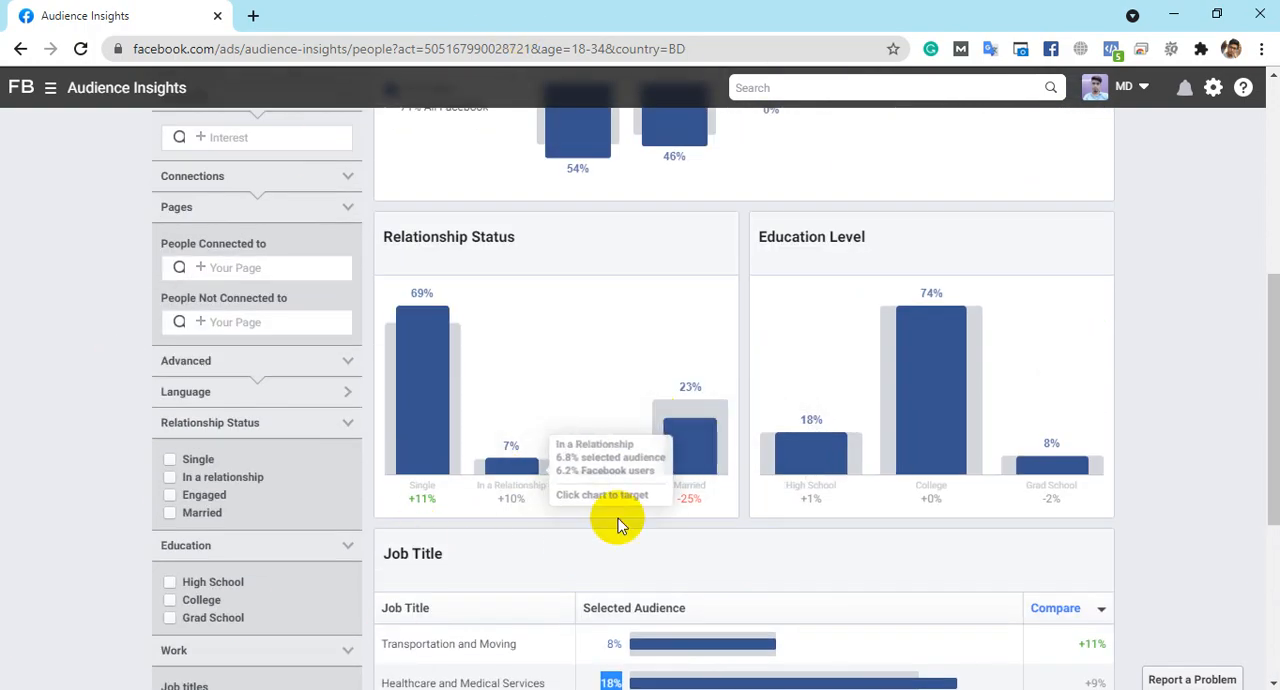
pyautogui.scroll(5, 618, 518)
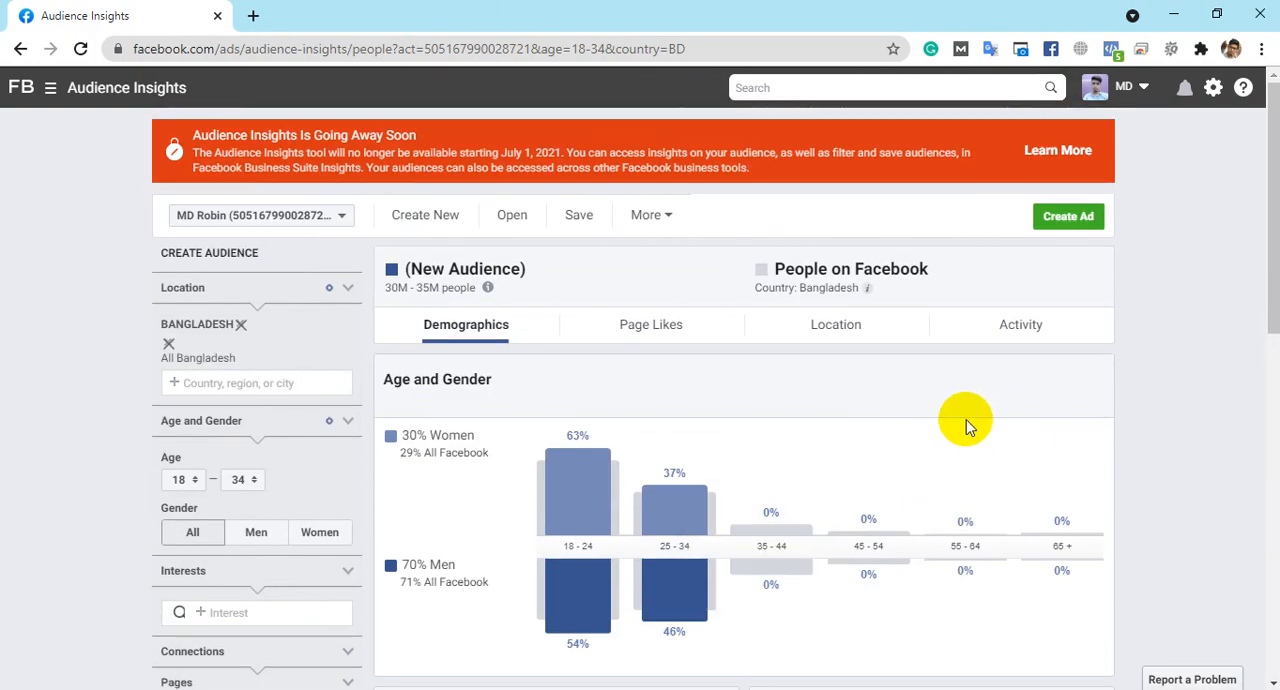
pyautogui.click(672, 326)
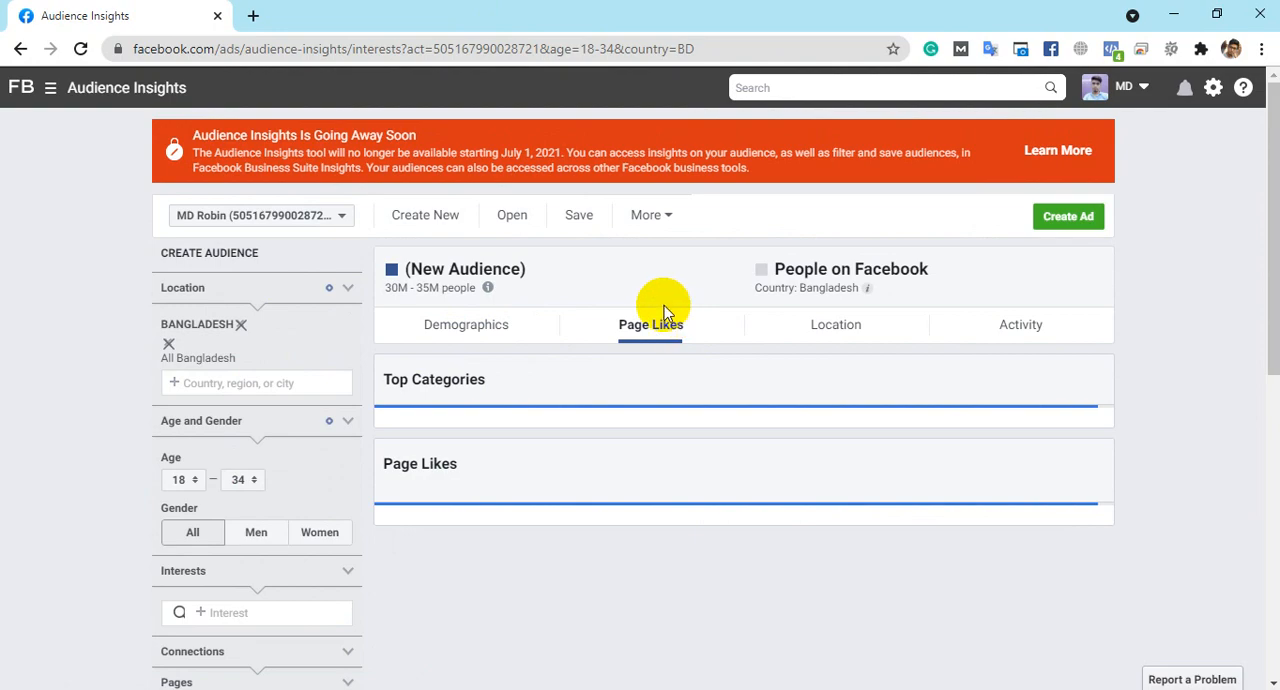
pyautogui.scroll(-2, 651, 271)
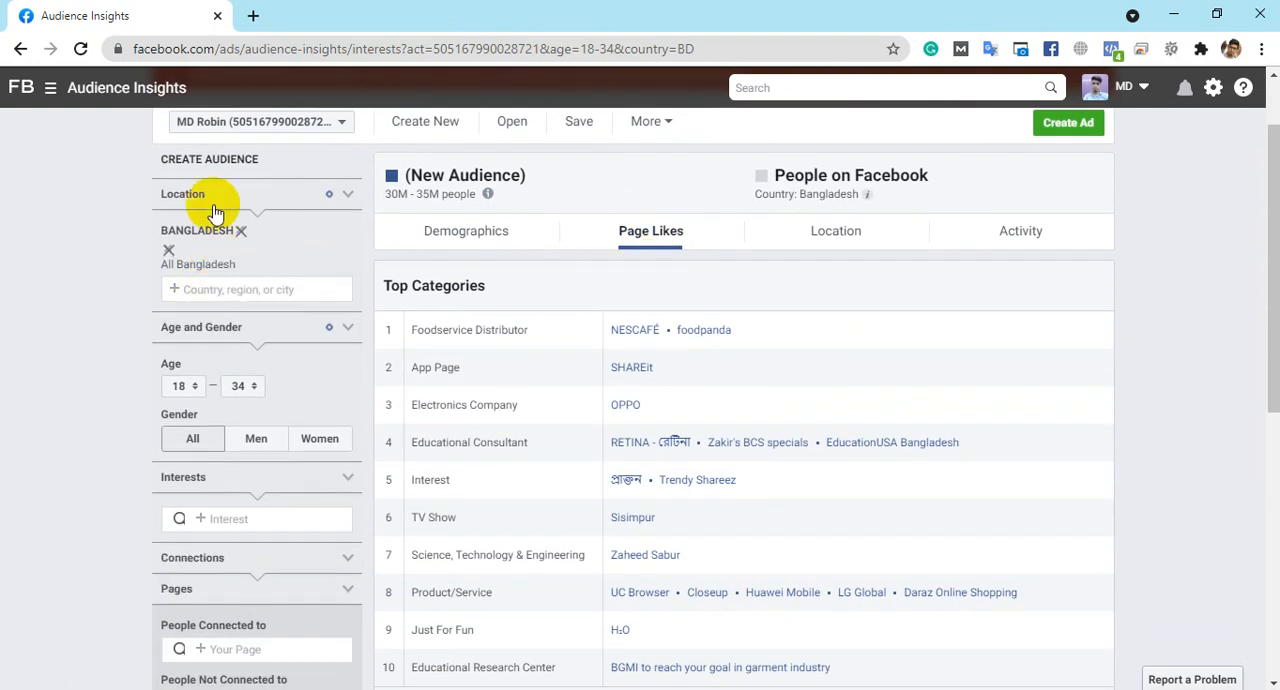
pyautogui.scroll(-3, 295, 380)
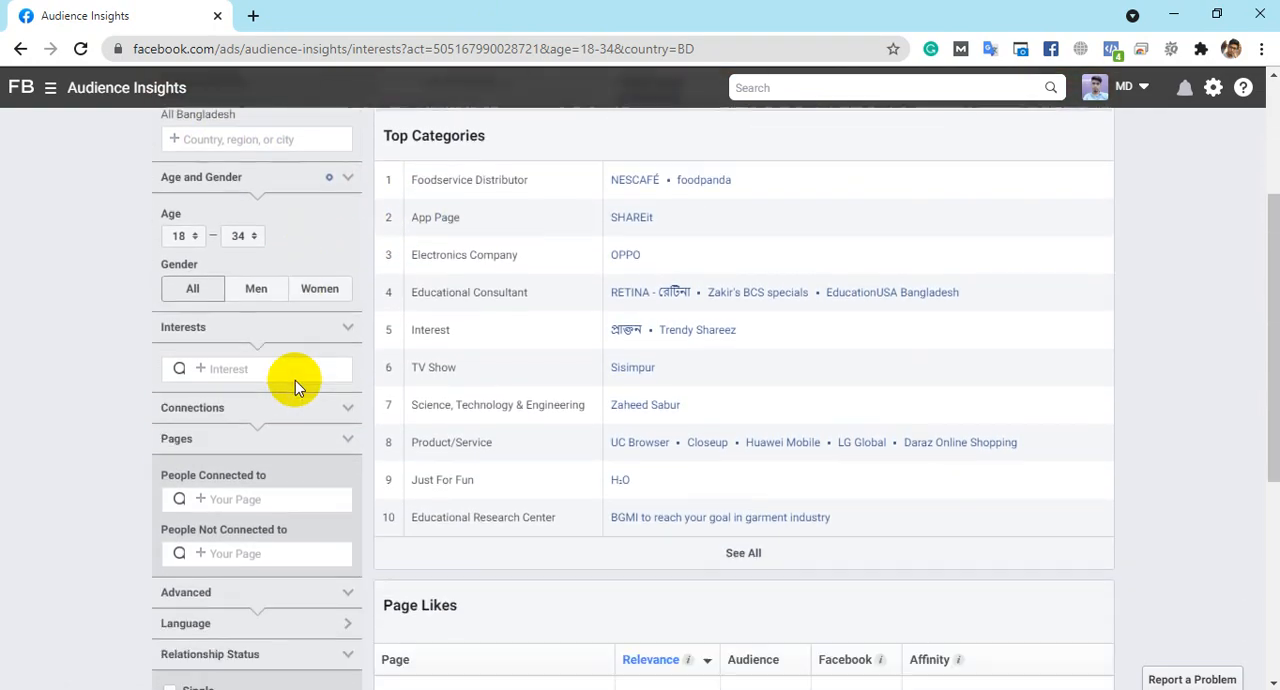
pyautogui.scroll(-5, 295, 380)
pyautogui.scroll(5, 290, 388)
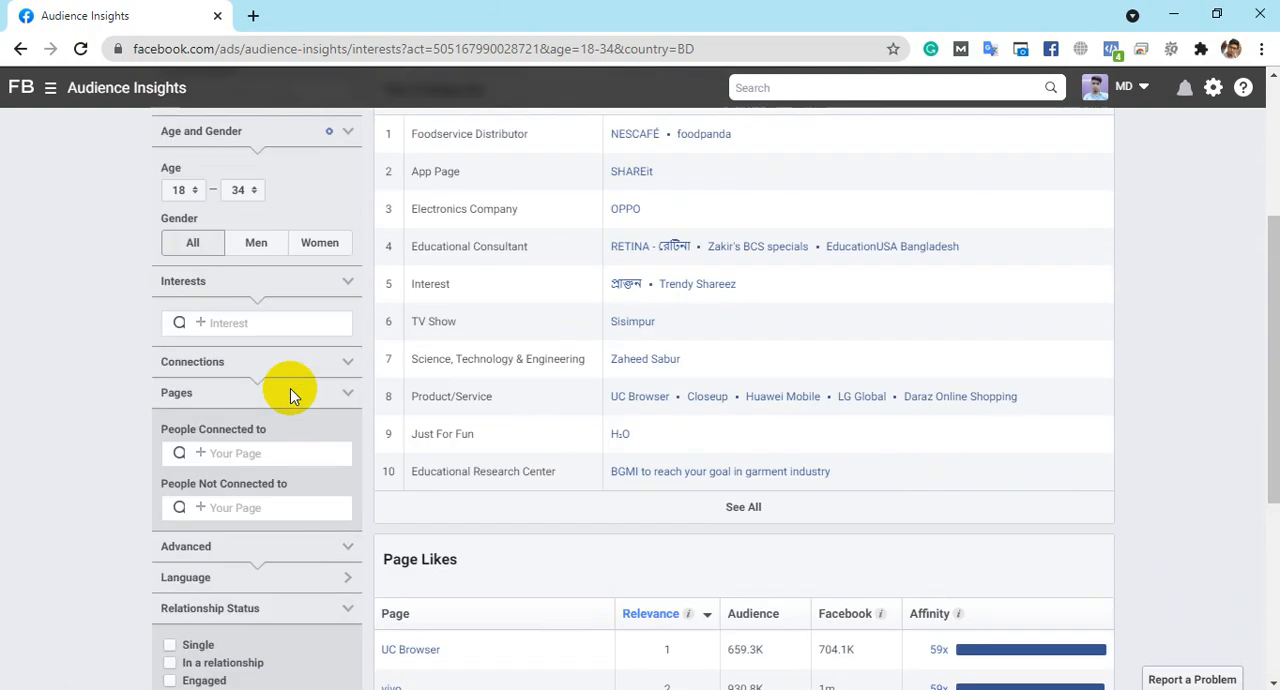
pyautogui.scroll(4, 250, 360)
pyautogui.scroll(1, 280, 352)
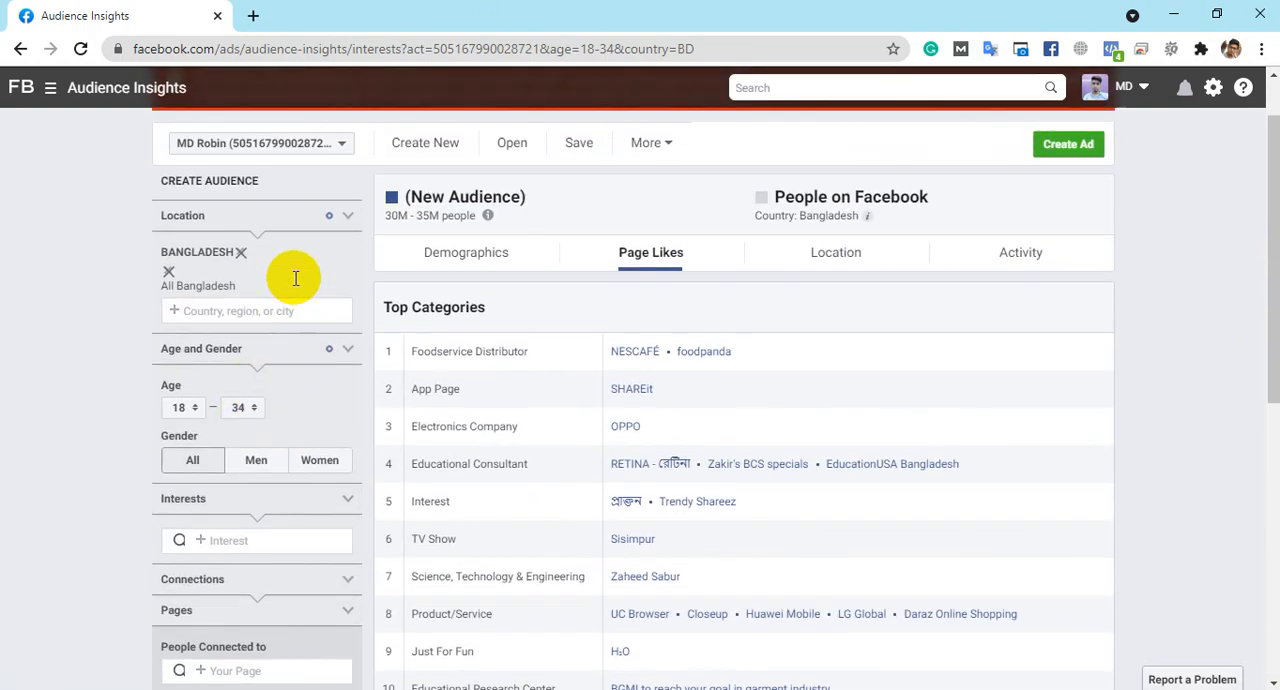
# - Try Panjabi in the interest filter and clear the entry
pyautogui.scroll(-2, 296, 278)
pyautogui.click(268, 332)
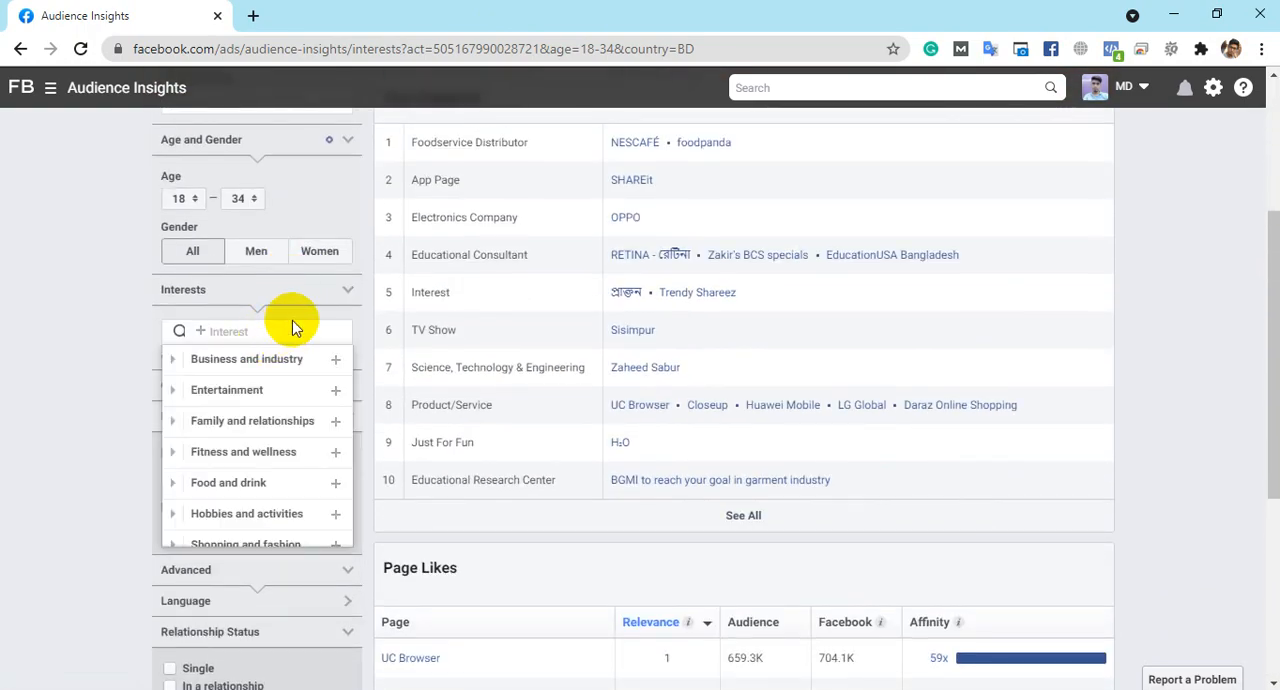
pyautogui.click(187, 322)
pyautogui.click(268, 330)
pyautogui.write('Panjabi')
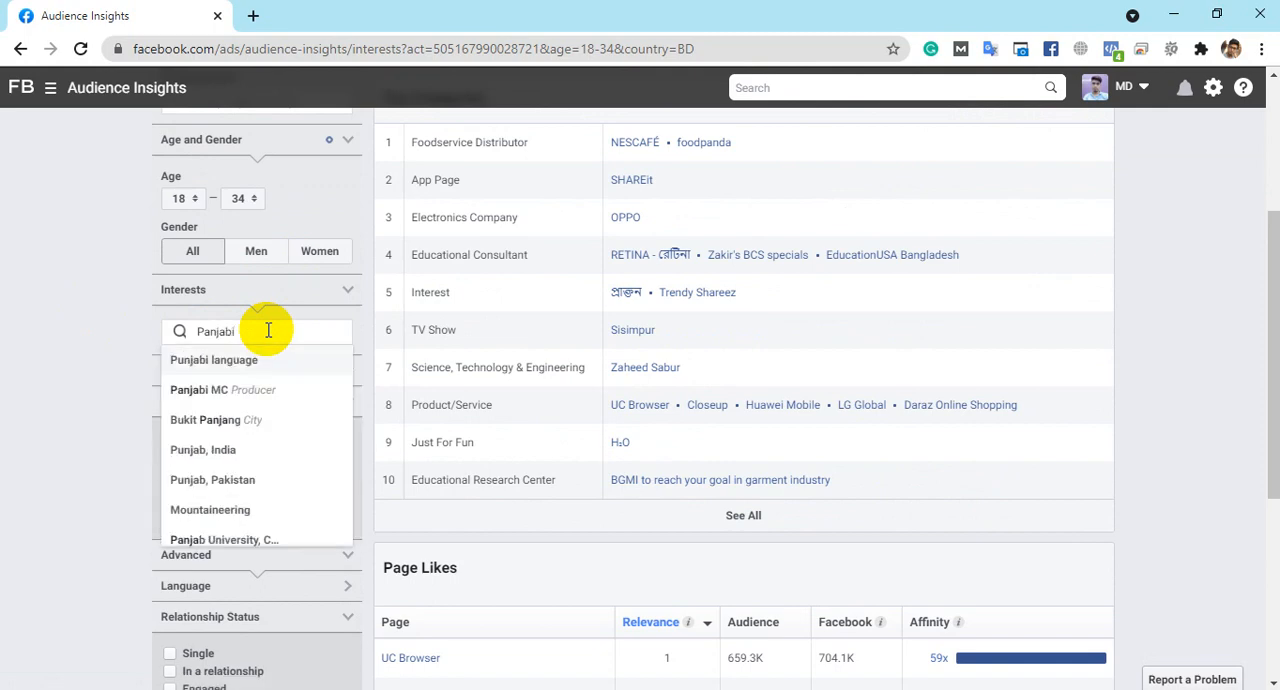
pyautogui.click(110, 347)
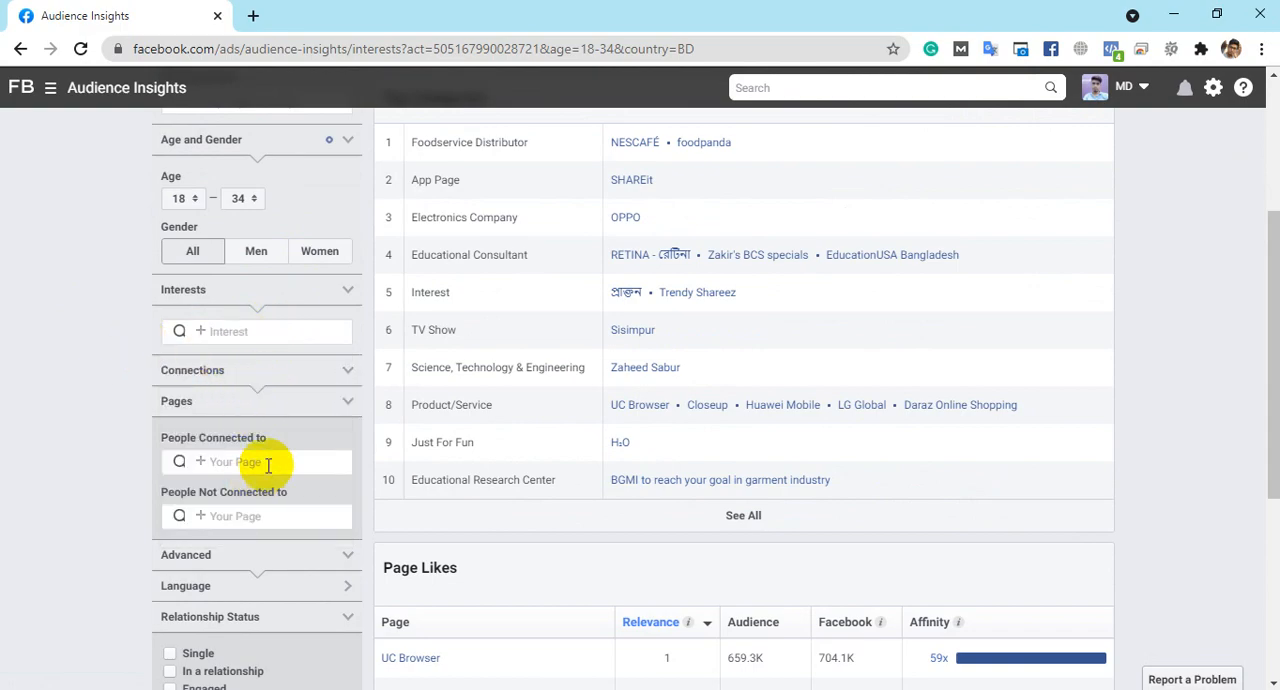
# - Add Clothing to the audience's interests and return to the Demographics insights
pyautogui.scroll(3, 257, 458)
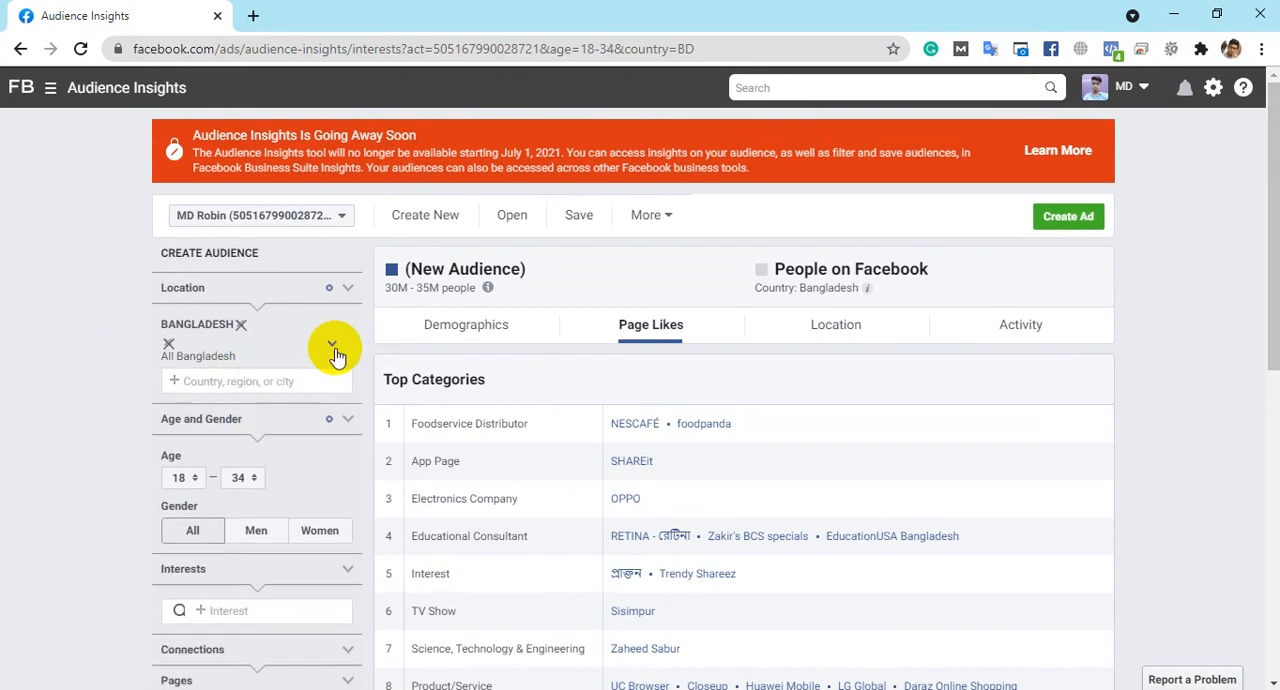
pyautogui.scroll(-5, 277, 481)
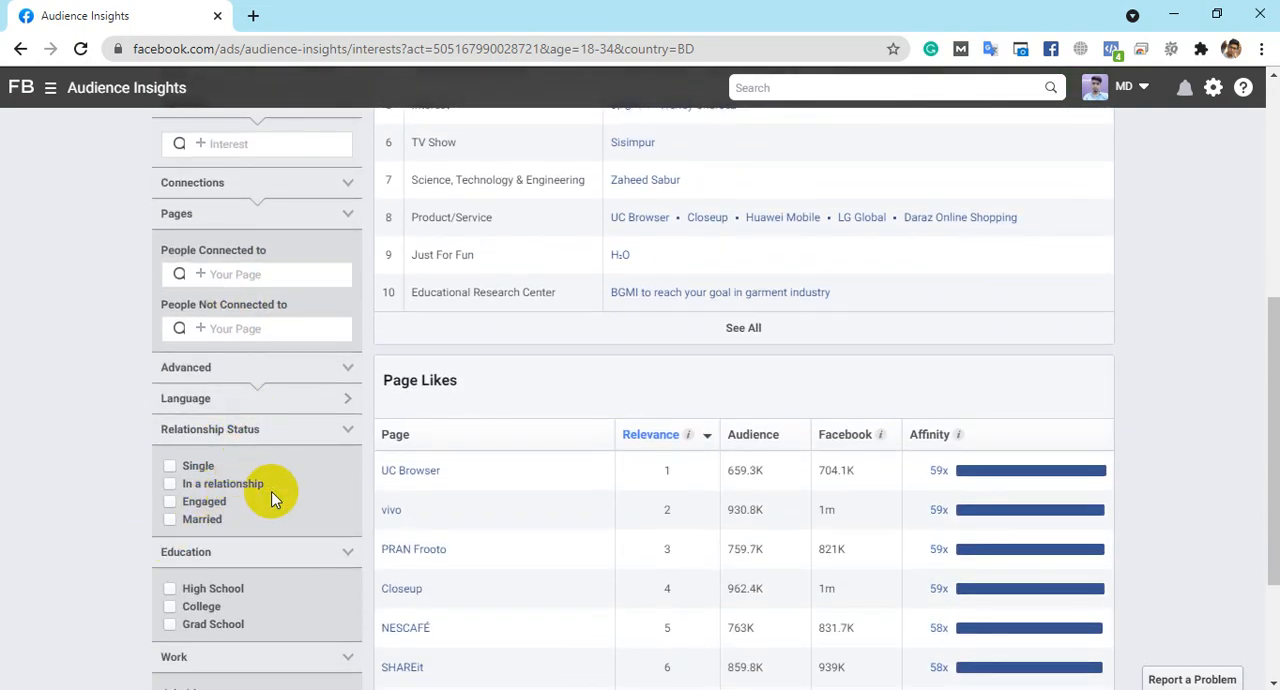
pyautogui.scroll(-2, 271, 498)
pyautogui.scroll(7, 265, 508)
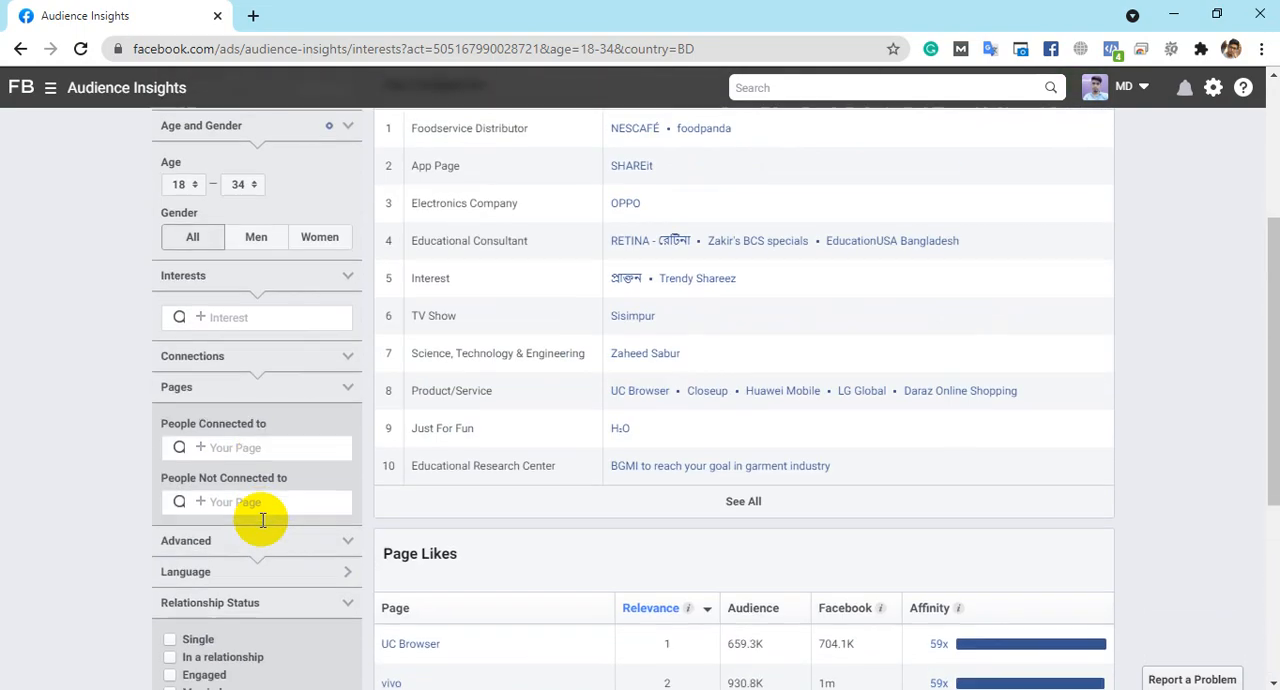
pyautogui.scroll(-3, 255, 374)
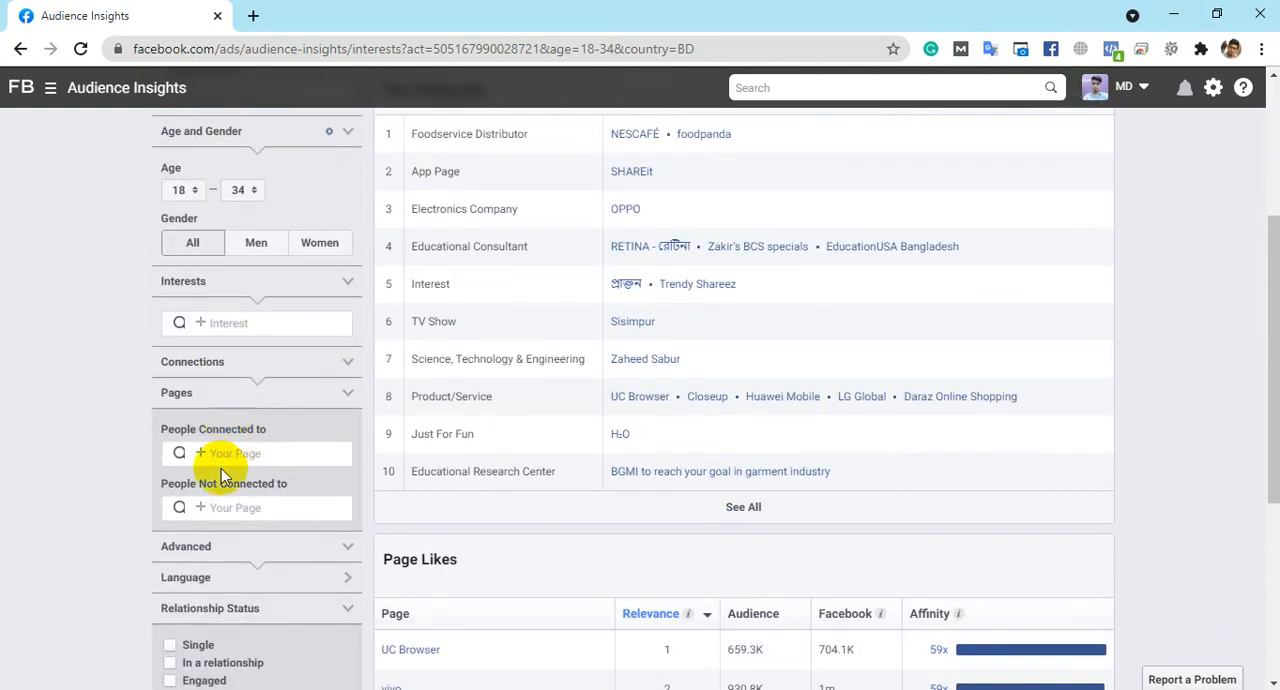
pyautogui.click(180, 322)
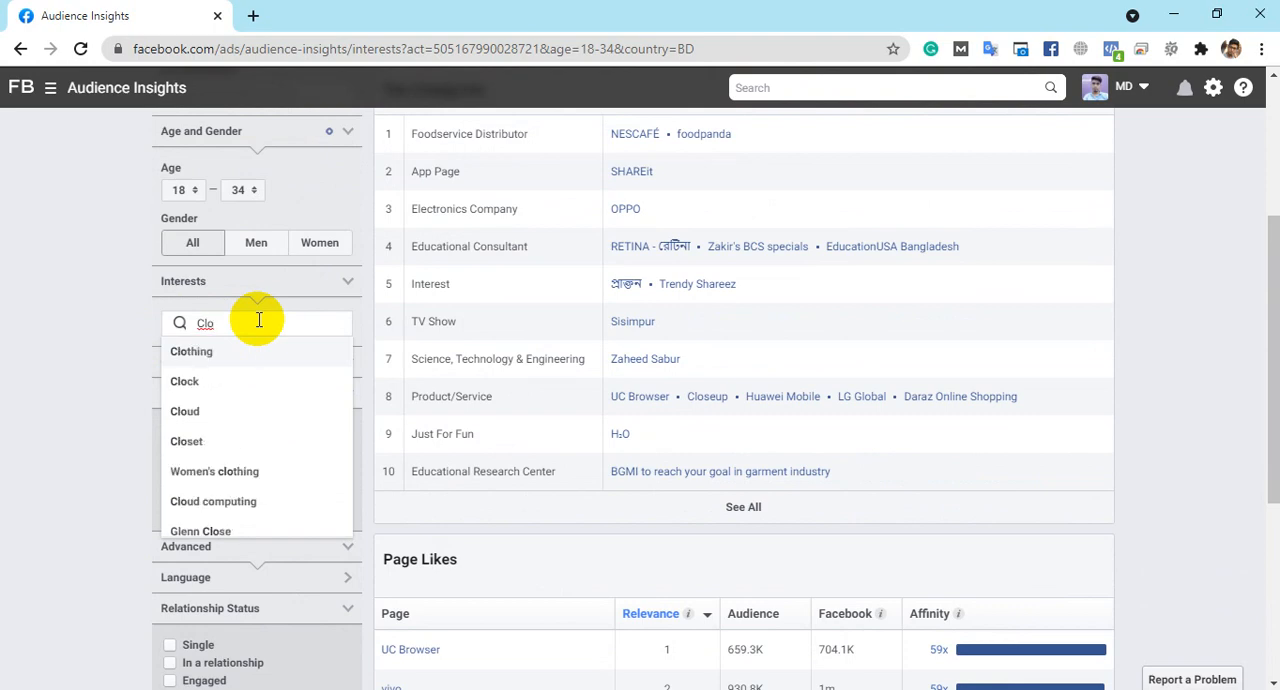
pyautogui.click(209, 360)
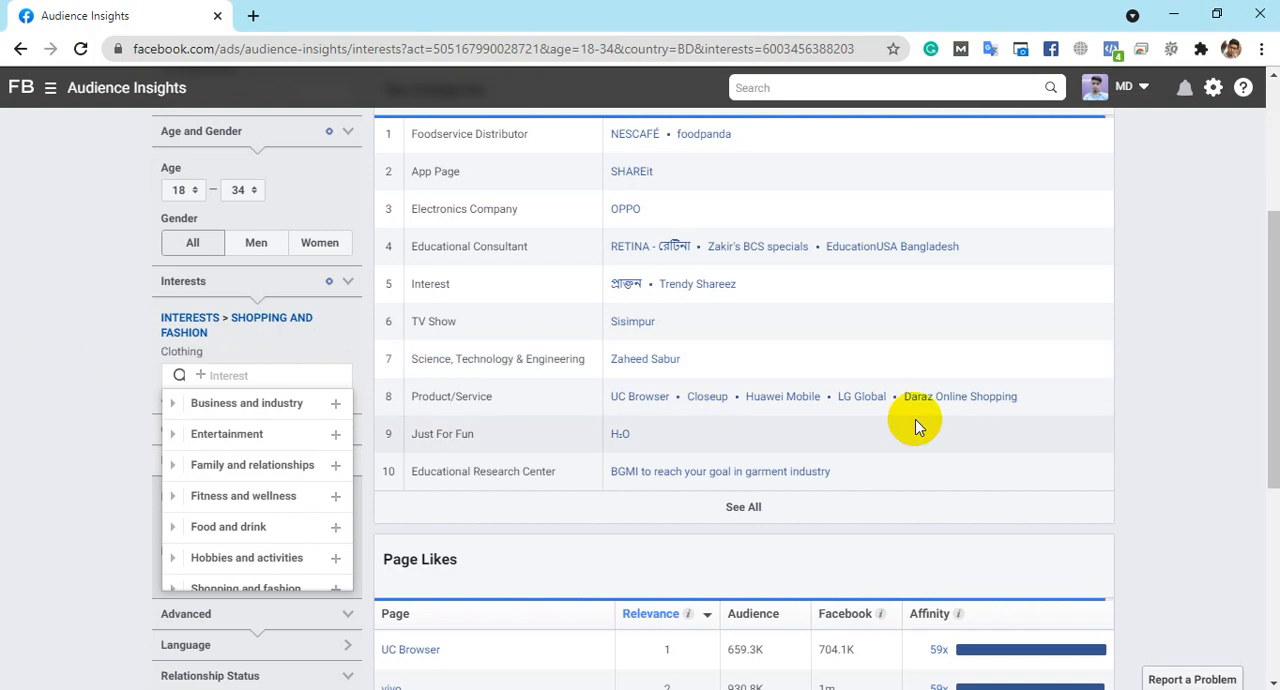
pyautogui.scroll(3, 1174, 365)
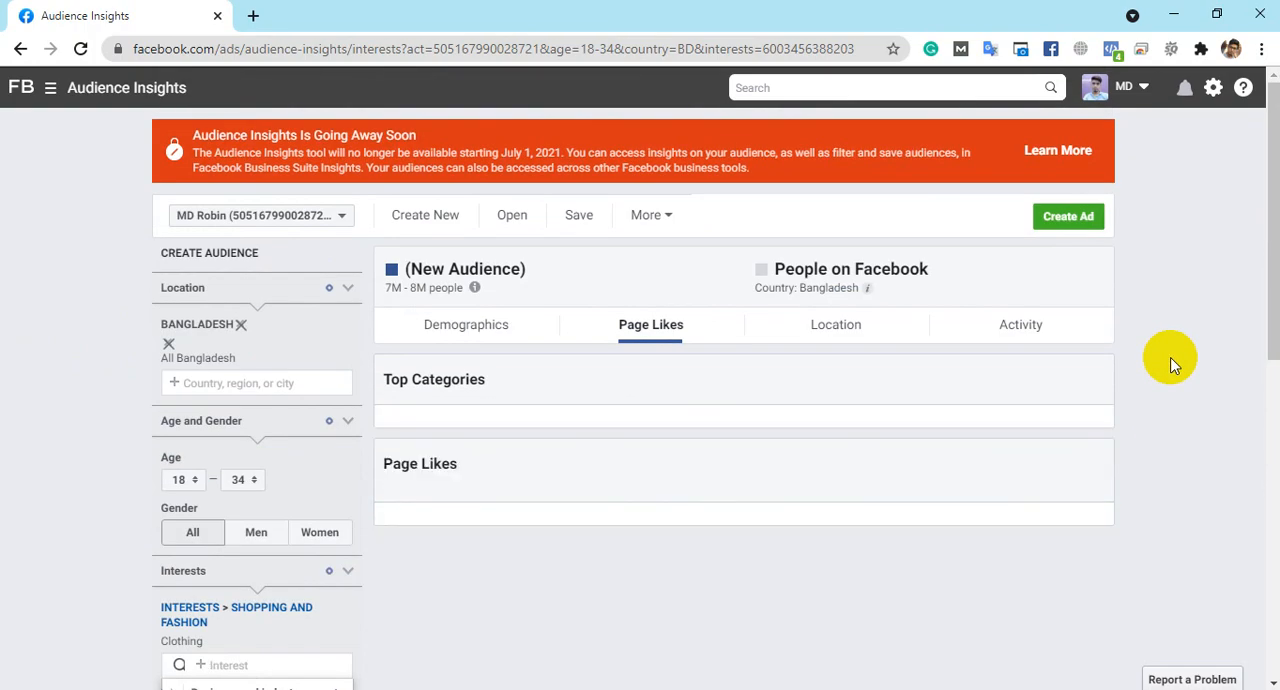
pyautogui.click(470, 330)
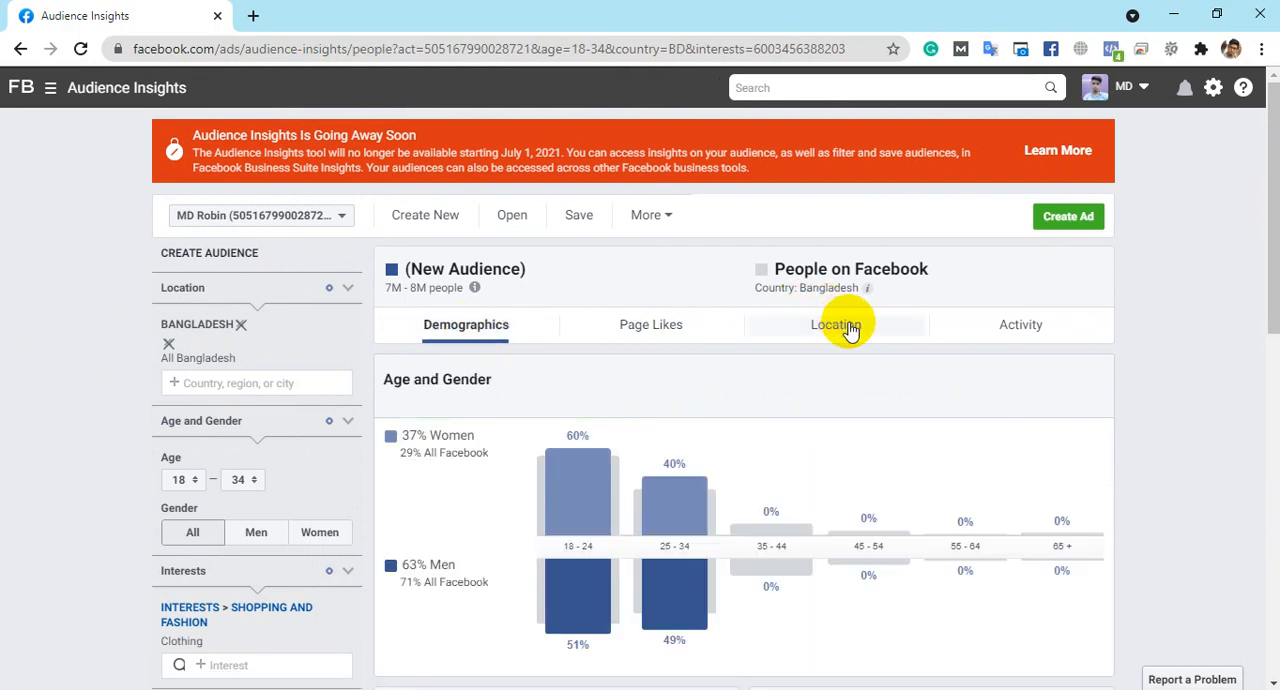
# - Search the interests for Kamiz and add Shalwar kameez to the audience
pyautogui.scroll(-2, 817, 325)
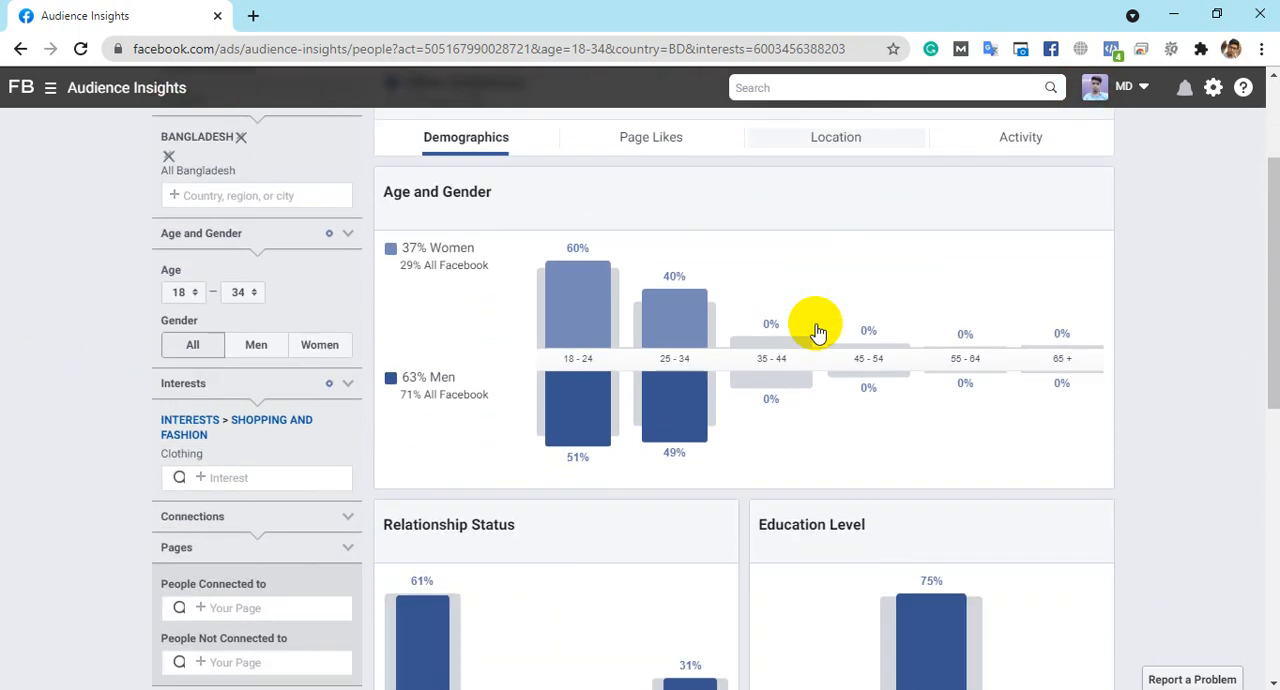
pyautogui.click(218, 475)
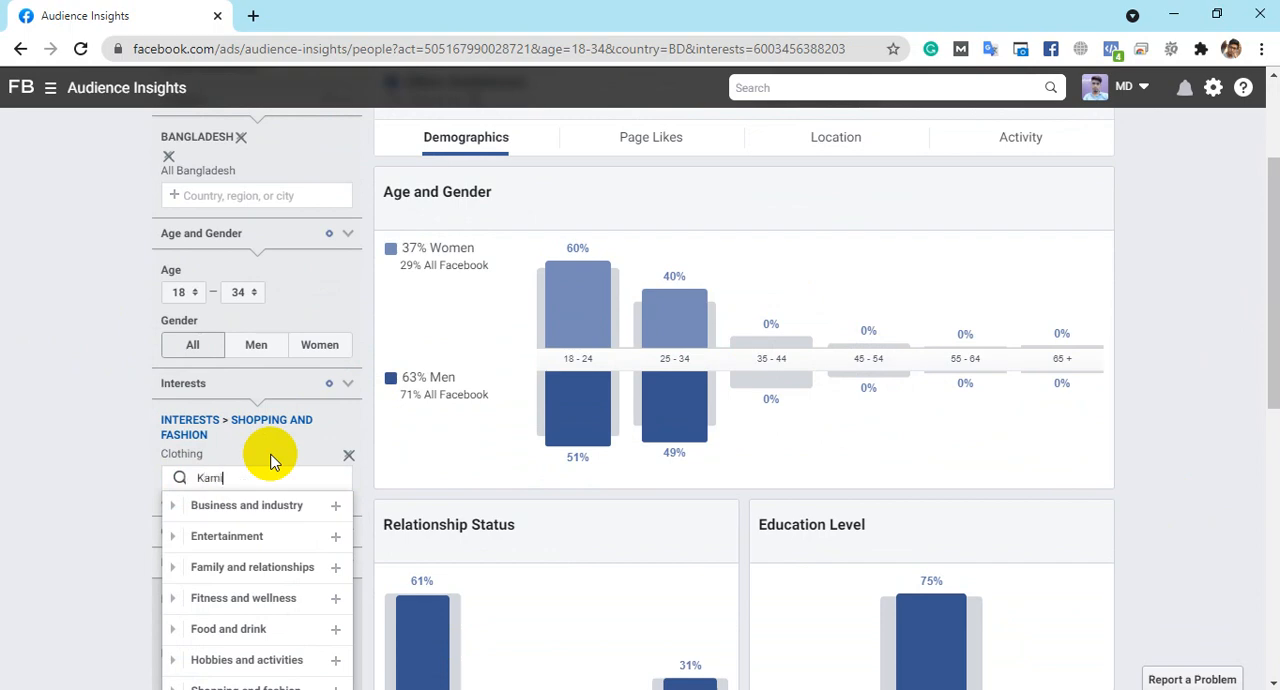
pyautogui.write('Kamiz')
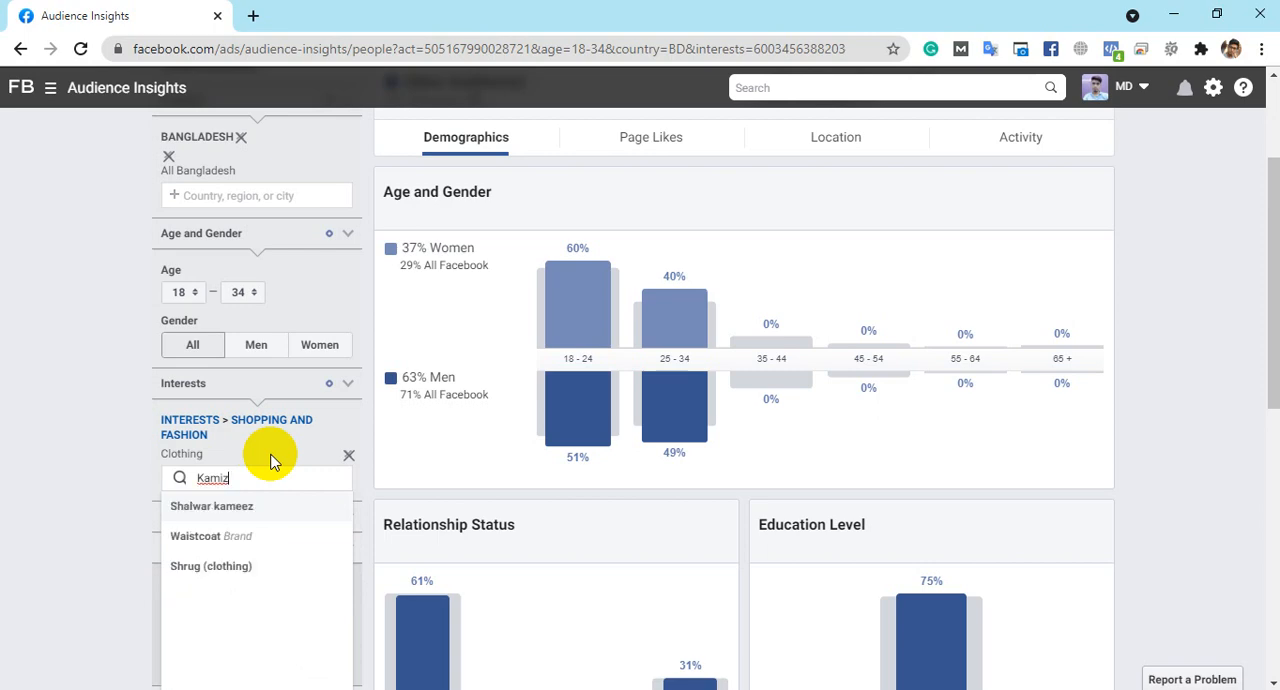
pyautogui.click(251, 518)
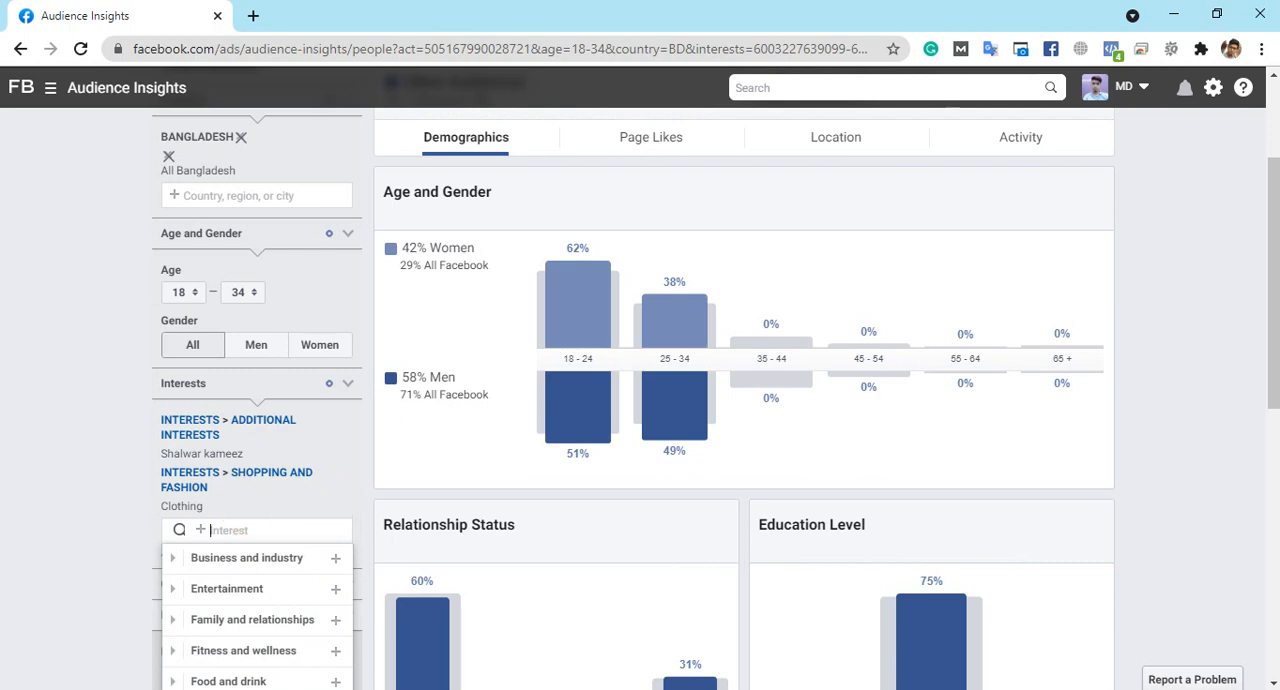
pyautogui.click(30, 520)
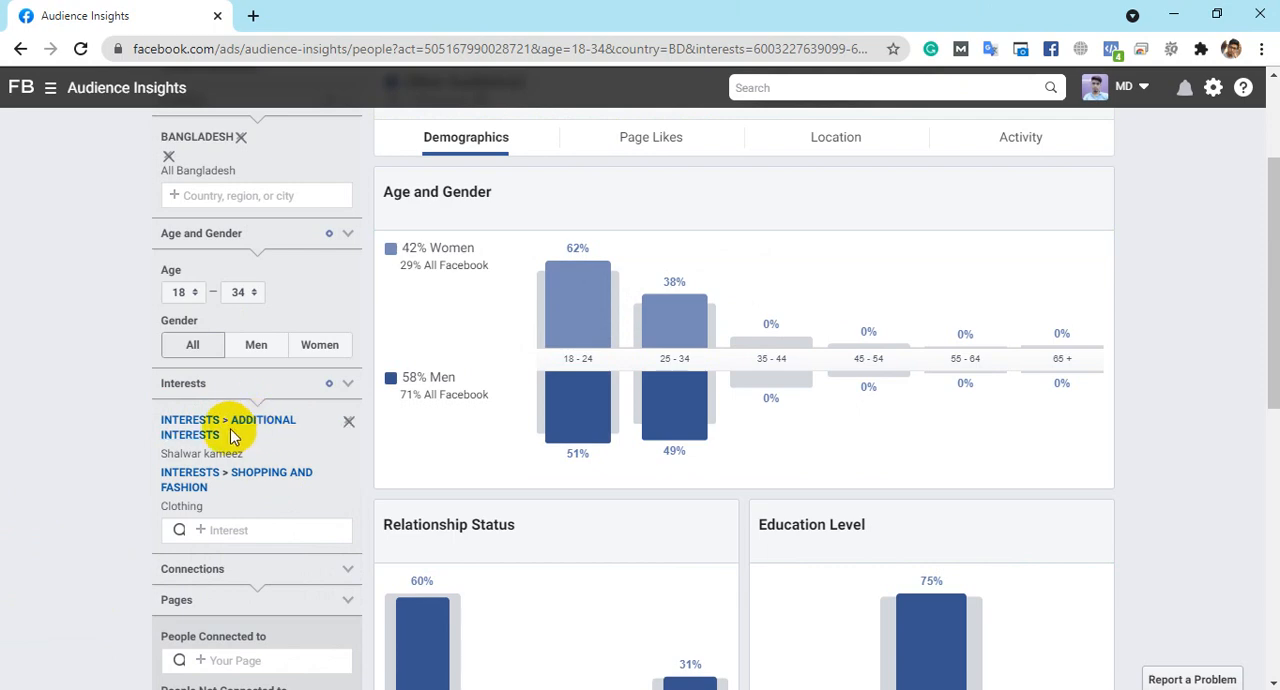
# - Review the Shalwar kameez and Clothing interests against the men's share in the Age and Gender chart
pyautogui.moveTo(160, 453); pyautogui.dragTo(250, 455)
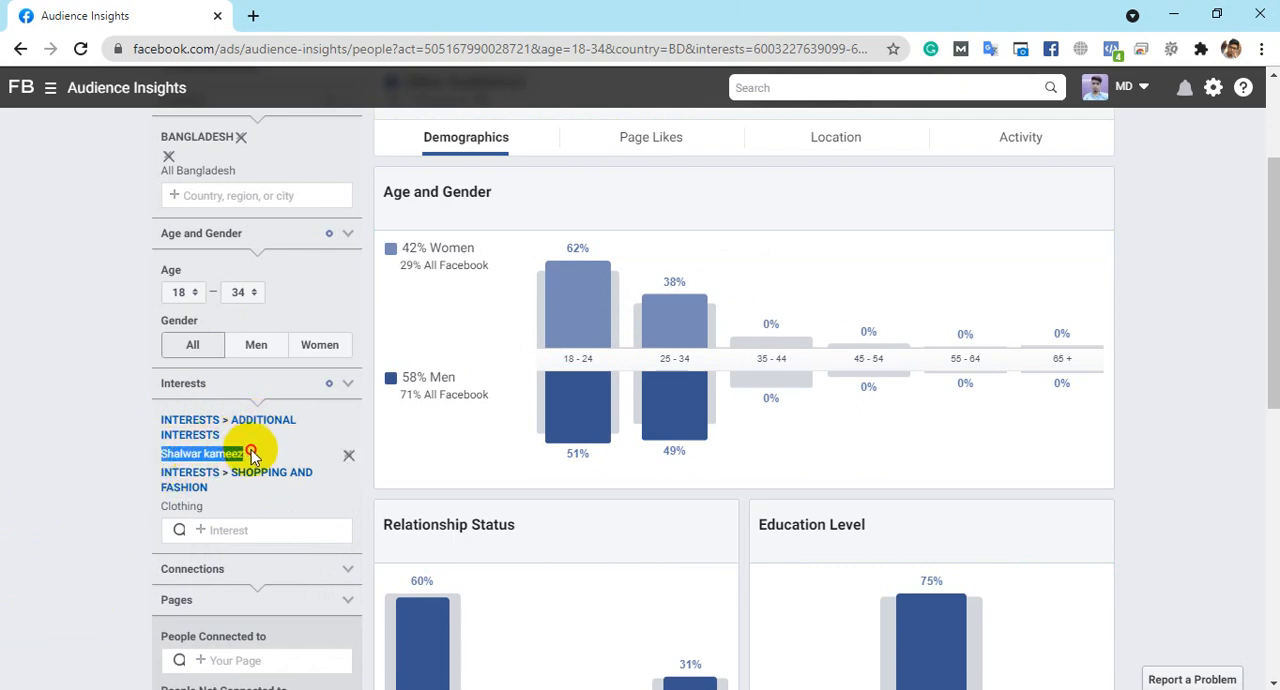
pyautogui.moveTo(229, 523); pyautogui.dragTo(165, 508)
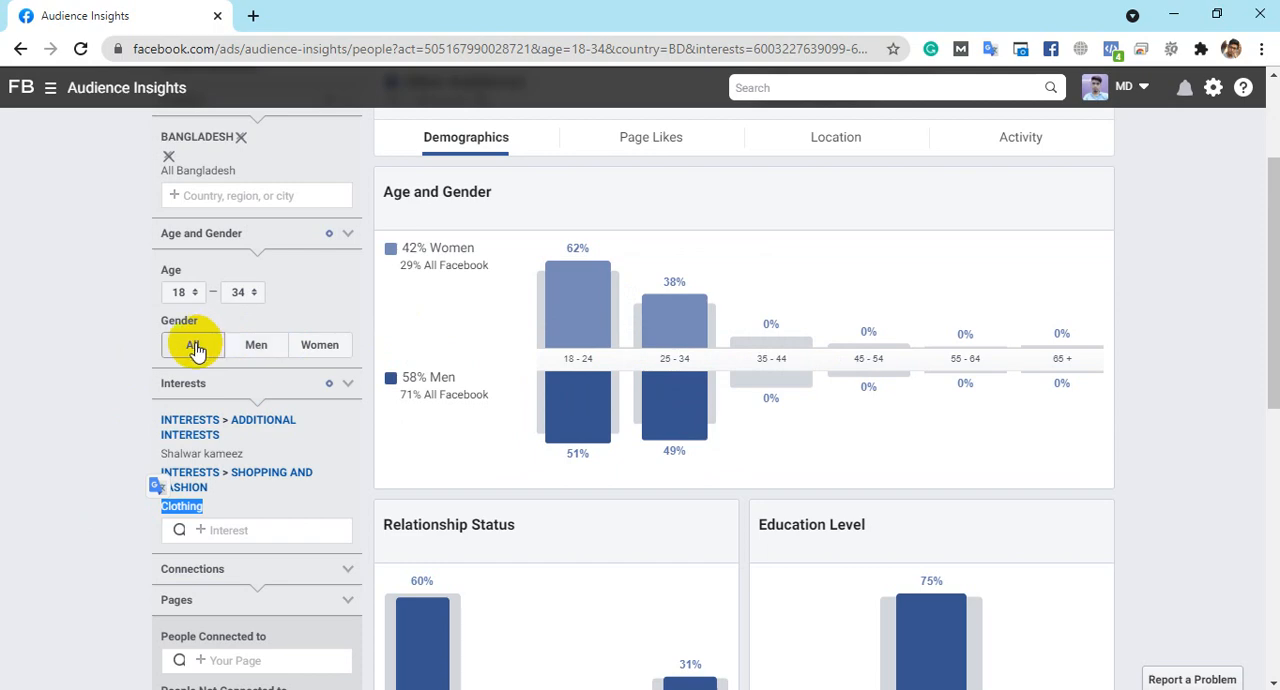
pyautogui.click(62, 358)
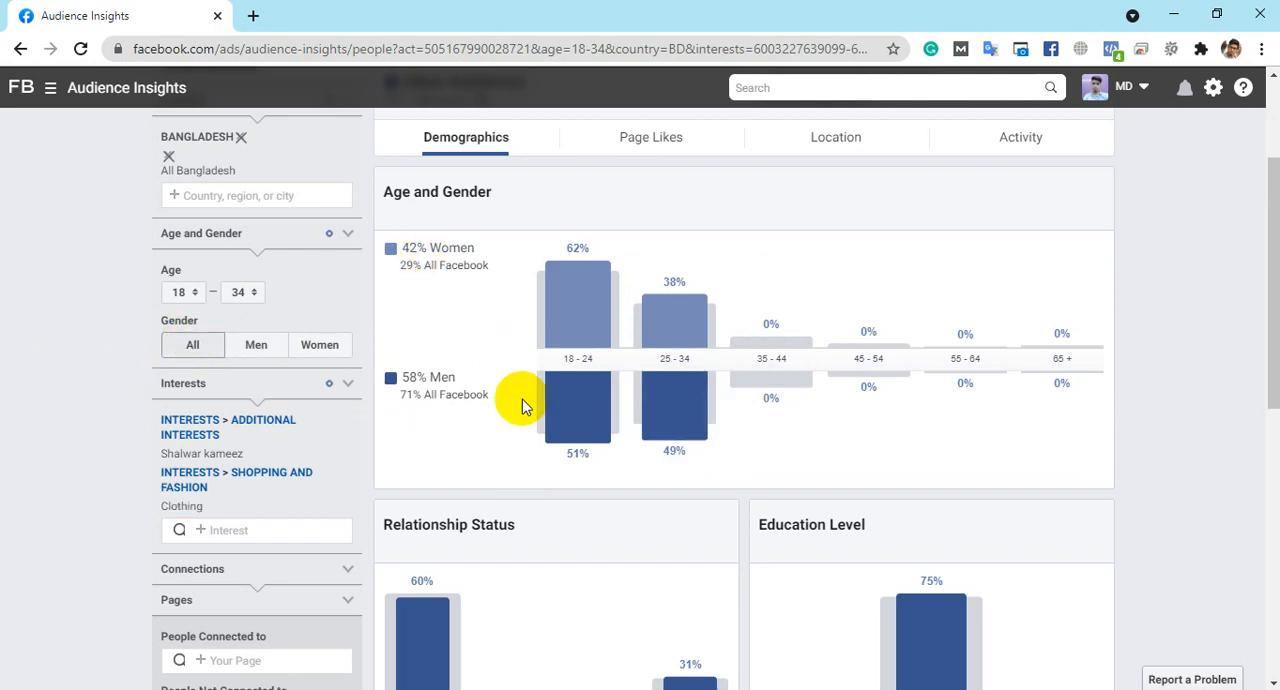
pyautogui.moveTo(400, 396); pyautogui.dragTo(490, 402)
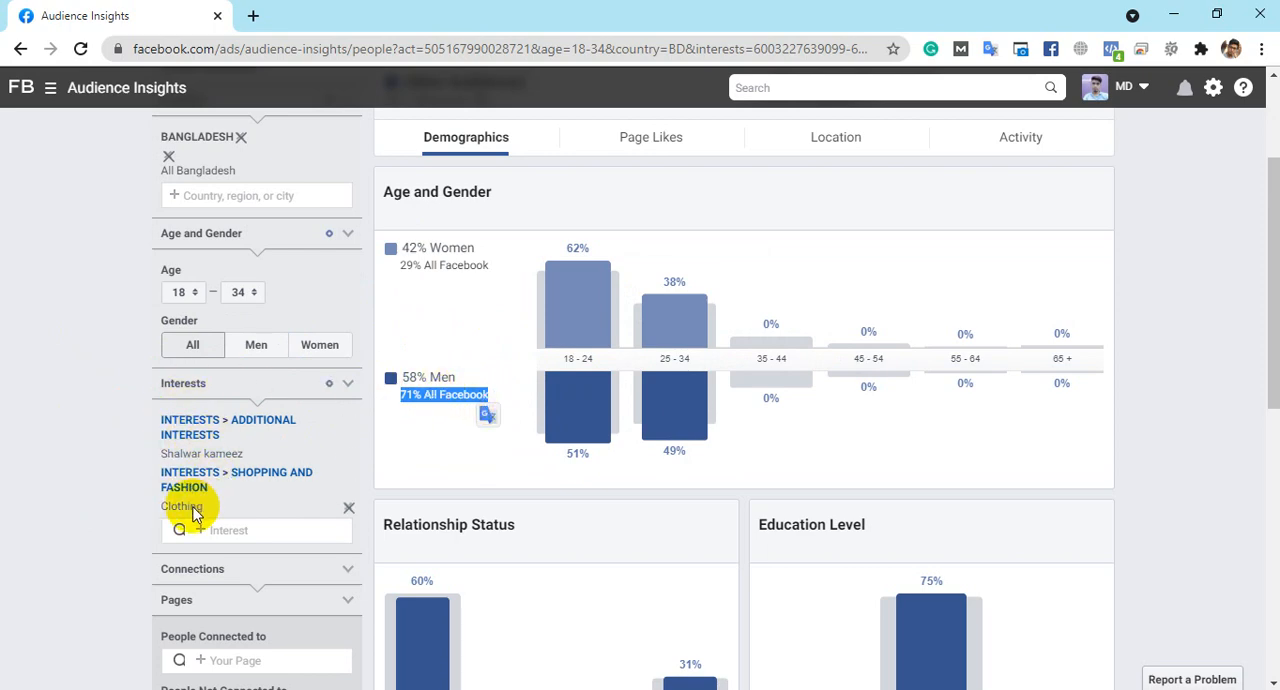
# - Remove the Clothing interest and compare the shares of women and men for Shalwar kameez alone
pyautogui.click(349, 511)
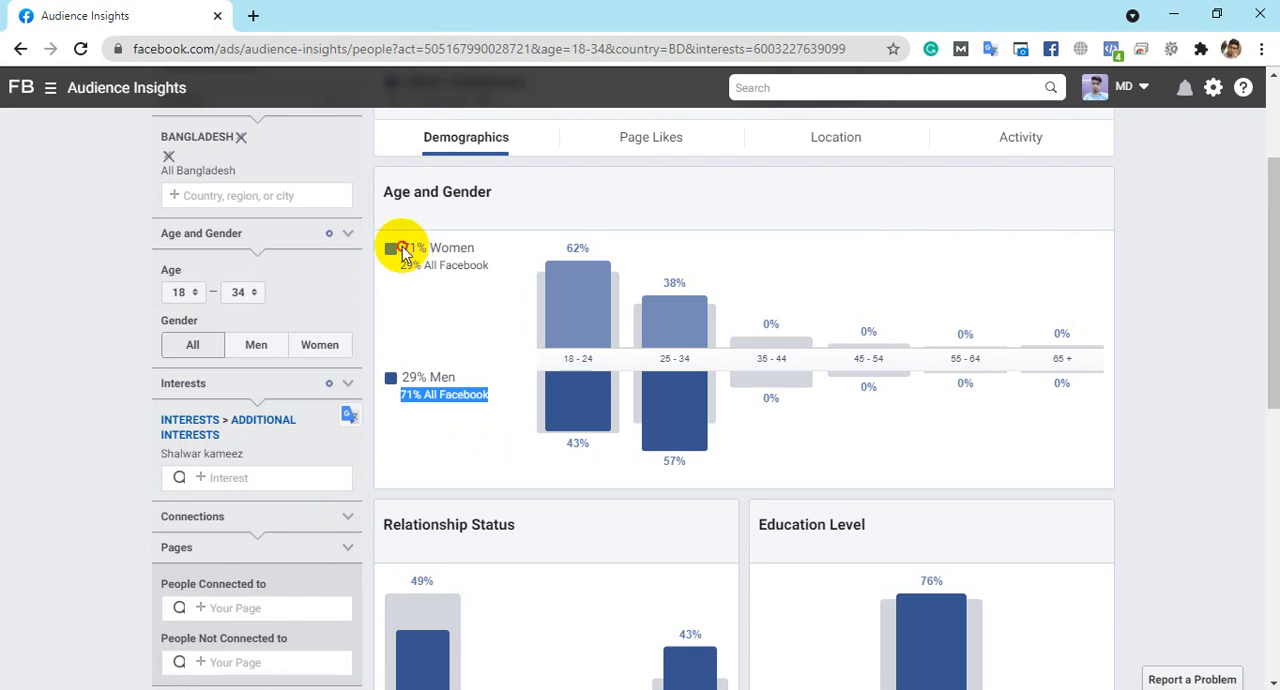
pyautogui.moveTo(403, 250); pyautogui.dragTo(478, 250)
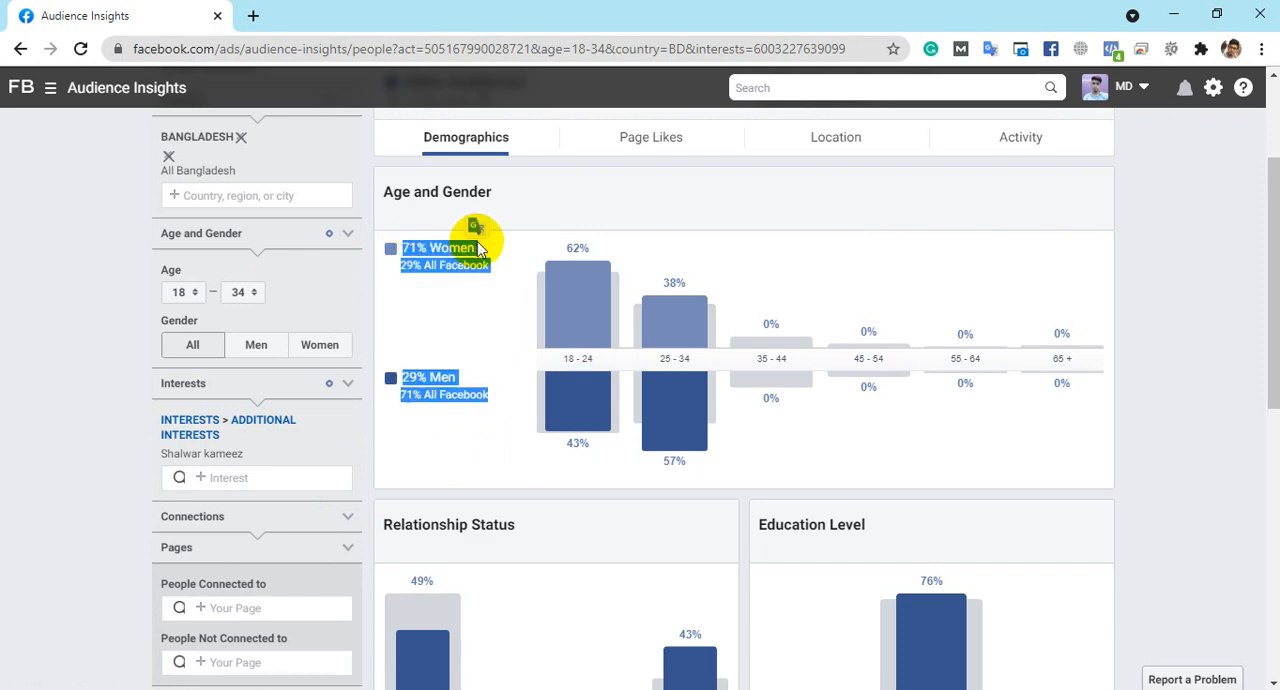
pyautogui.moveTo(190, 462)
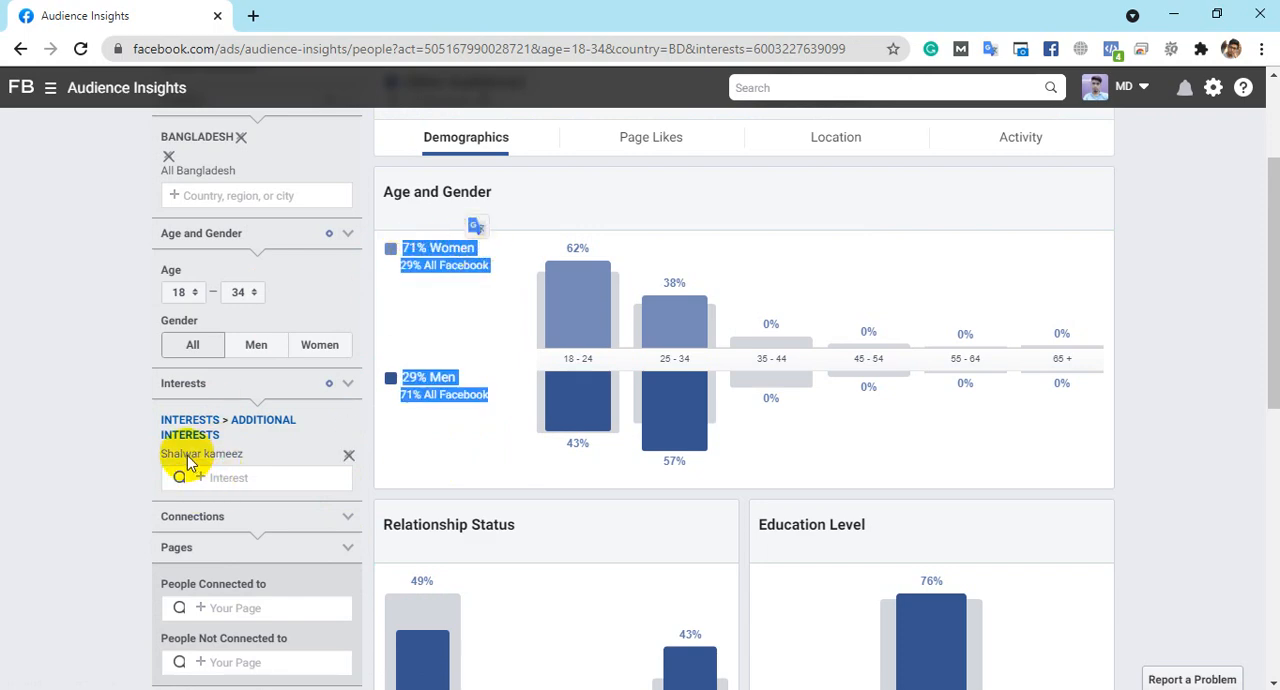
pyautogui.moveTo(457, 377); pyautogui.dragTo(400, 376)
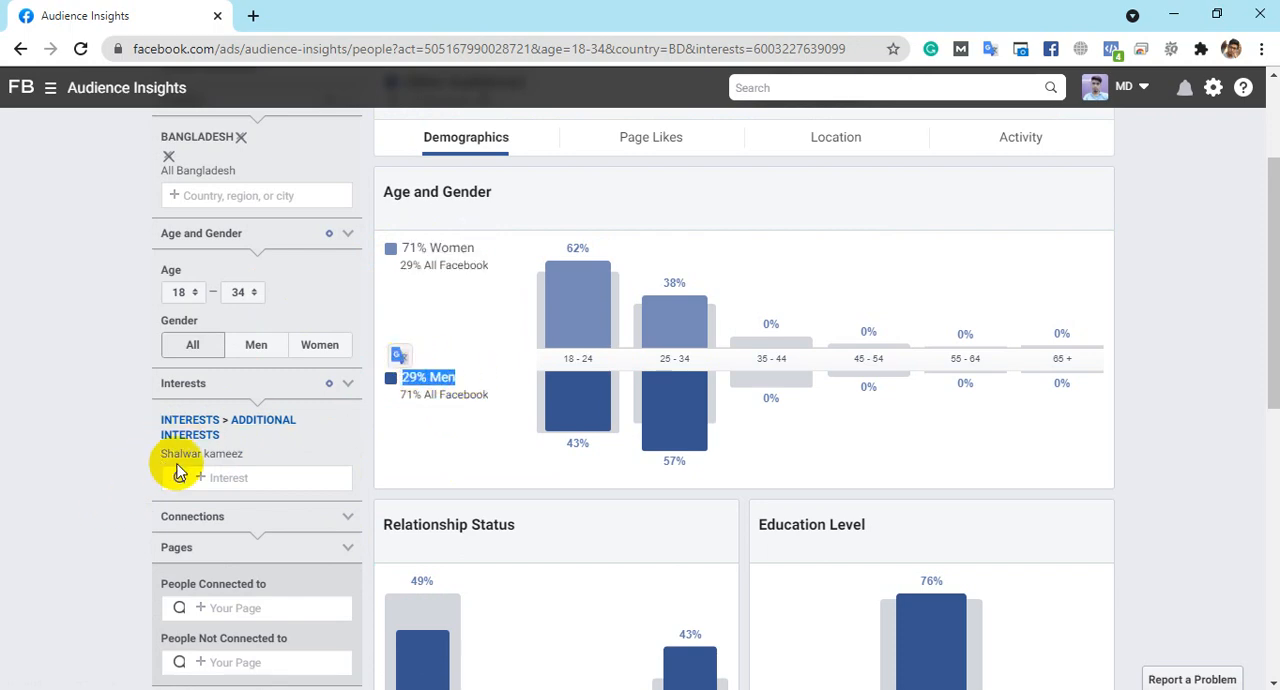
# - Examine the Shalwar kameez audience's 18-24 and 25-34 bars by gender, plus the Single and In a Relationship shares
pyautogui.moveTo(197, 462)
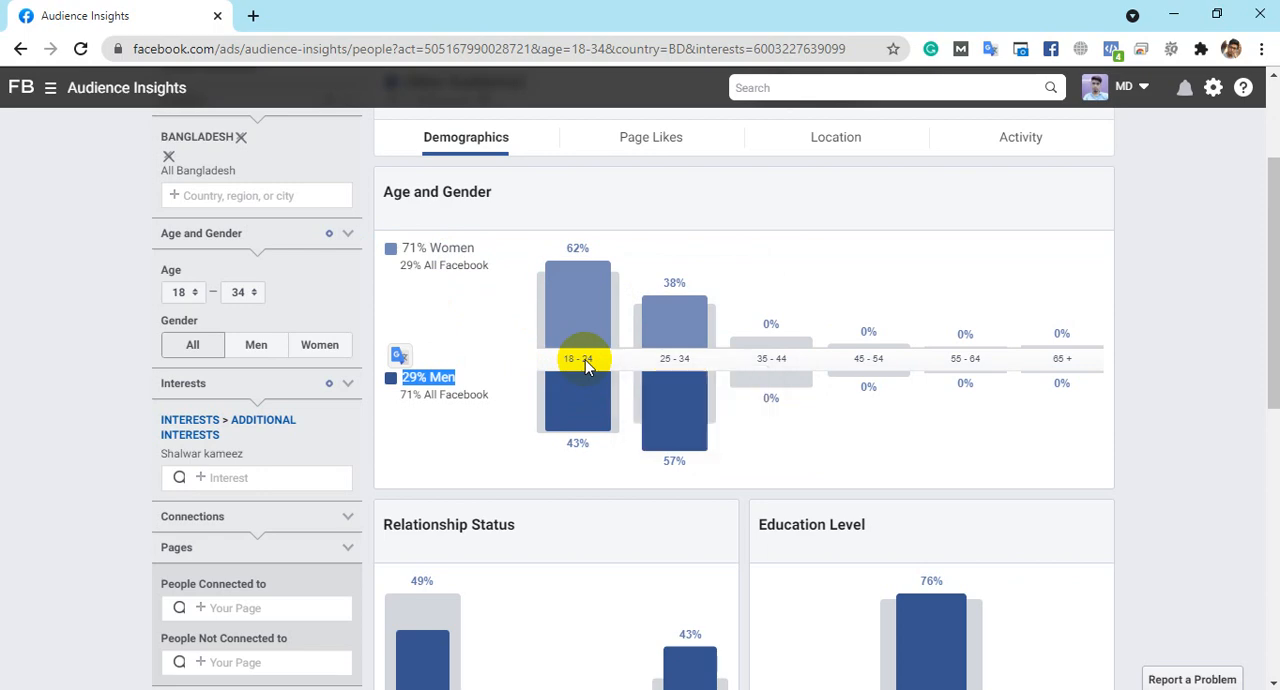
pyautogui.moveTo(552, 280)
pyautogui.moveTo(676, 362)
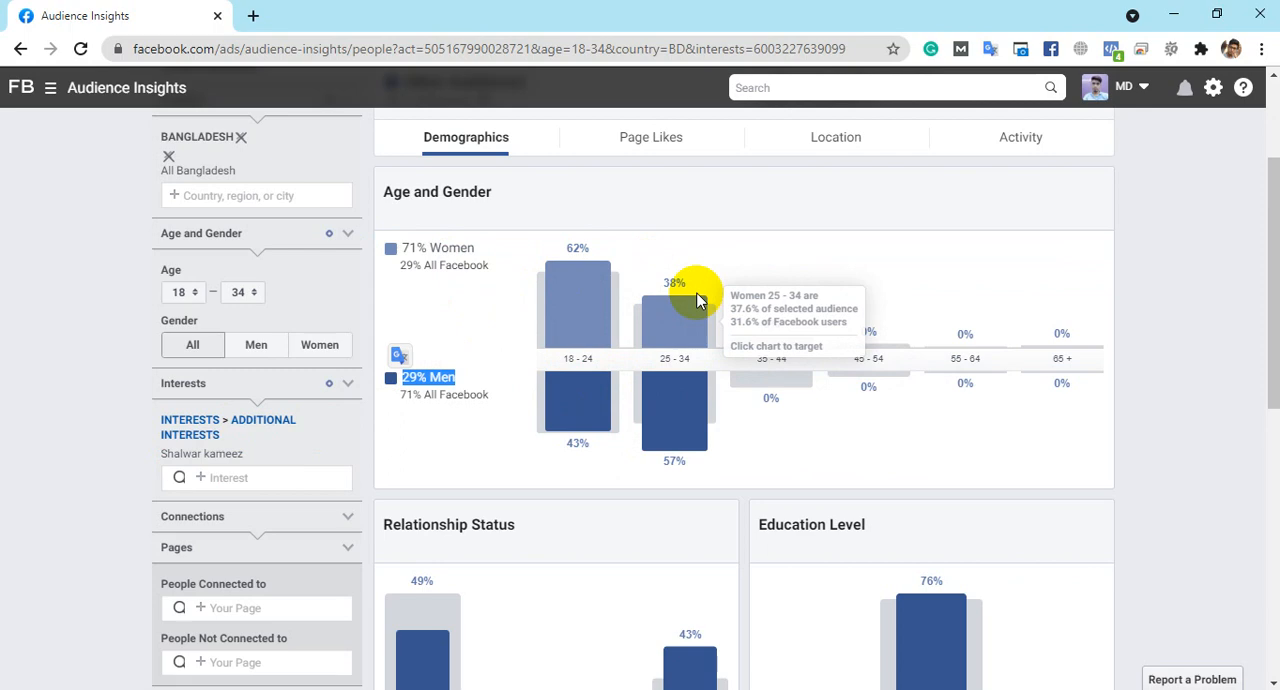
pyautogui.scroll(-2, 698, 300)
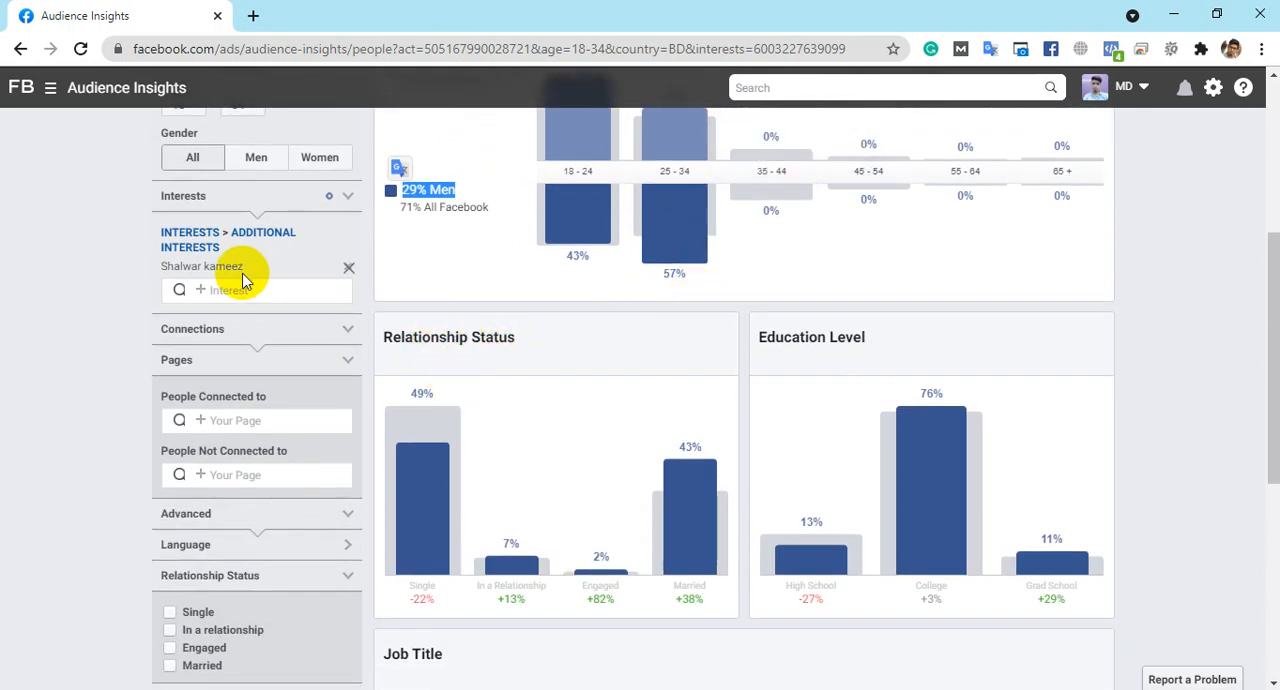
pyautogui.moveTo(243, 266); pyautogui.dragTo(157, 266)
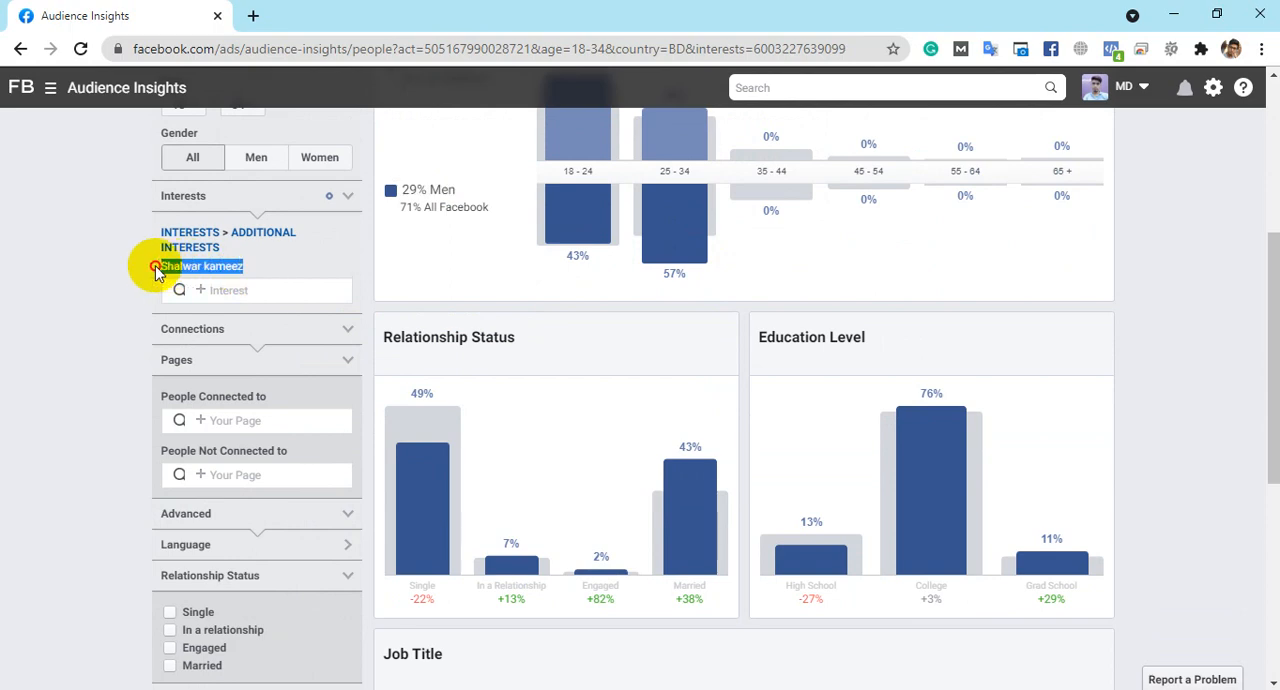
pyautogui.scroll(-1, 447, 372)
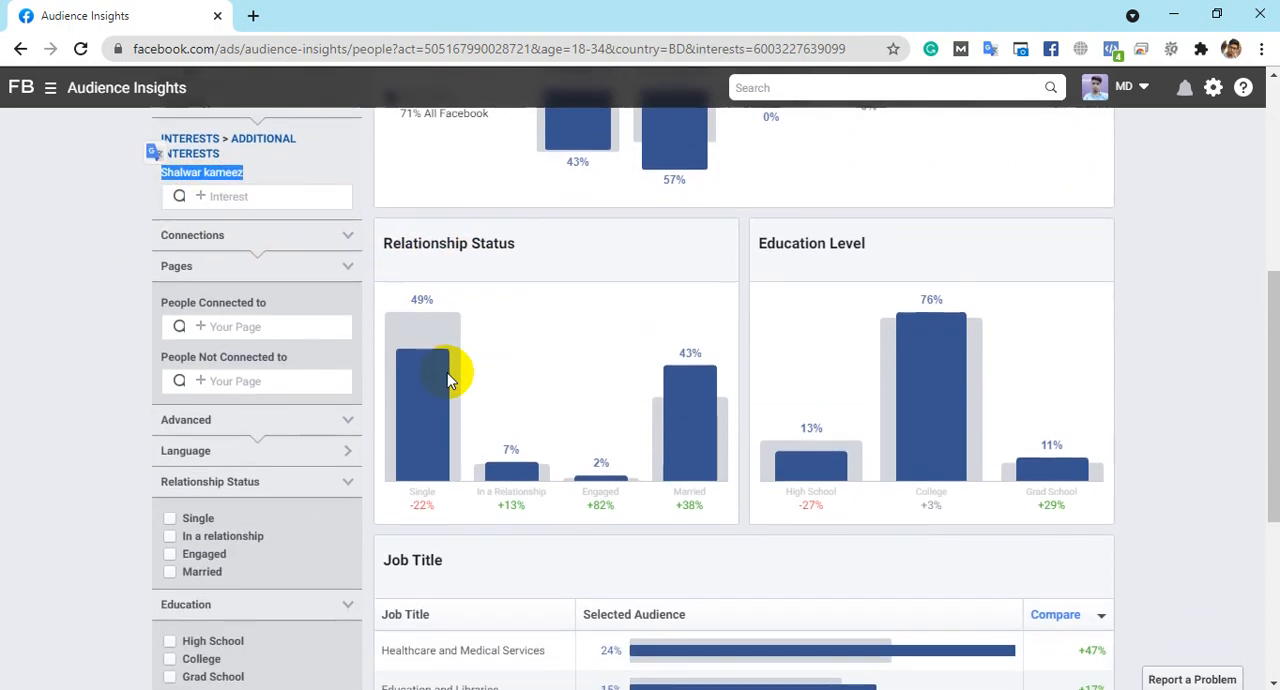
pyautogui.moveTo(420, 500)
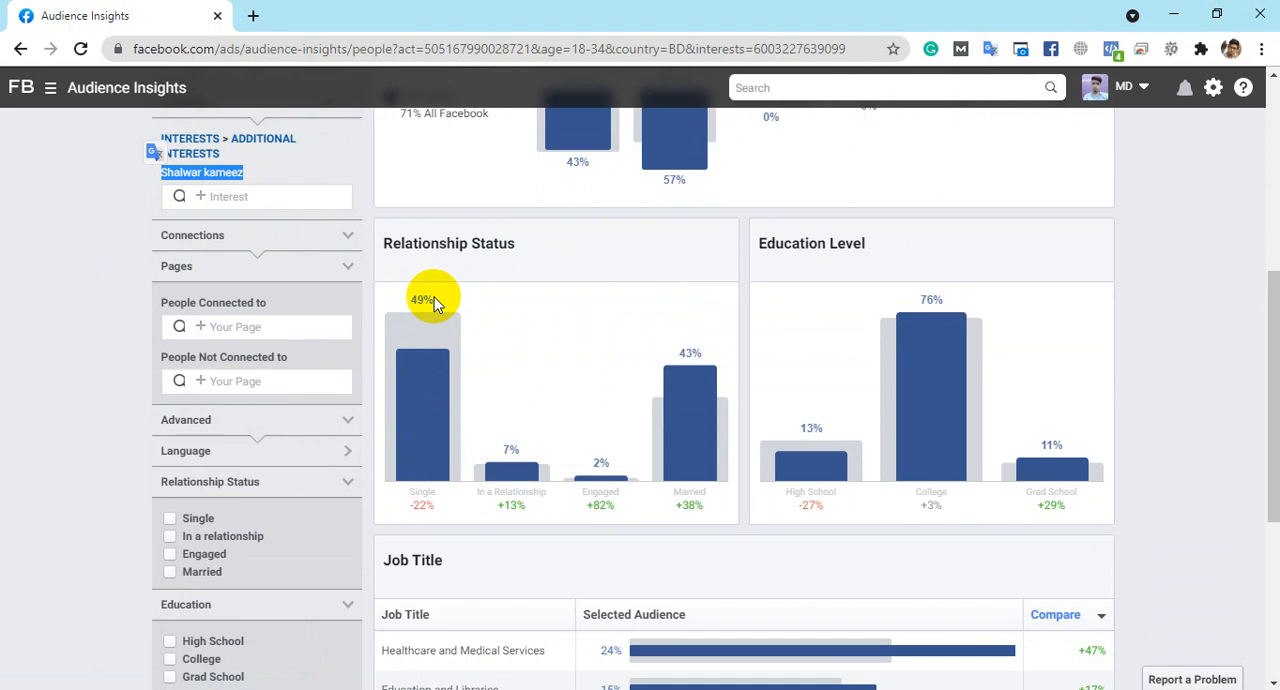
pyautogui.moveTo(509, 488)
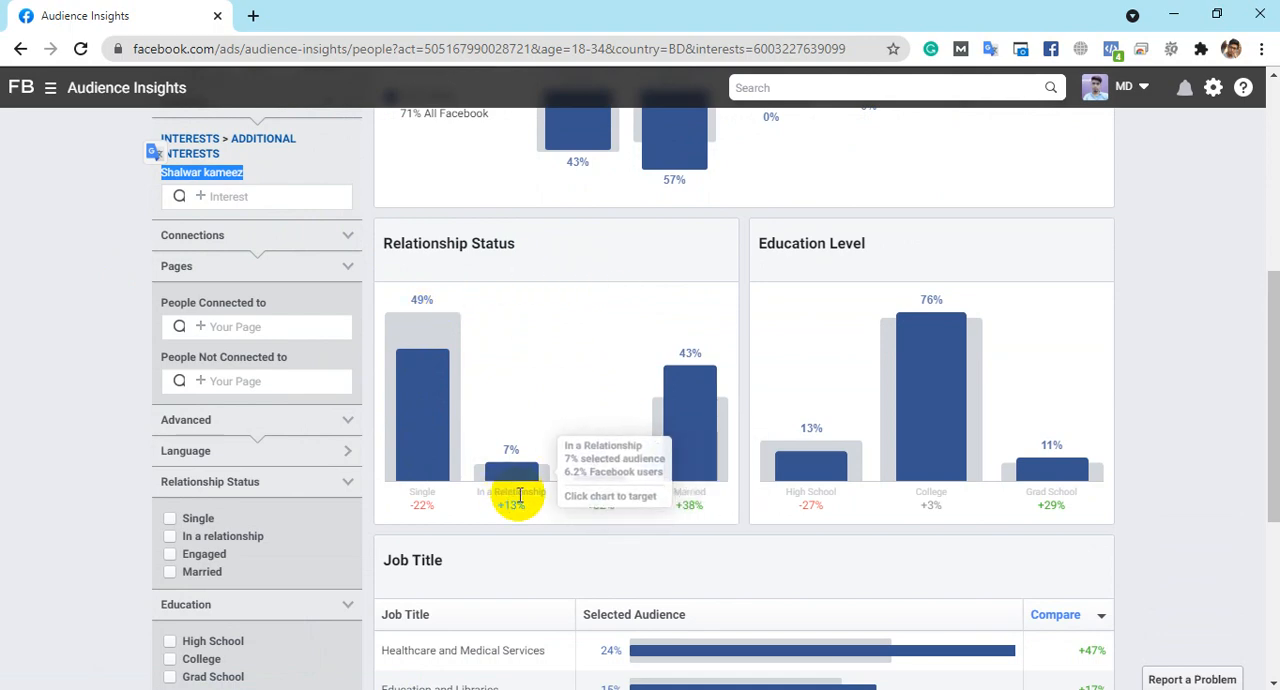
# - Filter the audience by relationship status, trying In a Relationship, Engaged and Single, and check the Single comparison figure
pyautogui.click(515, 450)
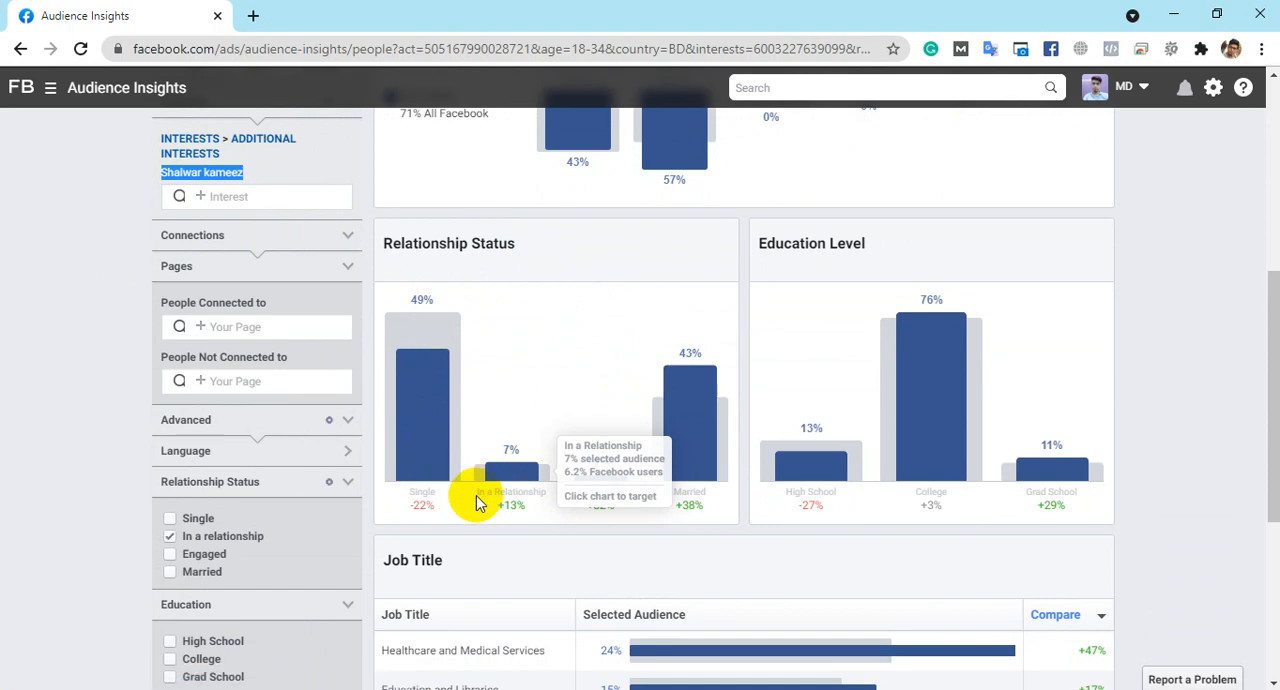
pyautogui.click(414, 334)
pyautogui.click(594, 468)
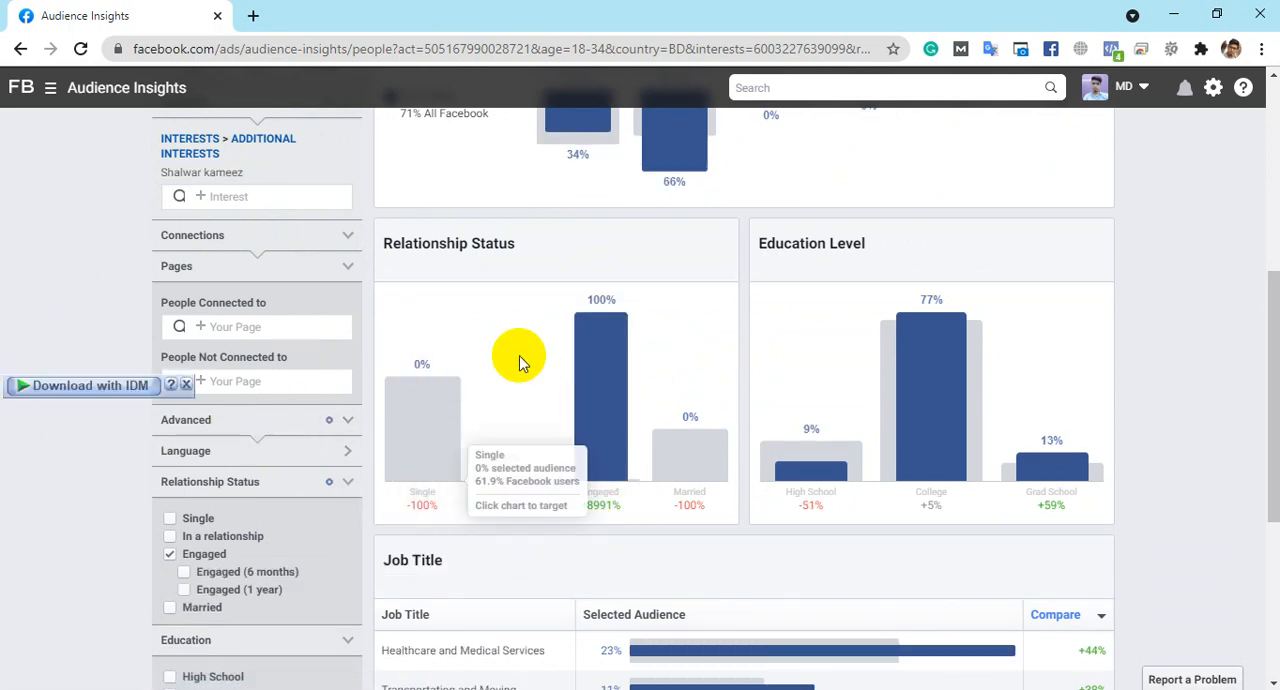
pyautogui.click(426, 416)
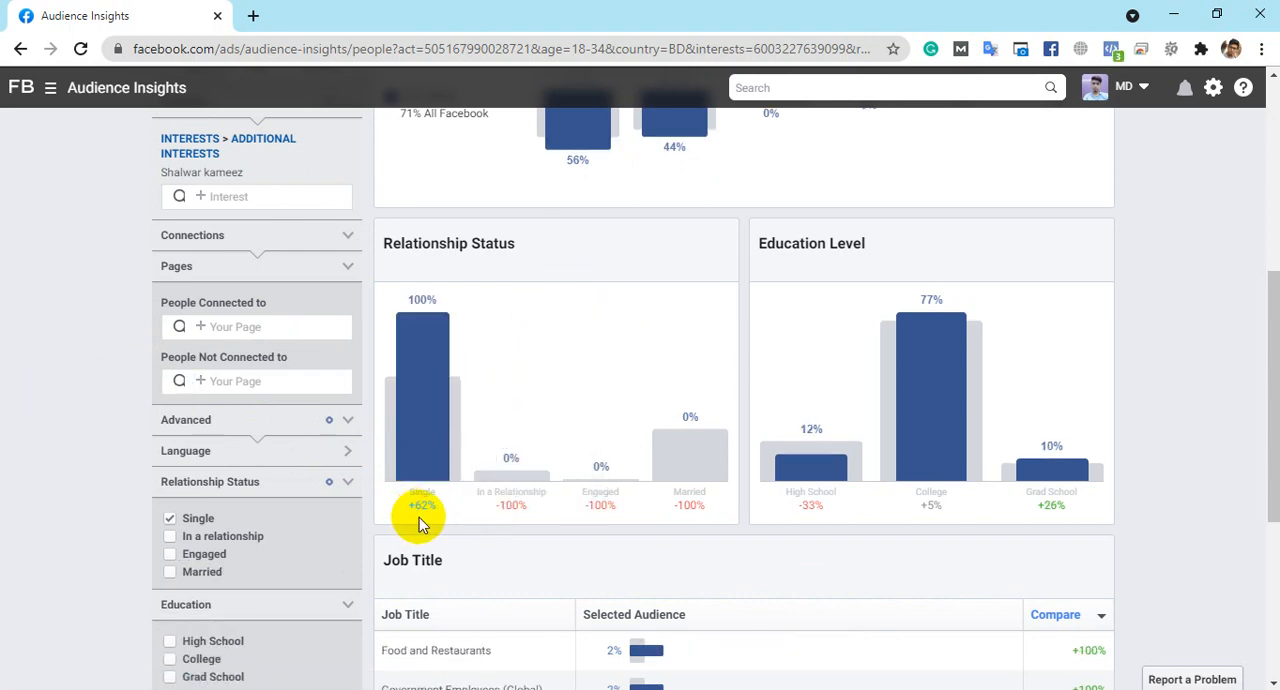
pyautogui.doubleClick(422, 506)
pyautogui.scroll(2, 263, 246)
pyautogui.scroll(-2, 330, 250)
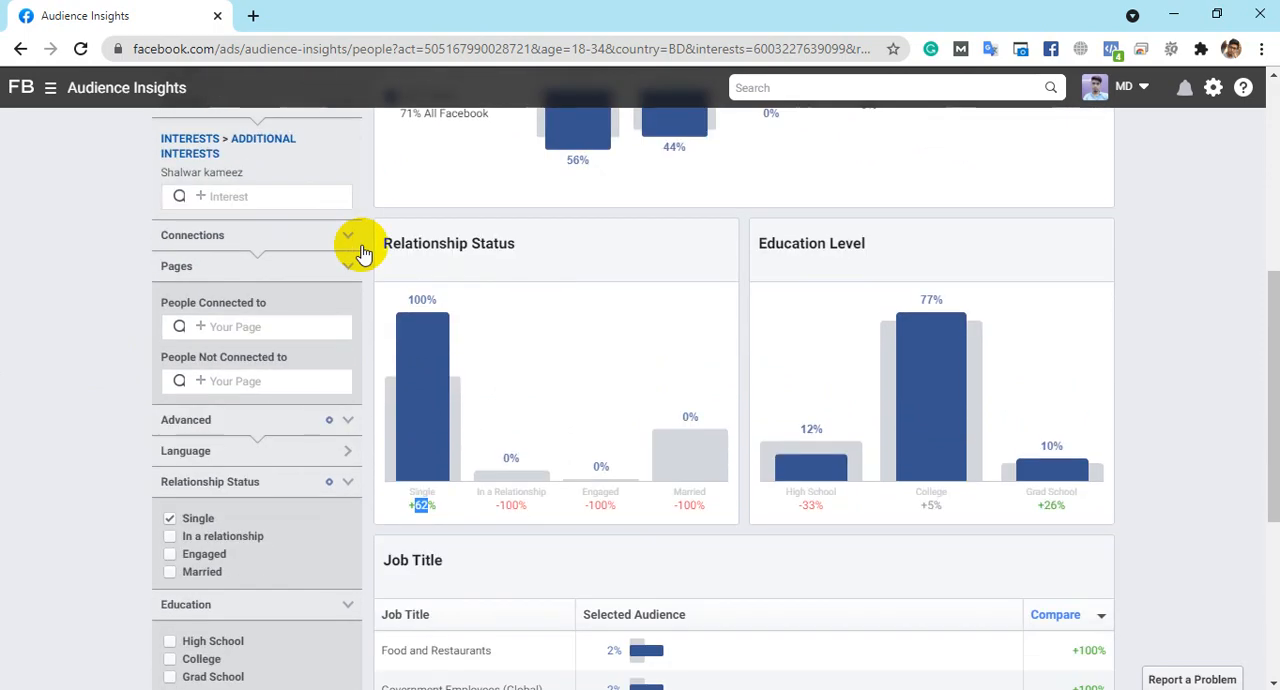
# - Compare the High School, College and Grad School shares in the Education Level chart for the single audience
pyautogui.scroll(-2, 850, 270)
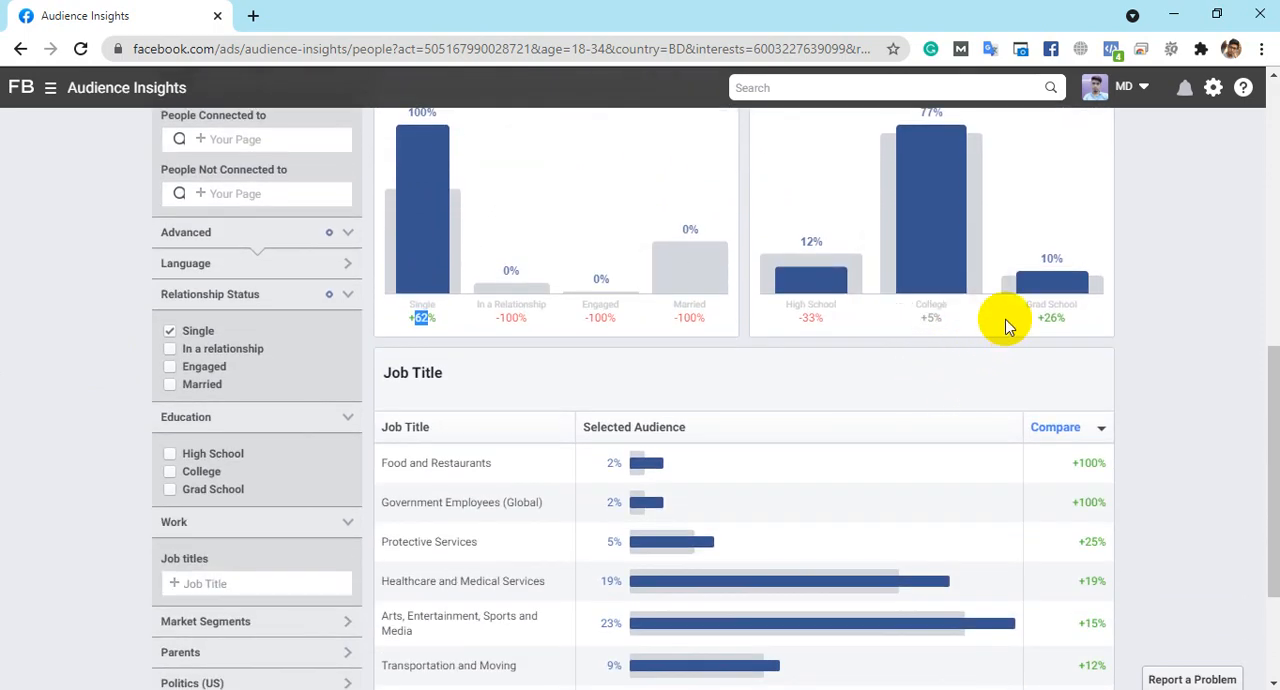
pyautogui.scroll(1, 955, 315)
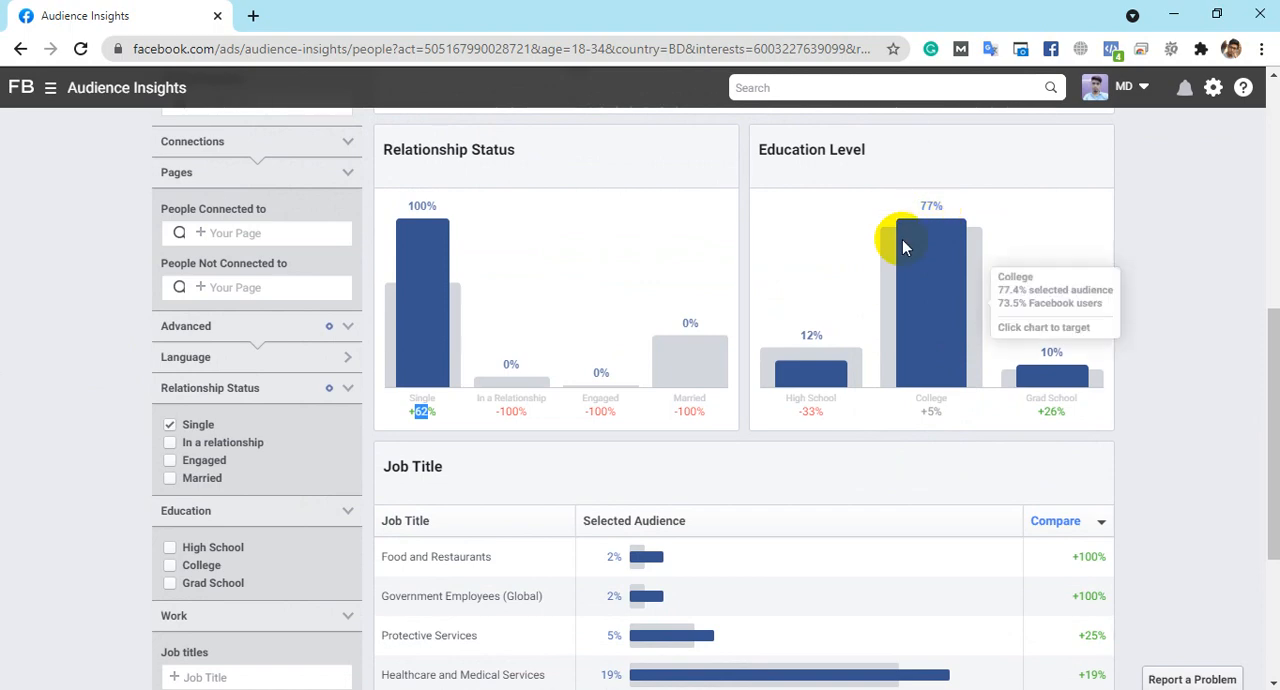
pyautogui.moveTo(785, 369)
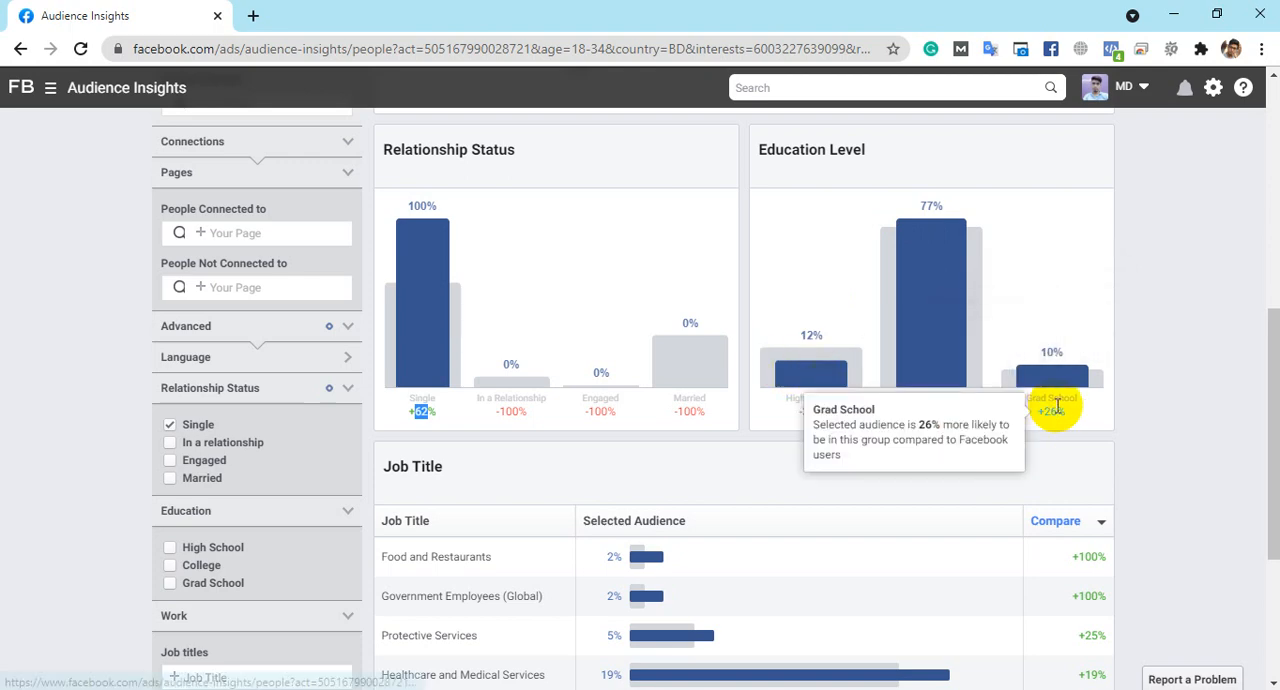
pyautogui.moveTo(1079, 378)
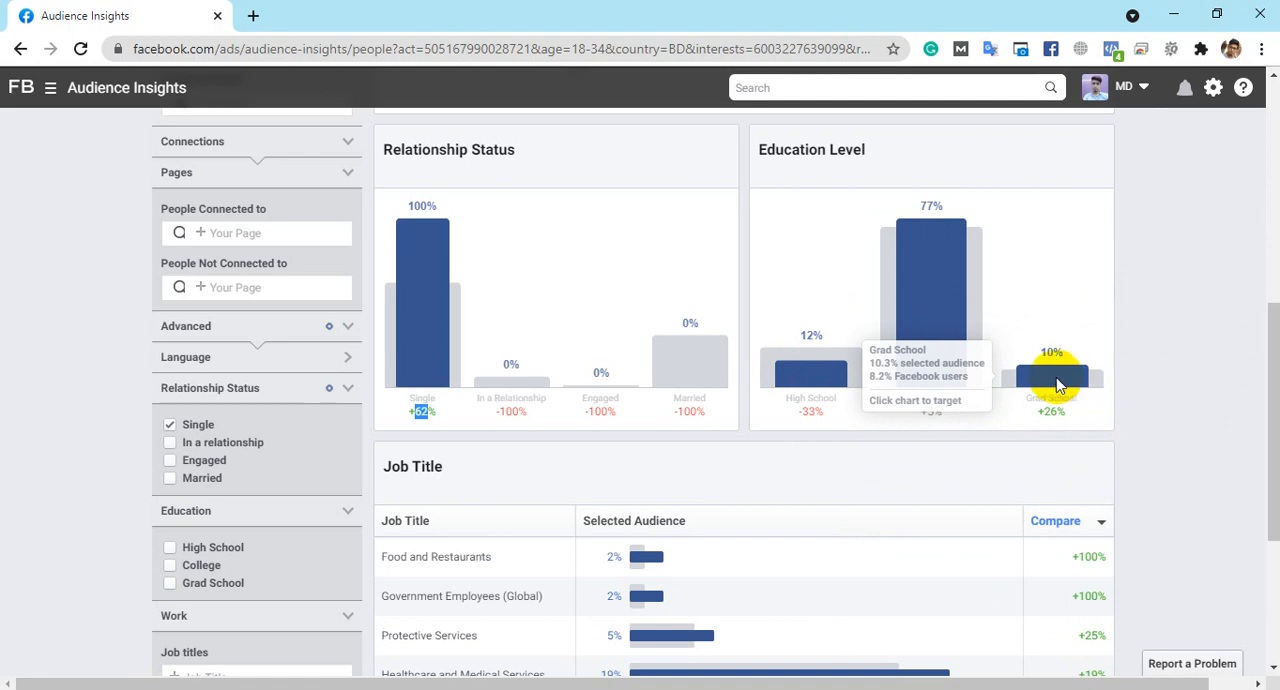
pyautogui.moveTo(960, 355)
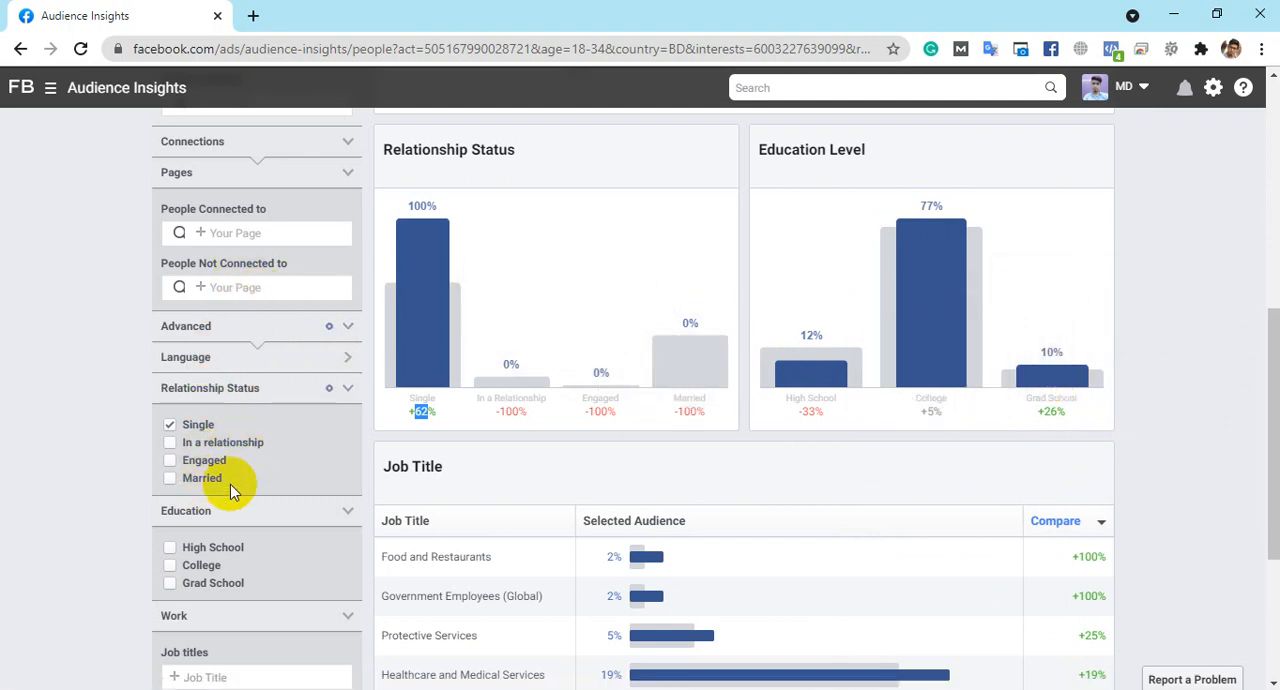
# - Clear the Single relationship status filter from the audience
pyautogui.click(171, 428)
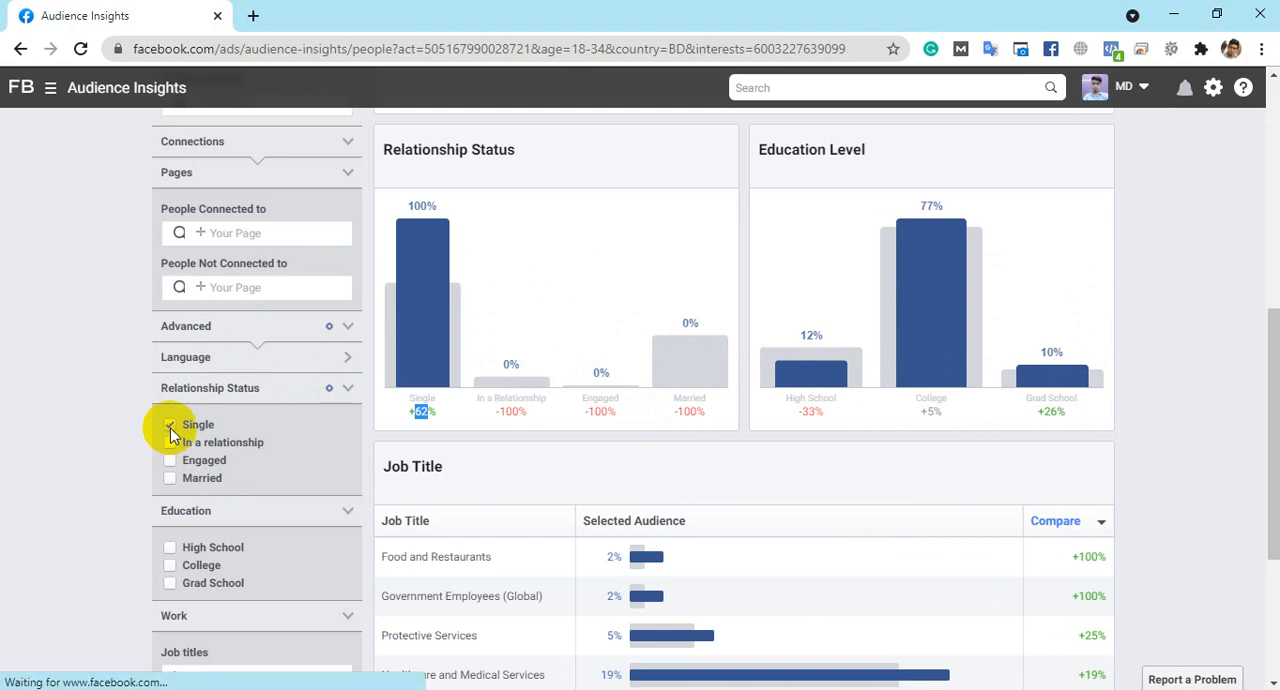
pyautogui.scroll(2, 277, 323)
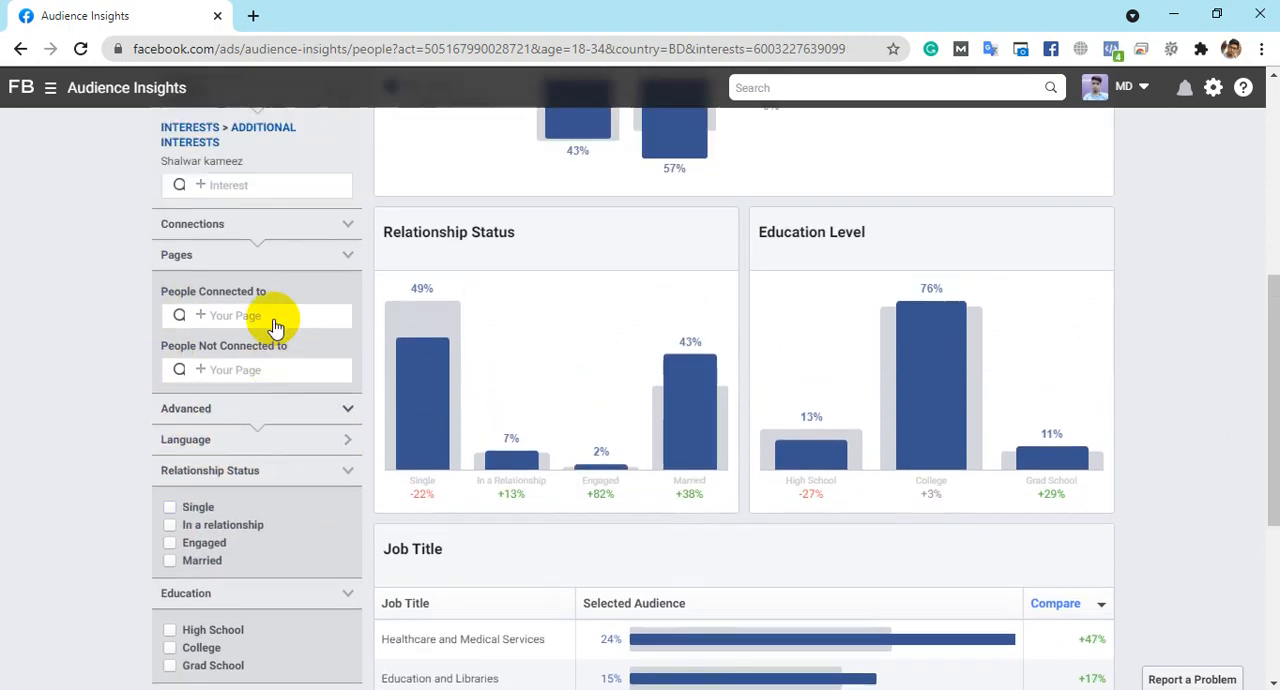
pyautogui.scroll(1, 240, 400)
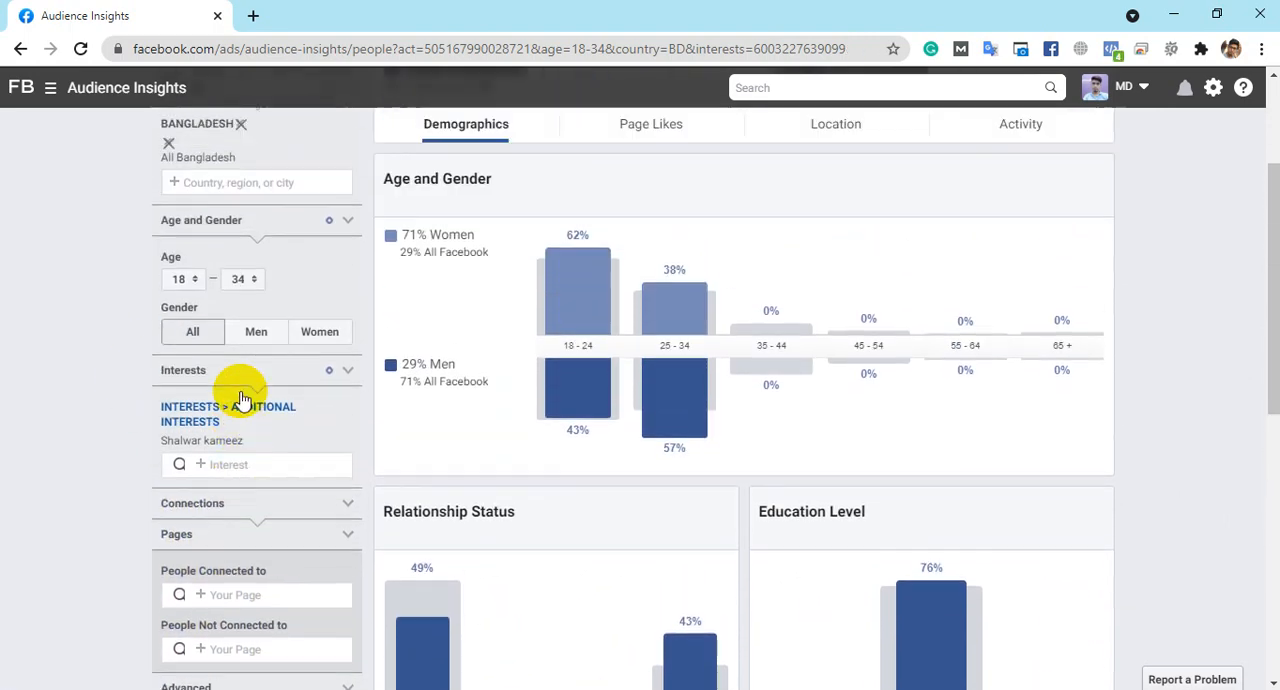
# - Review the Job Title breakdown for the Shalwar kameez audience, including Healthcare and Medical Services and Education and Libraries
pyautogui.scroll(-5, 849, 434)
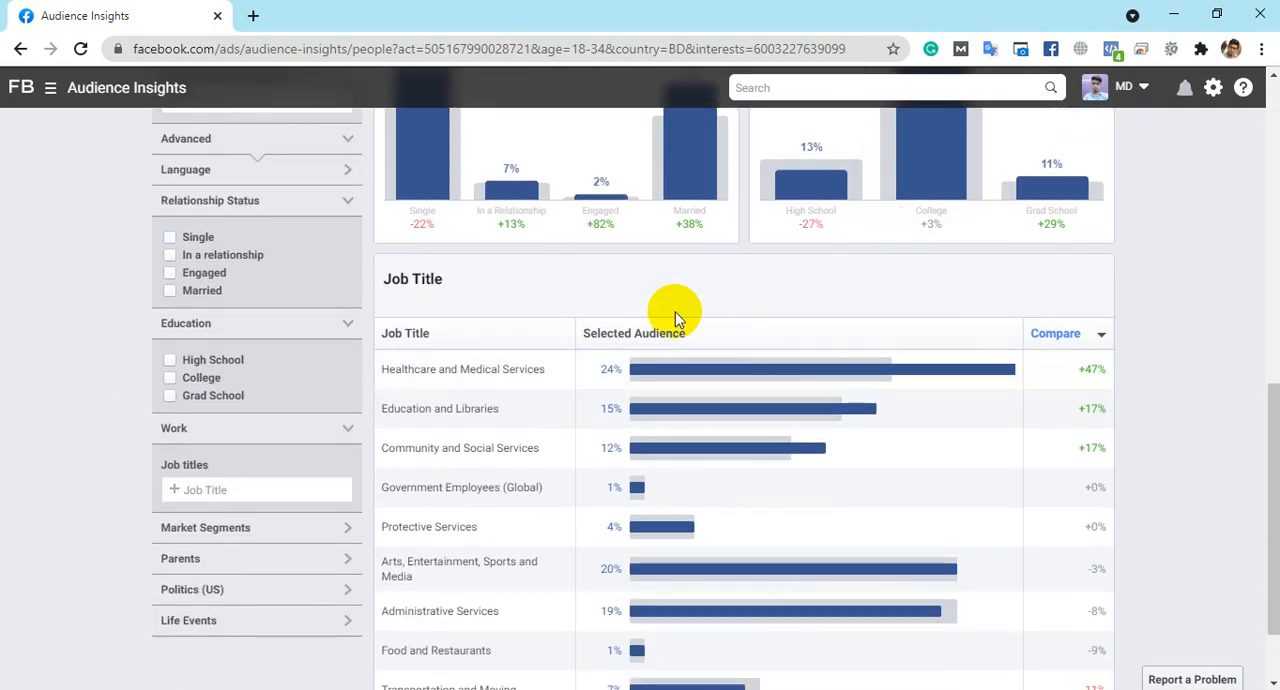
pyautogui.scroll(-1, 660, 300)
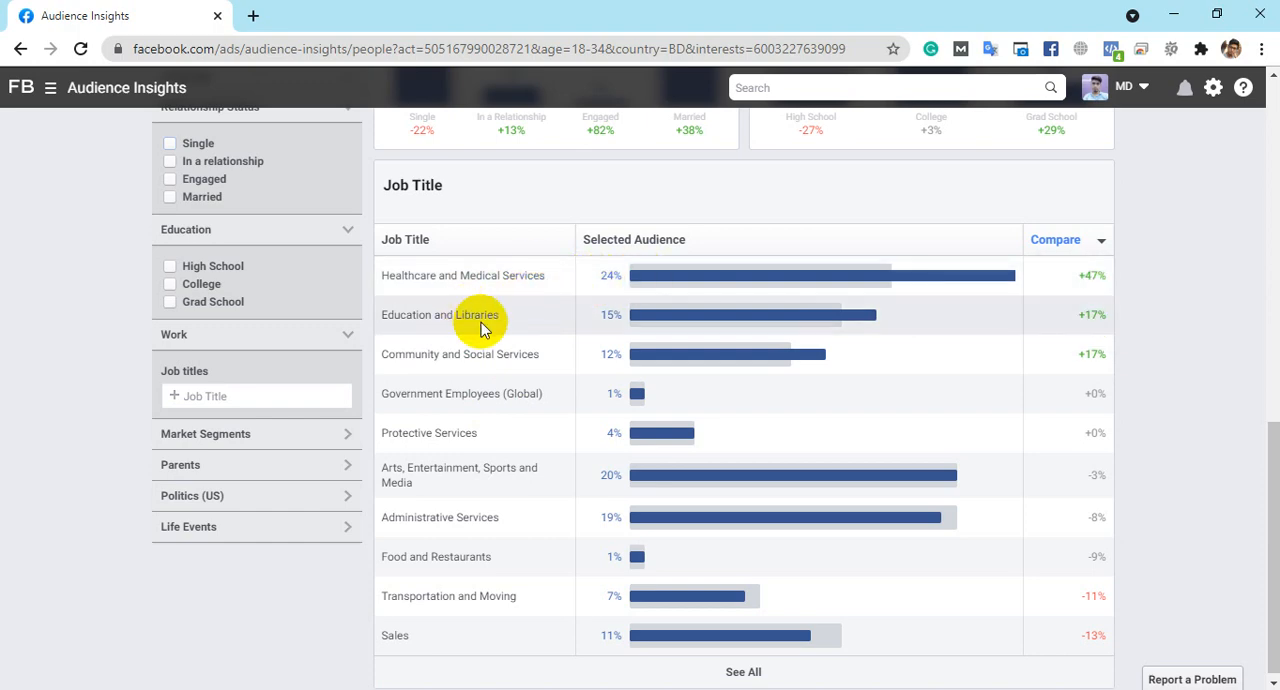
pyautogui.scroll(-1, 608, 319)
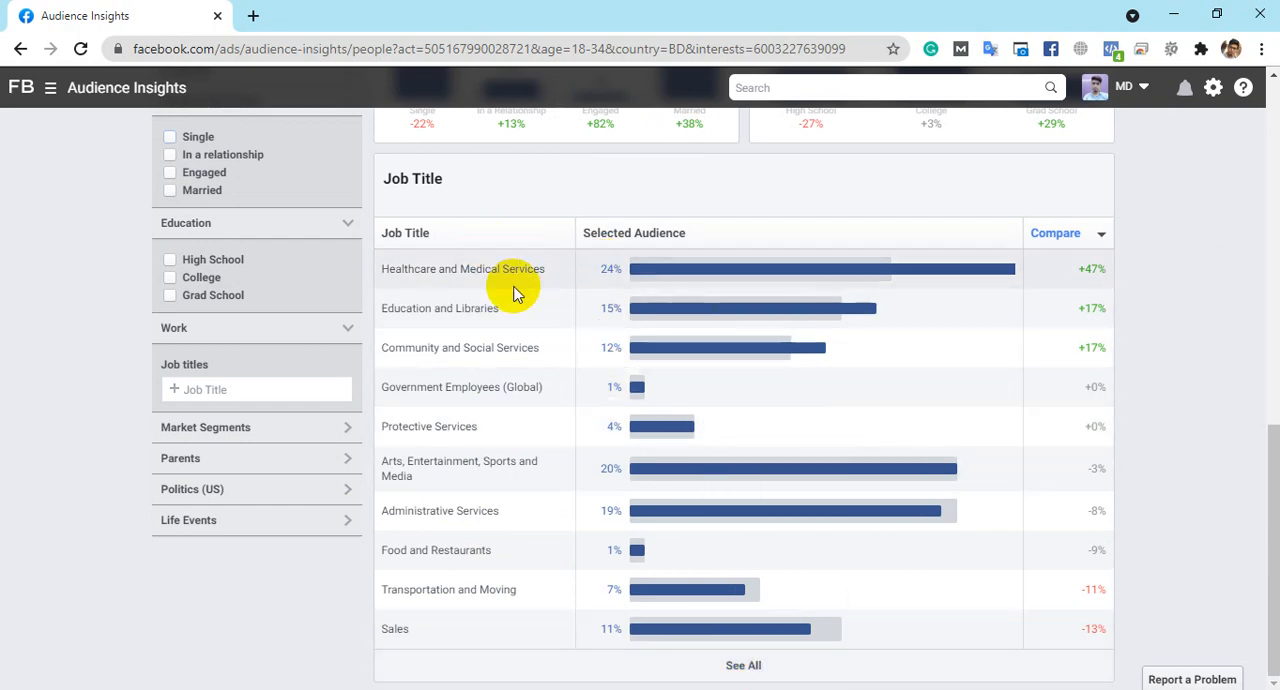
pyautogui.scroll(4, 517, 289)
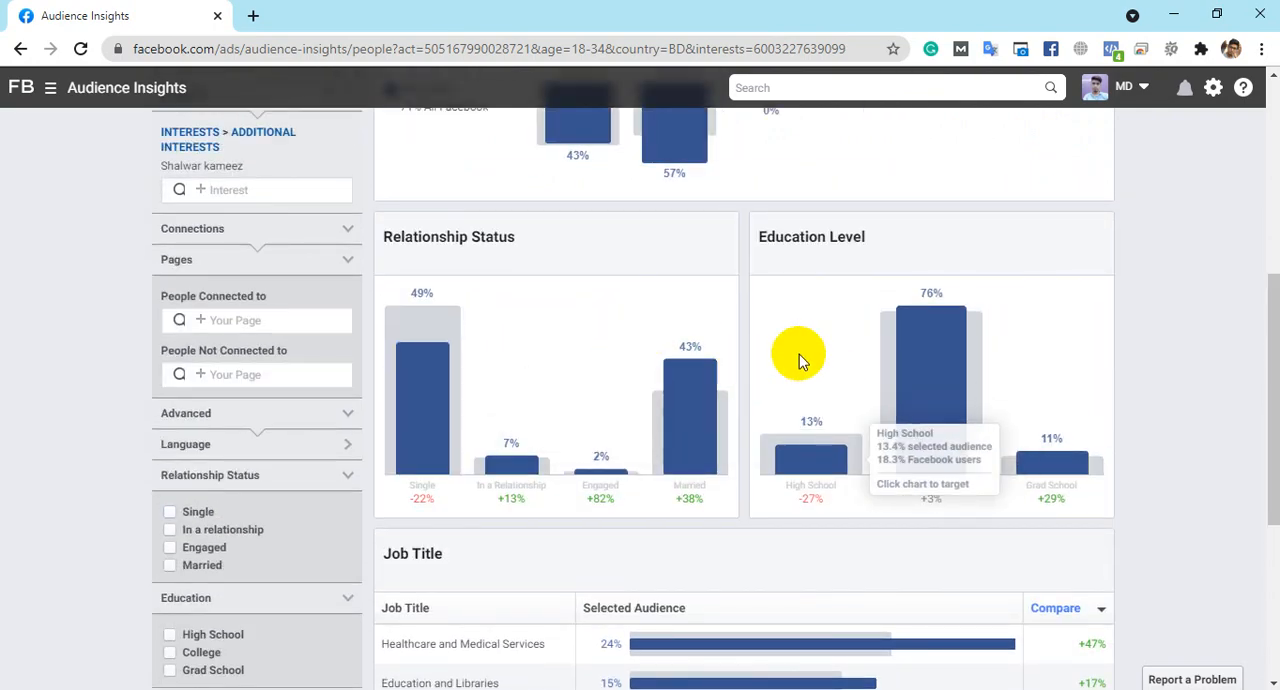
# - Open the Page Likes insights for the Shalwar kameez audience and check the estimated audience size
pyautogui.scroll(5, 797, 355)
pyautogui.click(683, 330)
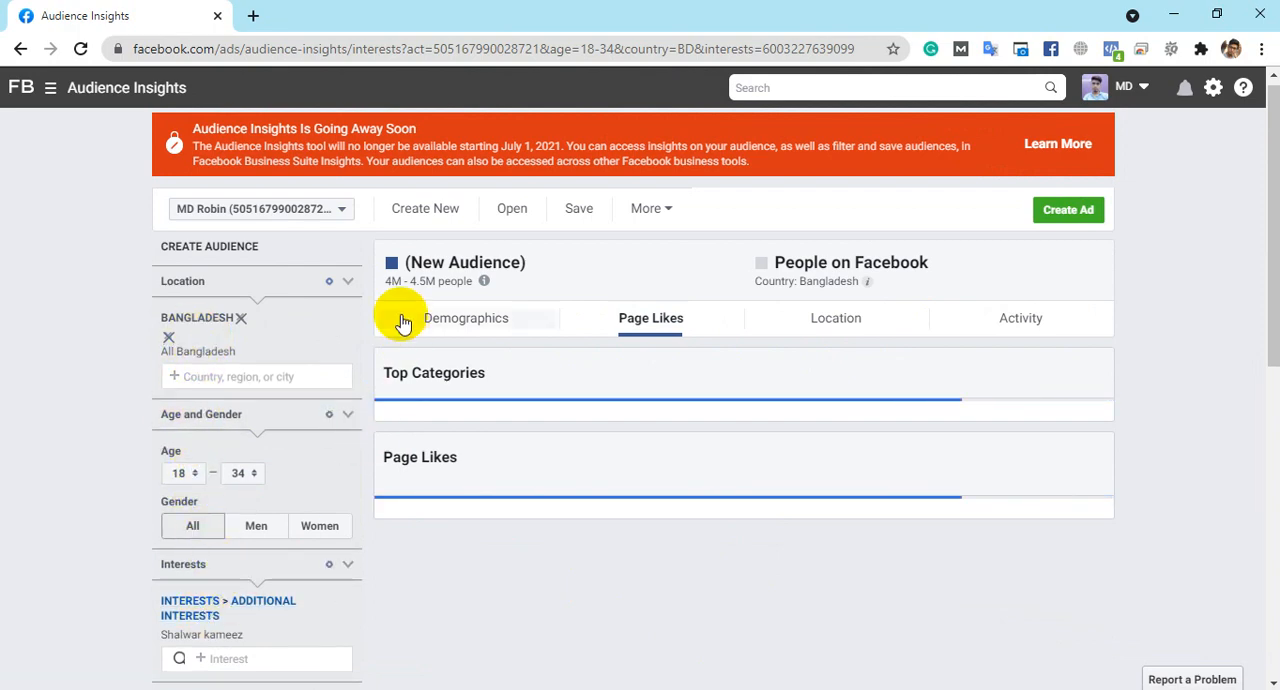
pyautogui.moveTo(386, 280); pyautogui.dragTo(472, 281)
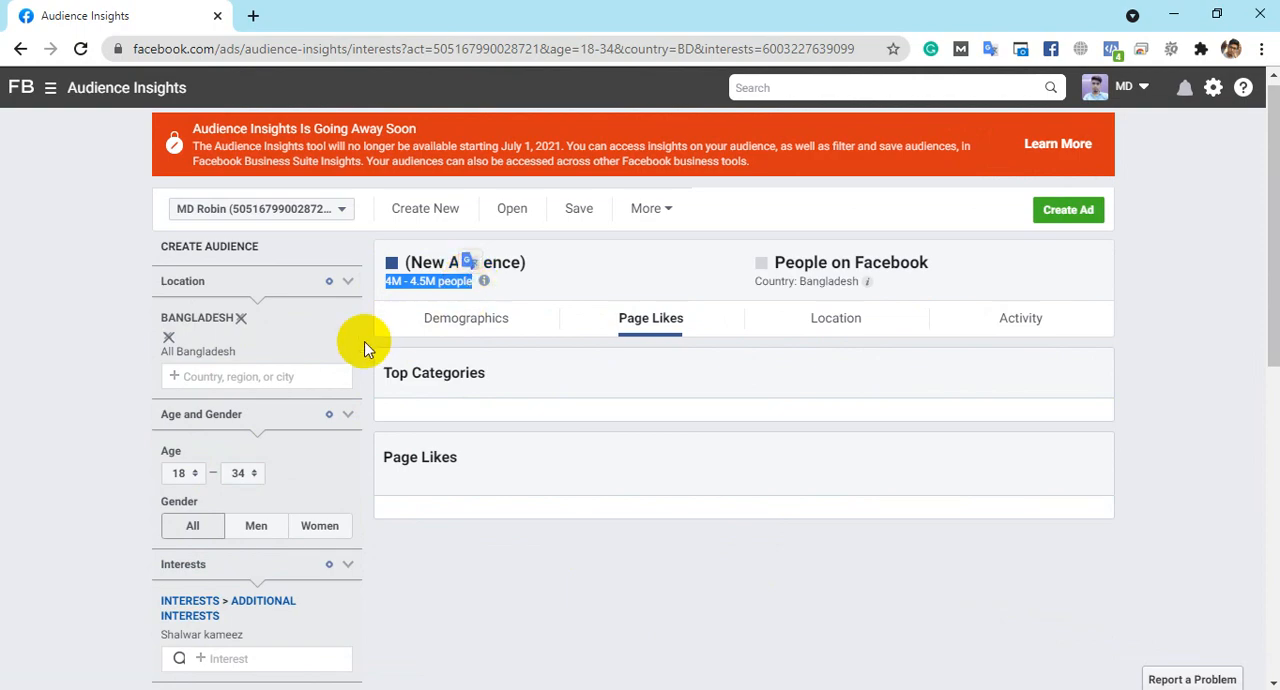
pyautogui.click(402, 280)
pyautogui.scroll(-3, 560, 480)
pyautogui.scroll(3, 601, 436)
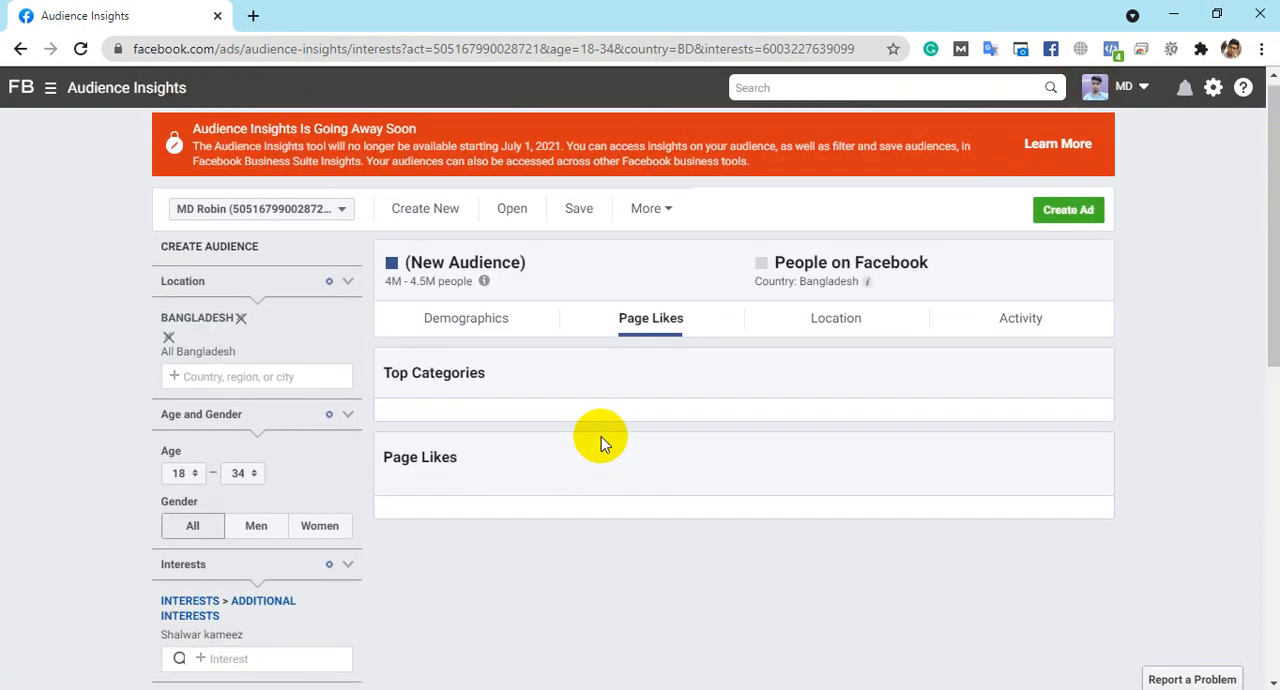
# - Open the Location insights and review the audience share of each top city, especially Chittagong
pyautogui.click(843, 330)
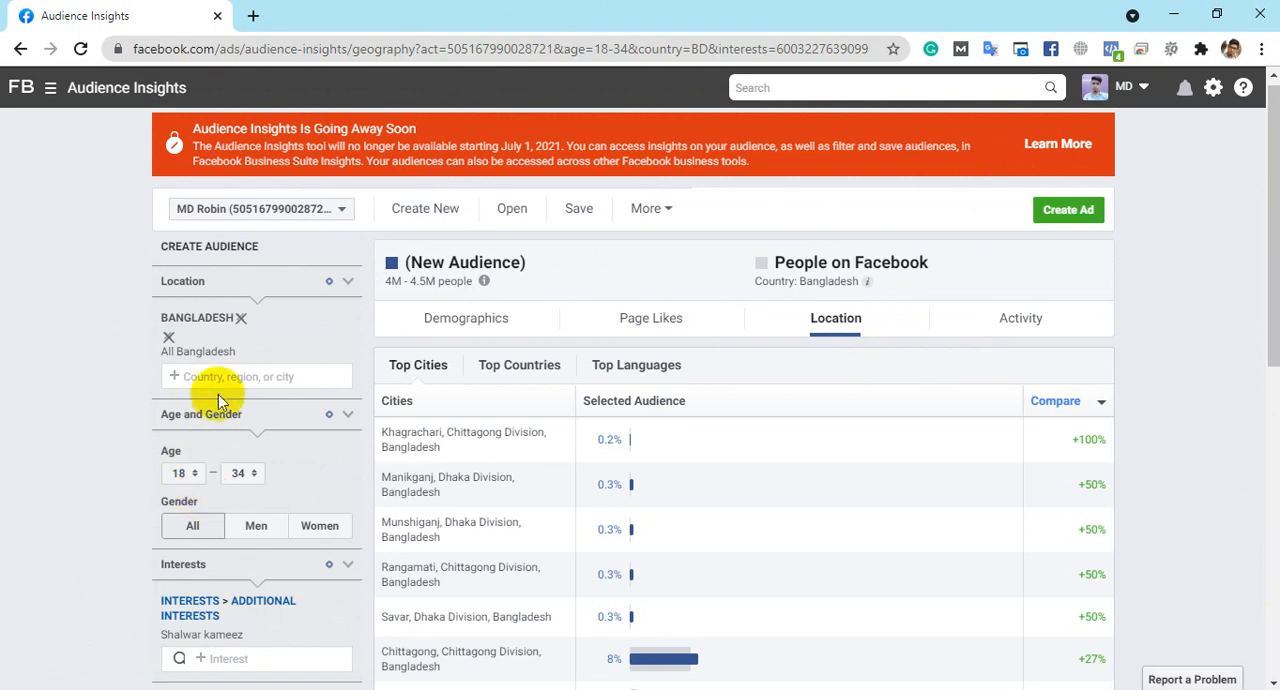
pyautogui.scroll(-1, 220, 450)
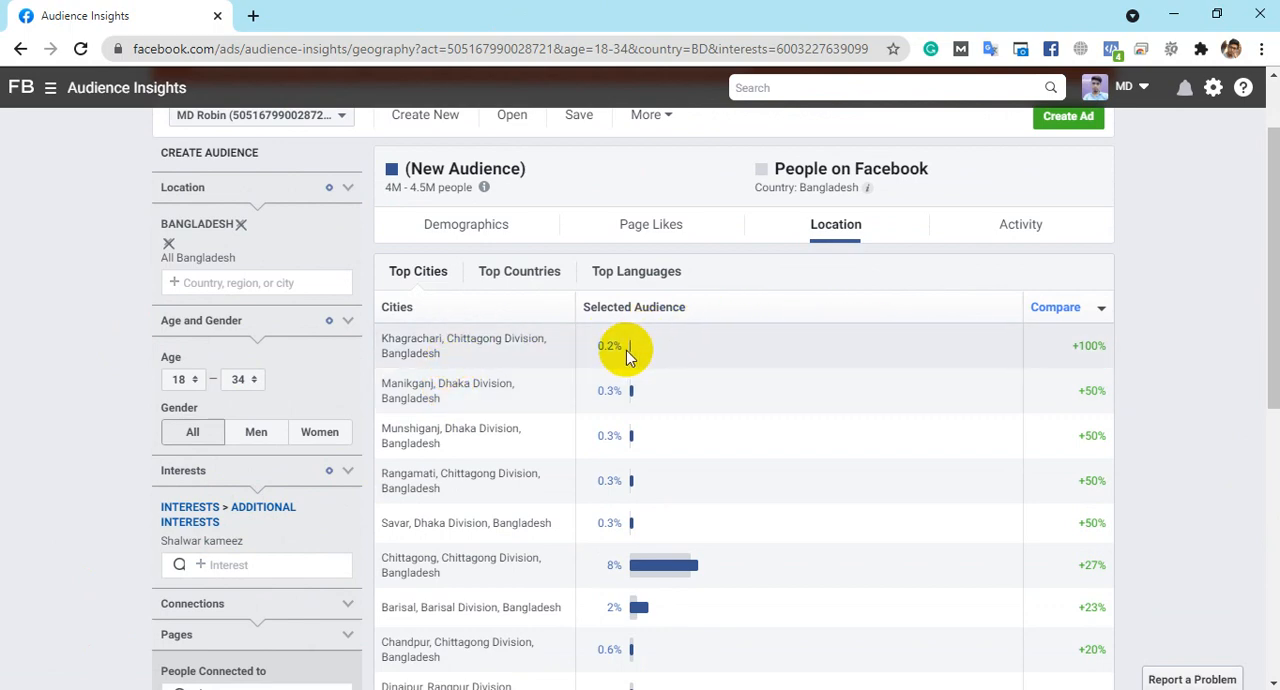
pyautogui.scroll(-1, 625, 348)
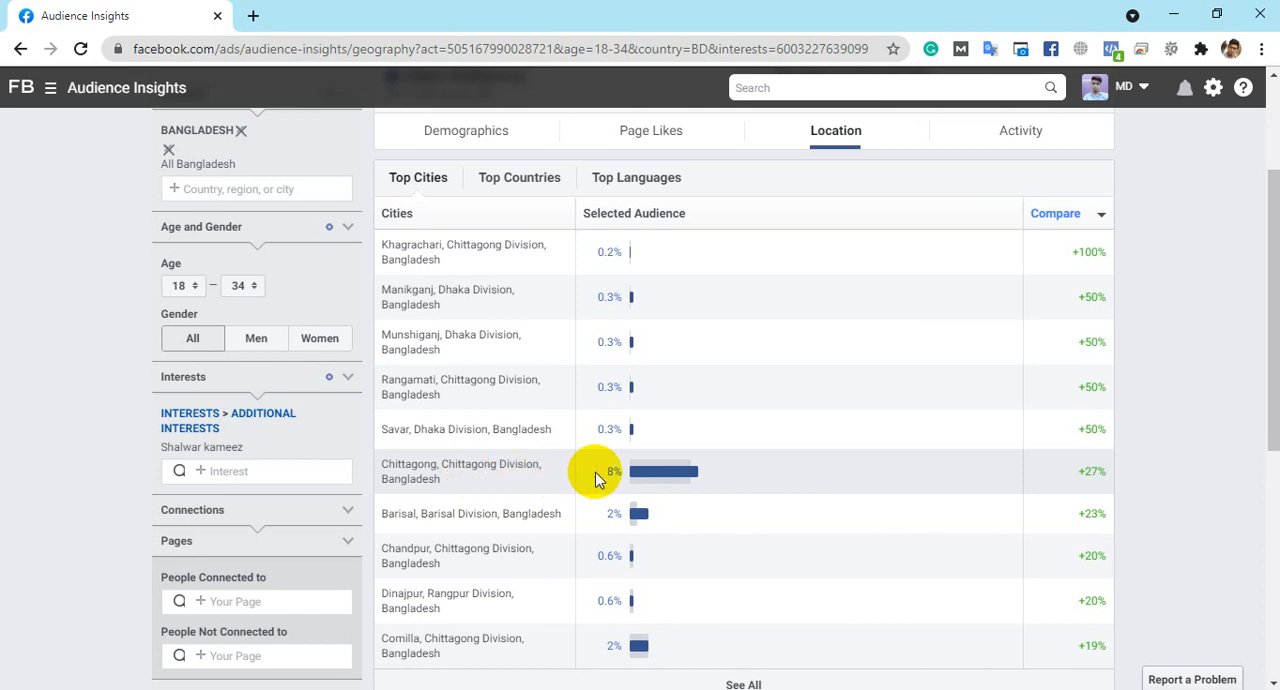
pyautogui.moveTo(603, 477); pyautogui.dragTo(624, 482)
pyautogui.scroll(-3, 506, 357)
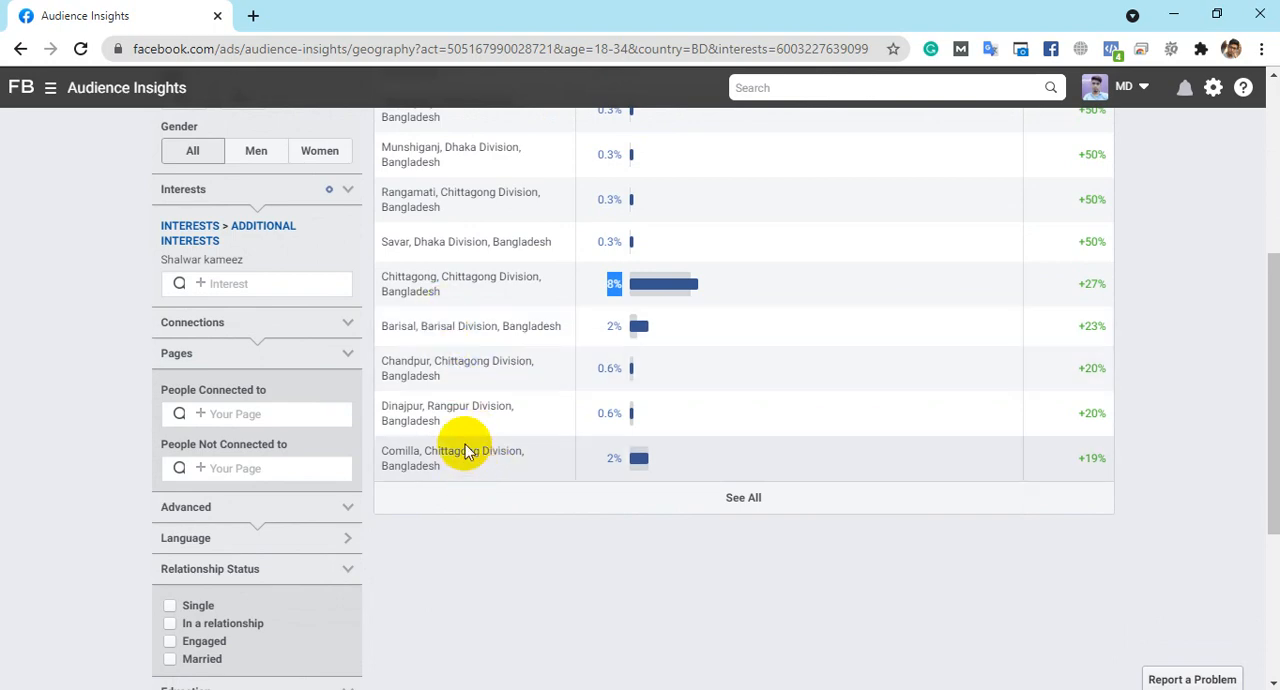
pyautogui.scroll(3, 466, 447)
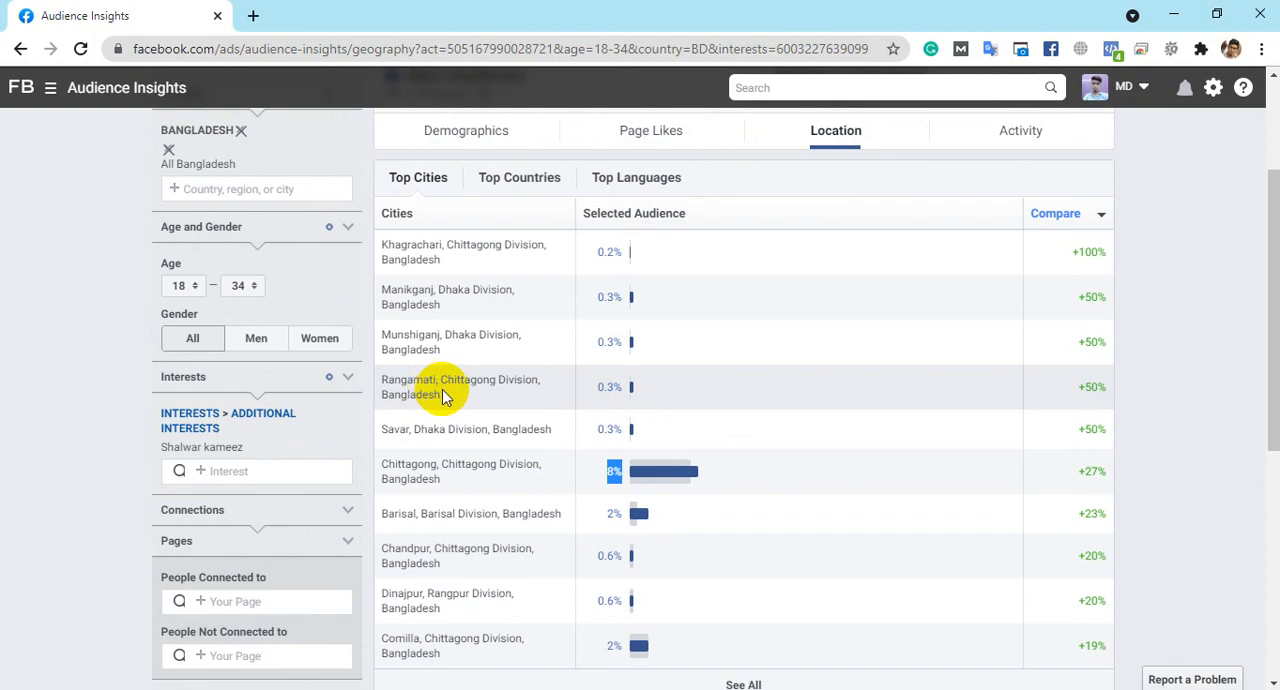
pyautogui.scroll(-7, 731, 320)
pyautogui.scroll(3, 731, 320)
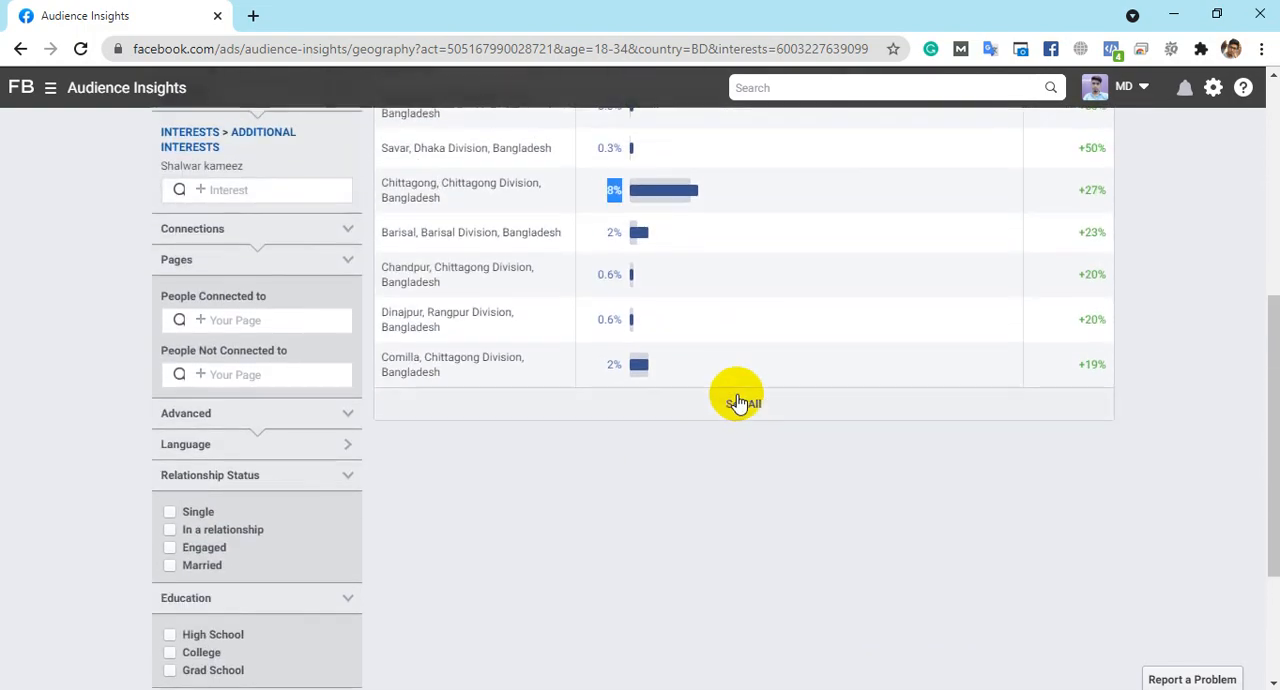
# - Check the top cities' comparison figures and display the audience's top countries
pyautogui.scroll(6, 929, 423)
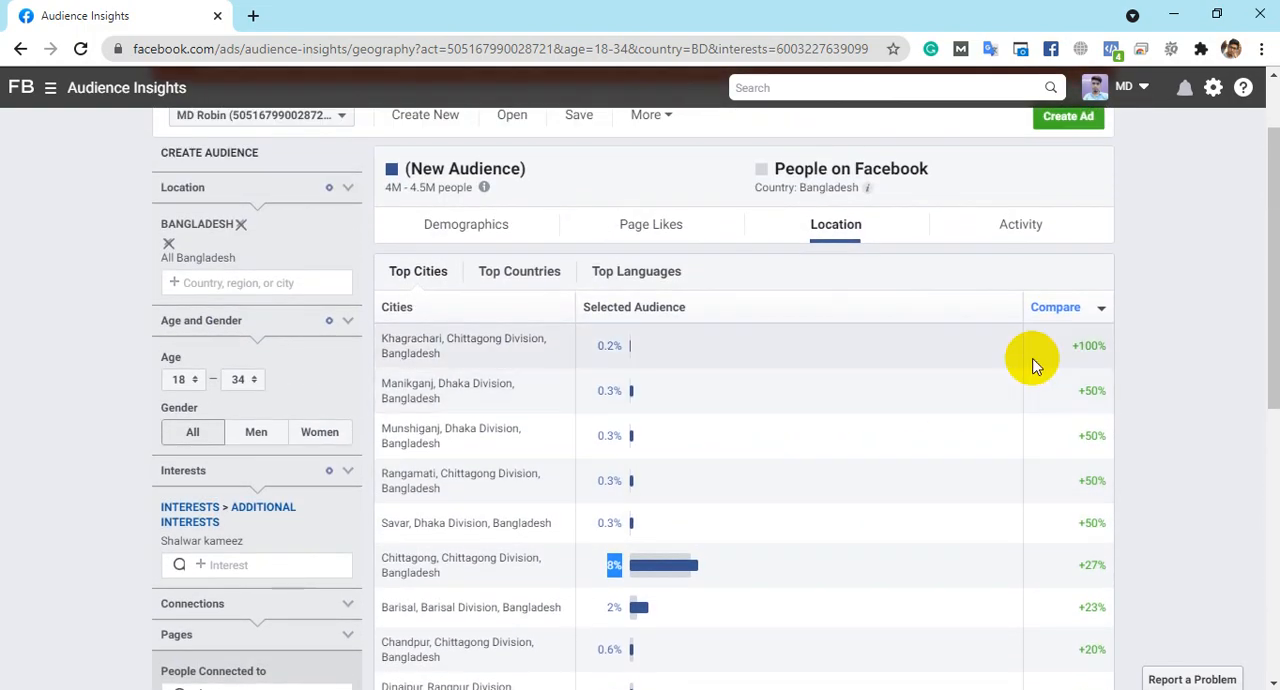
pyautogui.moveTo(1094, 345)
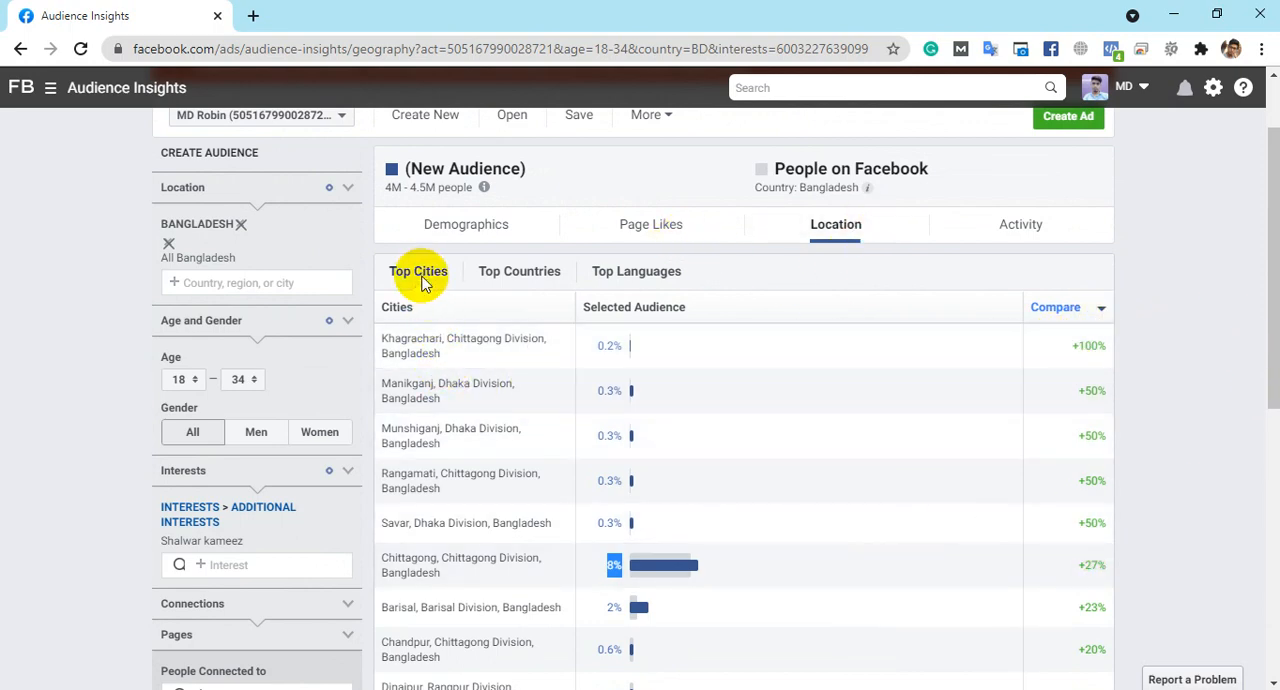
pyautogui.click(521, 274)
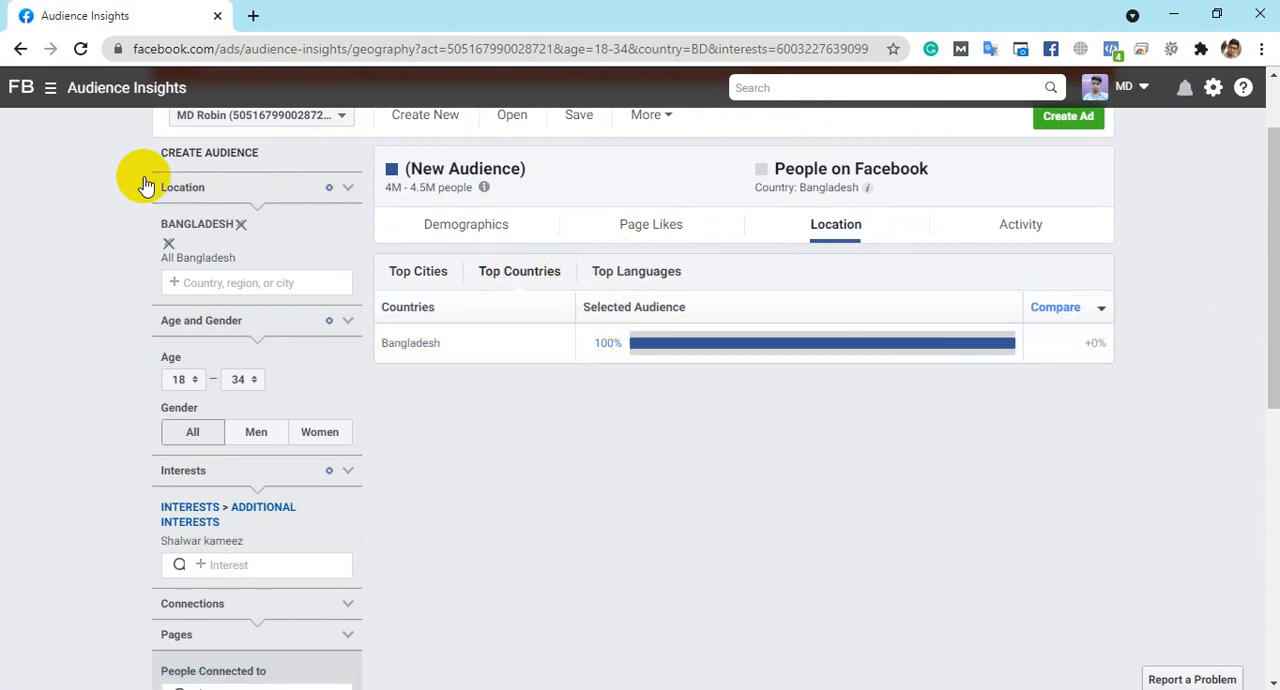
# - Display the audience's top languages and examine the shares of English (US), English (UK) and Bengali
pyautogui.scroll(1, 371, 252)
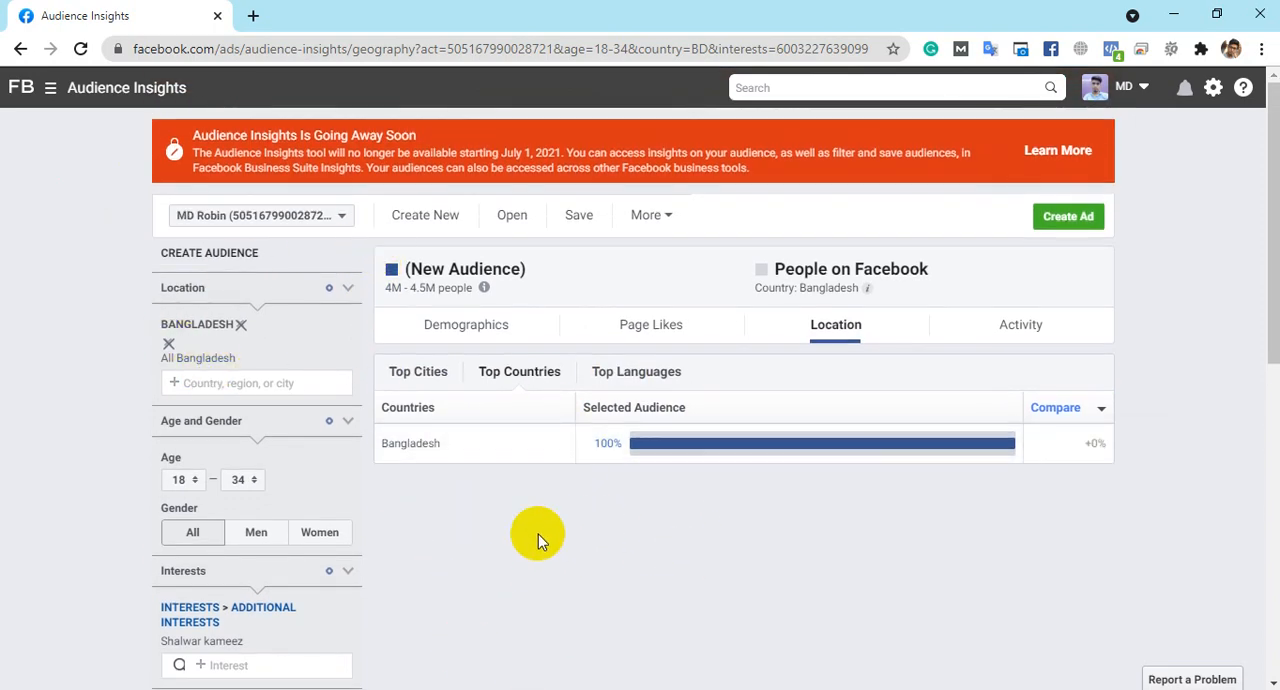
pyautogui.click(626, 374)
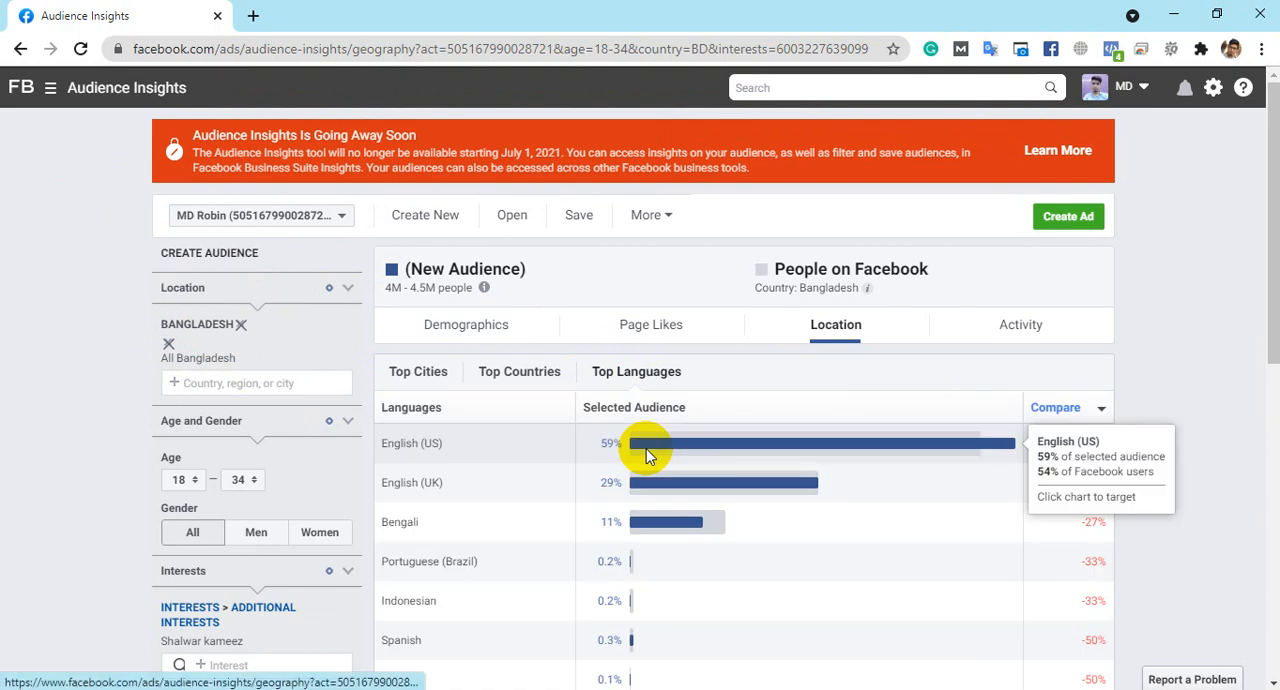
pyautogui.scroll(-1, 655, 432)
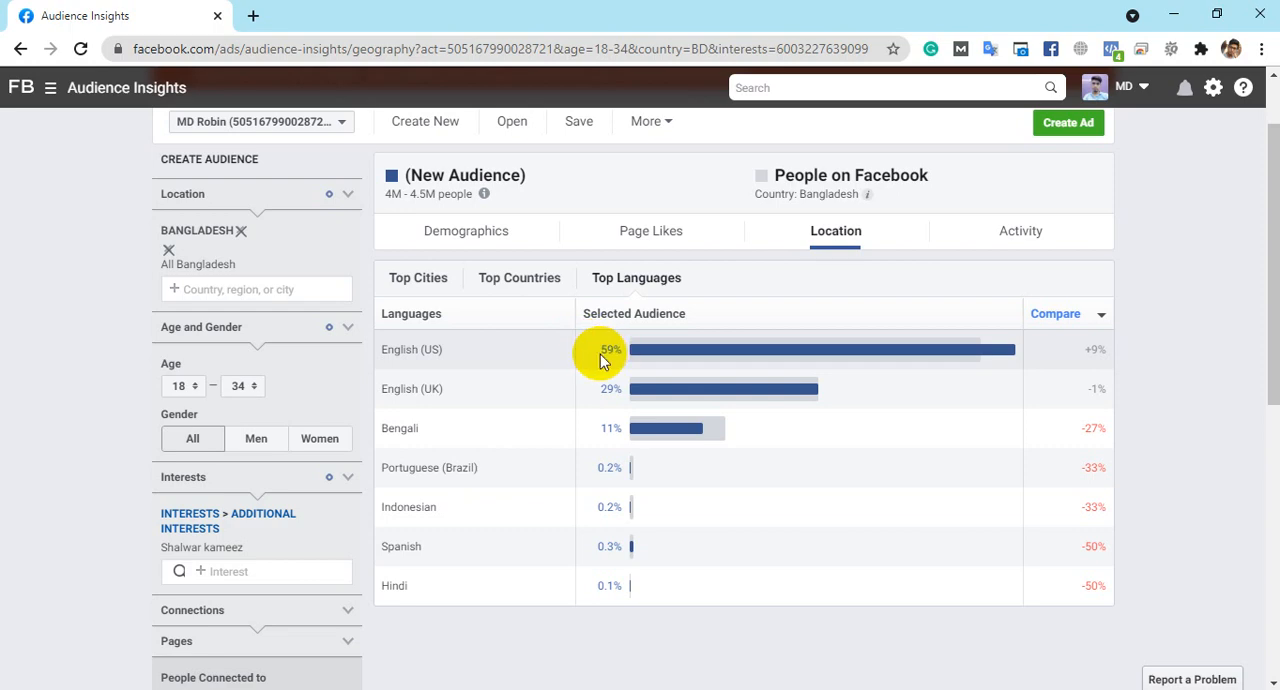
pyautogui.moveTo(601, 360); pyautogui.dragTo(620, 354)
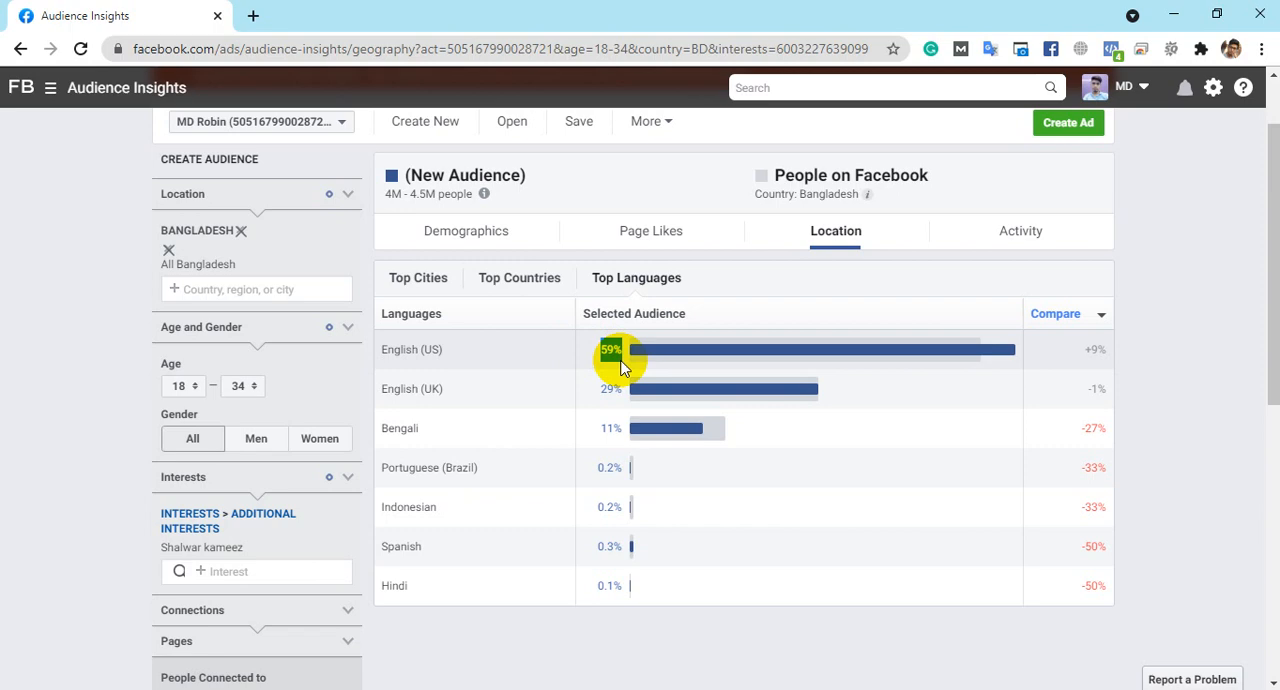
pyautogui.scroll(1, 460, 383)
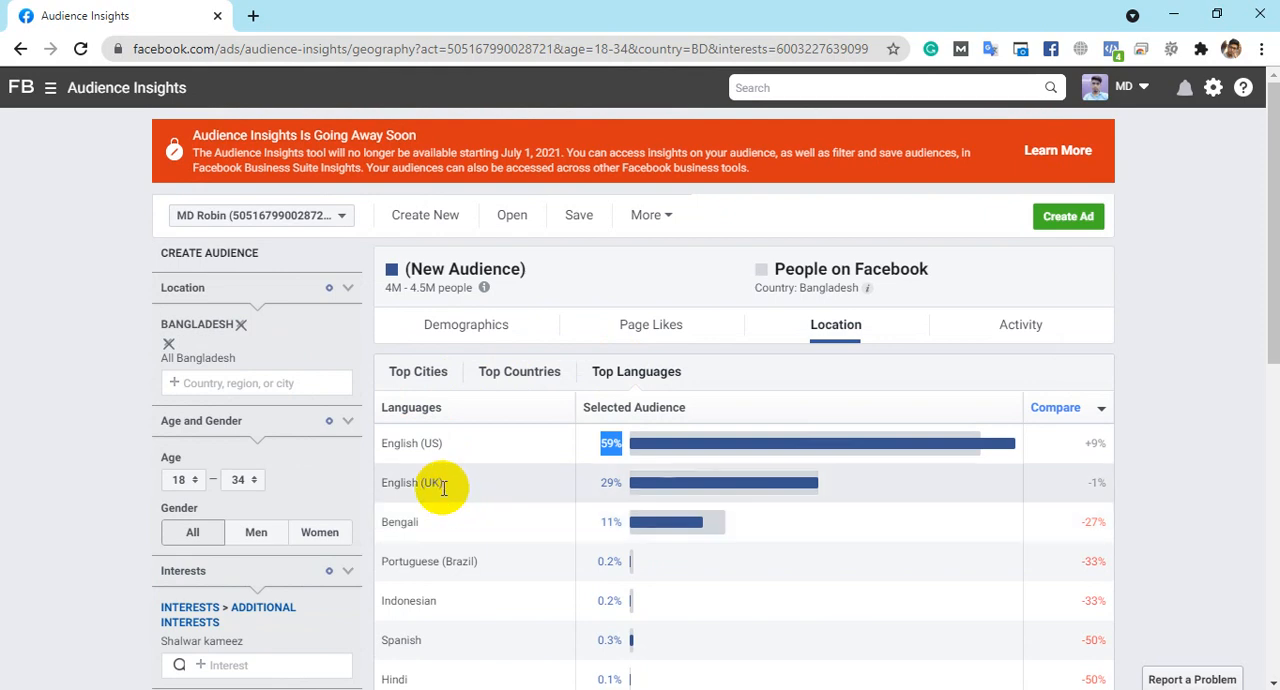
pyautogui.scroll(-2, 443, 487)
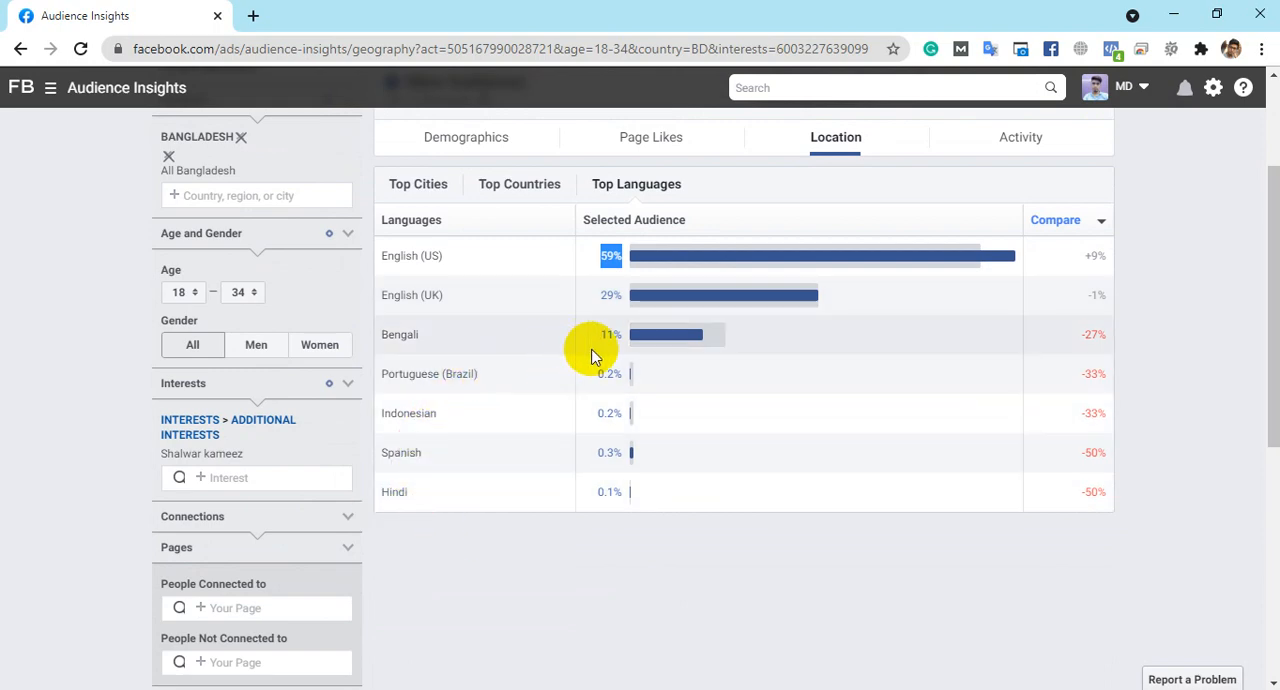
pyautogui.scroll(2, 1051, 537)
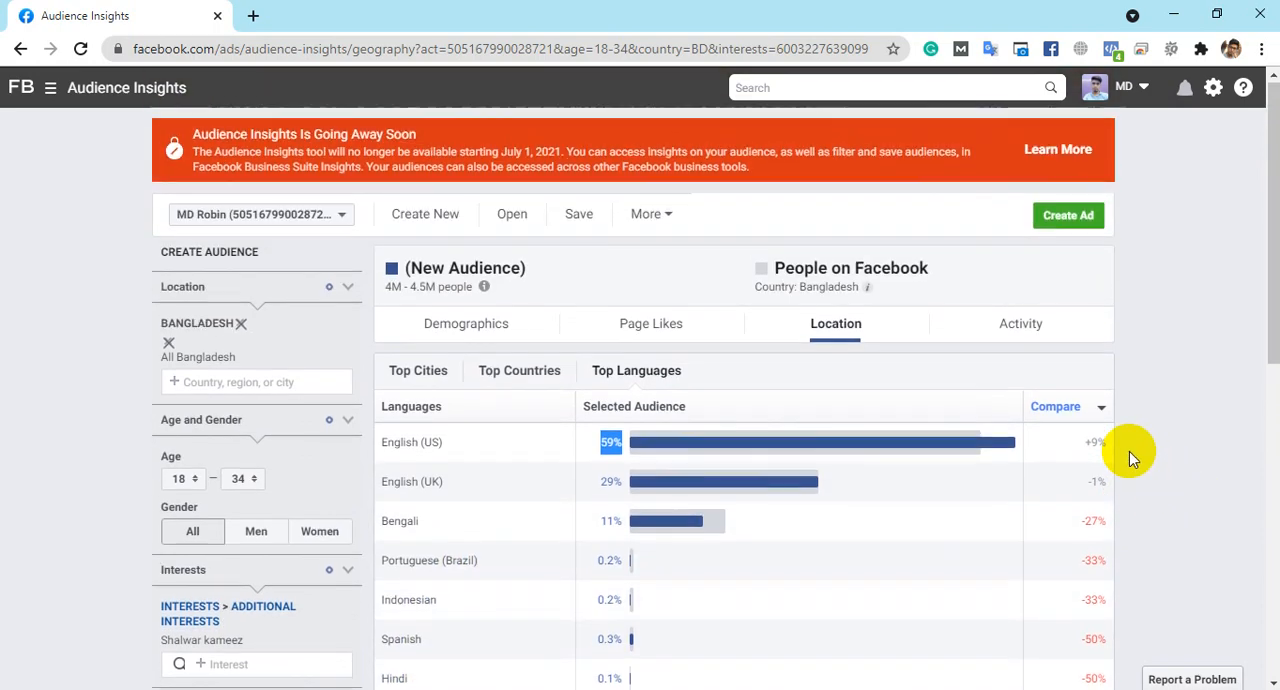
# - Open the Activity insights and review the Frequency of Activities chart, including posts liked and pages liked
pyautogui.click(1049, 323)
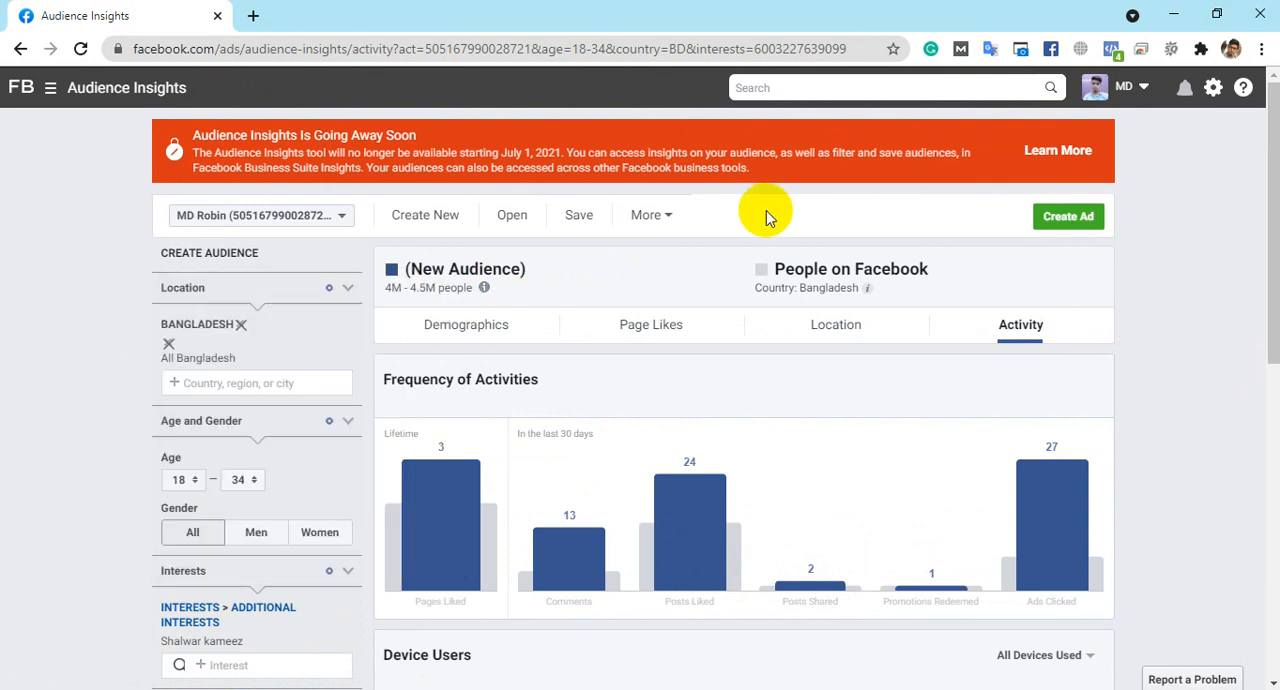
pyautogui.scroll(-1, 768, 218)
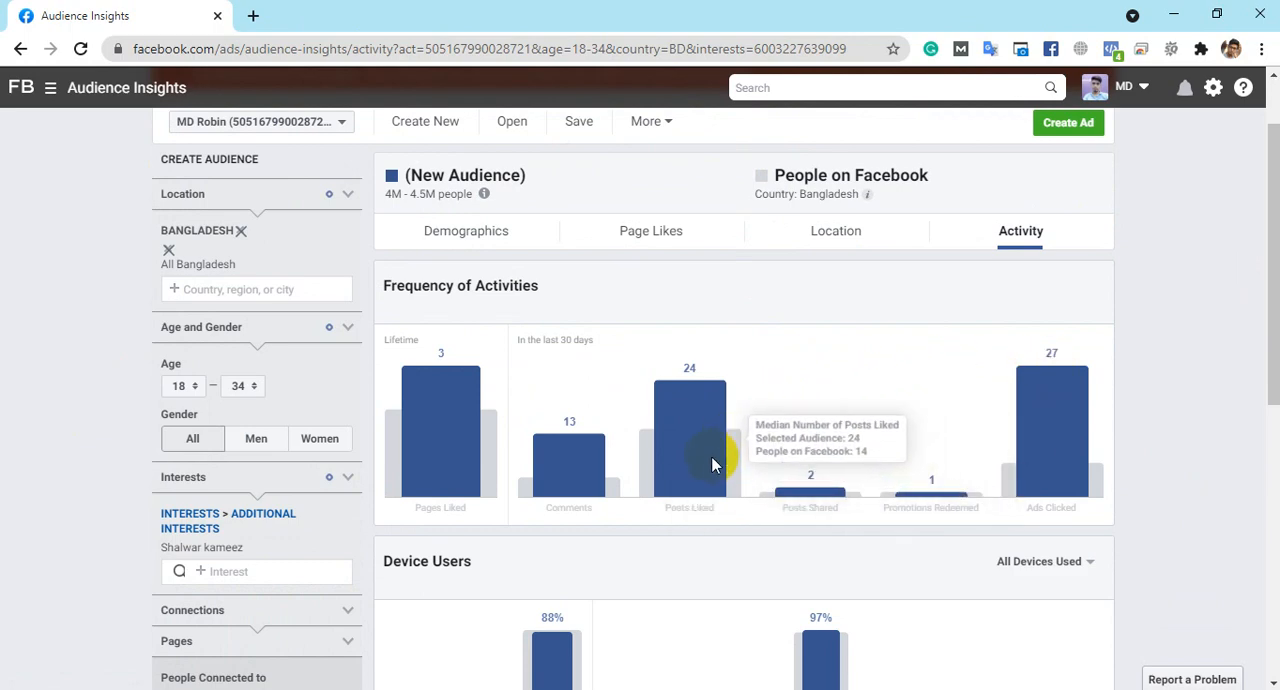
pyautogui.scroll(-1, 563, 500)
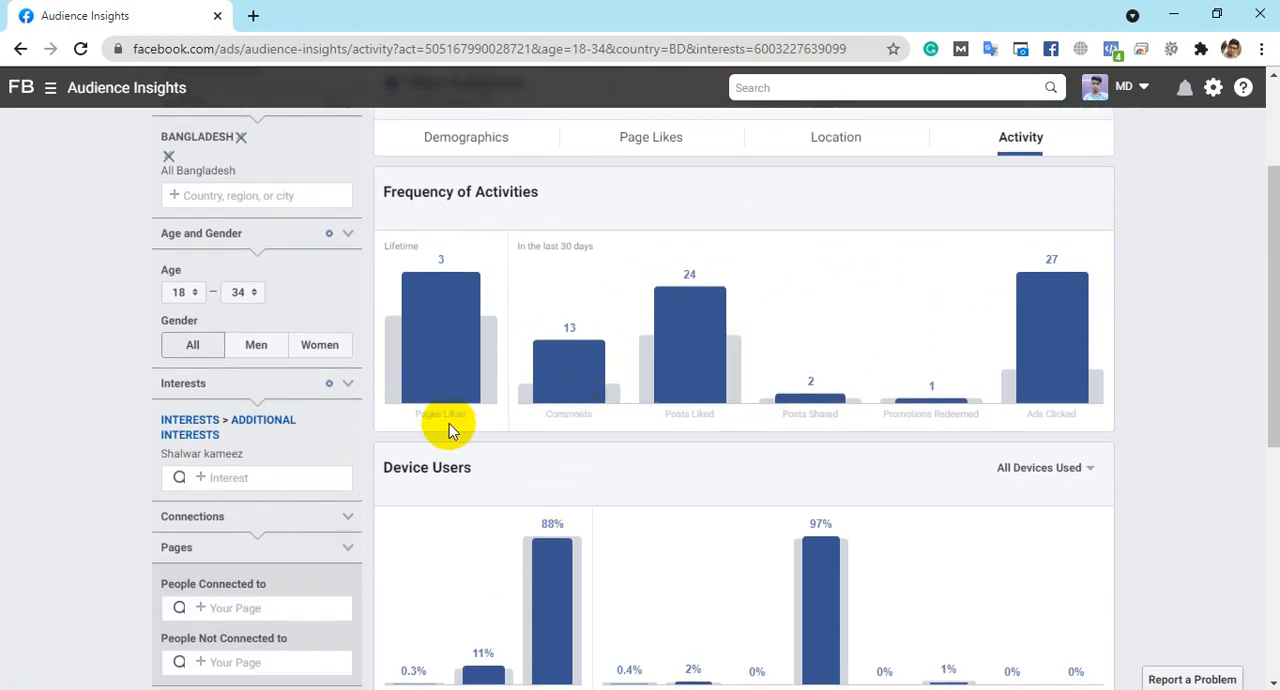
# - Examine the Device Users chart, checking the Mobile Only and Android figures for the audience
pyautogui.scroll(-2, 857, 316)
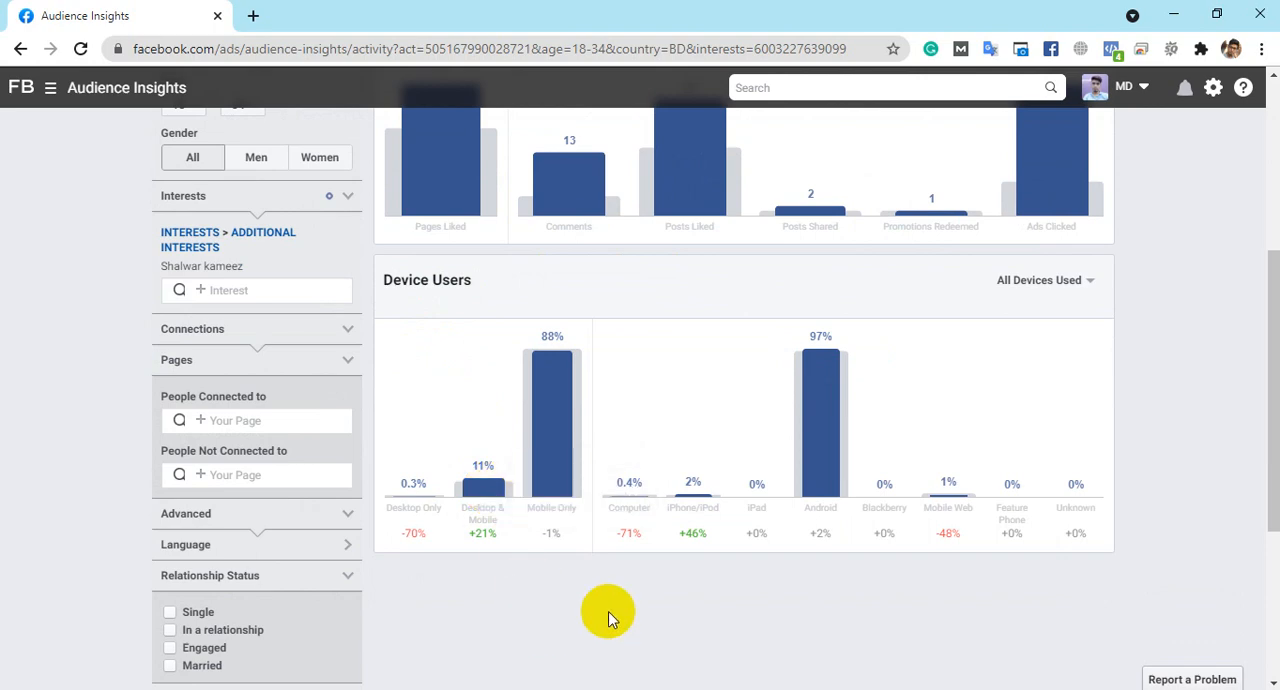
pyautogui.moveTo(565, 411)
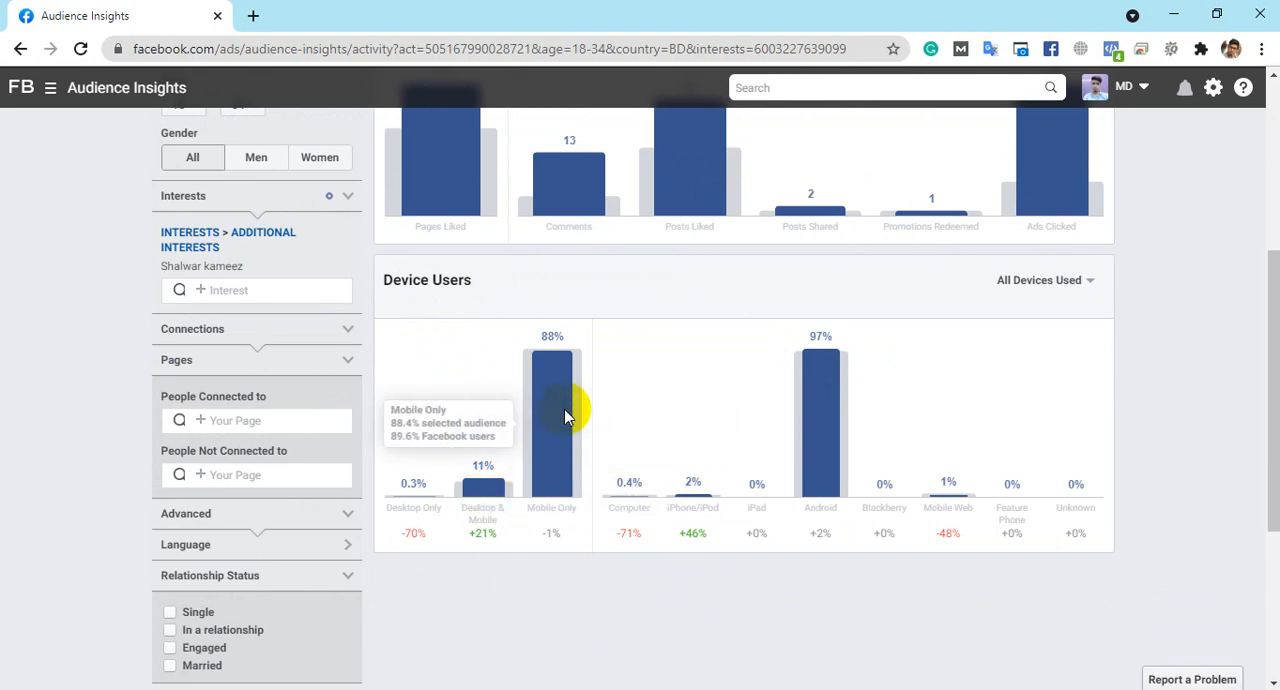
pyautogui.moveTo(828, 448)
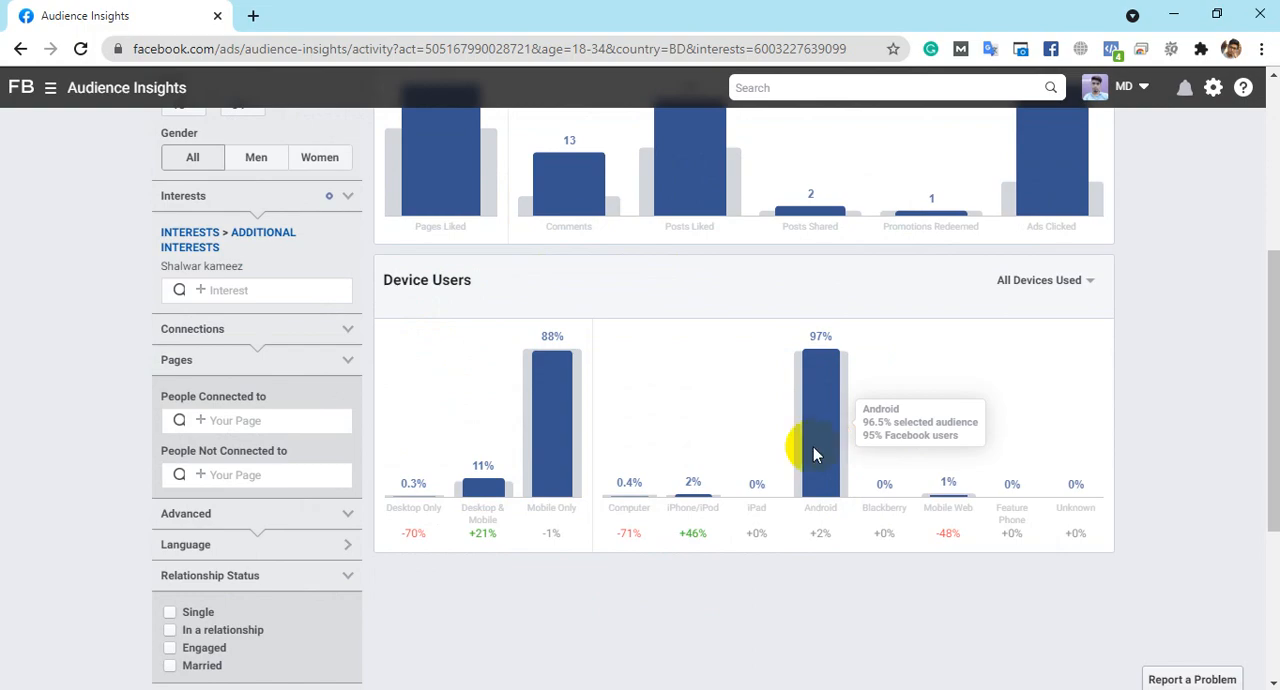
pyautogui.scroll(-2, 736, 451)
pyautogui.scroll(-2, 736, 444)
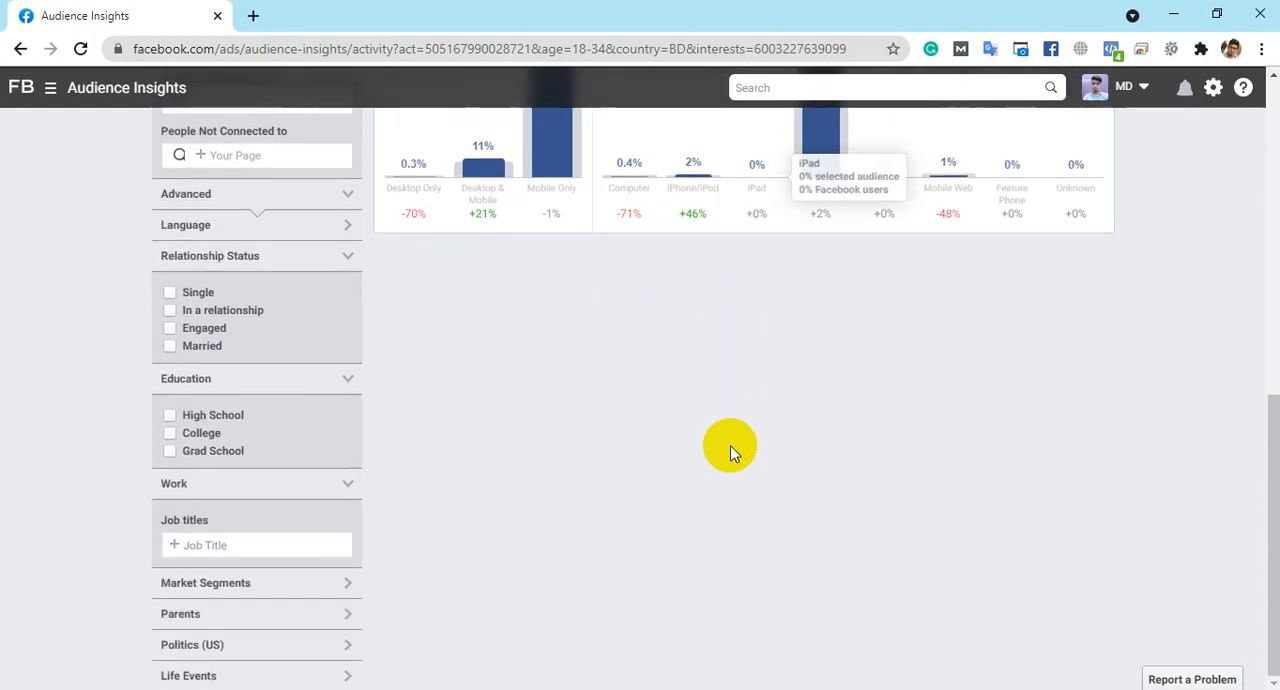
pyautogui.scroll(5, 735, 446)
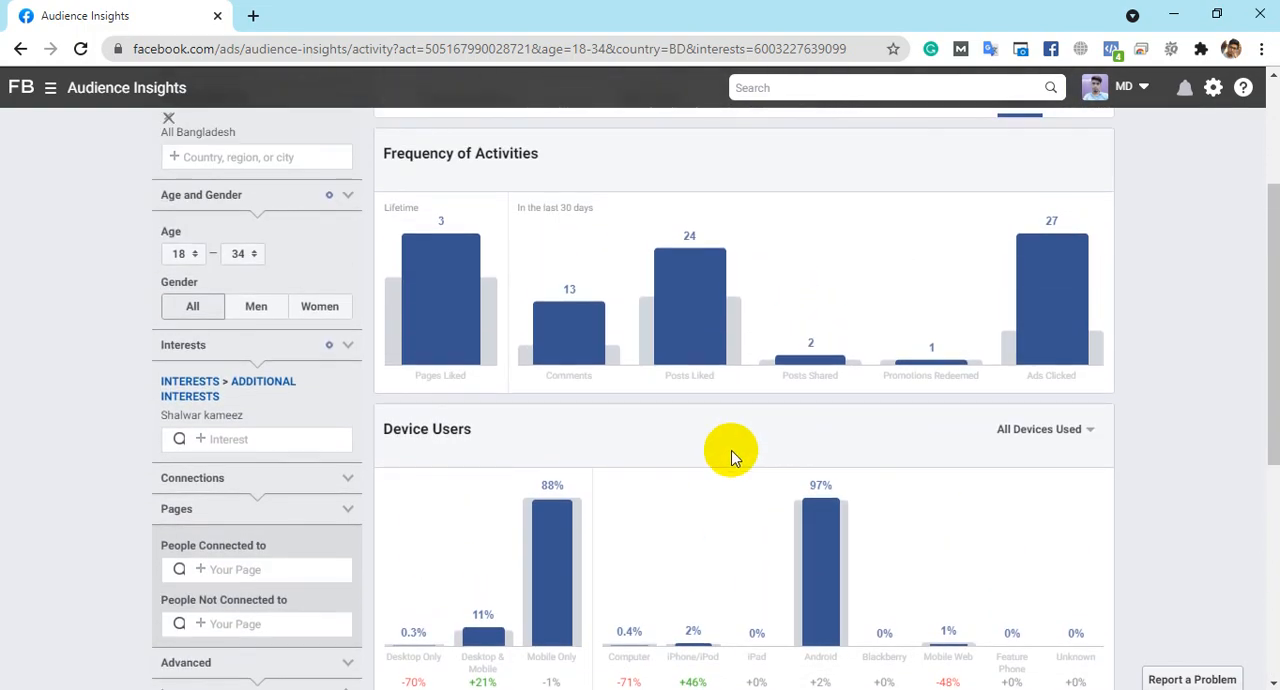
pyautogui.scroll(-2, 735, 460)
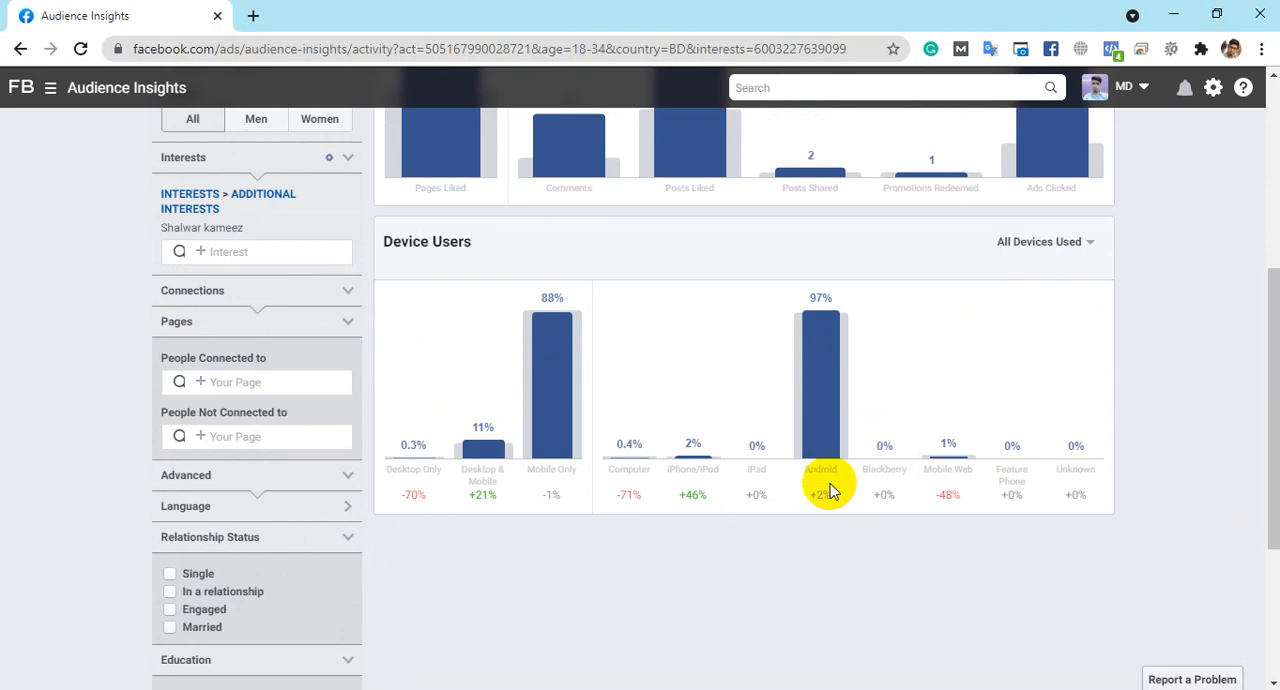
pyautogui.scroll(2, 660, 445)
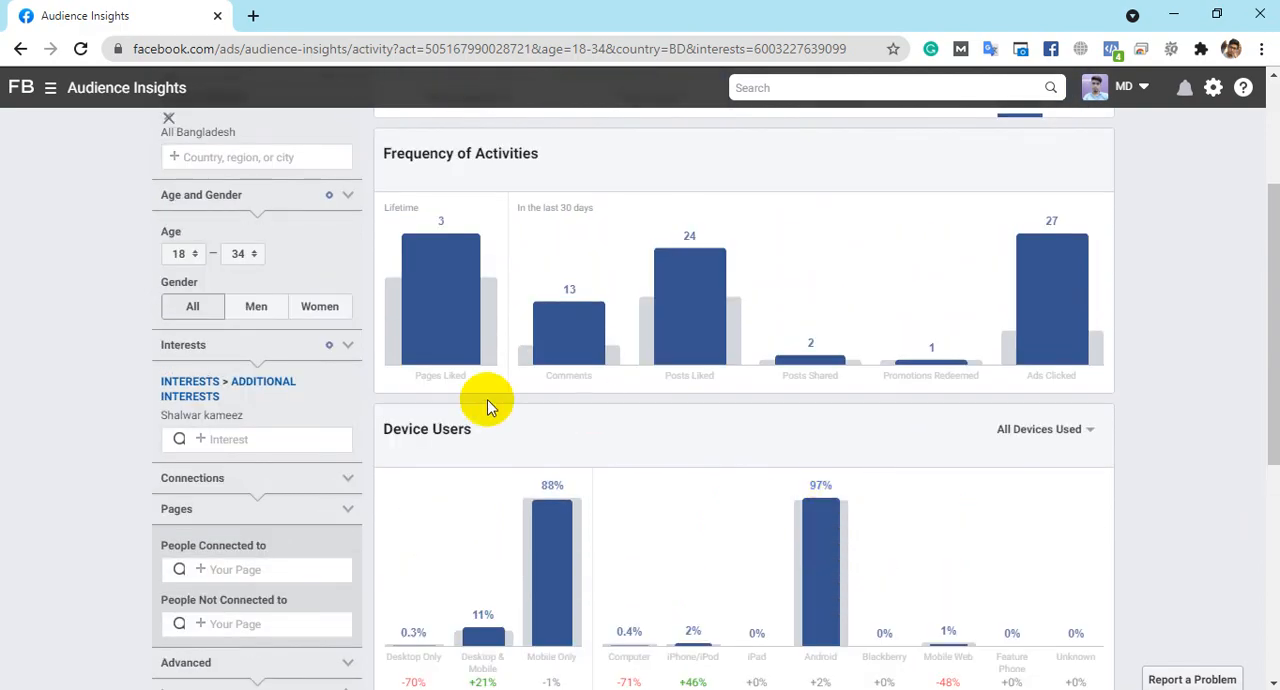
pyautogui.scroll(2, 480, 370)
pyautogui.scroll(1, 563, 363)
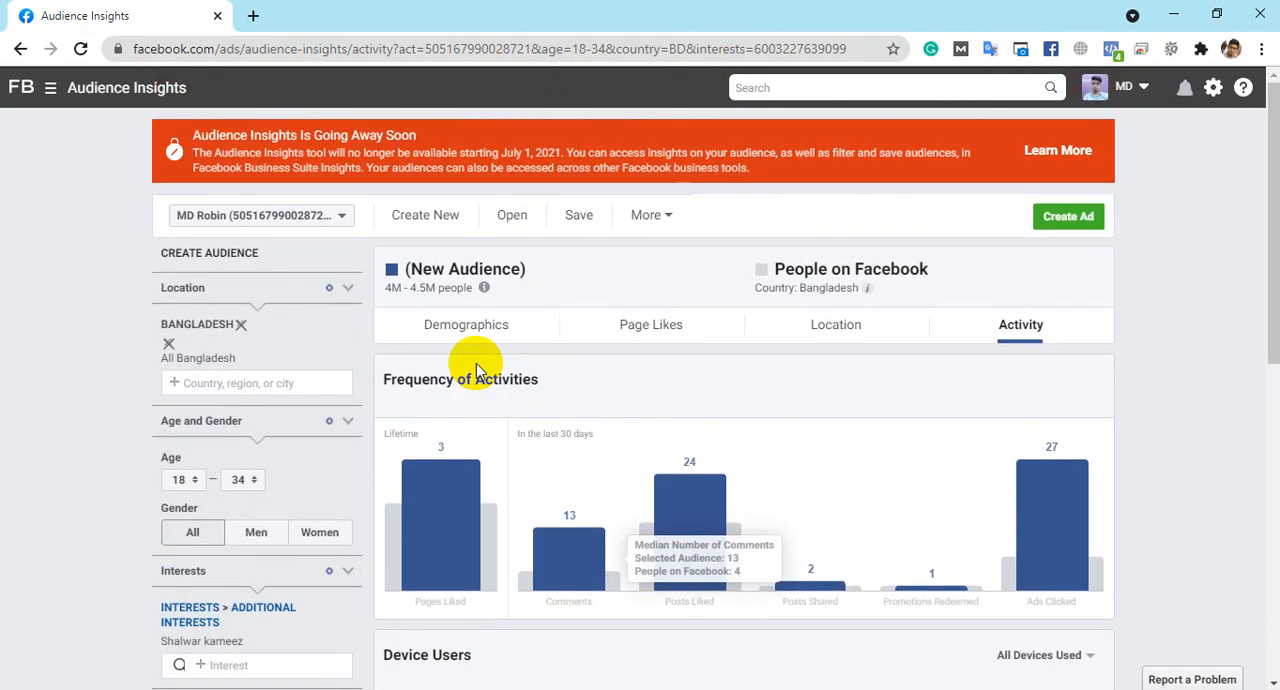
# - Return to the Location insights and look over the list of top cities
pyautogui.click(880, 331)
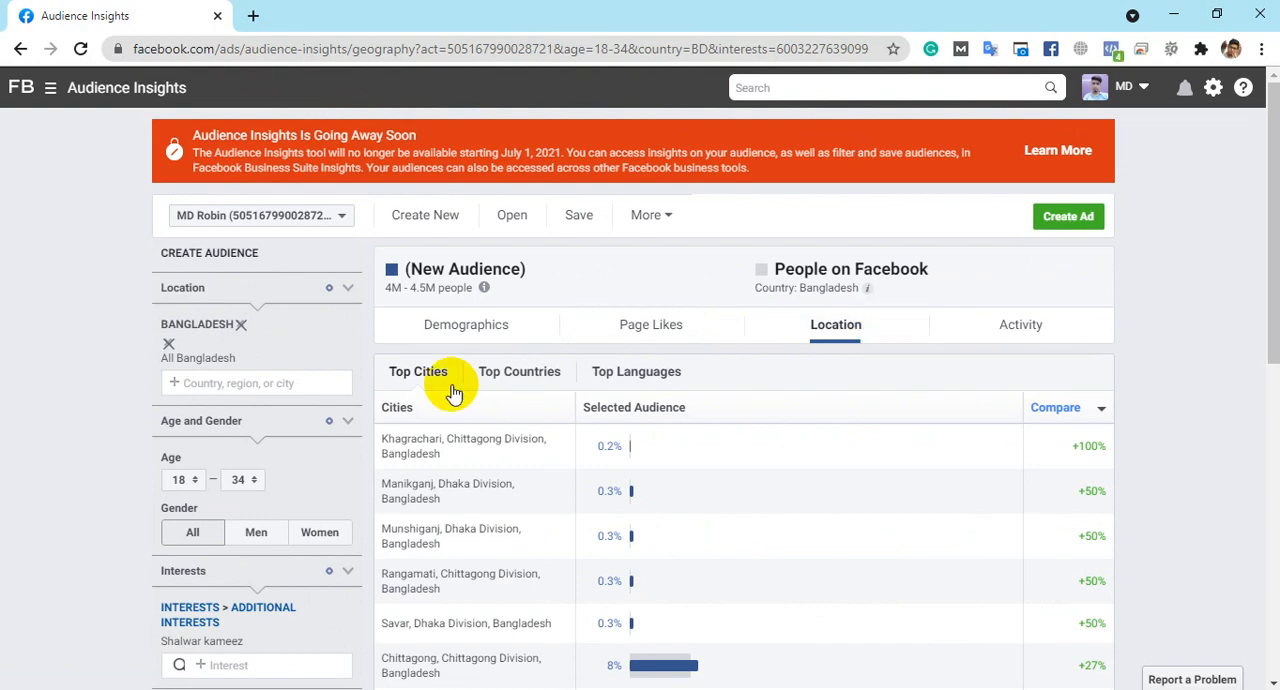
pyautogui.scroll(-5, 491, 477)
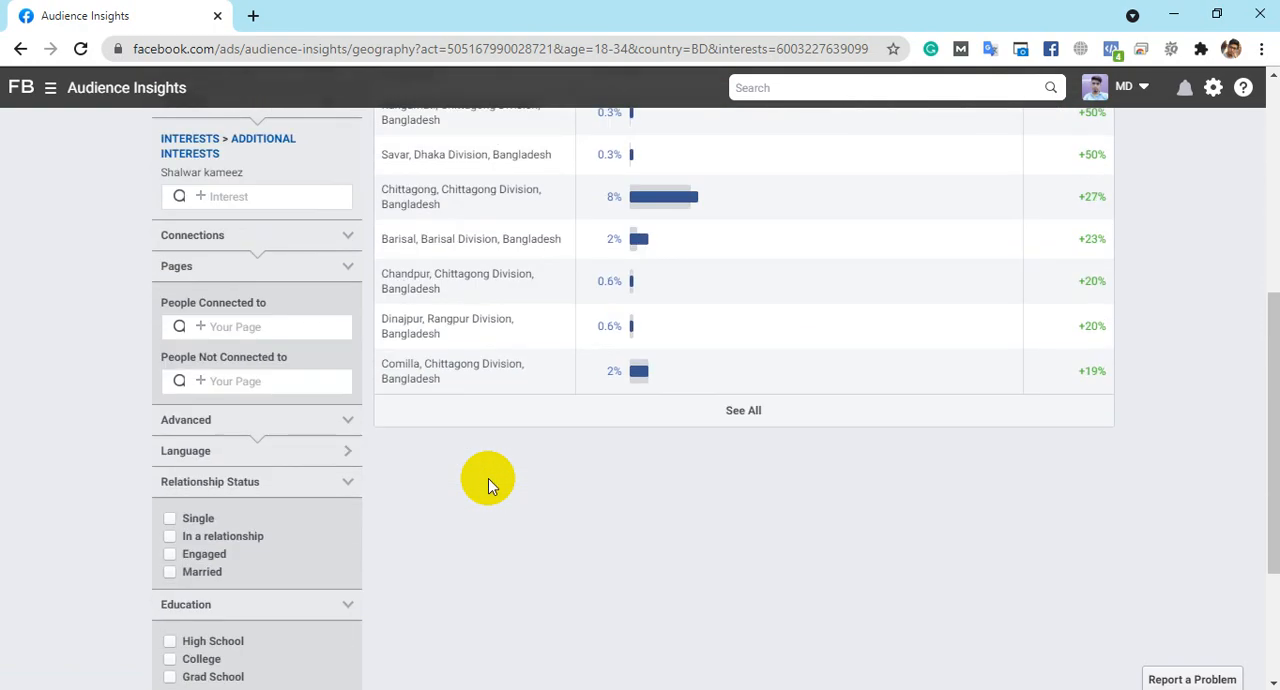
pyautogui.scroll(5, 488, 478)
# - Reopen the Demographics insights and review the In a Relationship figure and the Job Title breakdown
pyautogui.click(472, 337)
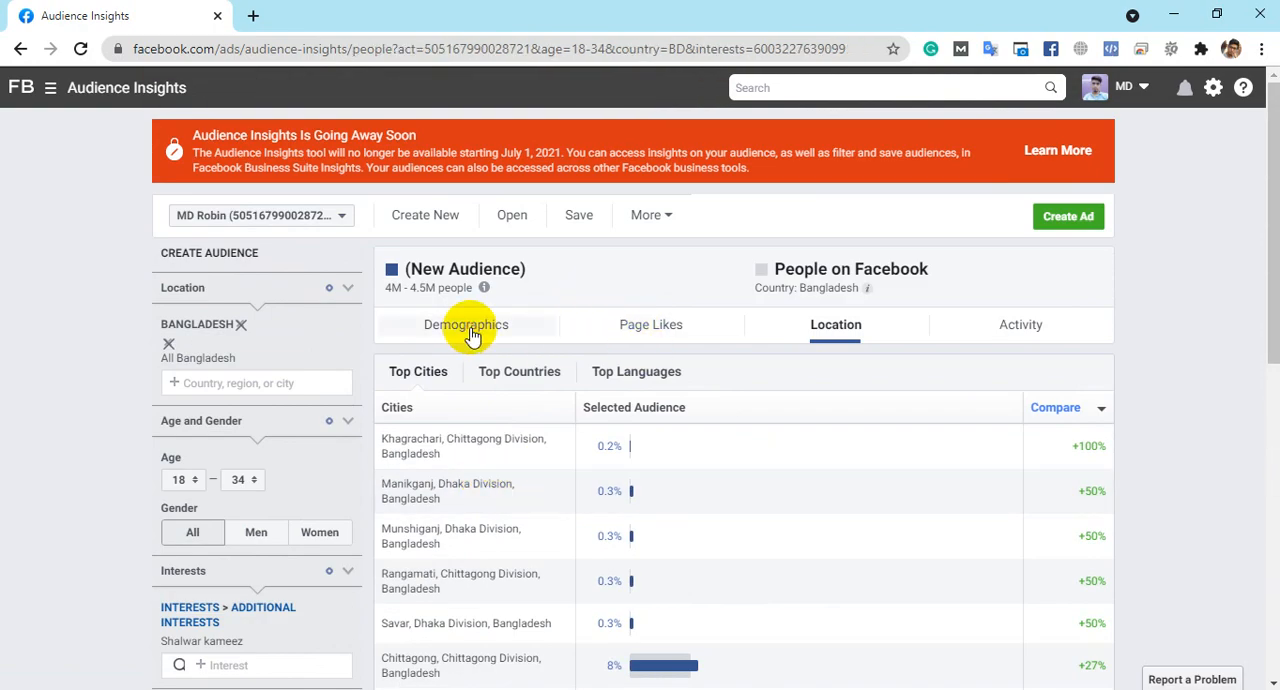
pyautogui.scroll(-4, 536, 289)
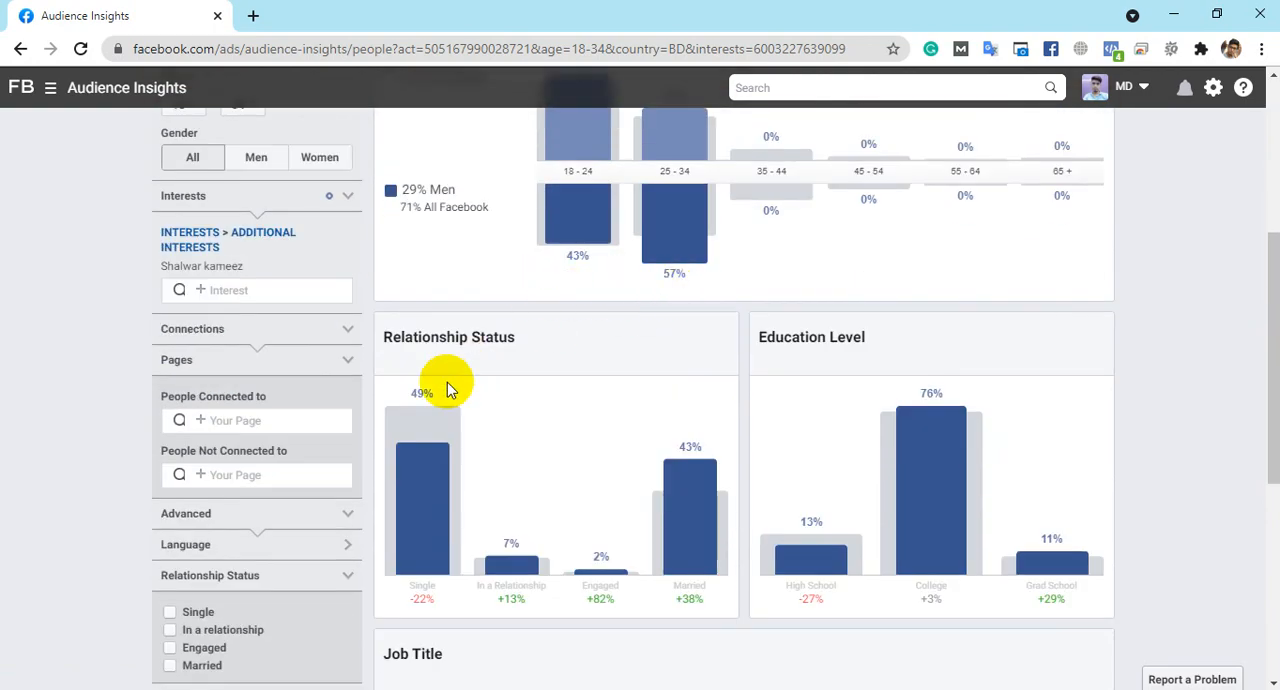
pyautogui.scroll(-1, 620, 420)
pyautogui.moveTo(513, 476)
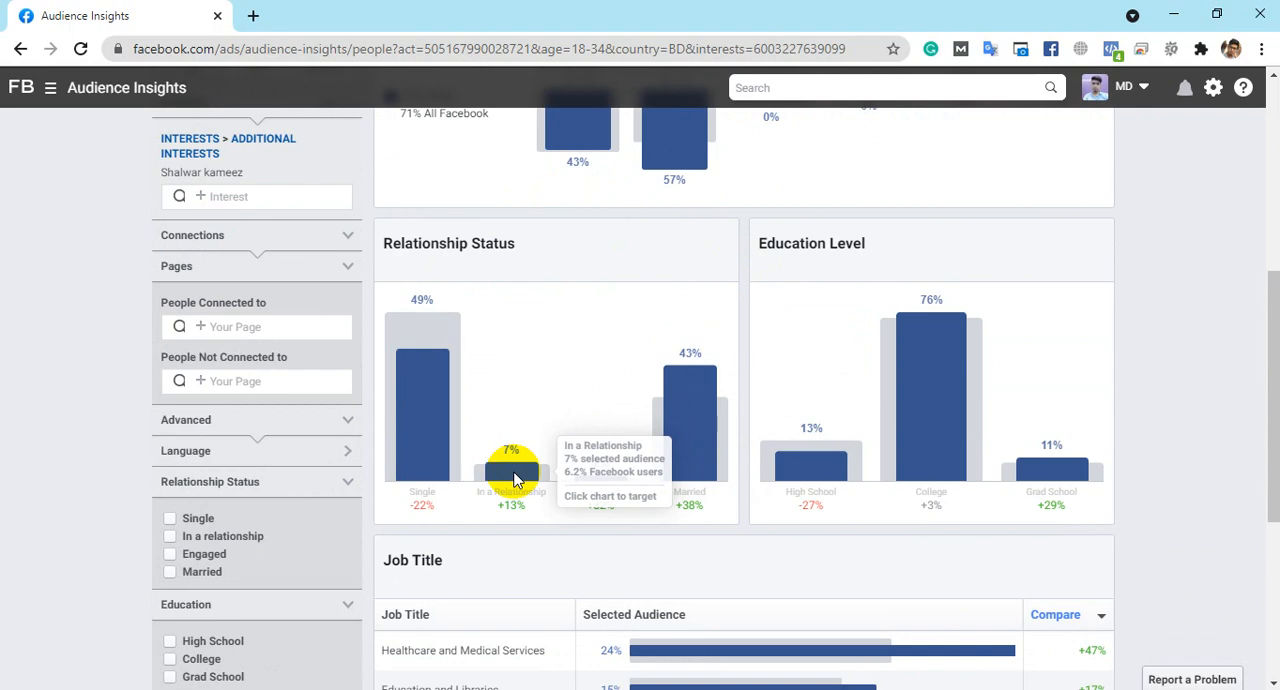
pyautogui.scroll(-2, 487, 492)
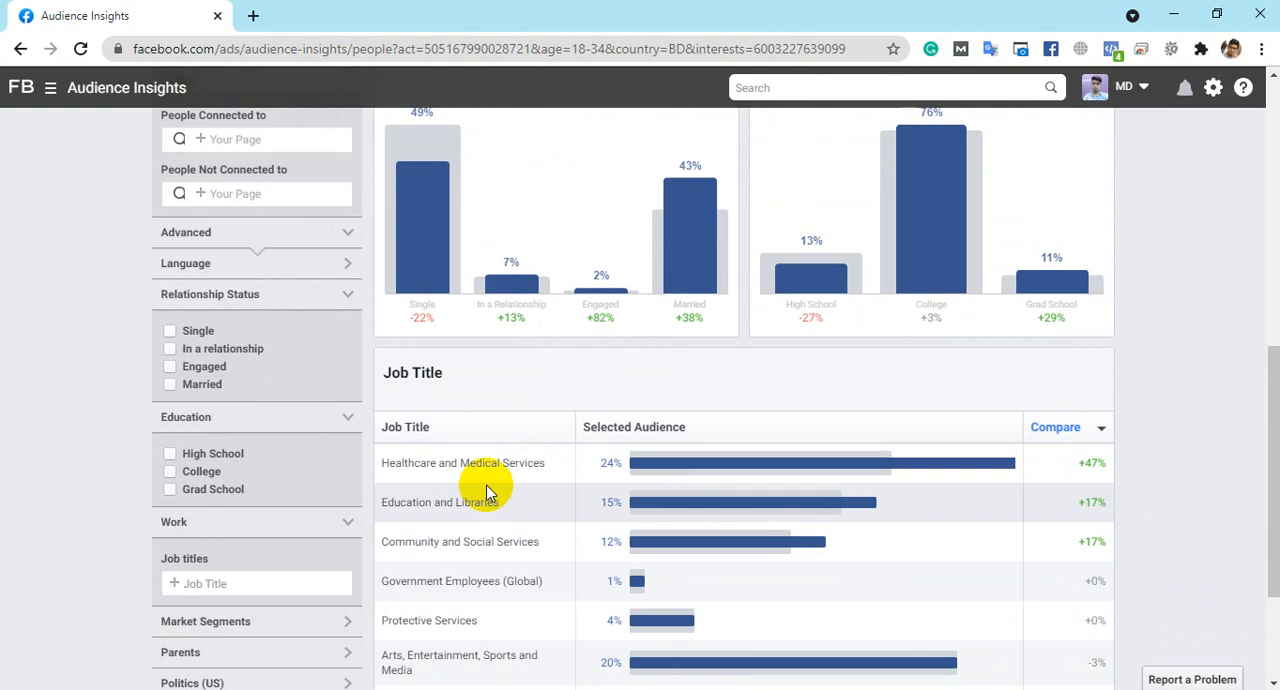
pyautogui.scroll(-2, 487, 492)
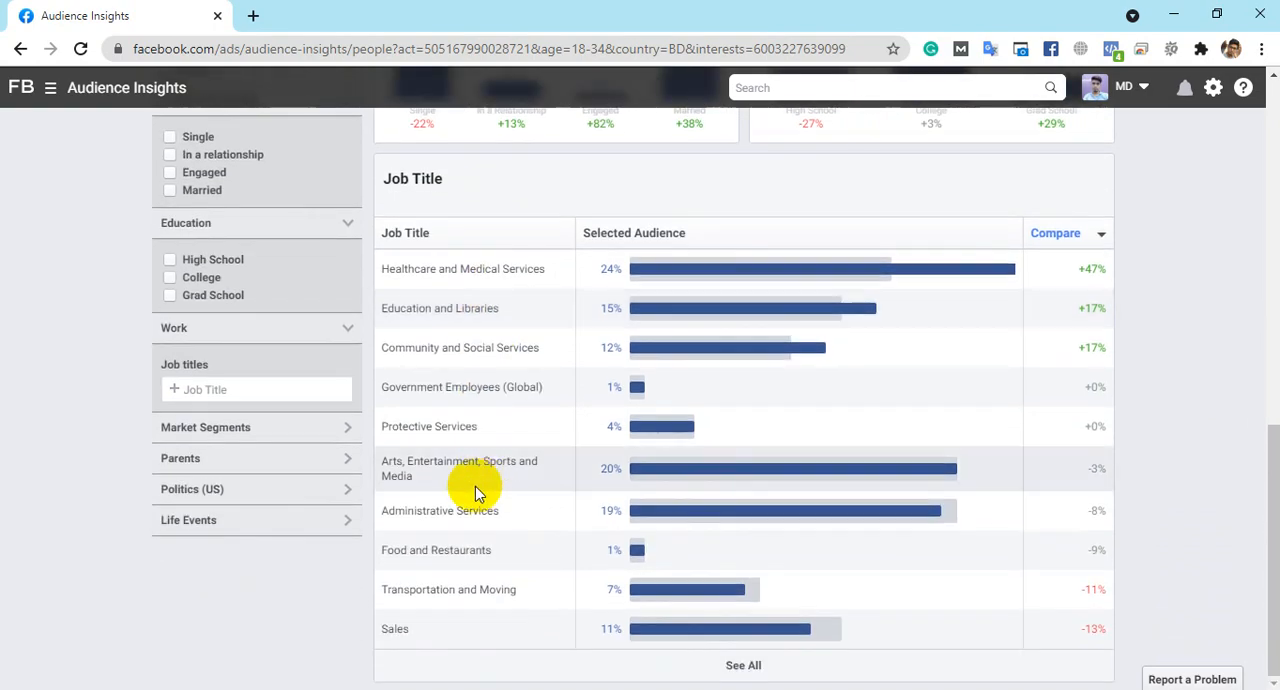
# - Recheck the Relationship Status, Age and Gender, and Job Title breakdowns of the Shalwar kameez audience
pyautogui.scroll(4, 545, 492)
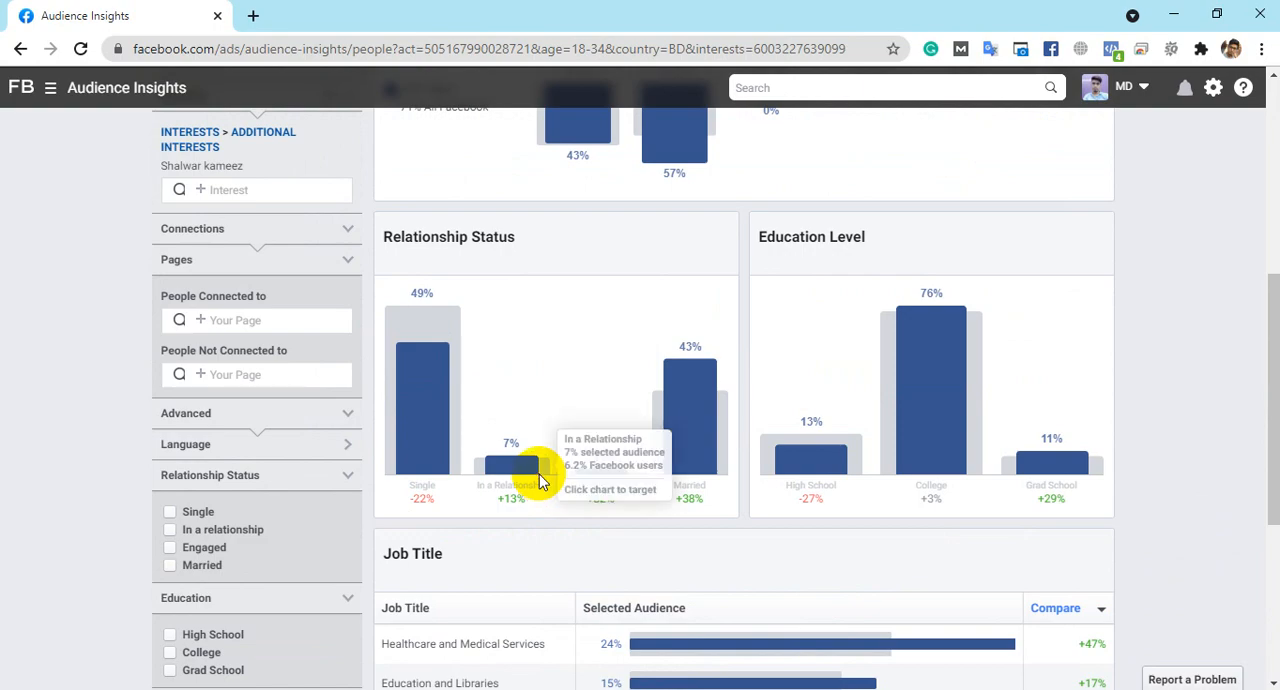
pyautogui.scroll(5, 540, 482)
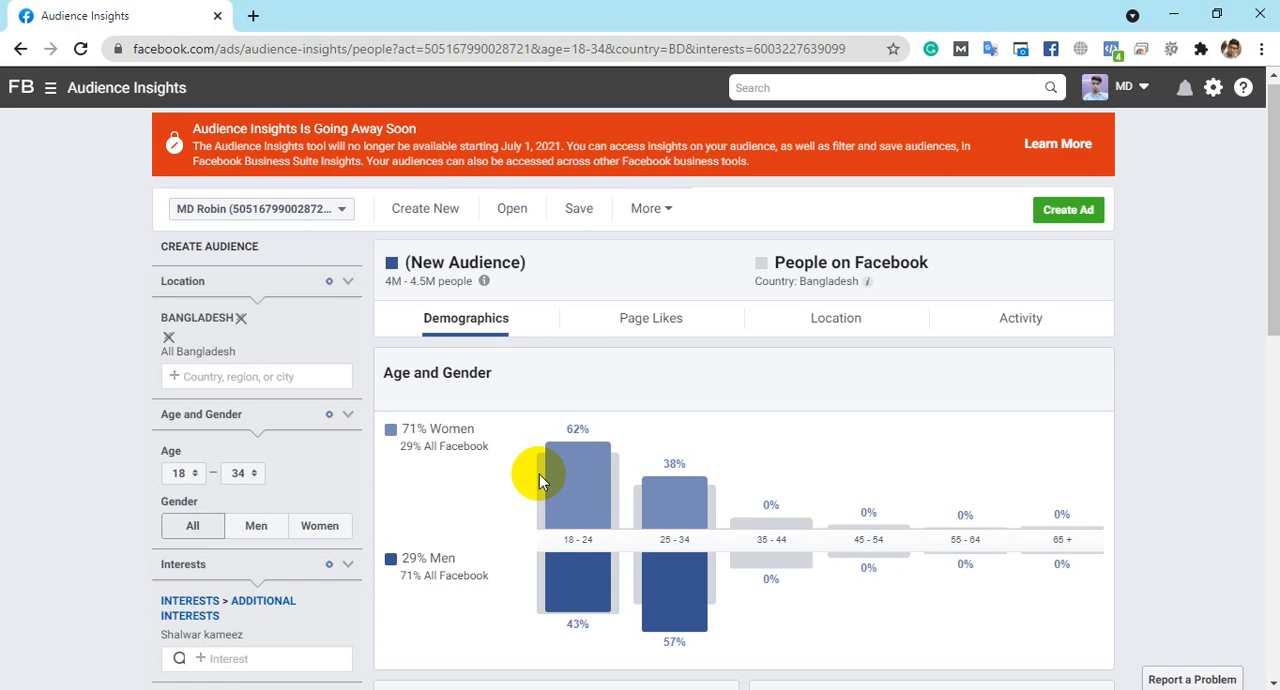
pyautogui.moveTo(540, 474)
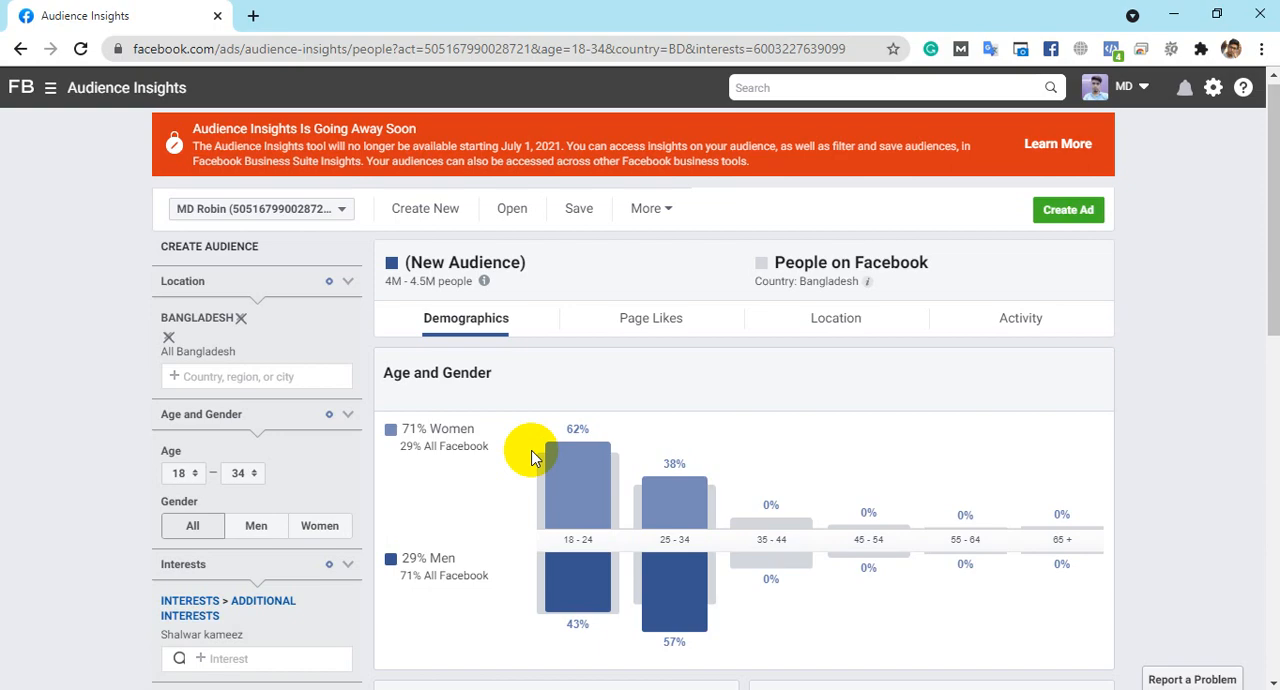
pyautogui.scroll(-7, 531, 457)
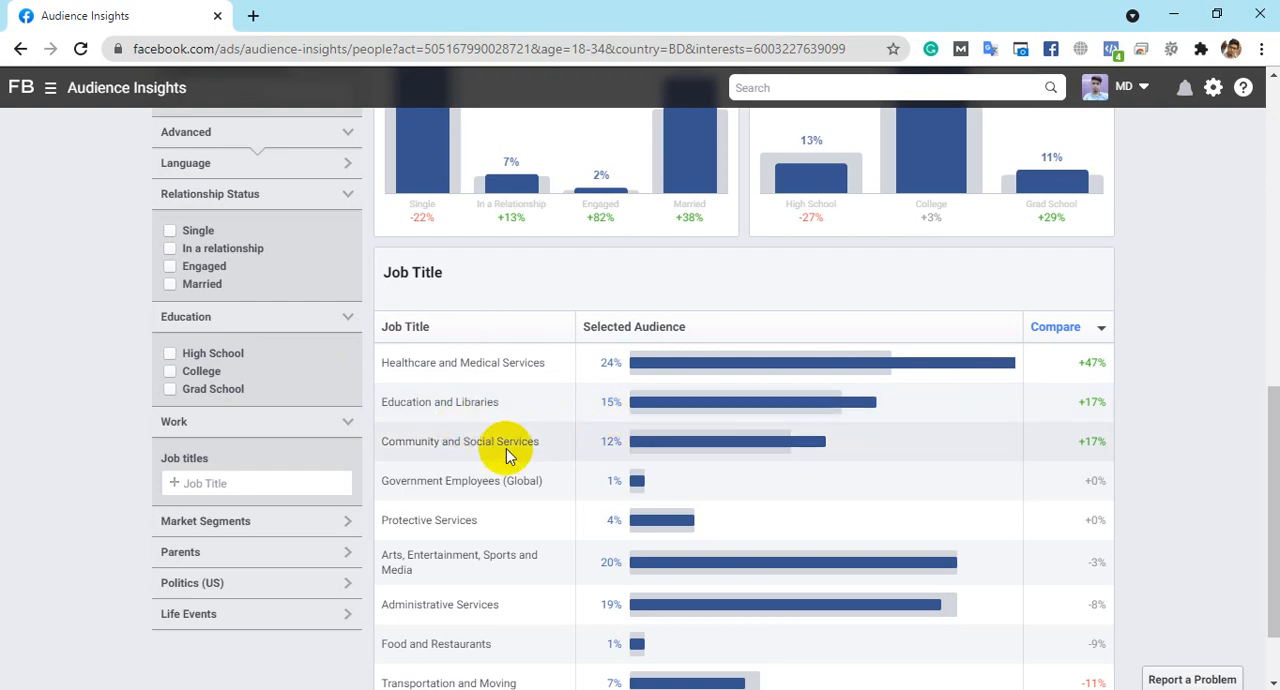
pyautogui.scroll(6, 423, 437)
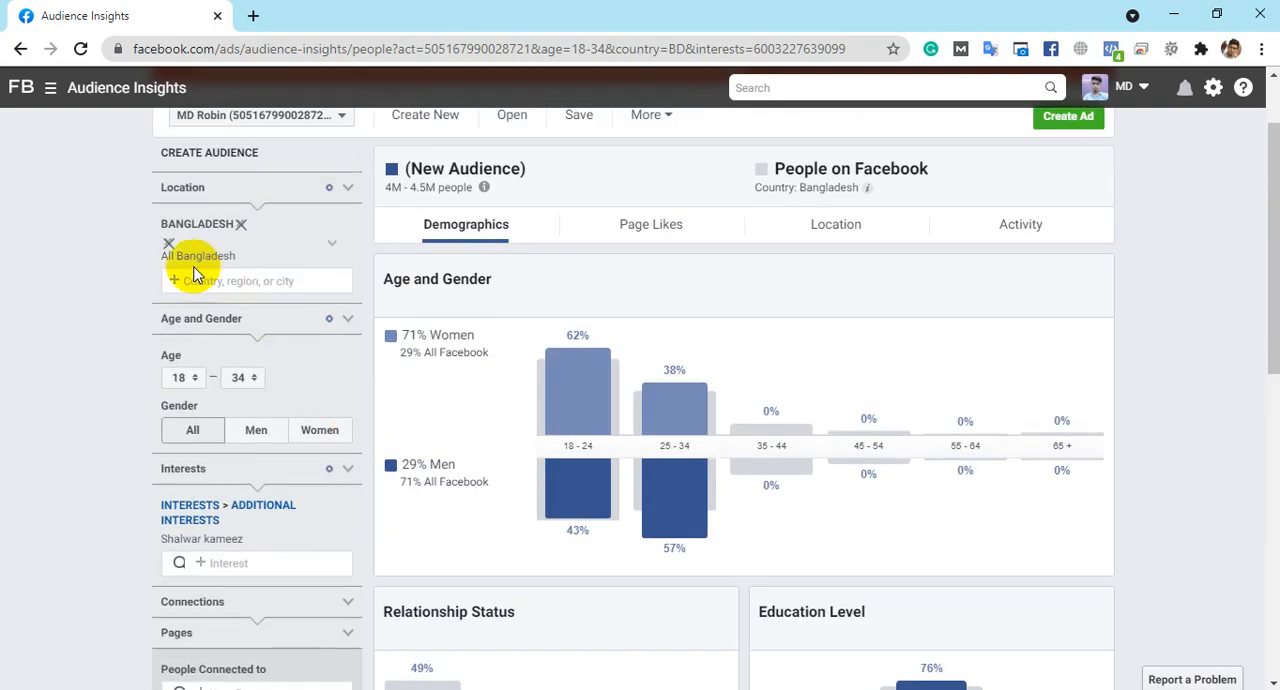
# - Remove the Shalwar kameez interest from the audience
pyautogui.scroll(-1, 245, 380)
pyautogui.moveTo(246, 356); pyautogui.dragTo(160, 357)
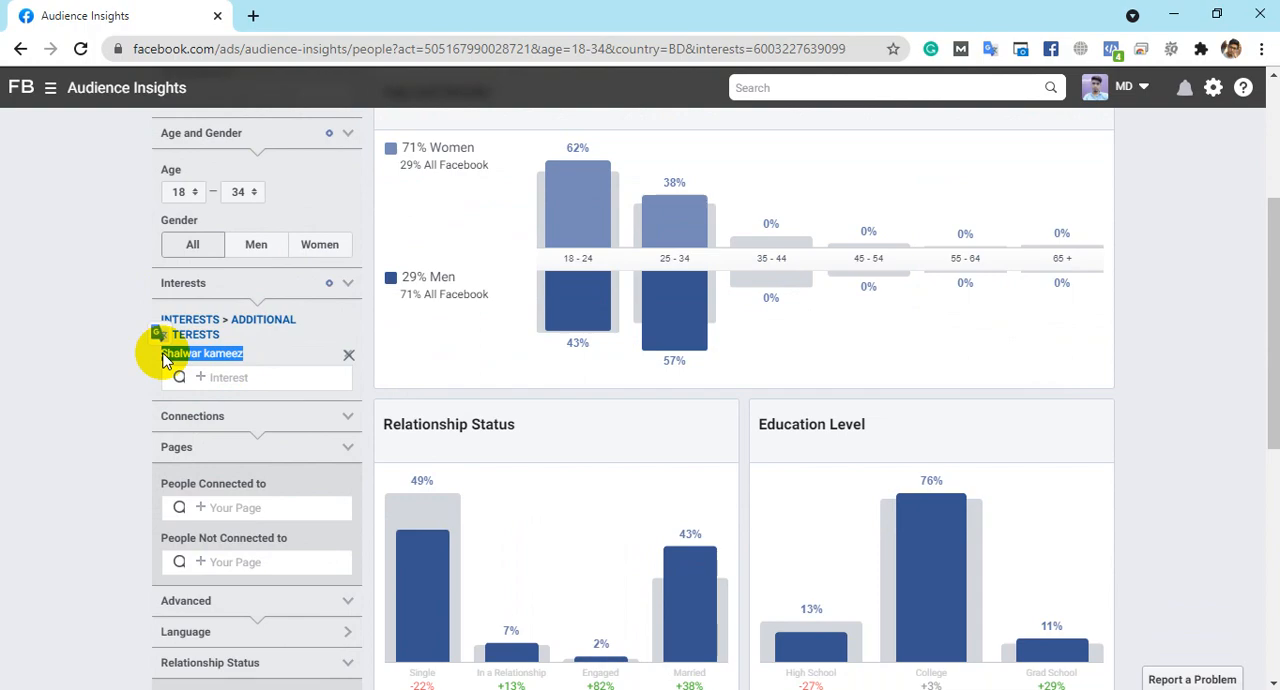
pyautogui.scroll(3, 243, 214)
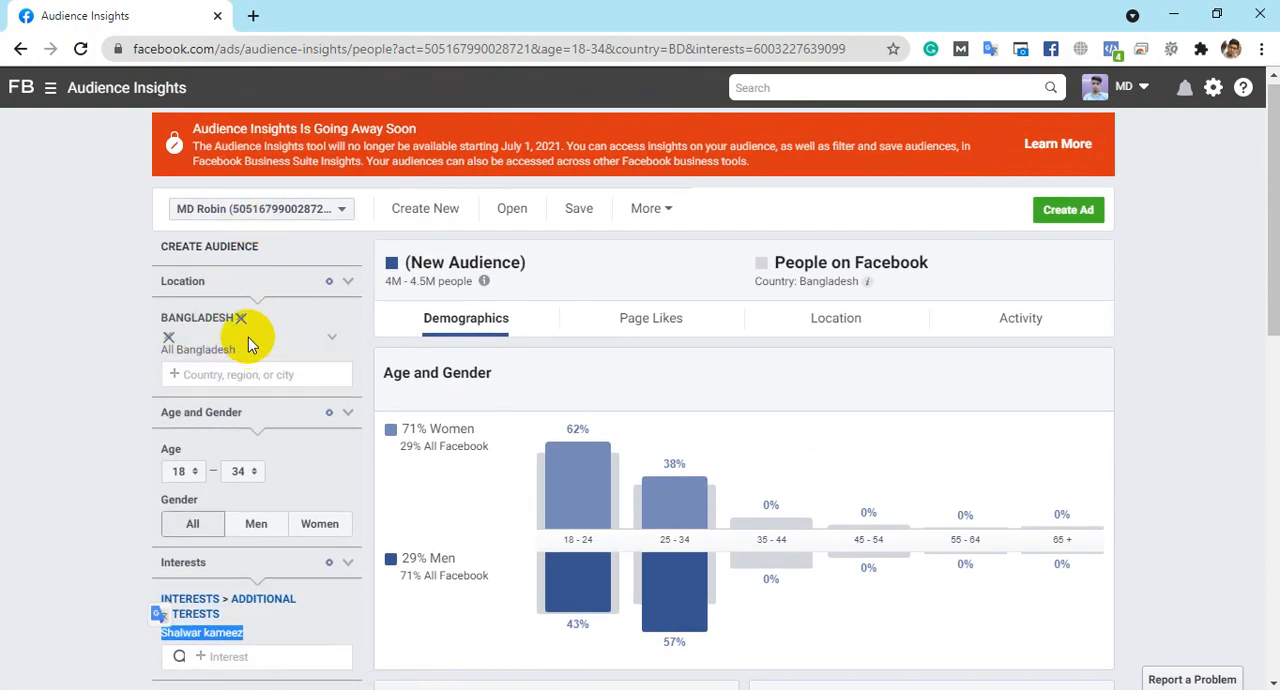
pyautogui.scroll(-3, 249, 337)
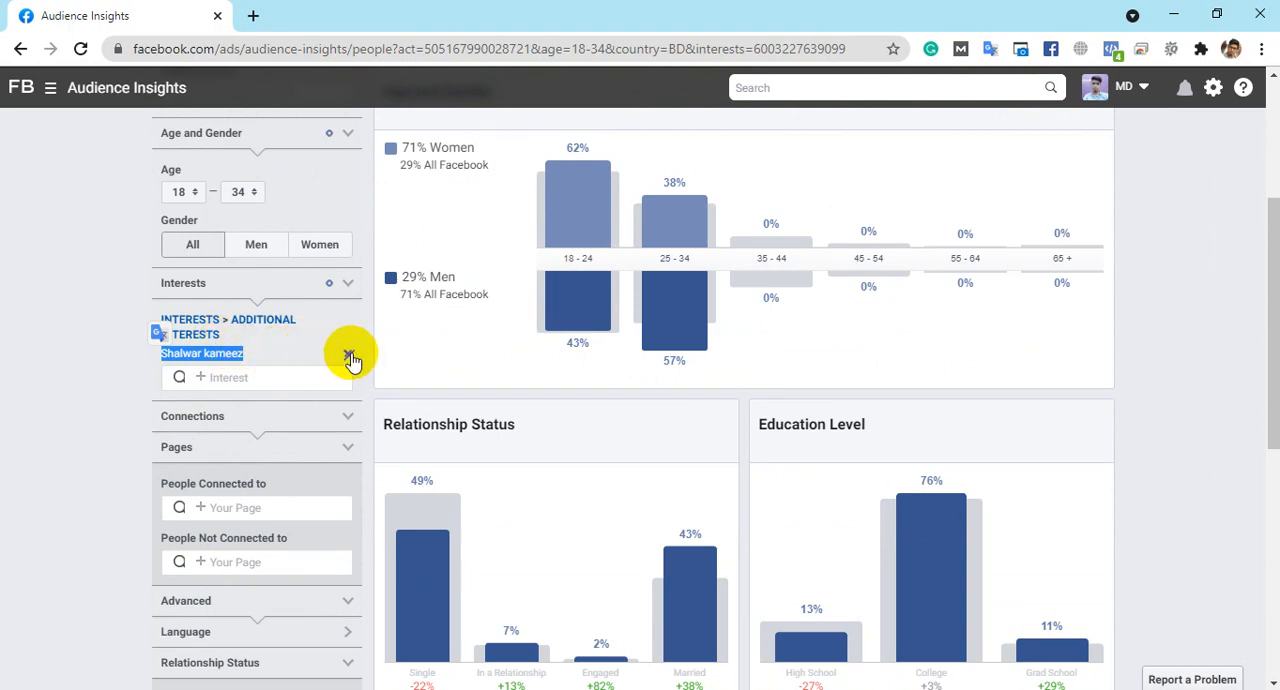
pyautogui.click(350, 358)
# - Add Digital marketing as the audience's interest
pyautogui.click(243, 326)
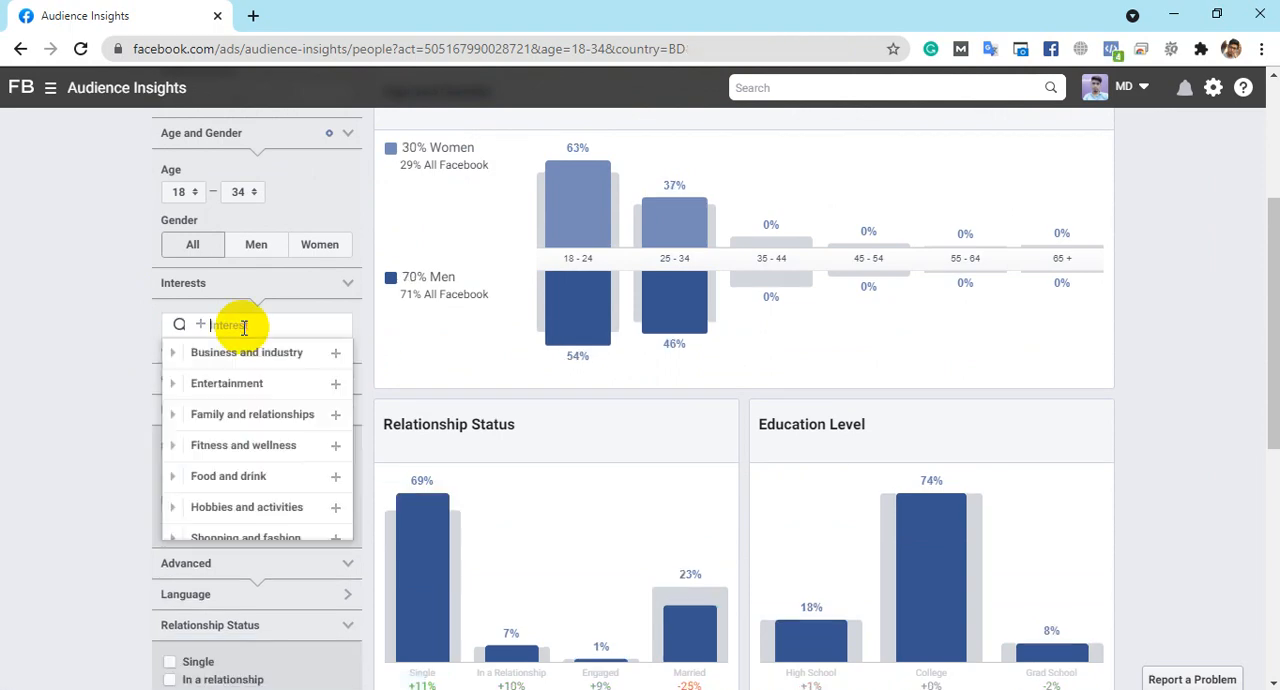
pyautogui.write('Digia')
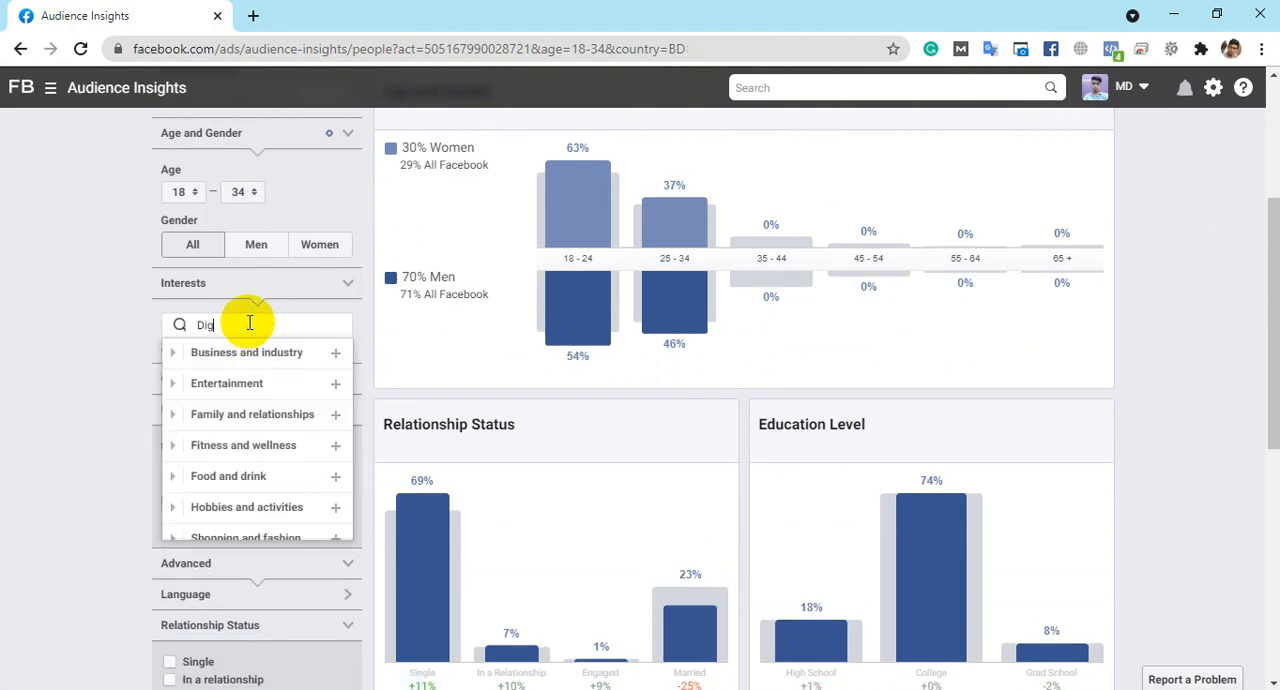
pyautogui.press('BackSpace')
pyautogui.press('BackSpace')
pyautogui.write('ital m')
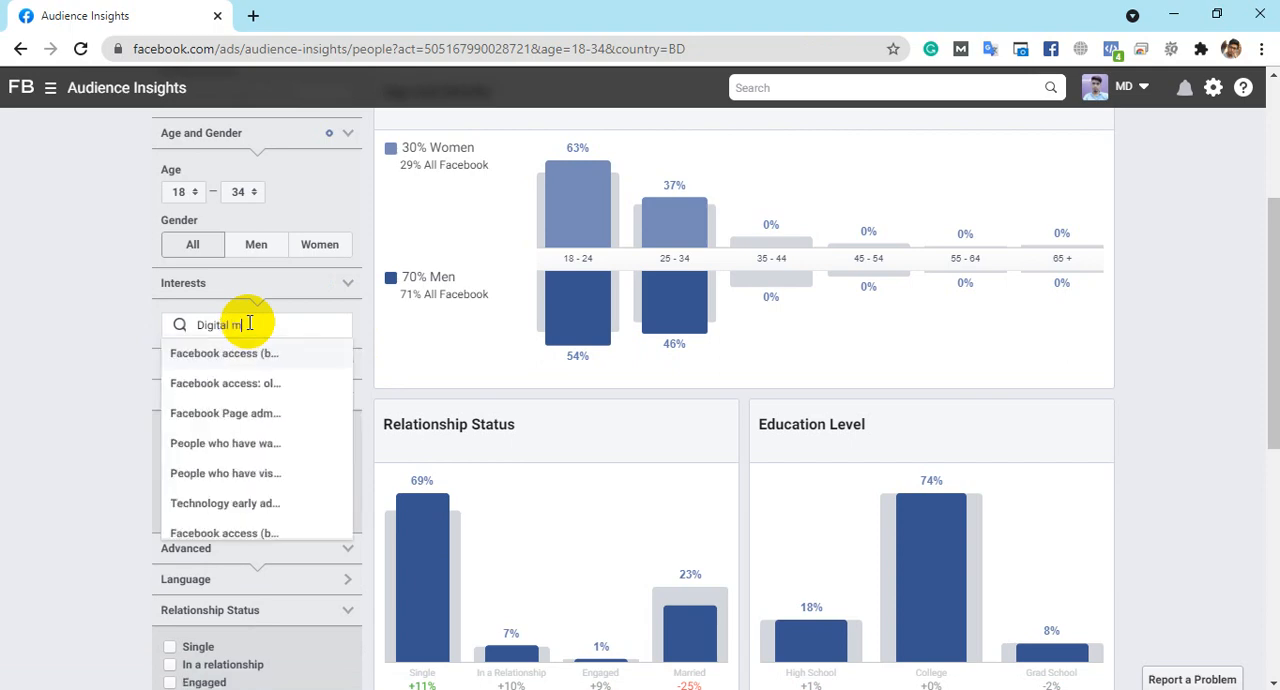
pyautogui.write('arketing')
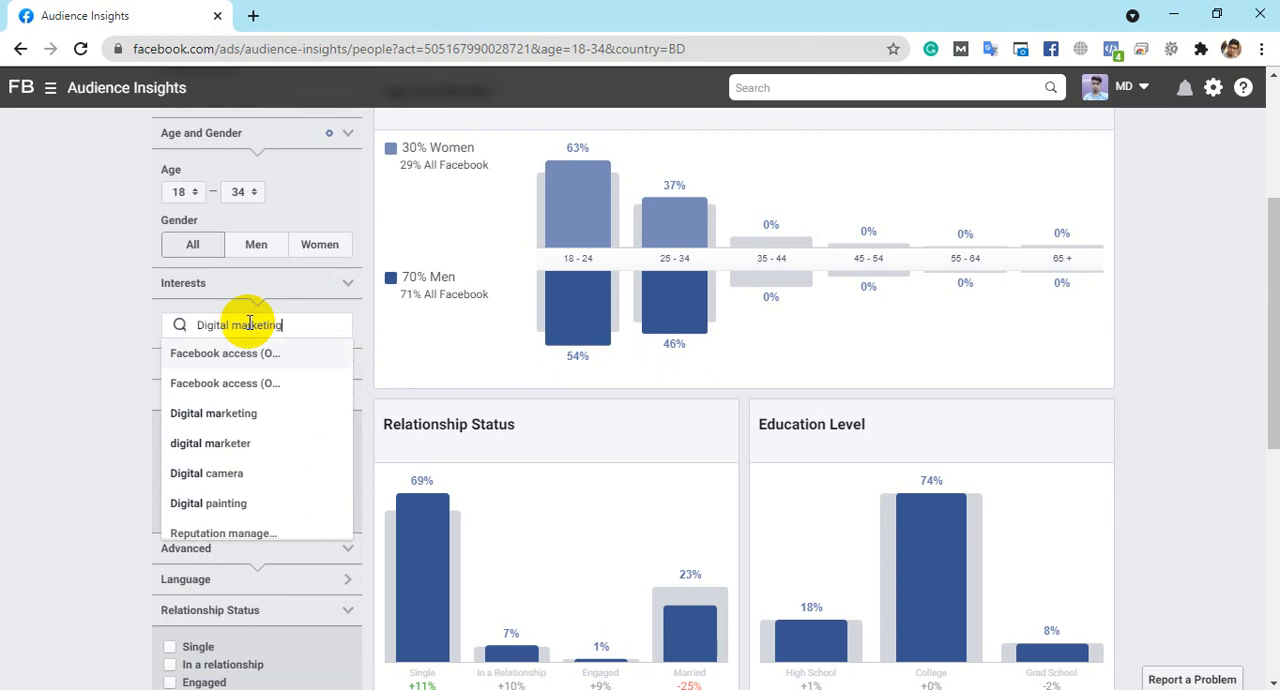
pyautogui.click(214, 360)
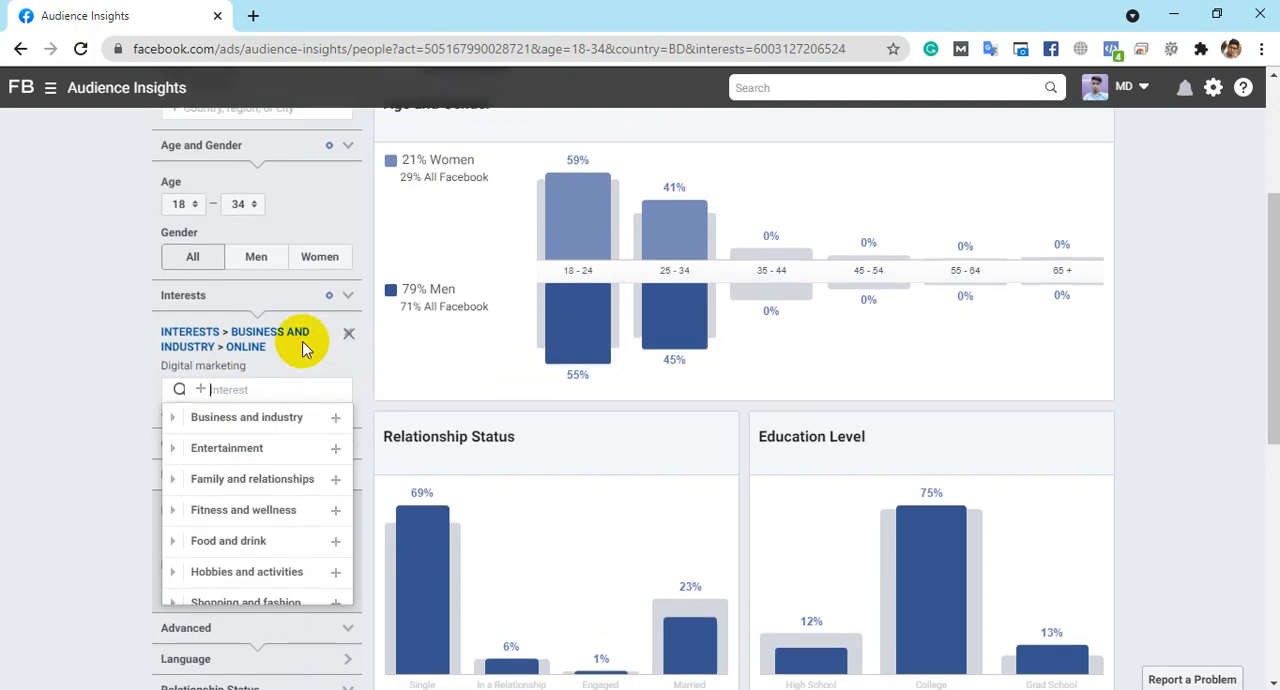
# - Check the estimated audience size and the Age and Gender chart for the Digital marketing audience
pyautogui.scroll(3, 305, 345)
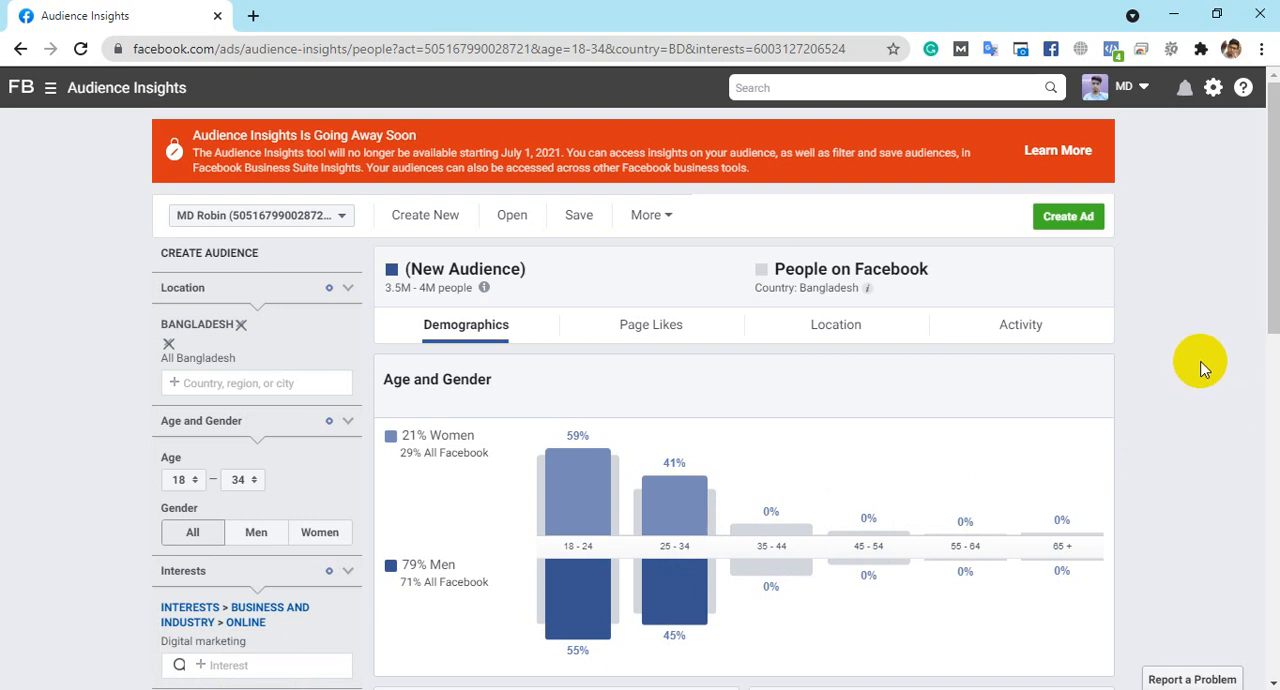
pyautogui.scroll(-1, 1197, 366)
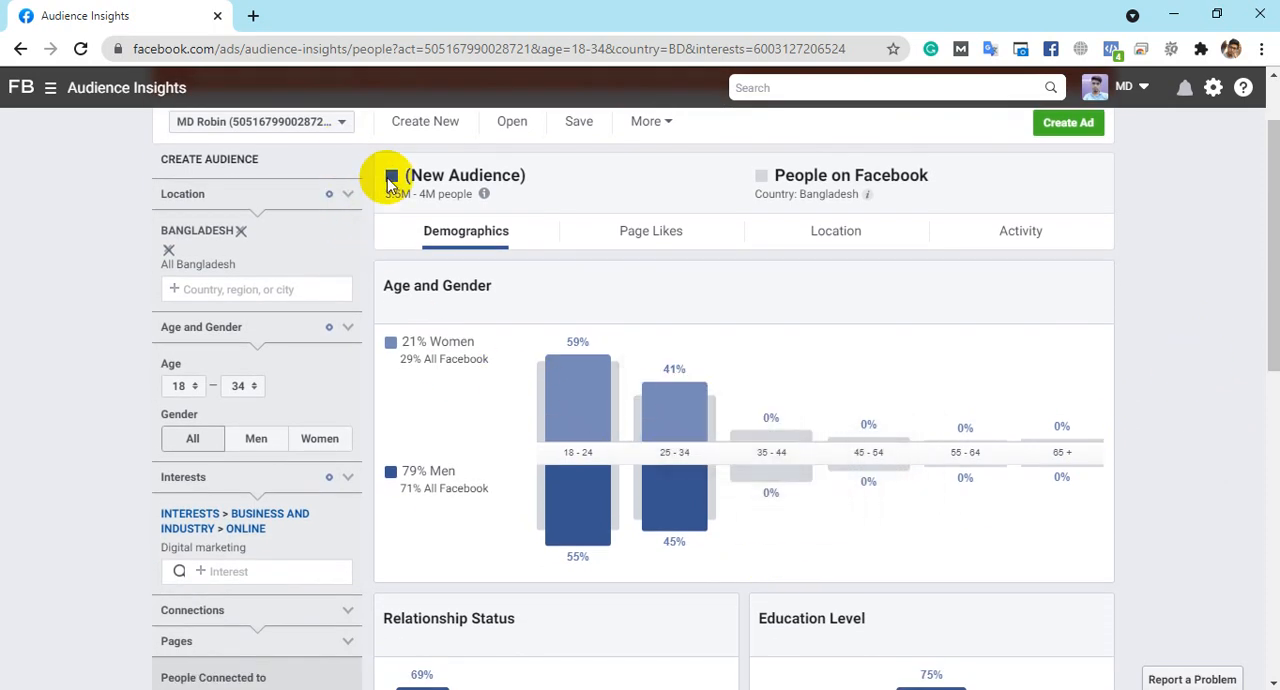
pyautogui.moveTo(388, 192); pyautogui.dragTo(465, 207)
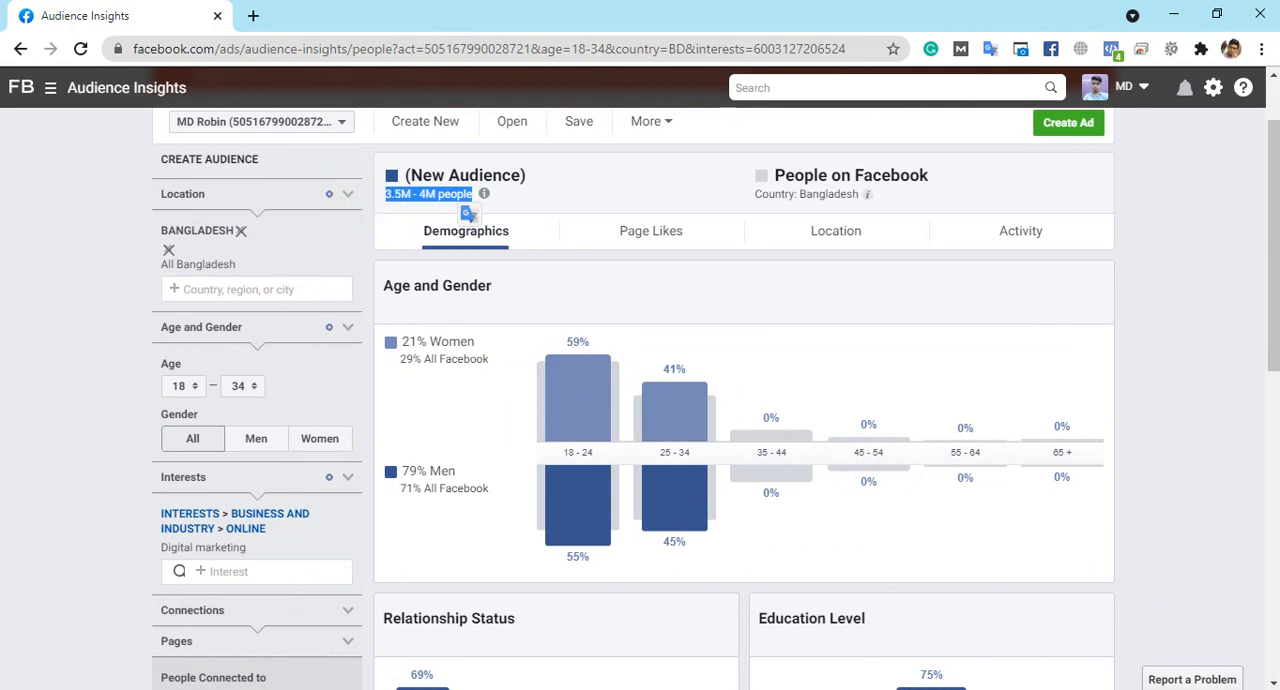
pyautogui.click(1178, 236)
pyautogui.scroll(-2, 1180, 236)
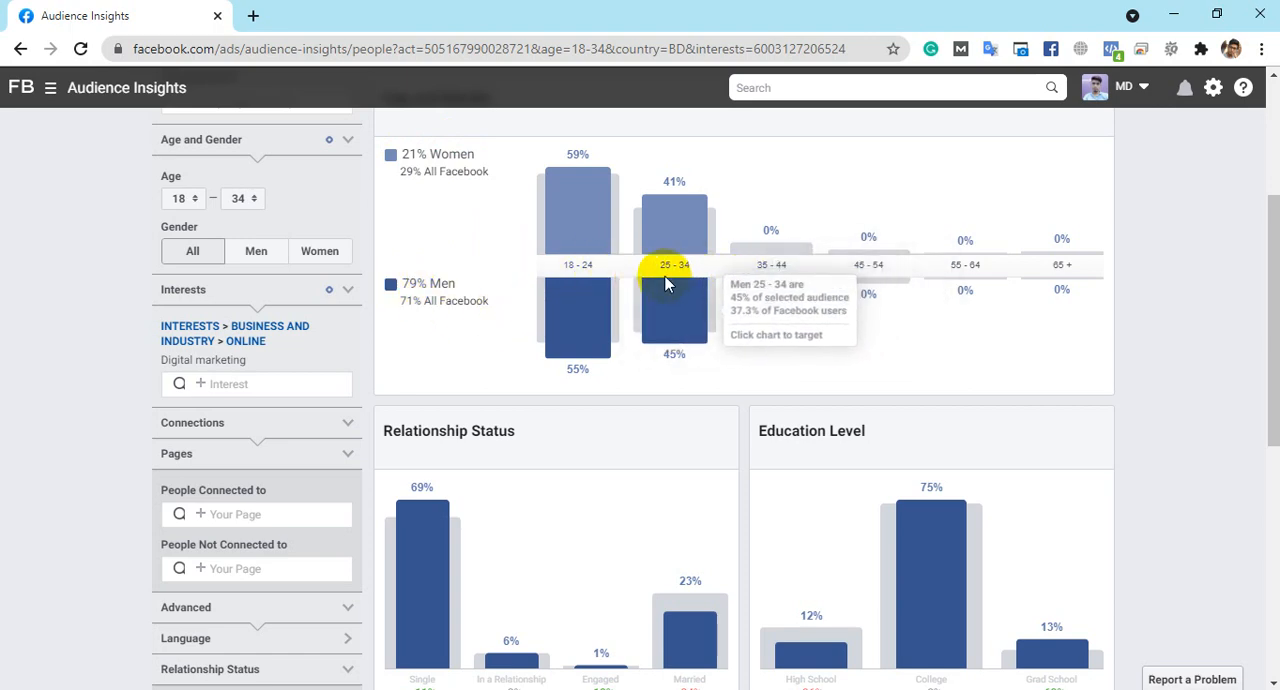
# - Examine the Relationship Status, Education Level and Job Title breakdowns of the Digital marketing audience
pyautogui.scroll(-1, 663, 251)
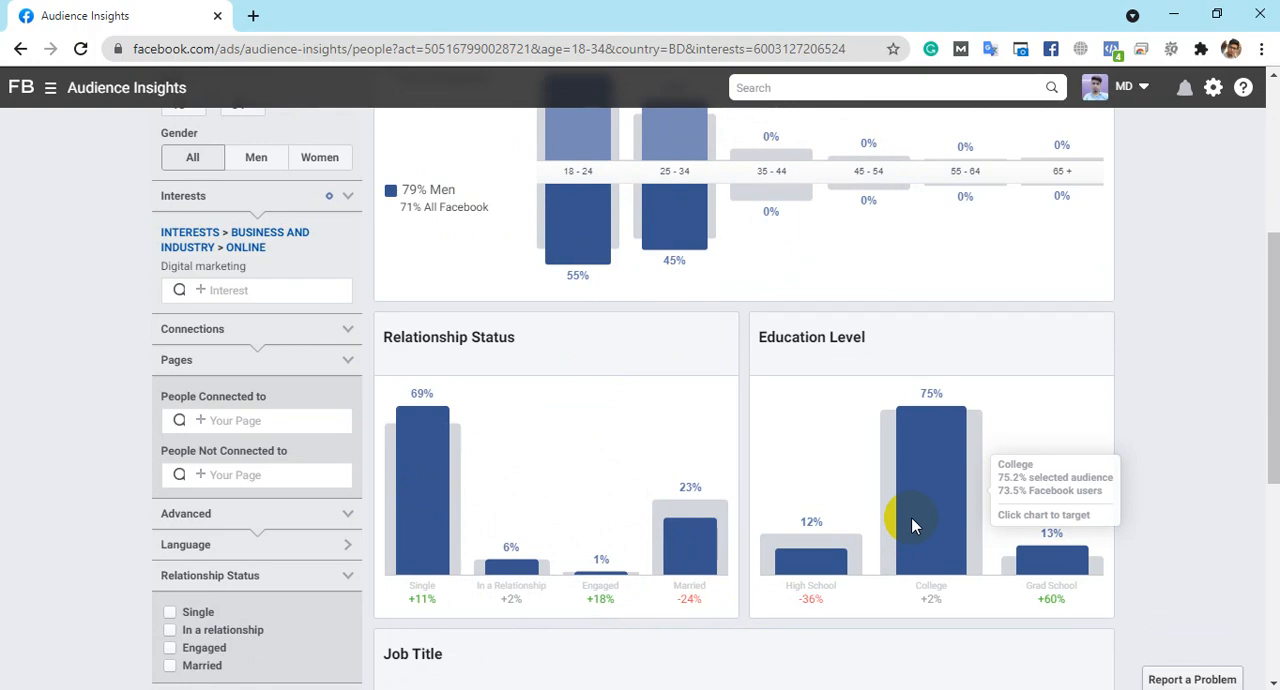
pyautogui.scroll(-3, 855, 527)
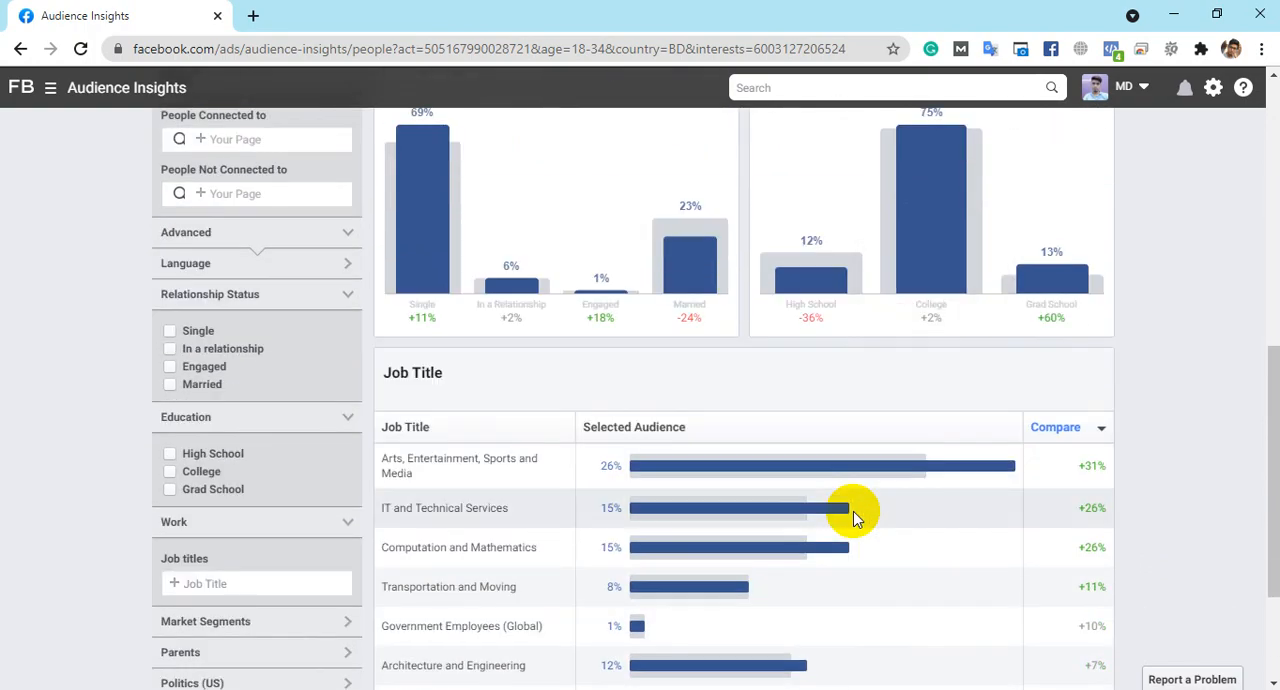
pyautogui.scroll(-2, 700, 440)
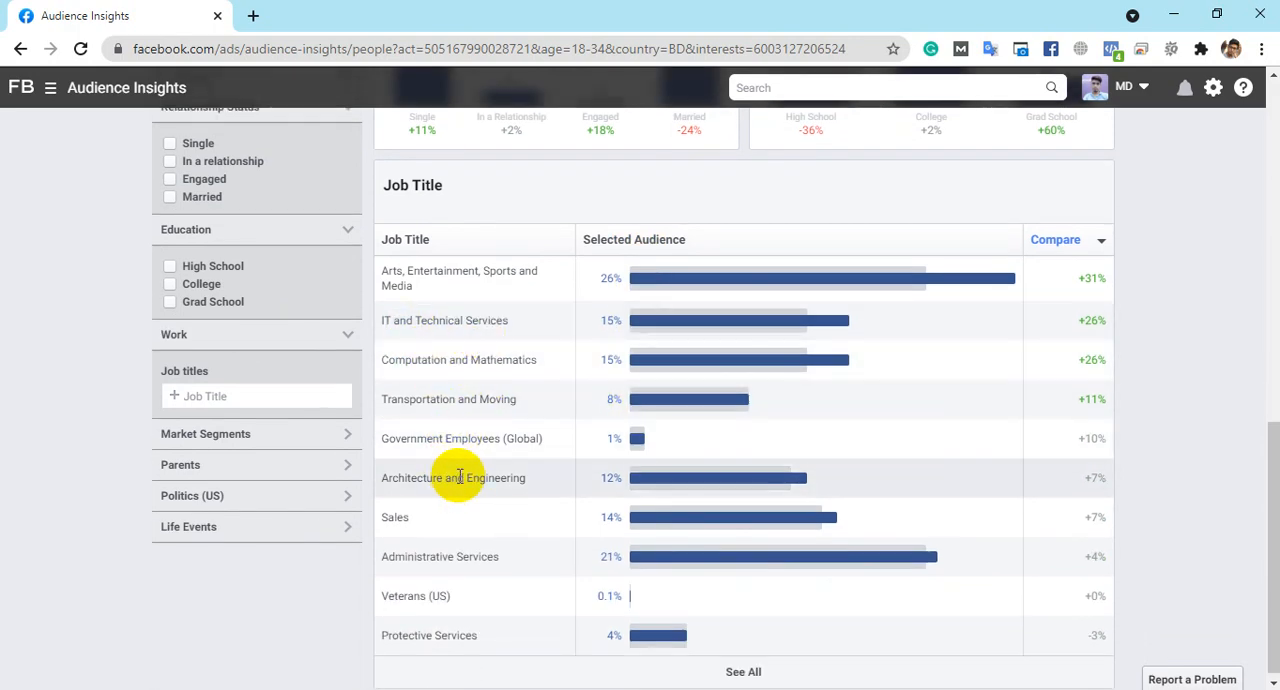
pyautogui.scroll(-1, 474, 472)
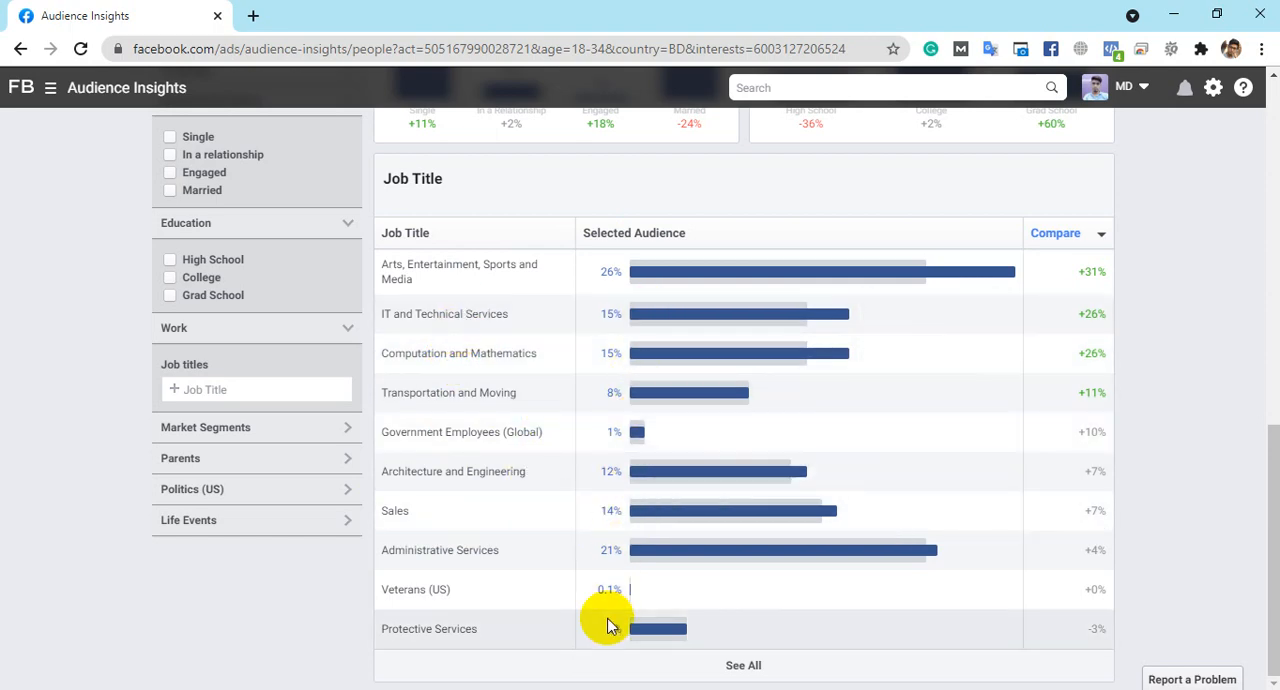
pyautogui.scroll(1, 790, 605)
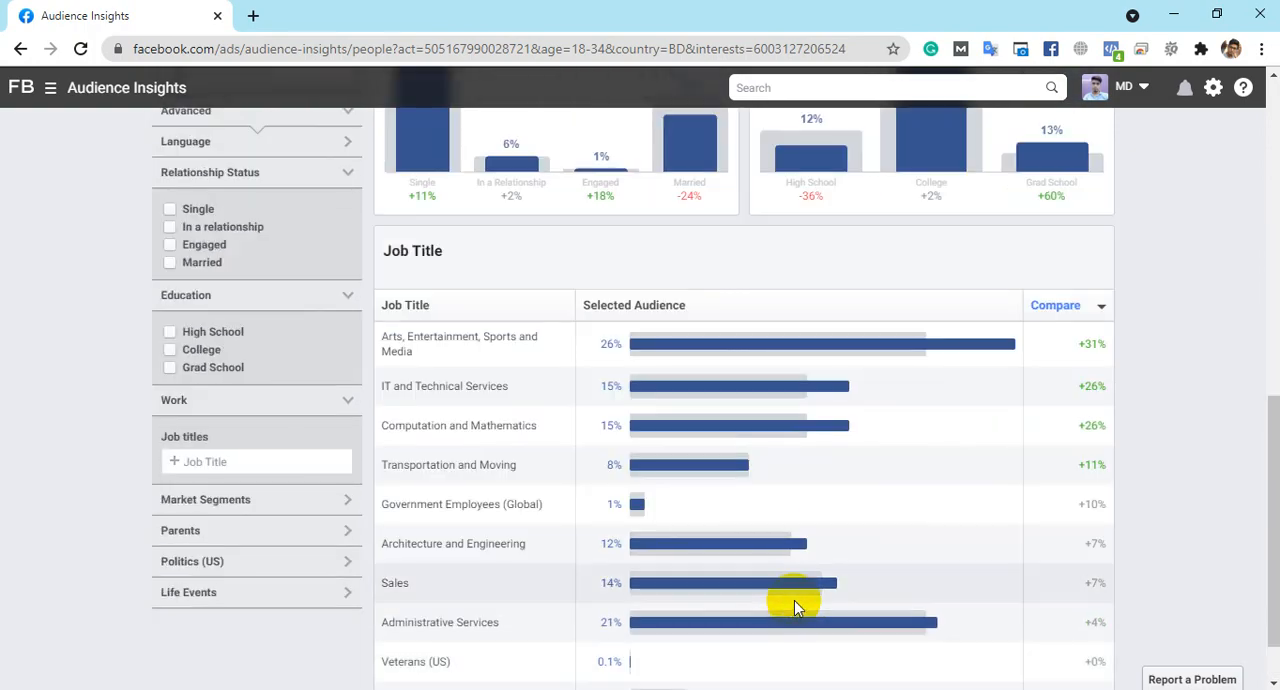
pyautogui.scroll(-1, 790, 600)
pyautogui.scroll(3, 792, 597)
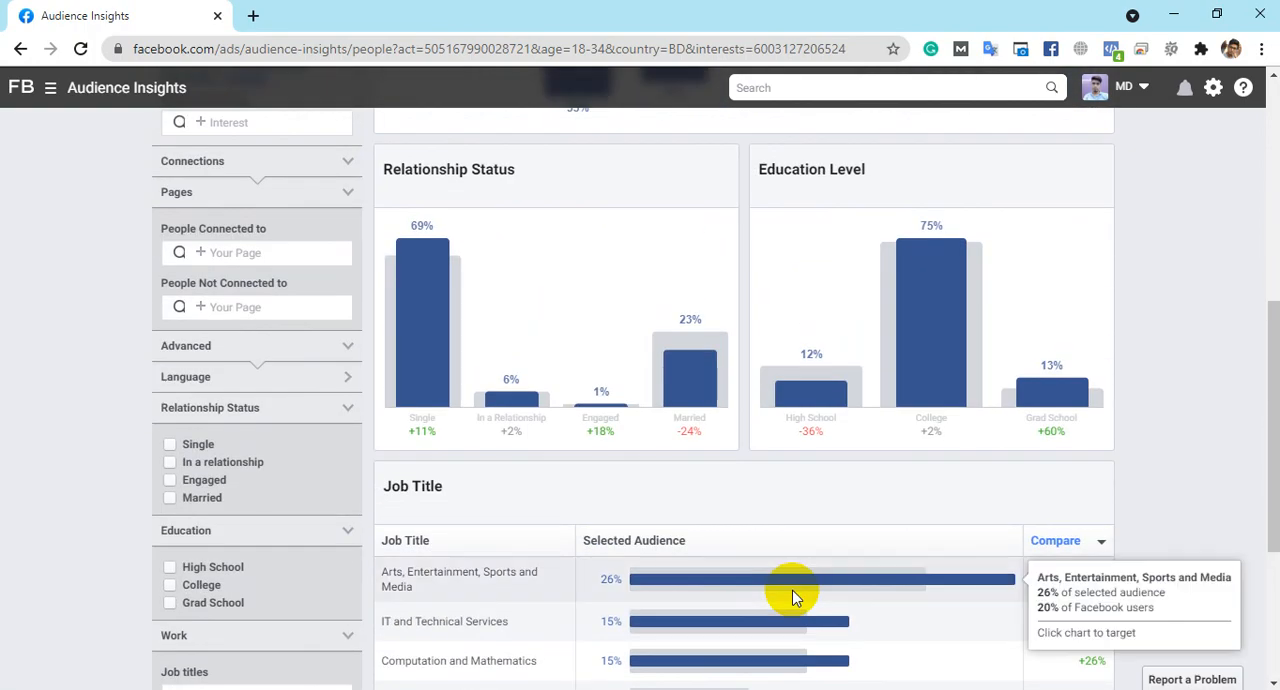
pyautogui.scroll(-2, 794, 597)
pyautogui.scroll(10, 1086, 564)
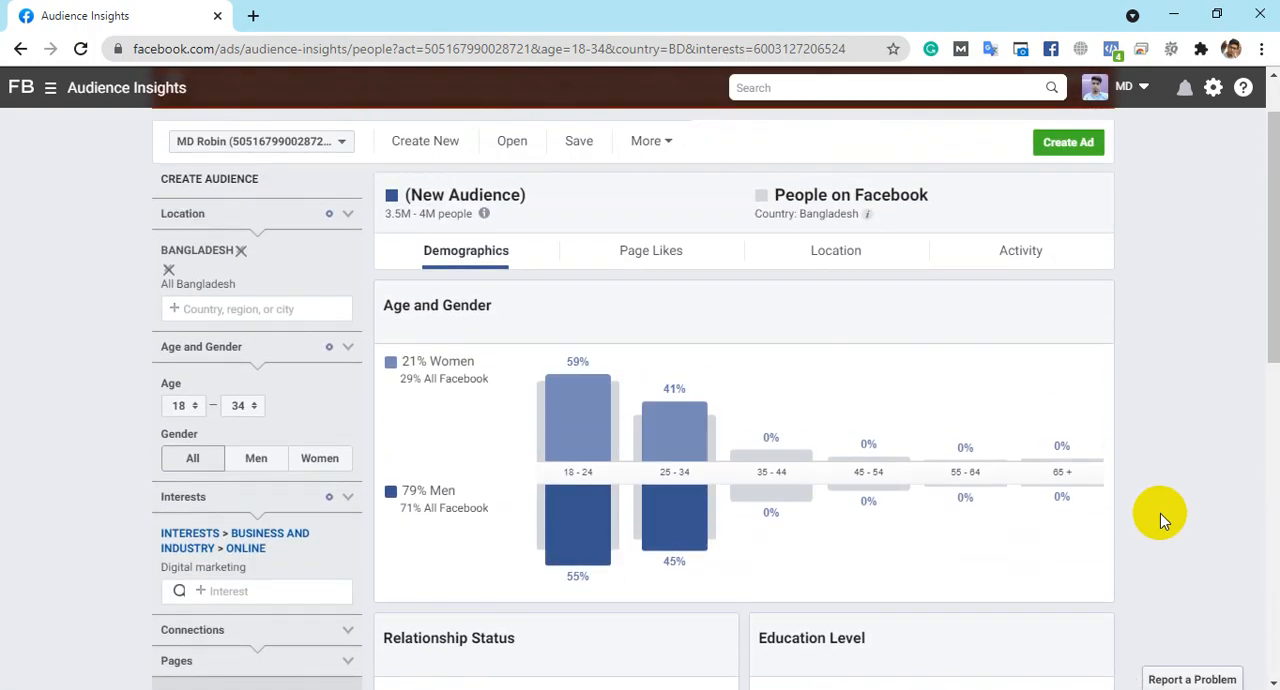
# - Open the Page Likes insights for the Digital marketing audience
pyautogui.click(707, 260)
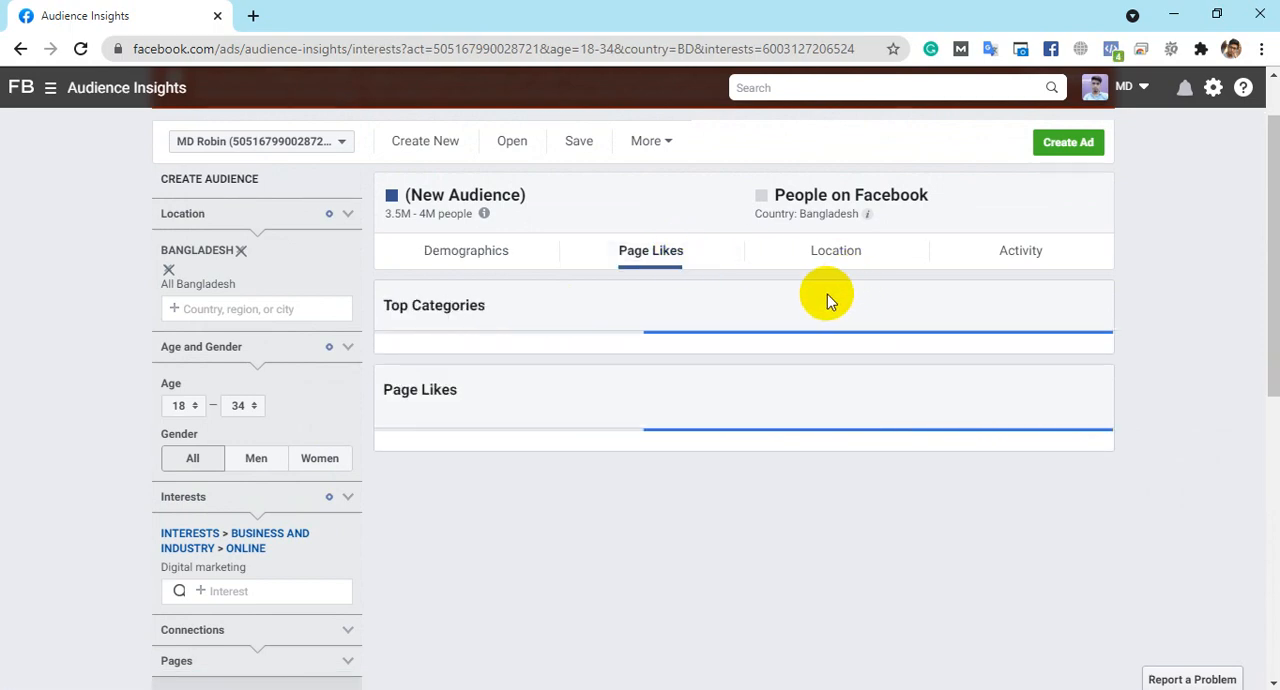
pyautogui.scroll(-2, 827, 297)
pyautogui.scroll(2, 827, 294)
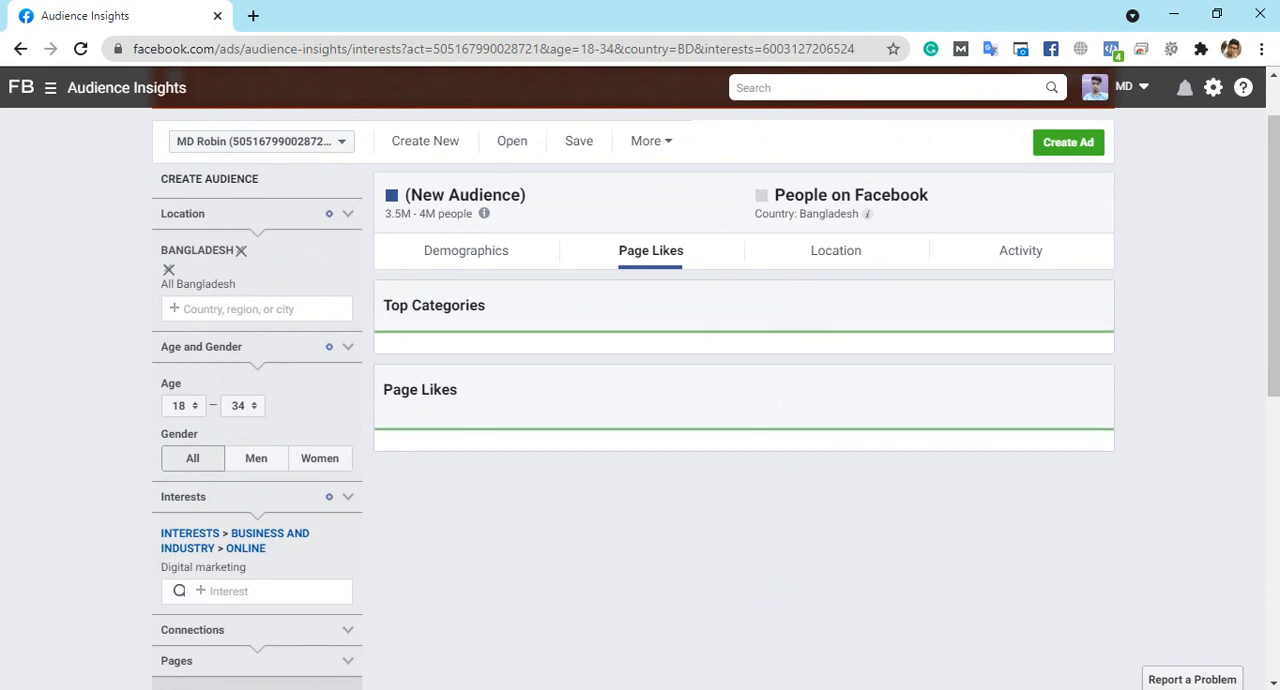
# - Review the top cities and top languages in the Location insights for the Digital marketing audience
pyautogui.click(835, 251)
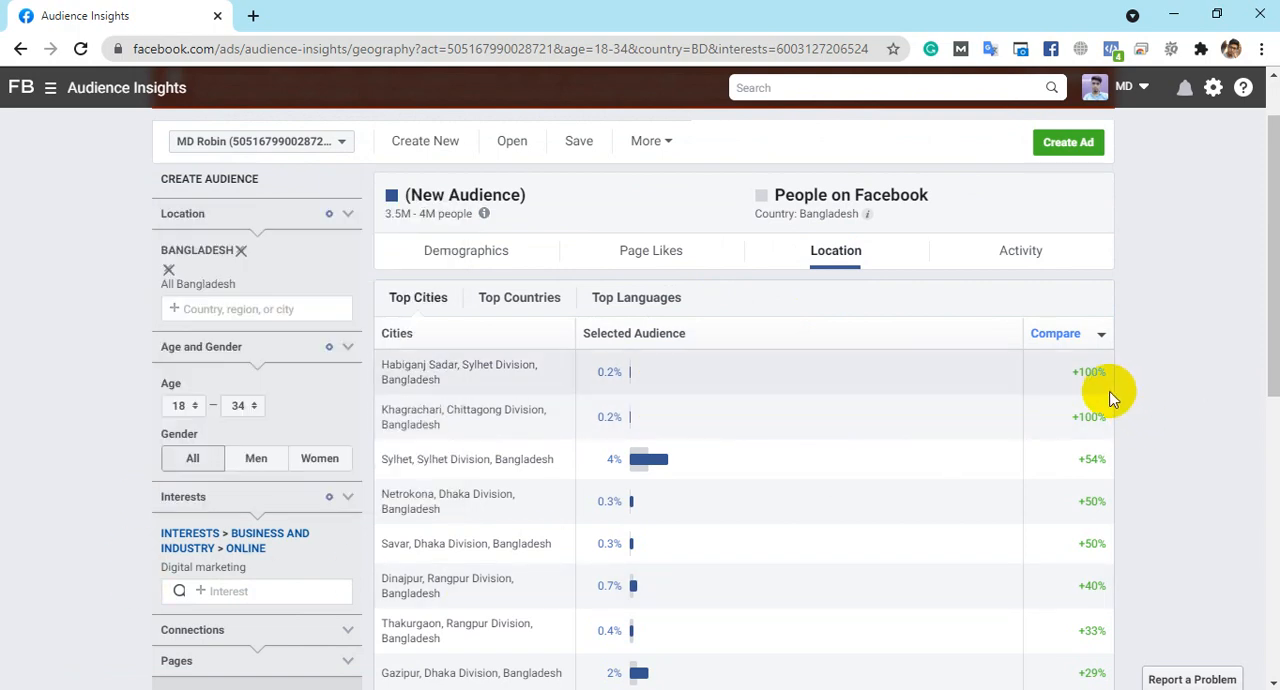
pyautogui.scroll(-1, 1110, 398)
pyautogui.scroll(-2, 1110, 398)
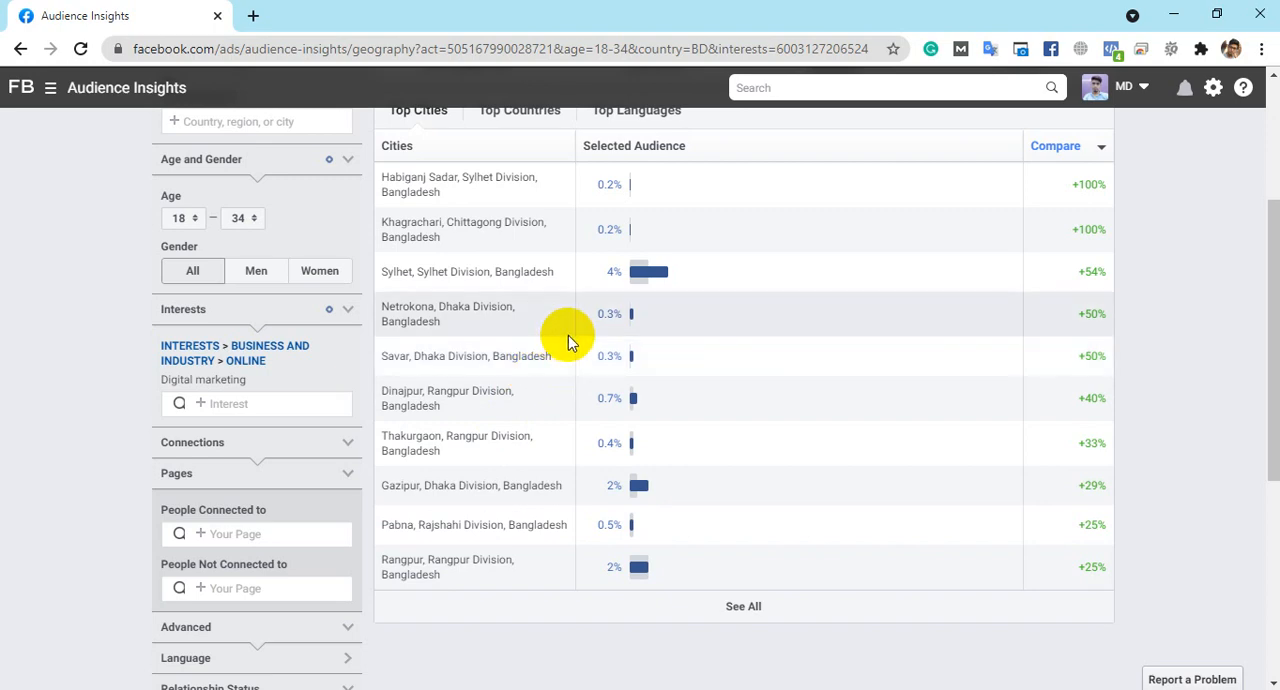
pyautogui.scroll(1, 568, 333)
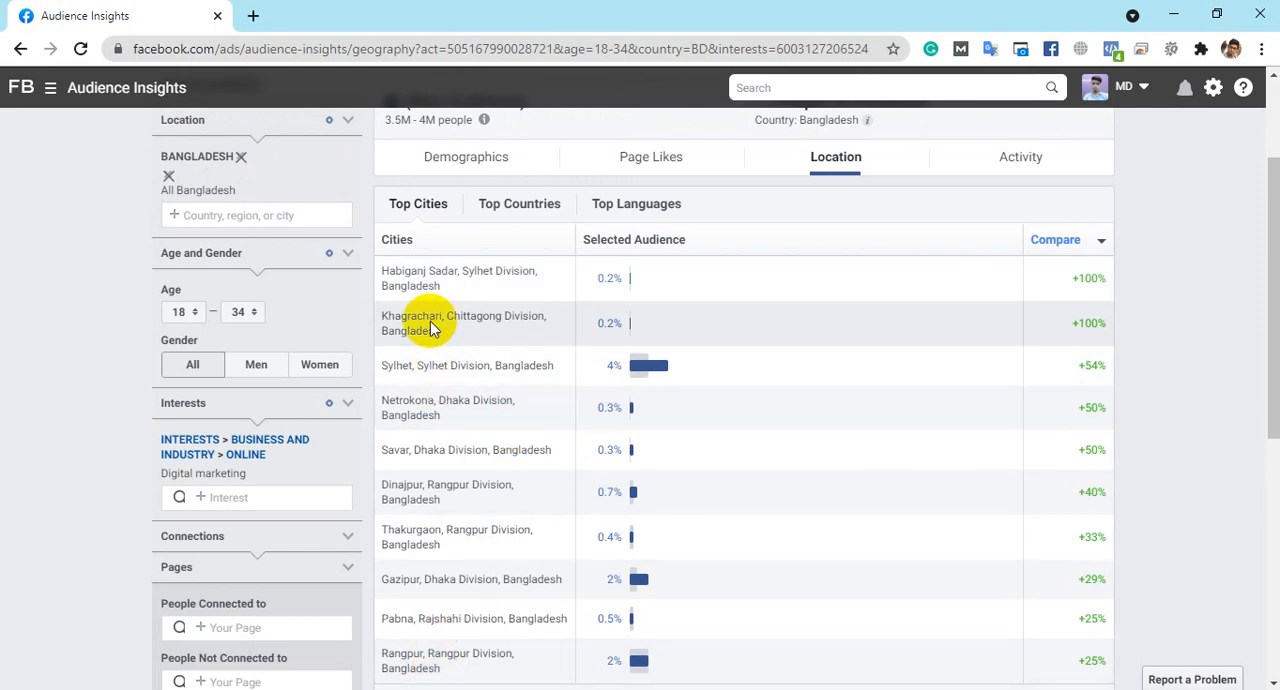
pyautogui.click(595, 213)
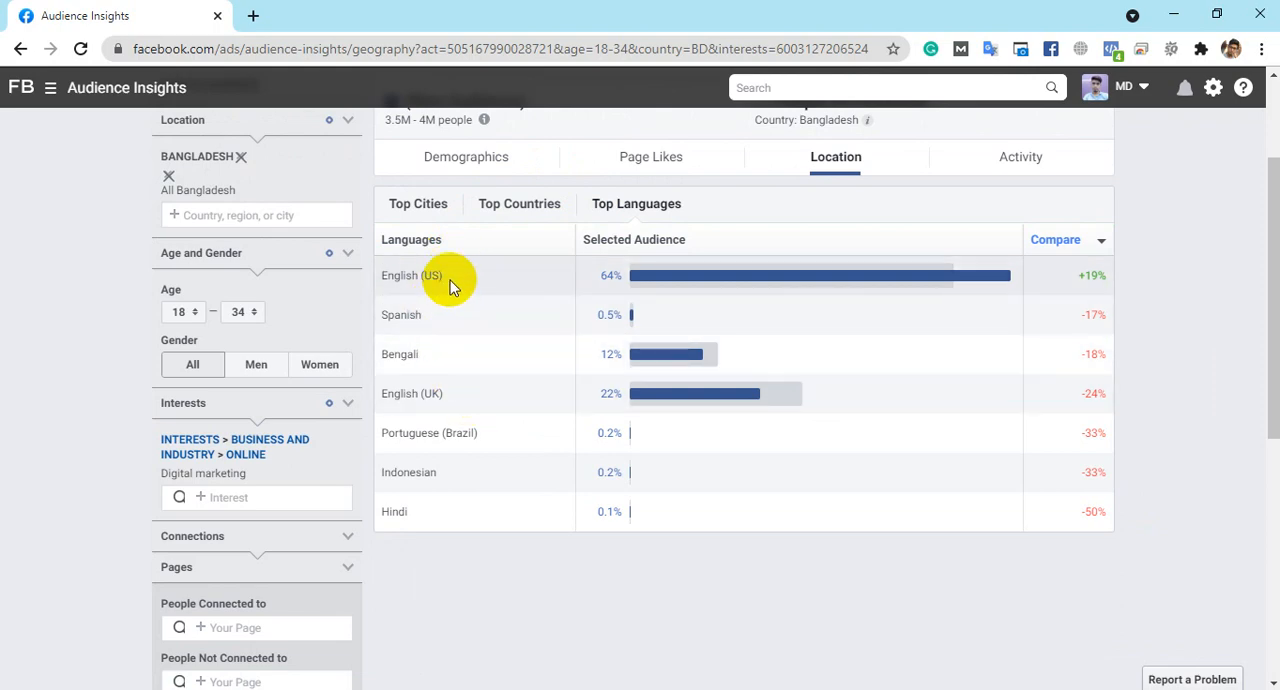
pyautogui.scroll(3, 1071, 329)
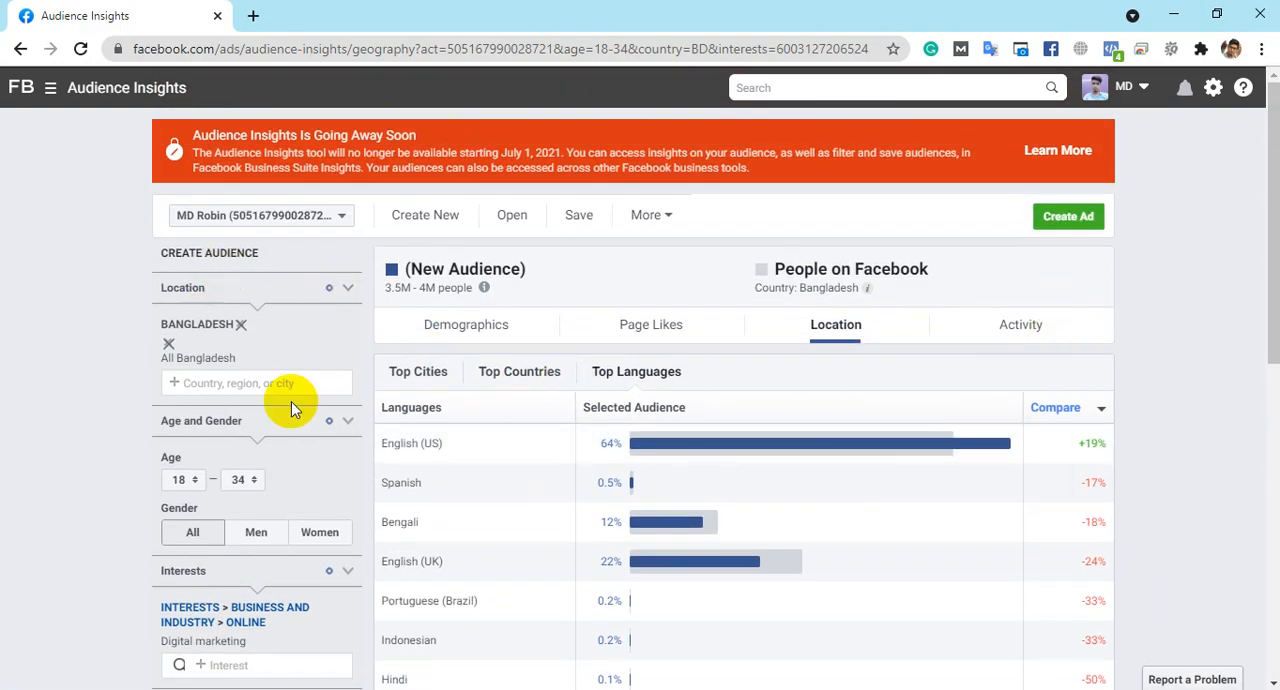
# - Look through the Advanced audience filters, including Relationship Status, Education and Work
pyautogui.scroll(-3, 271, 457)
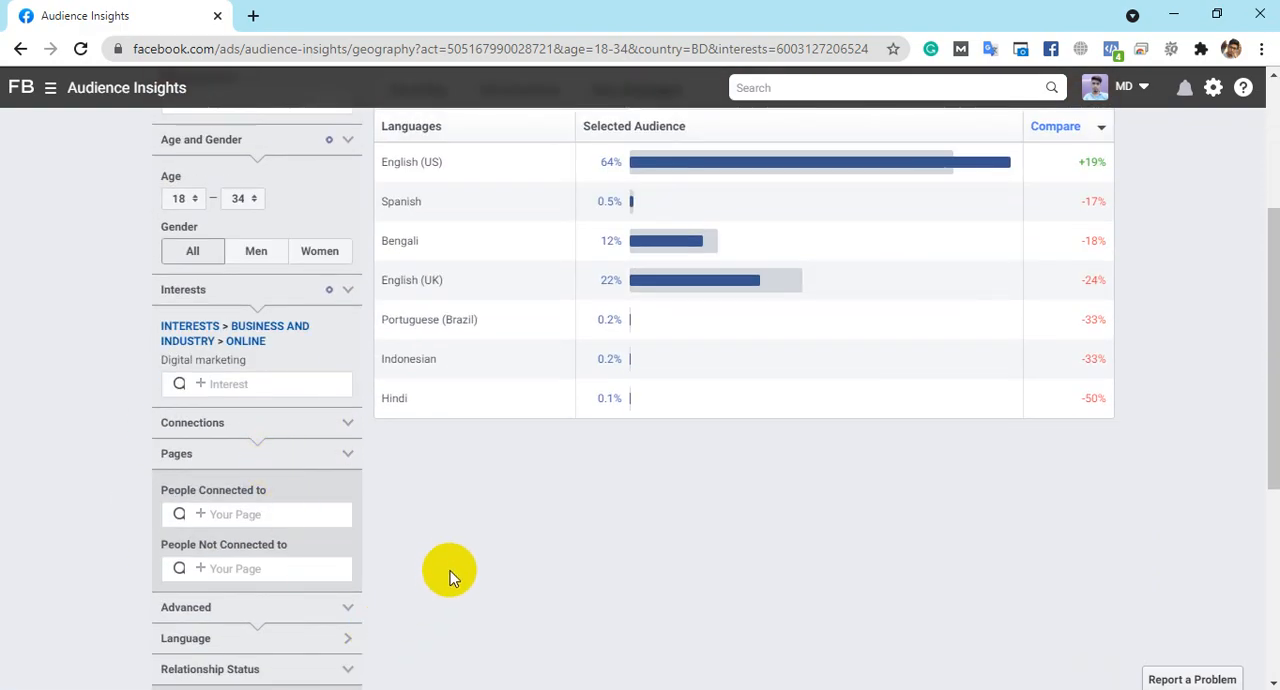
pyautogui.scroll(-1, 450, 572)
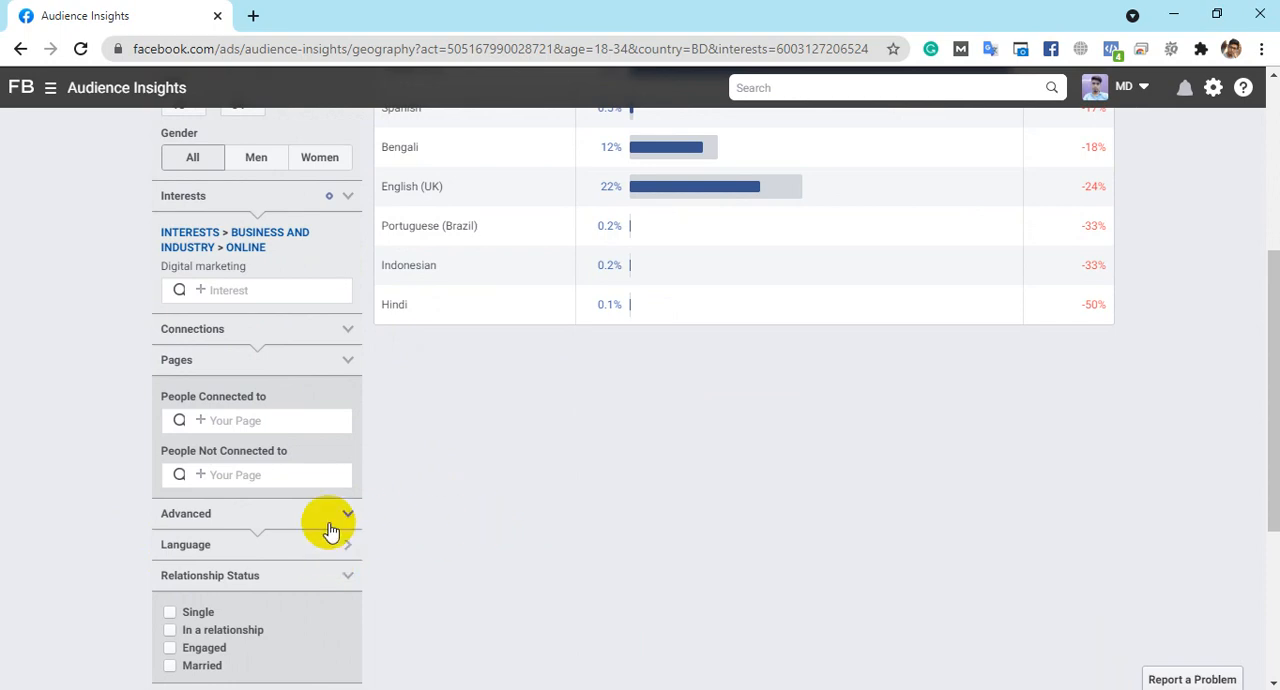
pyautogui.scroll(2, 350, 500)
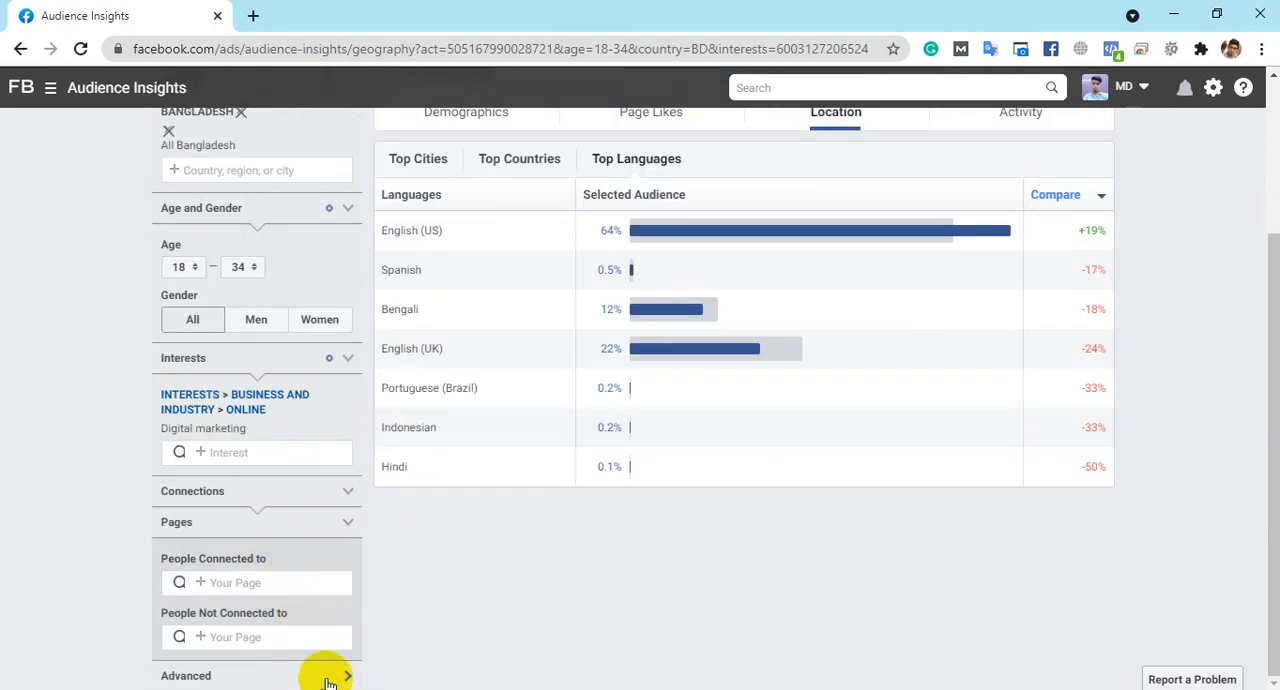
pyautogui.scroll(-2, 330, 670)
pyautogui.scroll(-4, 270, 490)
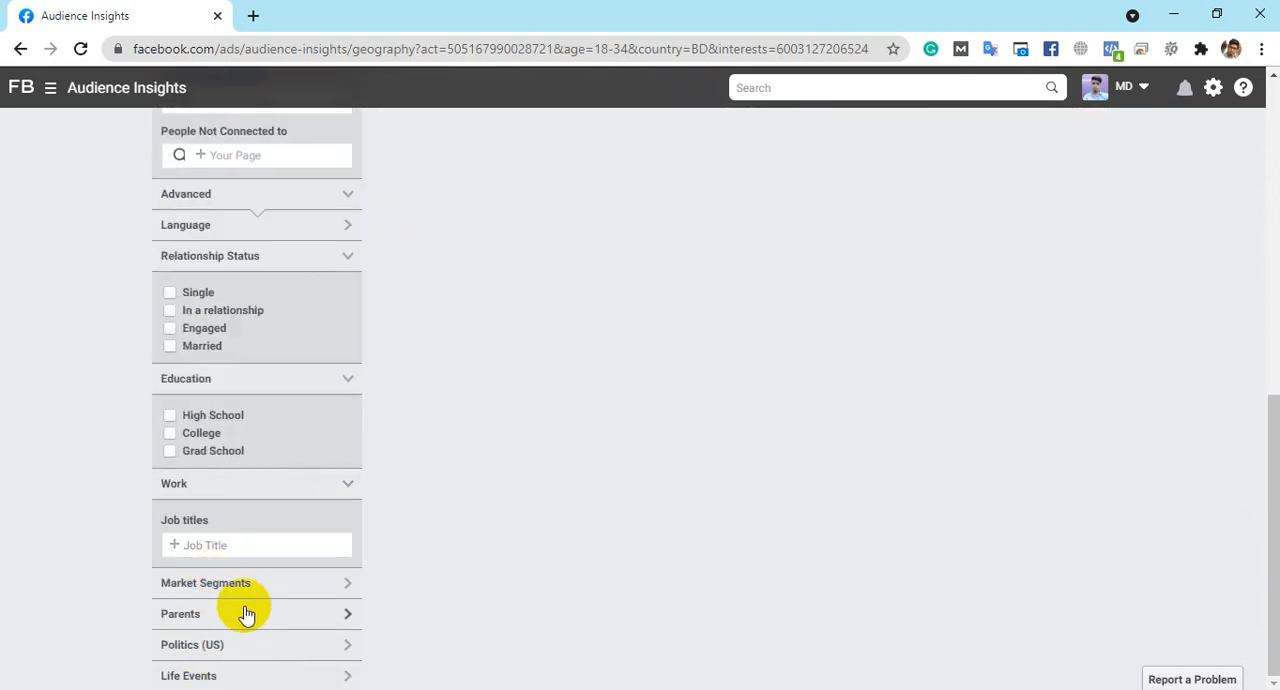
pyautogui.click(235, 500)
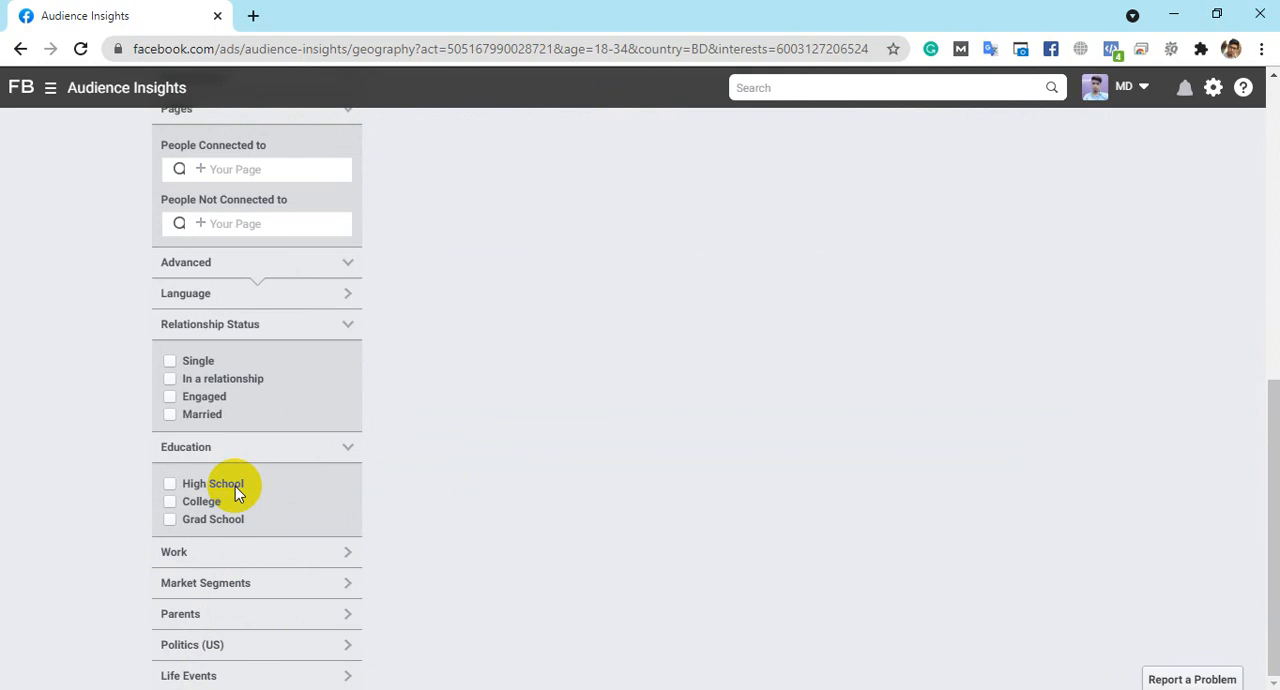
pyautogui.click(246, 554)
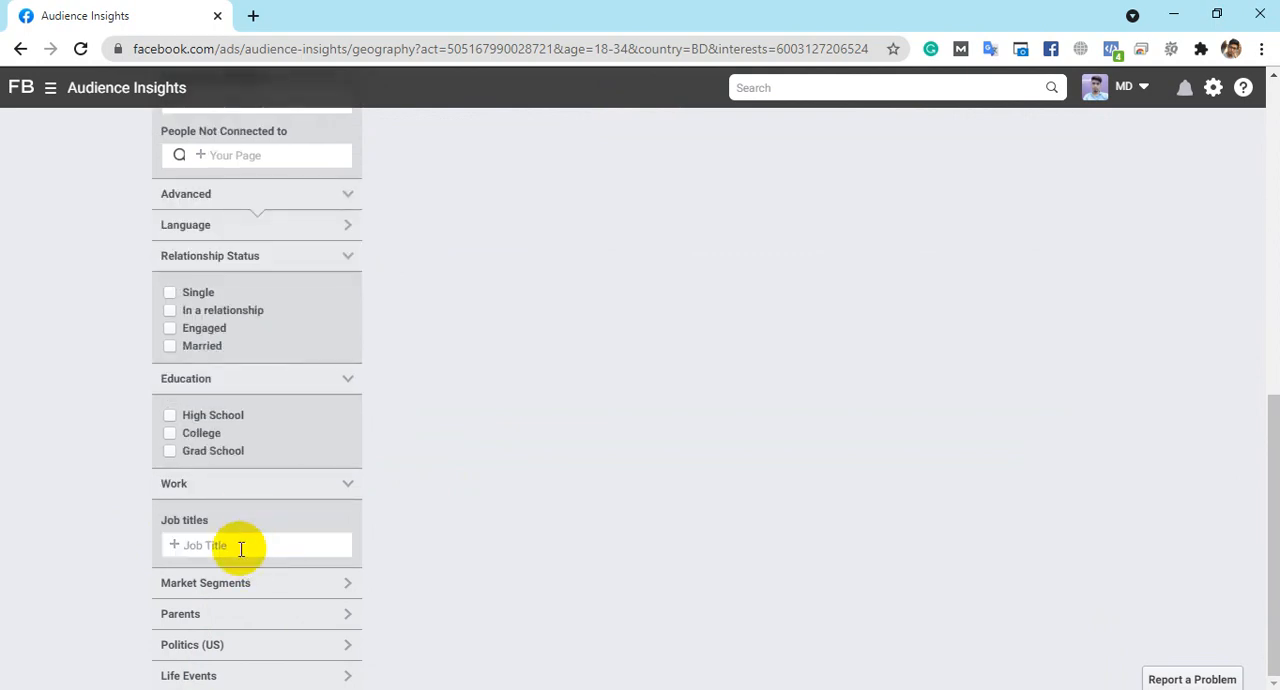
# - Narrow the audience to the job title Sales
pyautogui.click(239, 544)
pyautogui.scroll(1, 250, 500)
pyautogui.scroll(-1, 263, 583)
pyautogui.write('how')
pyautogui.write('Sa')
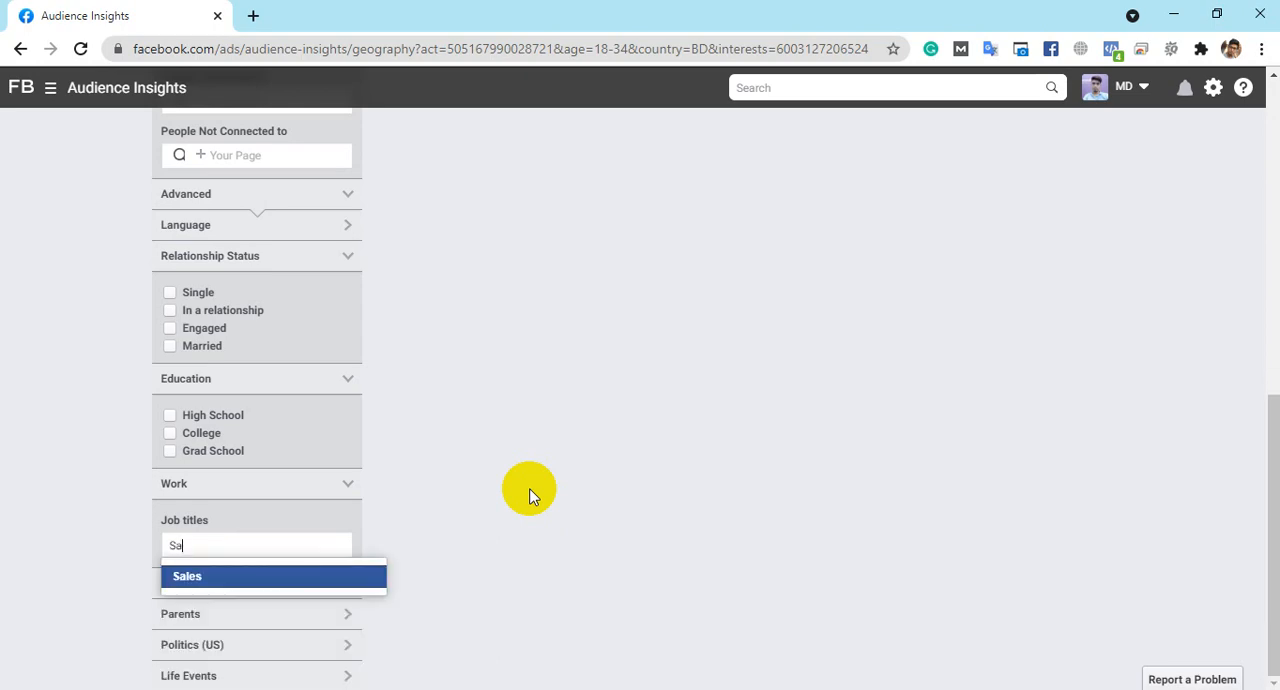
pyautogui.click(212, 580)
# - Open the Demographics insights for the Digital marketing audience with the Sales job title and review its size and gender split
pyautogui.scroll(10, 703, 524)
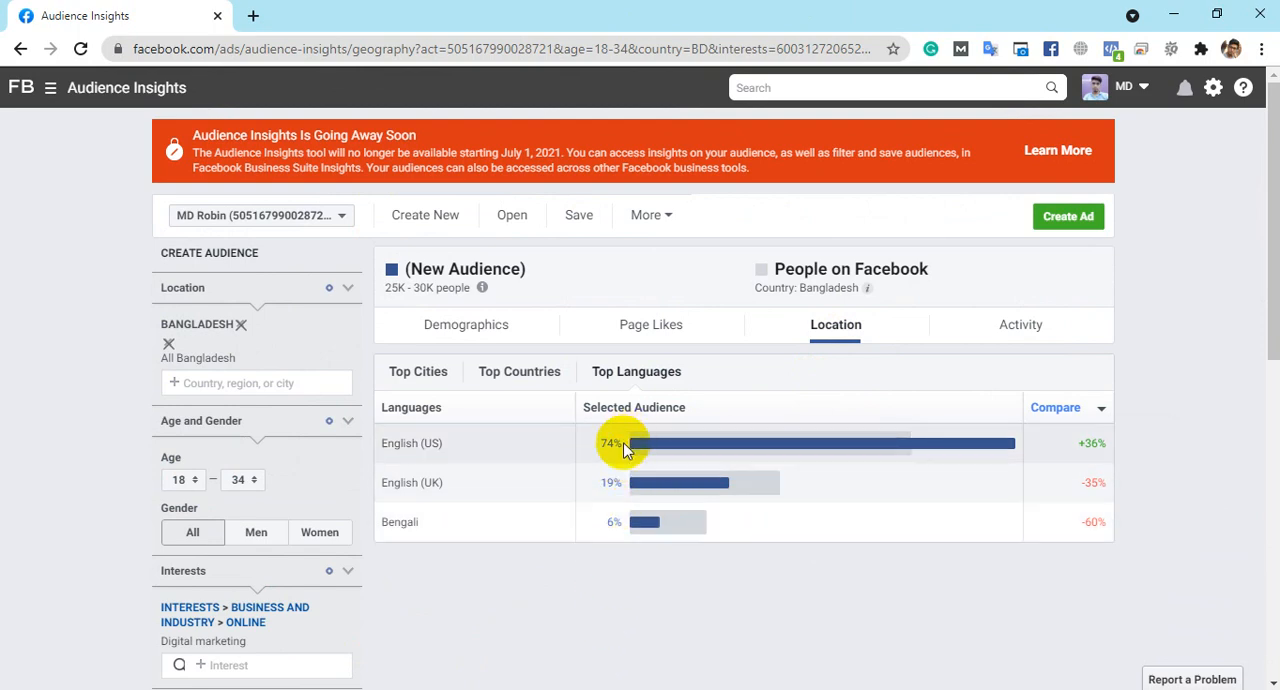
pyautogui.click(500, 326)
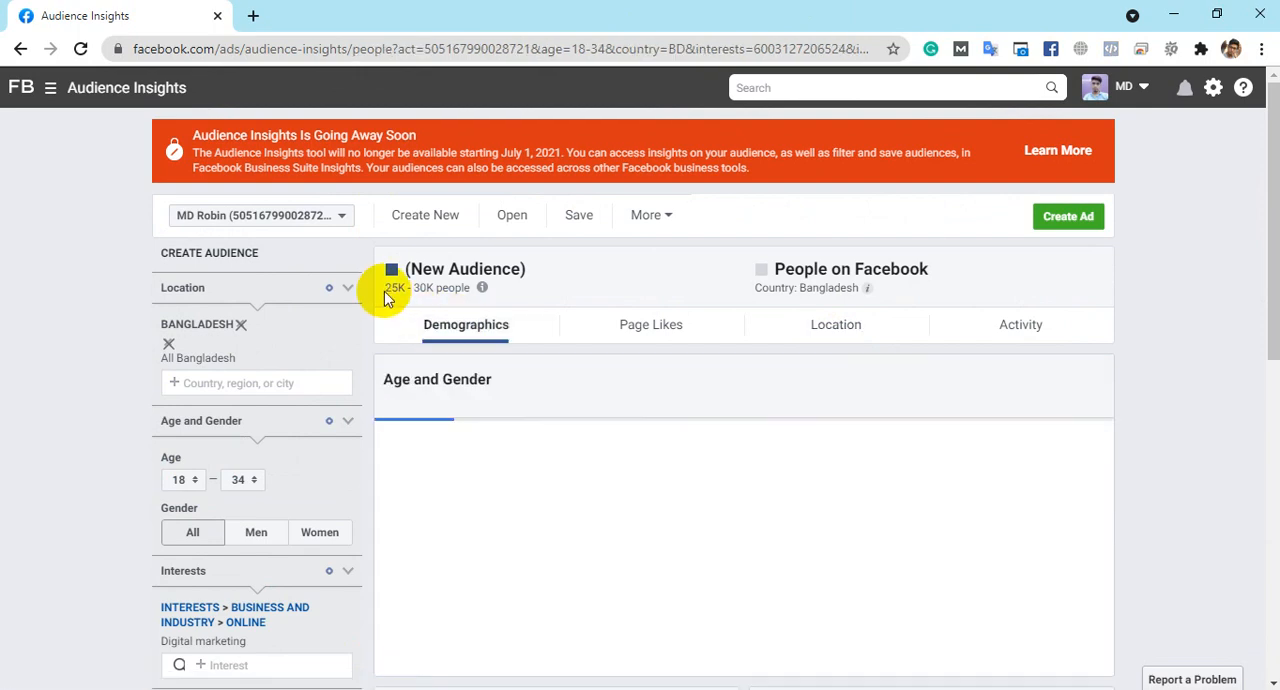
pyautogui.moveTo(385, 288); pyautogui.dragTo(466, 290)
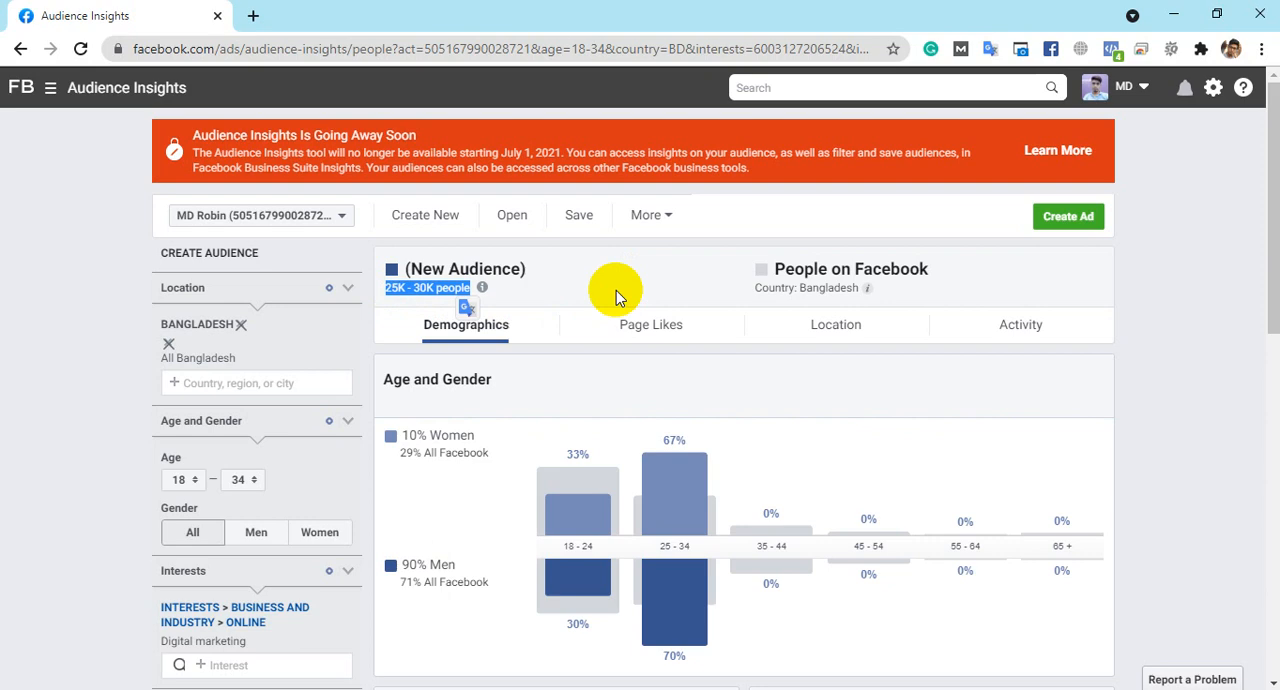
pyautogui.scroll(-2, 616, 290)
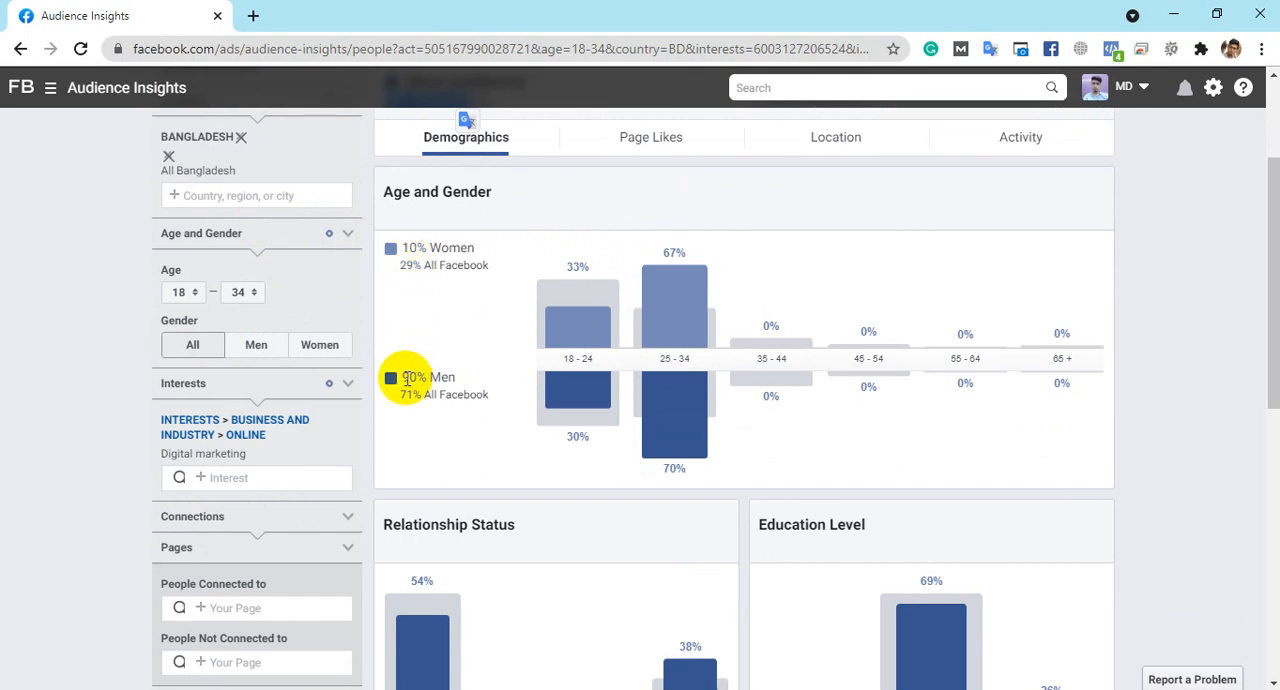
pyautogui.moveTo(366, 375); pyautogui.dragTo(492, 250)
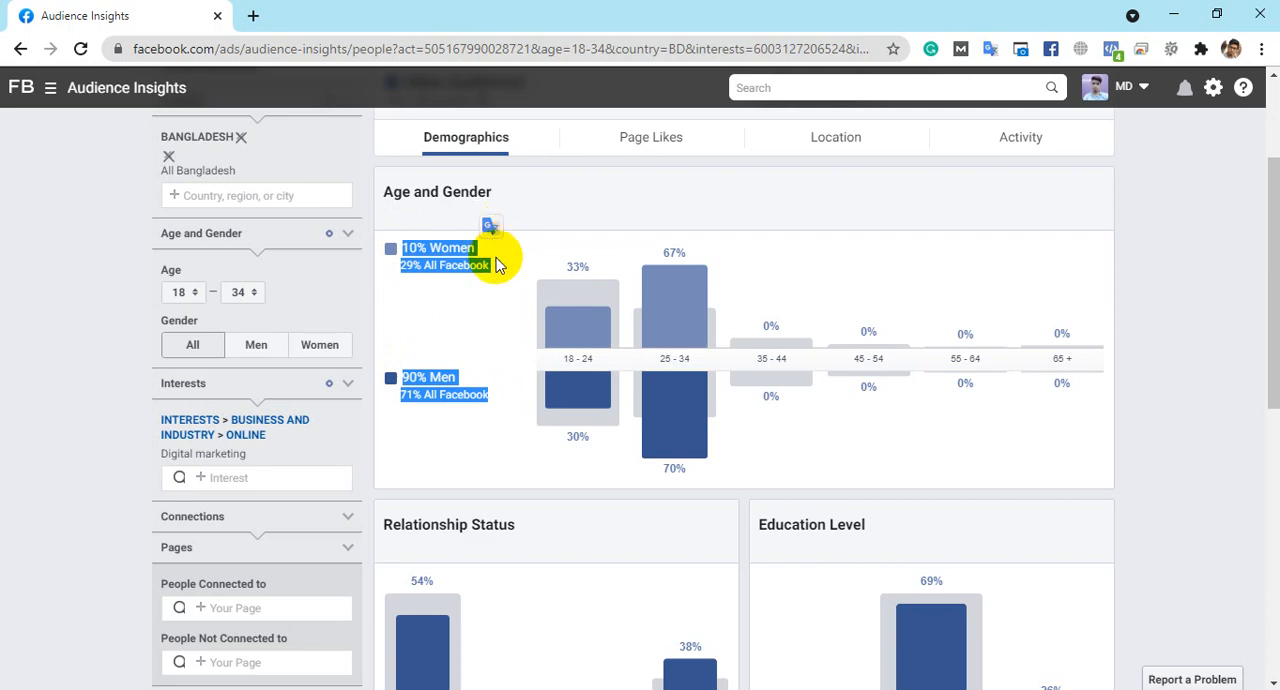
# - Review the audience's relationship status, education and job title charts, including how Sales and Management compare with overall Facebook users
pyautogui.scroll(-3, 505, 330)
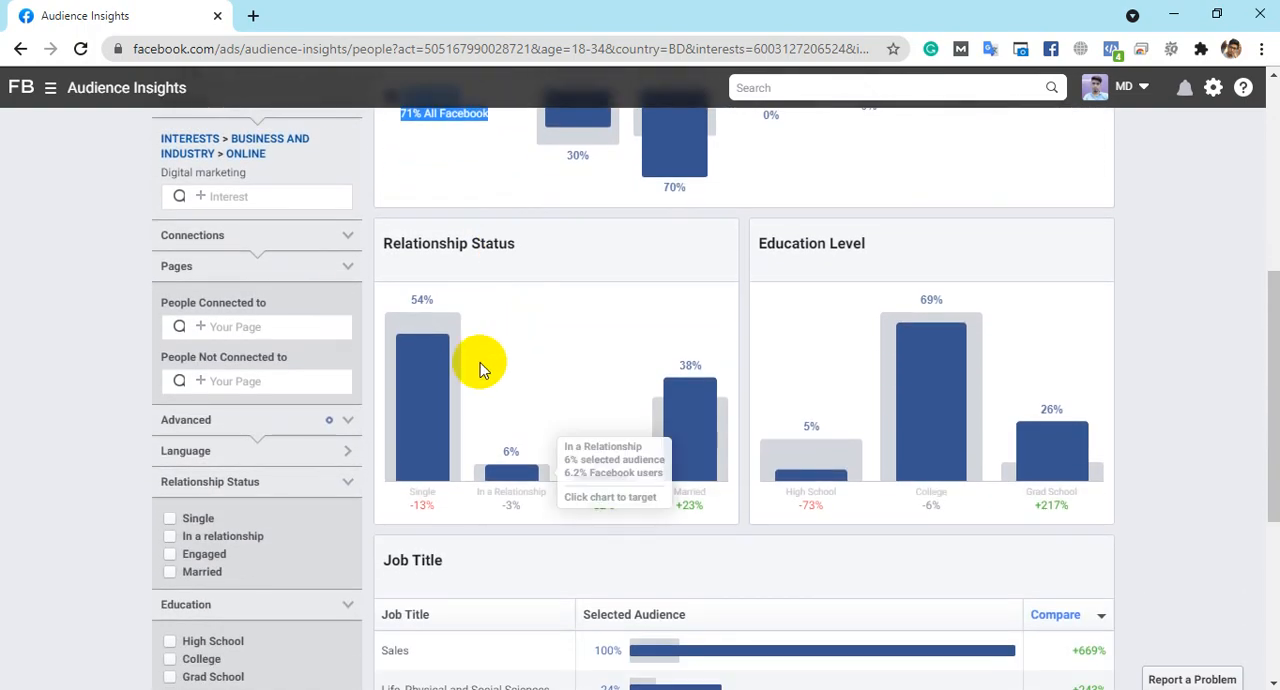
pyautogui.scroll(-3, 558, 328)
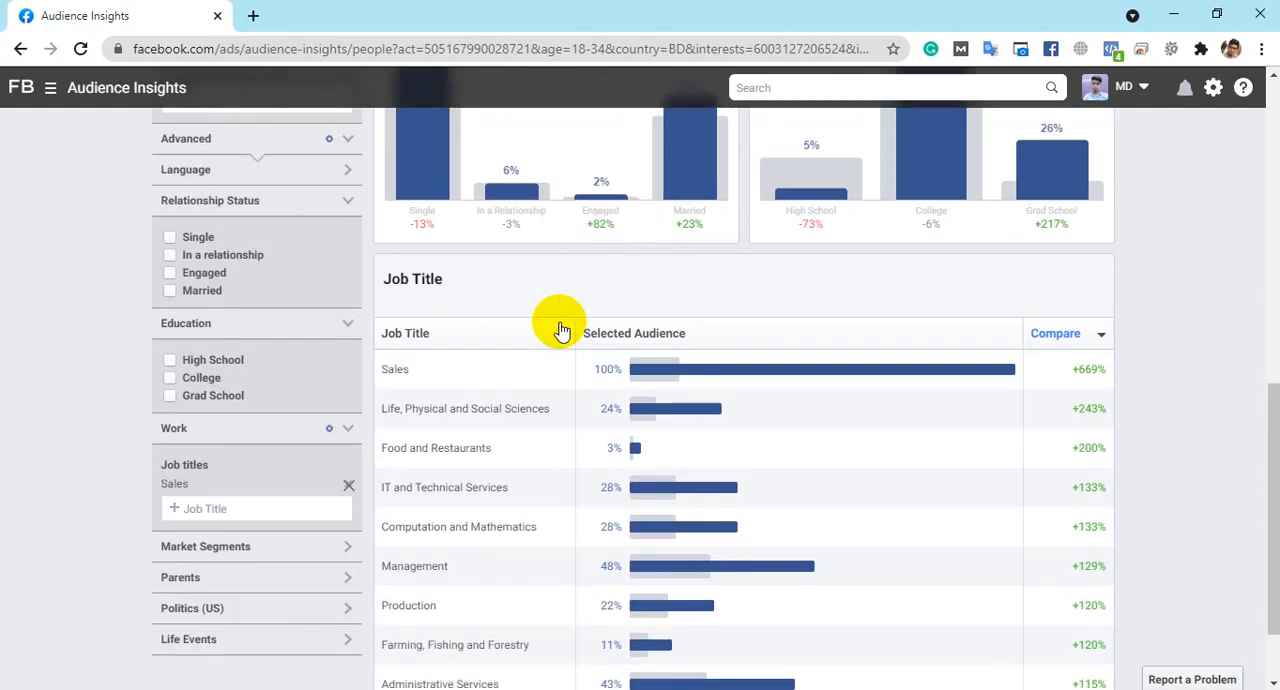
pyautogui.scroll(-1, 560, 330)
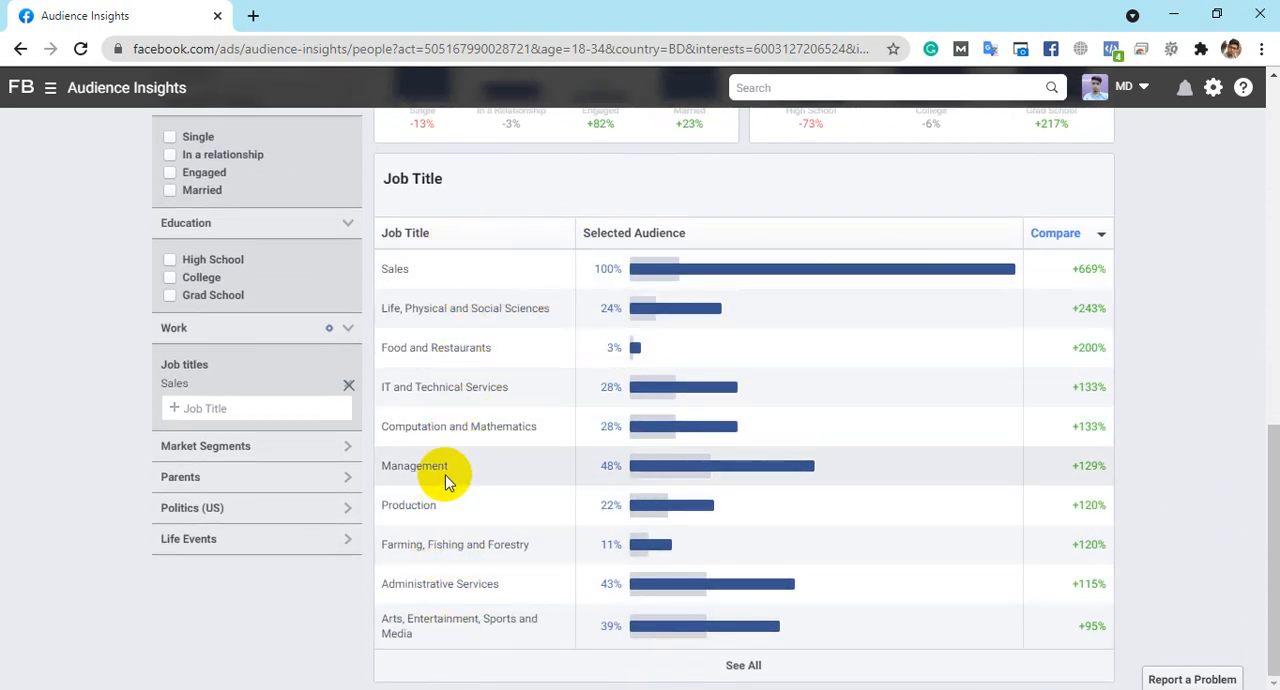
pyautogui.moveTo(446, 466); pyautogui.dragTo(380, 466)
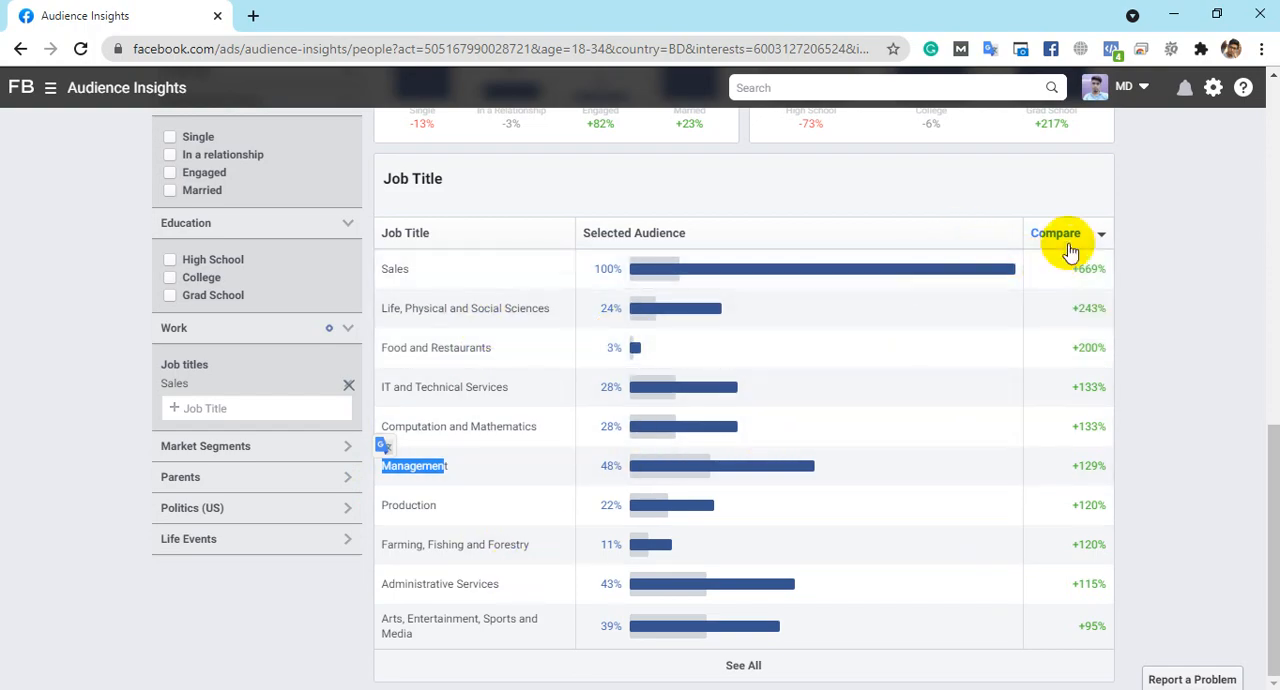
pyautogui.moveTo(1085, 265)
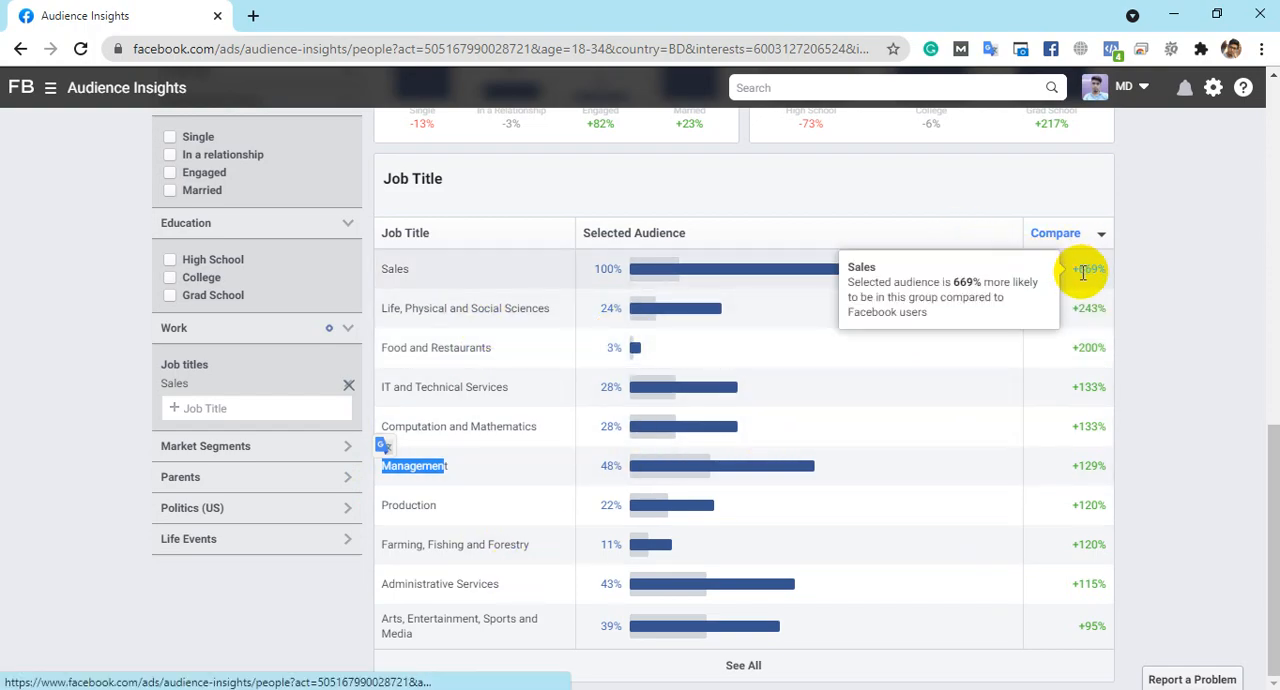
# - Examine how the audience's High School education share compares with Facebook users and look over the demographic charts again
pyautogui.scroll(5, 737, 409)
pyautogui.scroll(7, 829, 472)
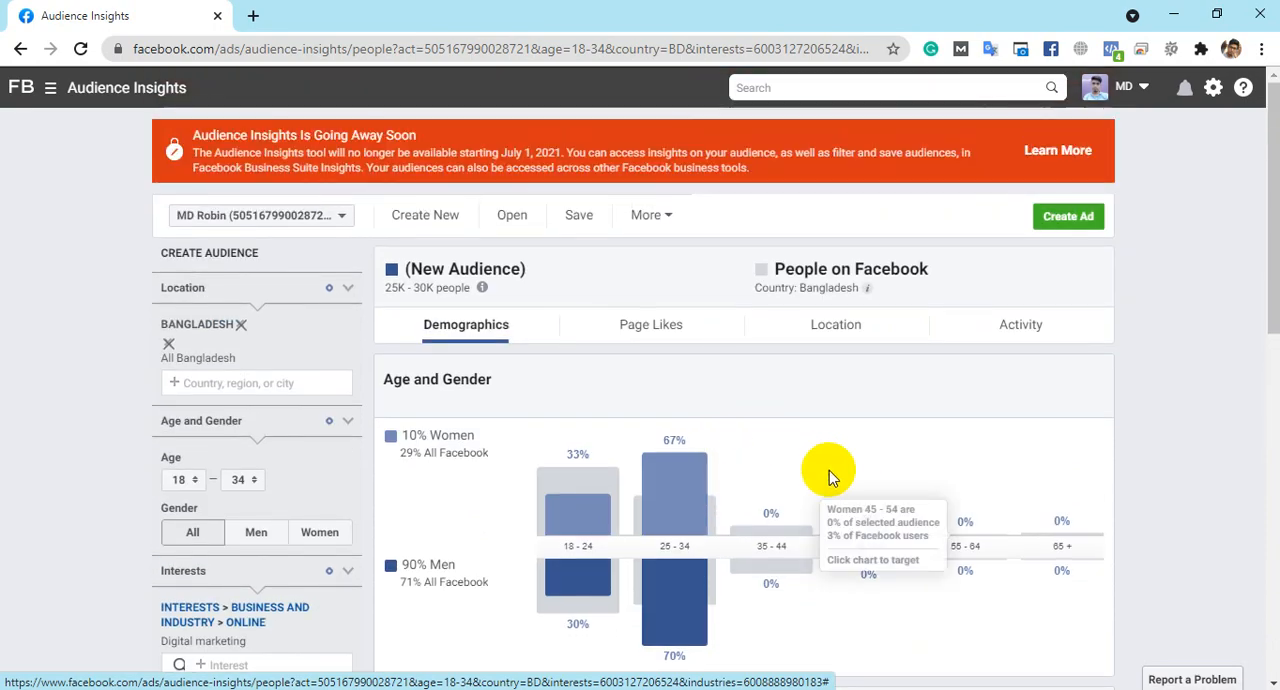
pyautogui.scroll(-10, 808, 490)
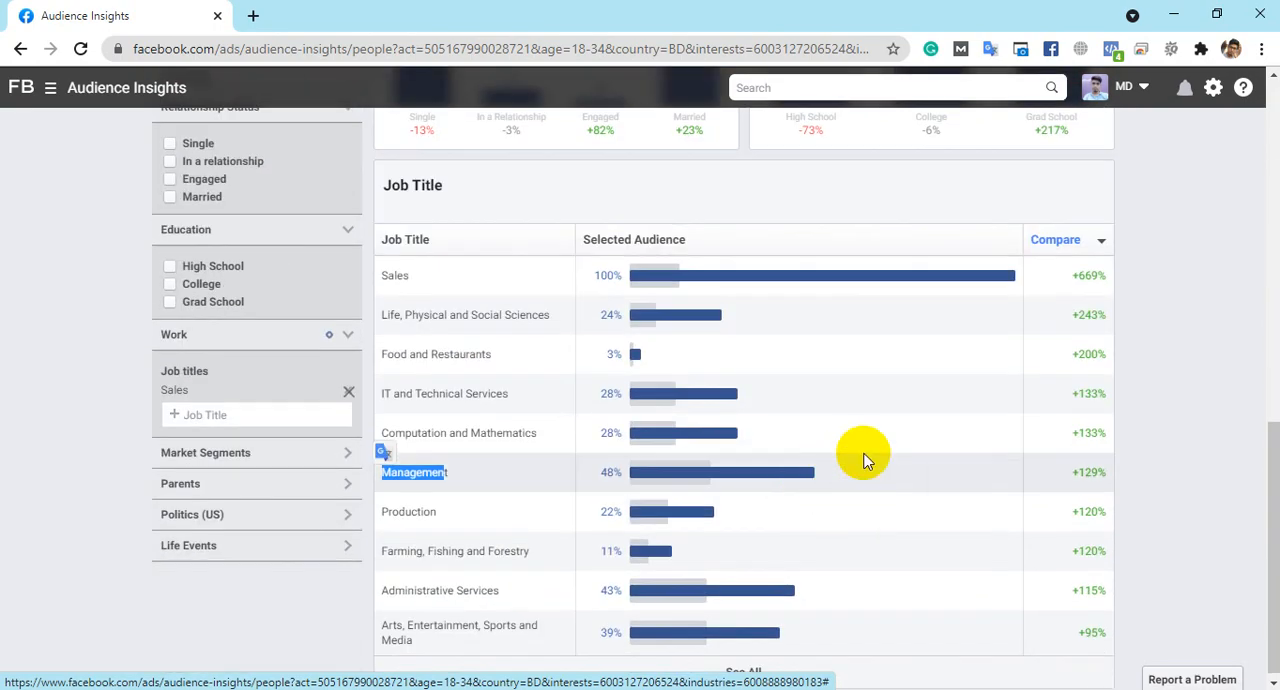
pyautogui.scroll(1, 863, 451)
pyautogui.moveTo(812, 226)
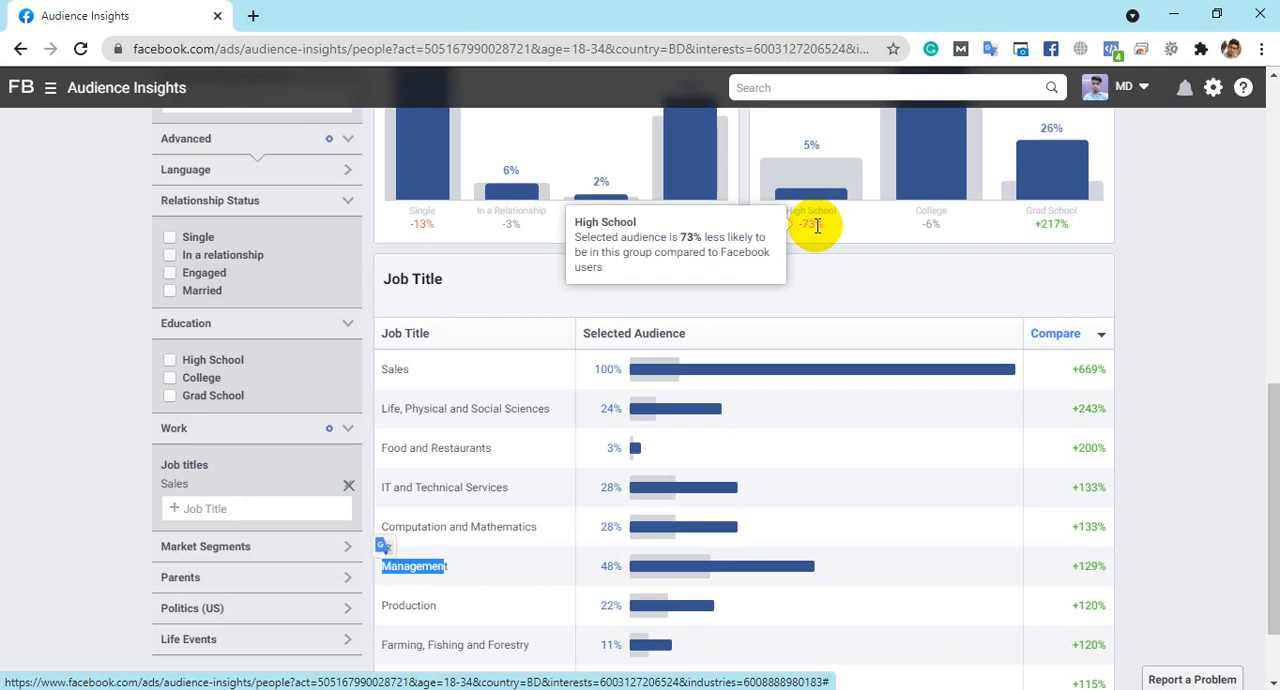
pyautogui.scroll(5, 610, 245)
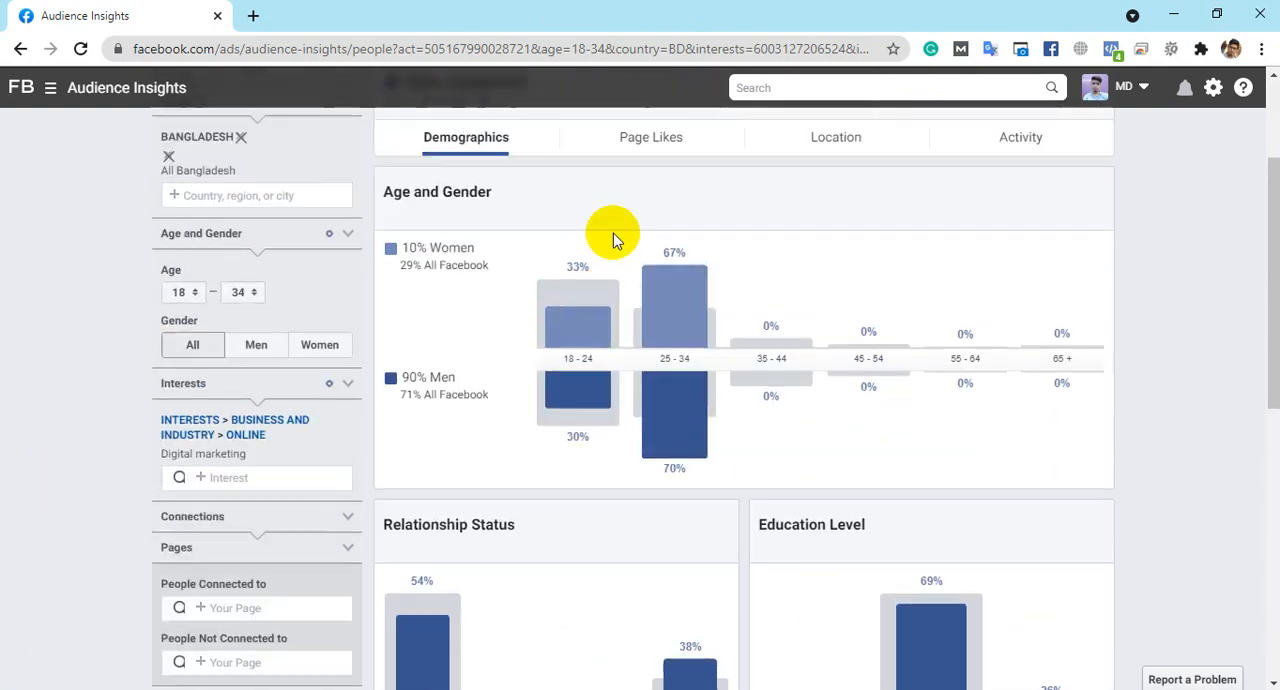
pyautogui.scroll(2, 613, 233)
pyautogui.scroll(-8, 608, 214)
pyautogui.scroll(2, 642, 247)
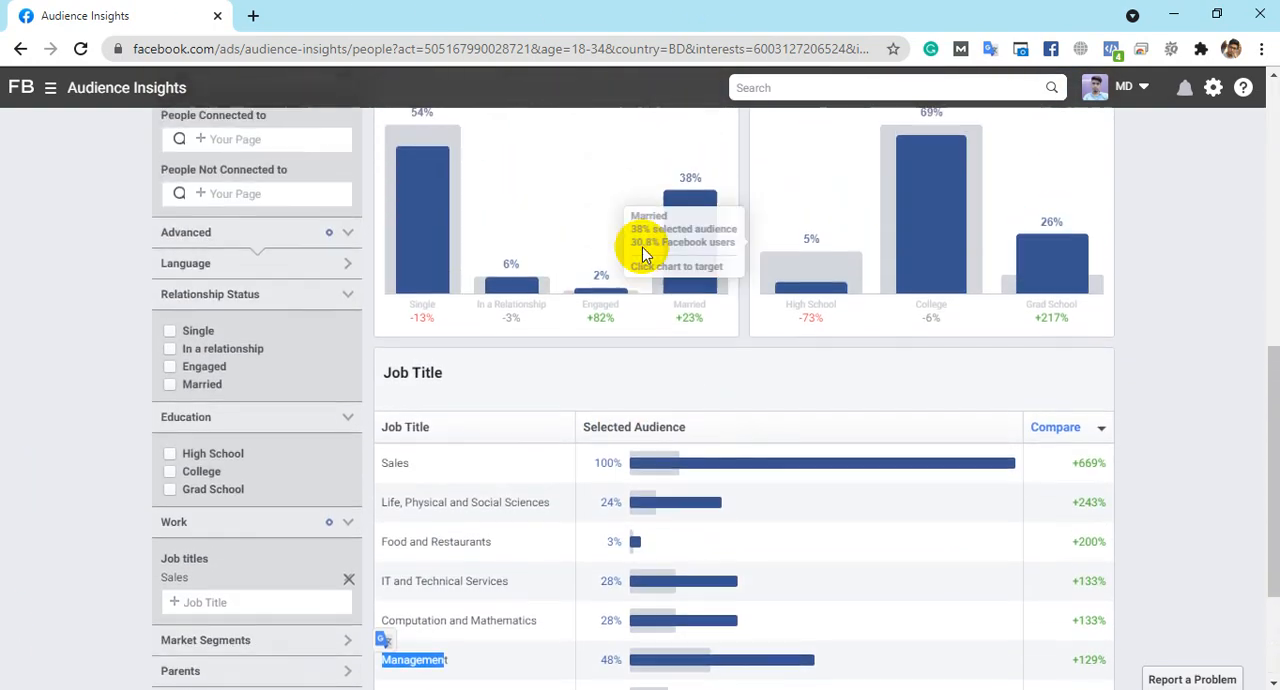
pyautogui.click(589, 315)
pyautogui.scroll(6, 778, 277)
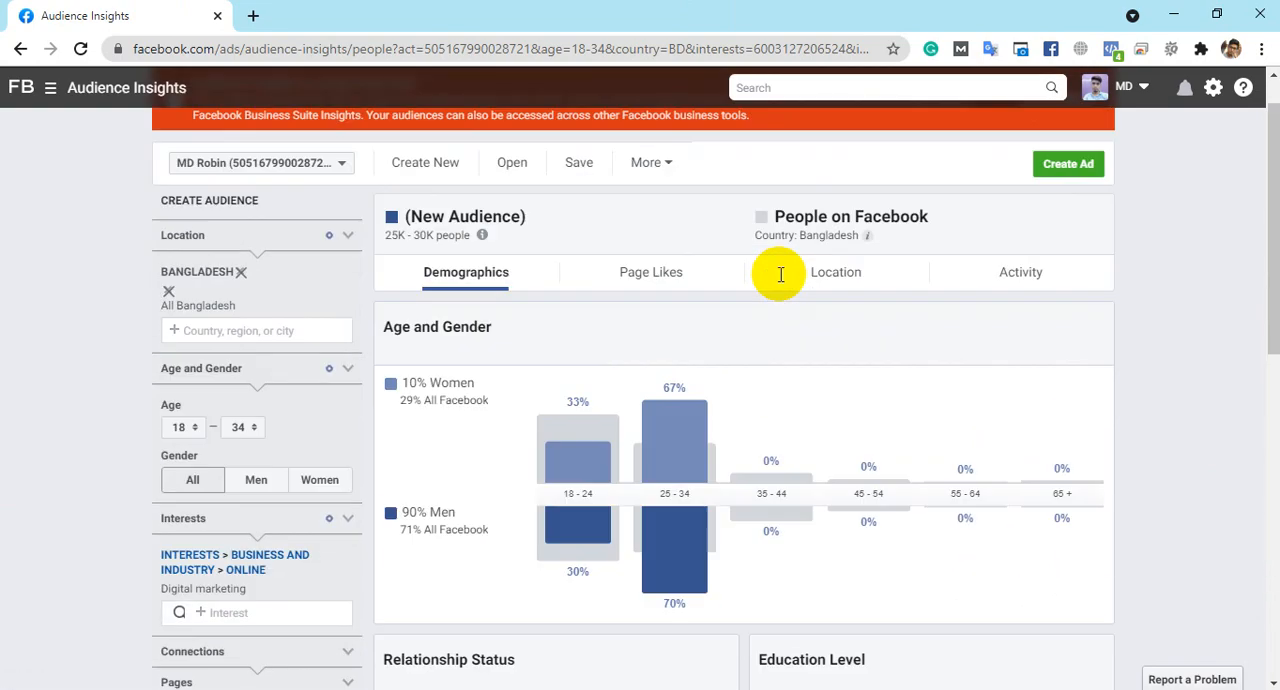
pyautogui.scroll(1, 781, 274)
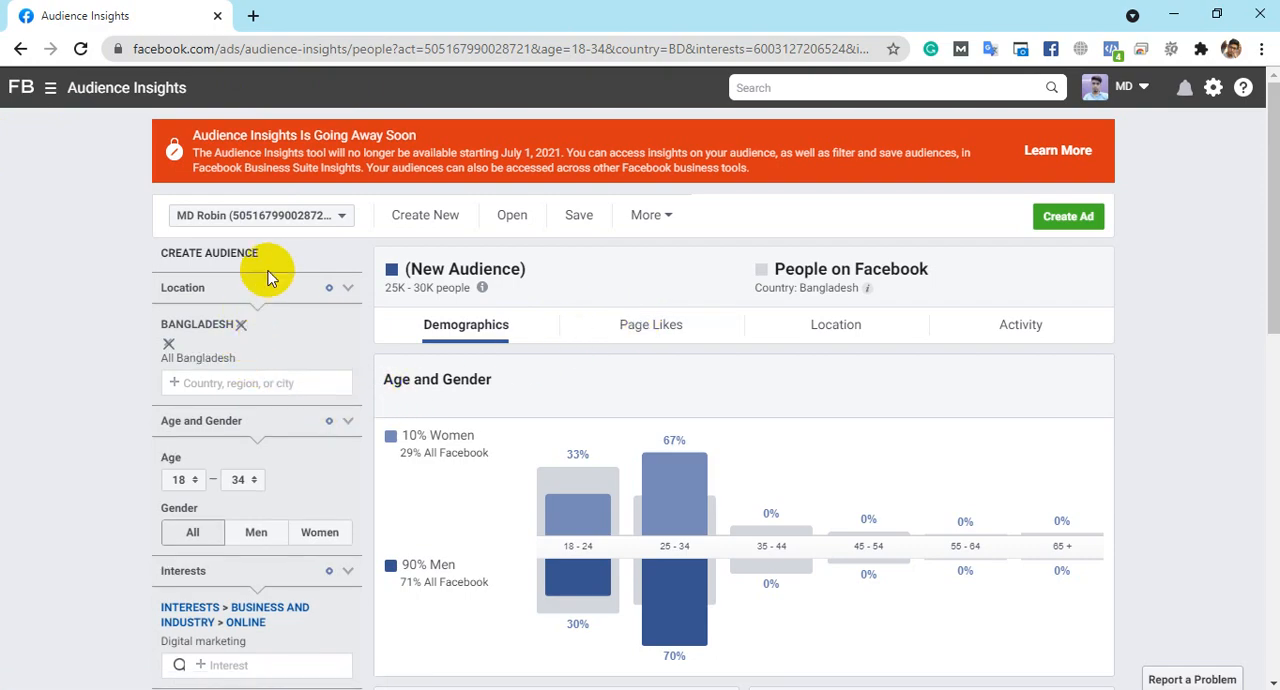
# - Remove the Sales job title from the audience's Work filter
pyautogui.scroll(-5, 272, 272)
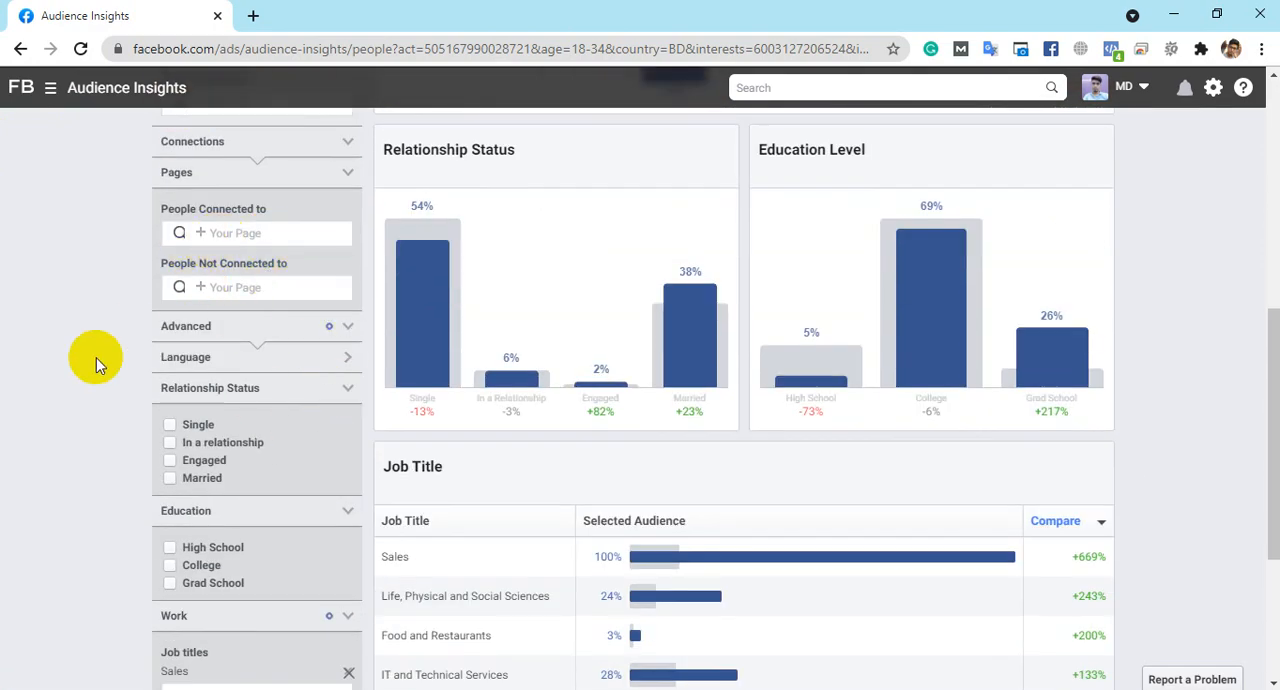
pyautogui.scroll(5, 97, 357)
pyautogui.scroll(-10, 289, 303)
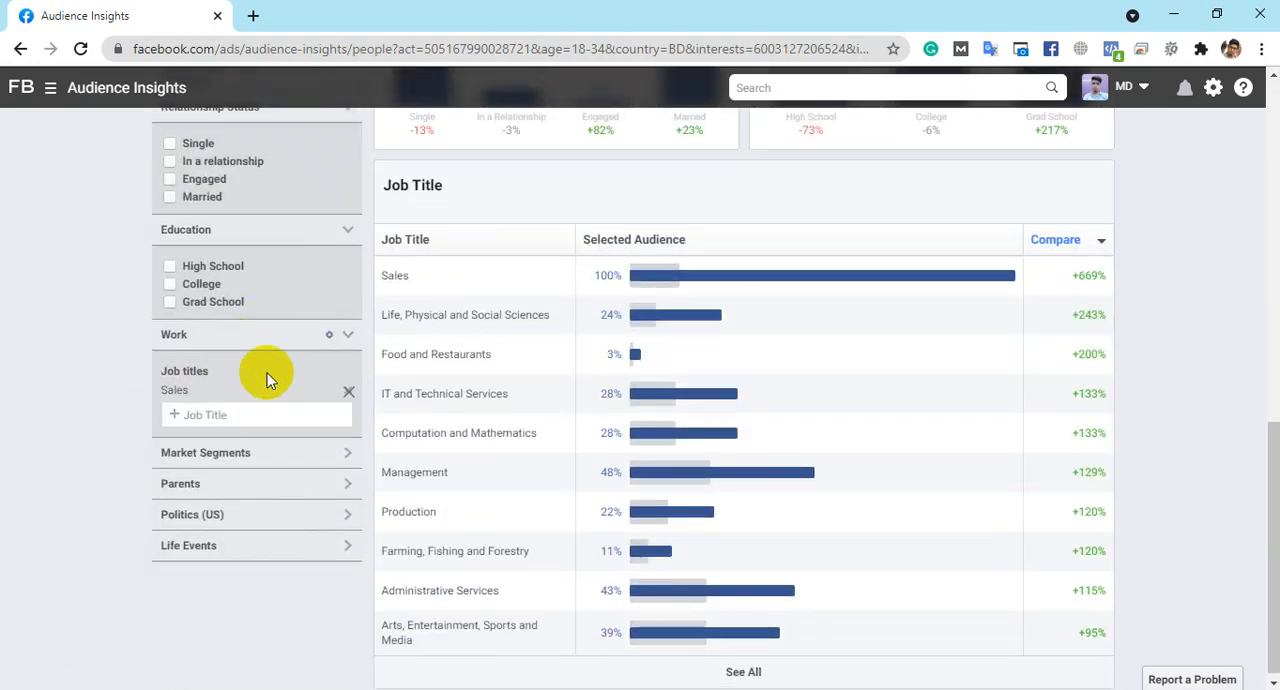
pyautogui.click(350, 397)
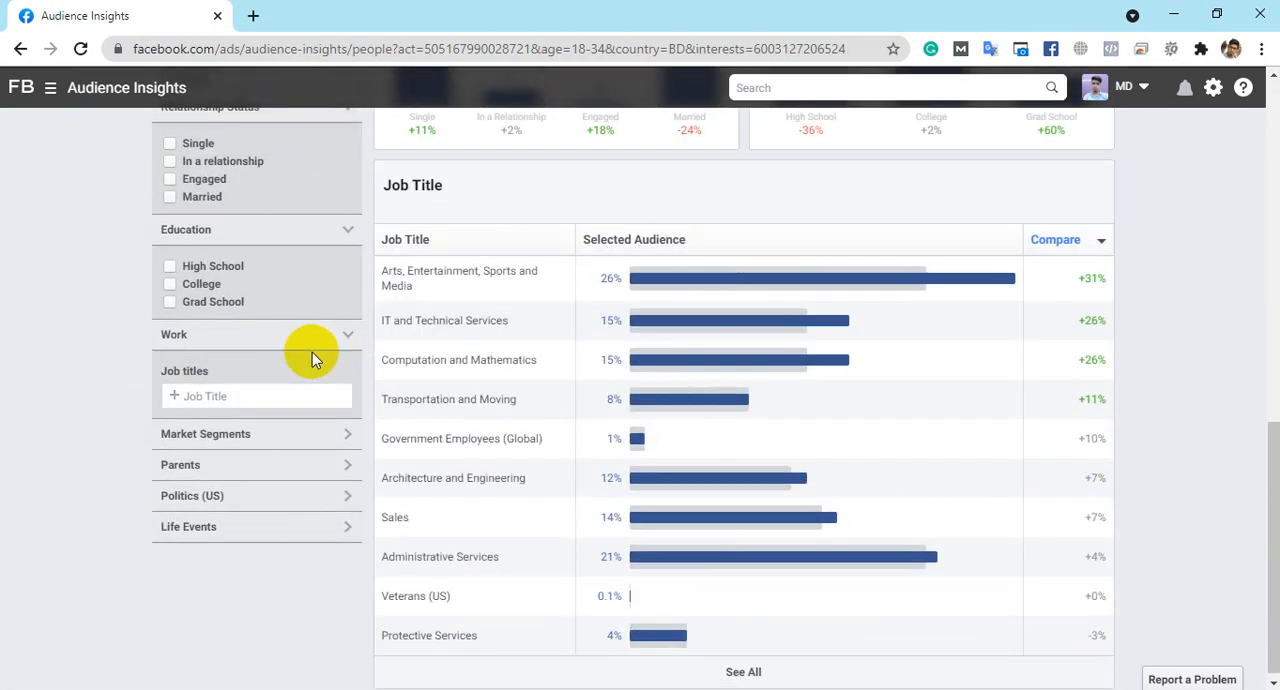
# - Remove the Digital marketing interest from the audience
pyautogui.scroll(2, 312, 352)
pyautogui.scroll(3, 302, 298)
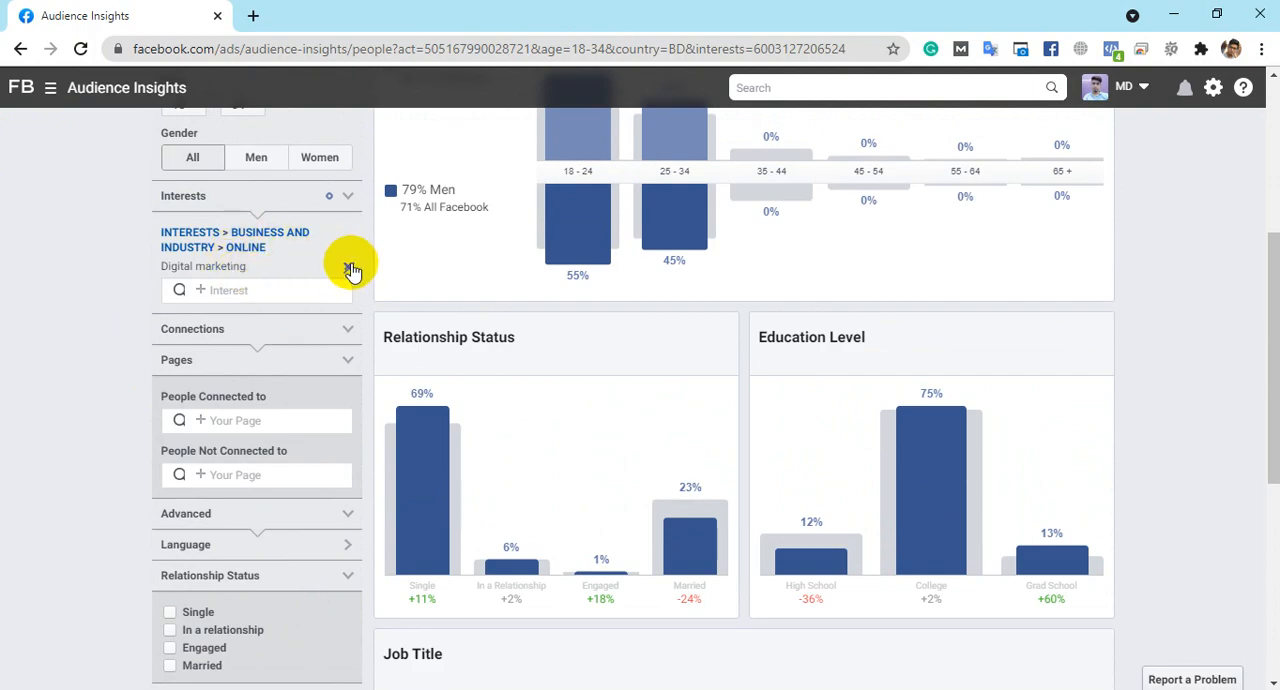
pyautogui.click(349, 268)
pyautogui.scroll(4, 317, 280)
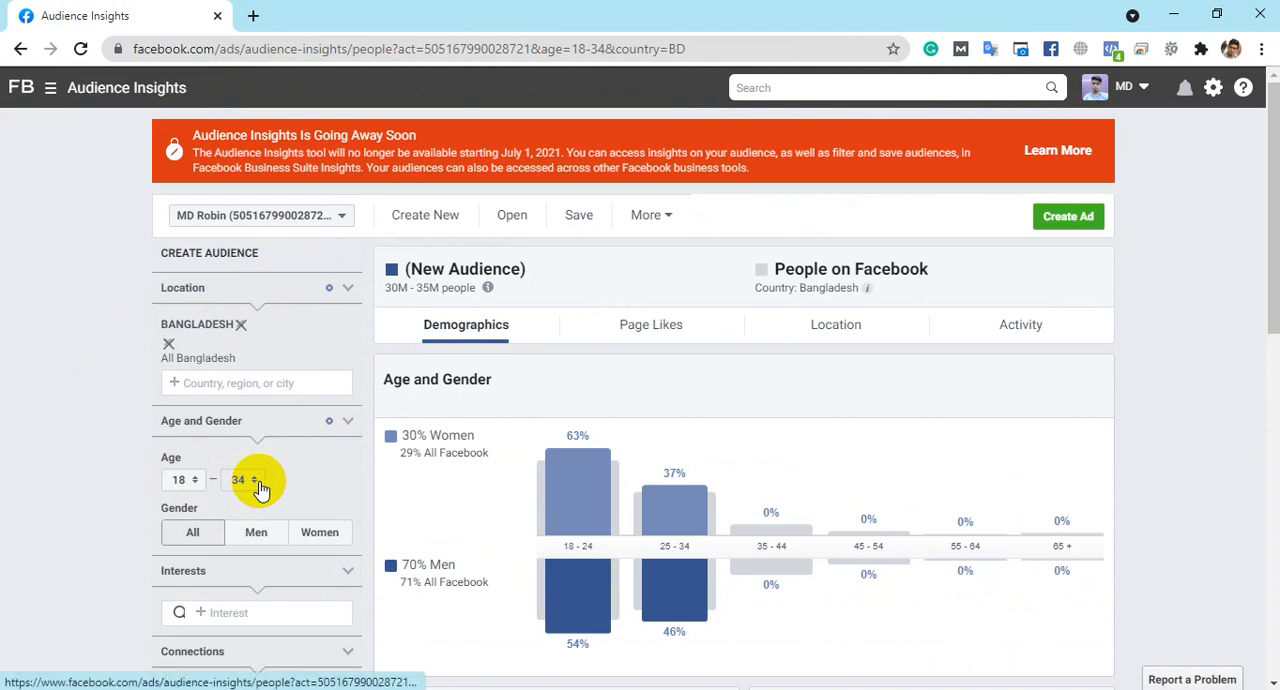
# - Limit the audience to people connected to the Hello Freelancer BD page
pyautogui.scroll(-2, 271, 478)
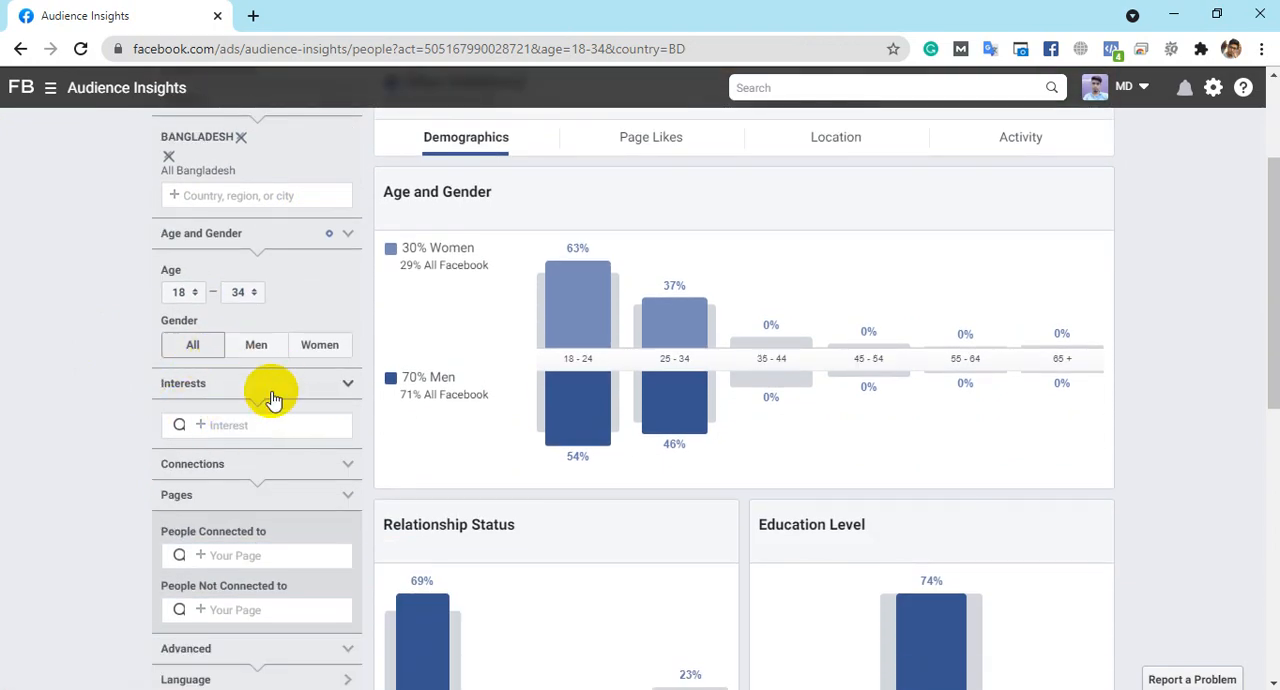
pyautogui.scroll(-7, 272, 398)
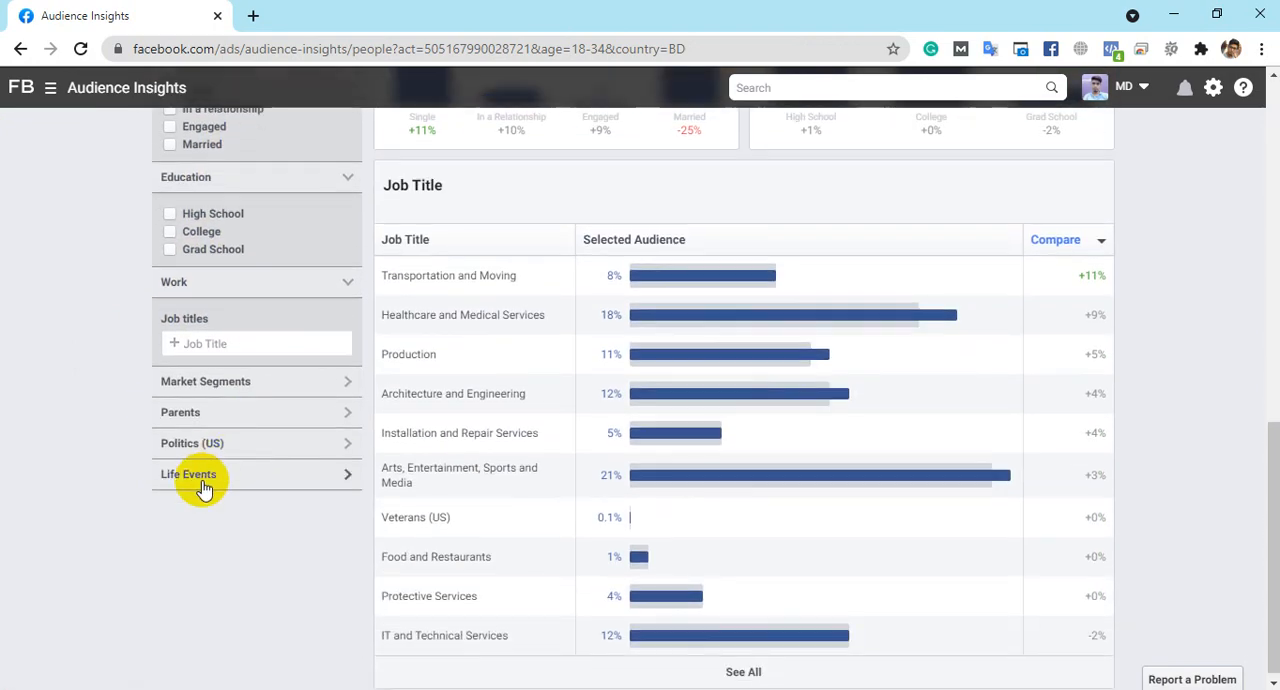
pyautogui.scroll(3, 163, 263)
pyautogui.scroll(3, 160, 378)
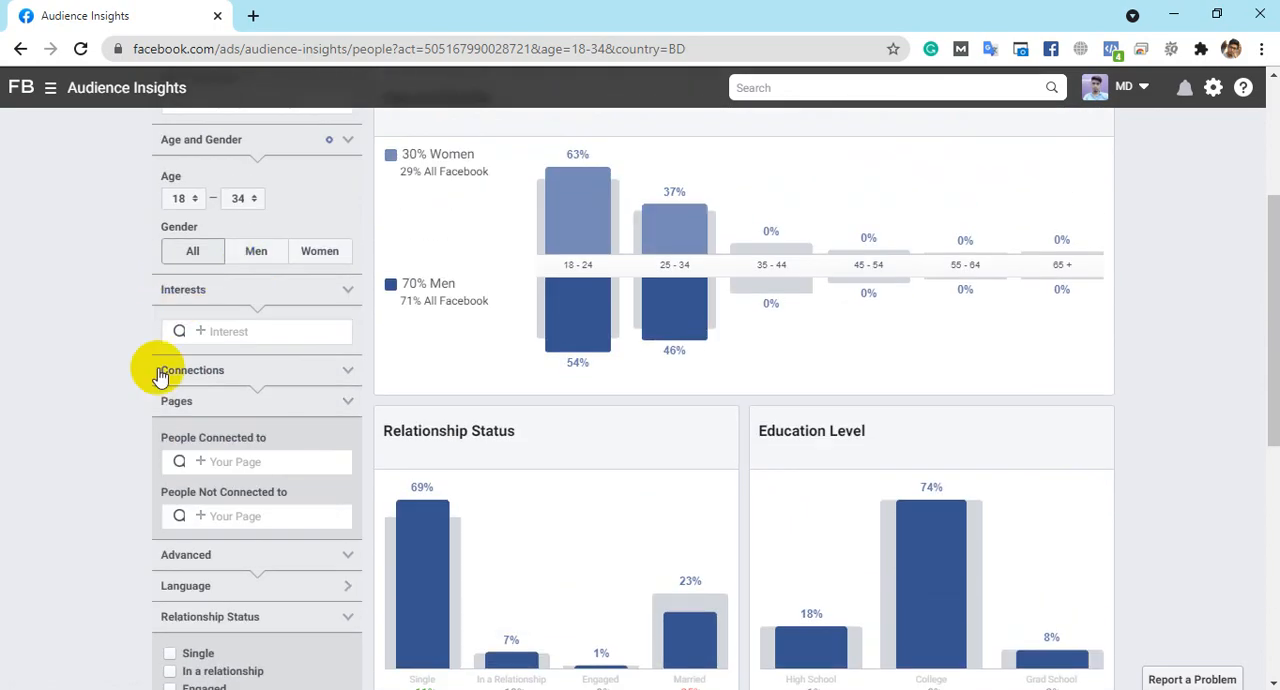
pyautogui.click(223, 400)
pyautogui.click(214, 401)
pyautogui.scroll(-2, 276, 389)
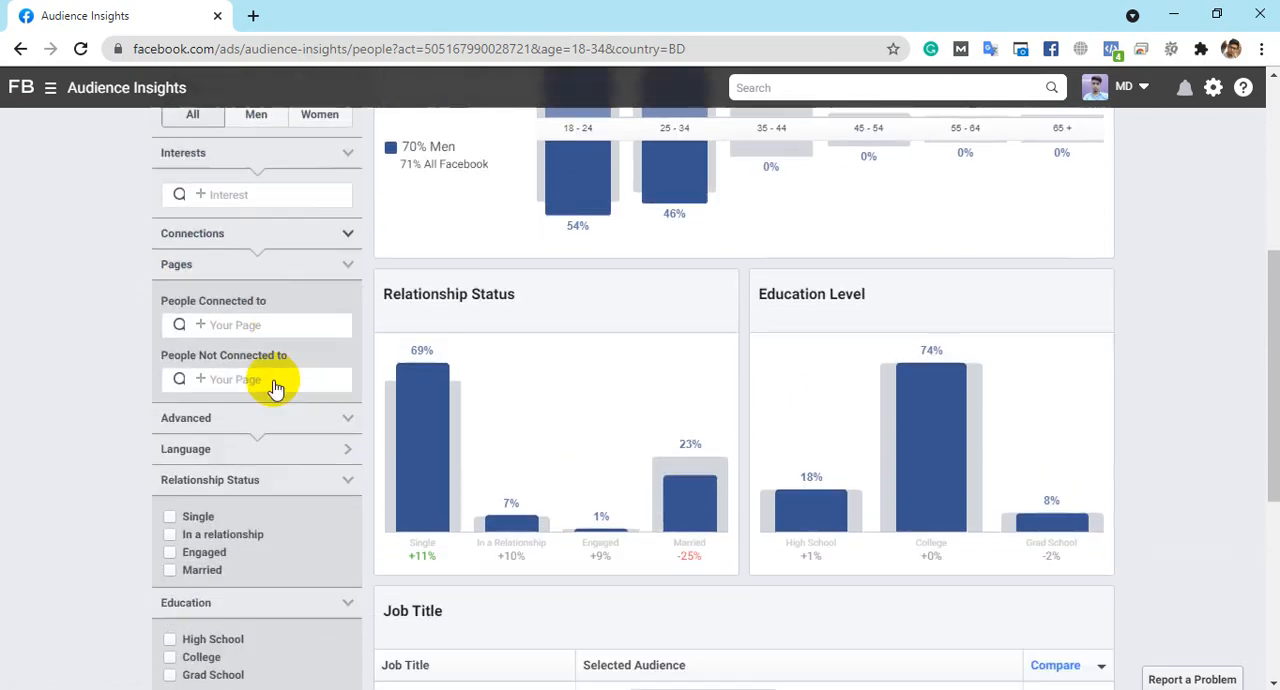
pyautogui.scroll(-2, 276, 389)
pyautogui.click(240, 182)
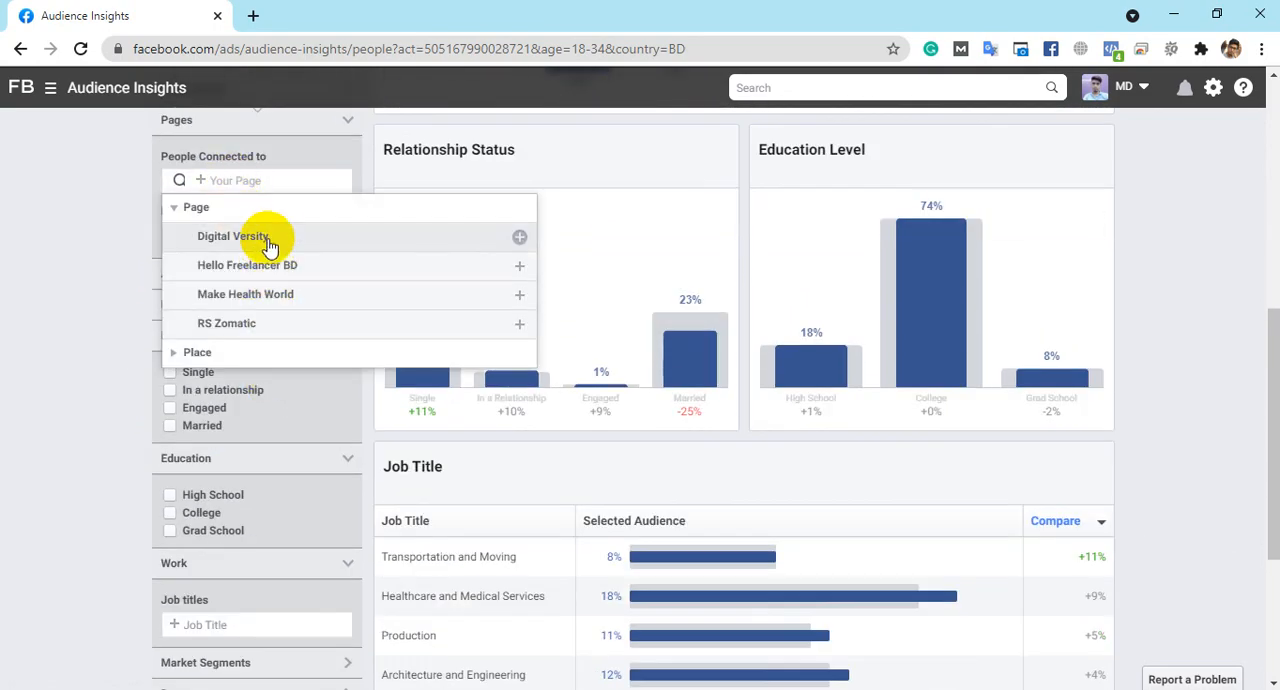
pyautogui.scroll(-2, 285, 310)
pyautogui.scroll(2, 300, 286)
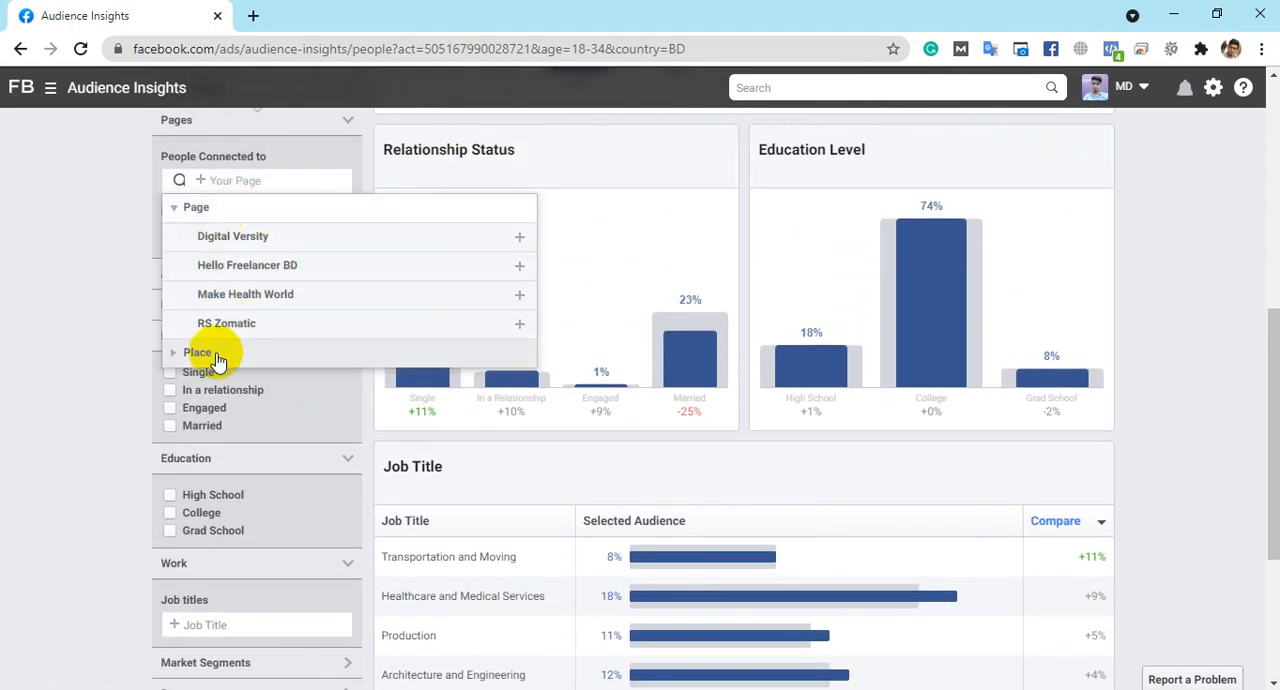
pyautogui.click(270, 268)
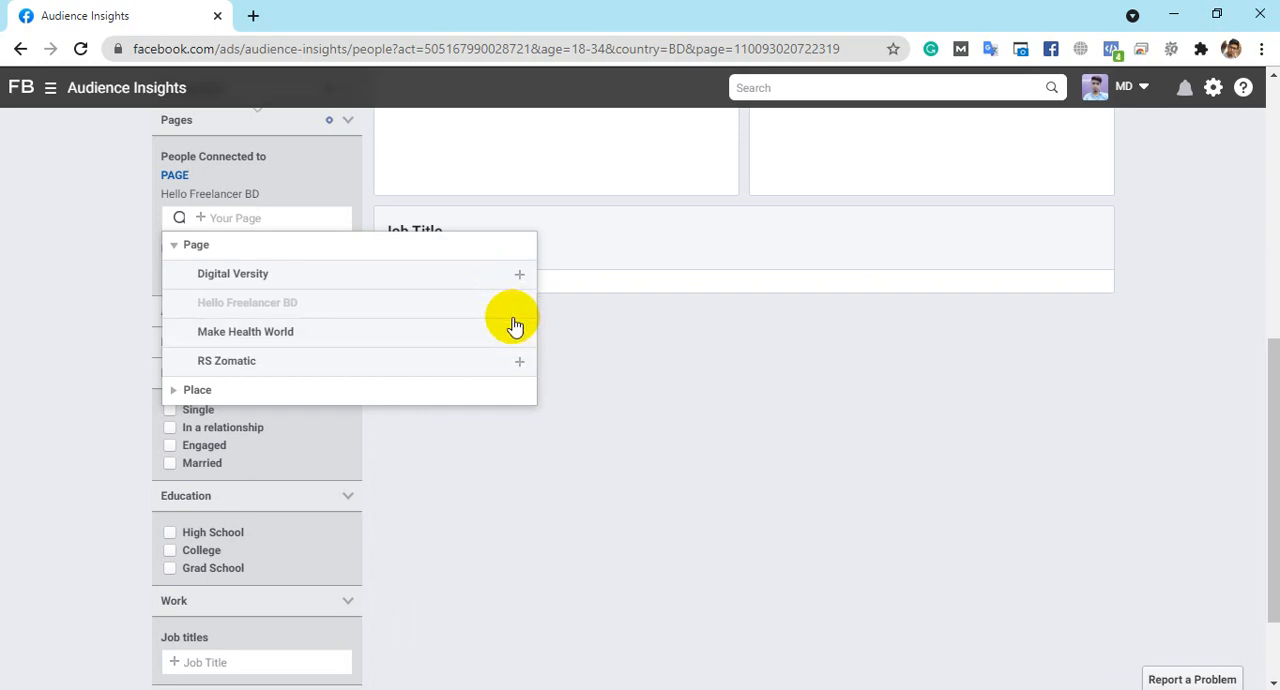
pyautogui.click(140, 416)
# - Check the Demographics insights for people connected to Hello Freelancer BD and open the audience's Page Likes insights
pyautogui.scroll(5, 596, 357)
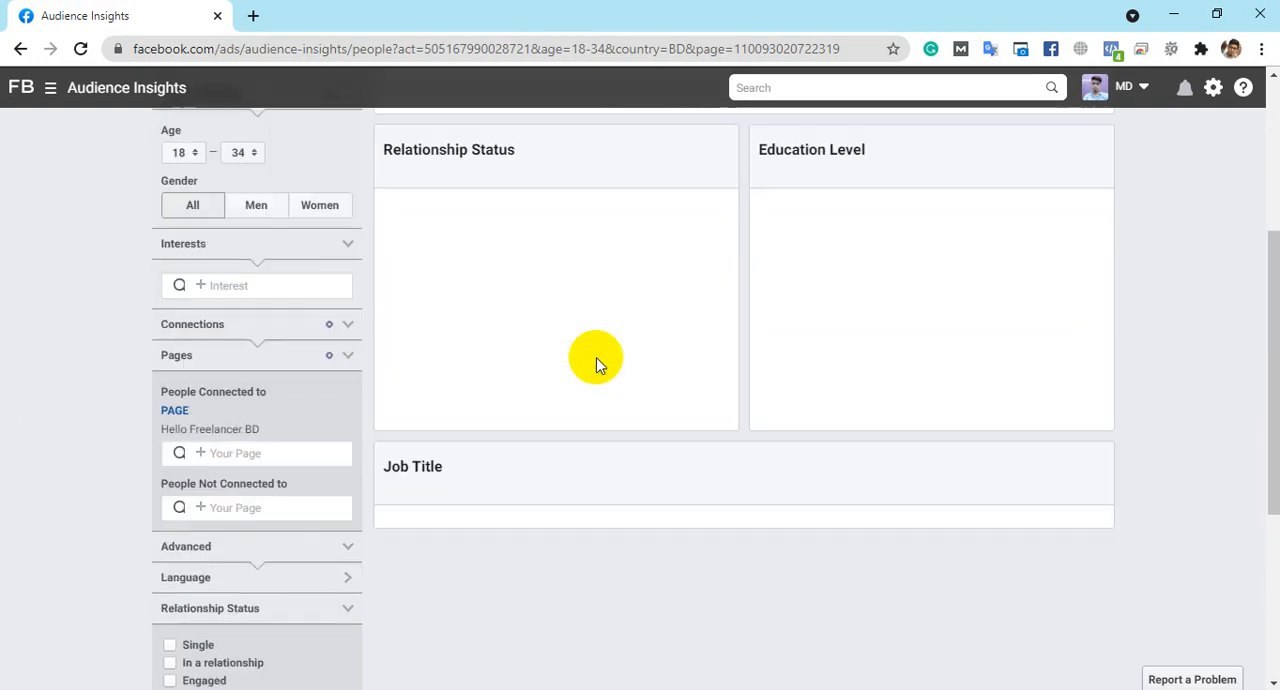
pyautogui.scroll(1, 591, 340)
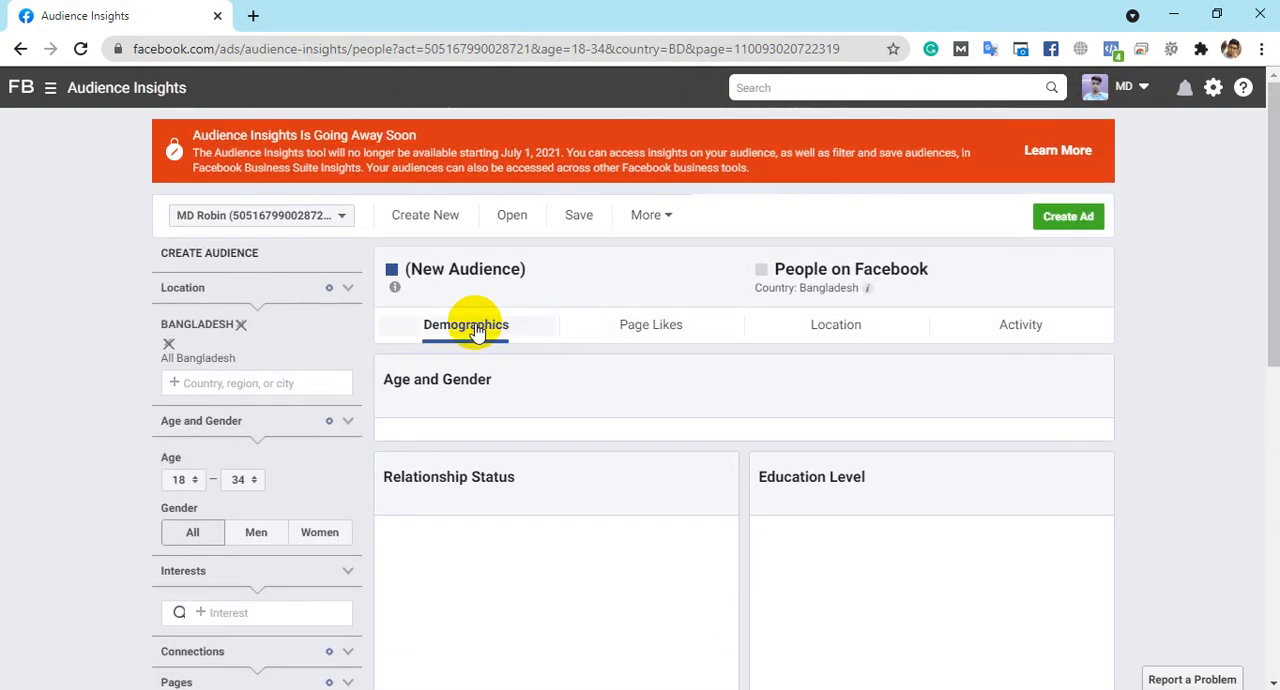
pyautogui.scroll(-3, 349, 434)
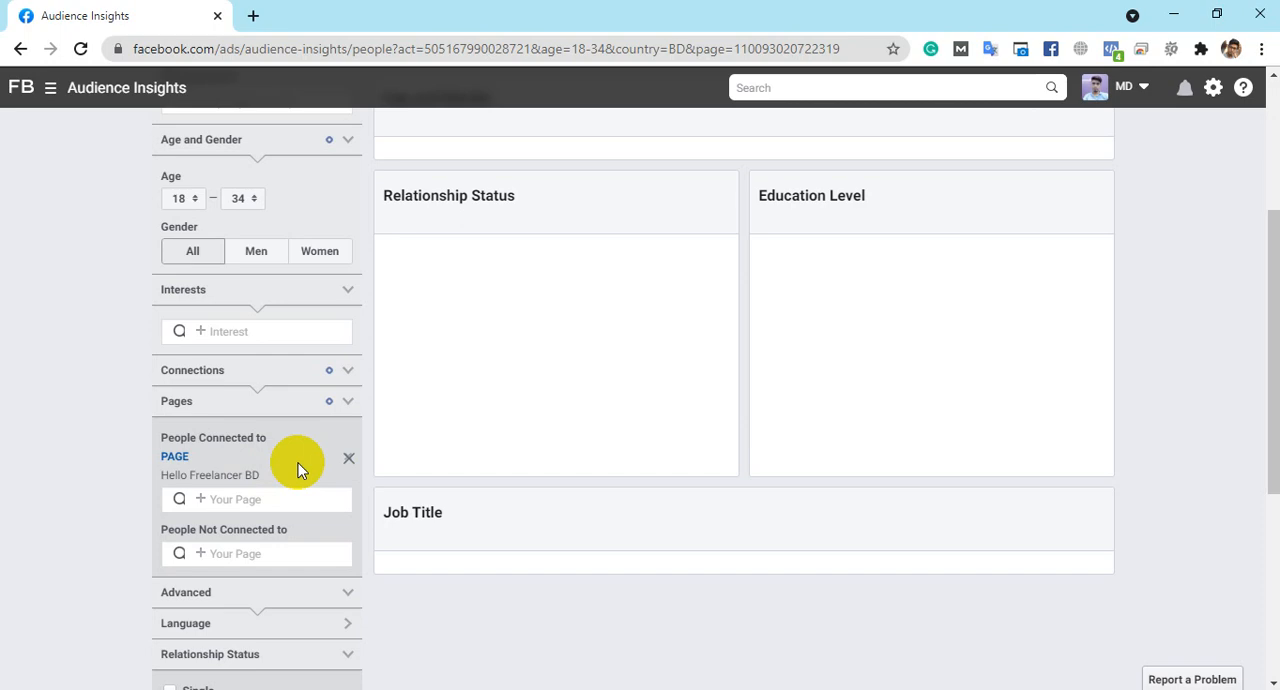
pyautogui.scroll(-2, 317, 451)
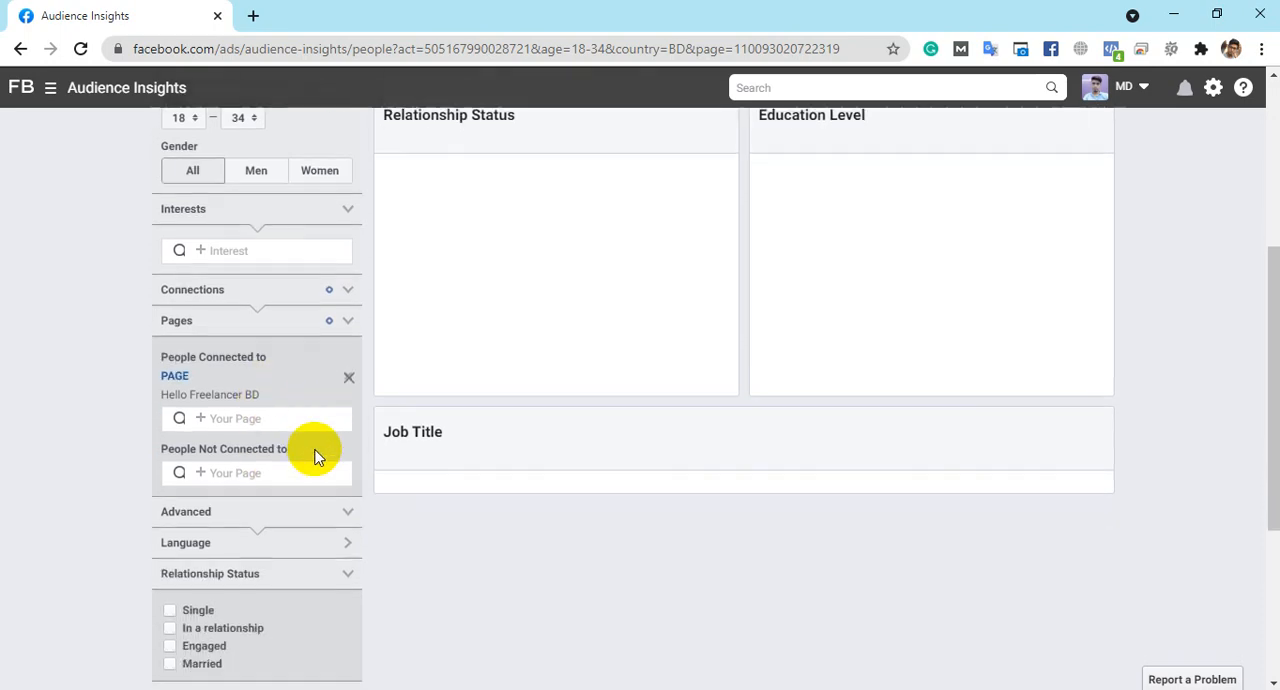
pyautogui.scroll(4, 448, 338)
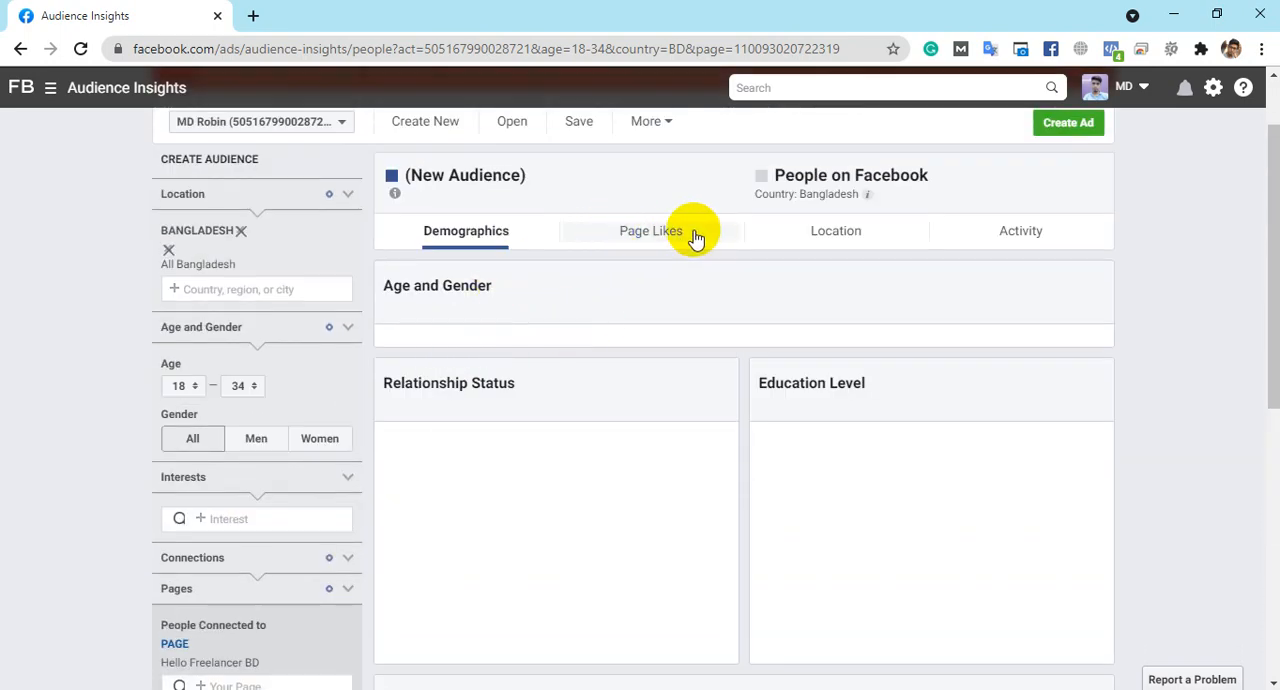
pyautogui.click(651, 240)
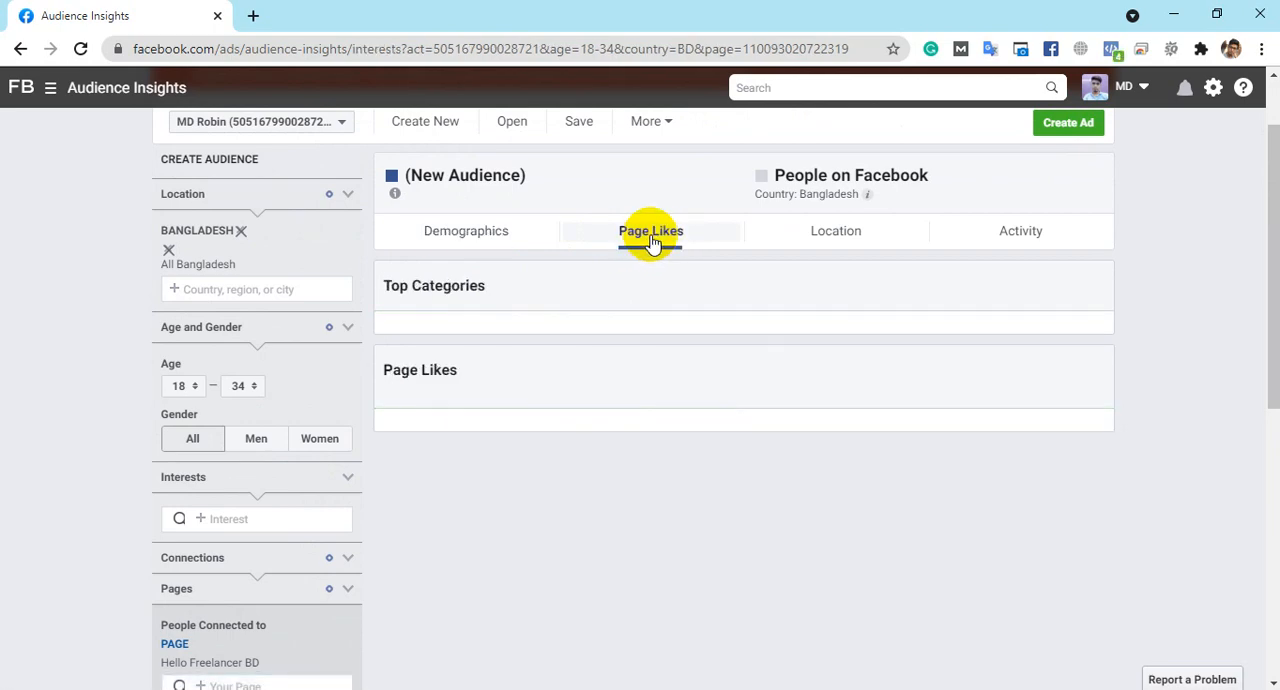
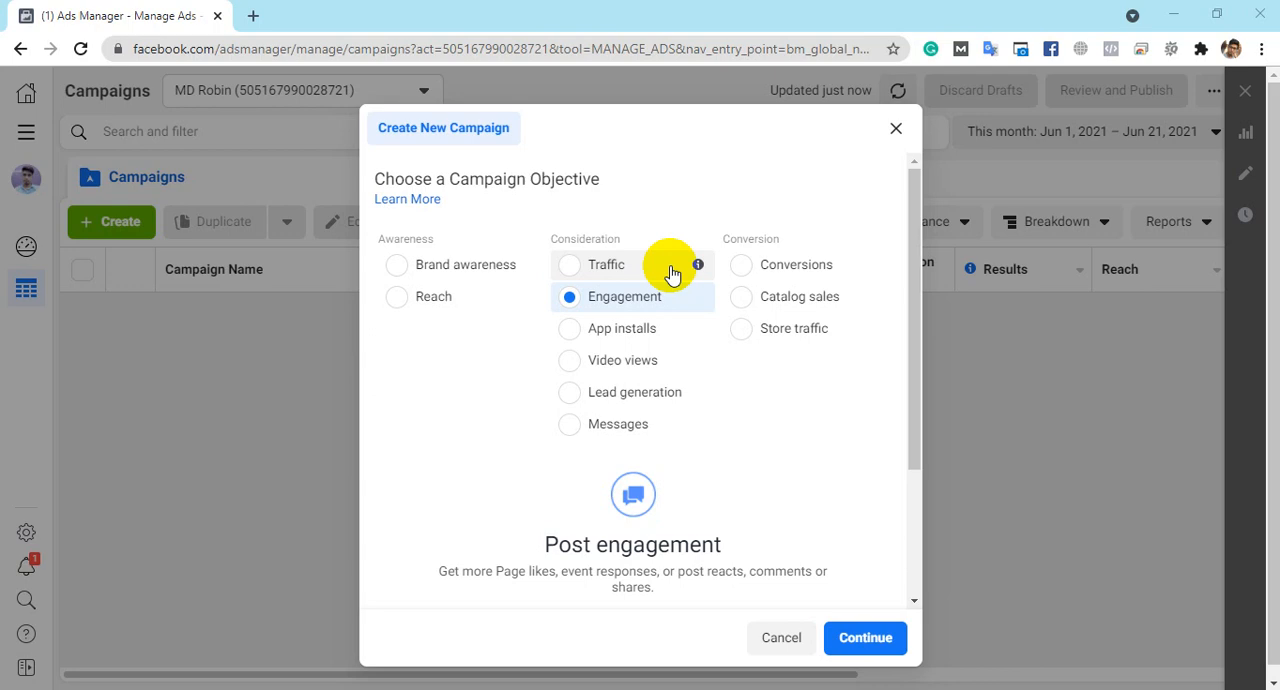
# - Create a campaign with the Engagement objective and Post engagement type, review its campaign settings and continue to the ad set
pyautogui.scroll(-2, 600, 550)
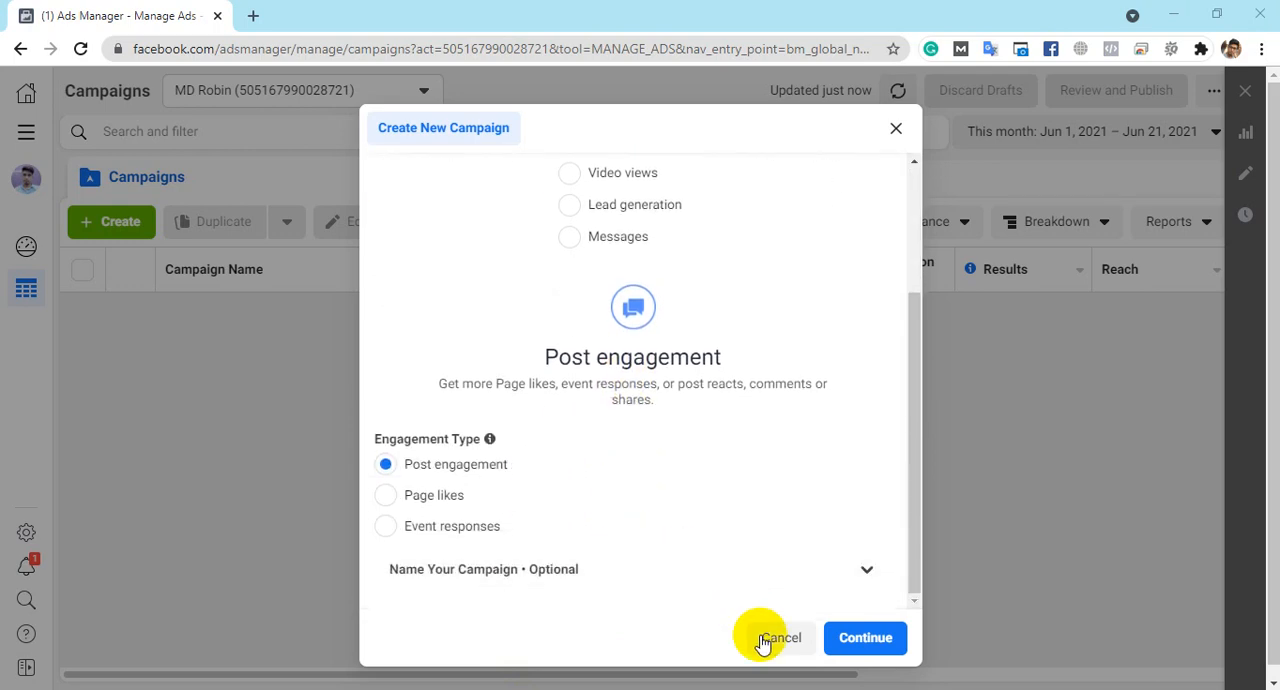
pyautogui.click(906, 647)
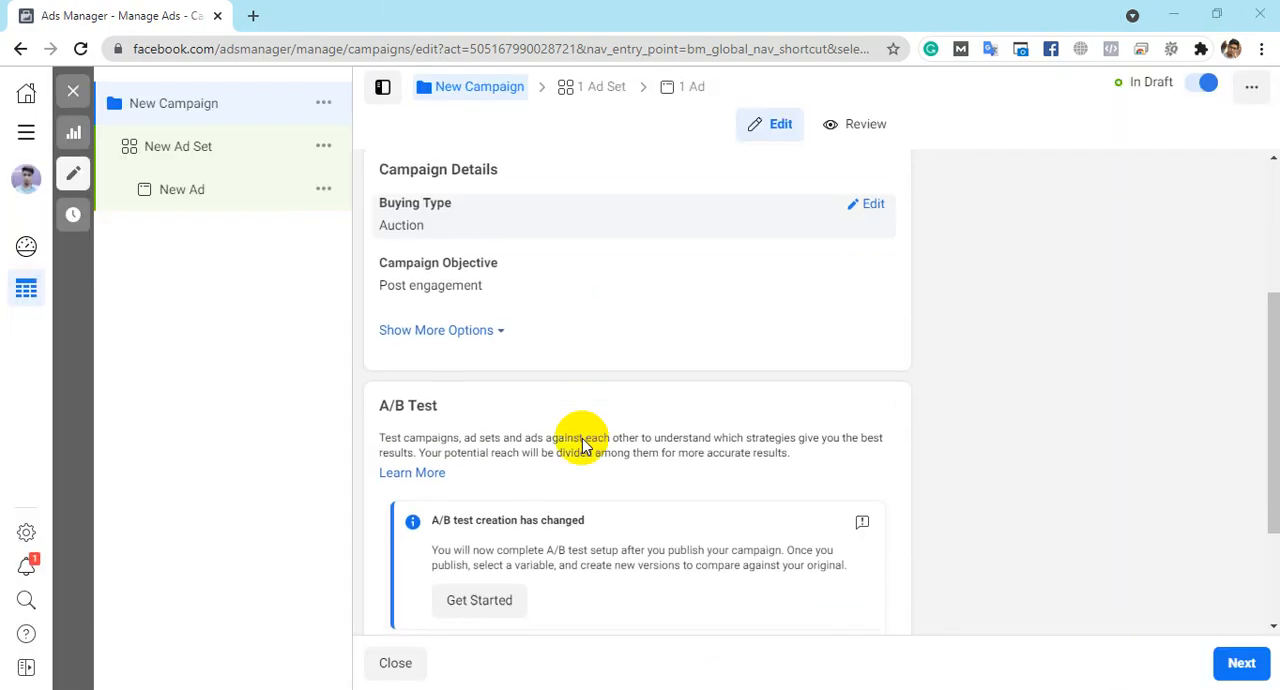
pyautogui.scroll(-1, 583, 438)
pyautogui.scroll(-2, 709, 368)
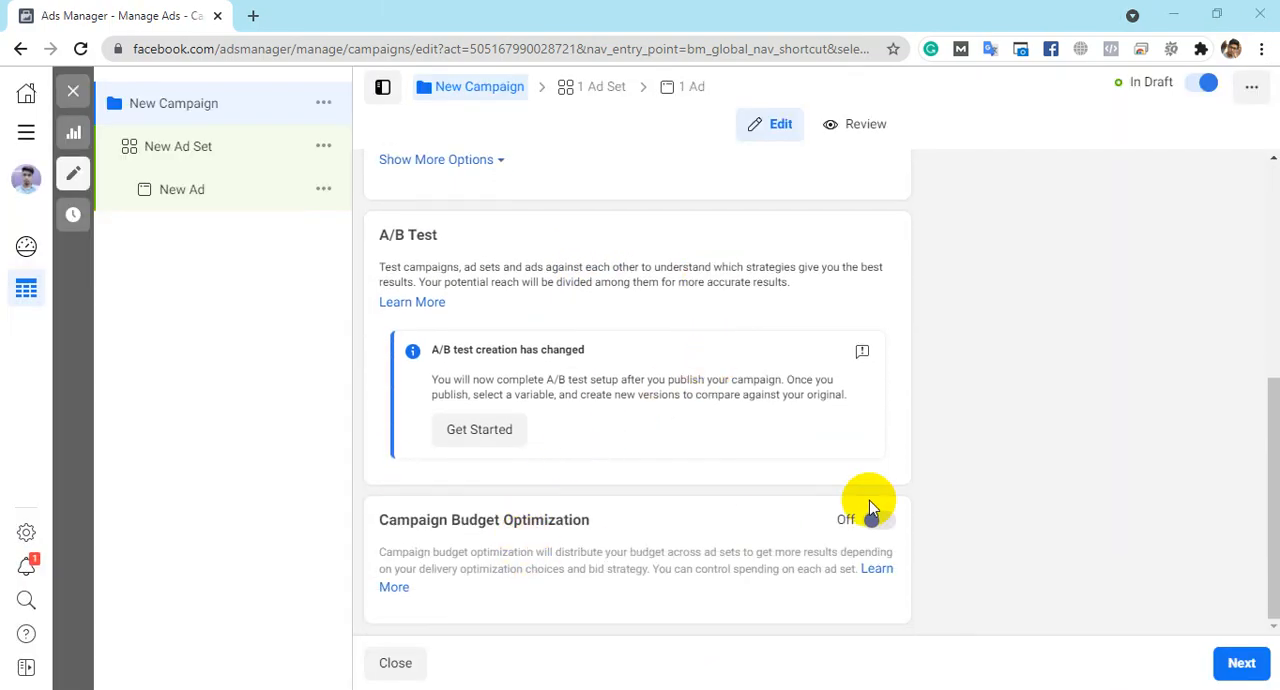
pyautogui.scroll(5, 866, 507)
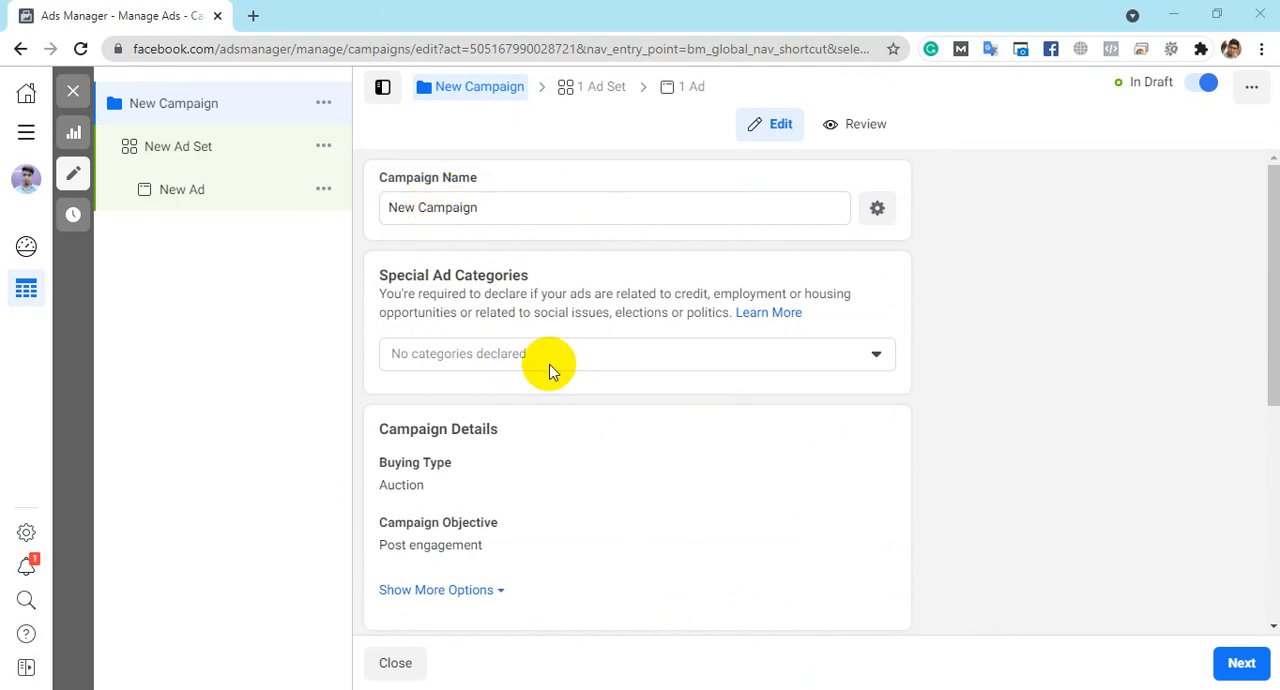
pyautogui.scroll(-3, 543, 363)
pyautogui.scroll(2, 400, 330)
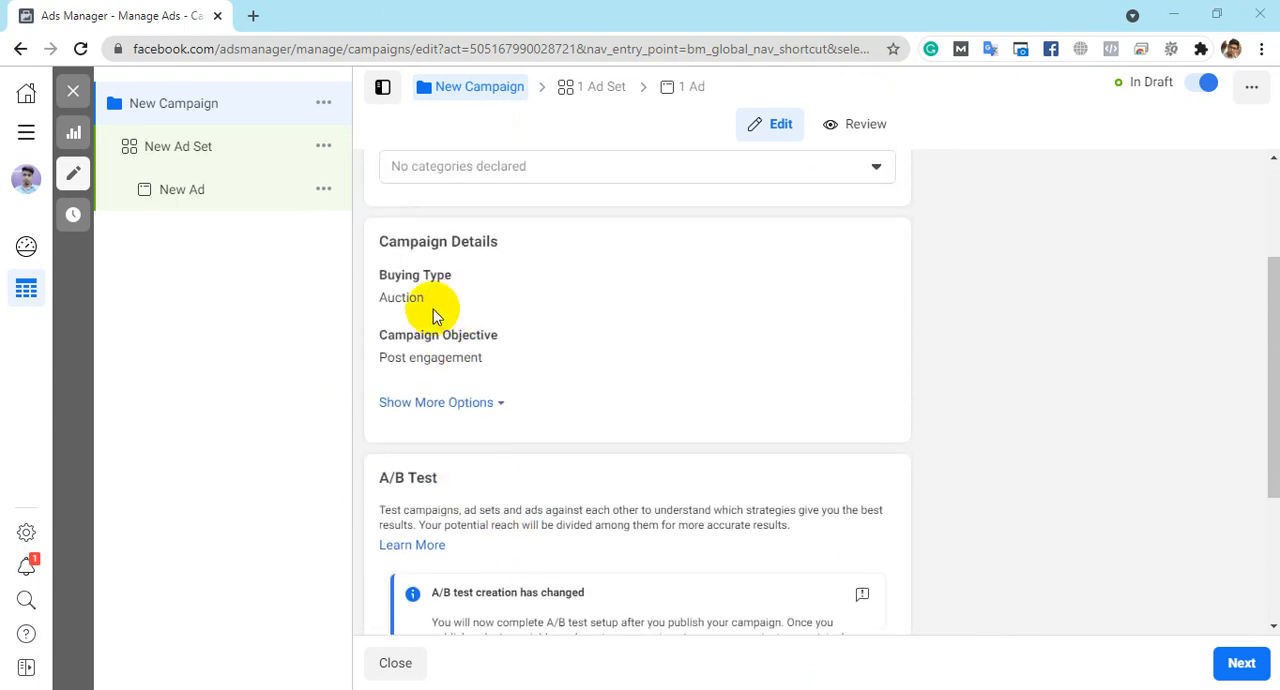
pyautogui.click(508, 402)
pyautogui.click(1236, 660)
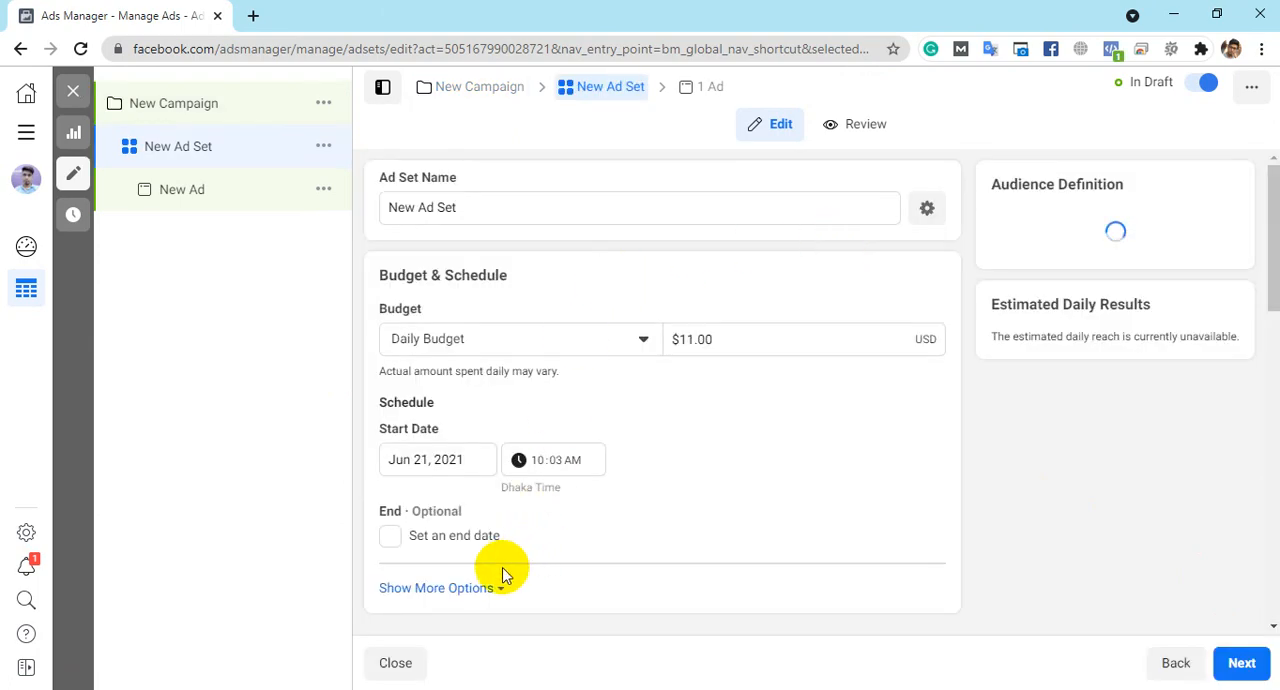
# - Expand the additional Budget & Schedule options and review the ad set's daily budget, start date and ad scheduling
pyautogui.click(489, 592)
pyautogui.scroll(-2, 612, 548)
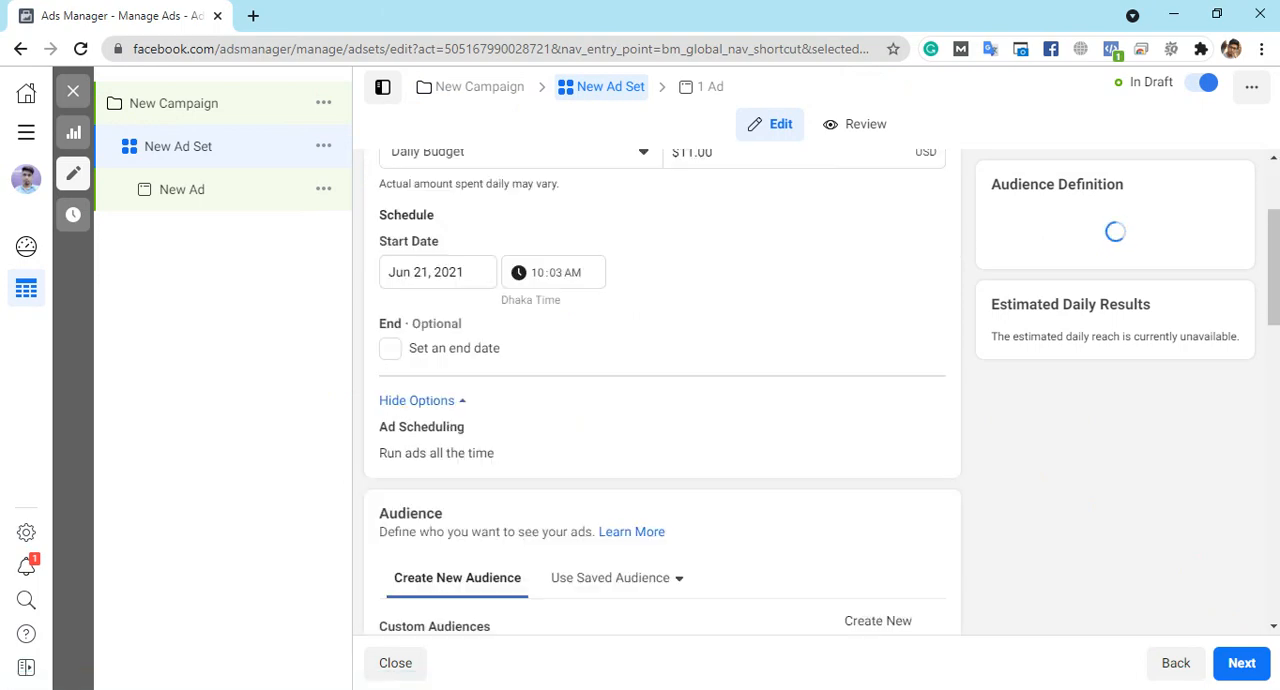
pyautogui.scroll(2, 694, 449)
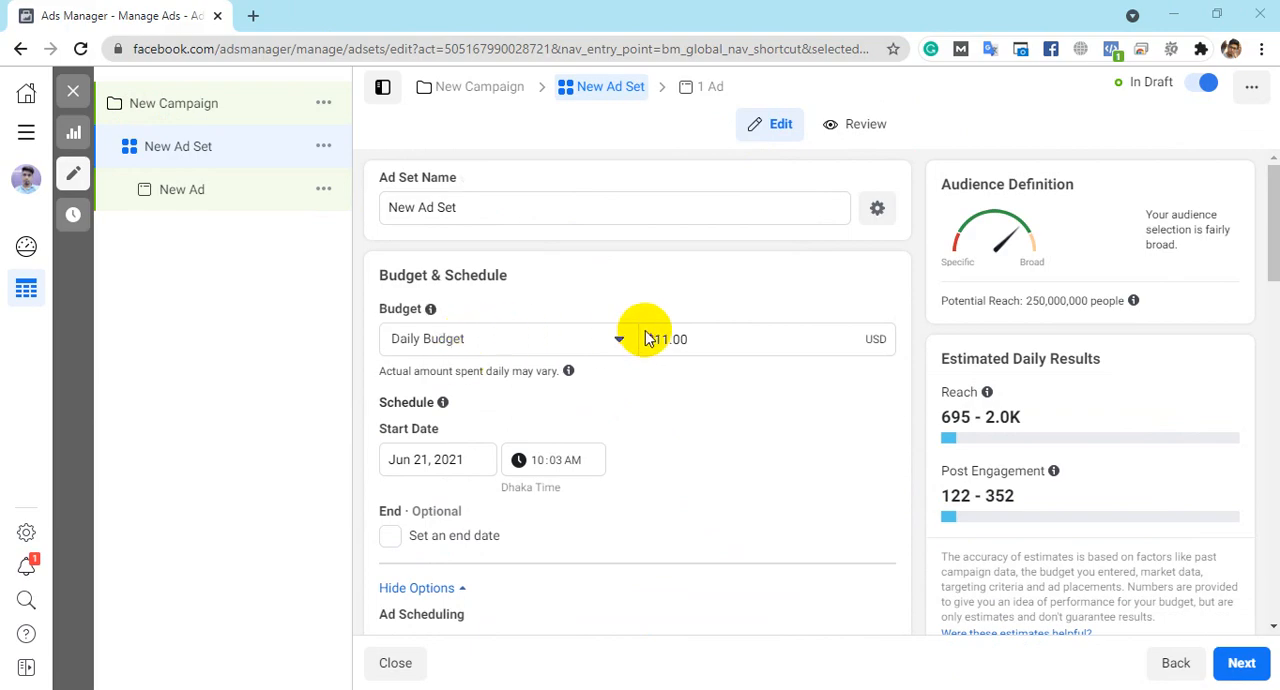
pyautogui.scroll(-2, 600, 335)
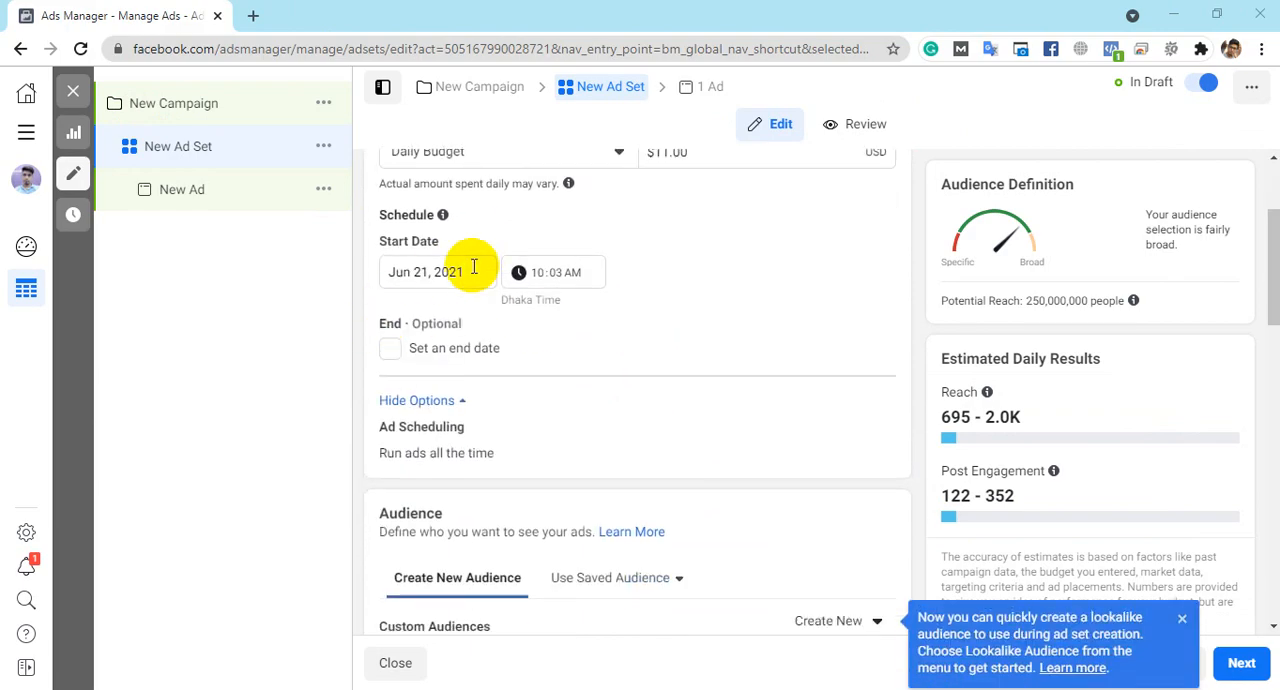
pyautogui.scroll(-3, 546, 290)
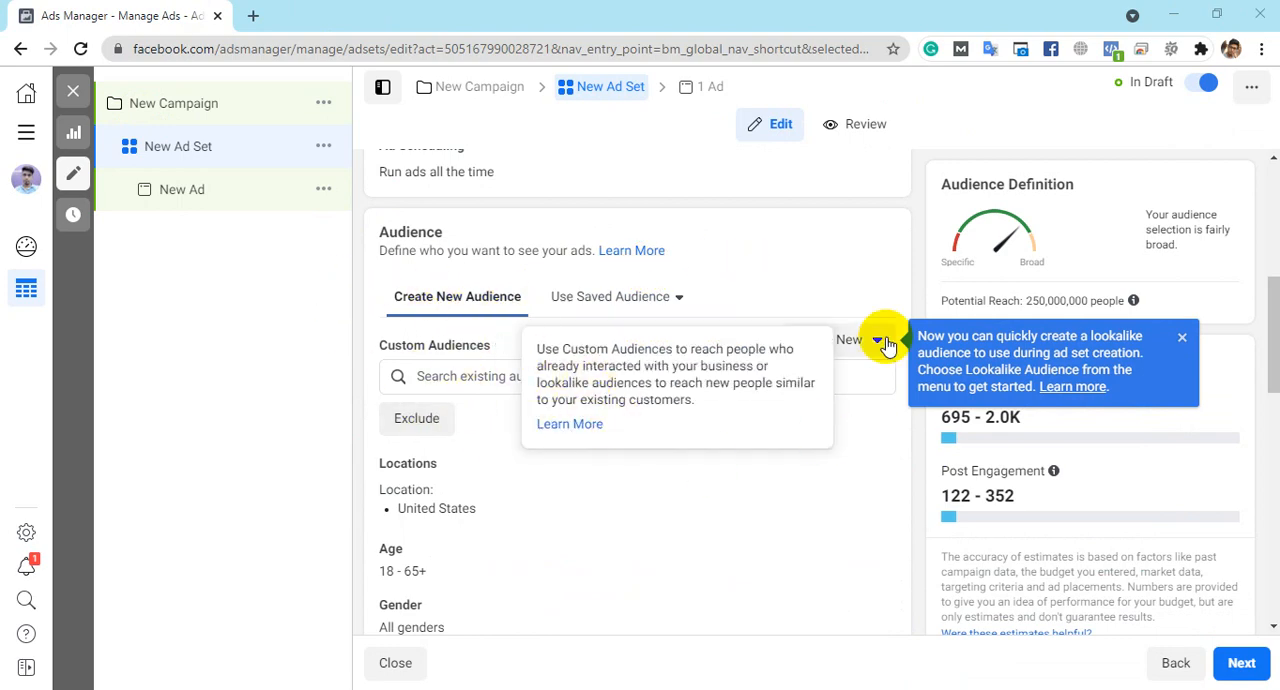
# - Start a new Custom Audience for the ad set and choose Website as its source
pyautogui.click(849, 347)
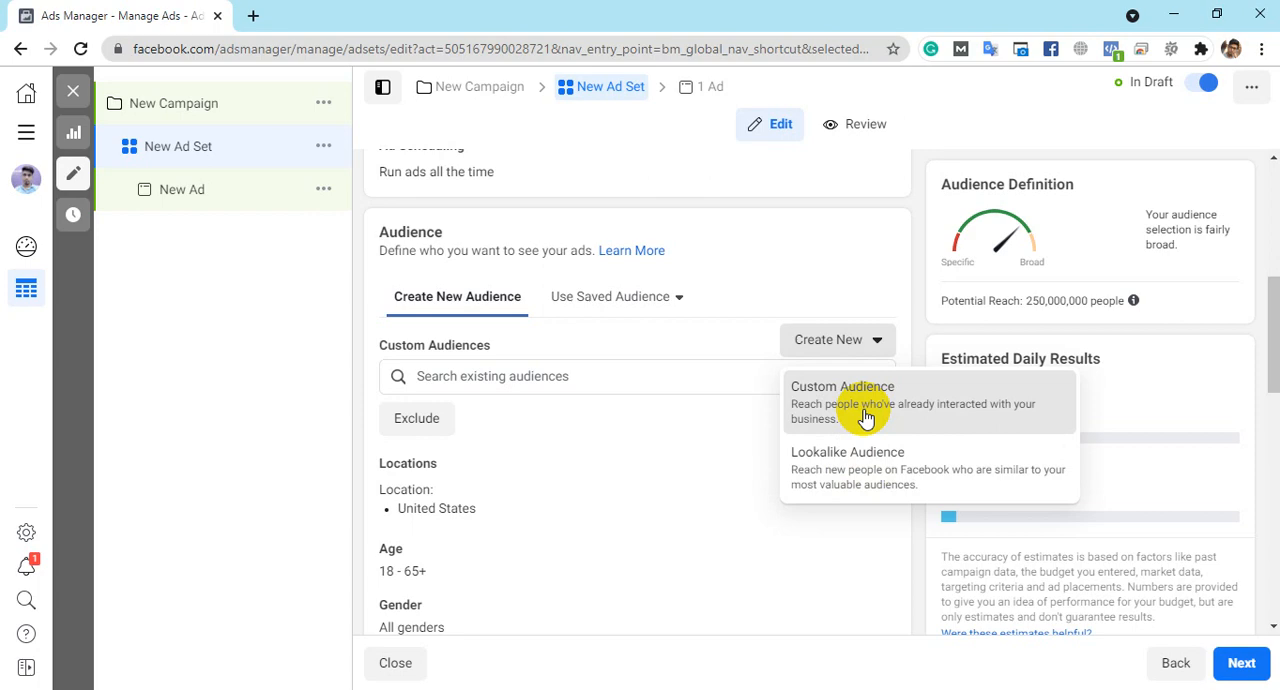
pyautogui.click(866, 418)
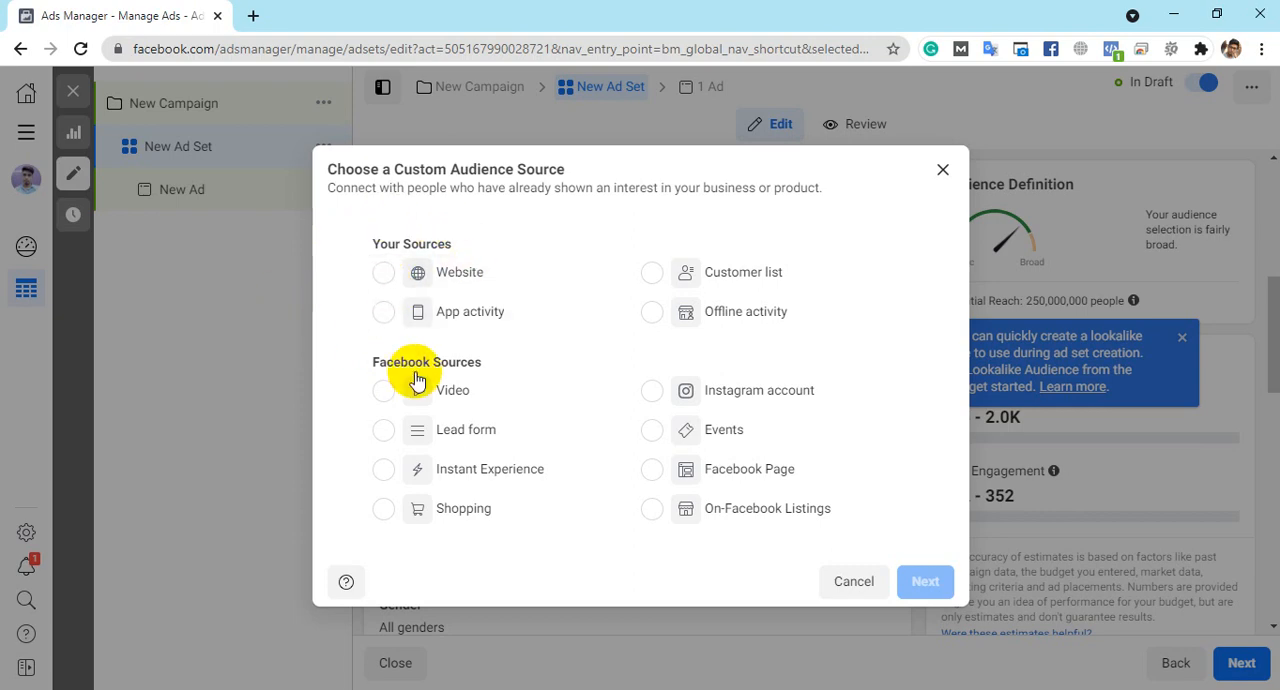
pyautogui.click(383, 276)
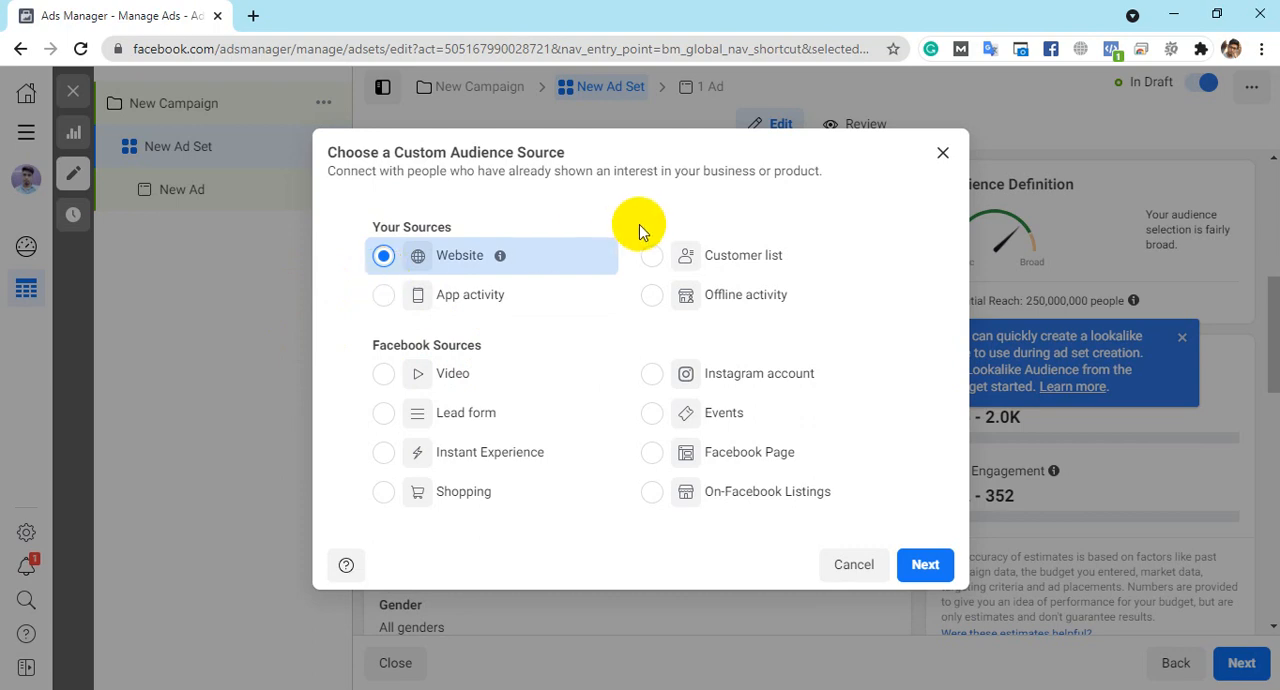
# - Try the Customer list, App activity, Offline activity, Video, Instagram account and Lead form sources, and proceed with Website as the source
pyautogui.click(654, 263)
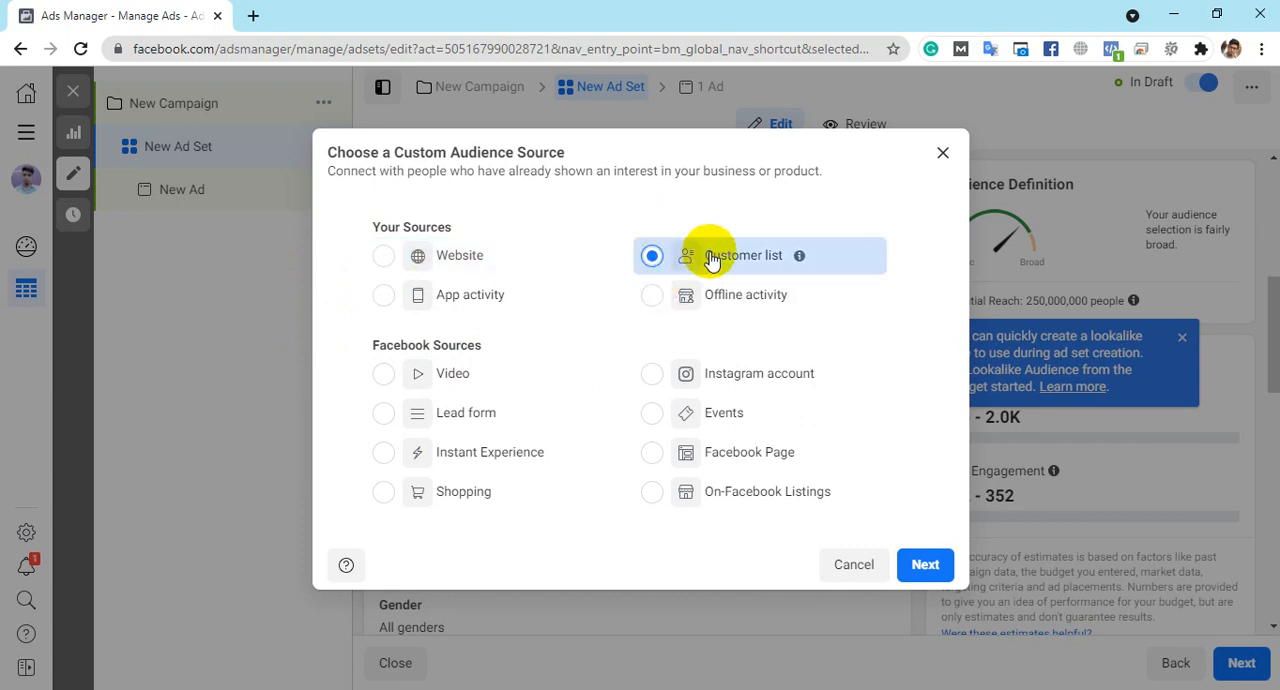
pyautogui.moveTo(799, 262)
pyautogui.click(395, 299)
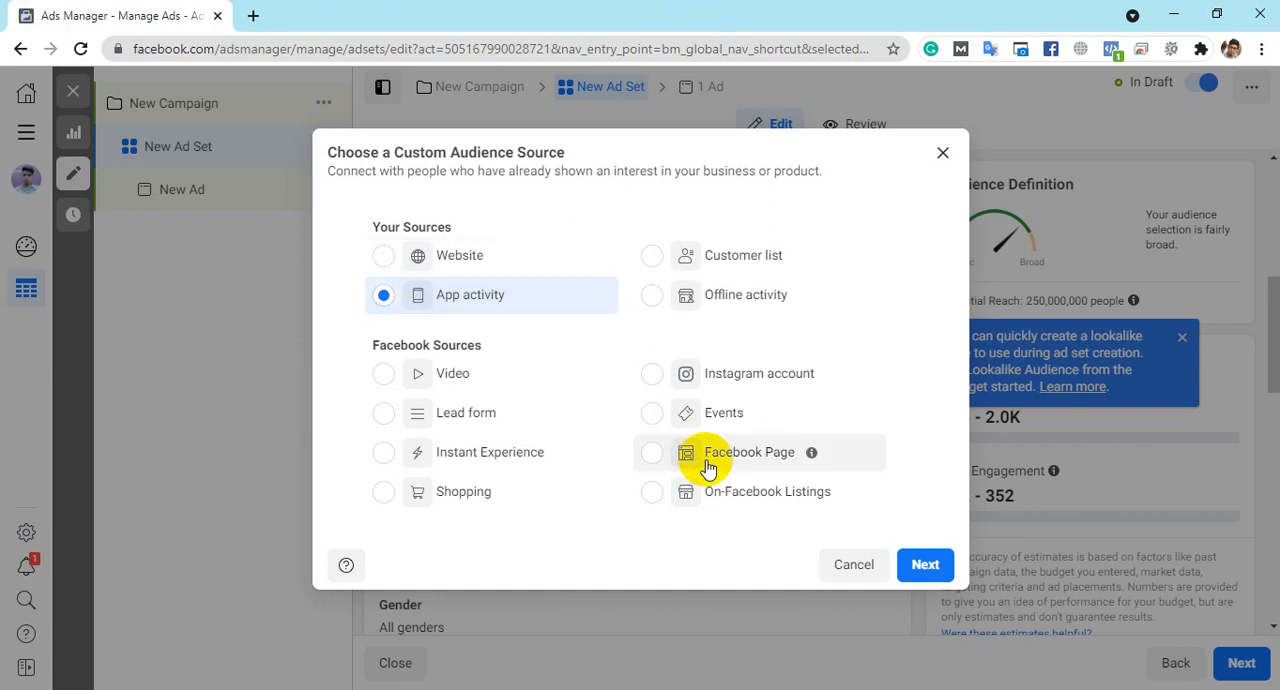
pyautogui.click(656, 300)
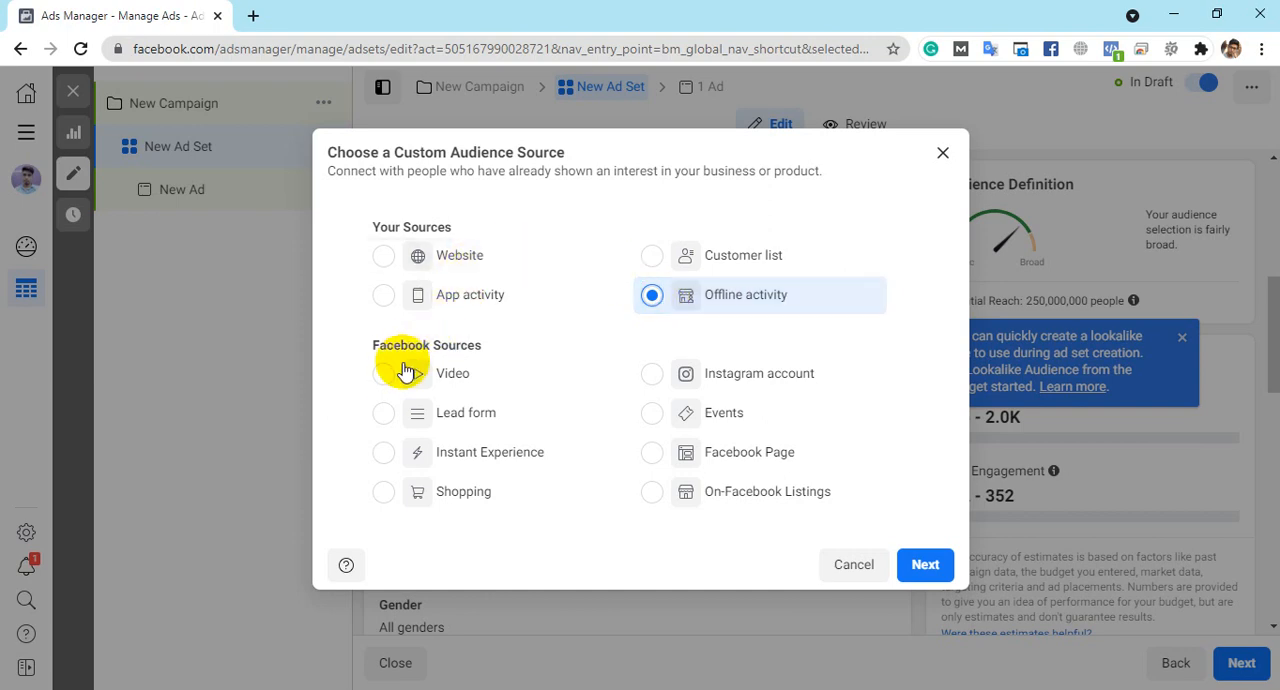
pyautogui.click(392, 390)
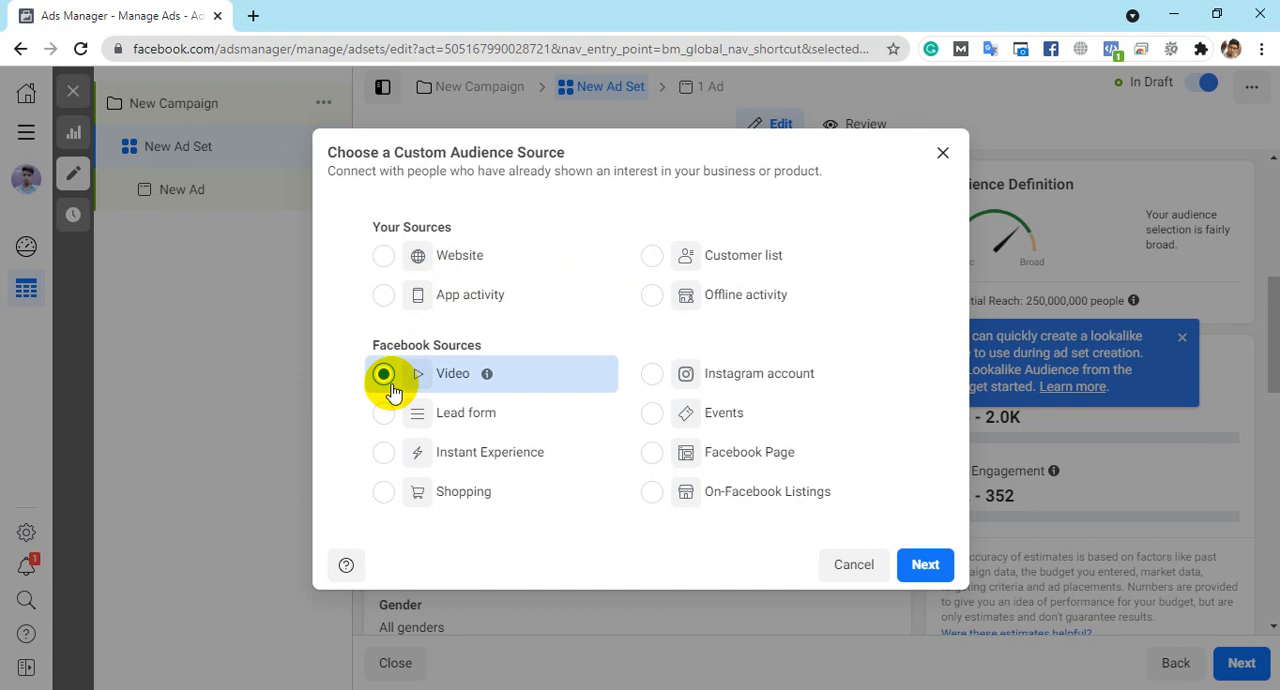
pyautogui.click(658, 375)
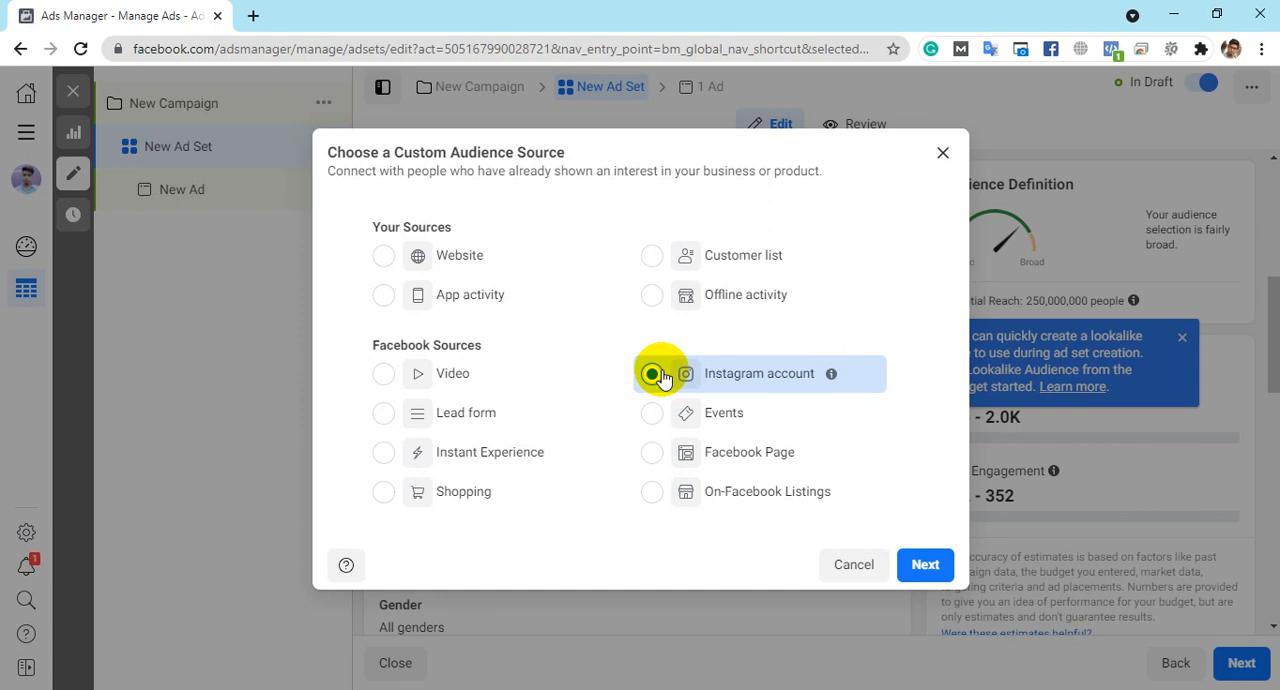
pyautogui.click(459, 428)
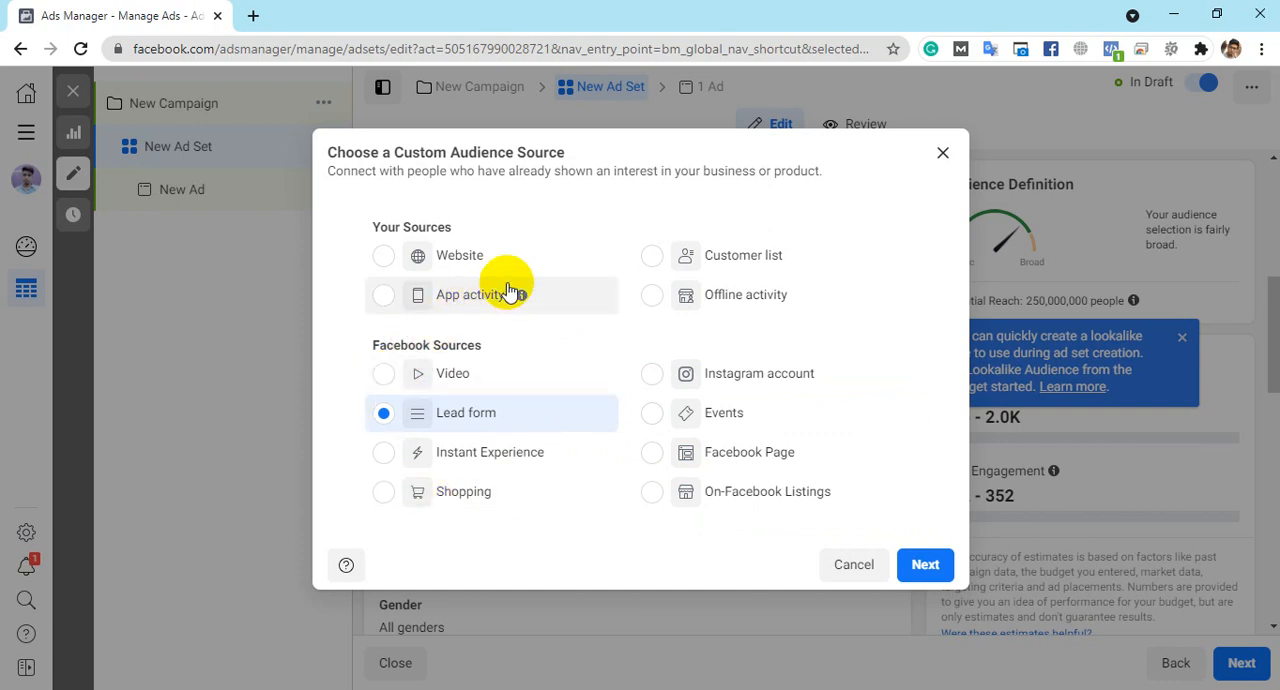
pyautogui.click(405, 268)
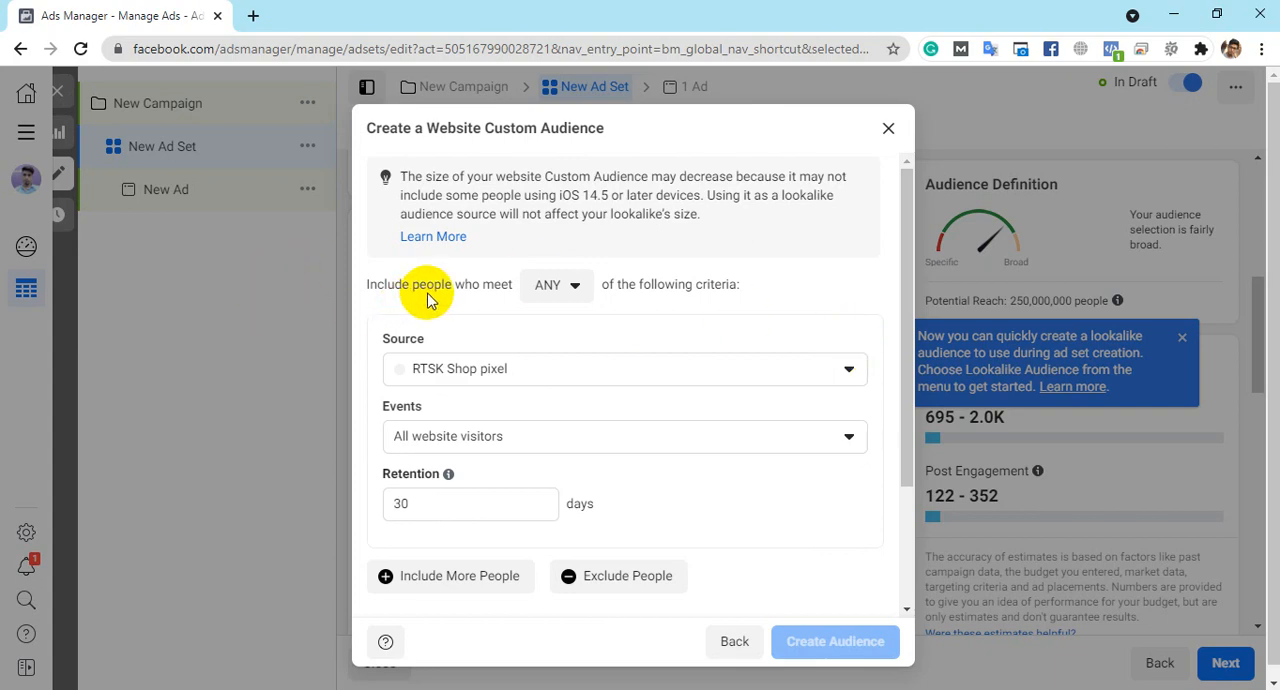
# - Check the ANY and ALL criteria matching options and select RTSK Shop pixel as the website audience's source
pyautogui.click(546, 298)
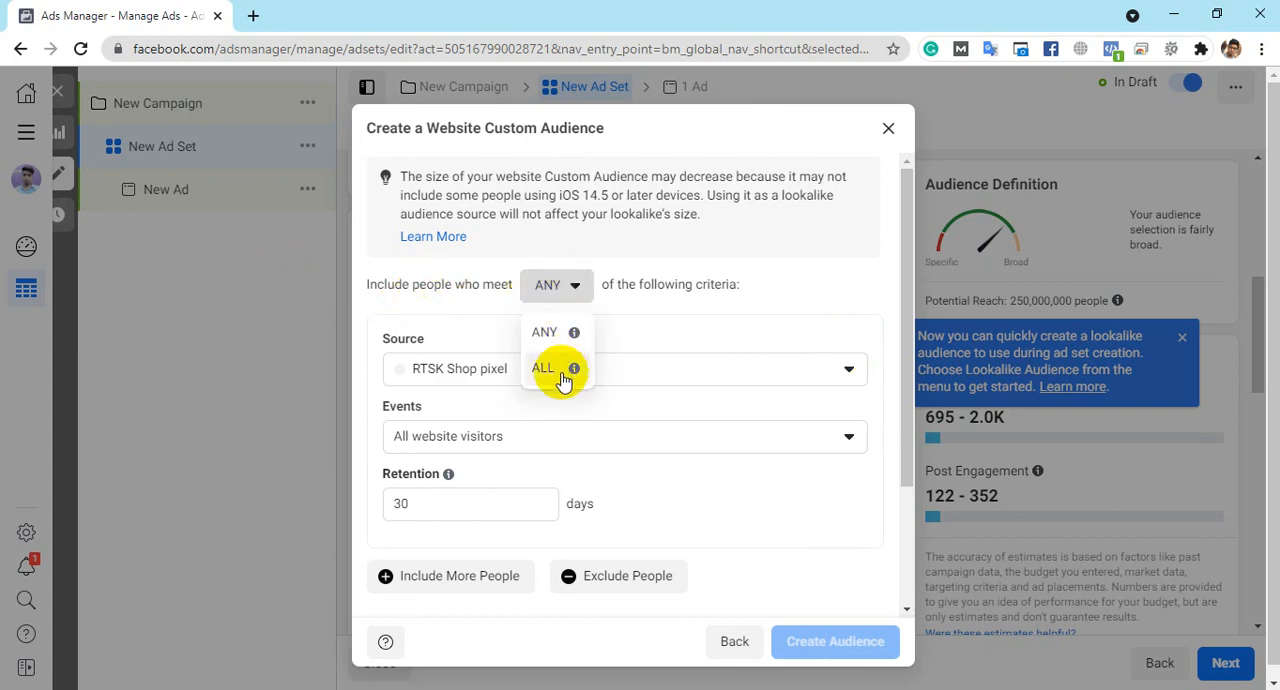
pyautogui.click(572, 296)
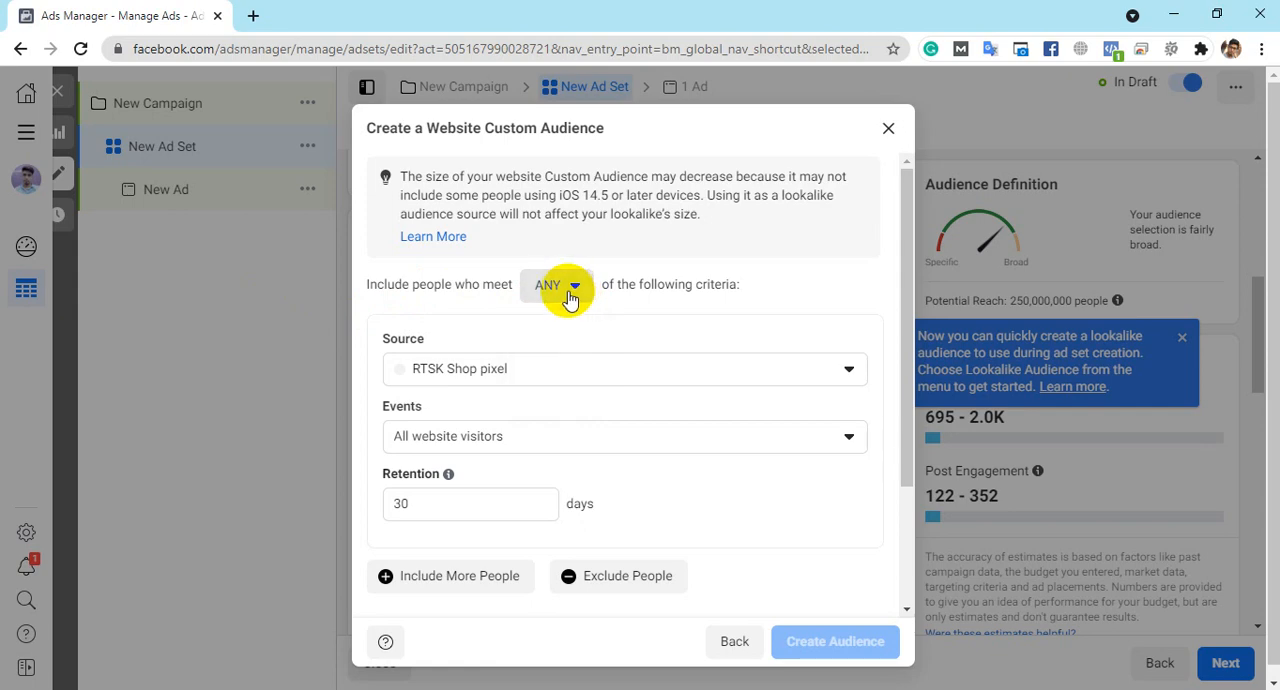
pyautogui.click(490, 386)
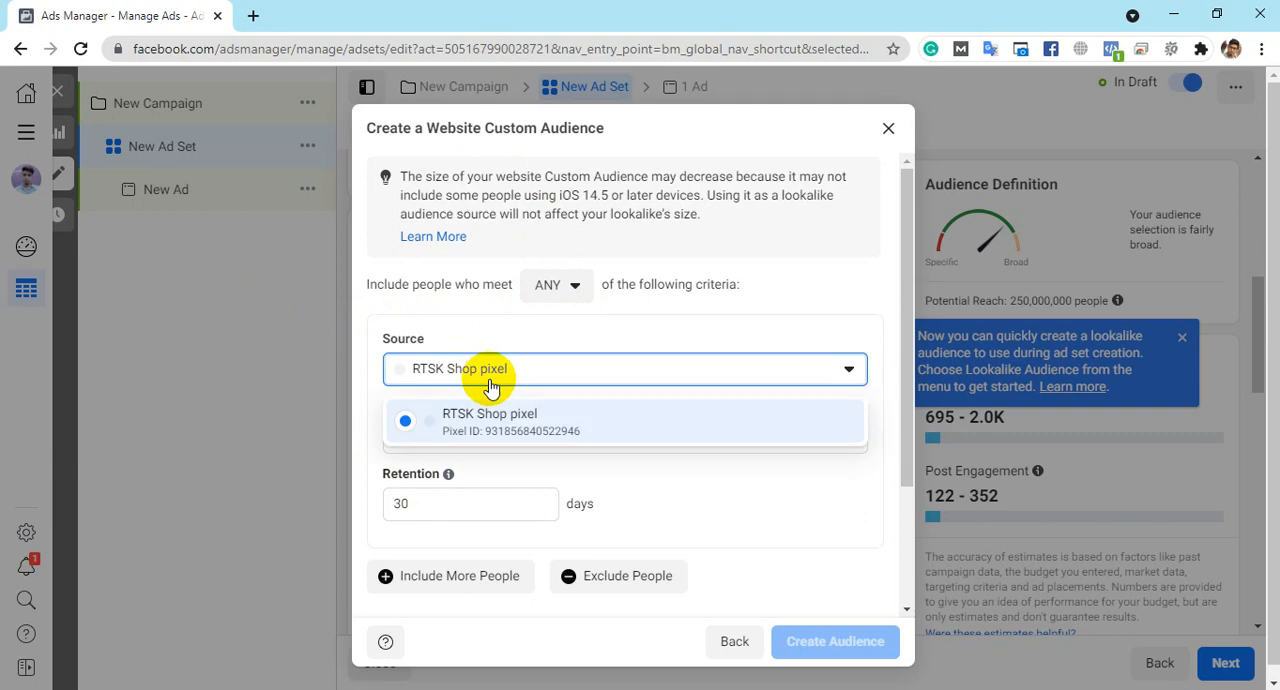
pyautogui.click(527, 432)
# - Try the People who visited specific web pages and Visitors by time spent events, and view the latter's percentile options
pyautogui.click(478, 445)
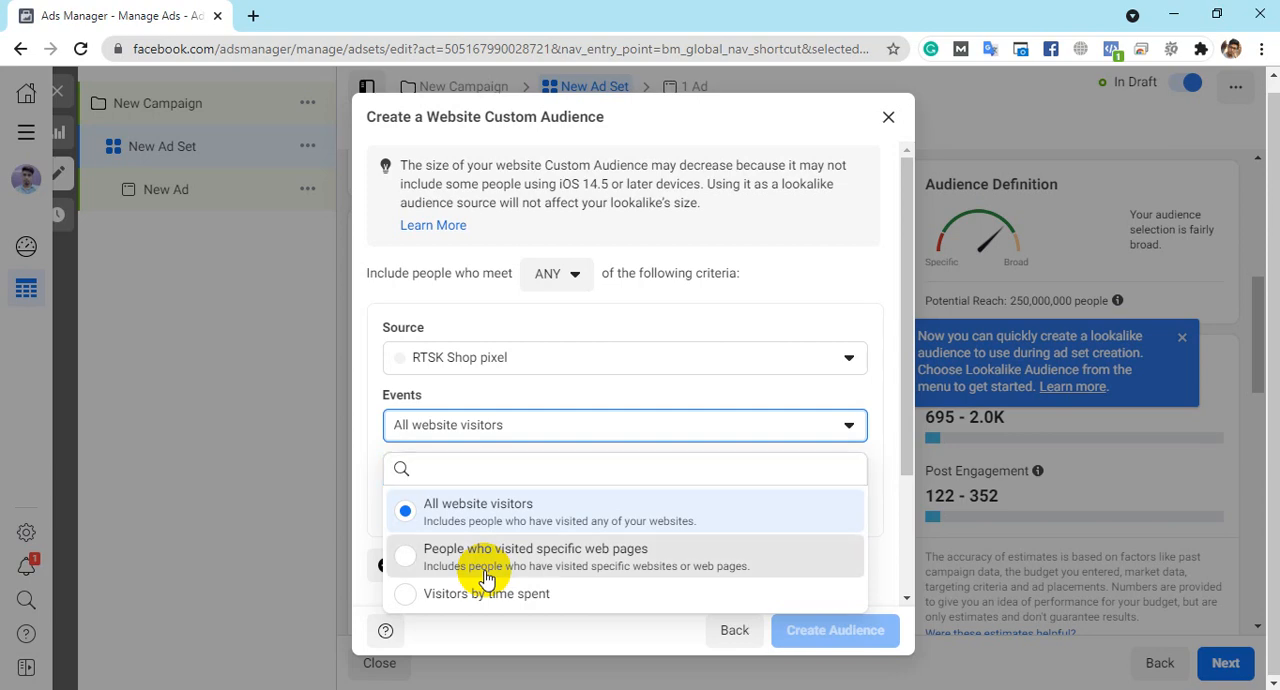
pyautogui.click(485, 578)
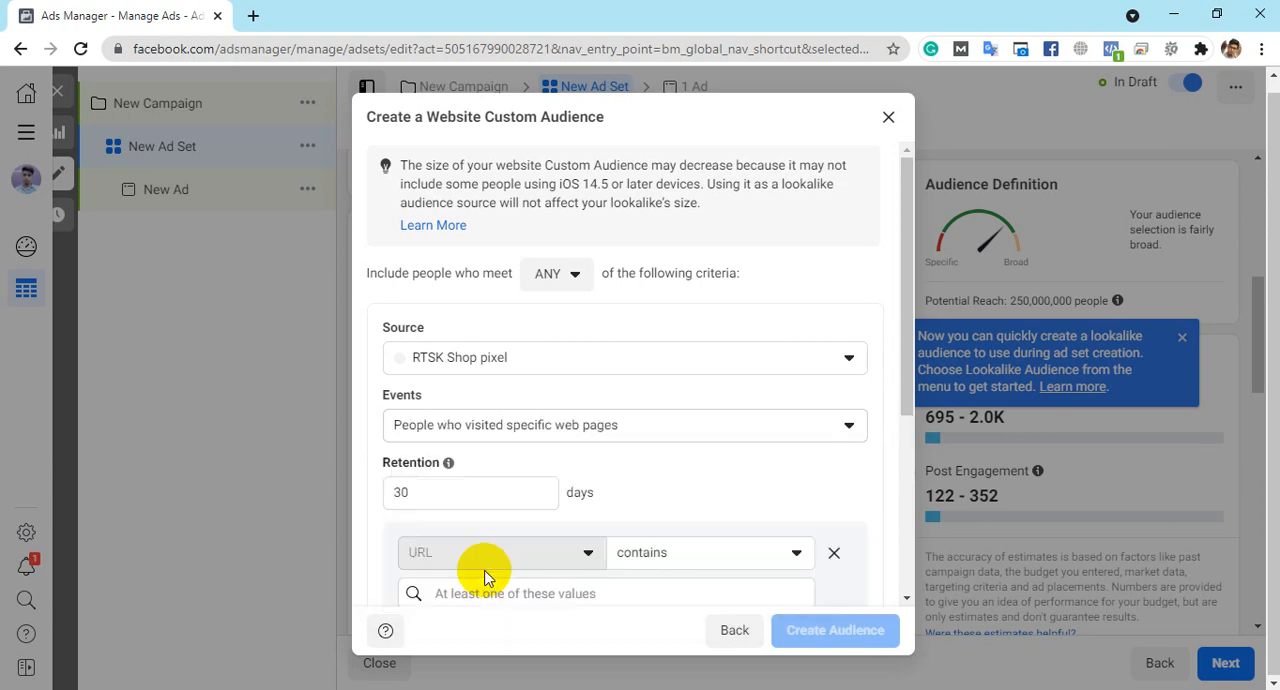
pyautogui.click(580, 423)
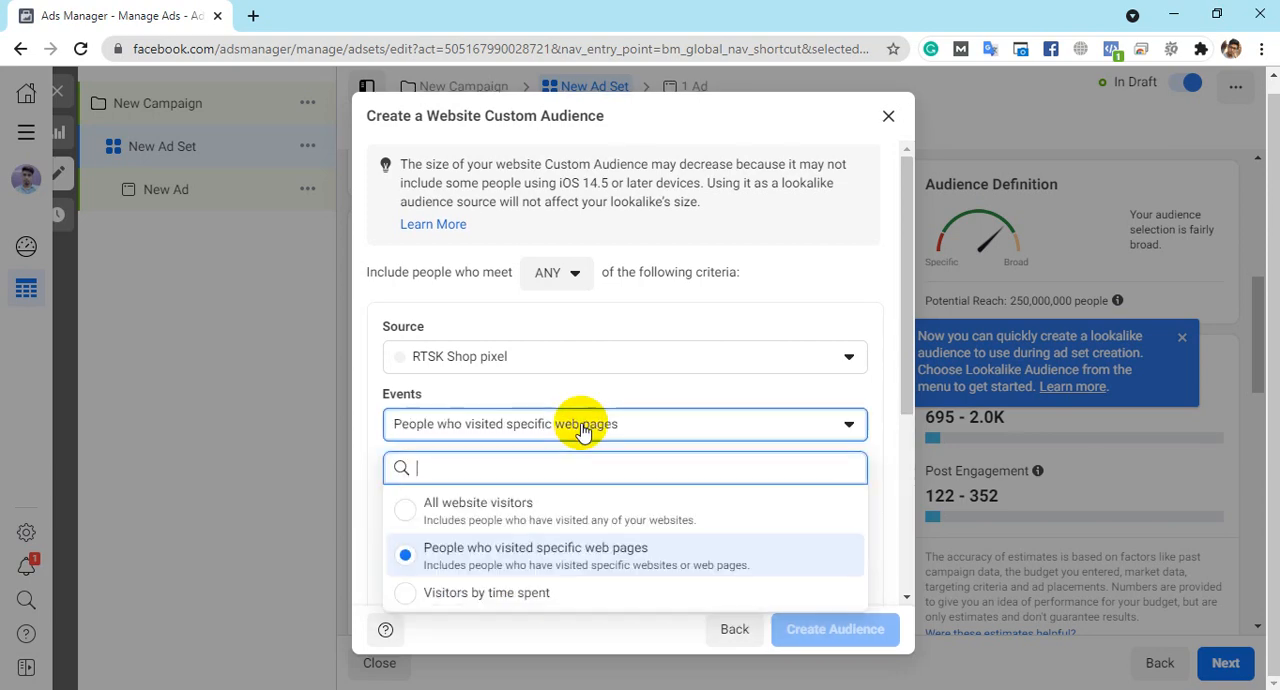
pyautogui.click(476, 595)
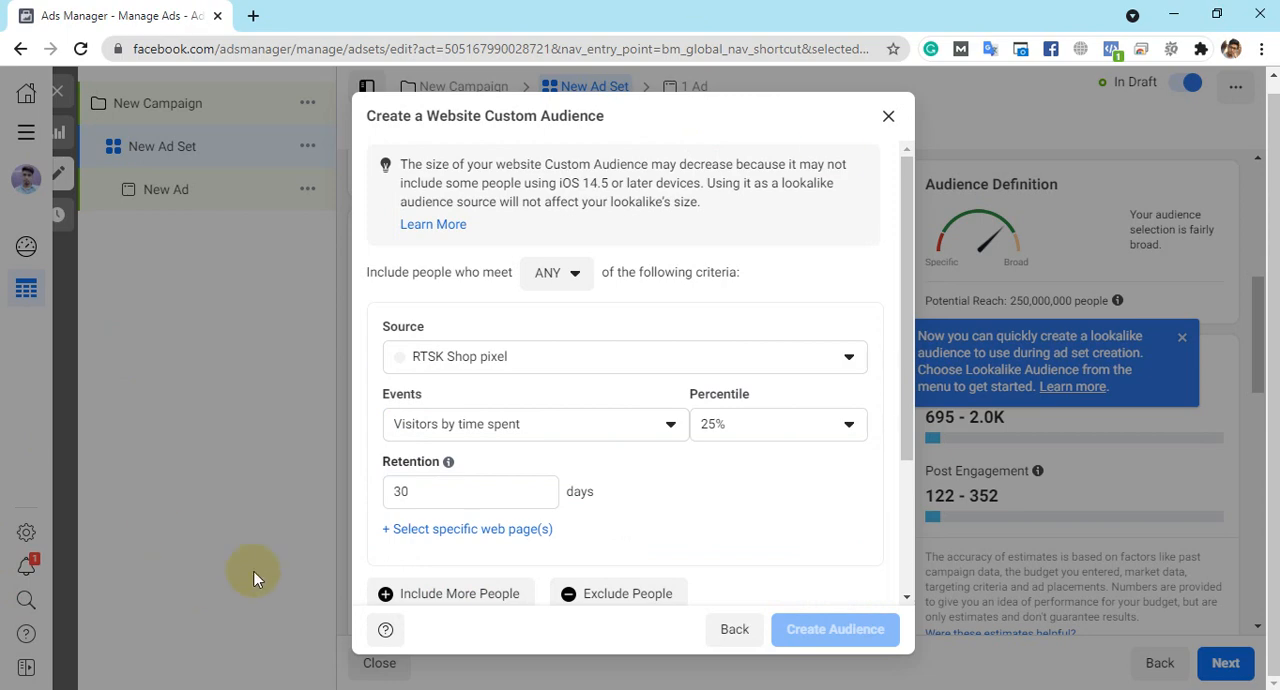
pyautogui.click(737, 424)
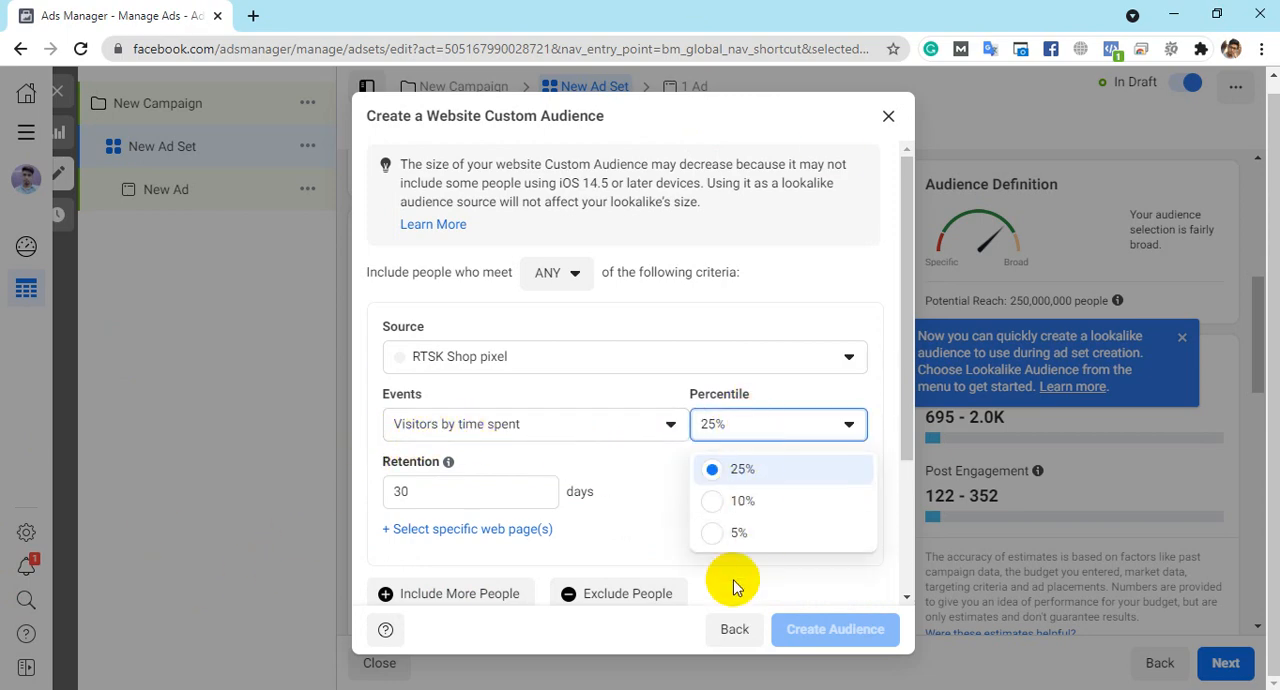
pyautogui.click(741, 426)
# - Add a specific web page condition to the time-spent event and check its URL matching options and value field
pyautogui.doubleClick(454, 491)
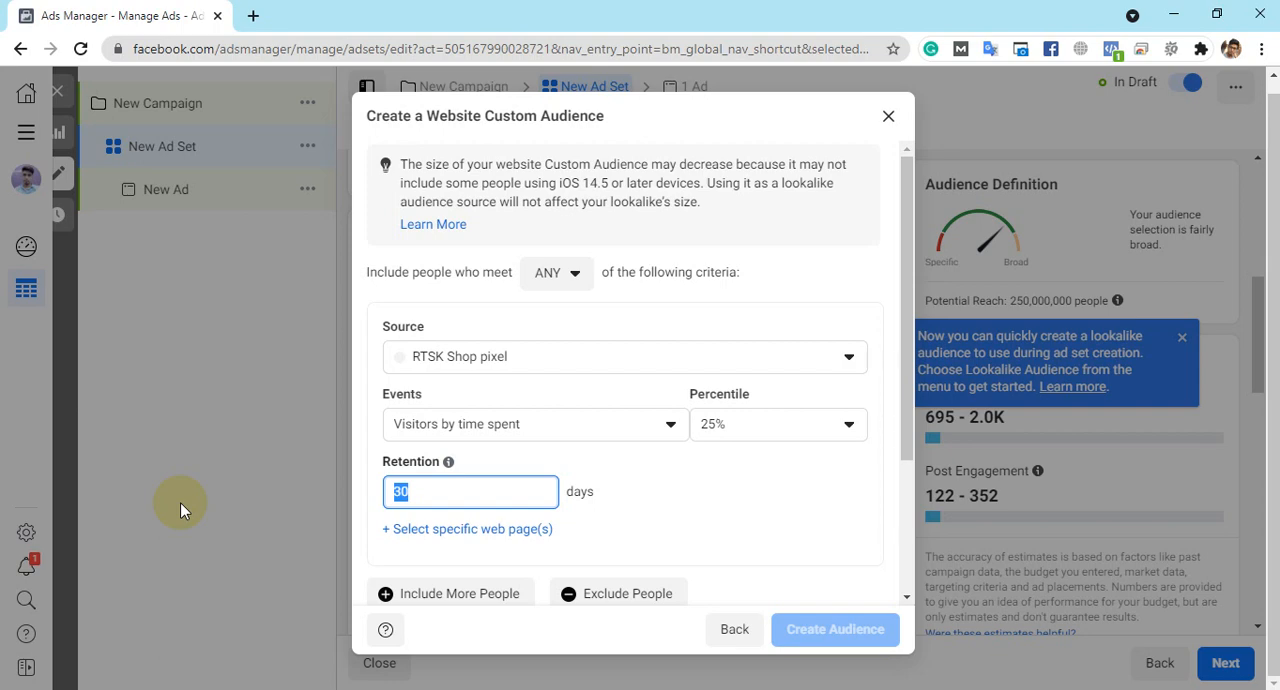
pyautogui.click(450, 530)
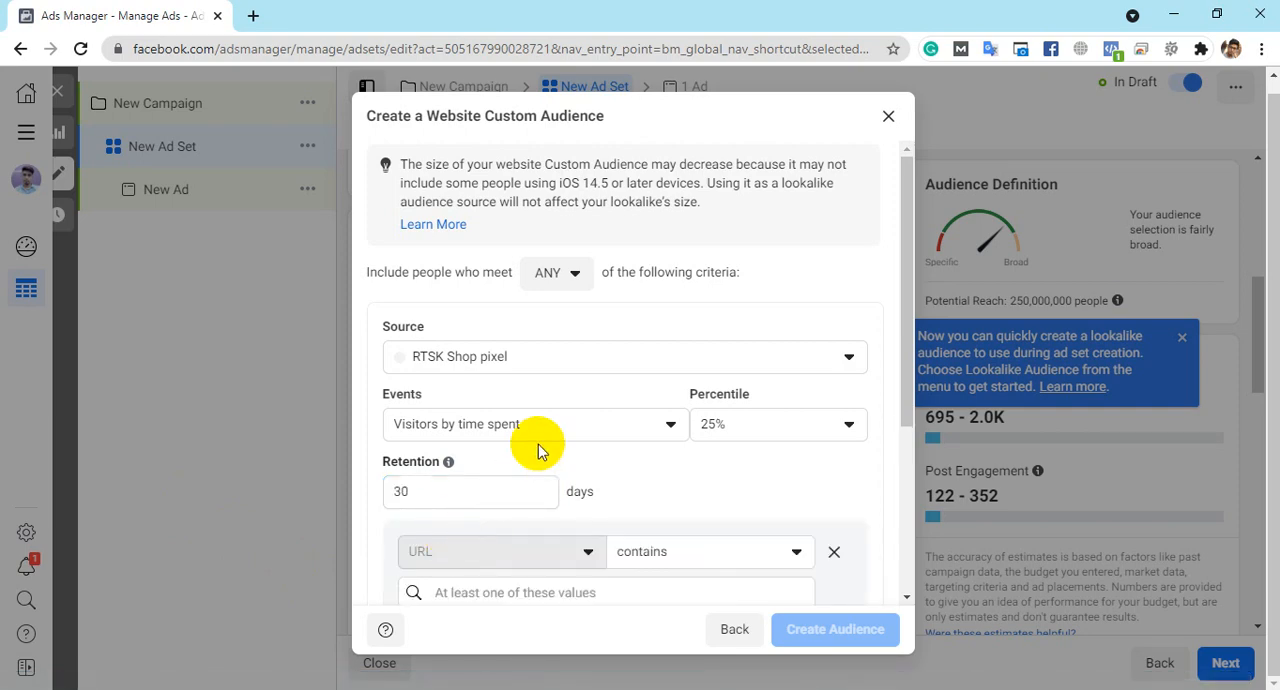
pyautogui.scroll(-3, 510, 430)
pyautogui.click(632, 275)
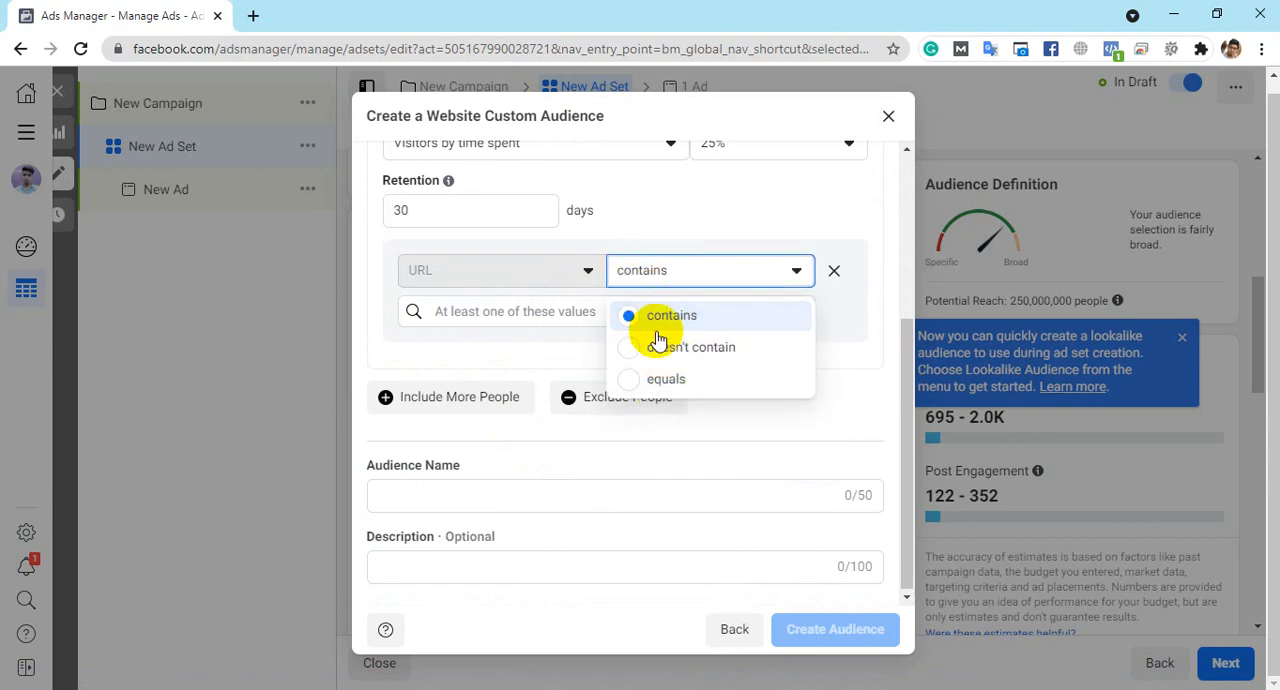
pyautogui.click(502, 273)
pyautogui.click(532, 309)
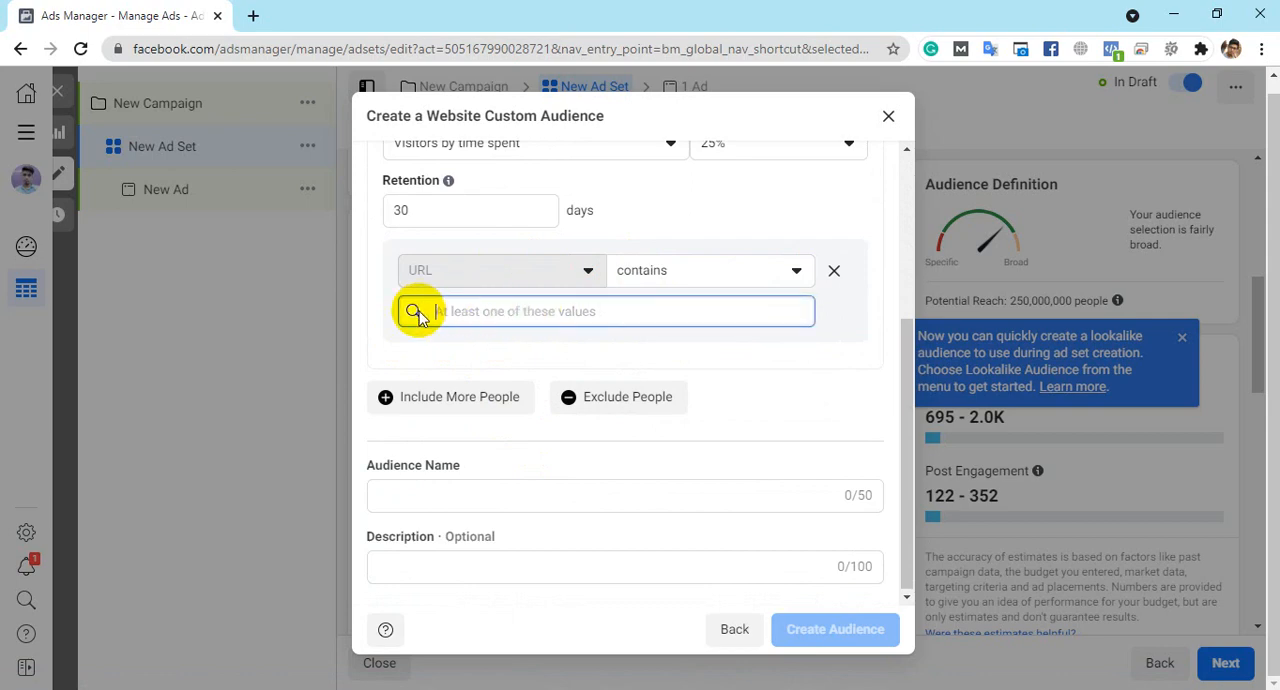
# - Set the audience's event to All website visitors
pyautogui.scroll(2, 540, 310)
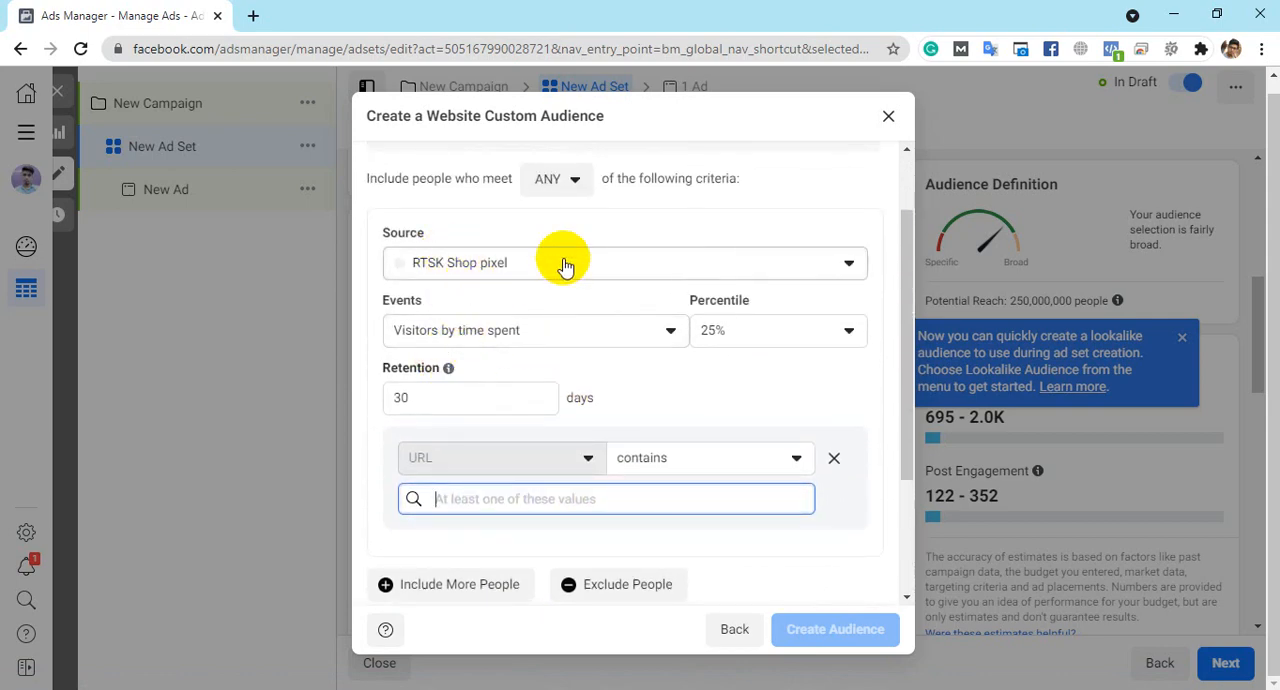
pyautogui.click(515, 345)
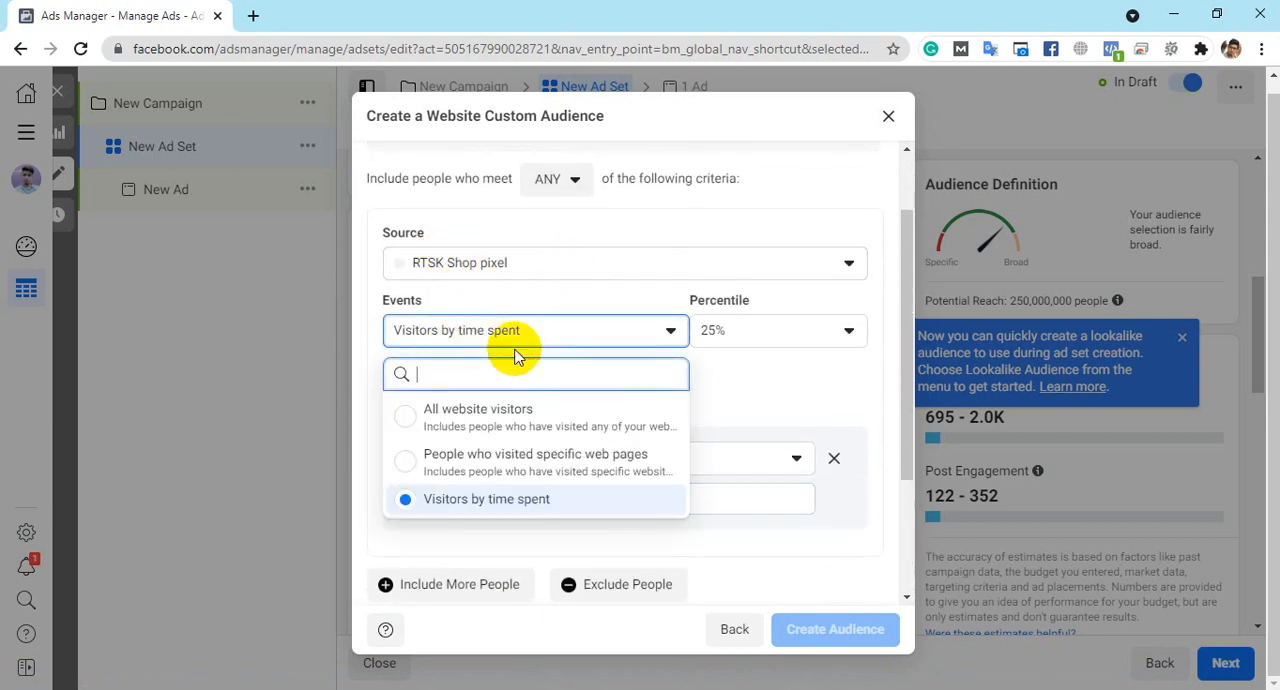
pyautogui.click(487, 423)
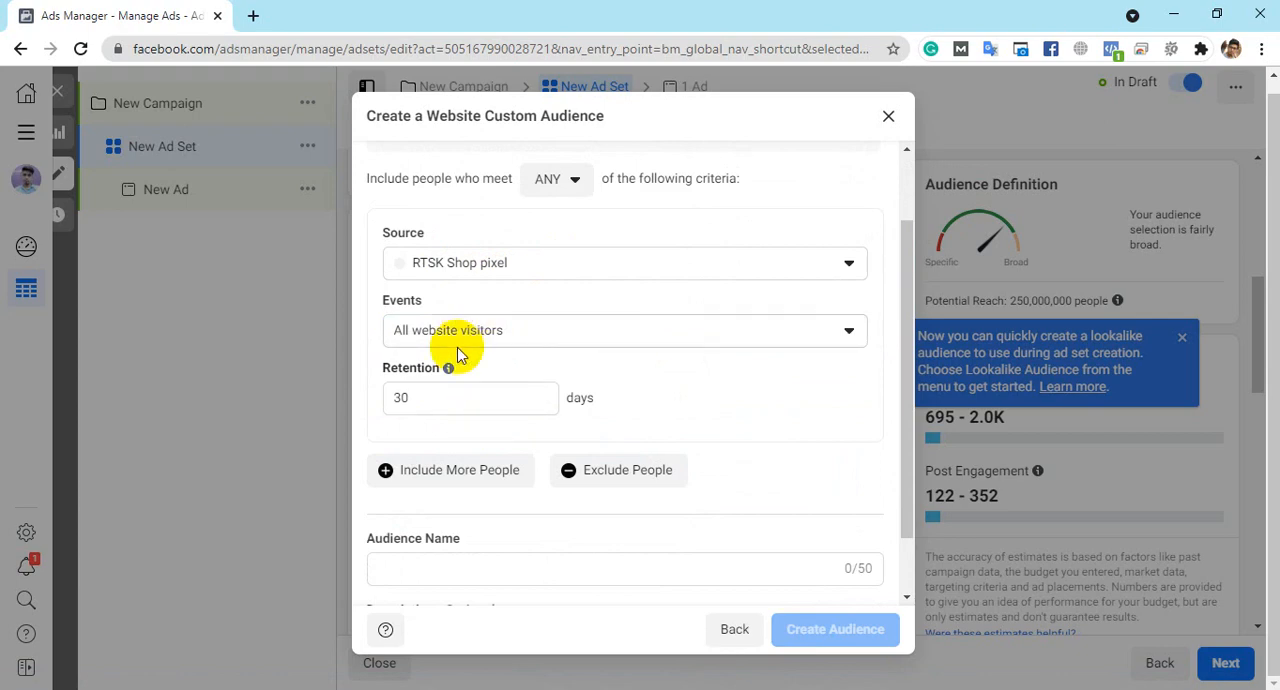
# - Try a second inclusion criterion for People who visited specific web pages from the RTSK Shop pixel, and remove it again
pyautogui.doubleClick(463, 400)
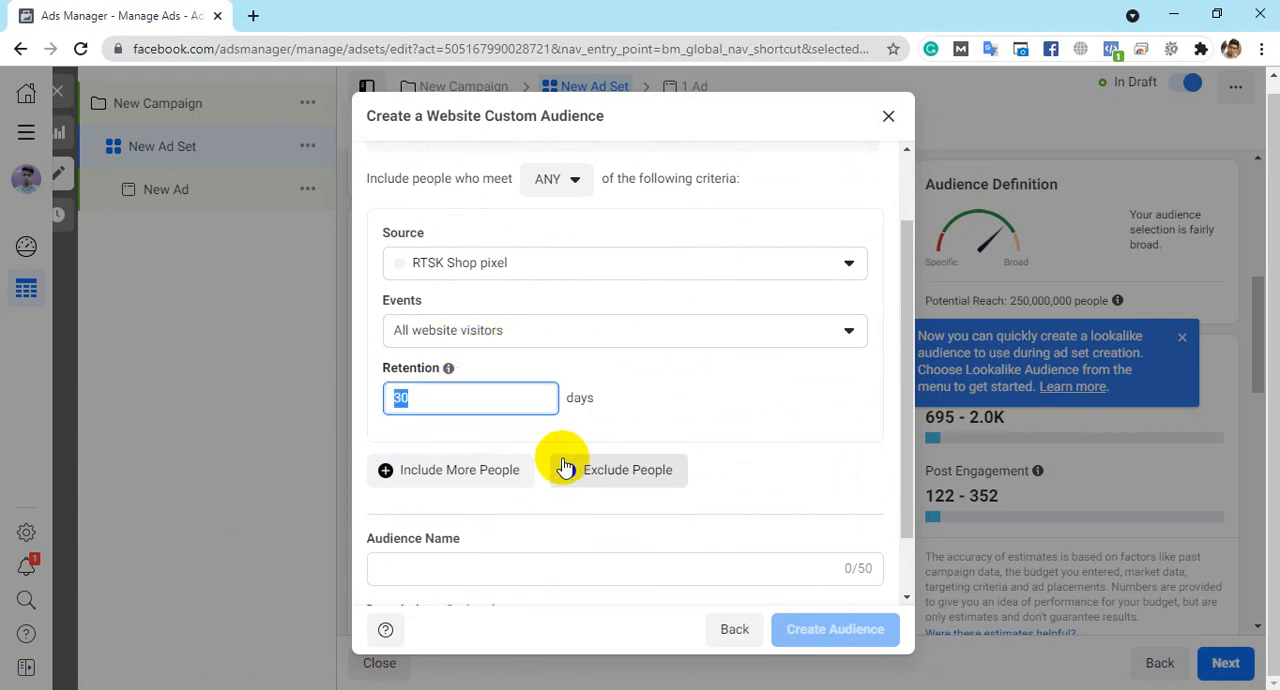
pyautogui.scroll(-1, 680, 376)
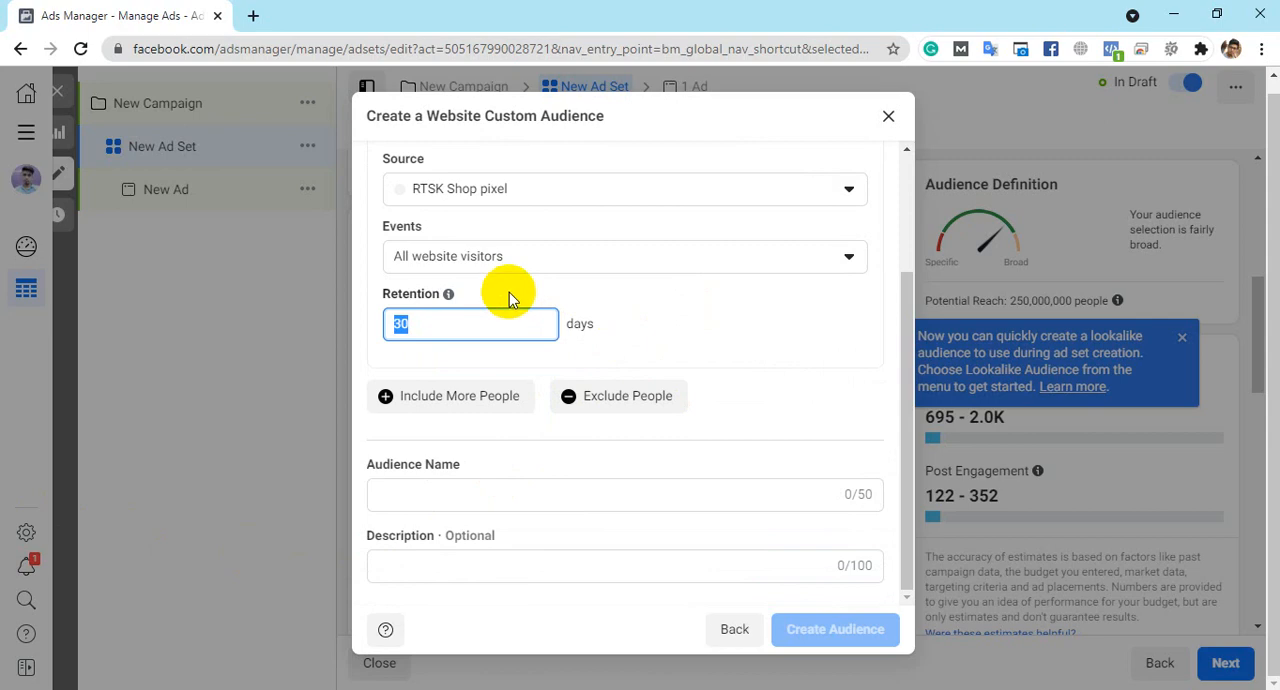
pyautogui.click(420, 397)
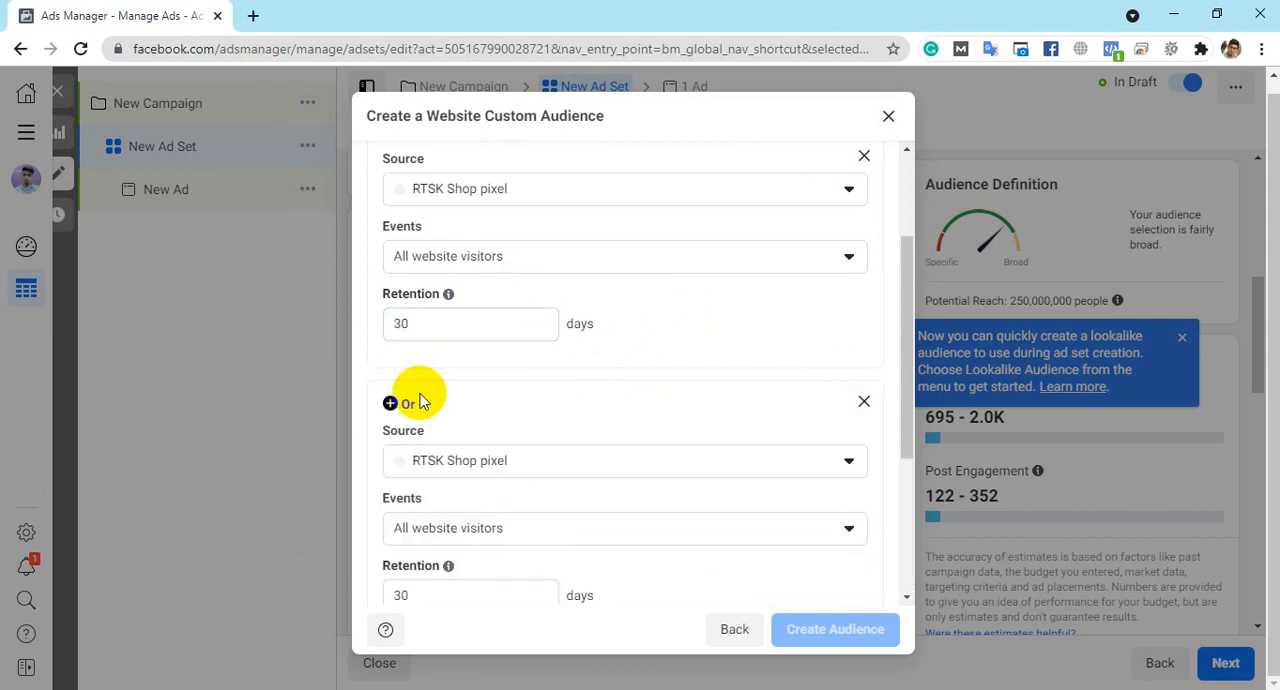
pyautogui.scroll(-2, 451, 385)
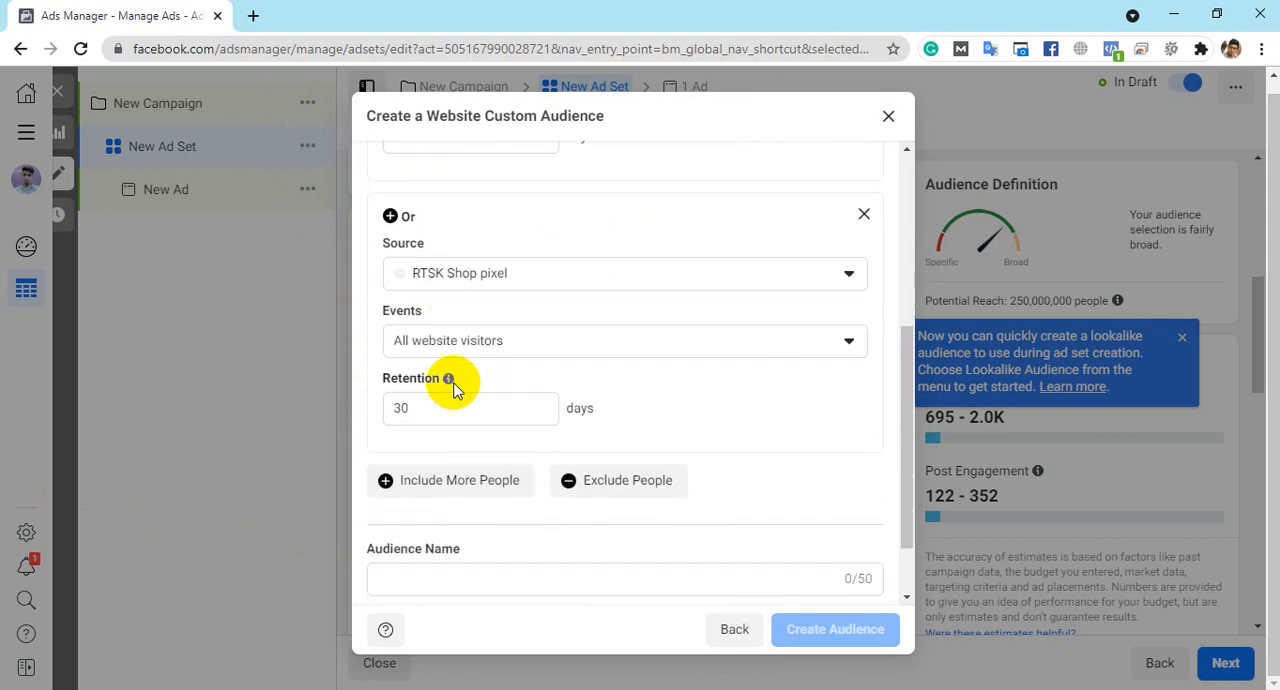
pyautogui.click(485, 340)
pyautogui.scroll(3, 714, 266)
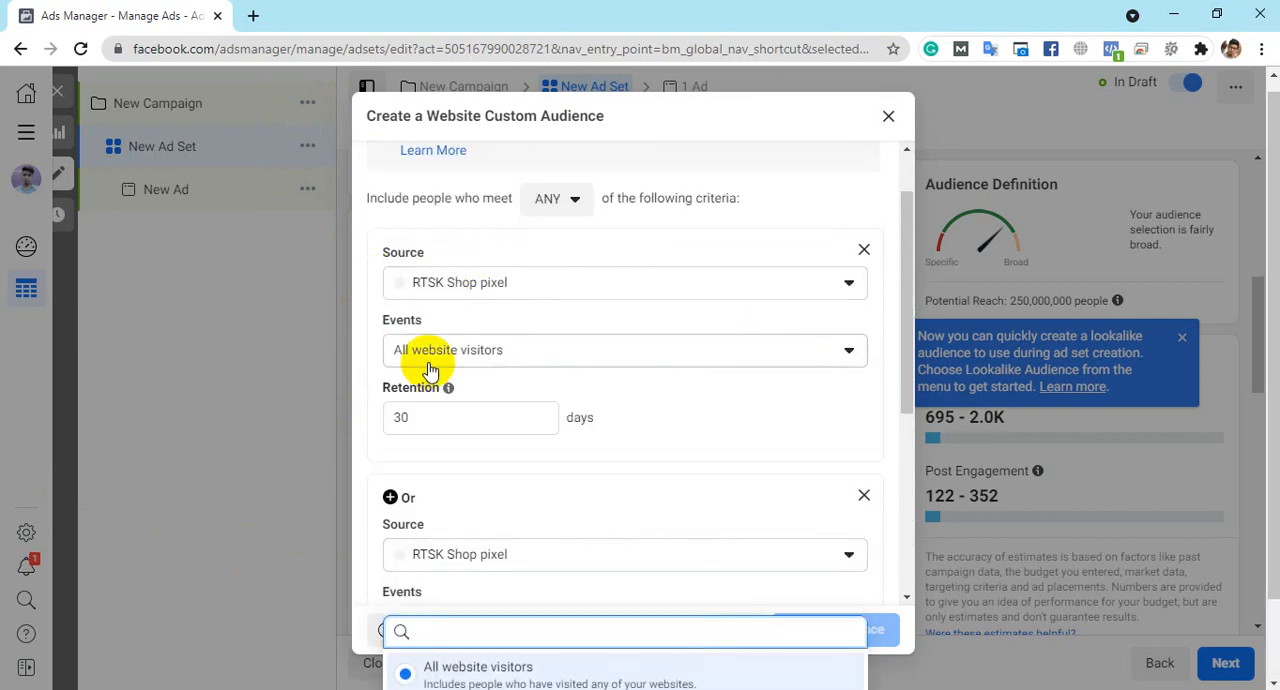
pyautogui.scroll(-2, 557, 418)
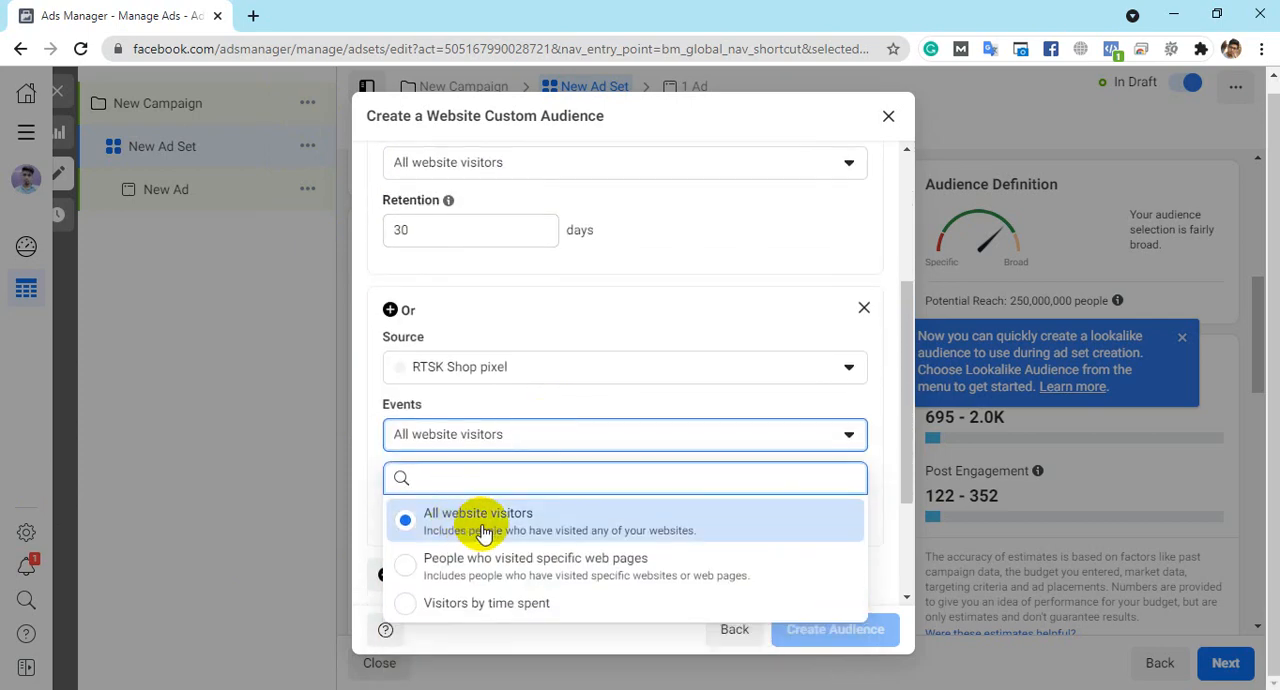
pyautogui.click(492, 576)
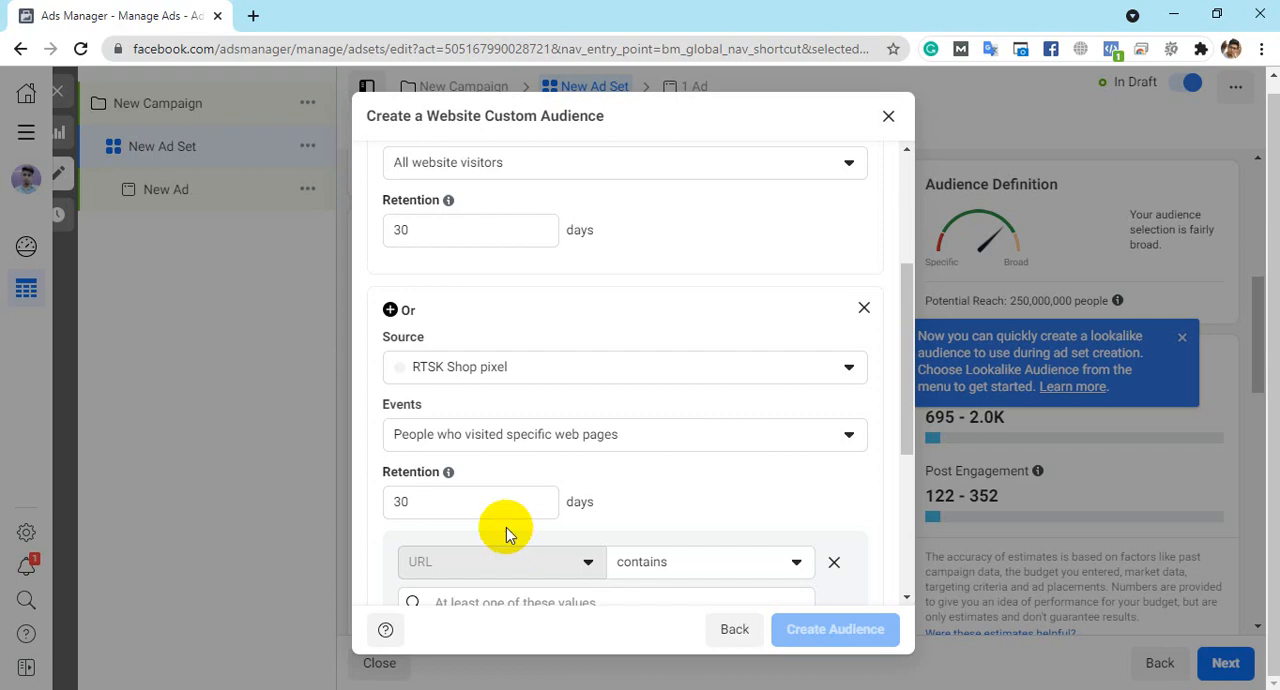
pyautogui.scroll(1, 479, 376)
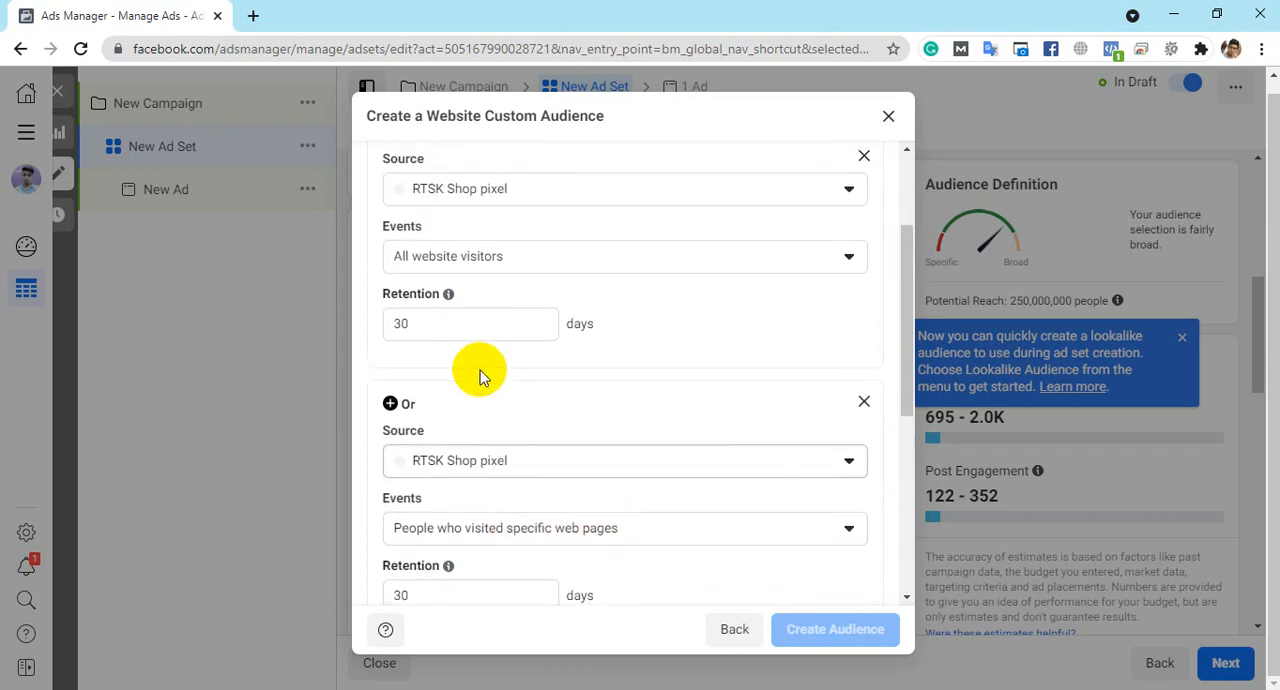
pyautogui.click(864, 402)
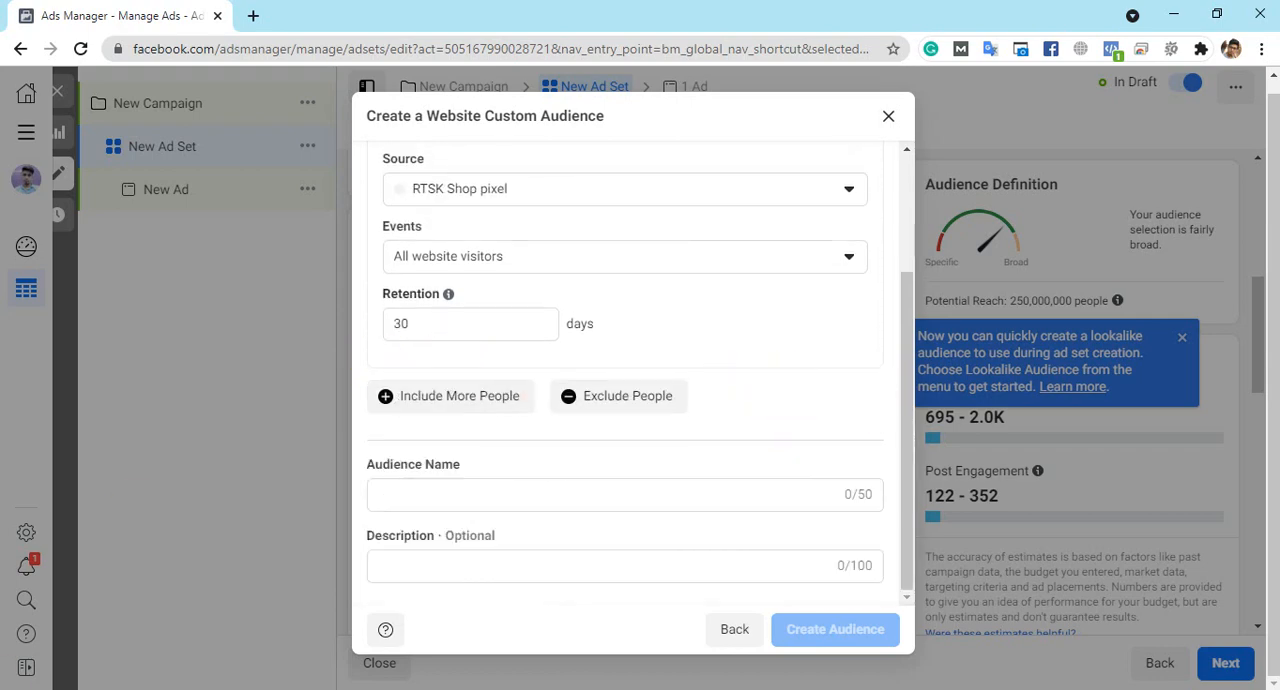
# - Name the audience with the site owner's name followed by "seo retargeting ads"
pyautogui.click(583, 490)
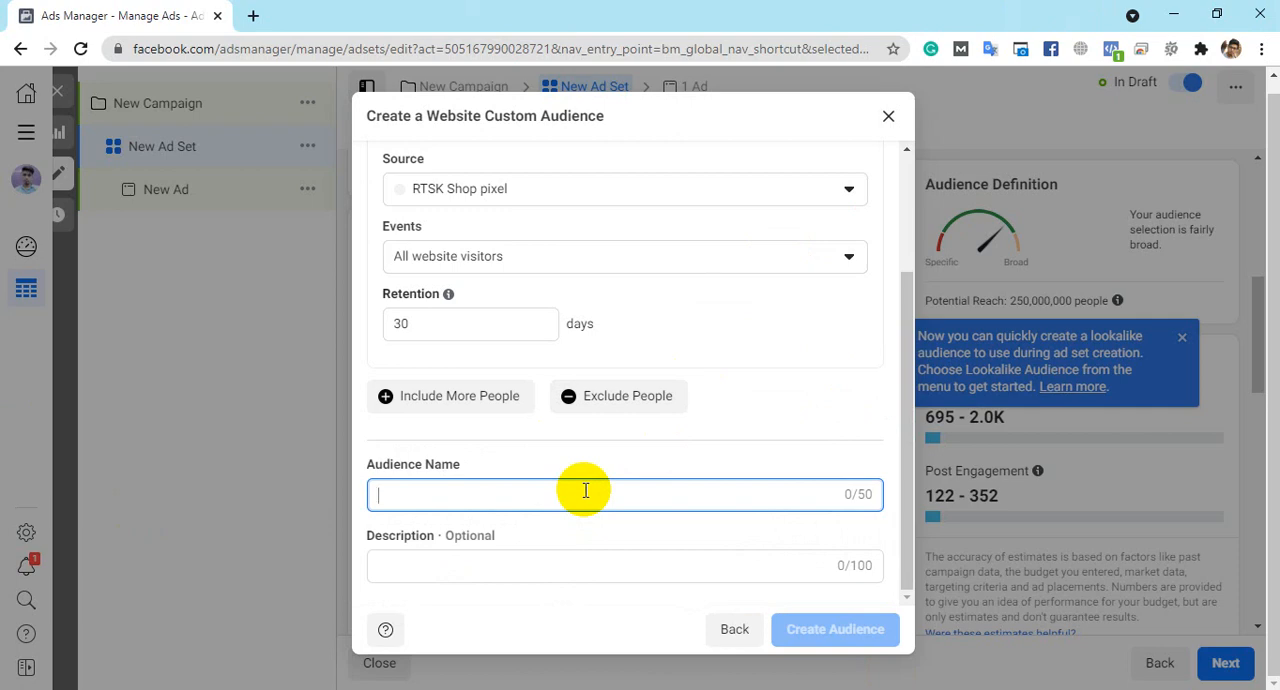
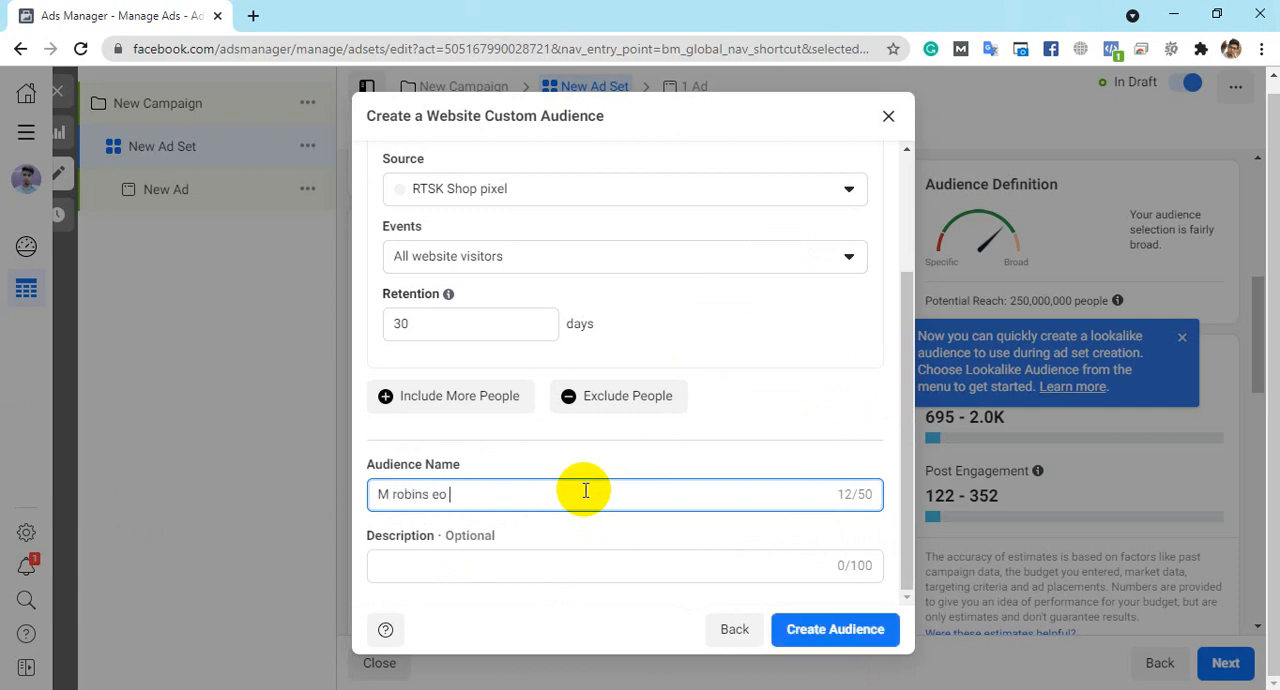
pyautogui.write('seo retargeting')
pyautogui.scroll(1, 586, 490)
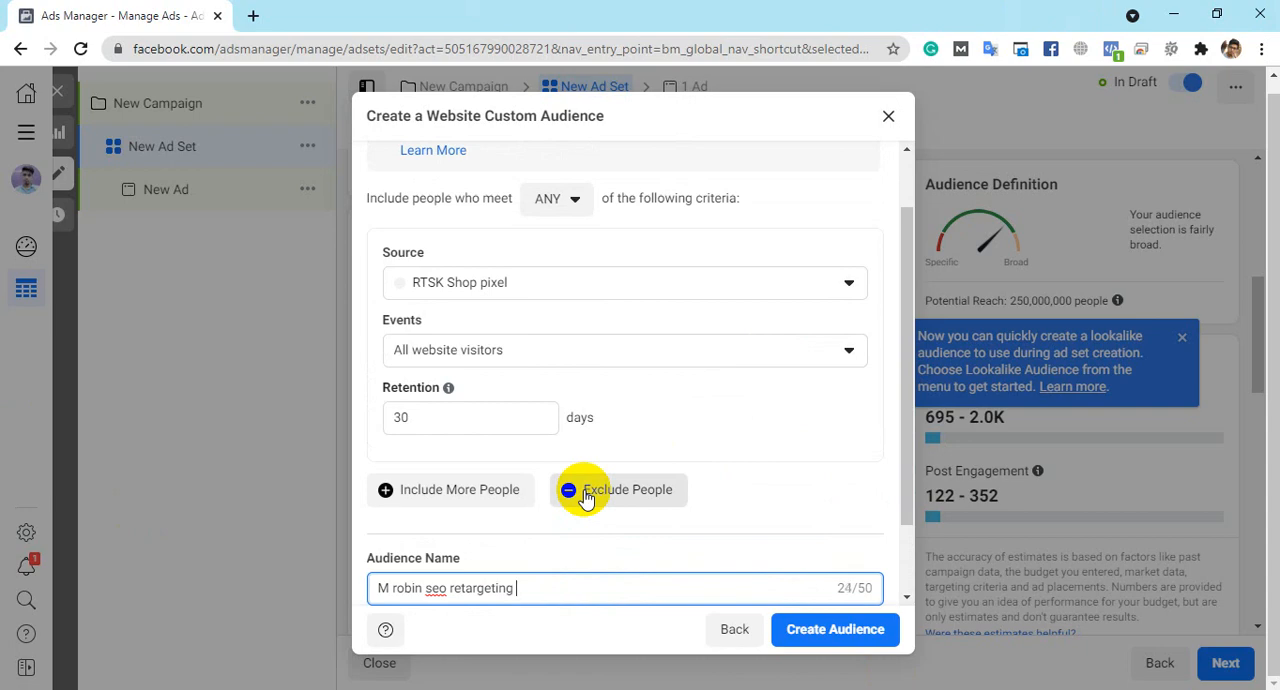
pyautogui.write('ads')
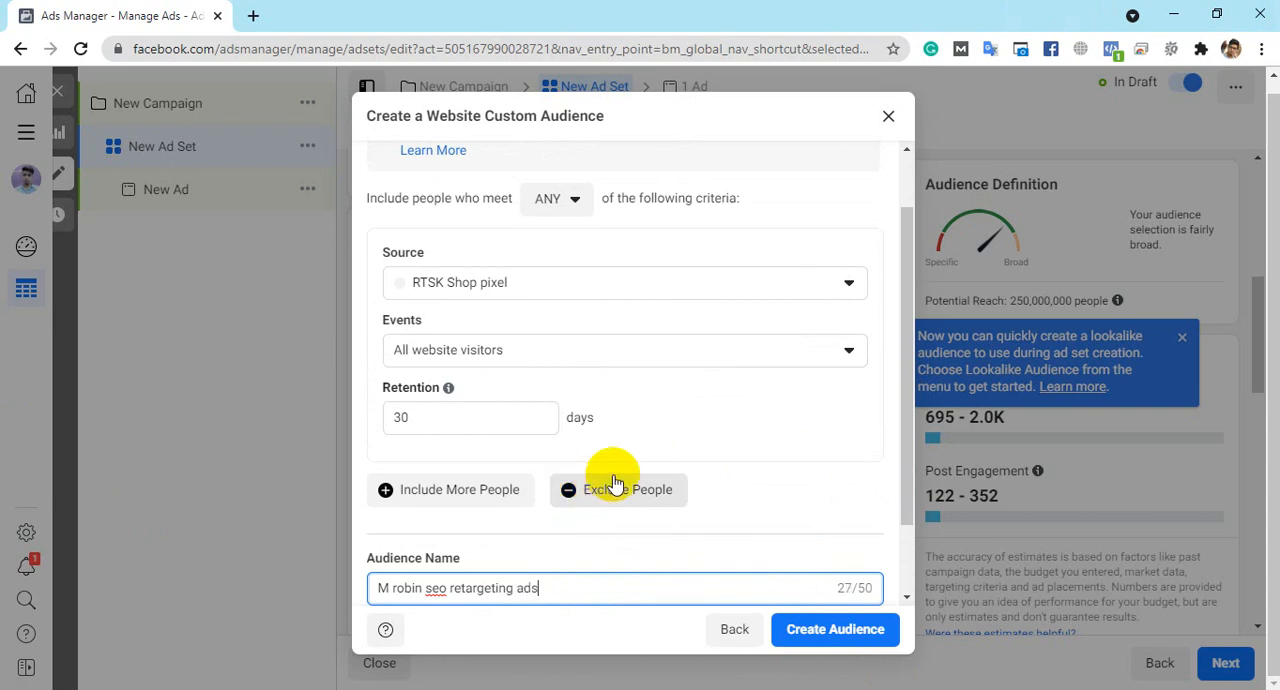
# - Review the audience's source, event and retention, and submit the website Custom Audience for creation
pyautogui.scroll(1, 615, 484)
pyautogui.scroll(-2, 646, 381)
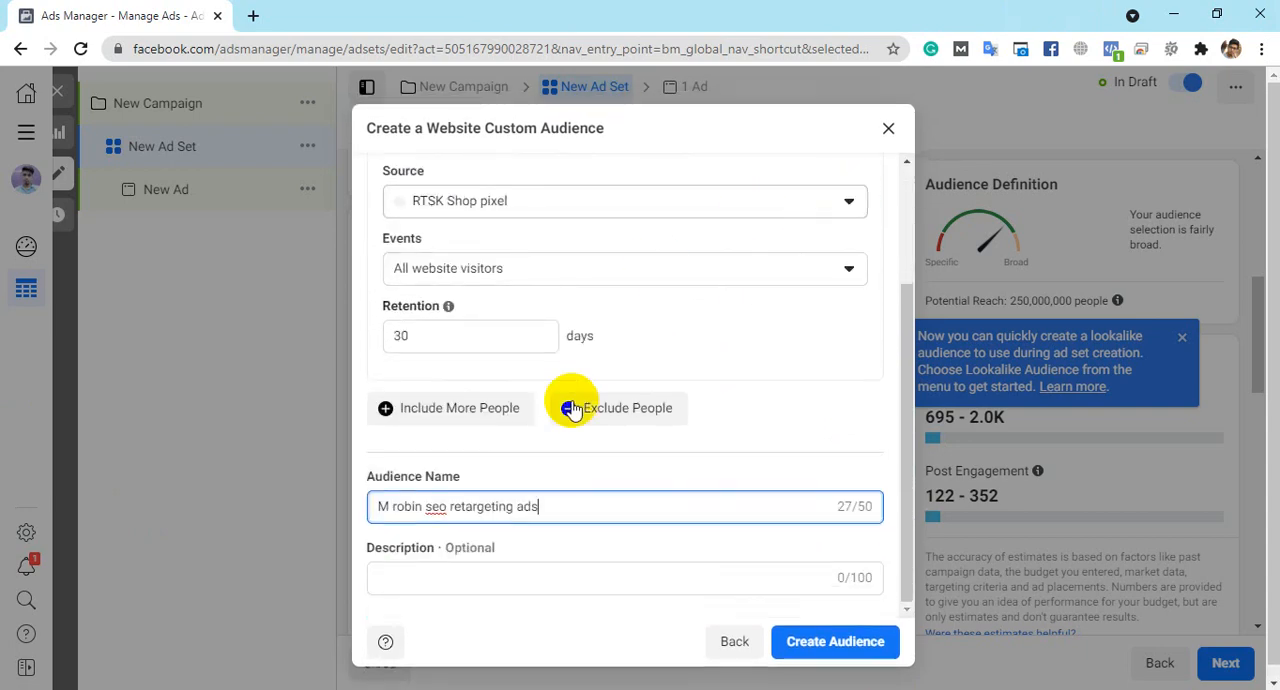
pyautogui.click(505, 268)
pyautogui.click(500, 256)
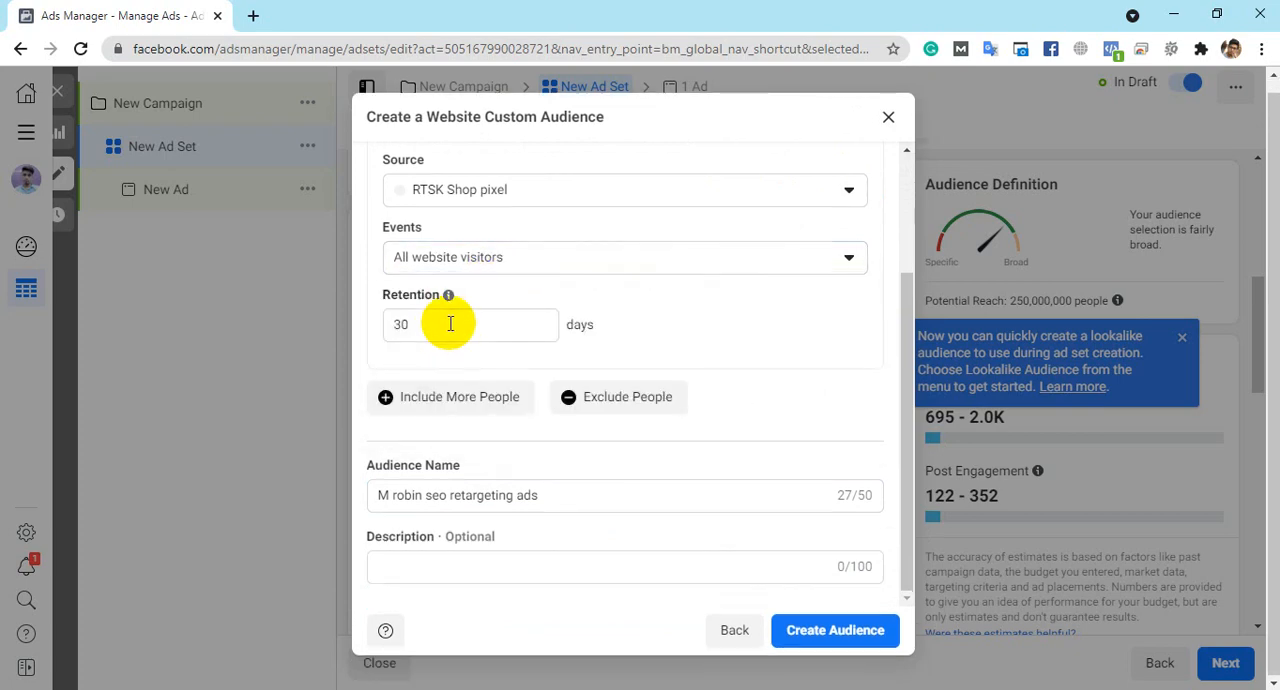
pyautogui.click(876, 634)
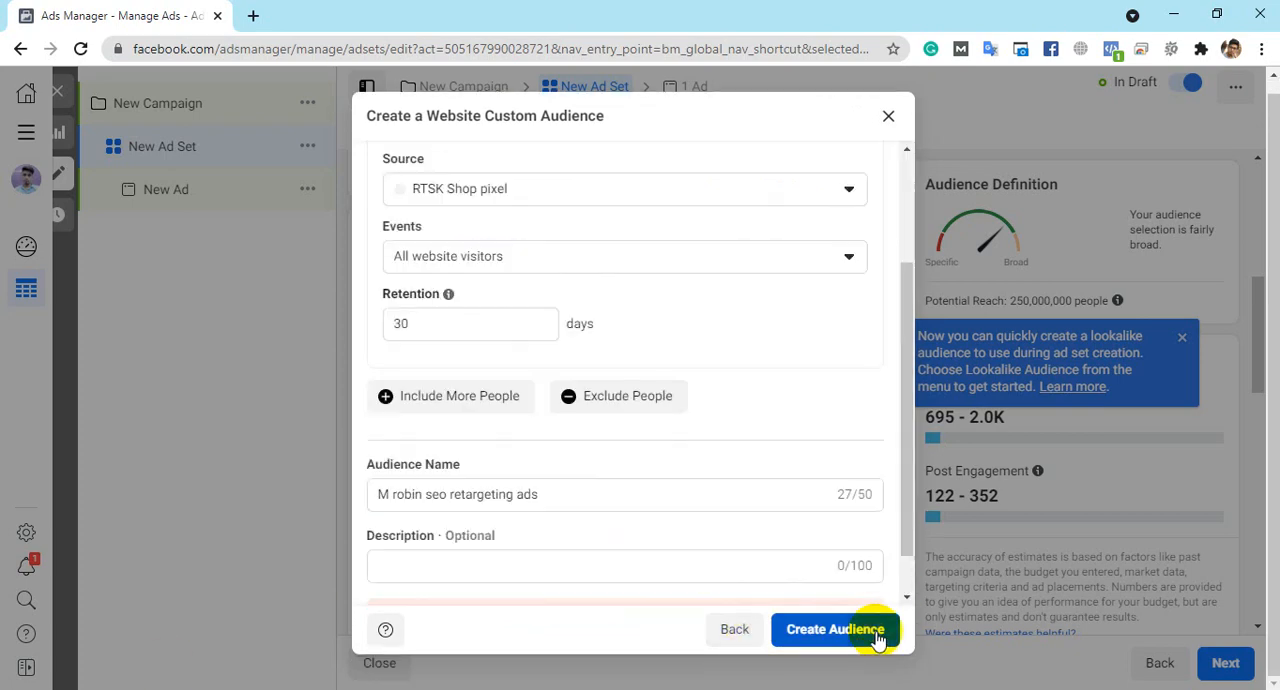
pyautogui.scroll(2, 689, 492)
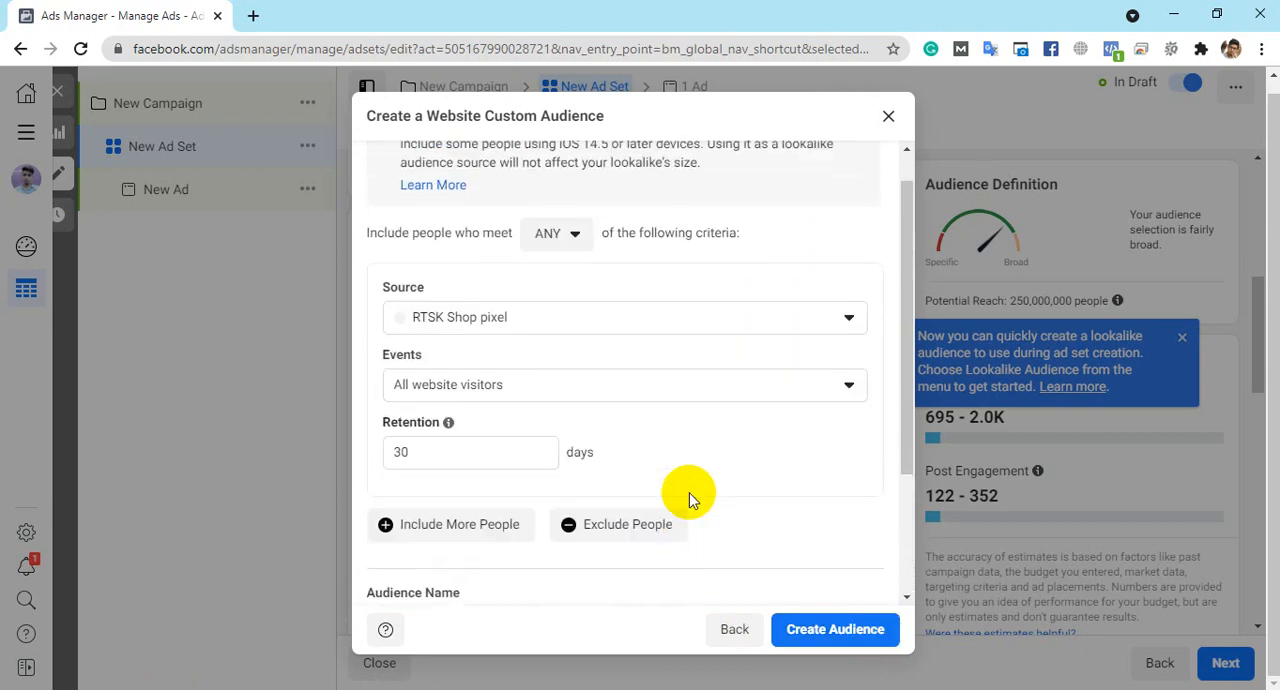
pyautogui.scroll(-2, 689, 495)
pyautogui.scroll(3, 689, 497)
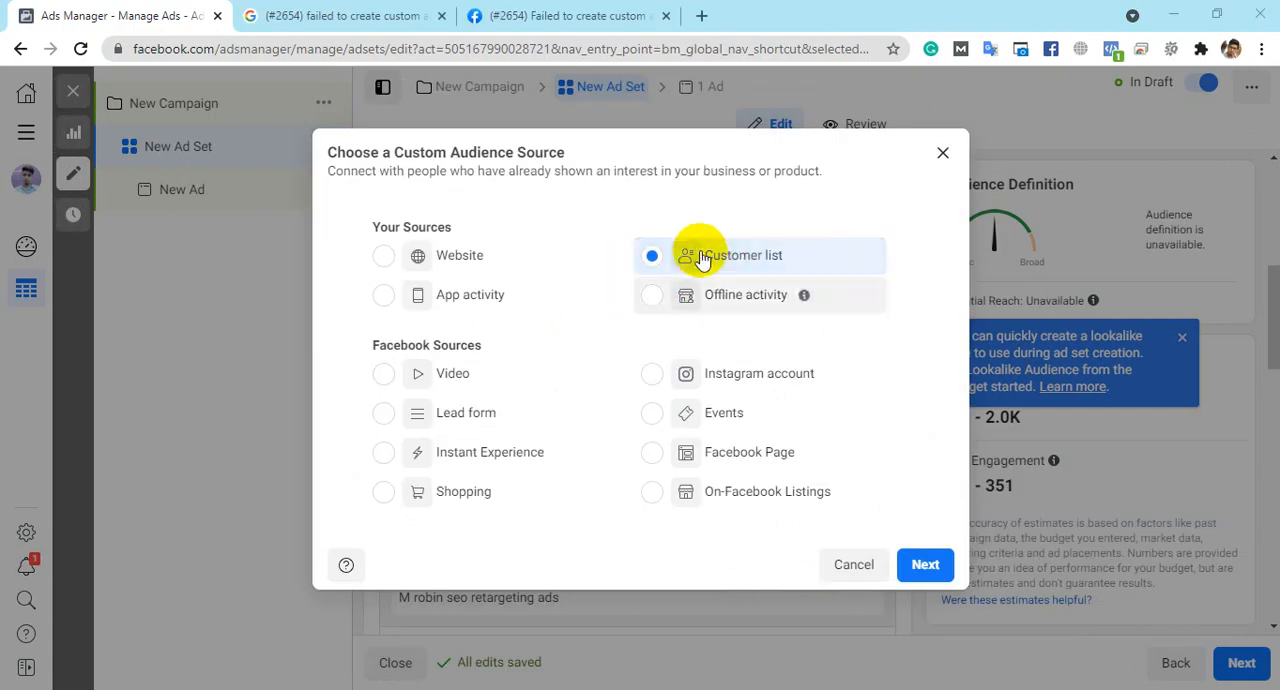
# - Continue with Customer list as the Custom Audience source and open the account creation form for a new business in Business Manager
pyautogui.click(925, 563)
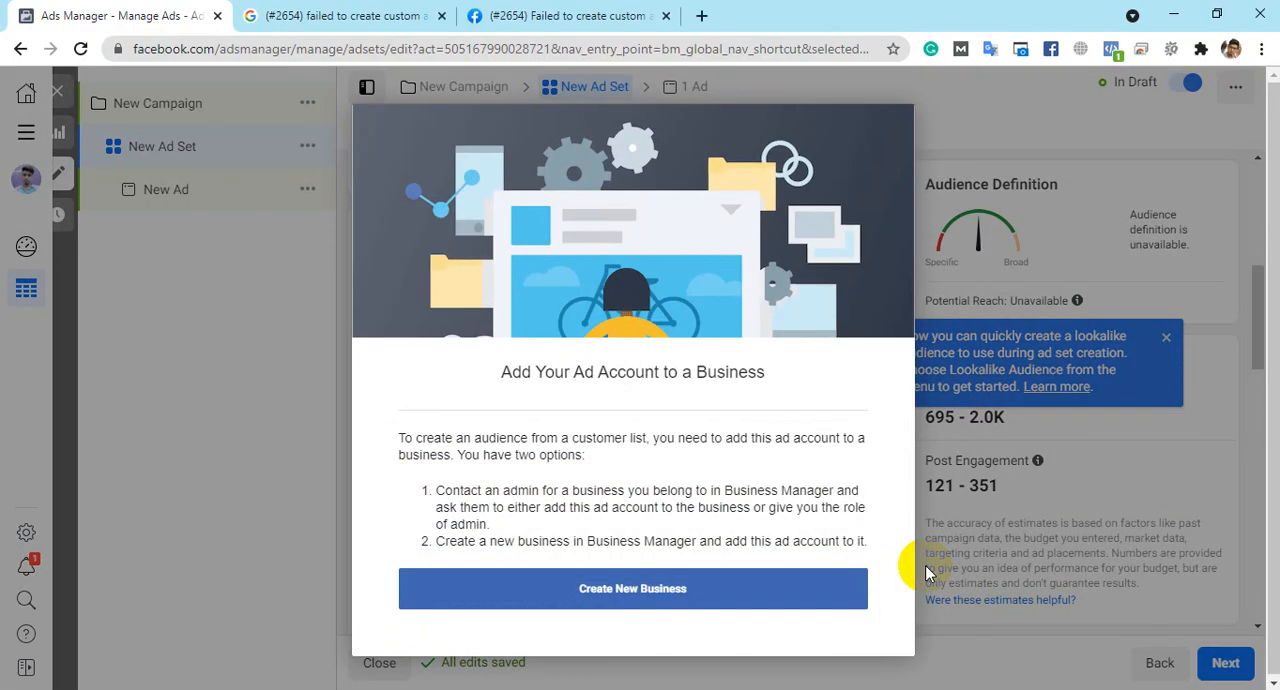
pyautogui.click(638, 601)
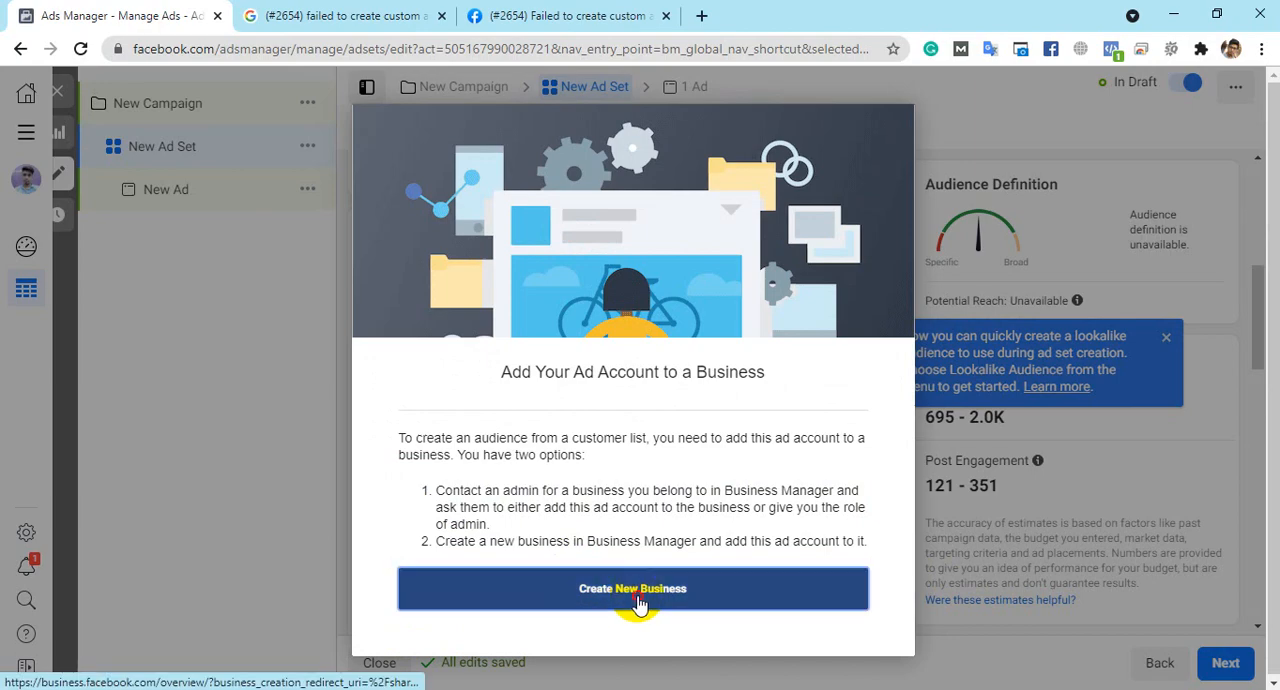
pyautogui.click(92, 14)
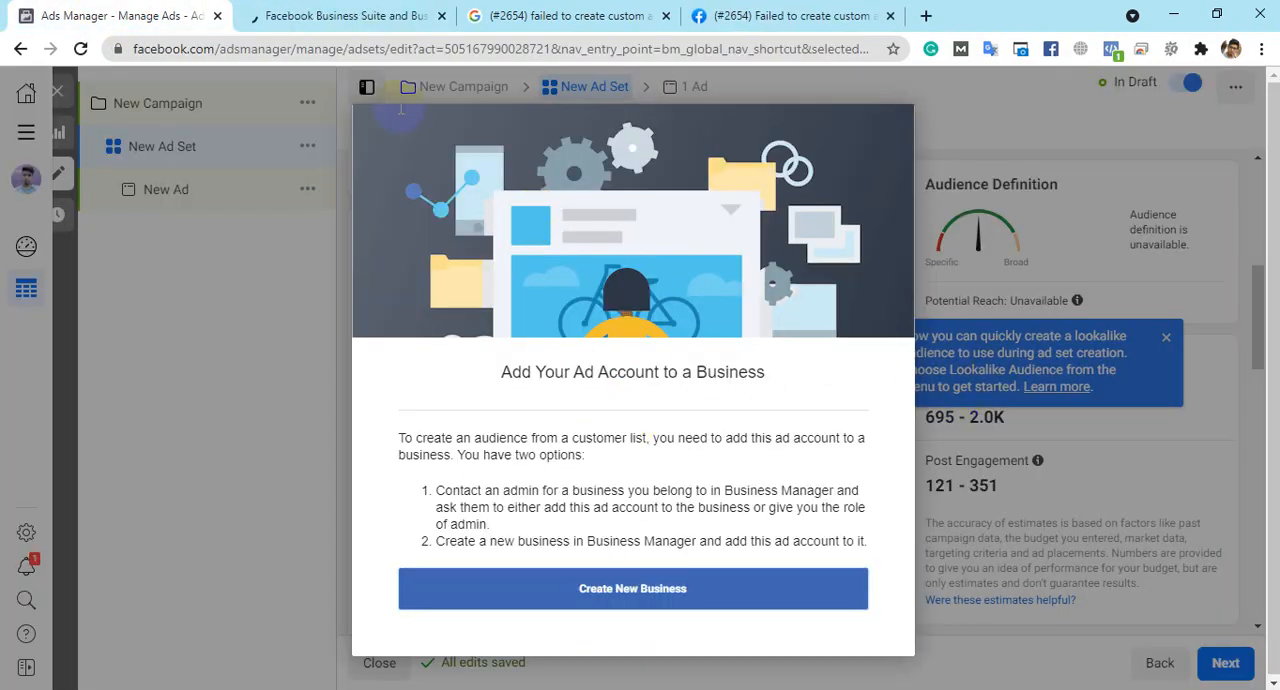
pyautogui.hotkey('ctrl', 'Tab')
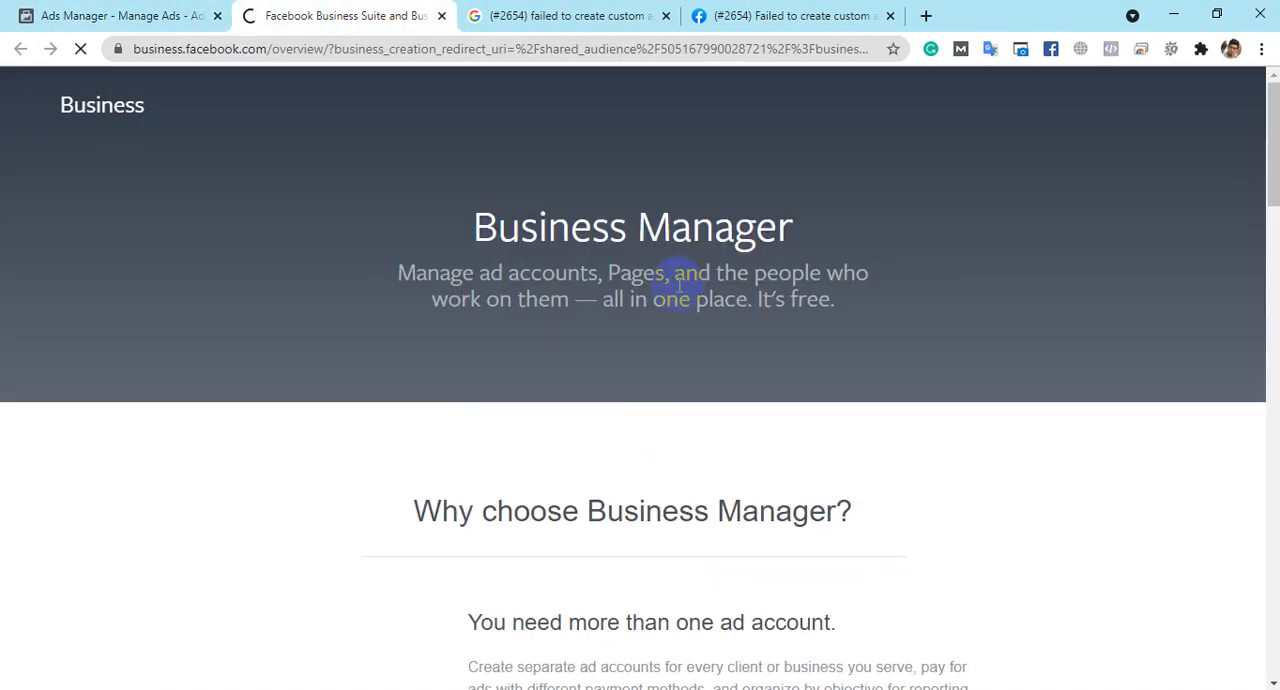
pyautogui.scroll(-8, 711, 334)
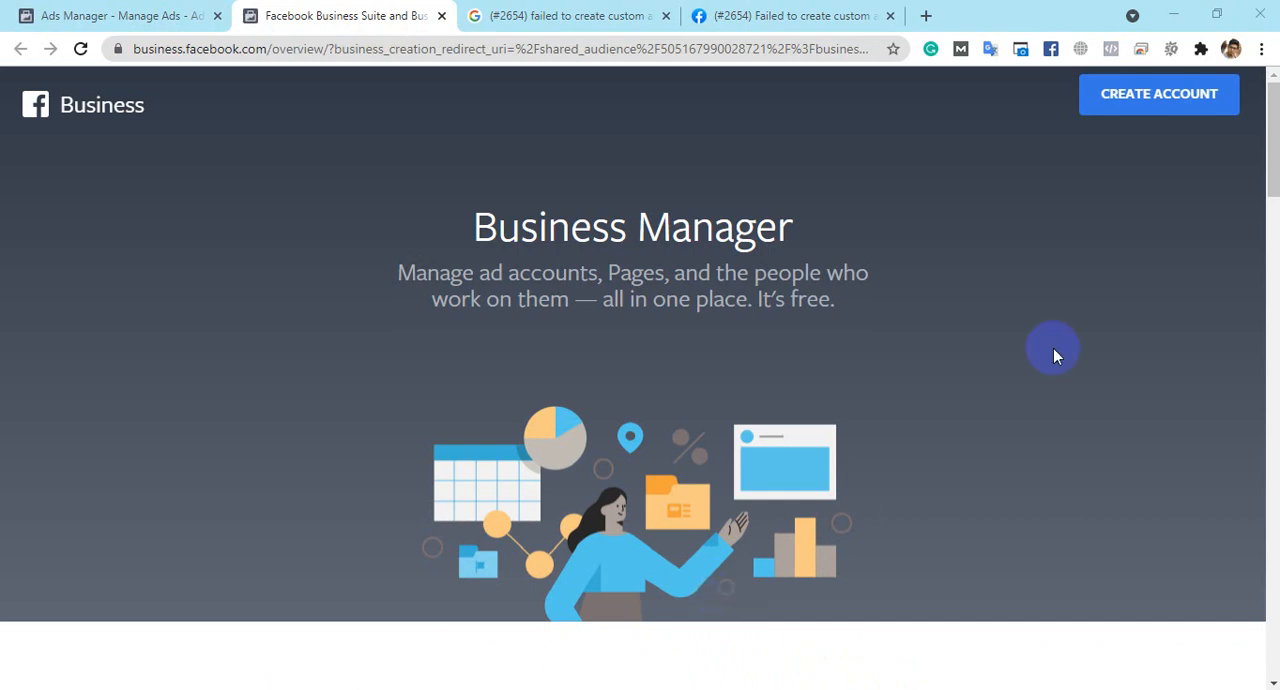
pyautogui.click(1154, 100)
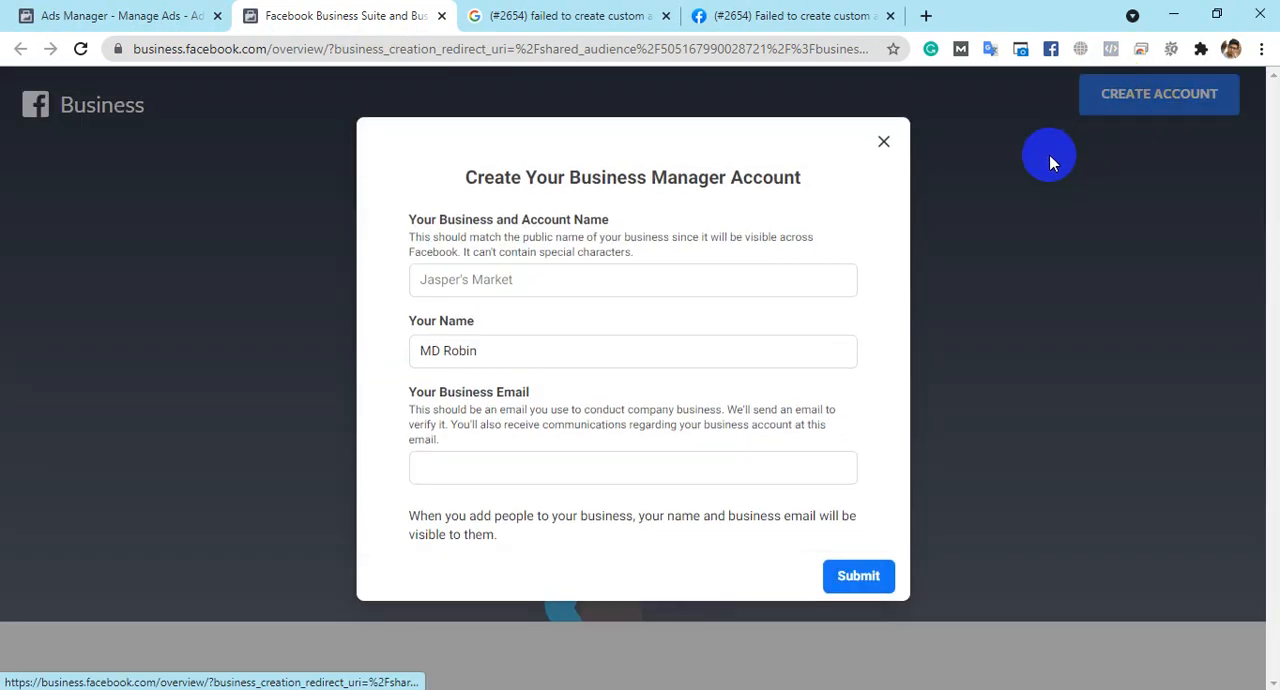
# - Enter Personal Account as the business and account name, and fill in the business email
pyautogui.click(657, 275)
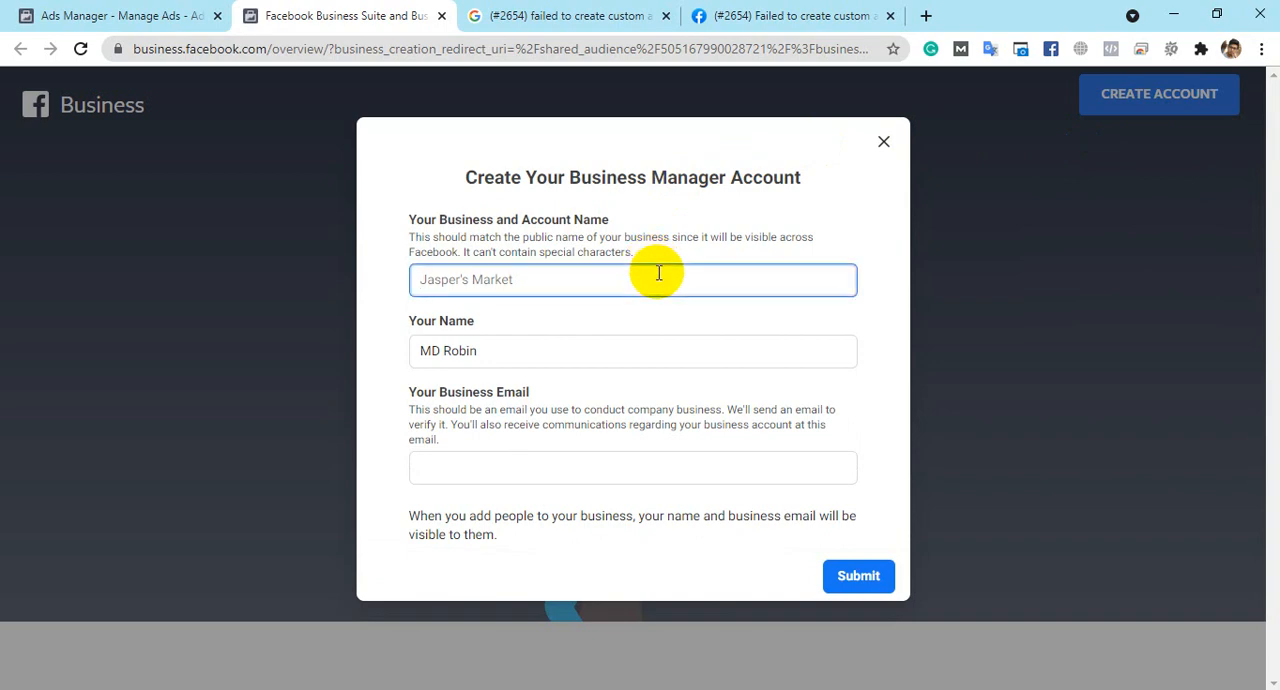
pyautogui.click(530, 483)
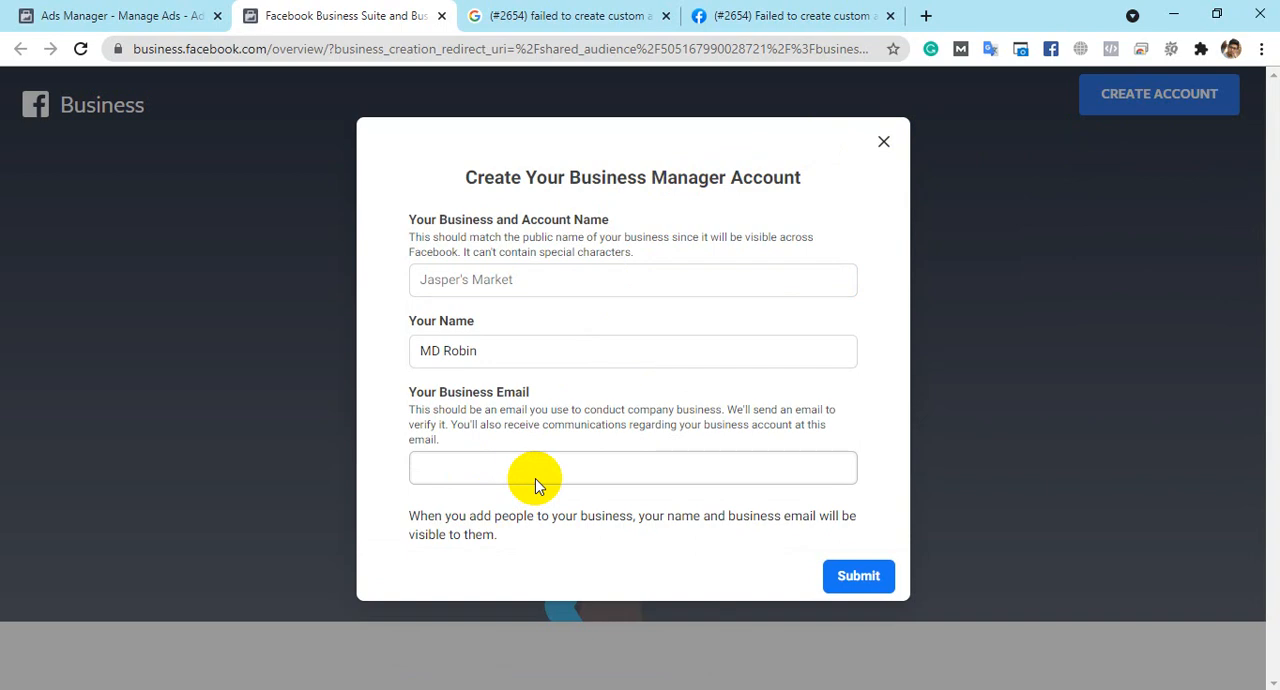
pyautogui.click(568, 280)
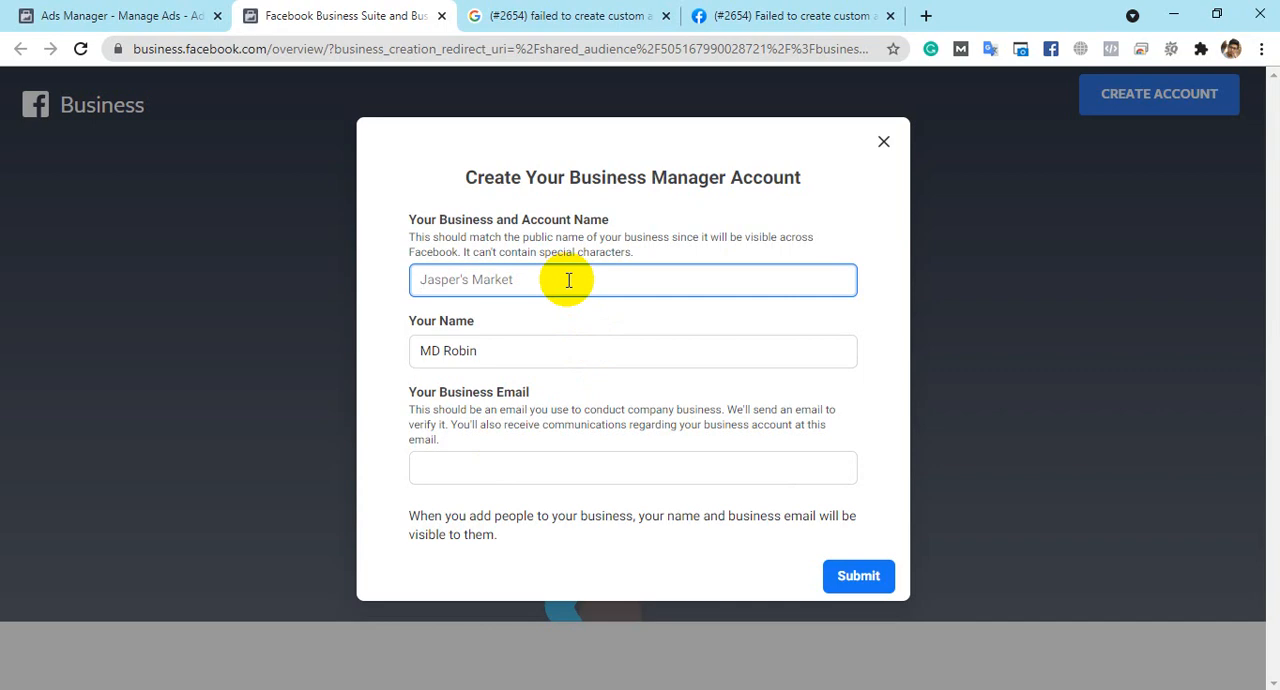
pyautogui.write('Person')
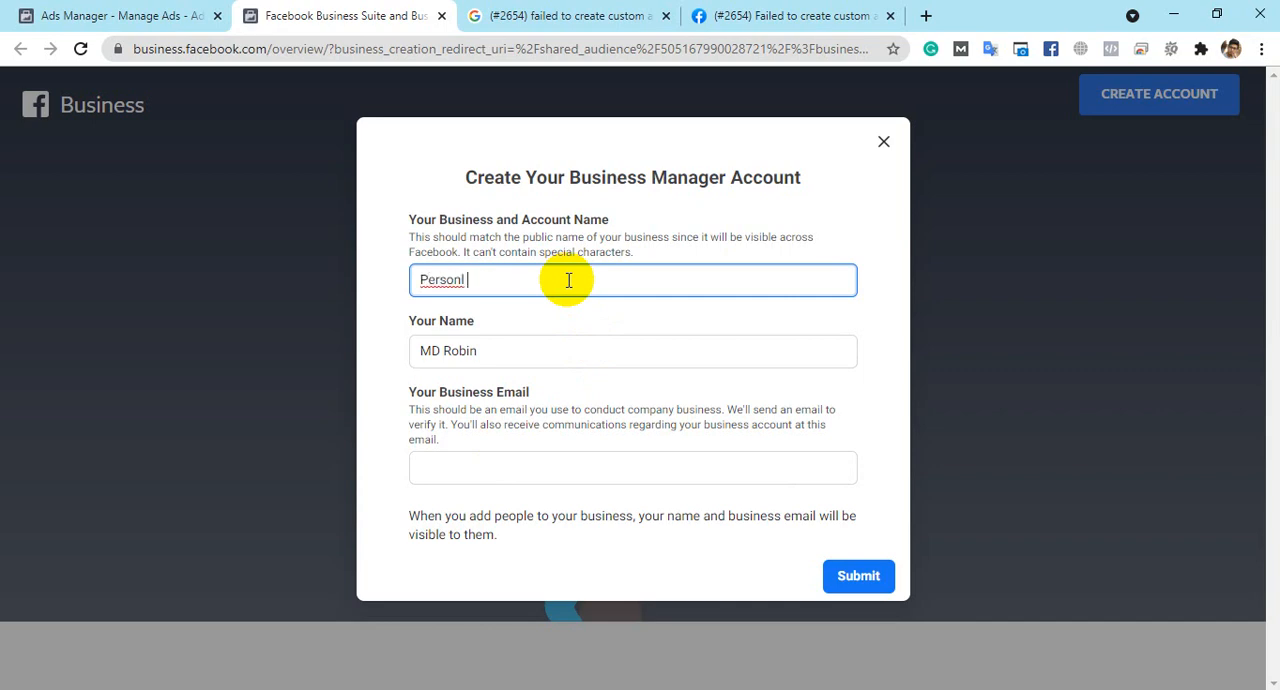
pyautogui.write('al Account')
pyautogui.click(543, 467)
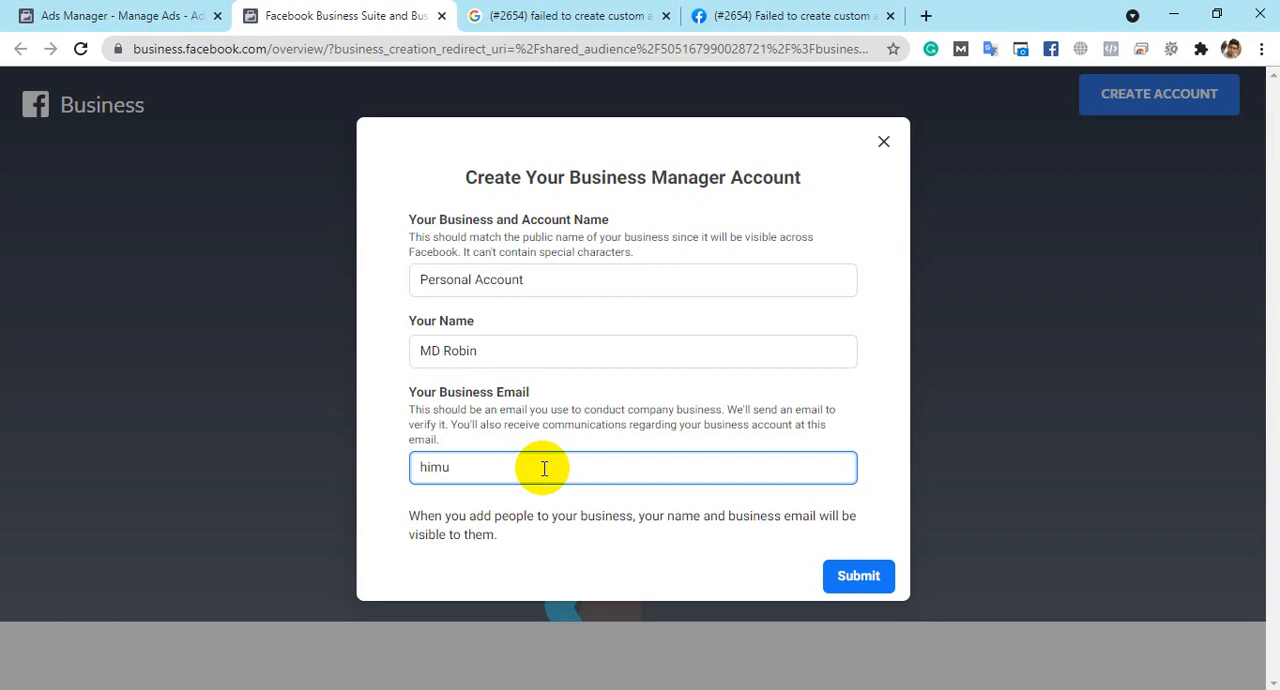
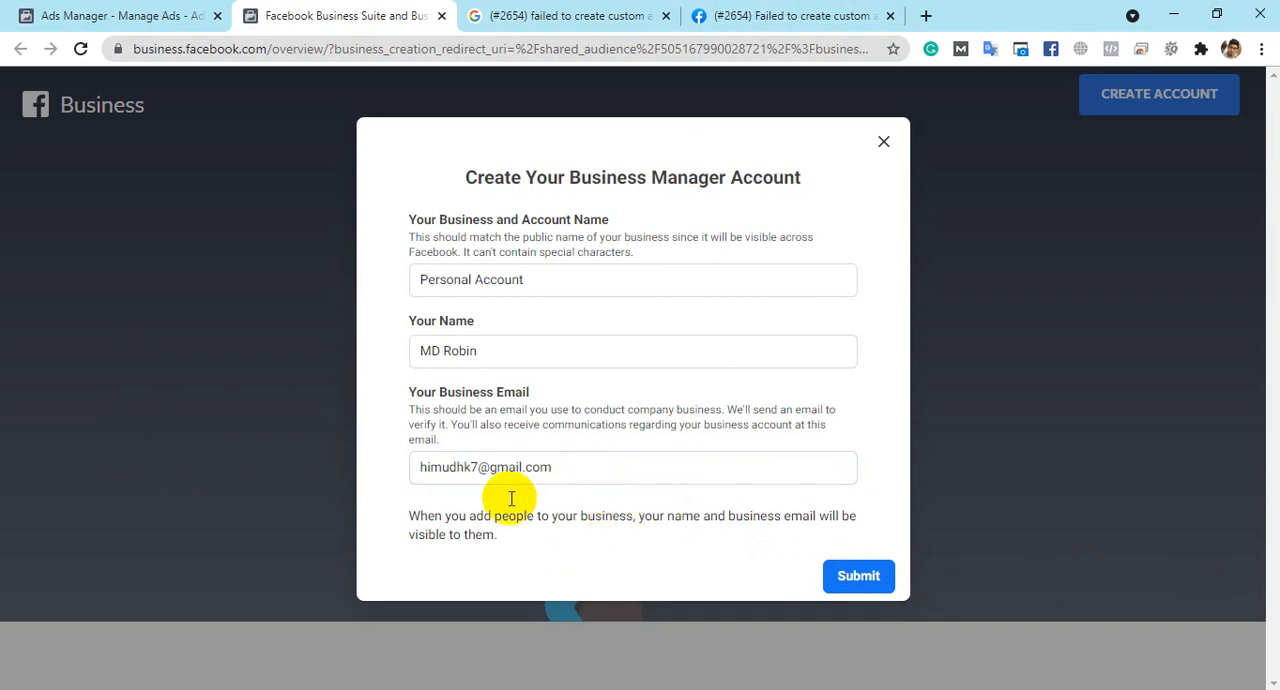
# - Check the business name and email entries and submit the Business Manager account form
pyautogui.moveTo(566, 284); pyautogui.dragTo(354, 324)
pyautogui.click(505, 280)
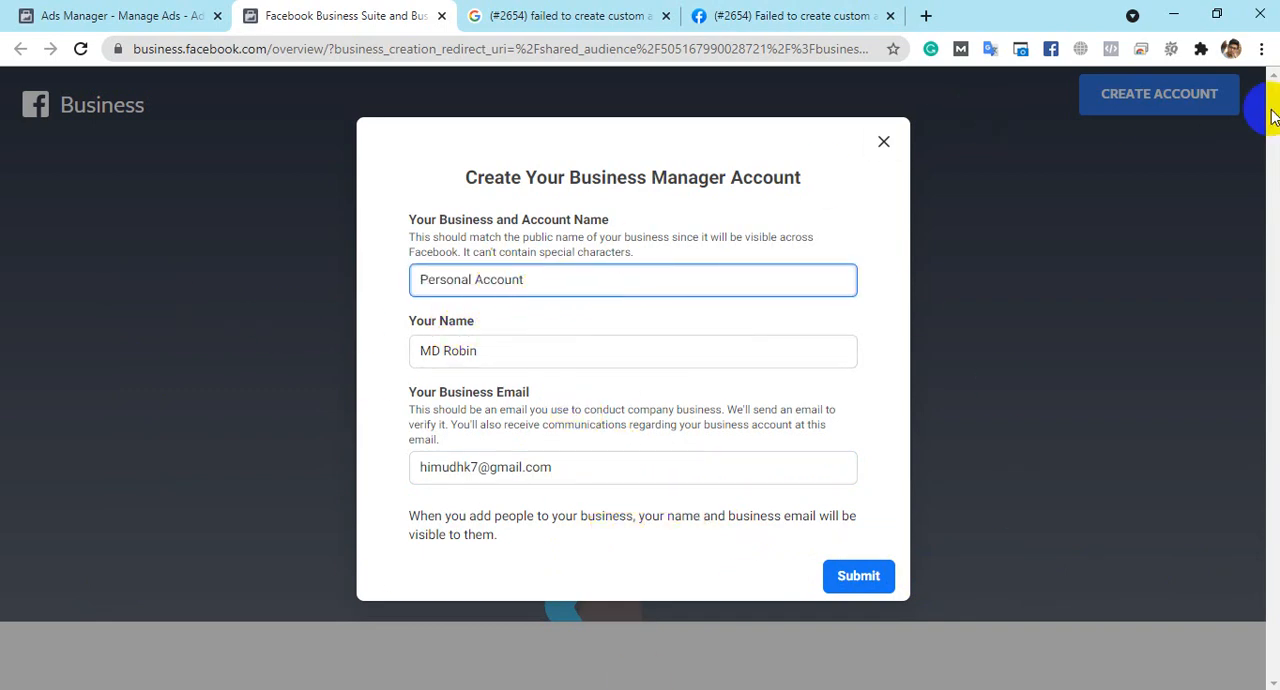
pyautogui.click(500, 258)
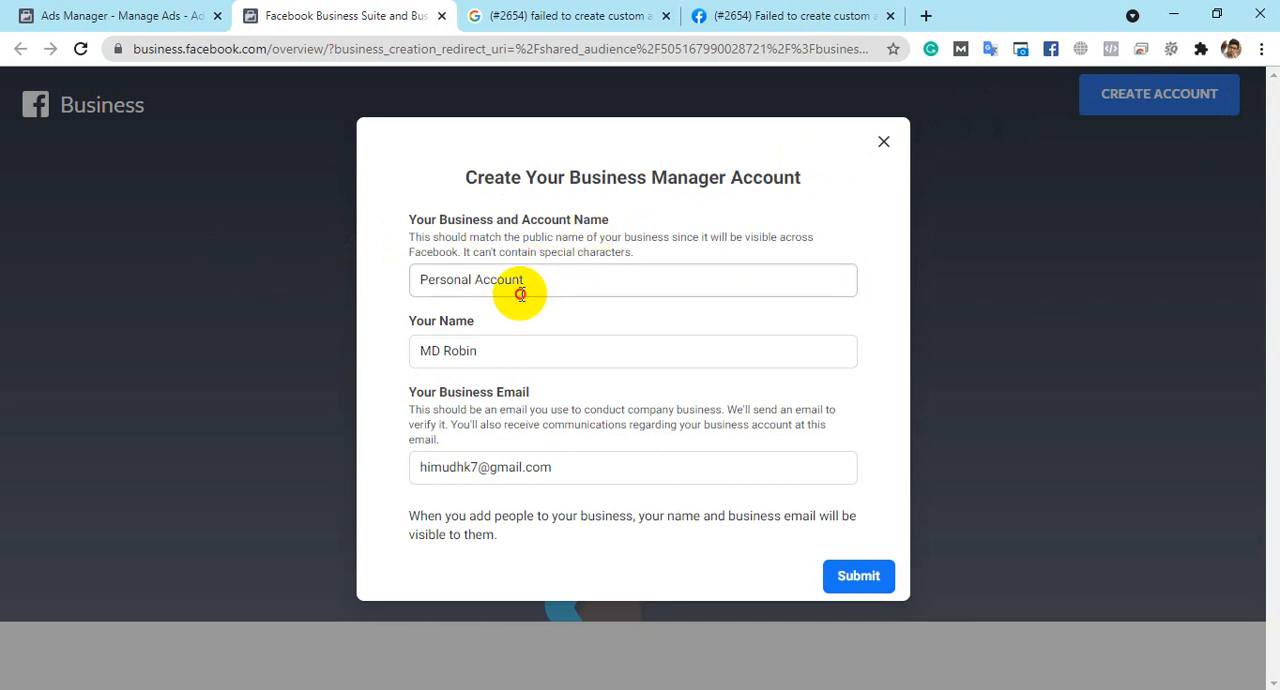
pyautogui.moveTo(537, 277); pyautogui.dragTo(250, 320)
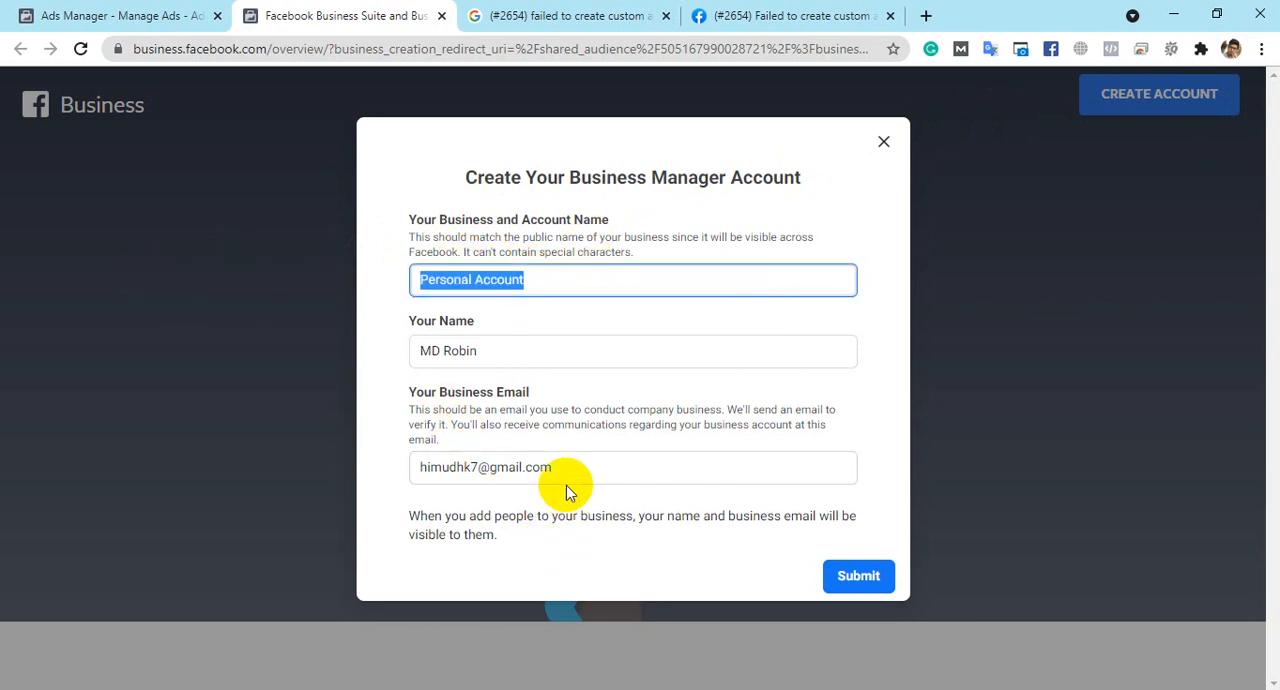
pyautogui.moveTo(565, 478); pyautogui.dragTo(323, 443)
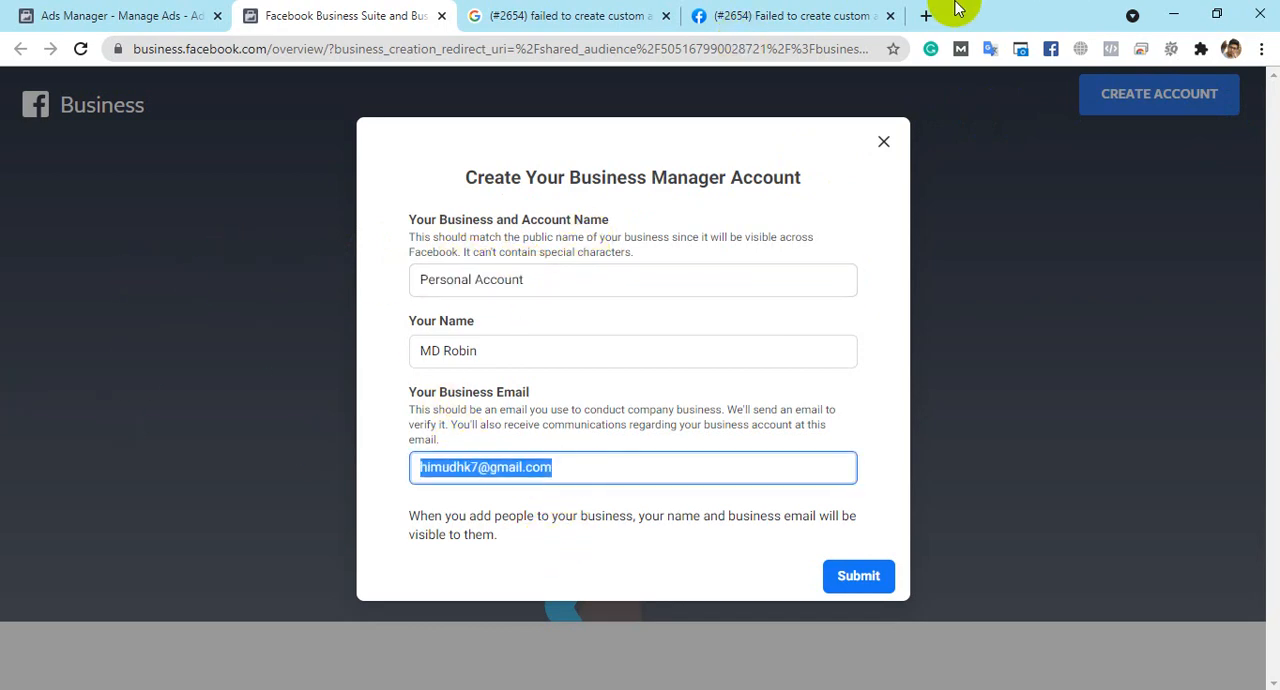
pyautogui.click(878, 578)
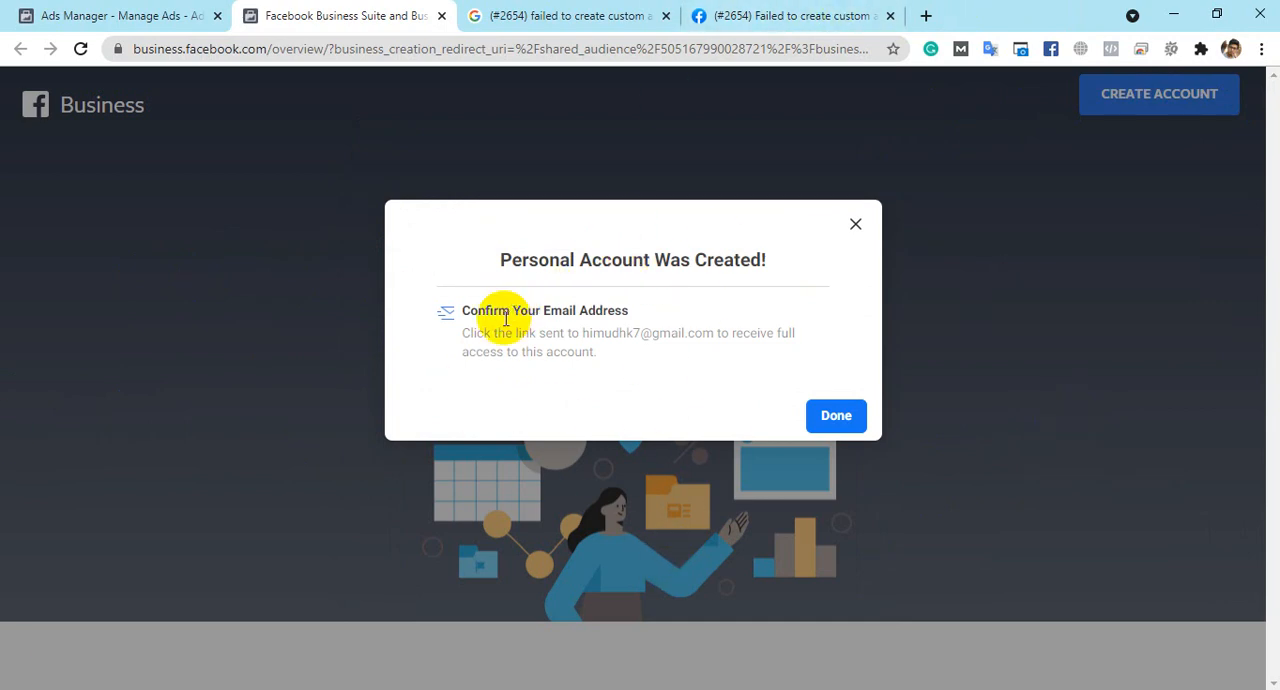
# - Dismiss the account creation notice and try to move the ad account to the Personal Account business
pyautogui.moveTo(467, 311); pyautogui.dragTo(716, 314)
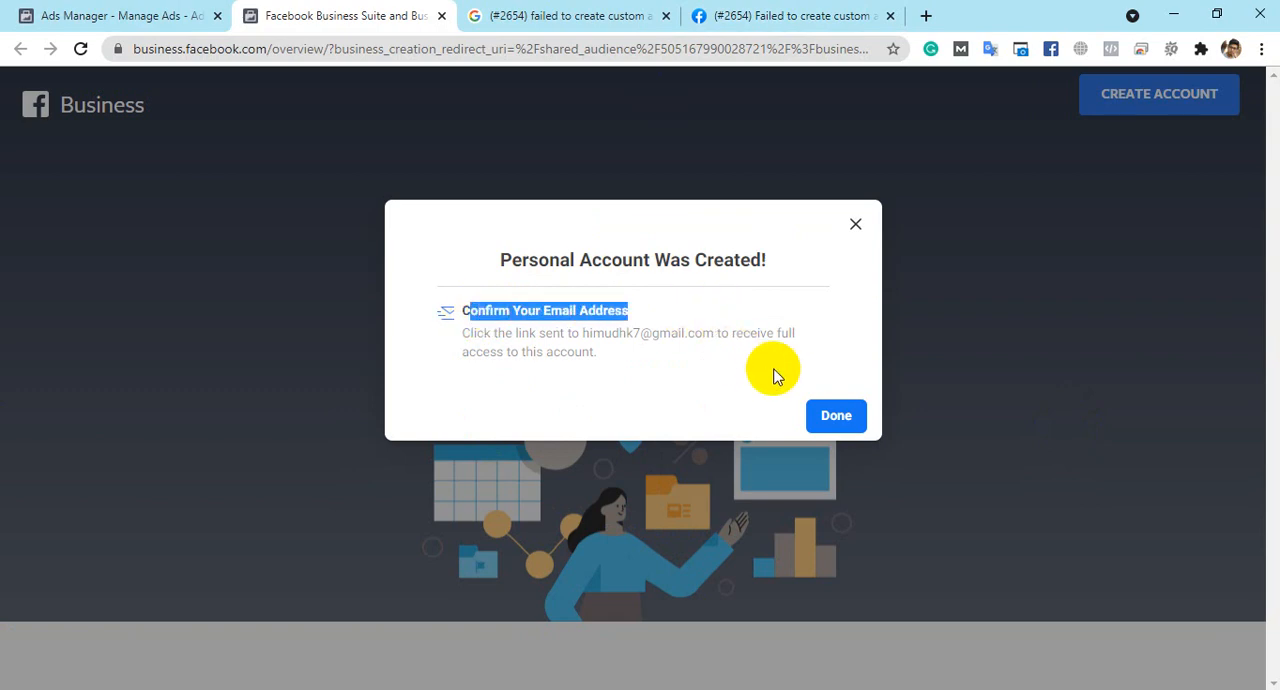
pyautogui.click(836, 418)
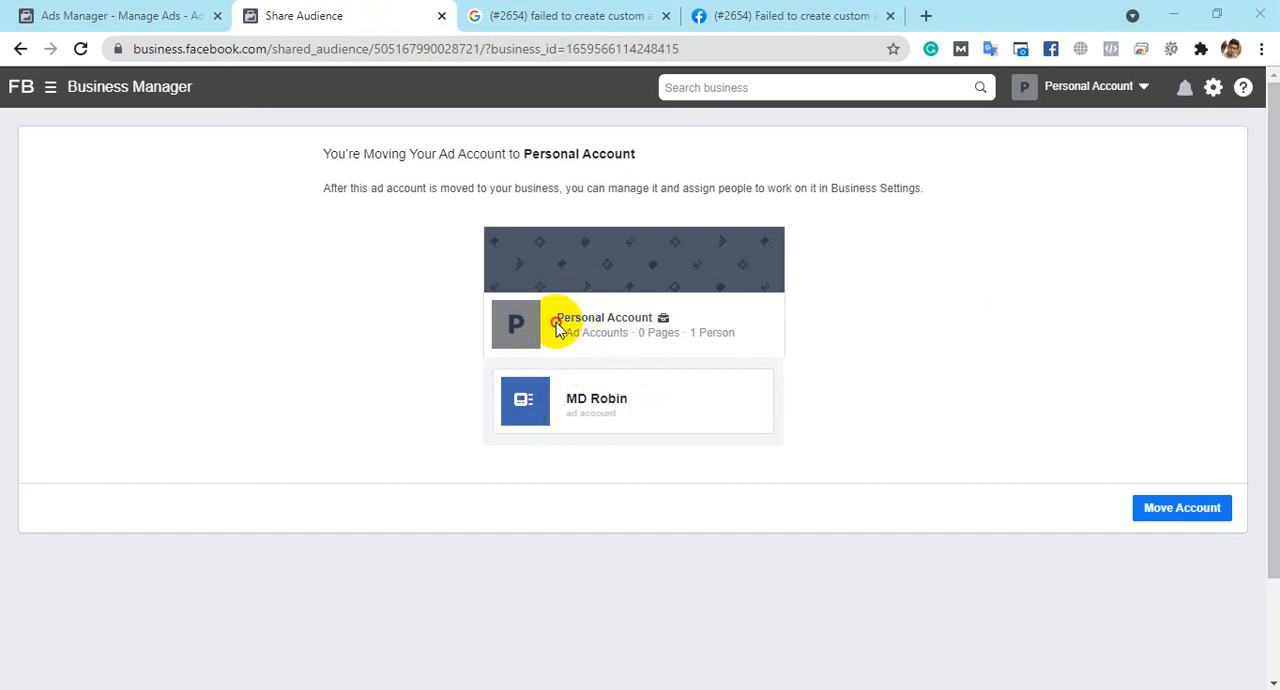
pyautogui.moveTo(560, 323); pyautogui.dragTo(686, 334)
pyautogui.moveTo(551, 337); pyautogui.dragTo(585, 334)
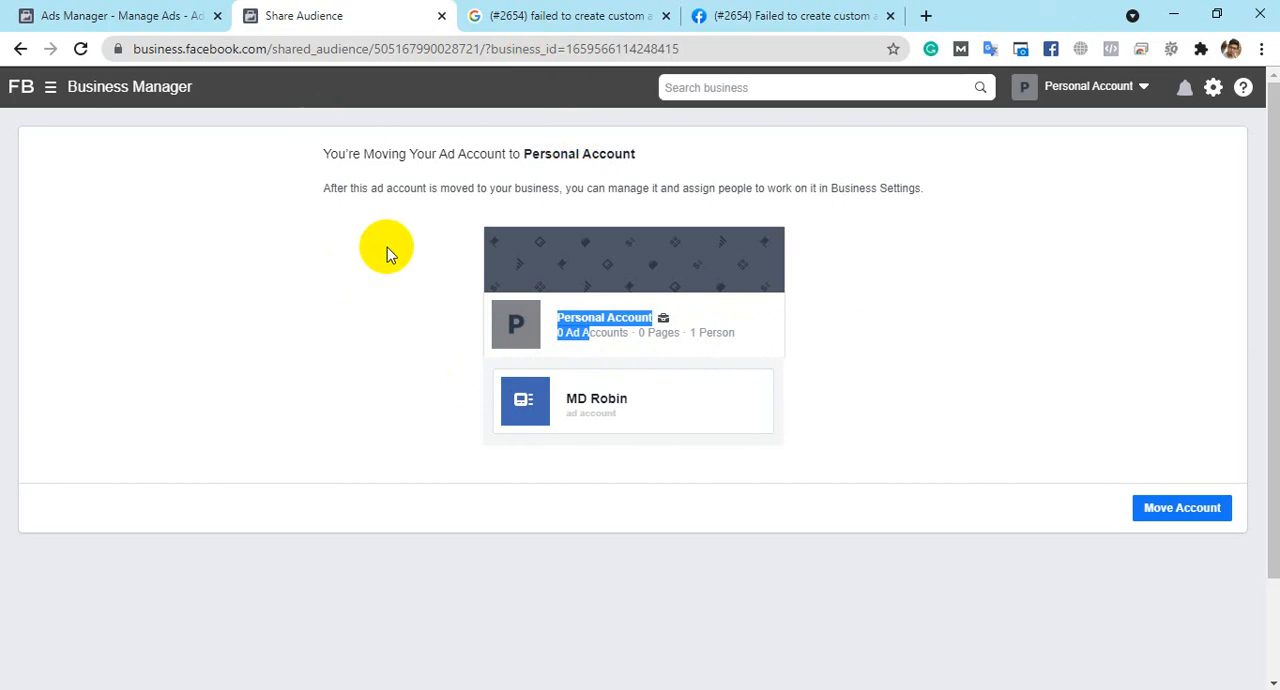
pyautogui.click(563, 315)
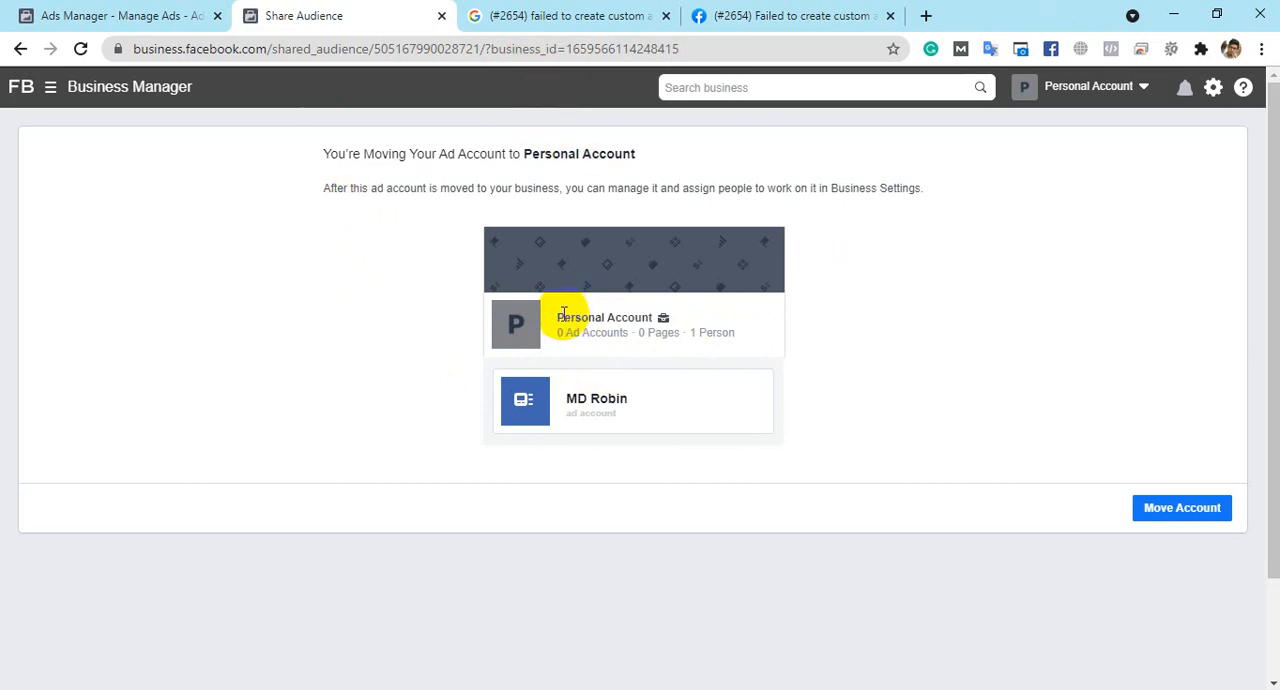
pyautogui.moveTo(563, 315); pyautogui.dragTo(634, 317)
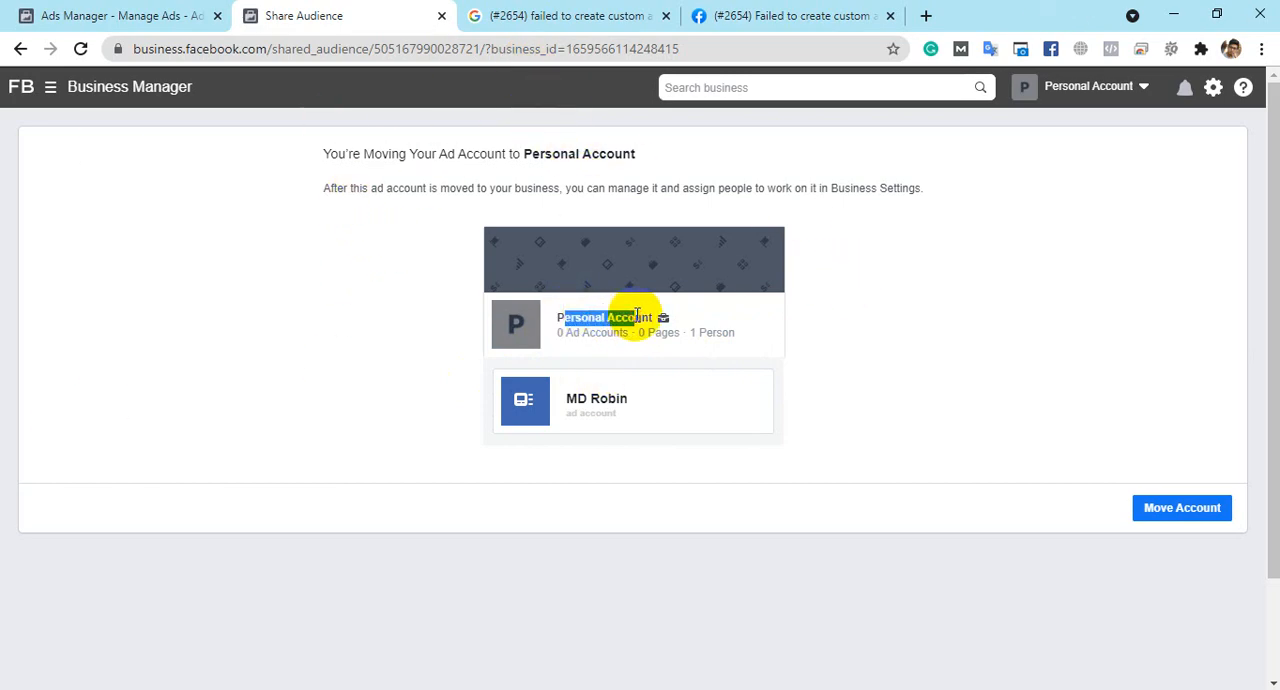
pyautogui.click(1222, 515)
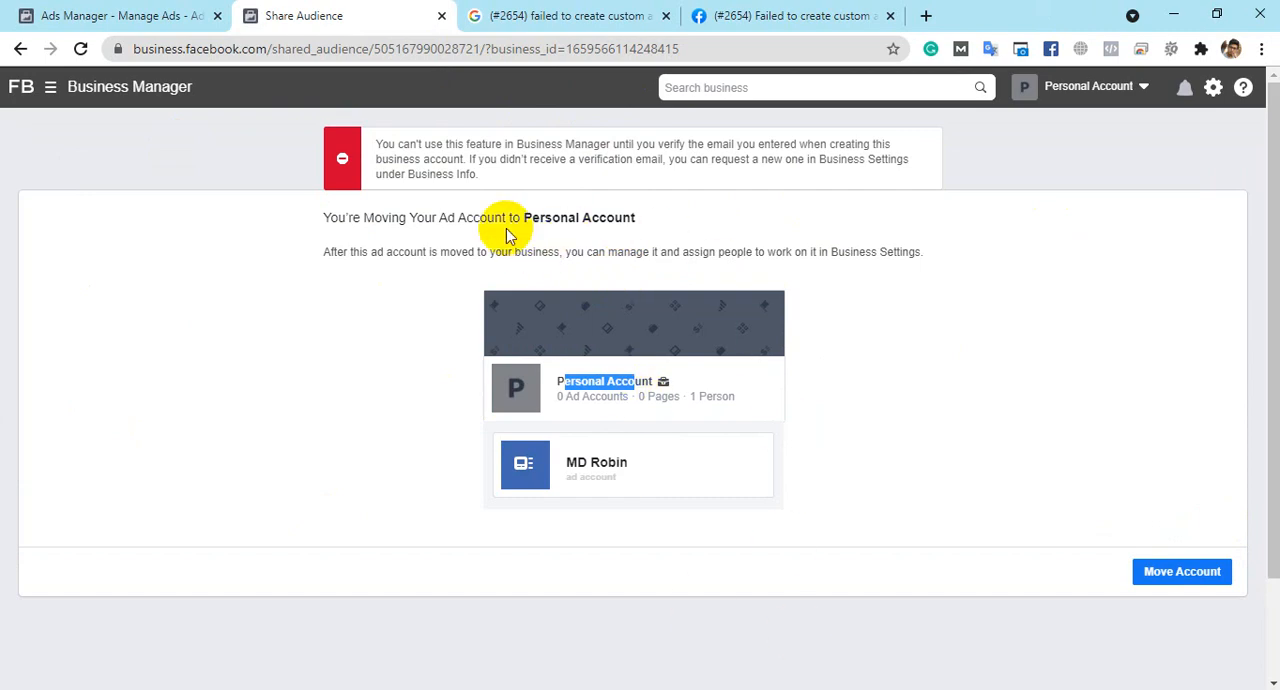
pyautogui.moveTo(376, 144); pyautogui.dragTo(523, 183)
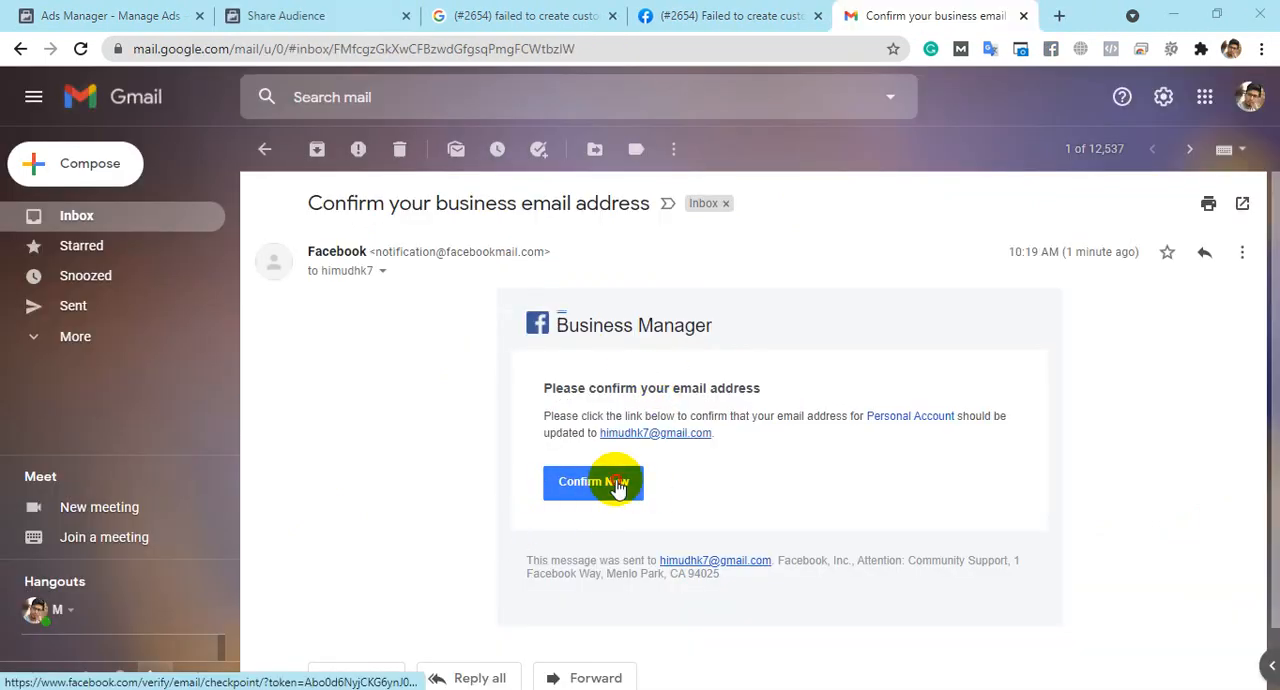
# - Confirm the business email address from the Facebook message in Gmail, and switch to the Business Settings page
pyautogui.click(617, 484)
pyautogui.click(600, 15)
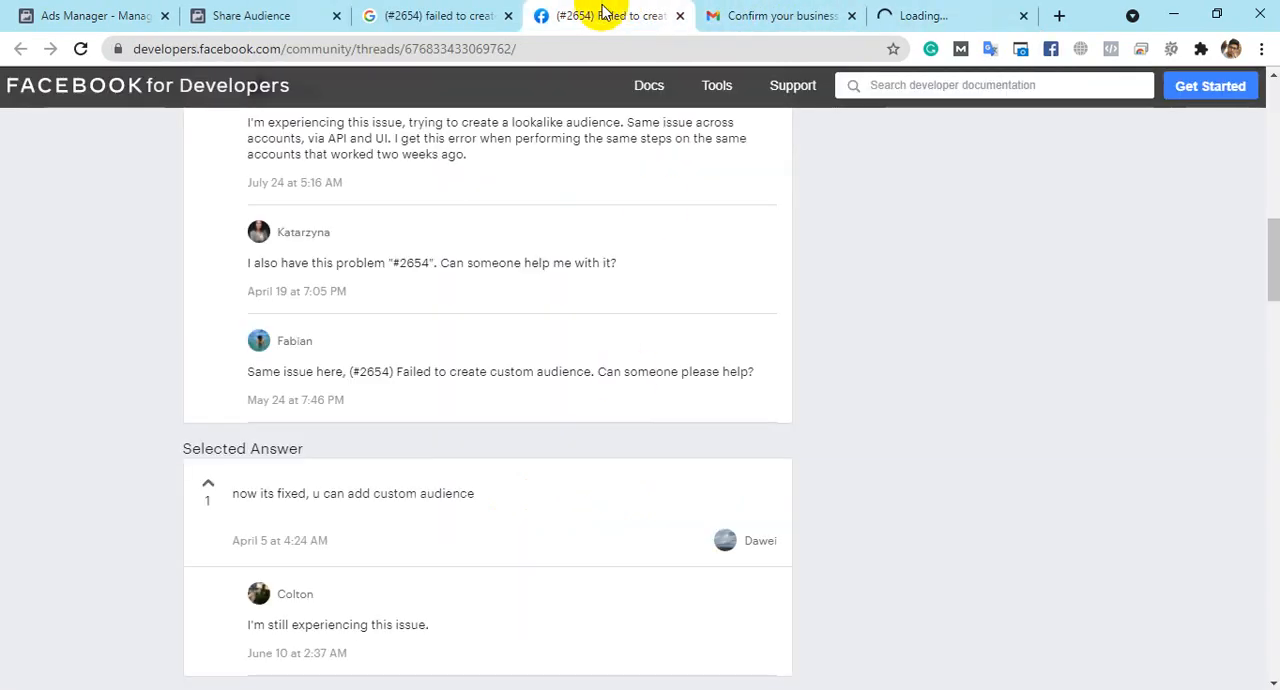
pyautogui.click(733, 14)
pyautogui.click(409, 15)
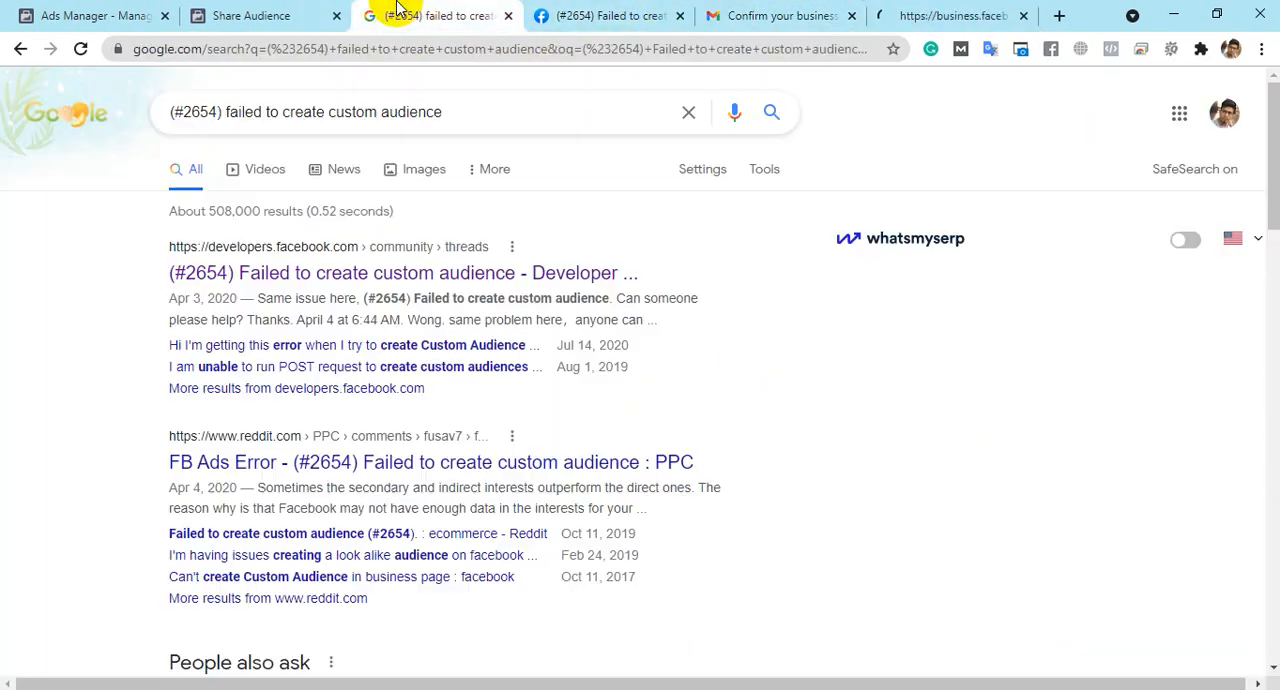
pyautogui.click(251, 15)
pyautogui.click(40, 10)
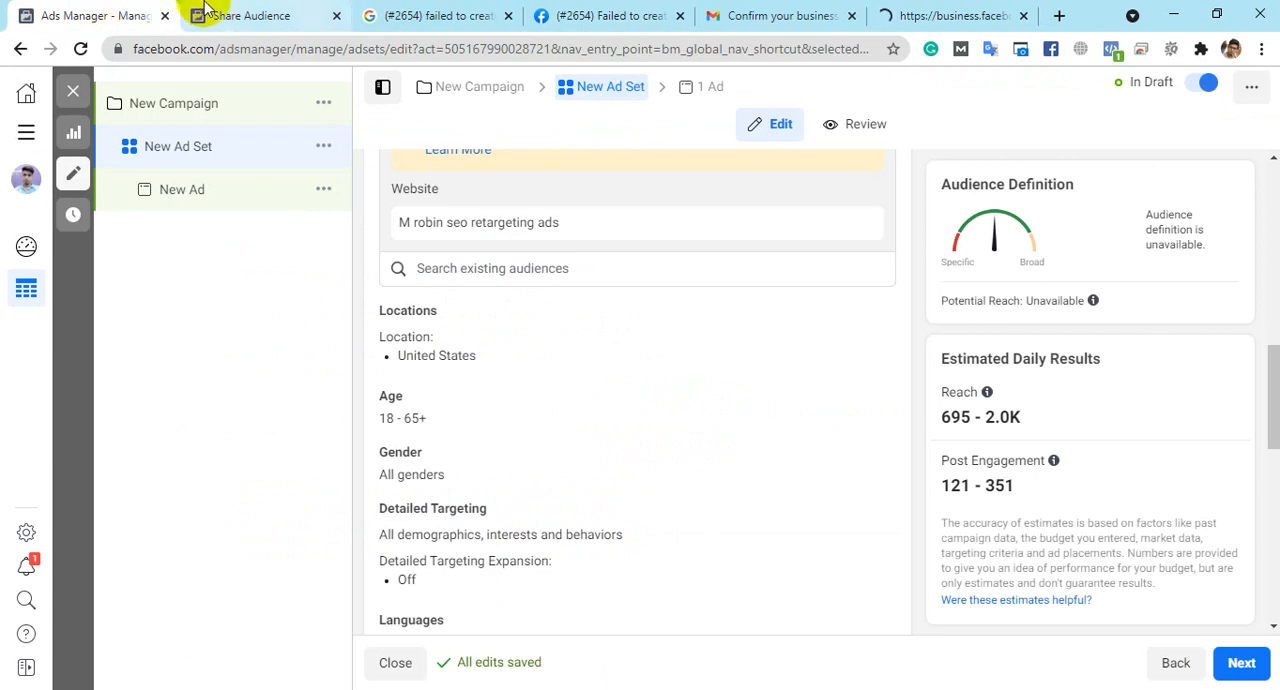
pyautogui.click(210, 15)
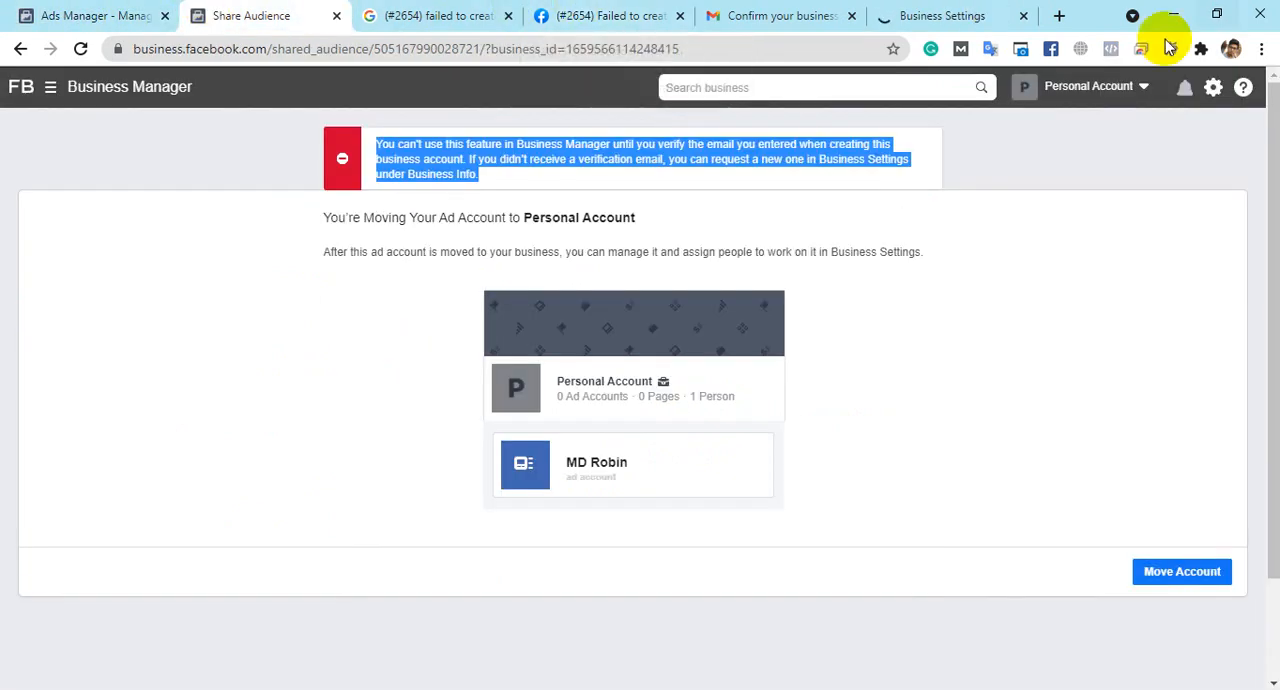
pyautogui.click(895, 13)
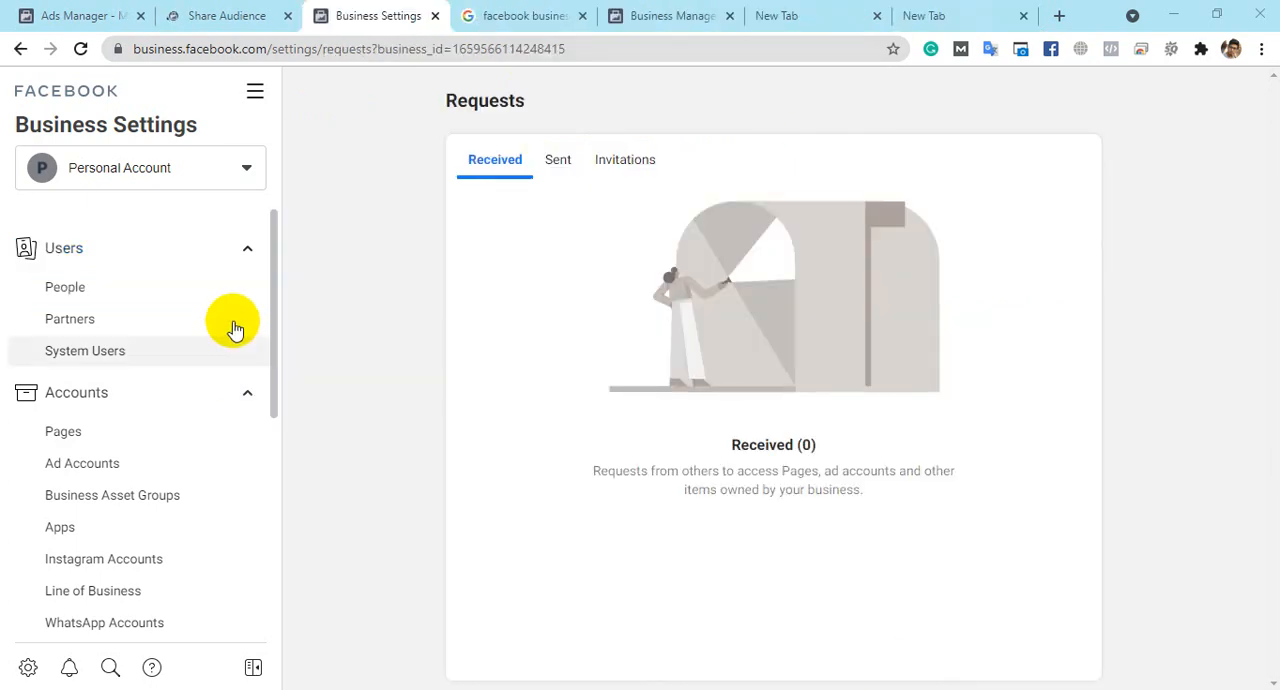
# - Look over the business account list and settings categories, and open the People section for Personal Account
pyautogui.click(250, 167)
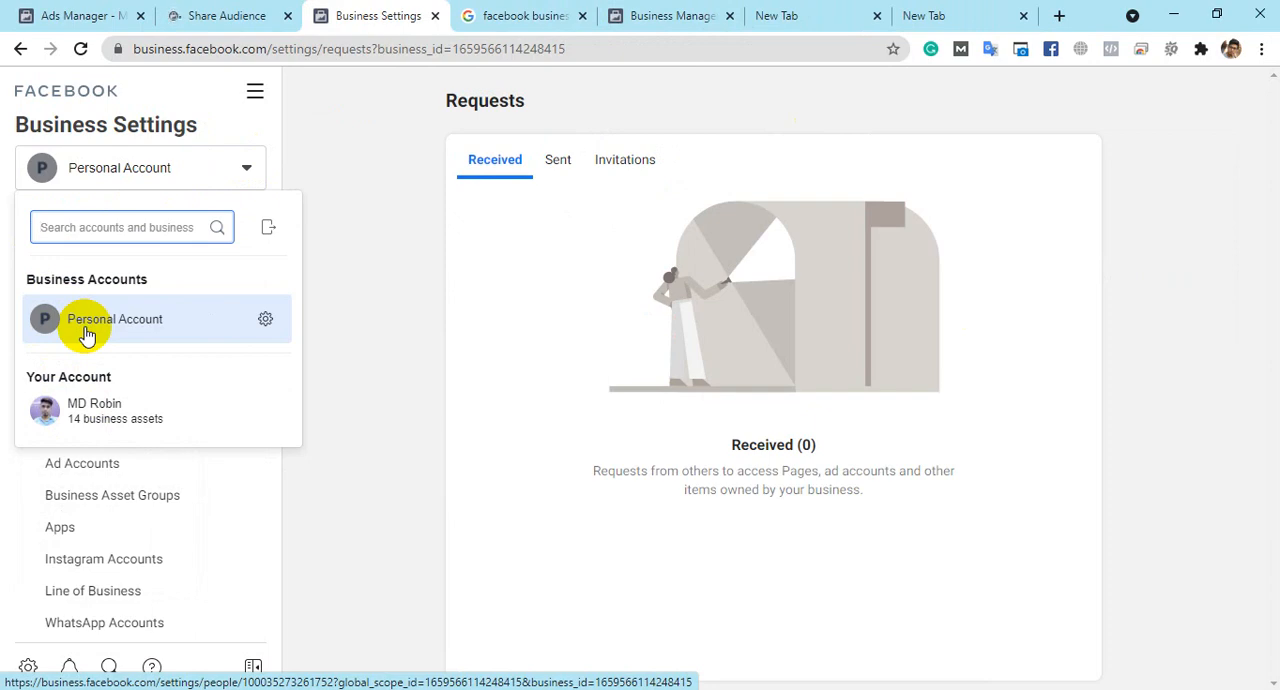
pyautogui.click(372, 320)
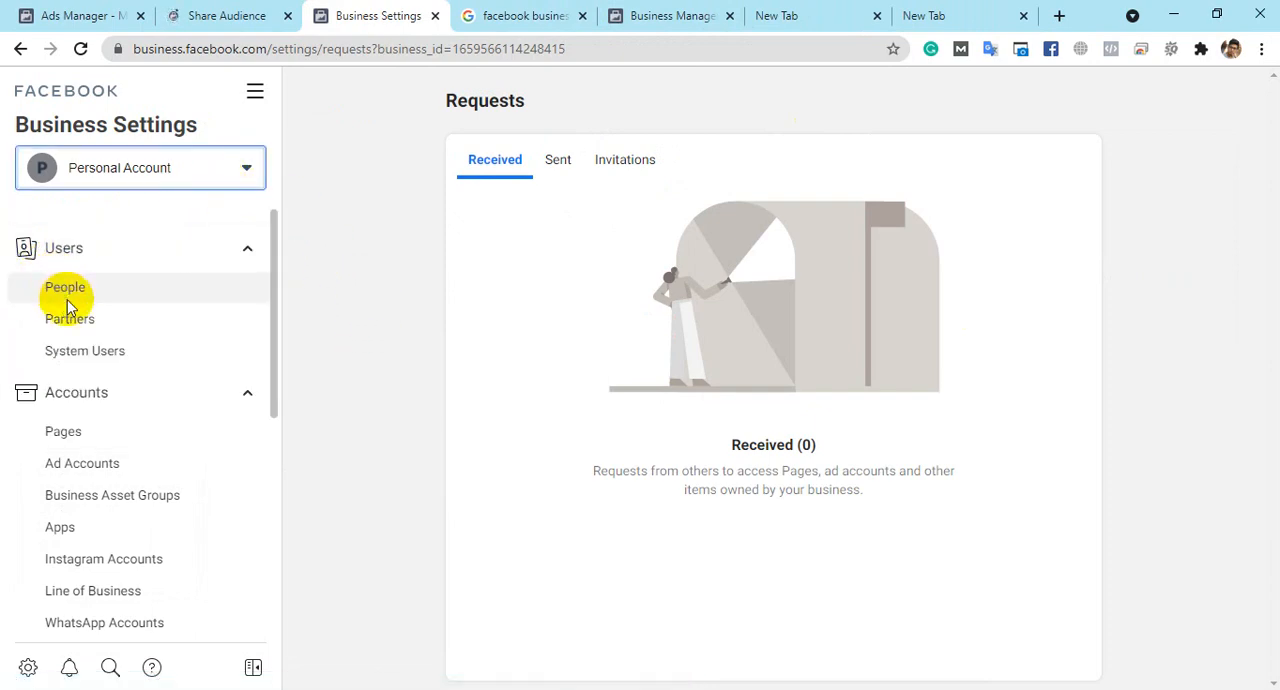
pyautogui.scroll(-2, 157, 257)
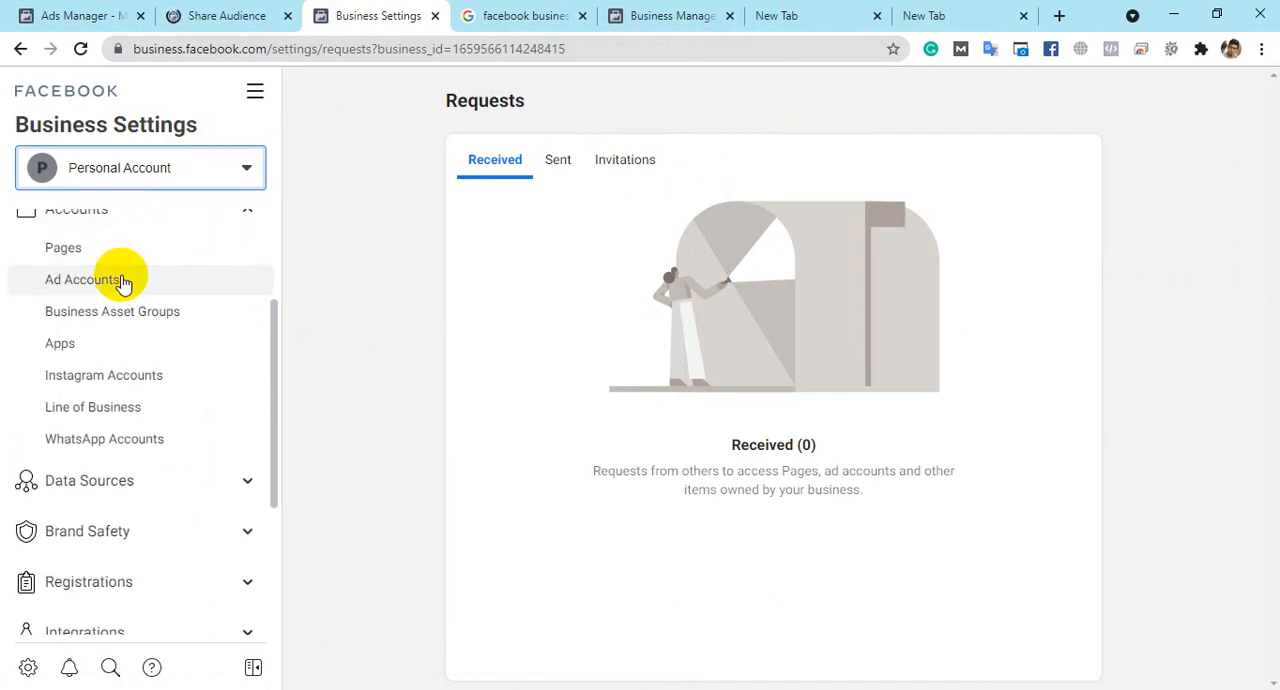
pyautogui.scroll(1, 122, 283)
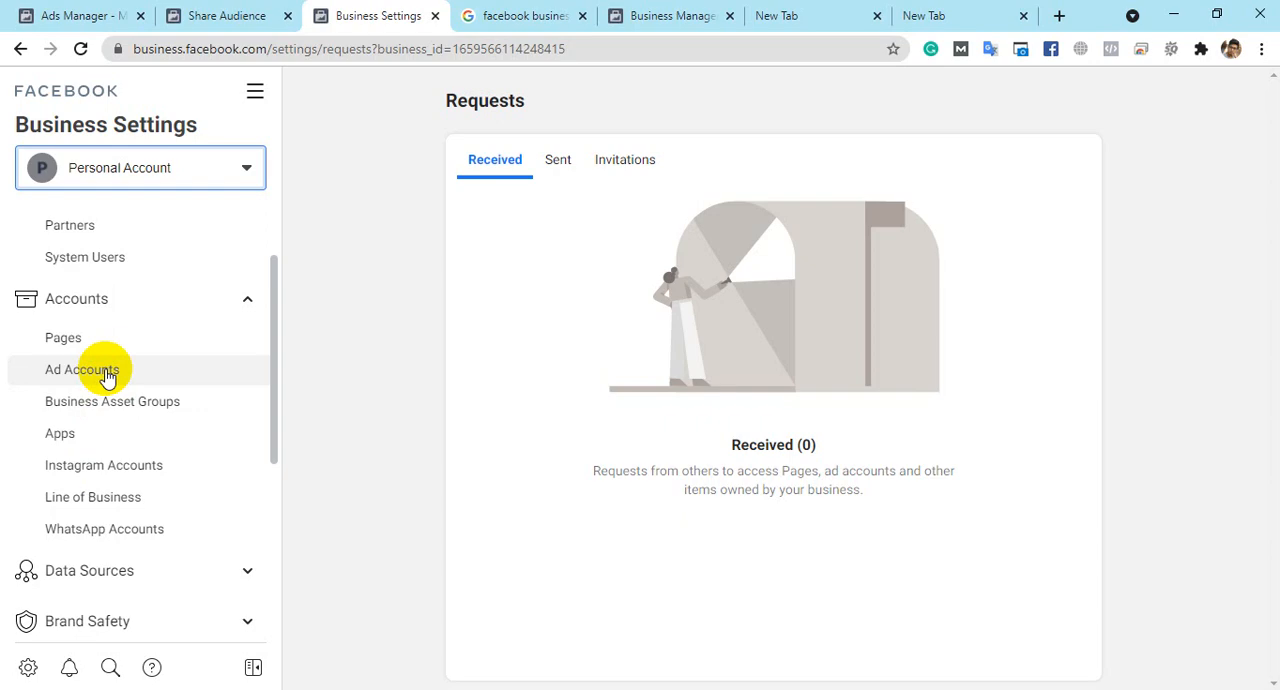
pyautogui.scroll(-2, 147, 378)
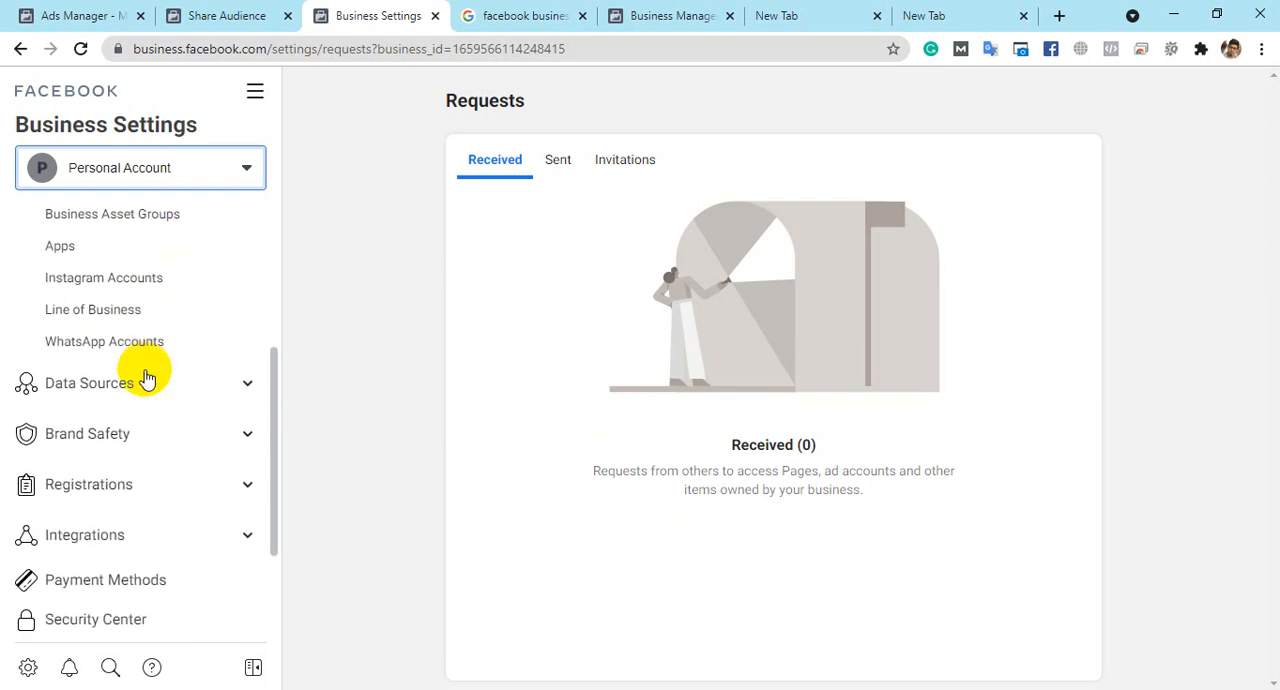
pyautogui.scroll(-2, 160, 333)
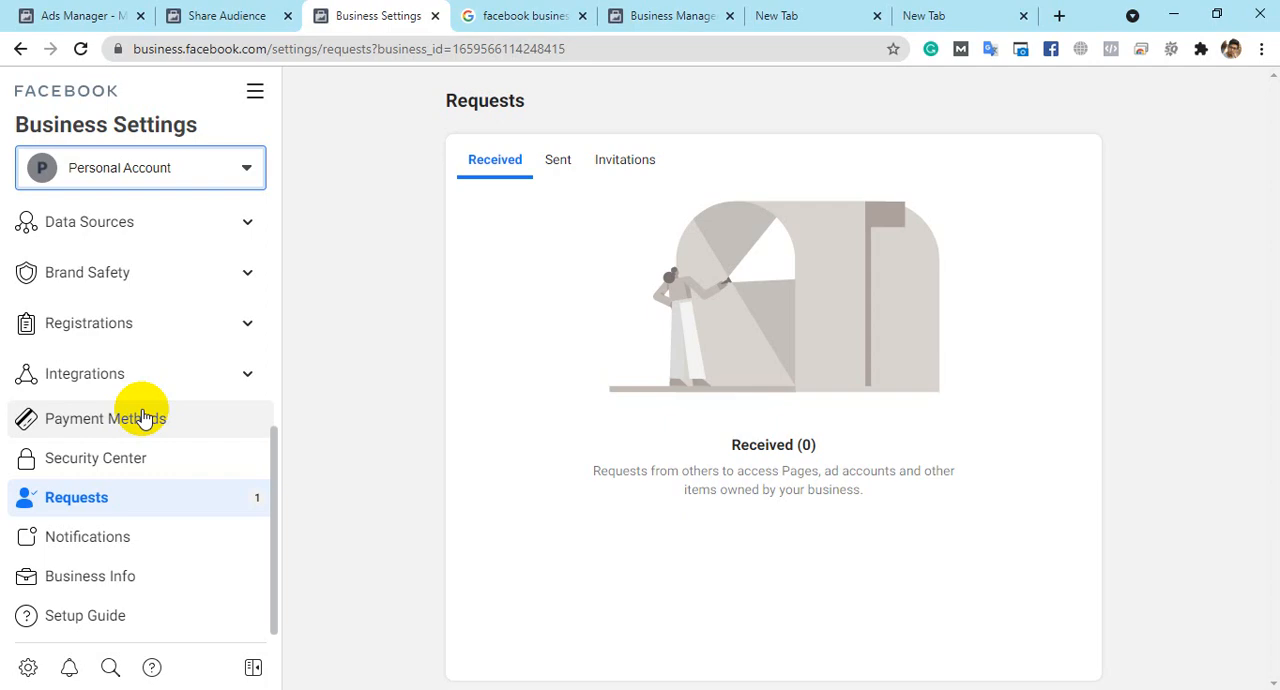
pyautogui.scroll(5, 140, 405)
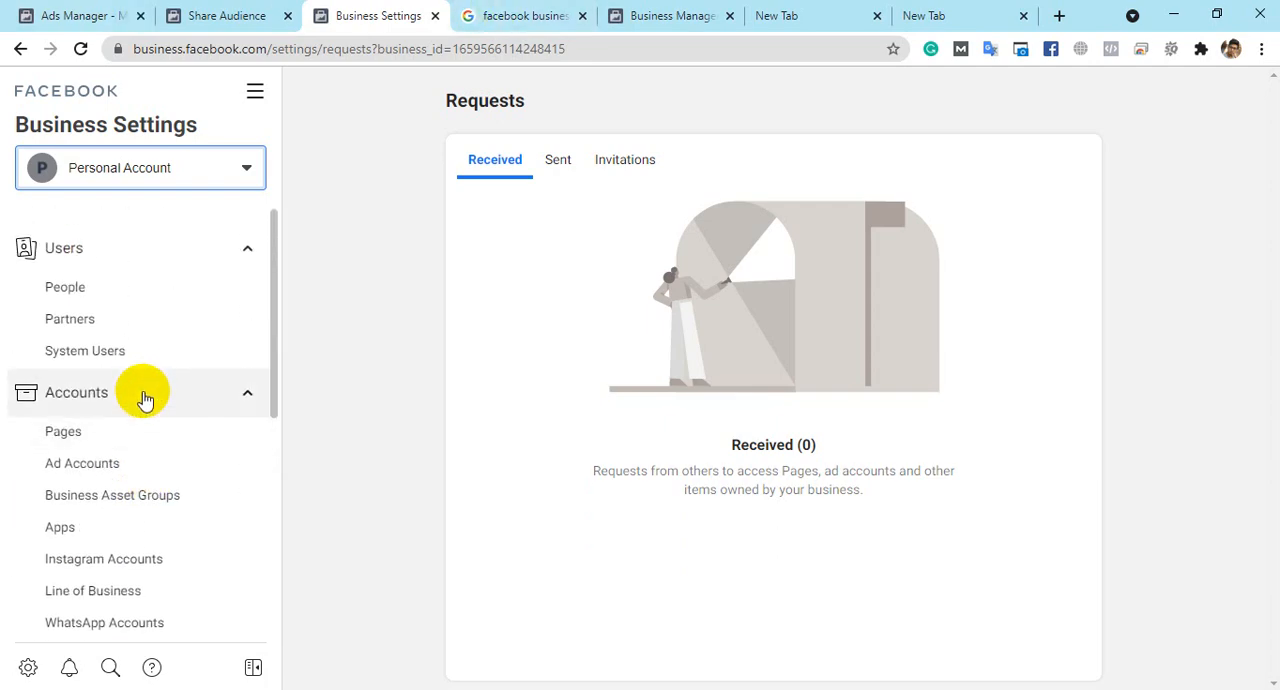
pyautogui.click(126, 296)
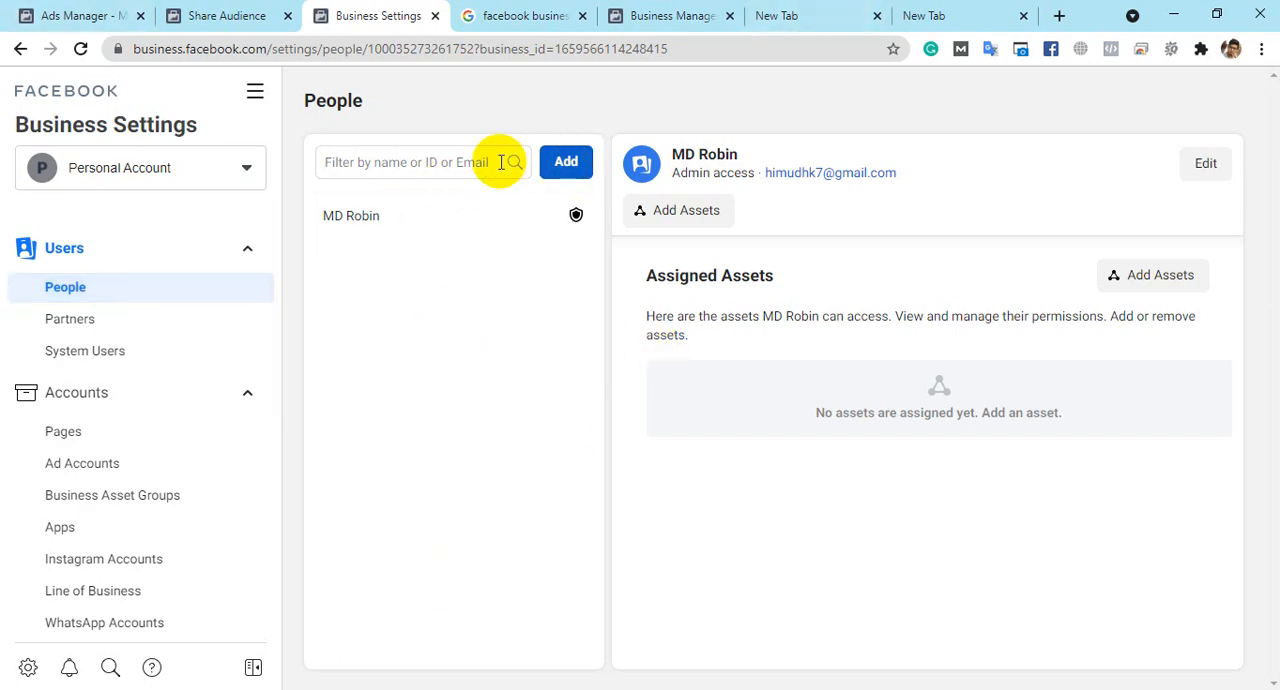
# - Search the people list by the start of a person's name and clear the entry
pyautogui.click(460, 162)
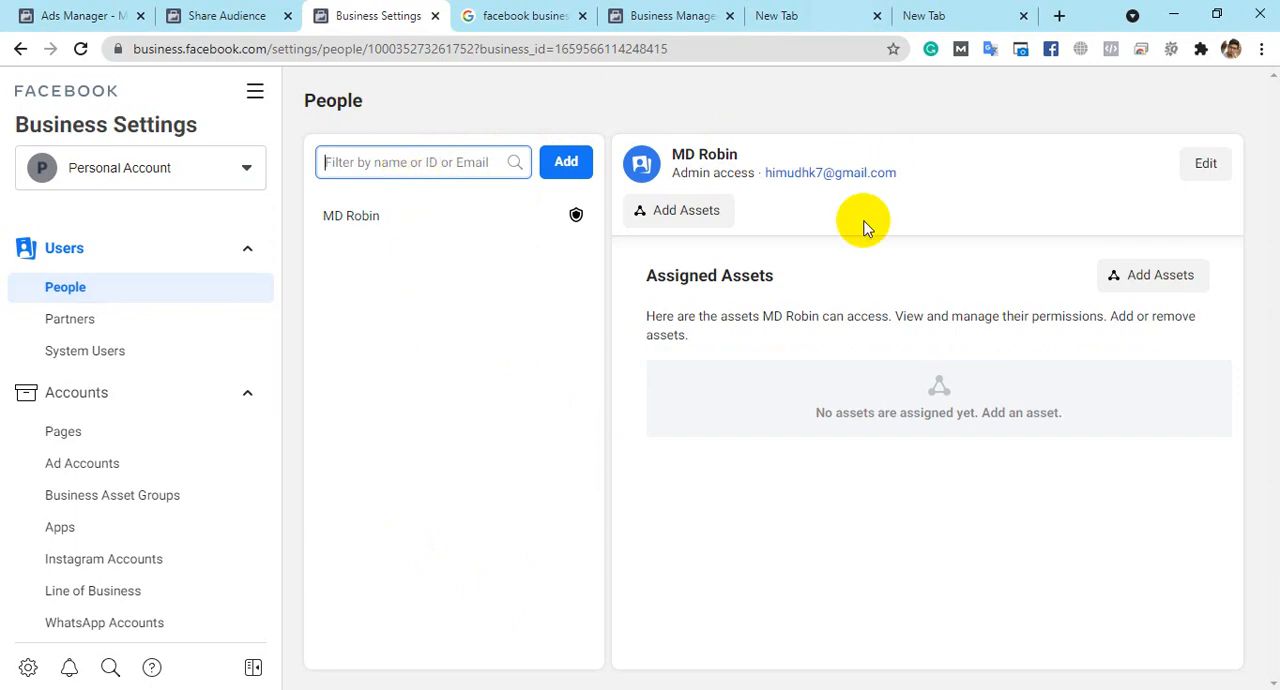
pyautogui.moveTo(577, 220)
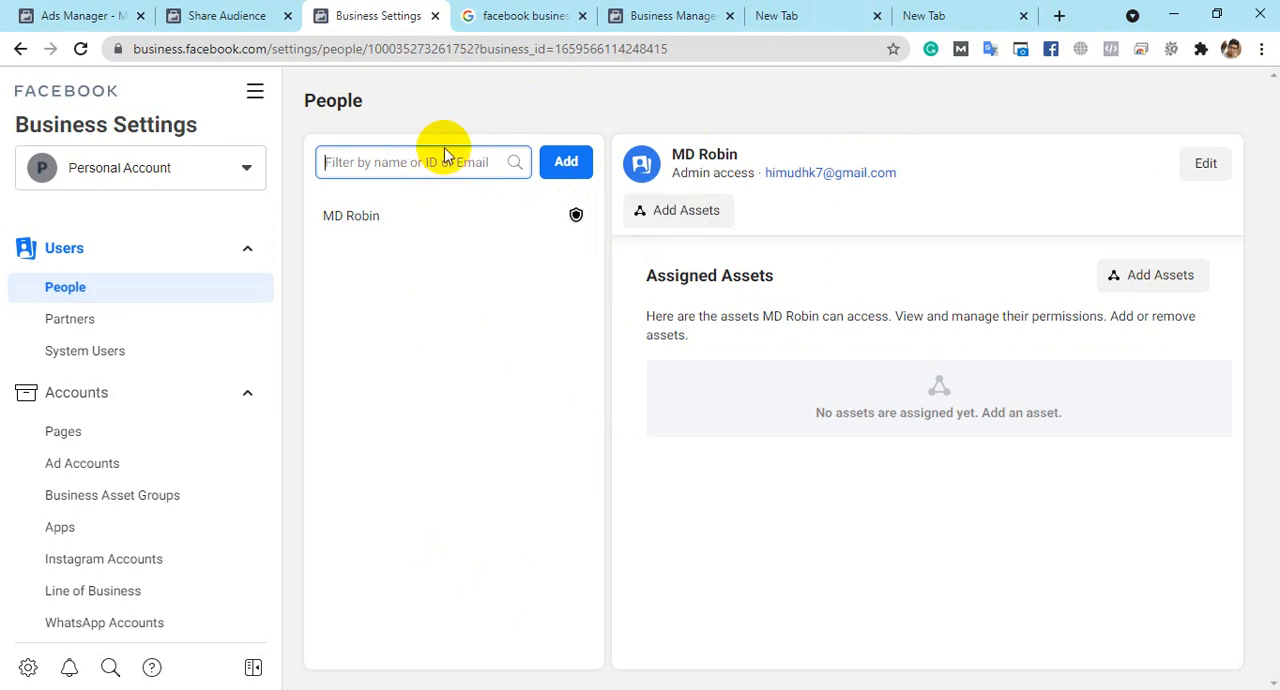
pyautogui.write('m')
pyautogui.press('BackSpace')
pyautogui.write('moha')
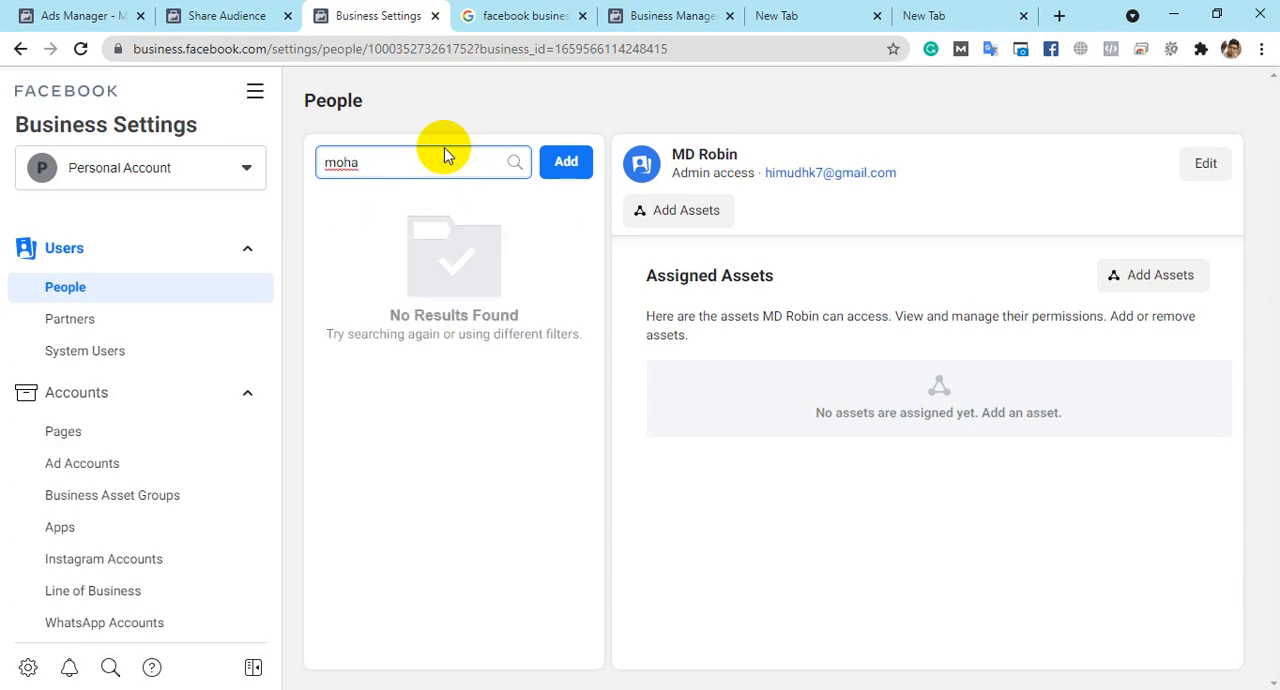
pyautogui.write('mm')
pyautogui.press('BackSpace')
pyautogui.press('BackSpace')
pyautogui.press('BackSpace')
pyautogui.press('BackSpace')
pyautogui.press('BackSpace')
pyautogui.press('BackSpace')
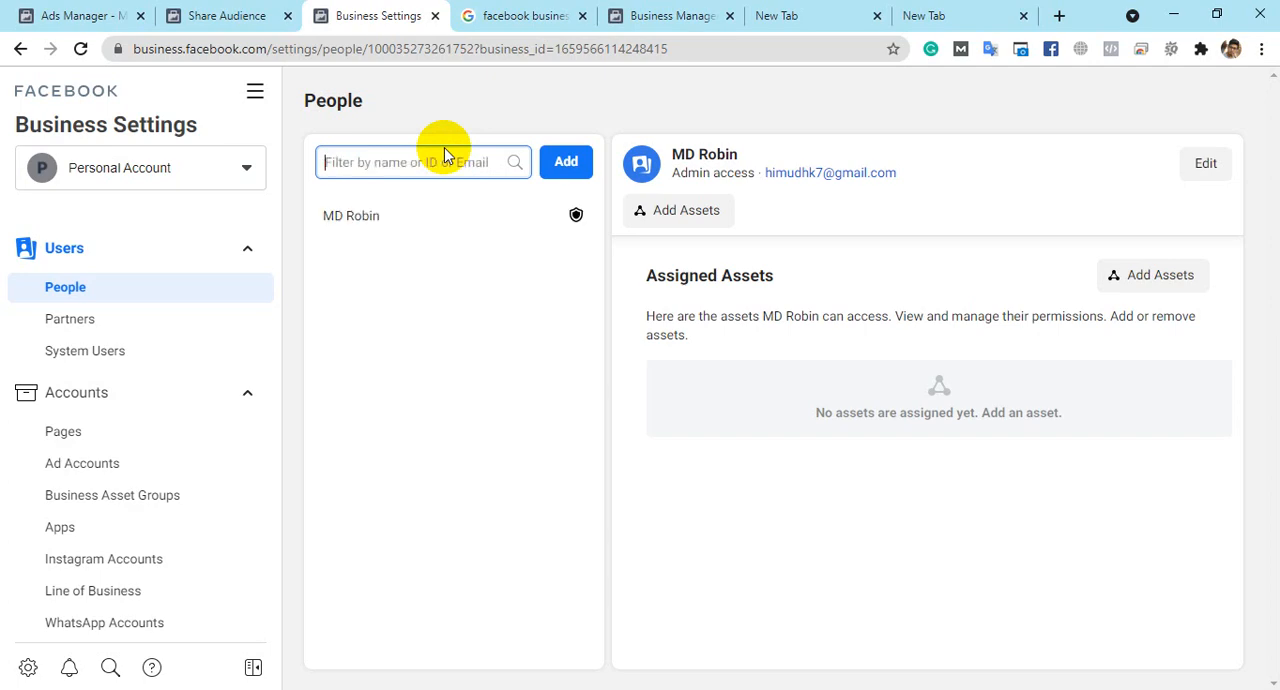
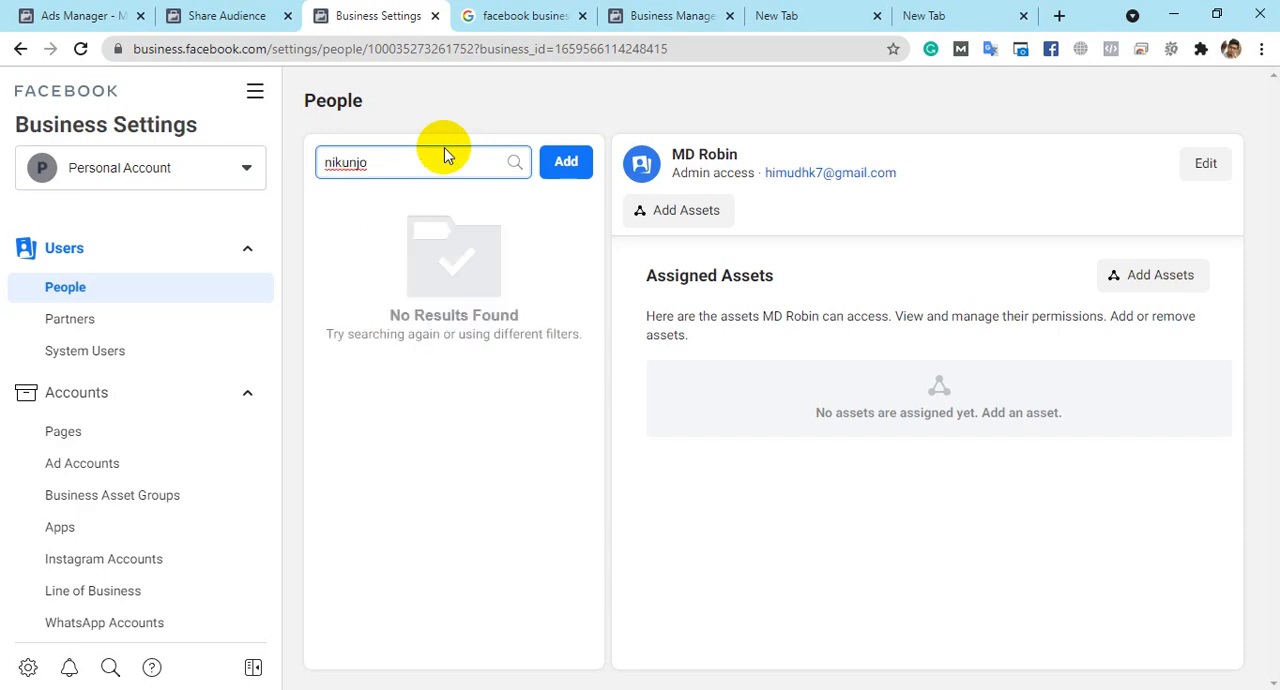
# - Filter the people list by a person's full email address
pyautogui.click(521, 292)
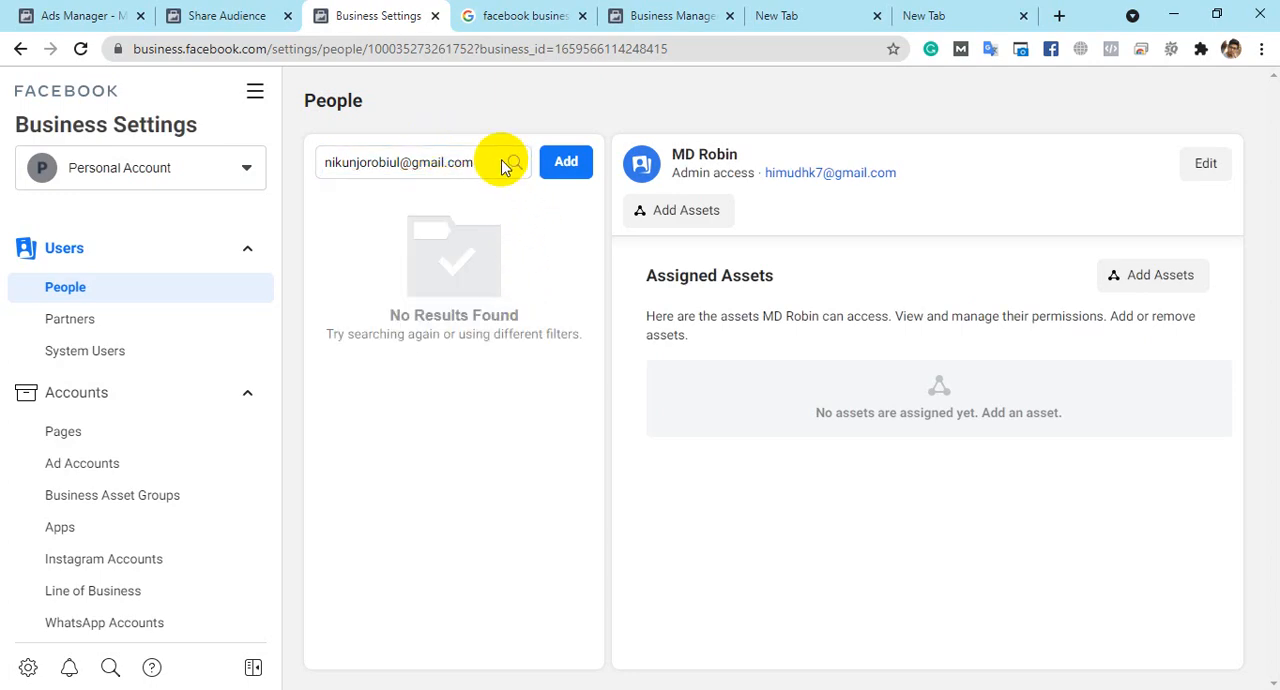
# - Shorten the username part of the email address in the people filter and search again
pyautogui.click(396, 166)
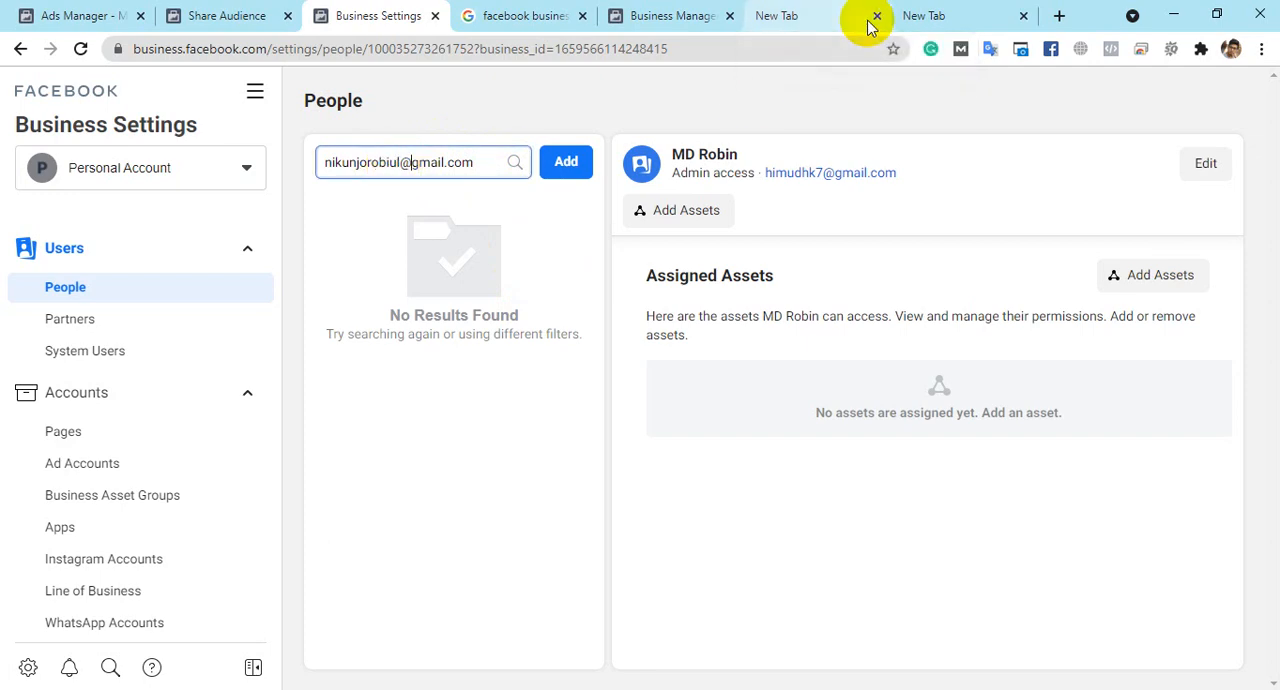
pyautogui.press('BackSpace')
pyautogui.press('BackSpace')
pyautogui.press('BackSpace')
pyautogui.press('BackSpace')
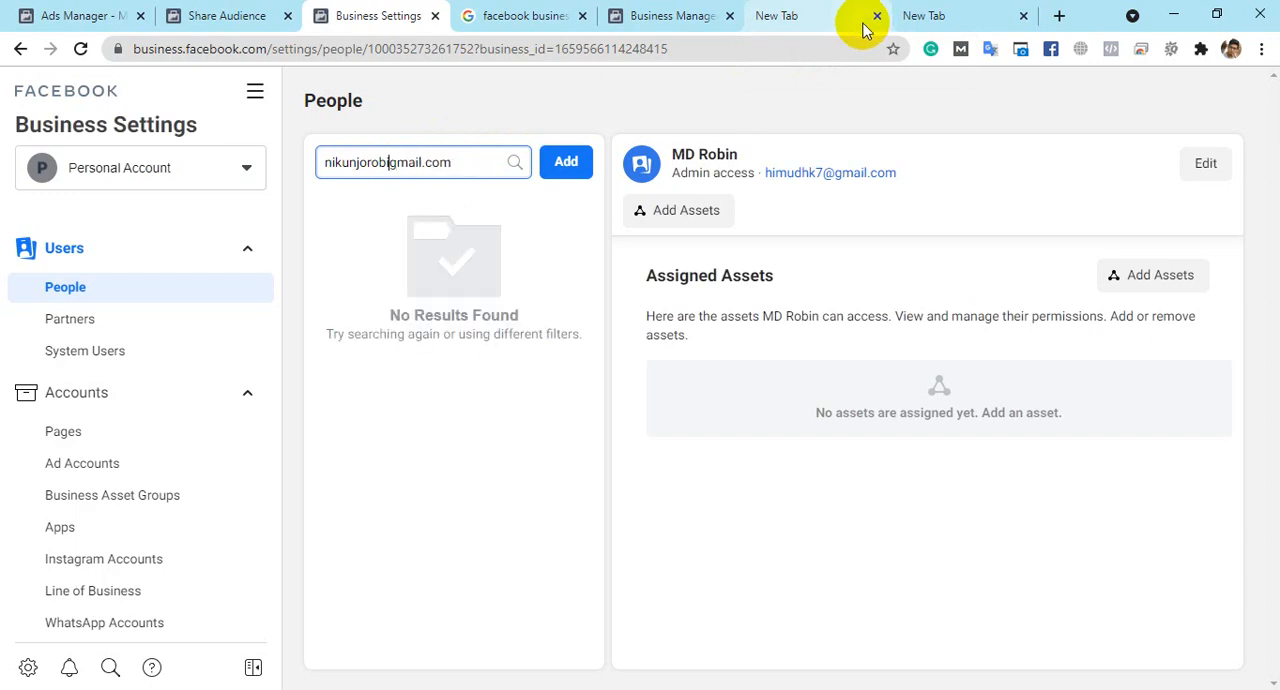
pyautogui.write('l@')
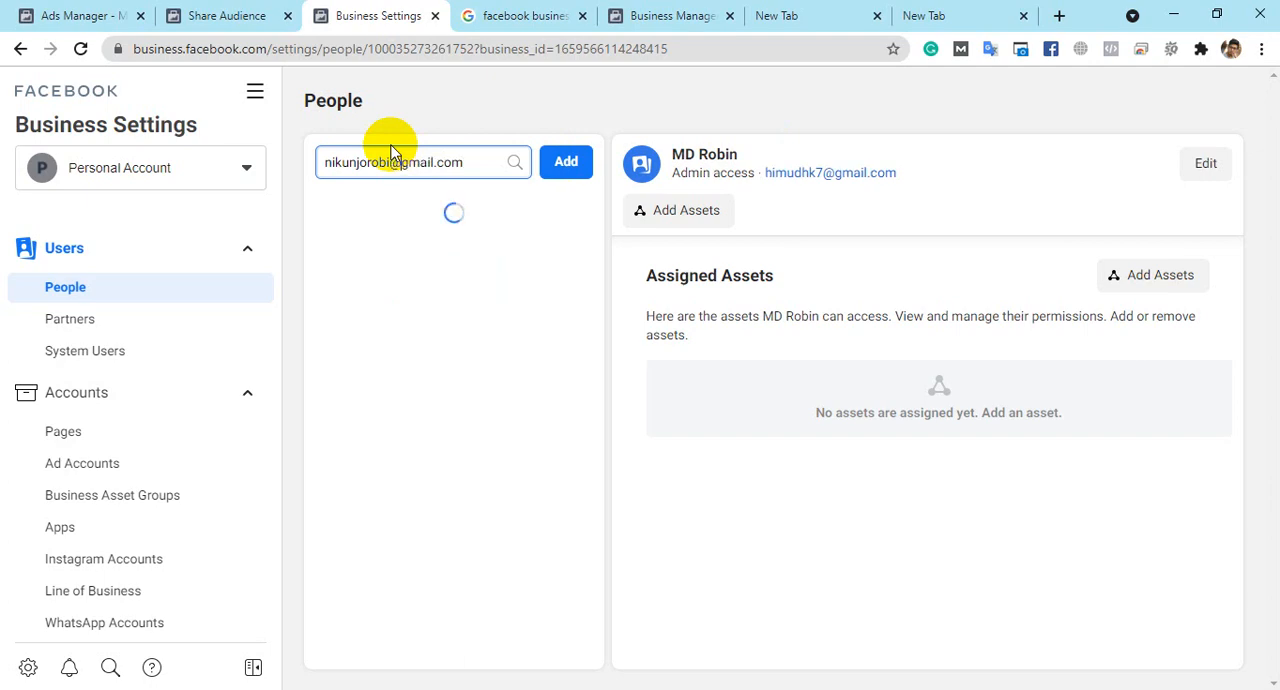
pyautogui.click(433, 304)
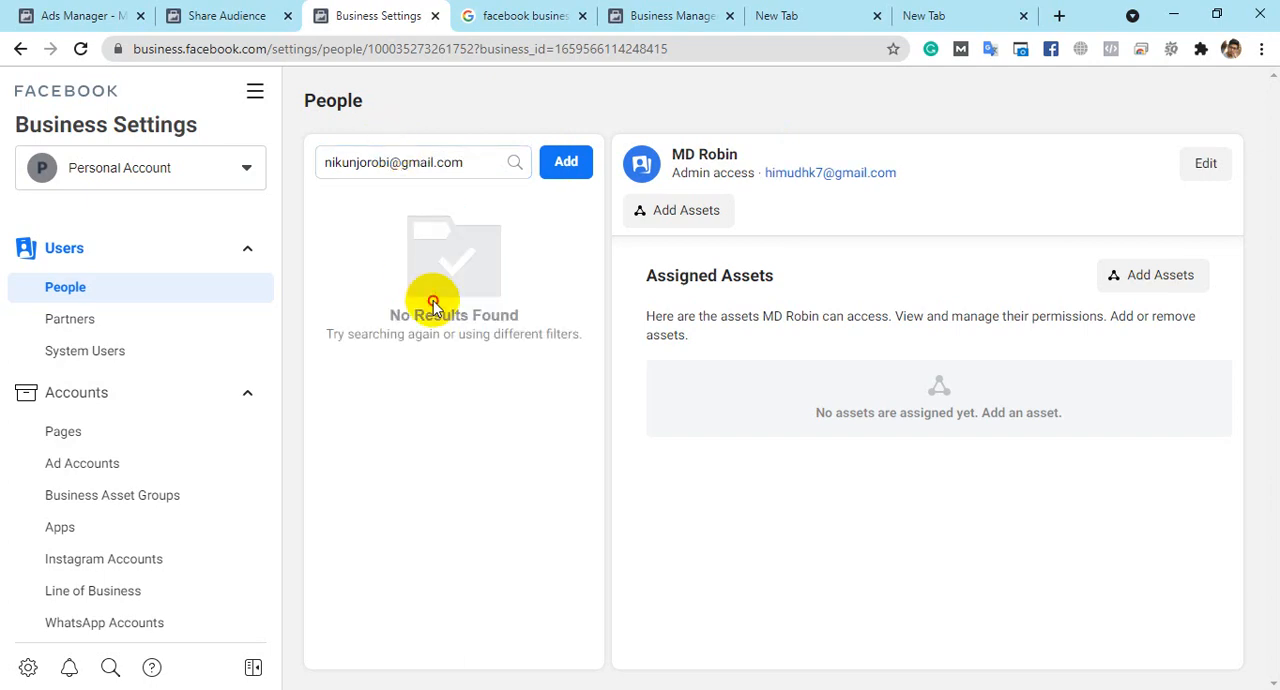
# - Clear the email address from the people filter to restore the full list
pyautogui.tripleClick(455, 162)
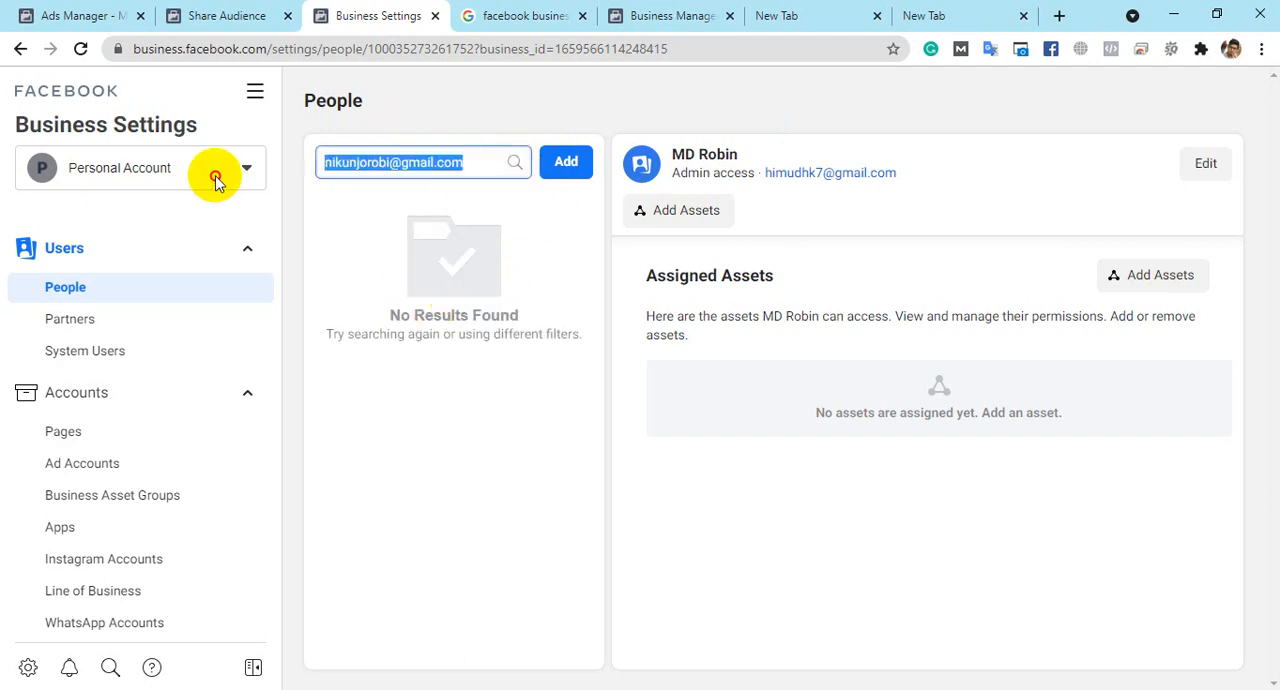
pyautogui.press('BackSpace')
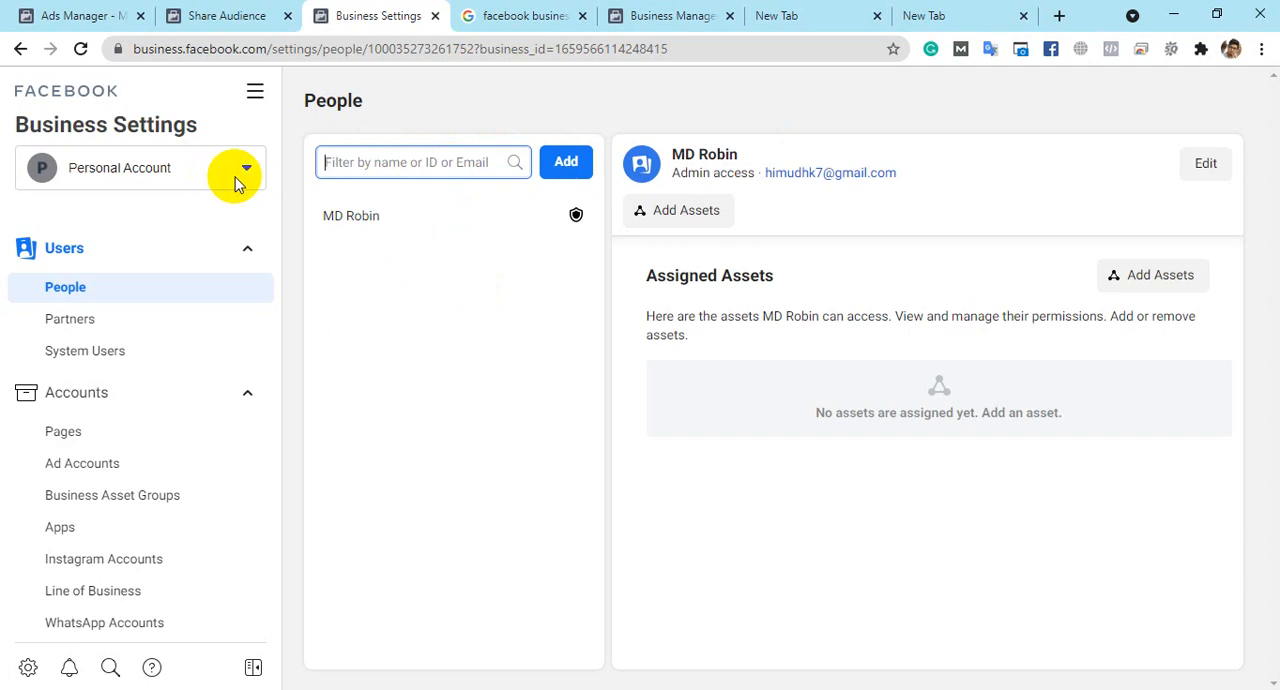
pyautogui.click(424, 245)
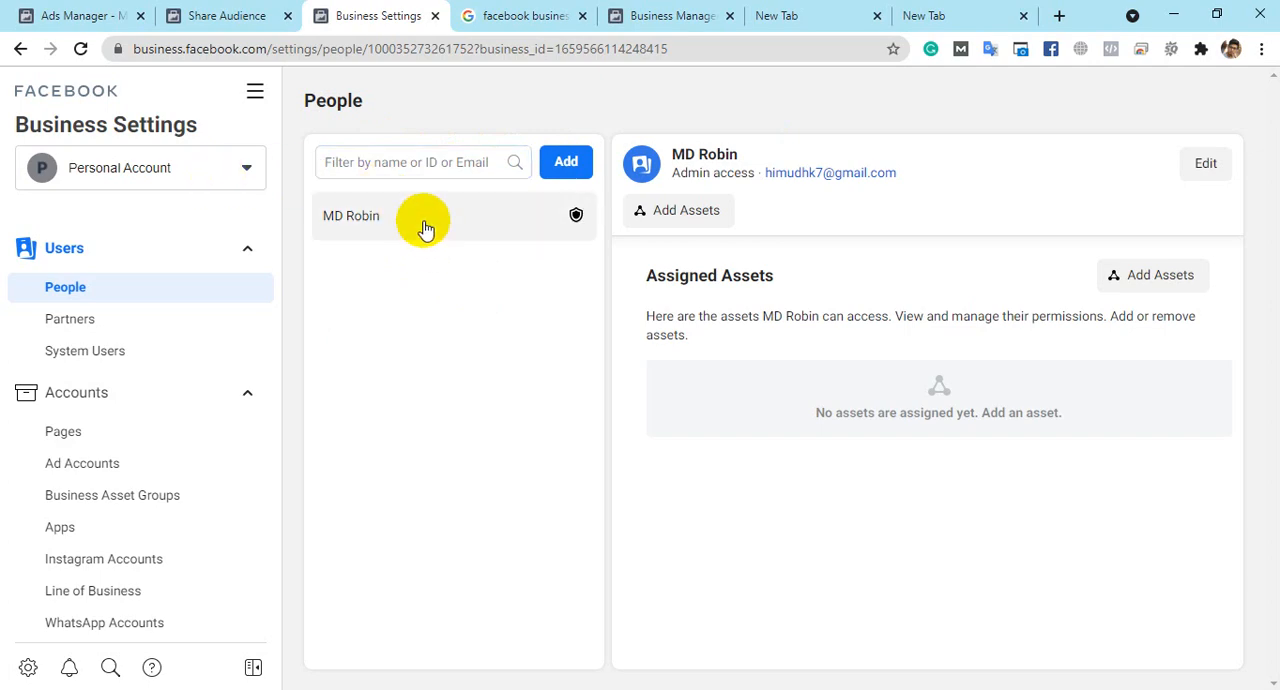
pyautogui.click(431, 163)
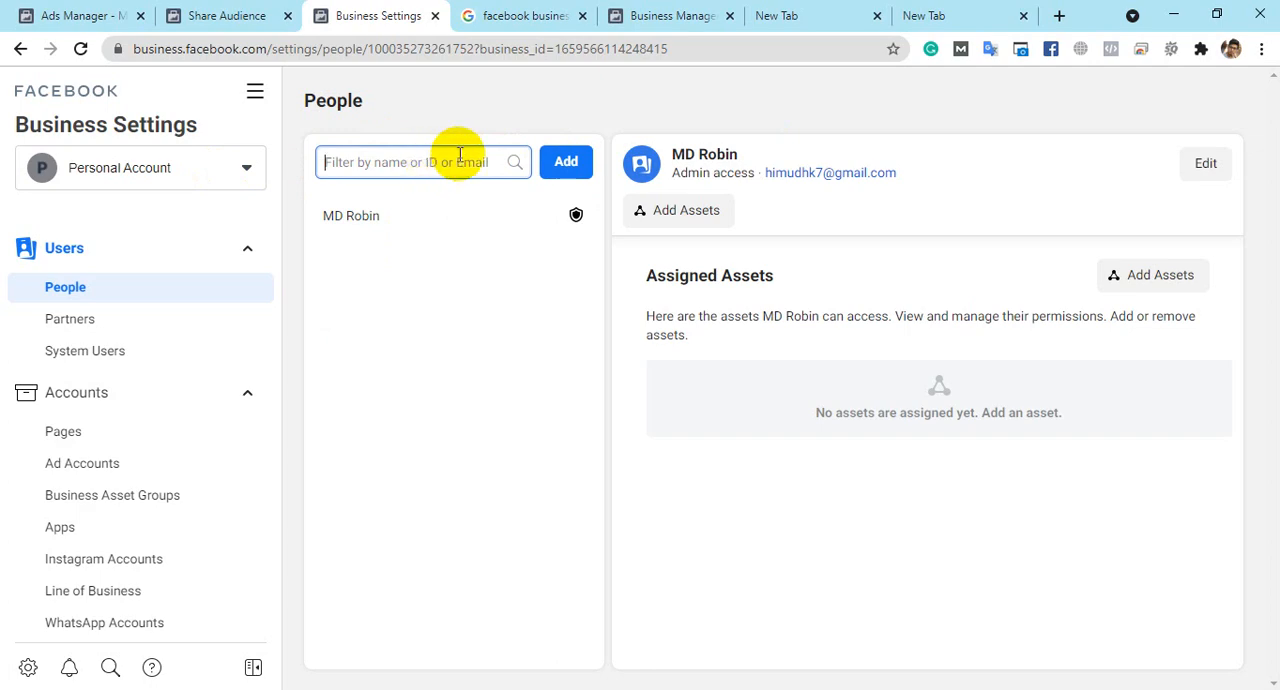
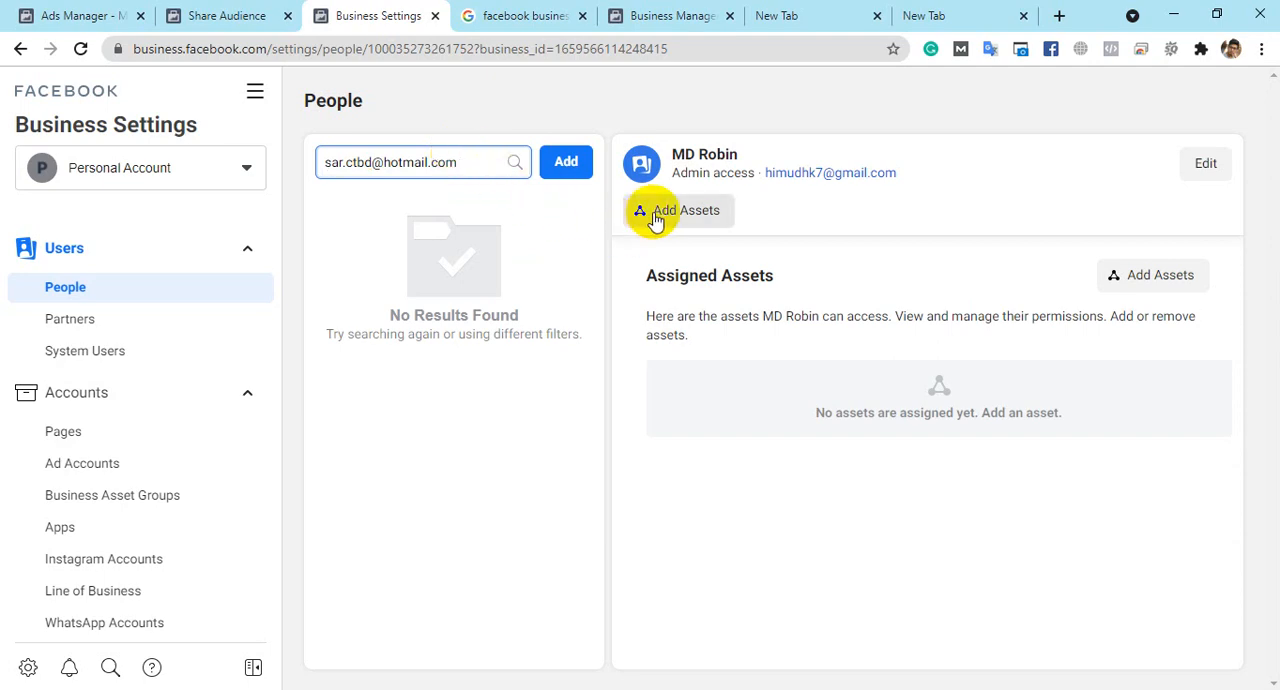
# - View the existing admin's editable details and Business Manager role options, and close them without changes
pyautogui.click(1207, 170)
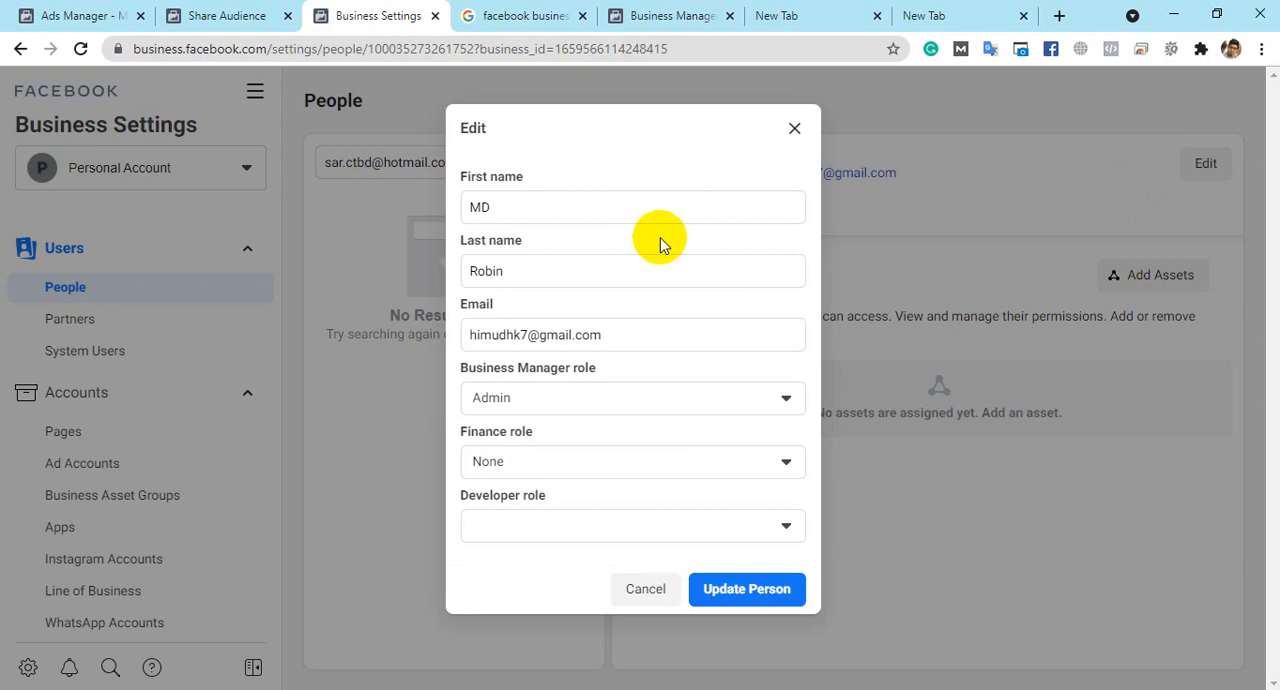
pyautogui.click(629, 397)
pyautogui.click(629, 400)
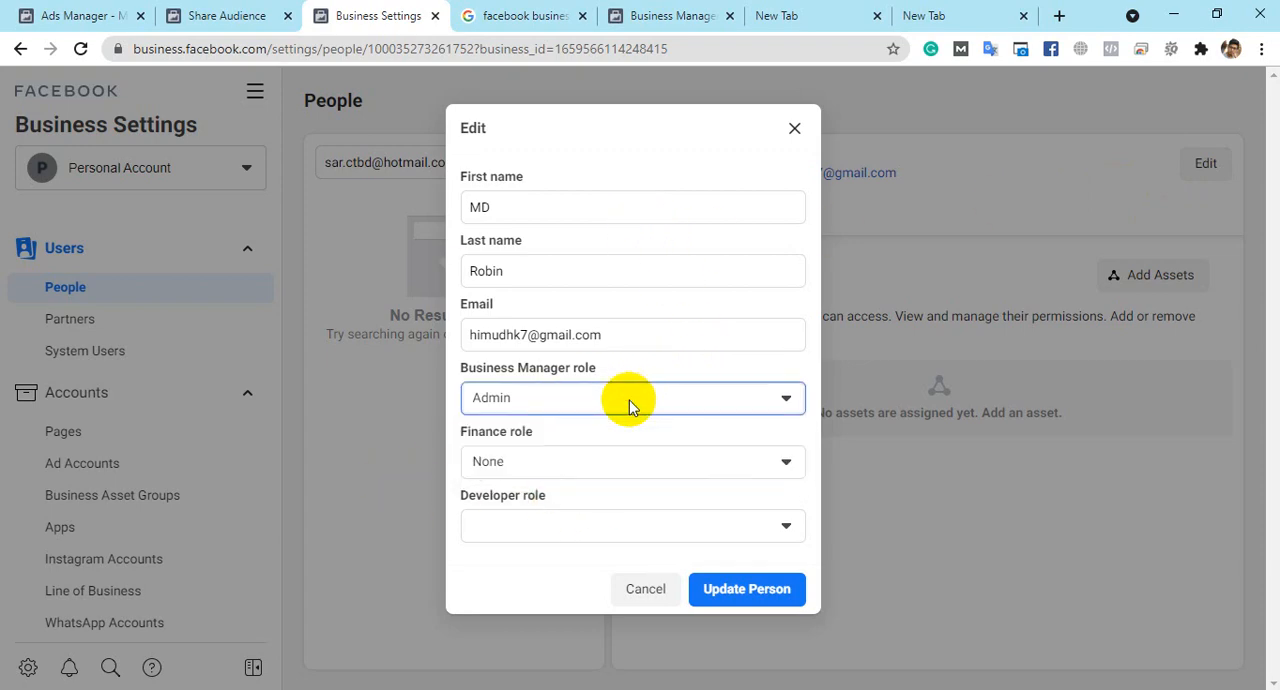
pyautogui.click(795, 128)
# - Start inviting a new person to the business and add their email address as the invitee
pyautogui.click(566, 160)
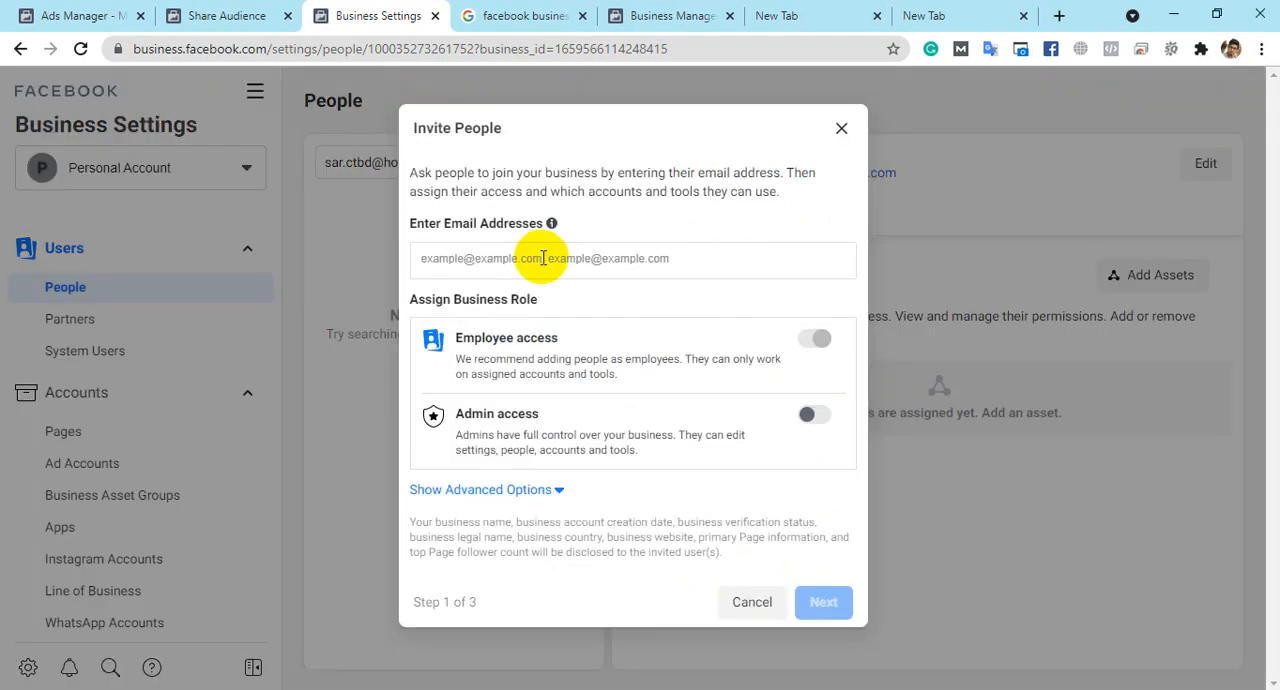
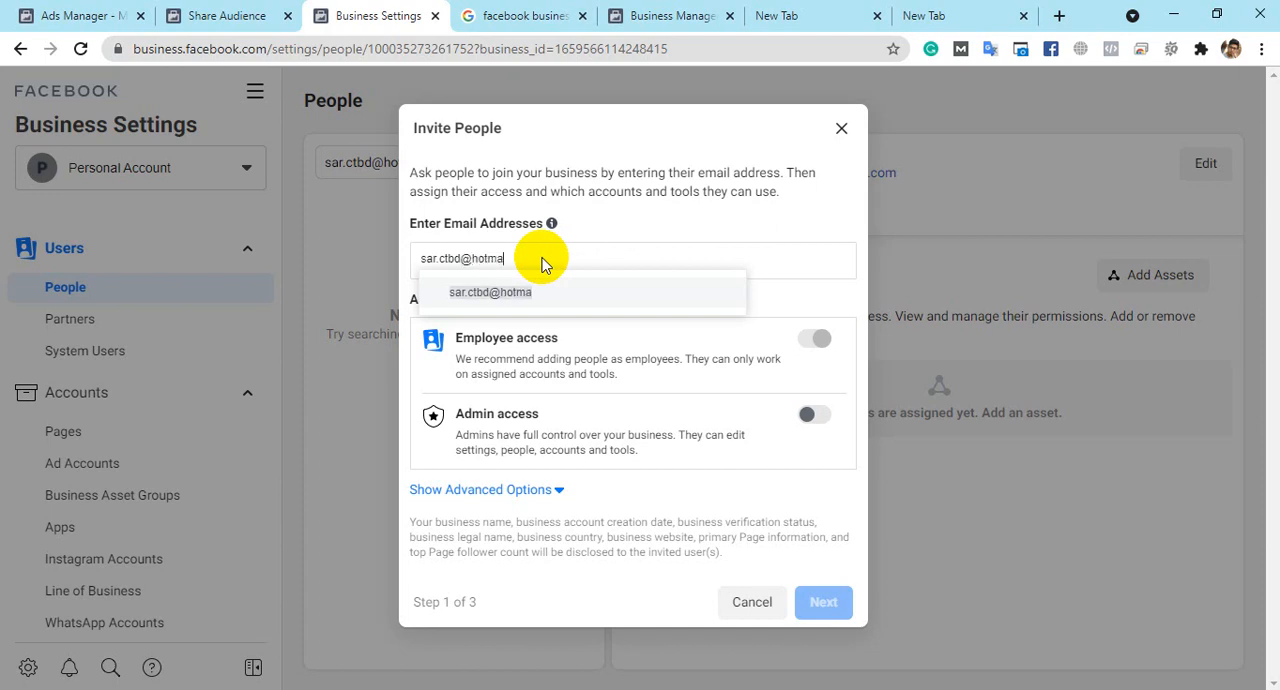
pyautogui.click(645, 290)
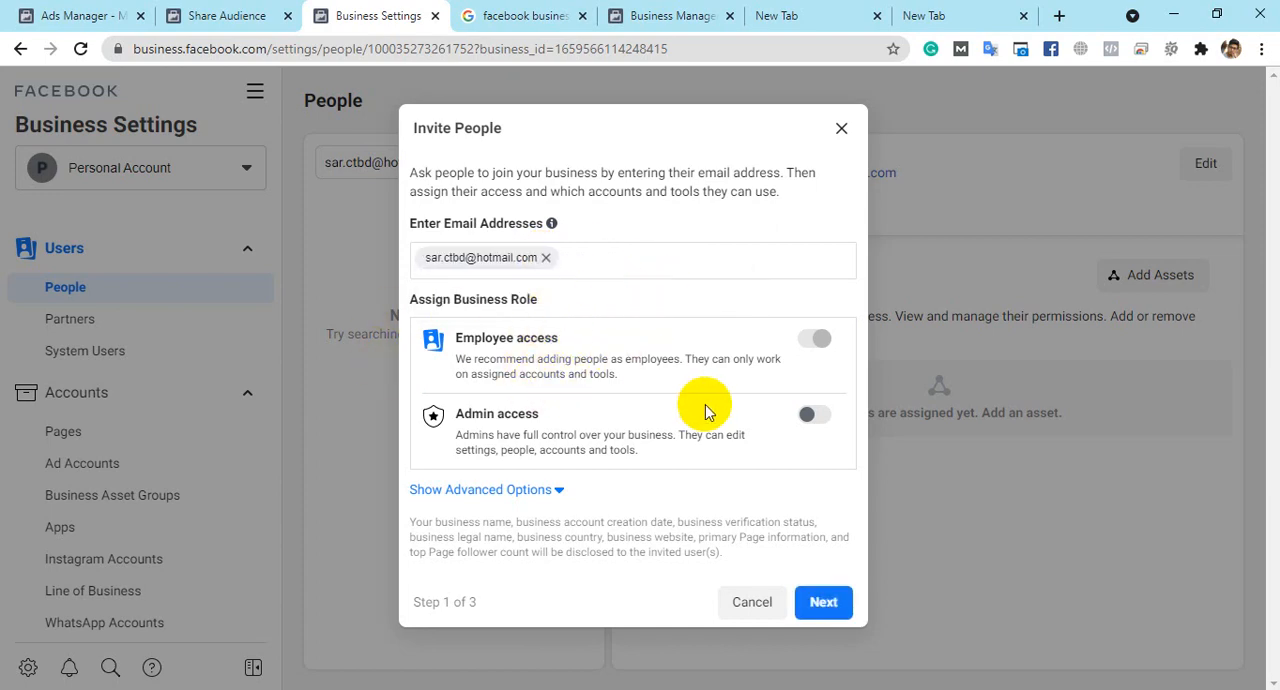
# - Turn Admin access on for the invitee and switch it back off, leaving only Employee access
pyautogui.tripleClick(460, 337)
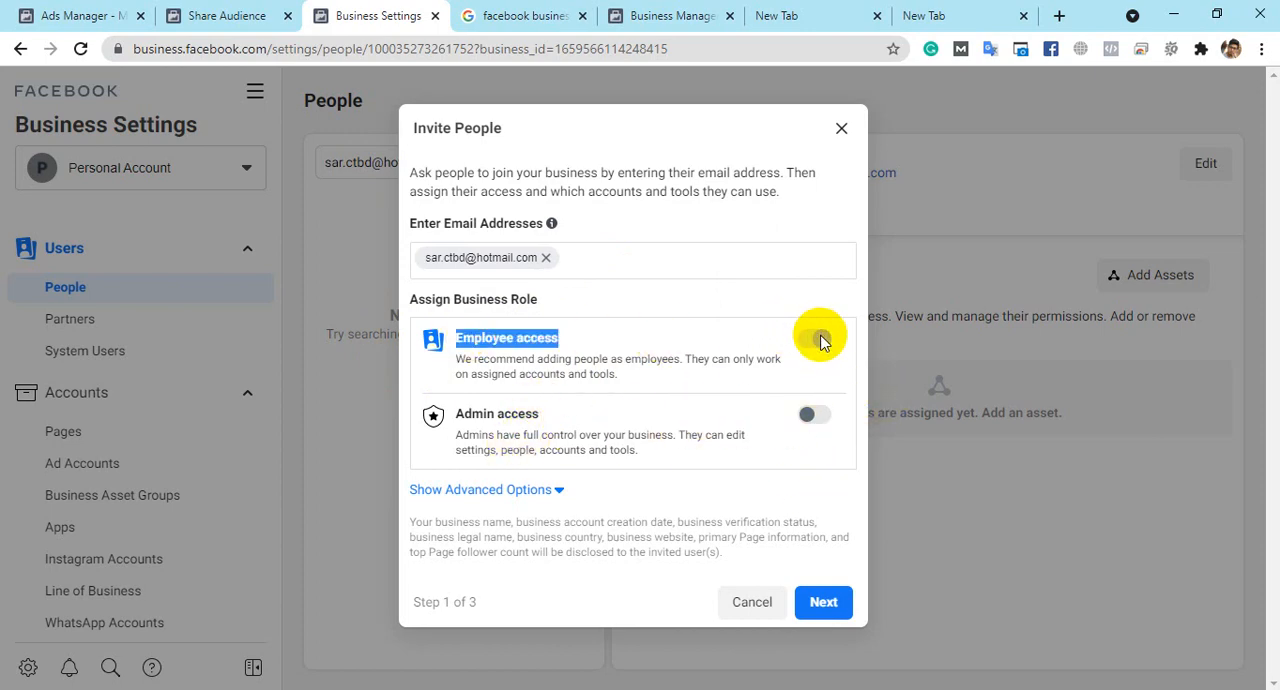
pyautogui.click(820, 341)
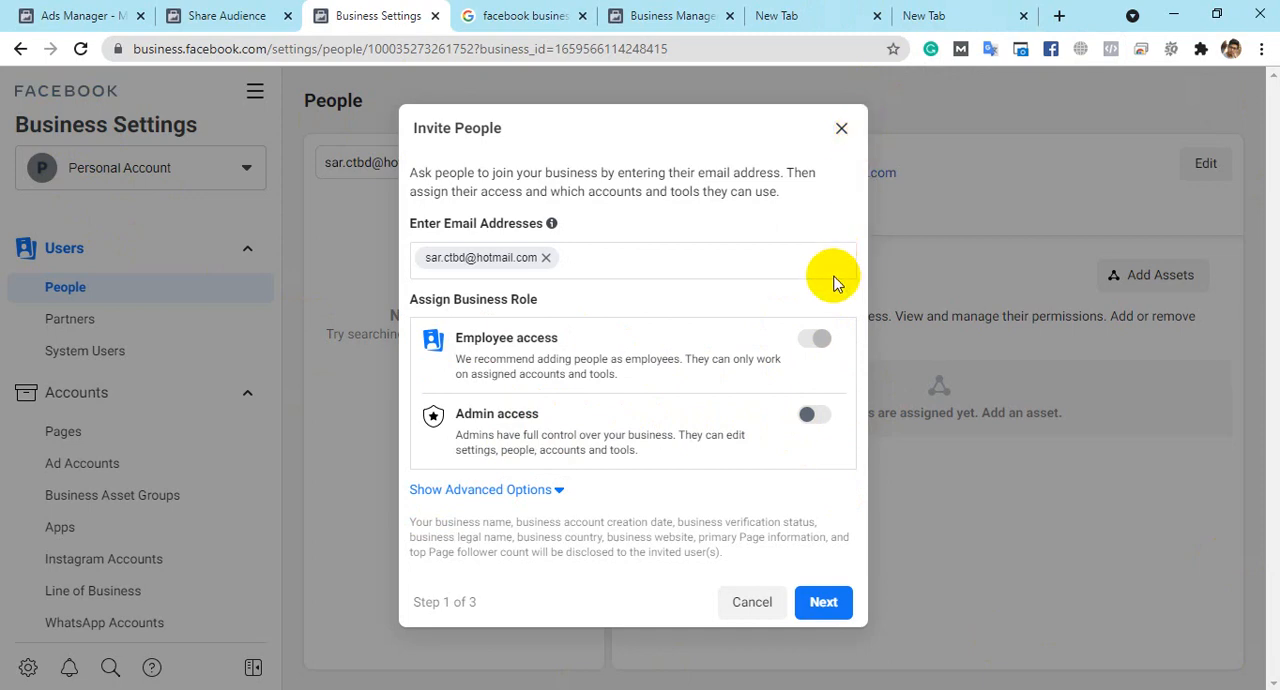
pyautogui.click(816, 414)
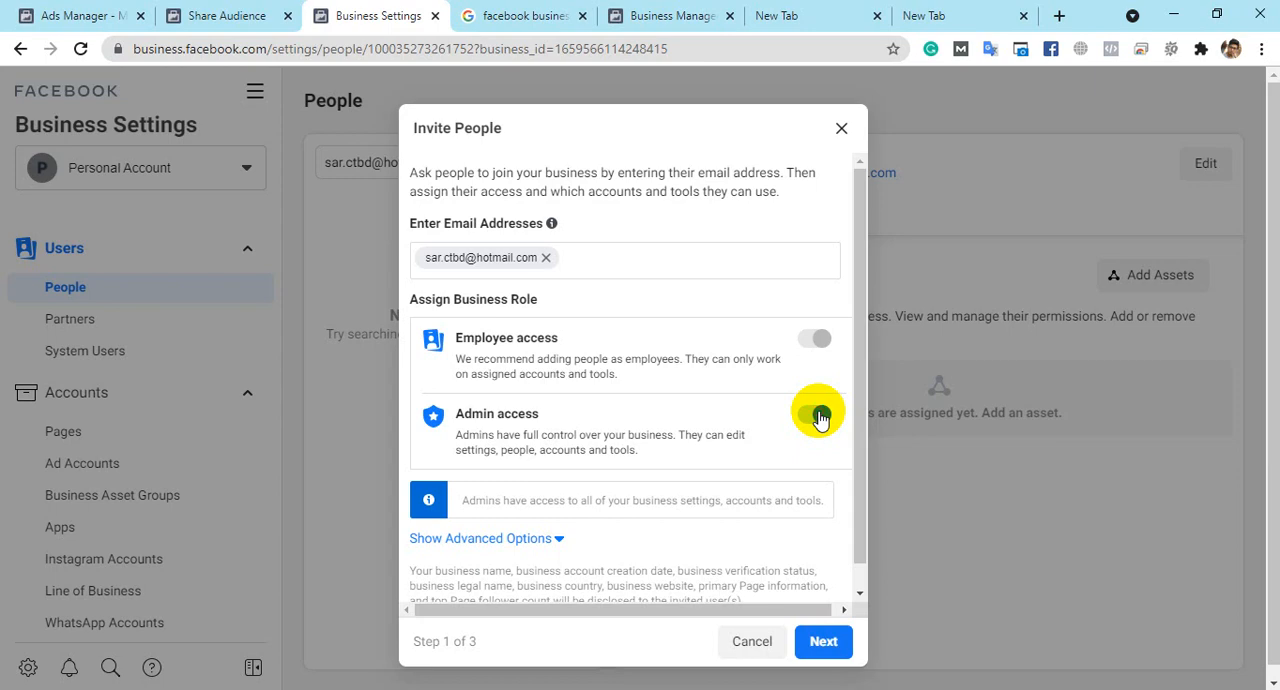
pyautogui.click(818, 416)
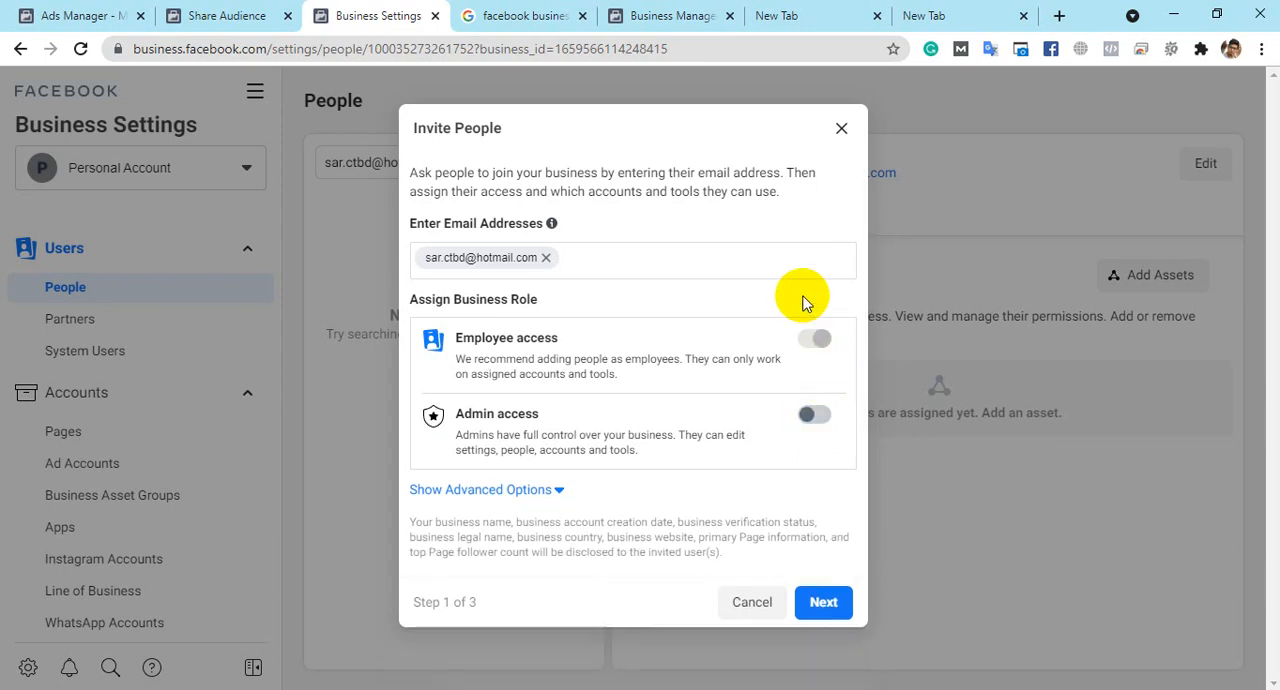
# - Review the additional finance and developer roles, send the invitation with Employee access only, and finish the invitation
pyautogui.click(558, 491)
pyautogui.scroll(-3, 645, 370)
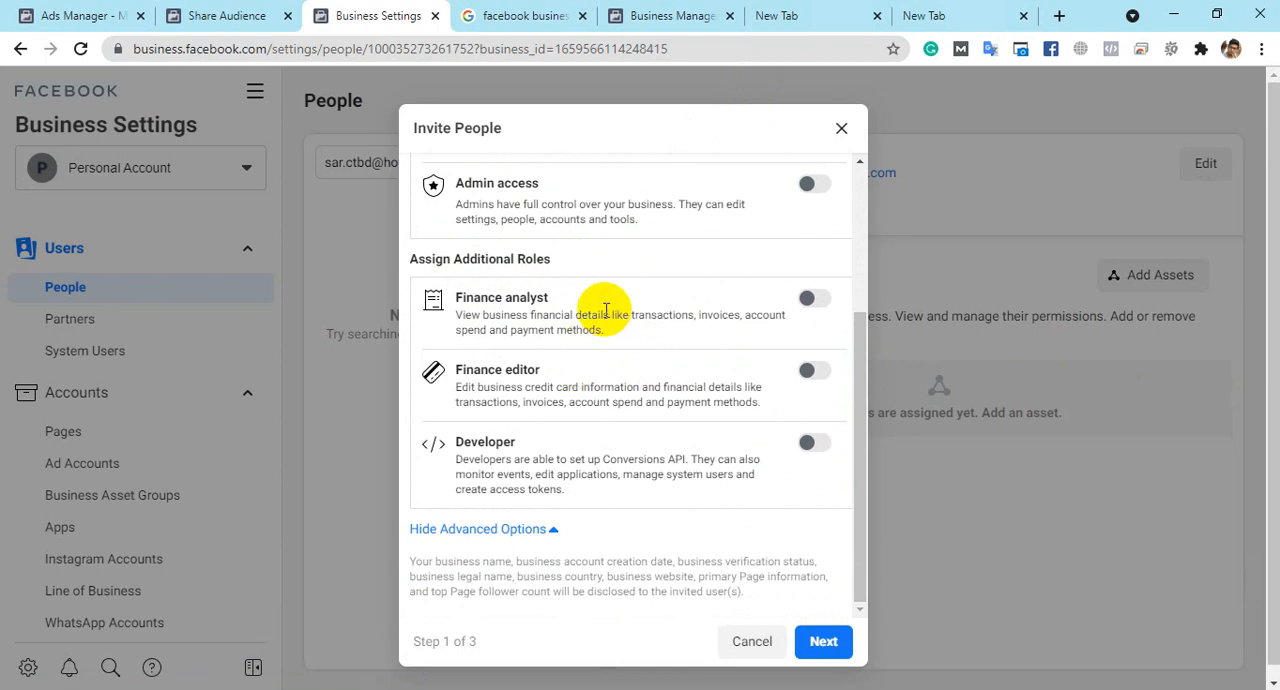
pyautogui.click(540, 540)
pyautogui.click(826, 609)
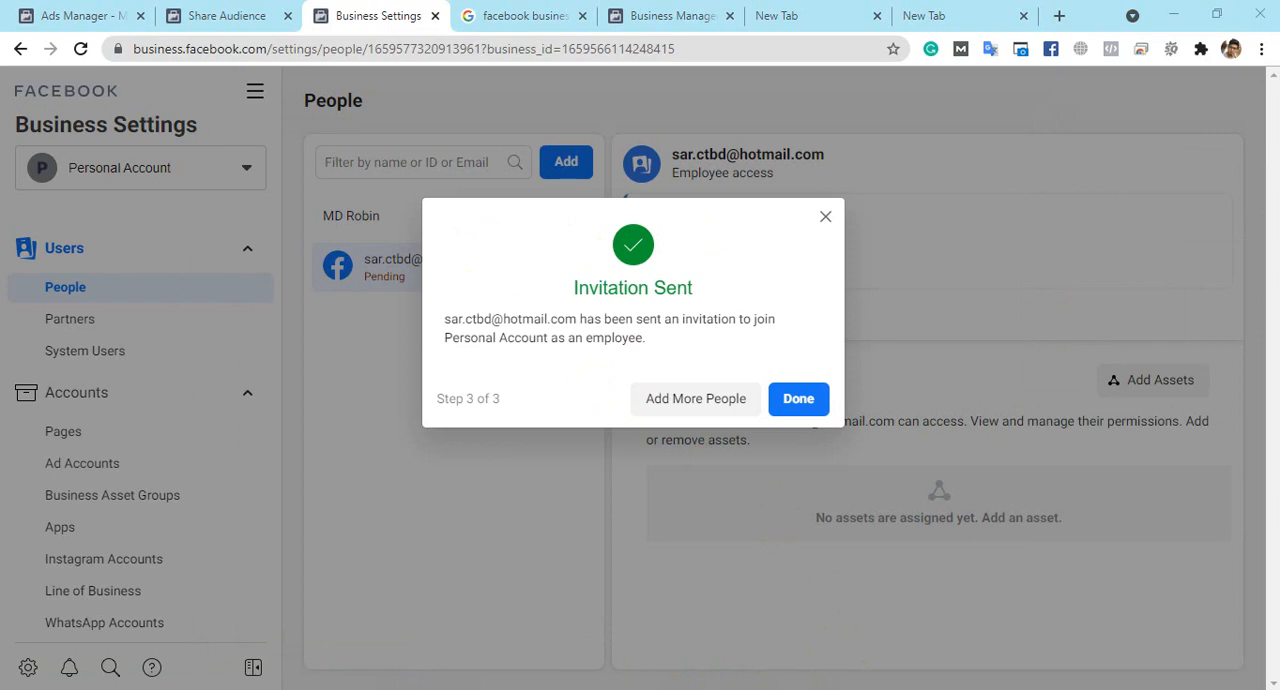
pyautogui.click(799, 400)
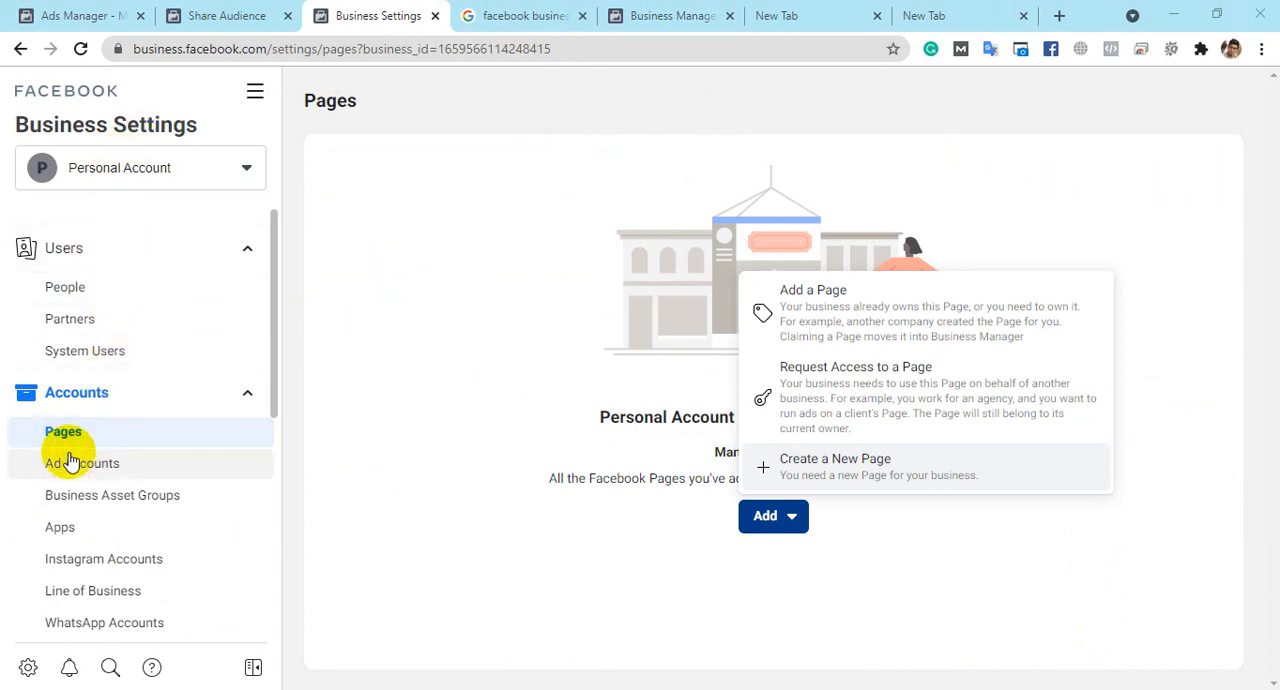
# - Begin requesting access to a Page and choose to add an existing Page as the required primary Page
pyautogui.click(431, 396)
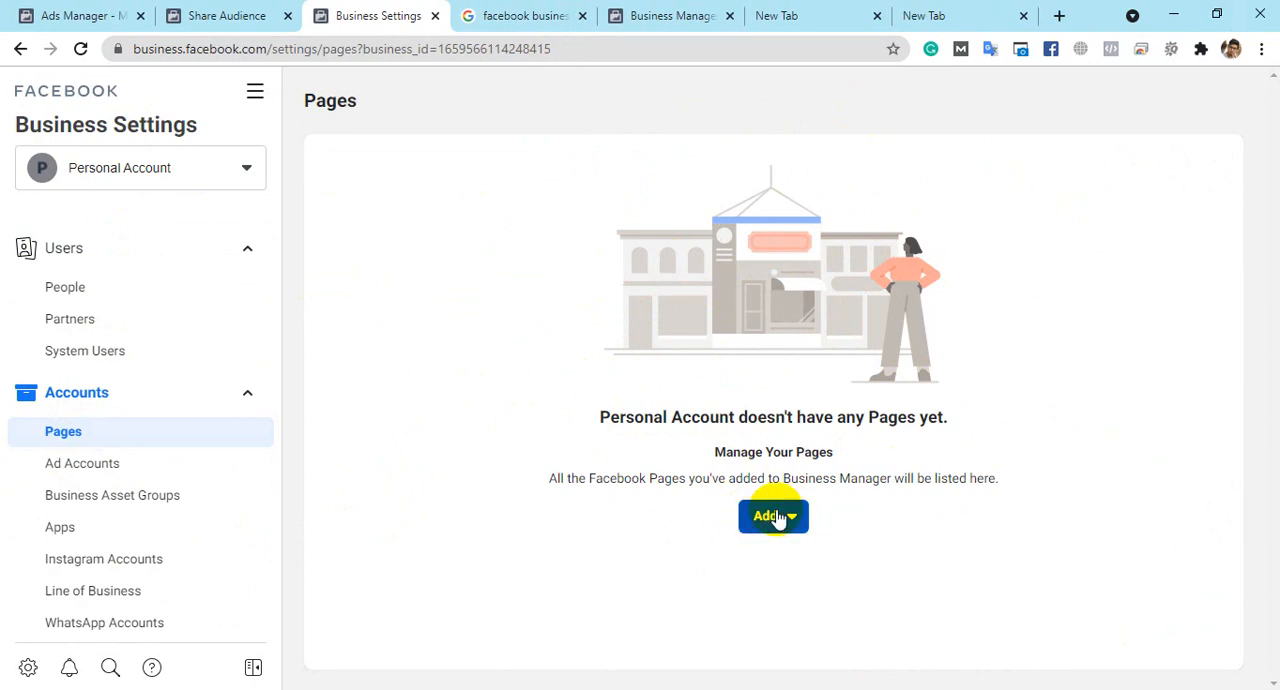
pyautogui.click(772, 516)
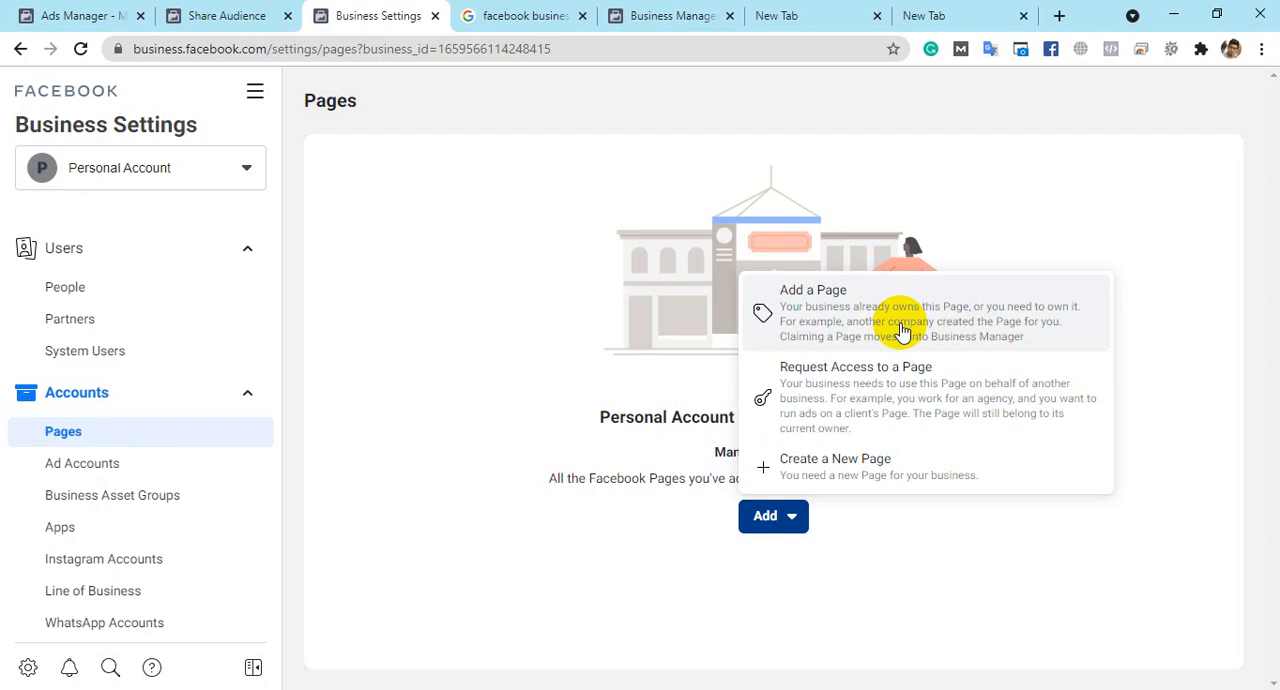
pyautogui.click(840, 395)
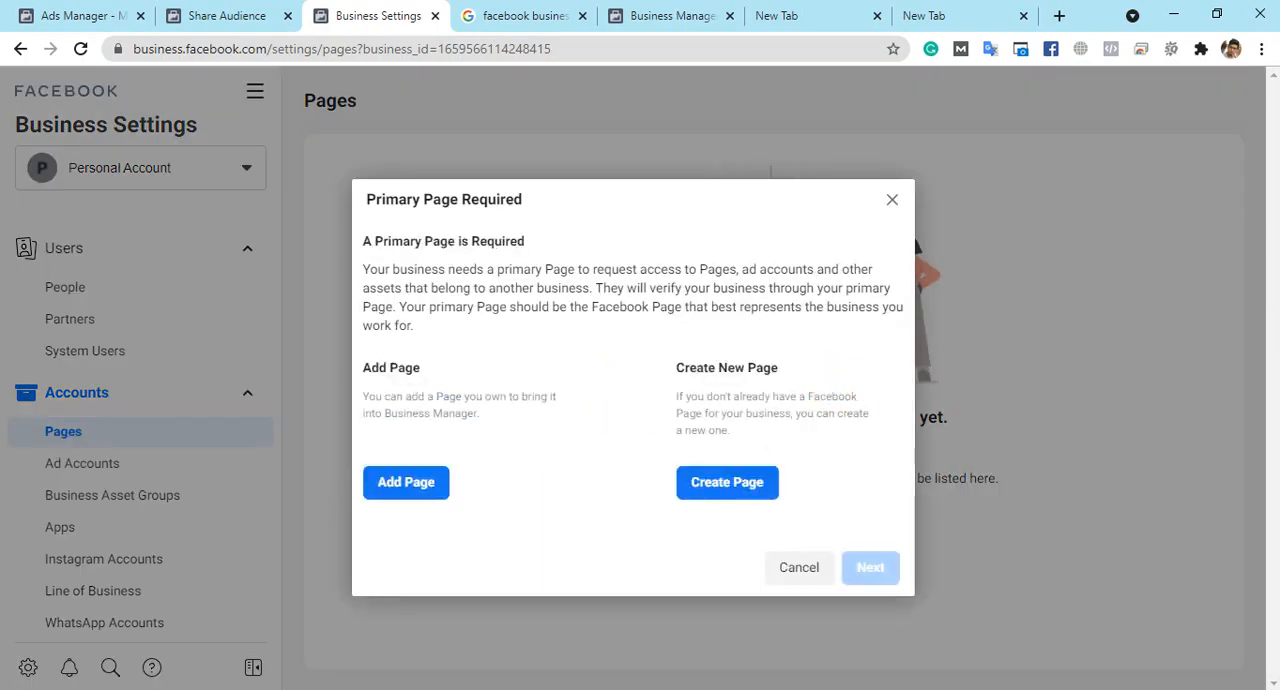
pyautogui.click(410, 484)
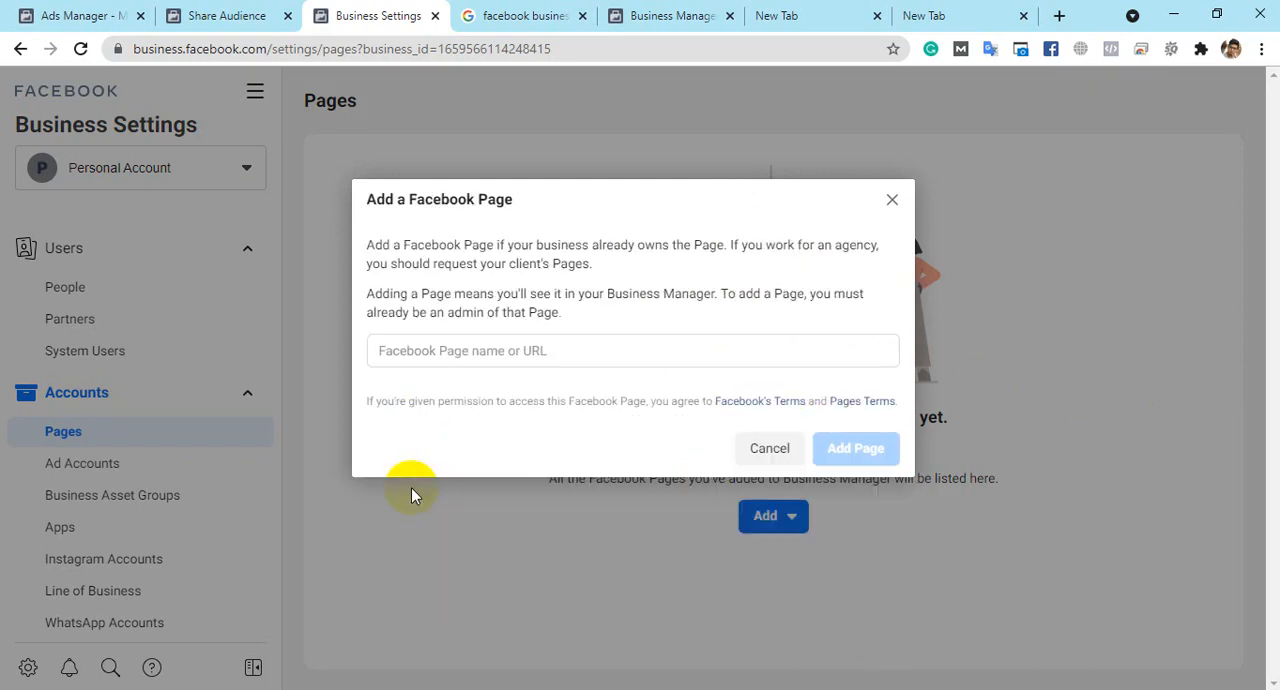
# - Search for the Facebook Page "Dhaka Biriyani House" and look through the matching Pages
pyautogui.click(450, 353)
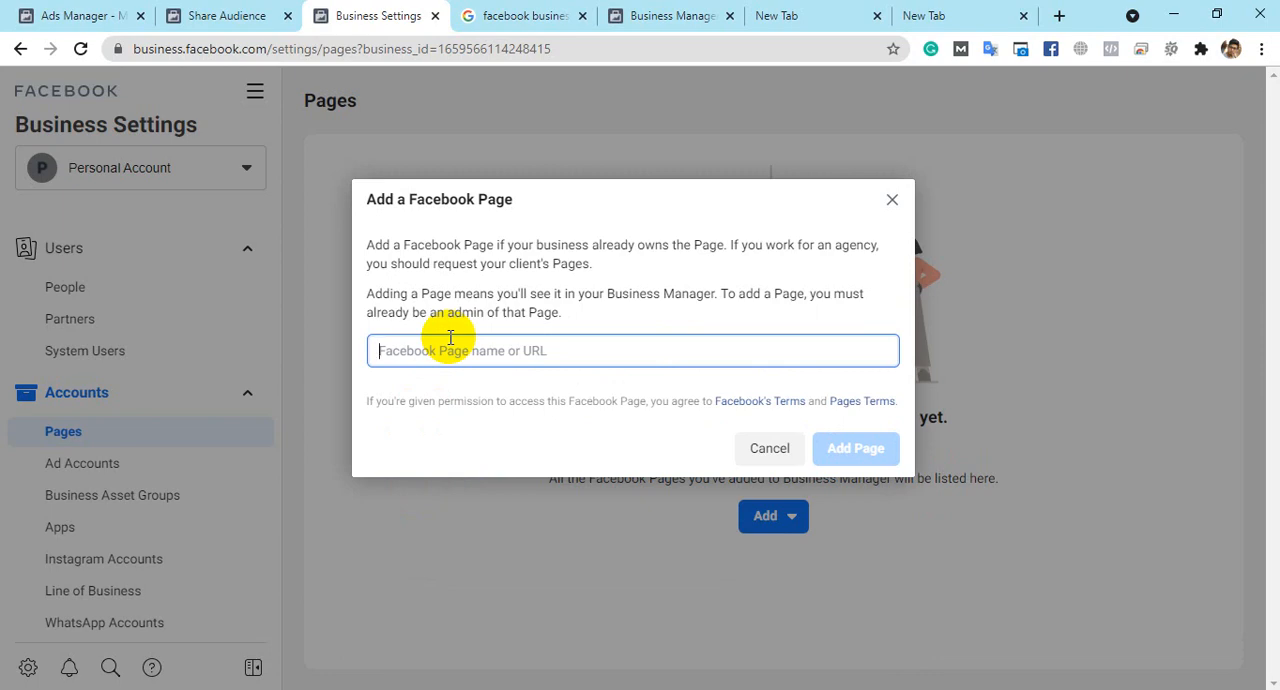
pyautogui.write('R')
pyautogui.press('BackSpace')
pyautogui.write('Dhaka ')
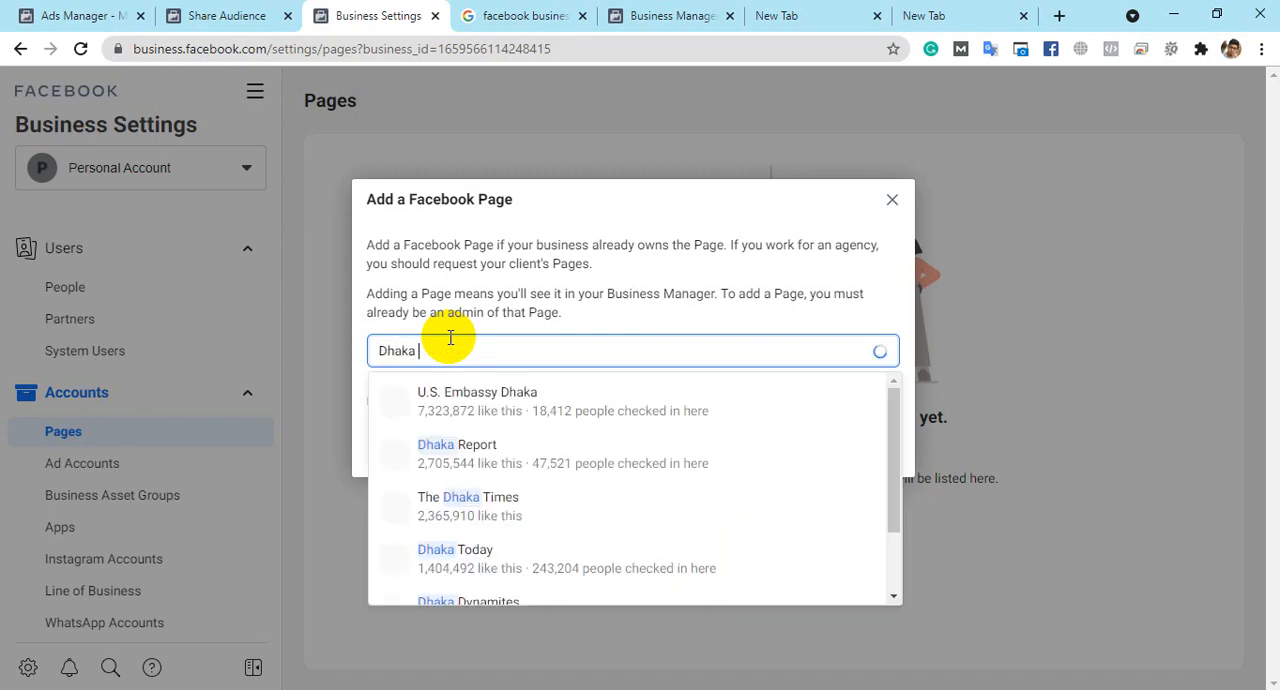
pyautogui.write('Biri')
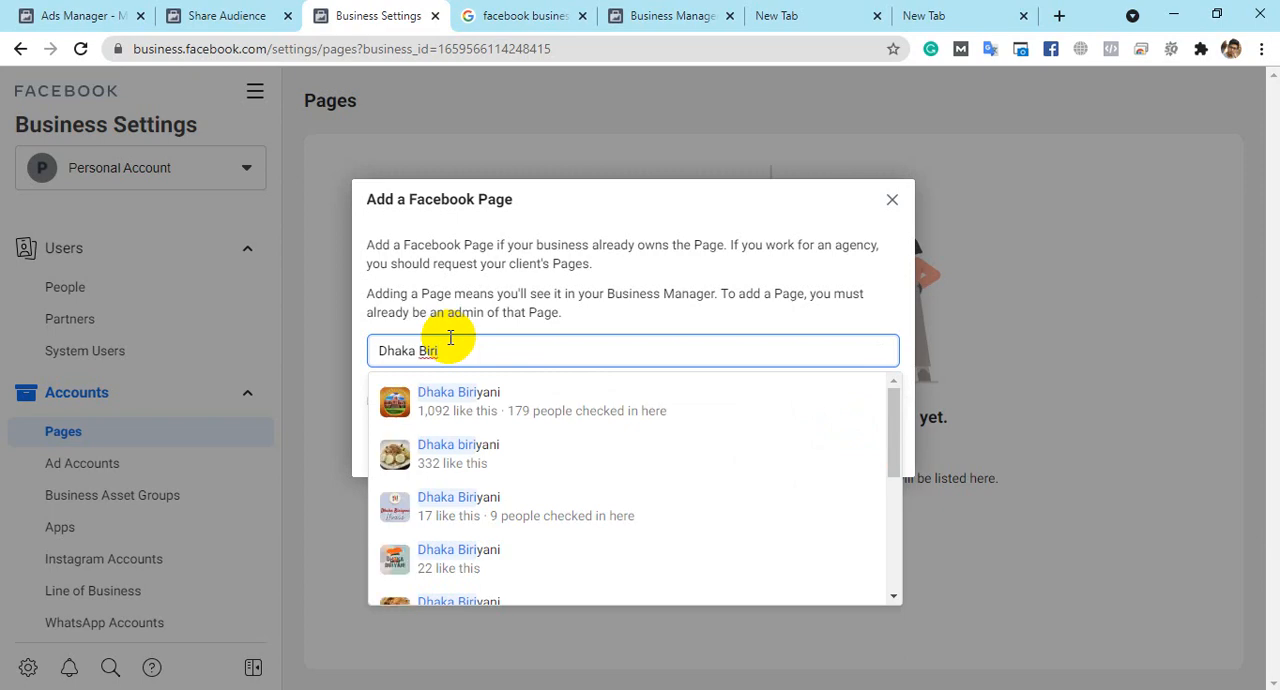
pyautogui.write('yani Ho')
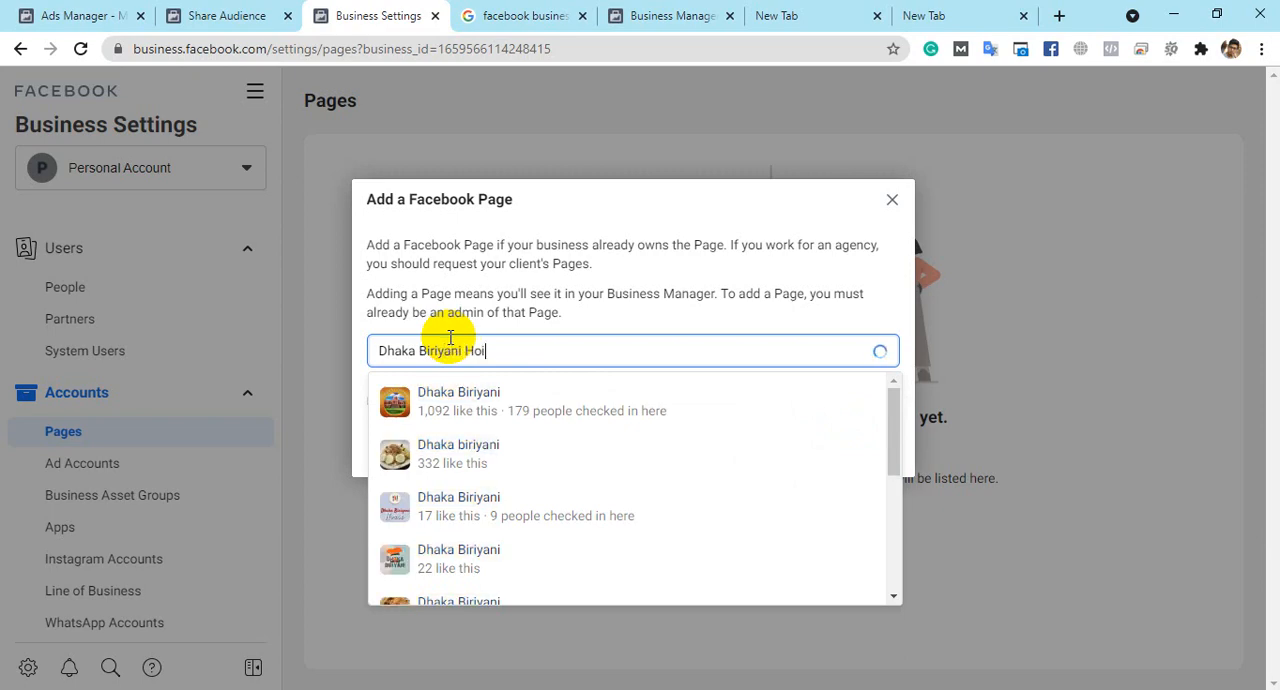
pyautogui.write('use')
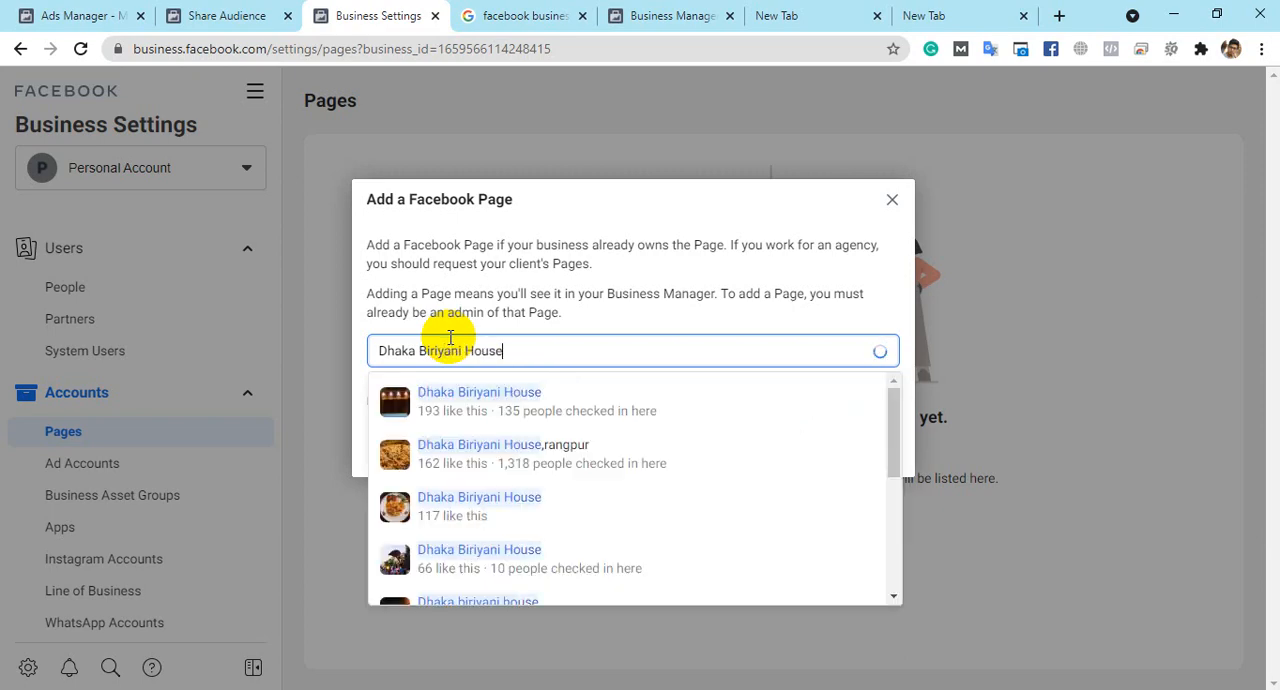
pyautogui.scroll(-3, 505, 450)
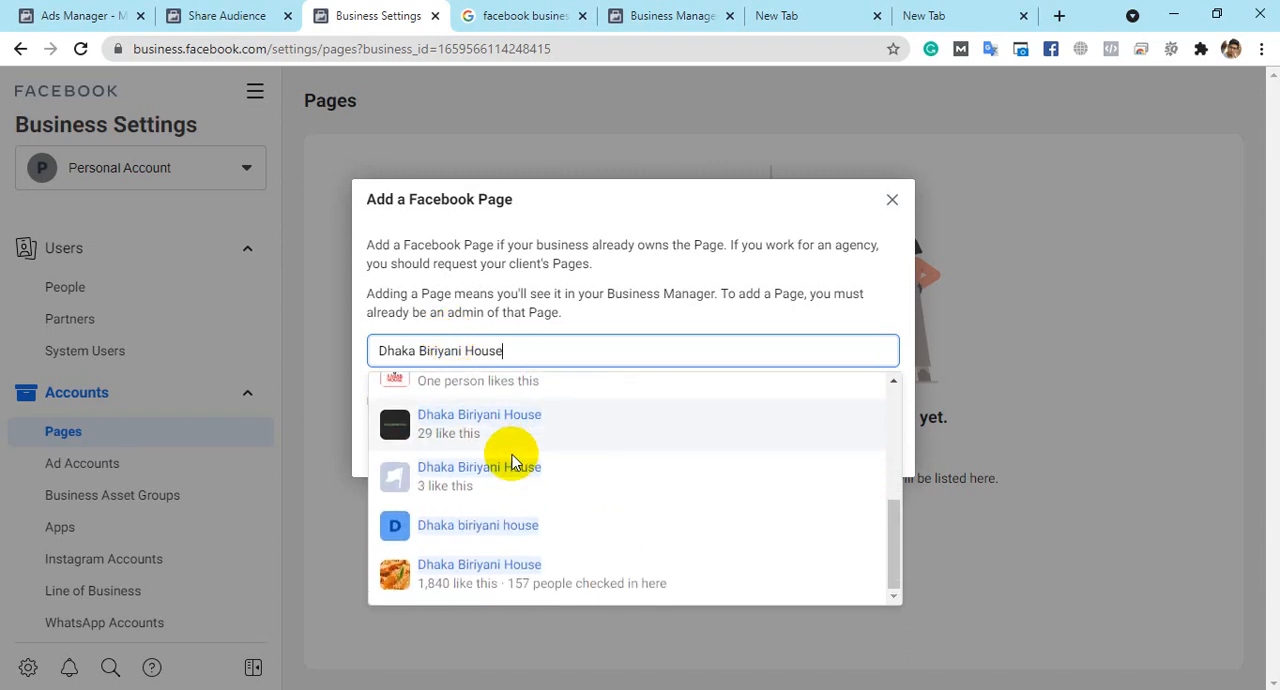
pyautogui.scroll(2, 513, 494)
pyautogui.scroll(-3, 513, 494)
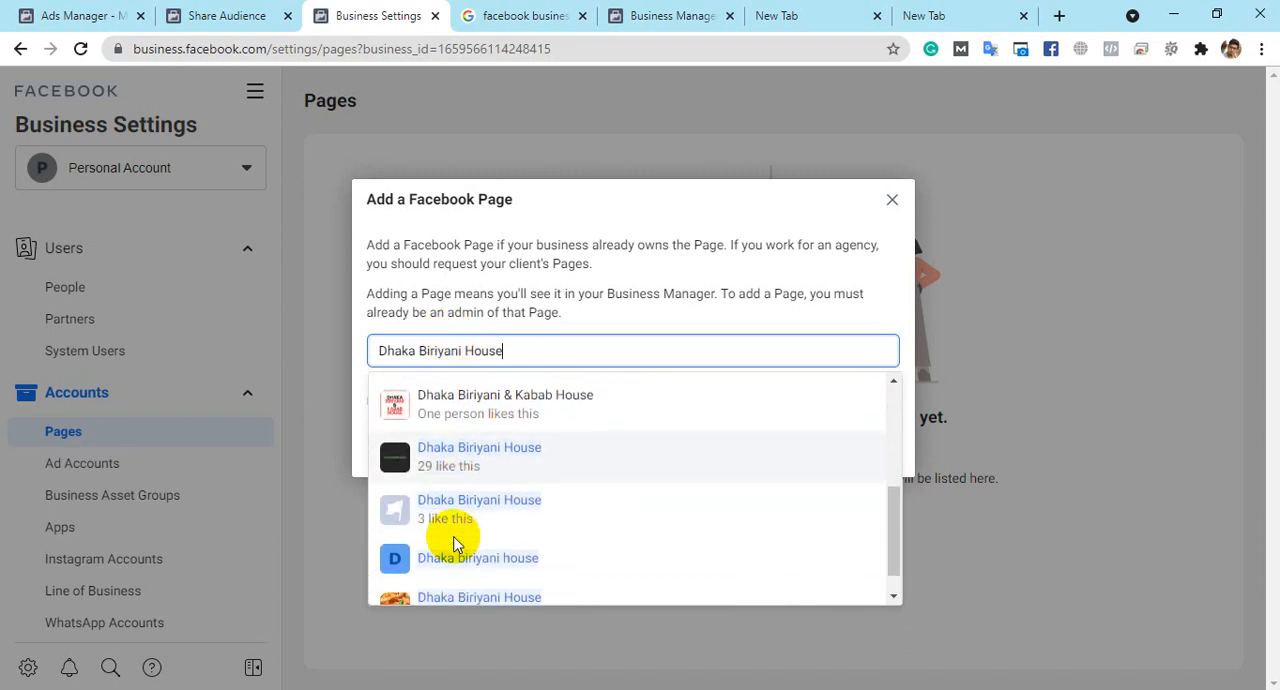
pyautogui.scroll(5, 521, 548)
pyautogui.scroll(1, 521, 541)
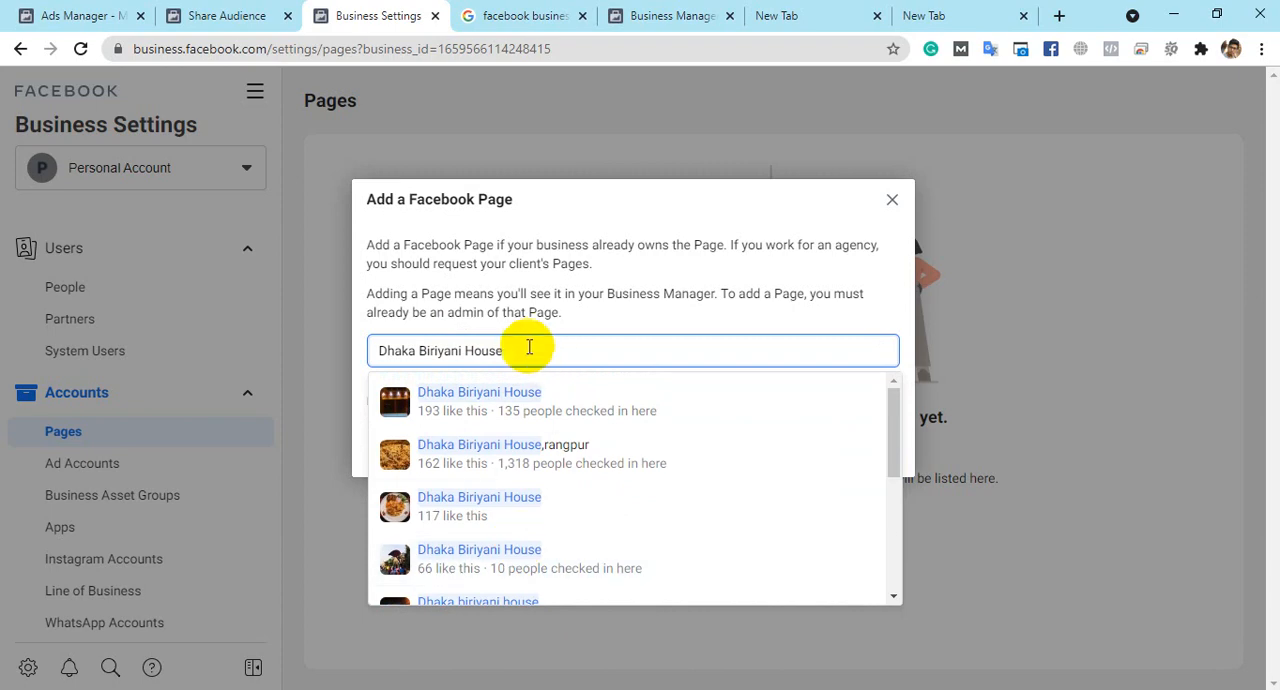
# - Replace the Page search with "Joy Motors" and look through the matching Pages
pyautogui.moveTo(529, 349); pyautogui.dragTo(268, 379)
pyautogui.press('BackSpace')
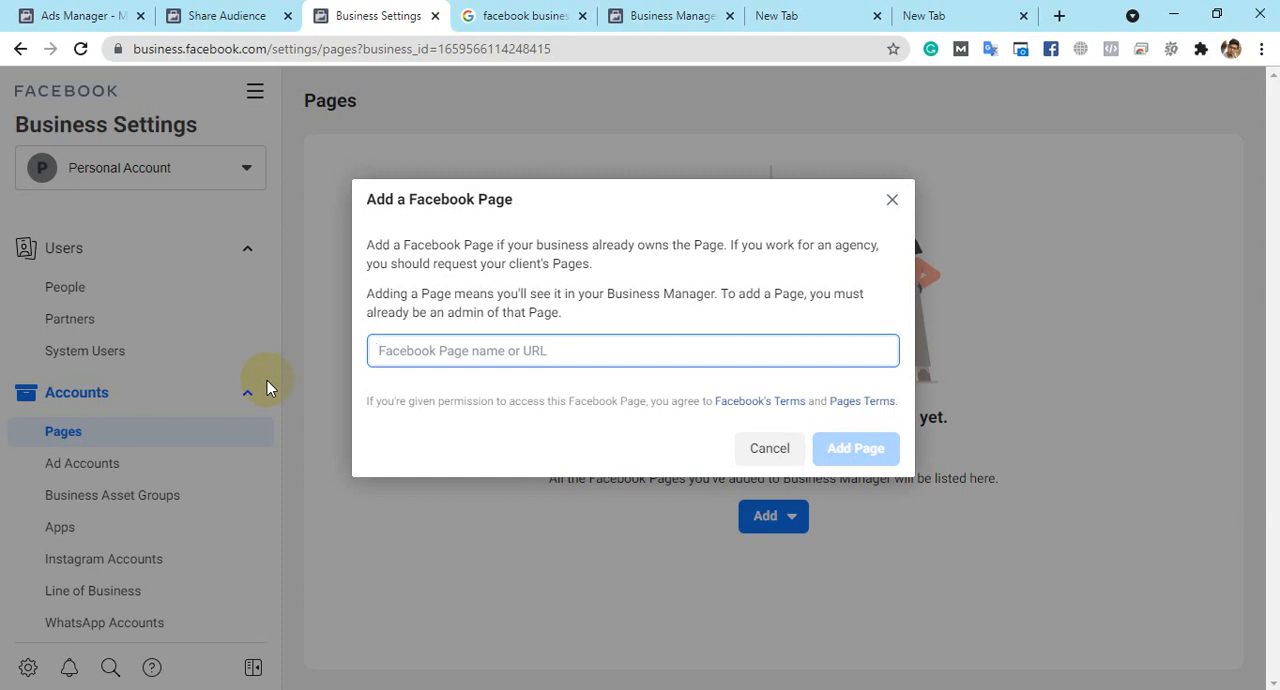
pyautogui.write('Joy ')
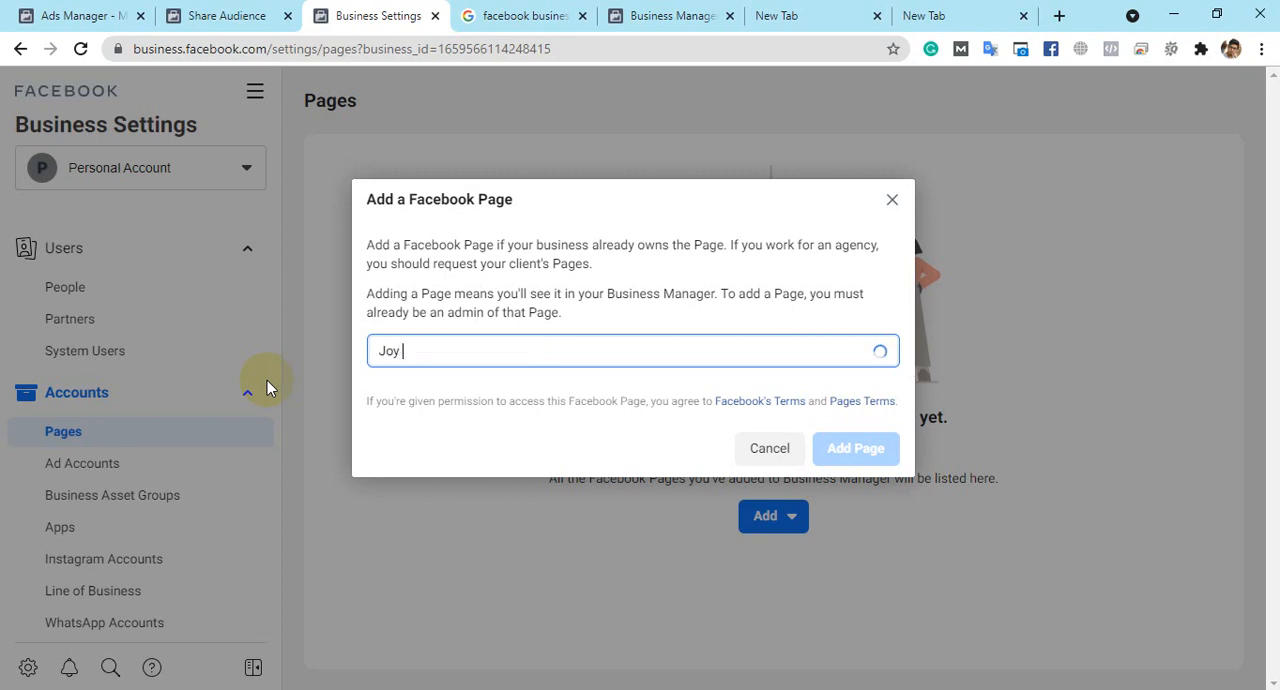
pyautogui.write('Motors')
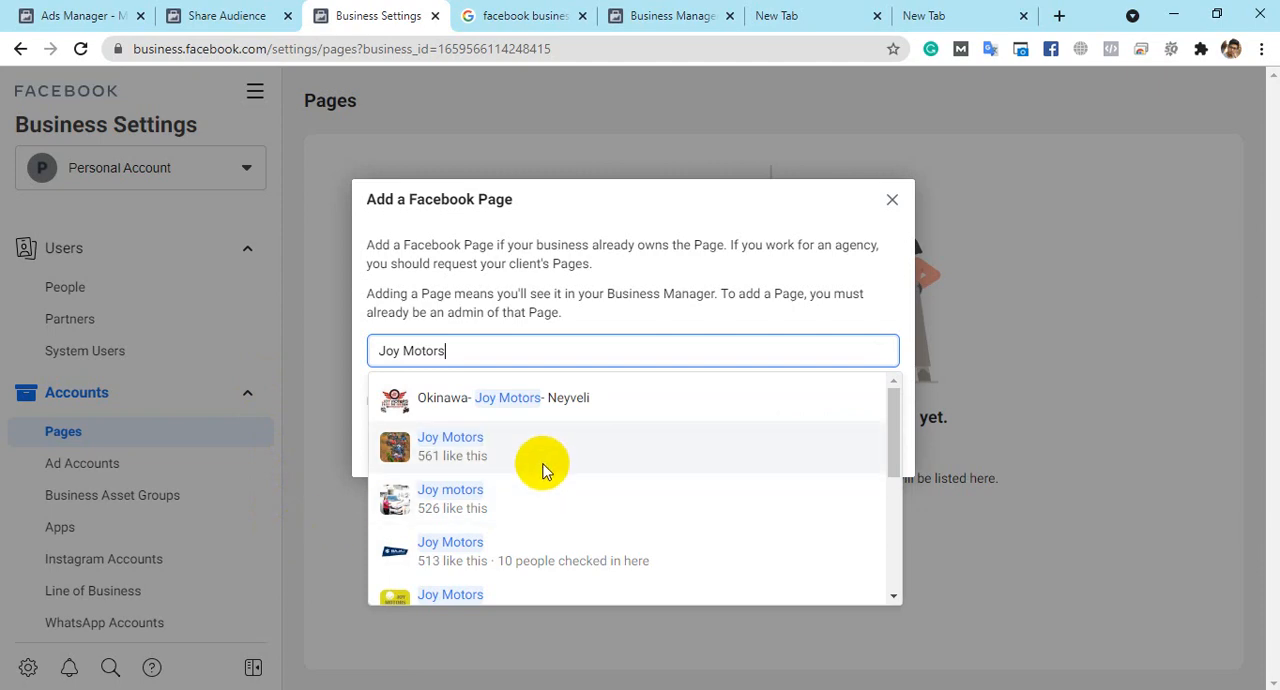
pyautogui.scroll(-1, 540, 466)
pyautogui.scroll(-3, 540, 498)
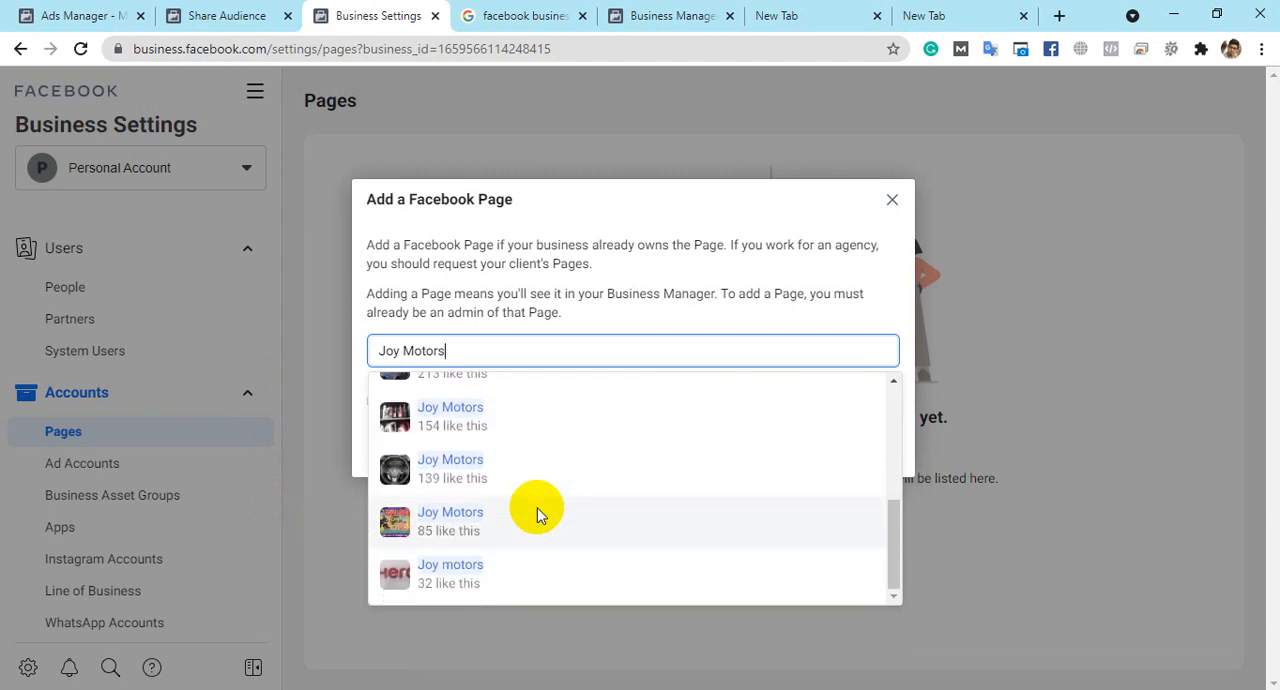
pyautogui.scroll(5, 536, 511)
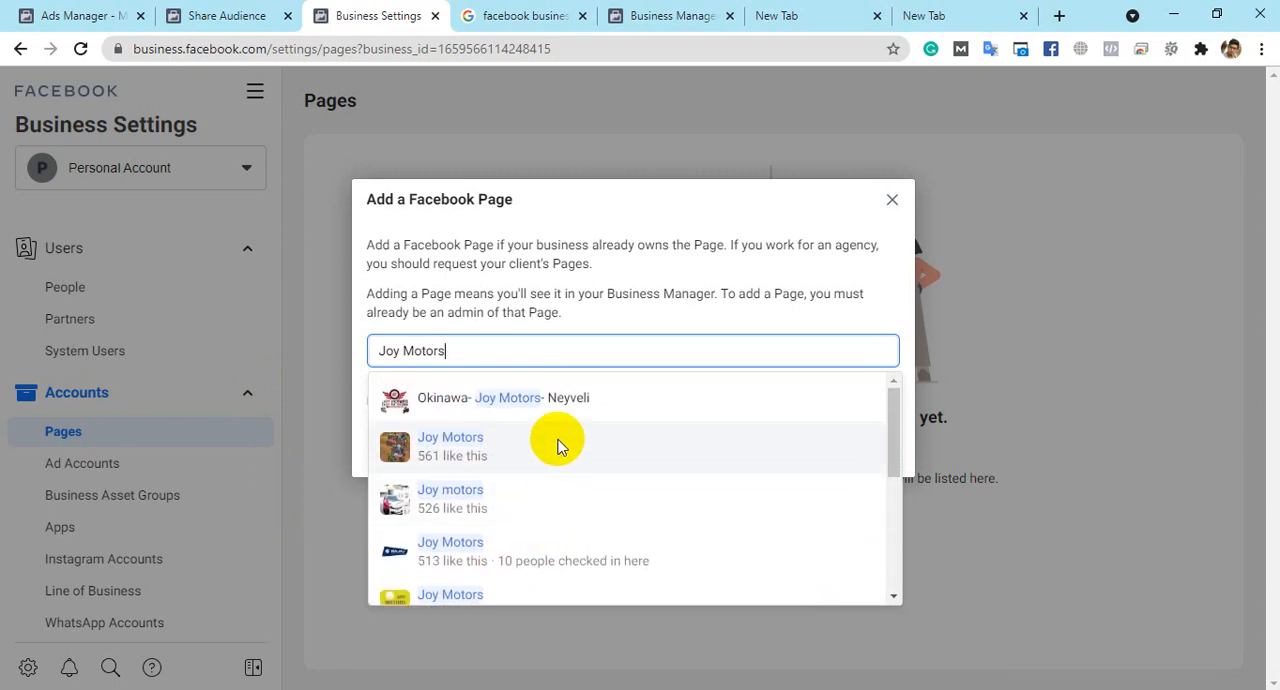
pyautogui.scroll(-1, 558, 455)
pyautogui.scroll(-4, 558, 452)
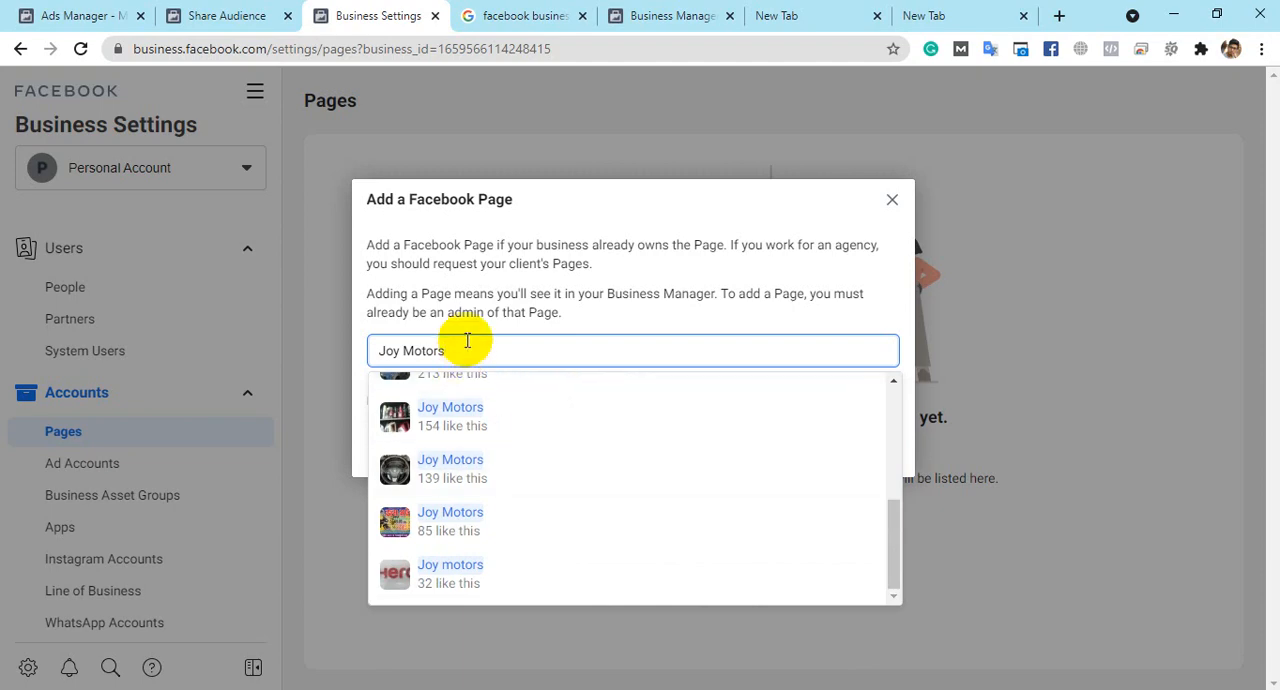
# - Replace the Page search with "digit", choose Digital Marketing Agency, and add it to the business account
pyautogui.moveTo(467, 340); pyautogui.dragTo(264, 343)
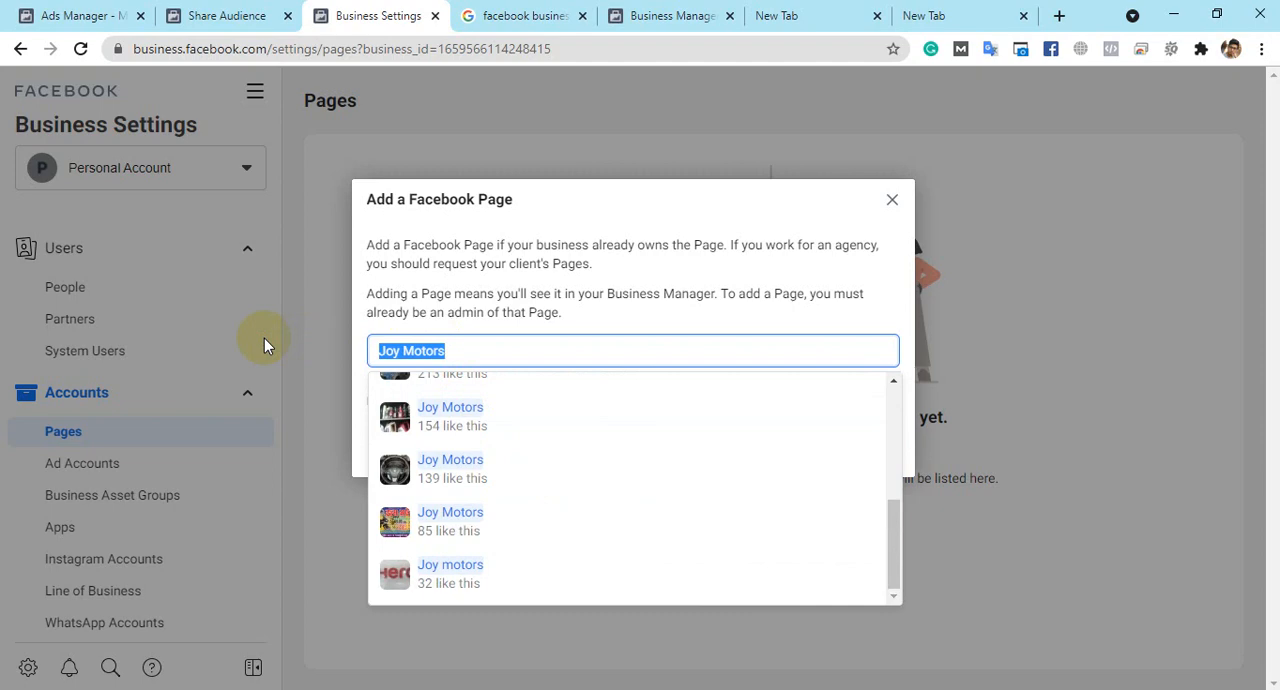
pyautogui.press('BackSpace')
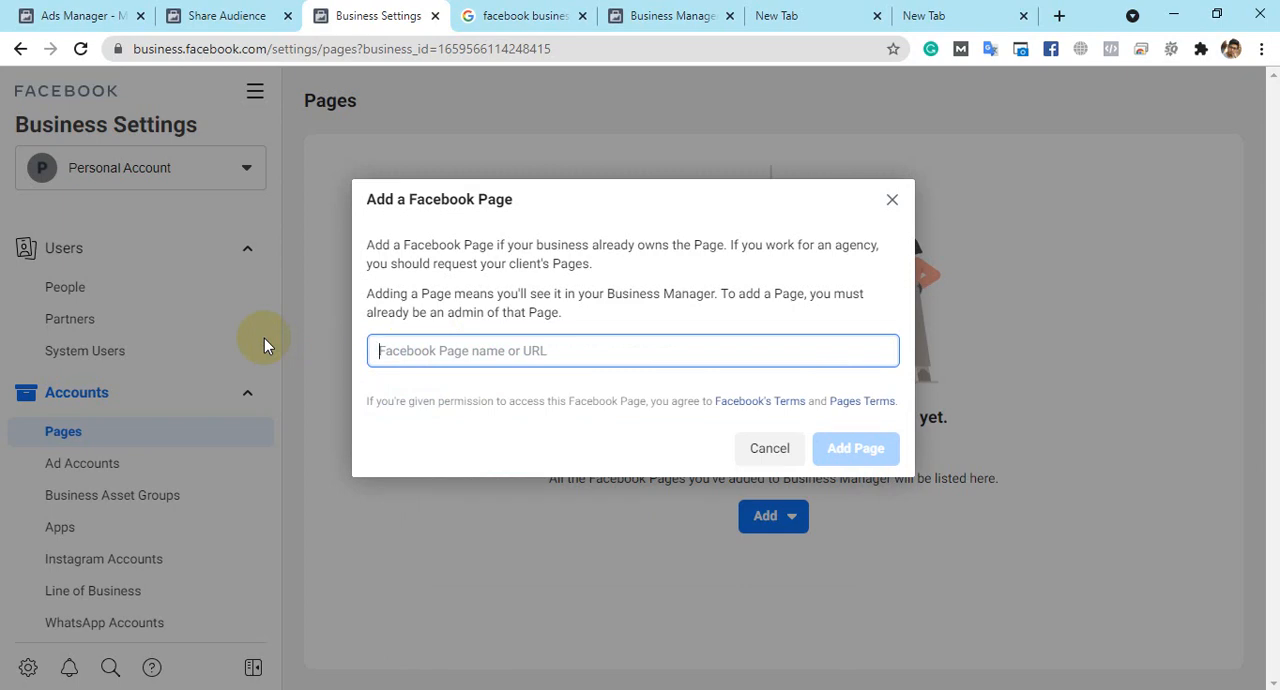
pyautogui.write('digit')
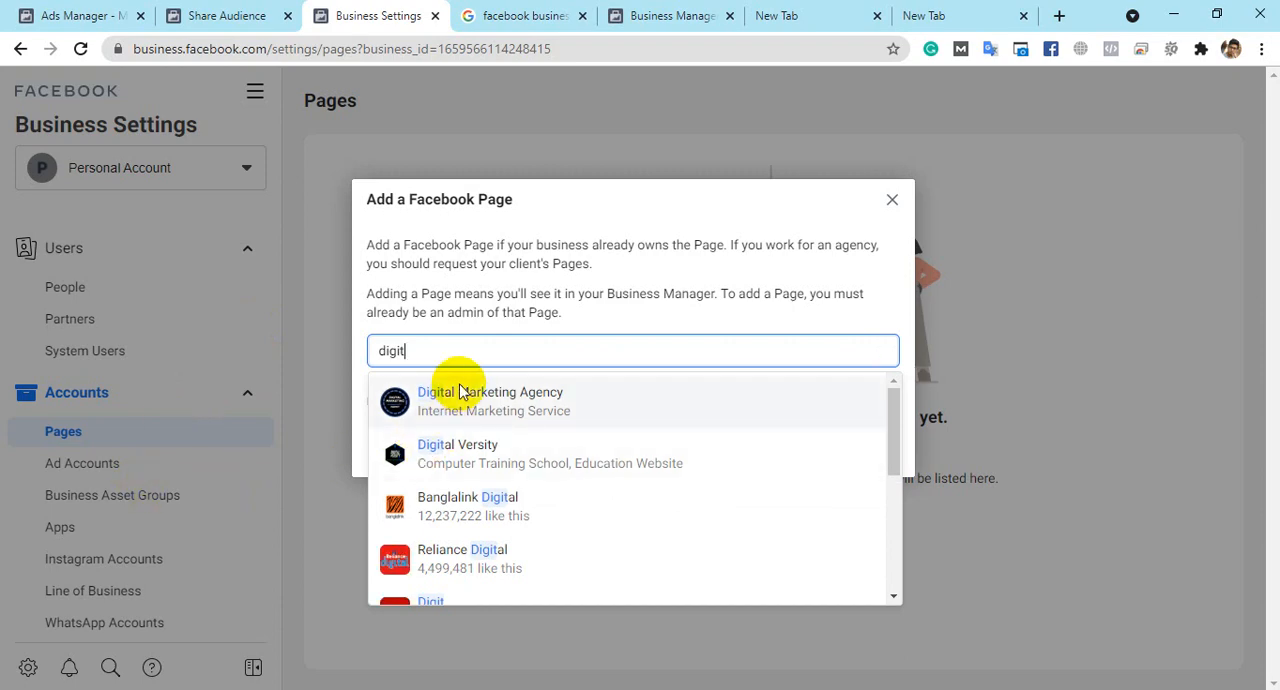
pyautogui.click(474, 410)
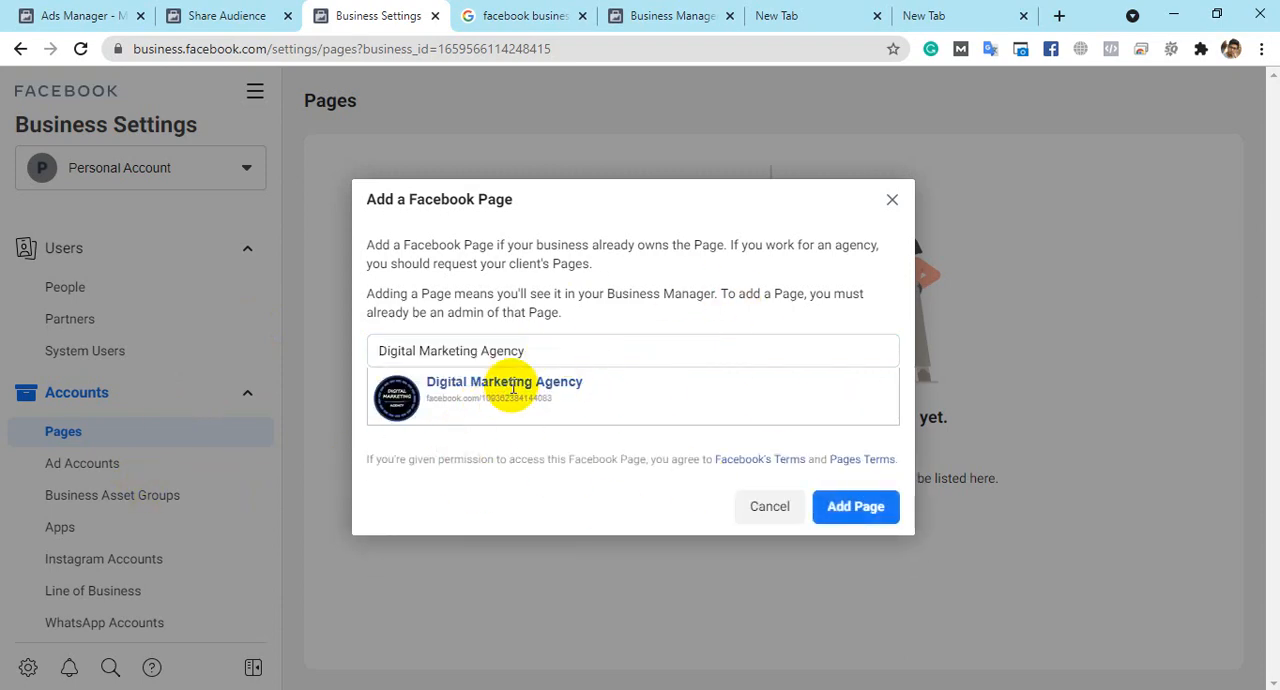
pyautogui.click(868, 507)
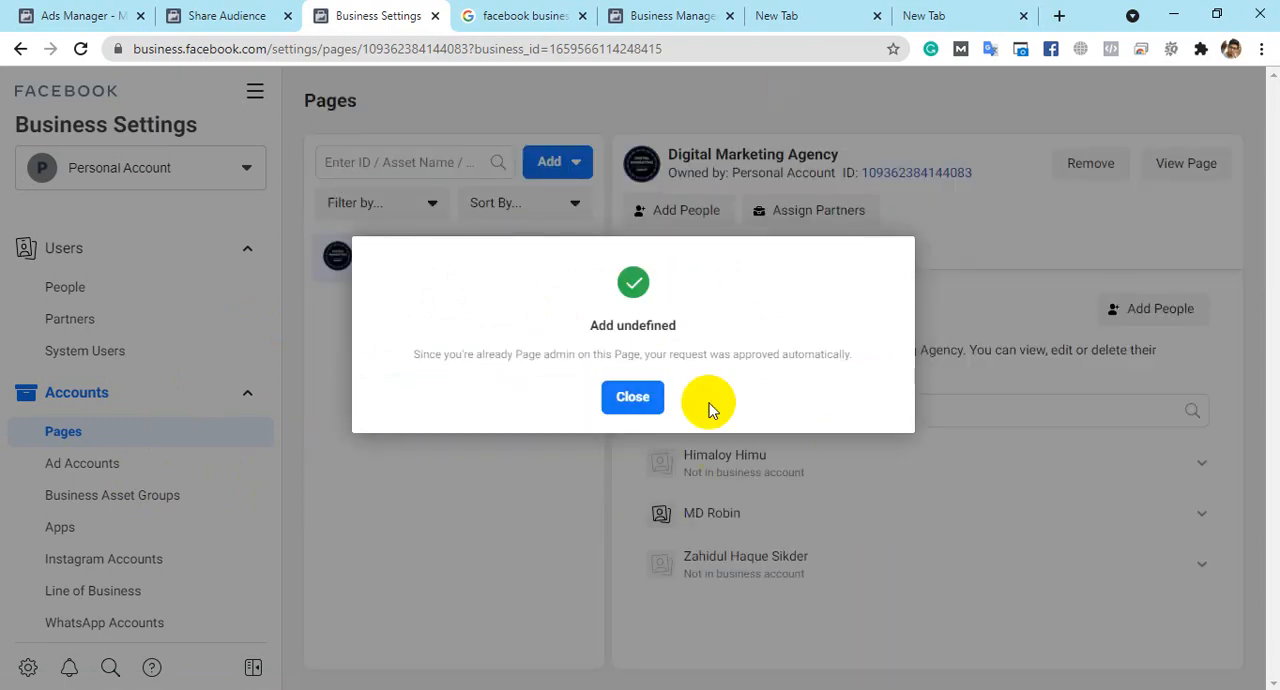
pyautogui.click(637, 405)
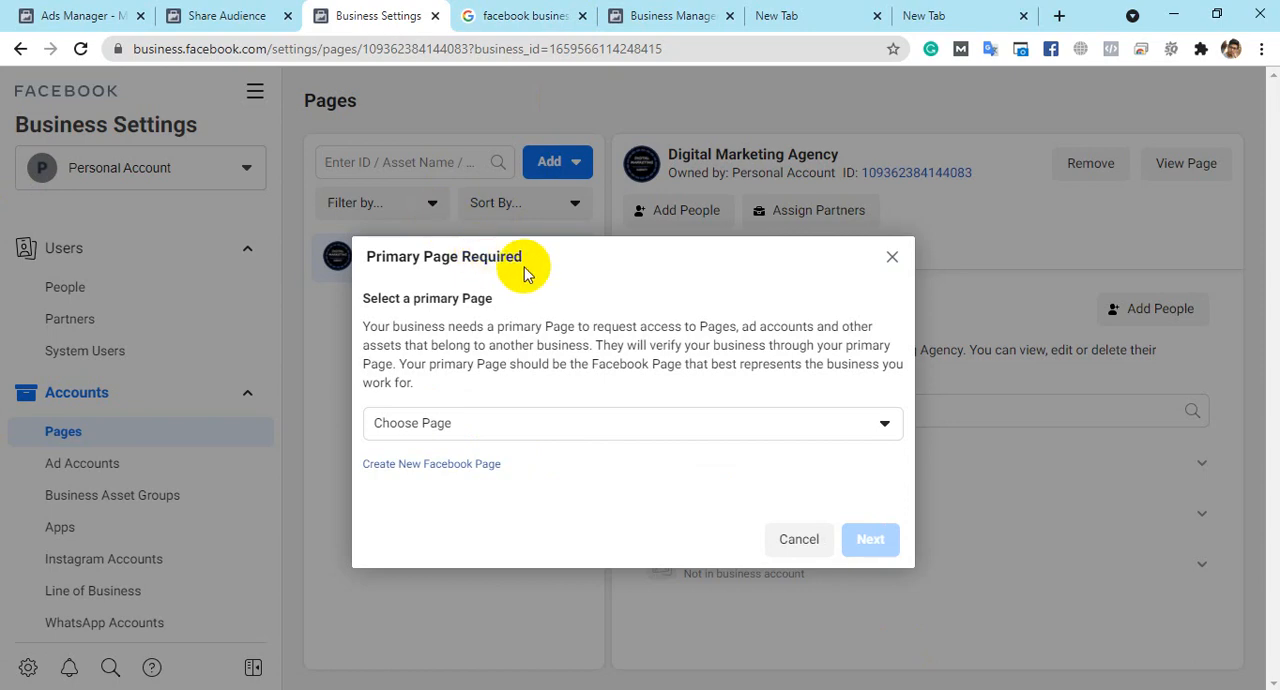
# - Set Digital Marketing Agency as the primary Page and continue to the Page access request
pyautogui.click(538, 425)
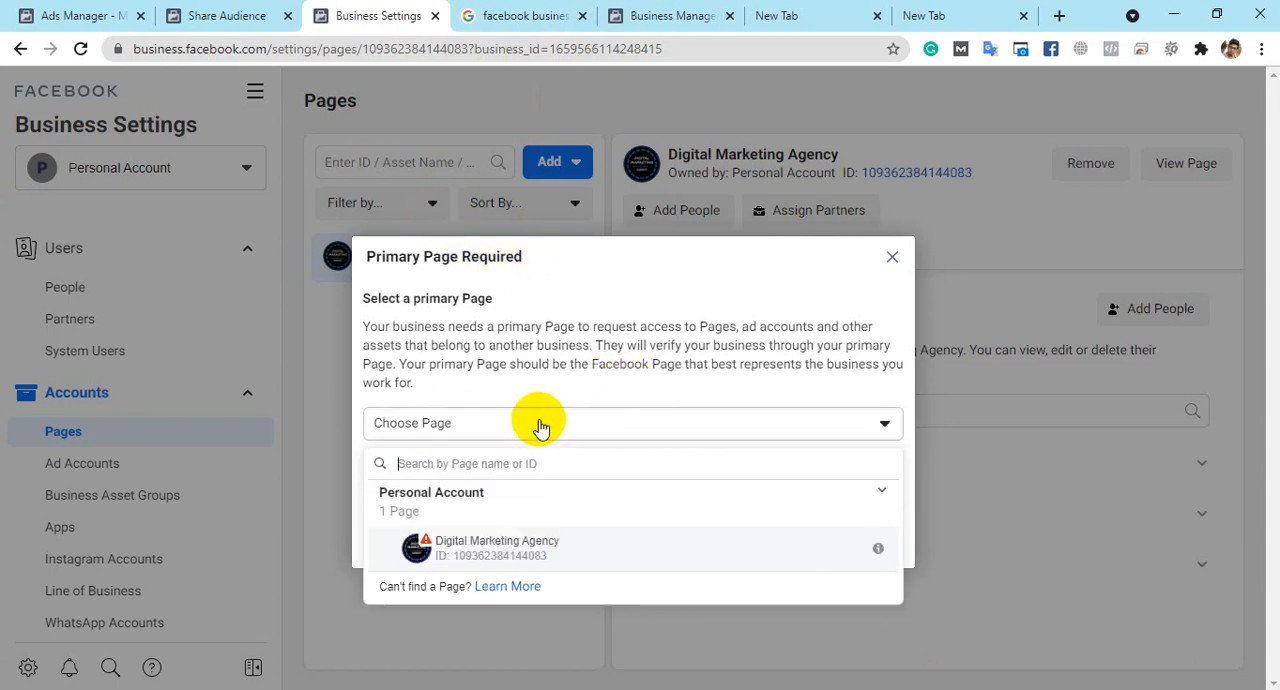
pyautogui.click(544, 558)
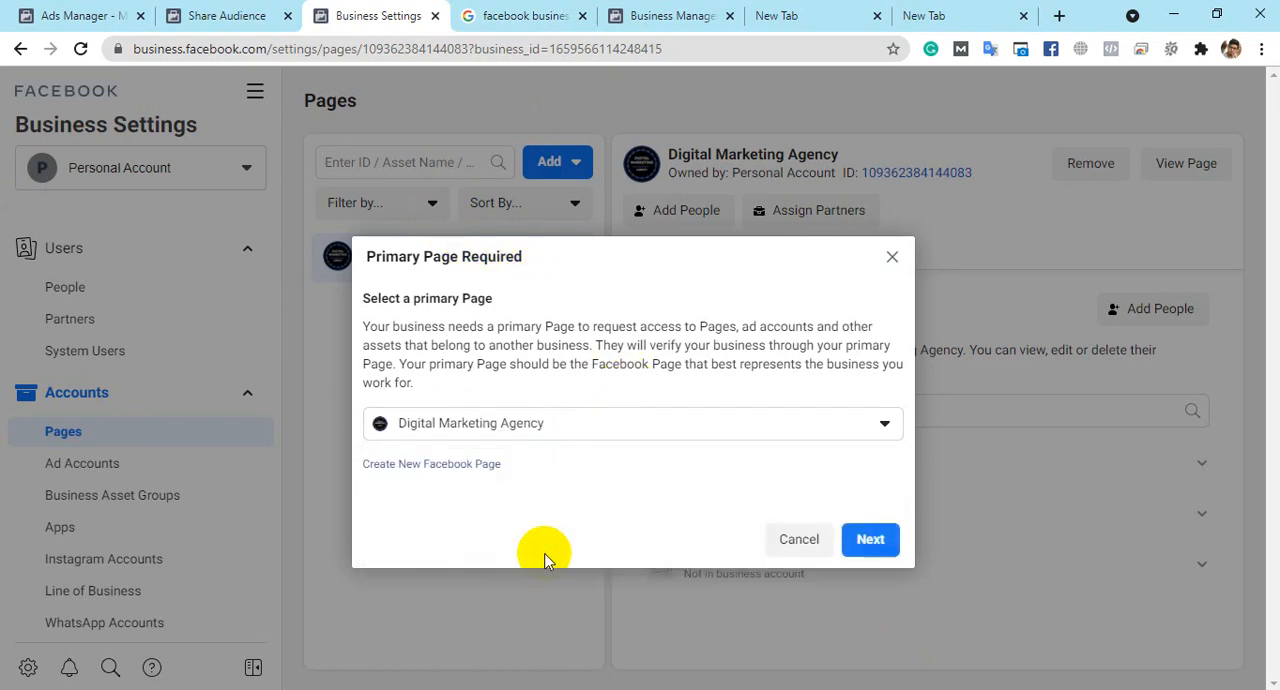
pyautogui.click(857, 539)
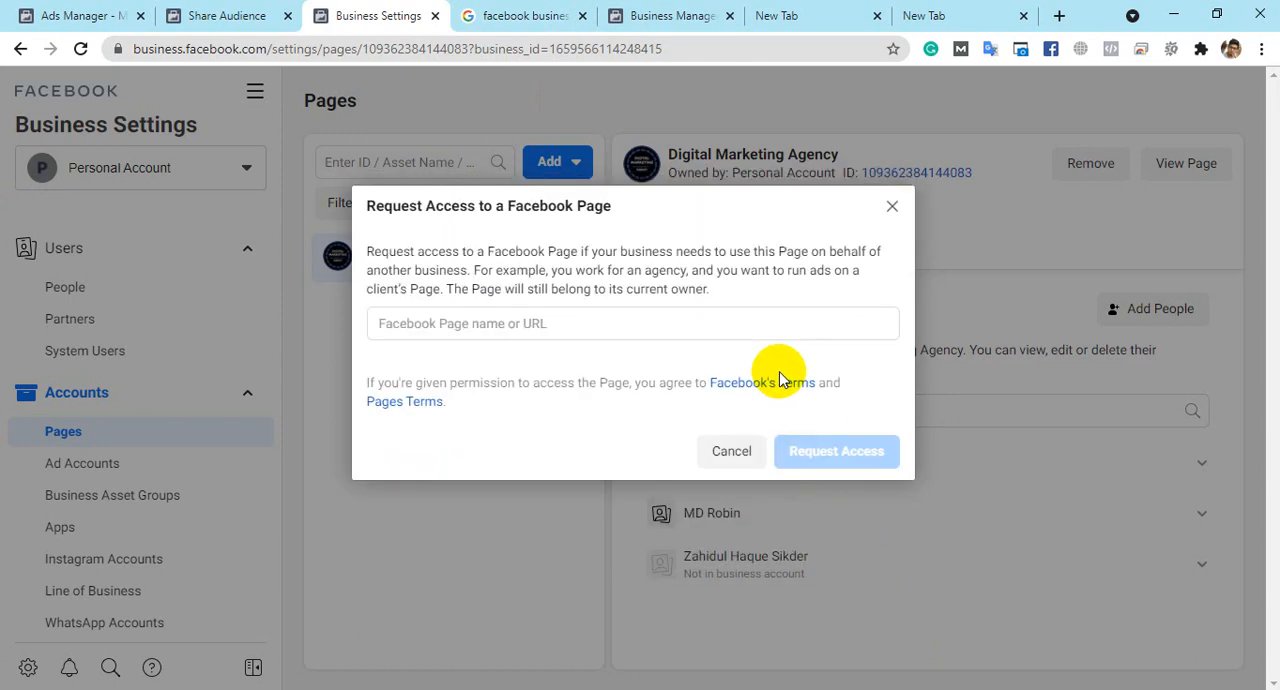
pyautogui.click(561, 327)
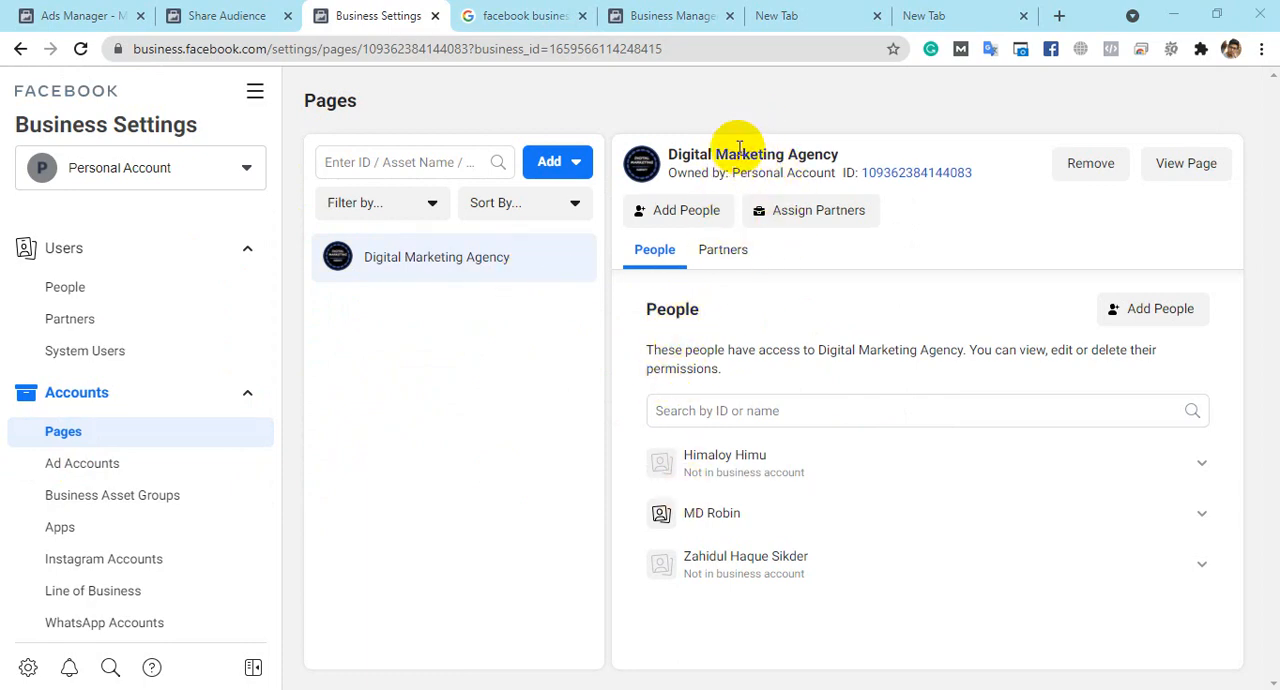
# - Review who has access to the Digital Marketing Agency Page, checking the options for the last listed person outside the business account
pyautogui.moveTo(670, 153); pyautogui.dragTo(808, 152)
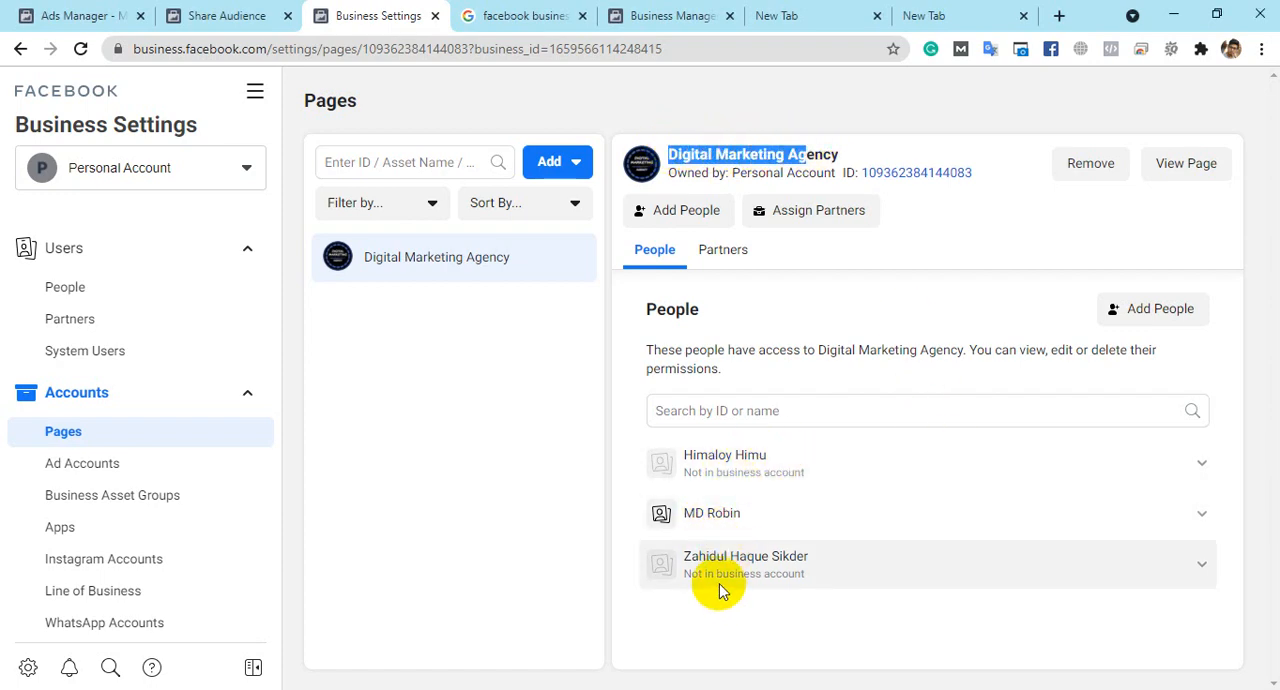
pyautogui.click(703, 172)
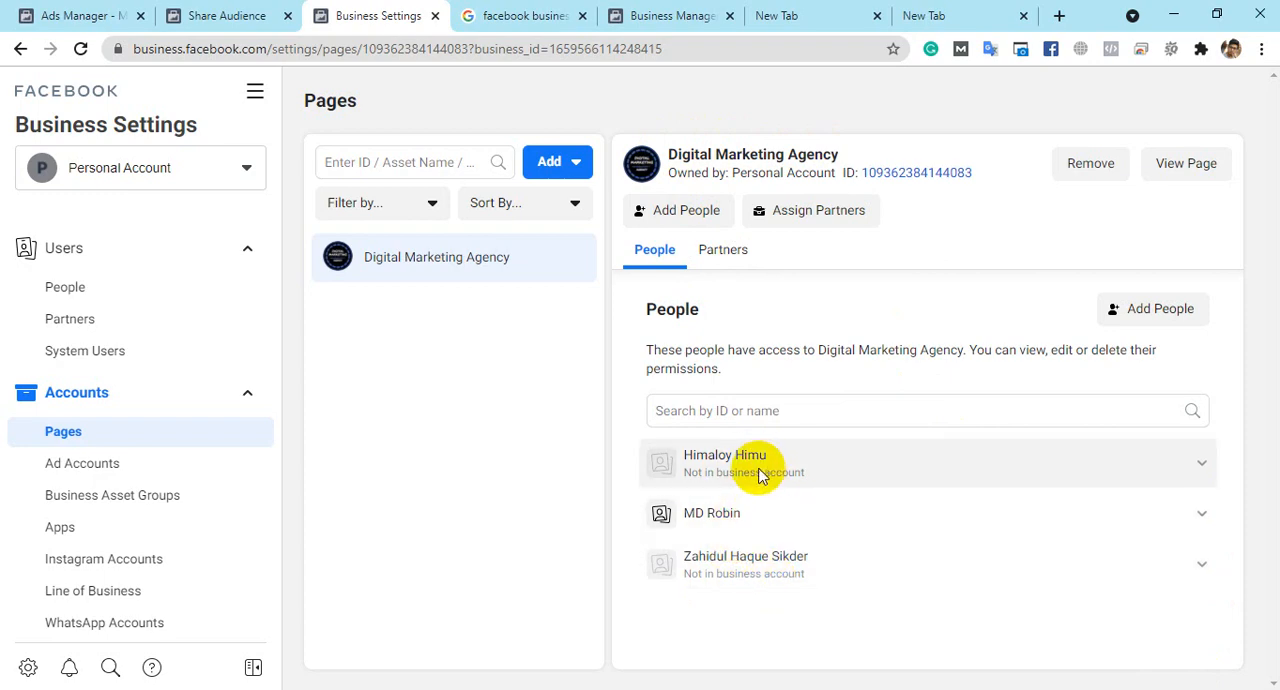
pyautogui.click(1200, 564)
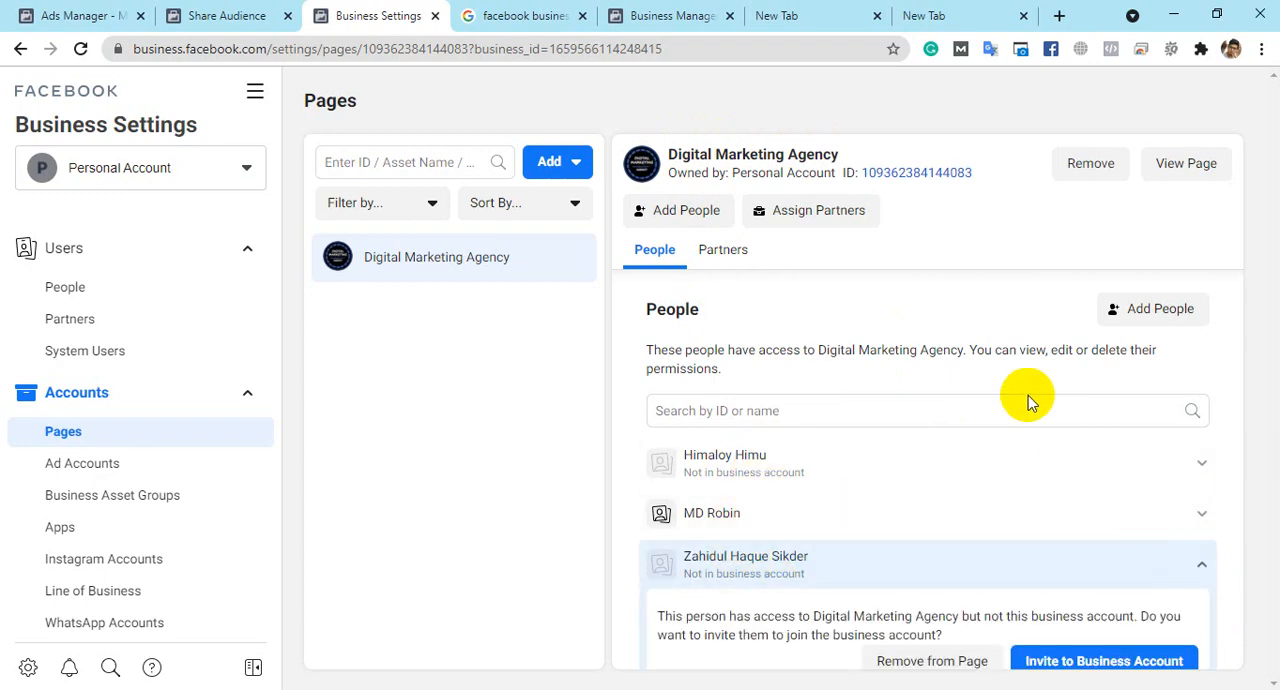
pyautogui.scroll(-1, 1028, 395)
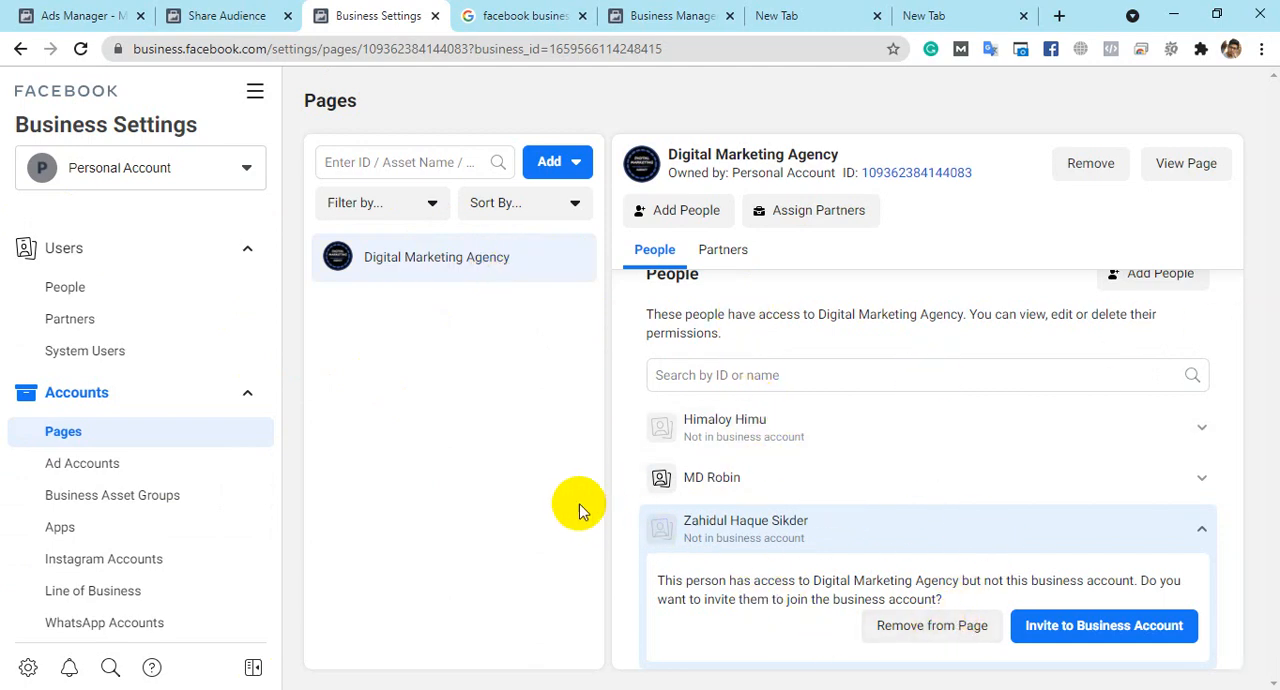
pyautogui.click(1201, 530)
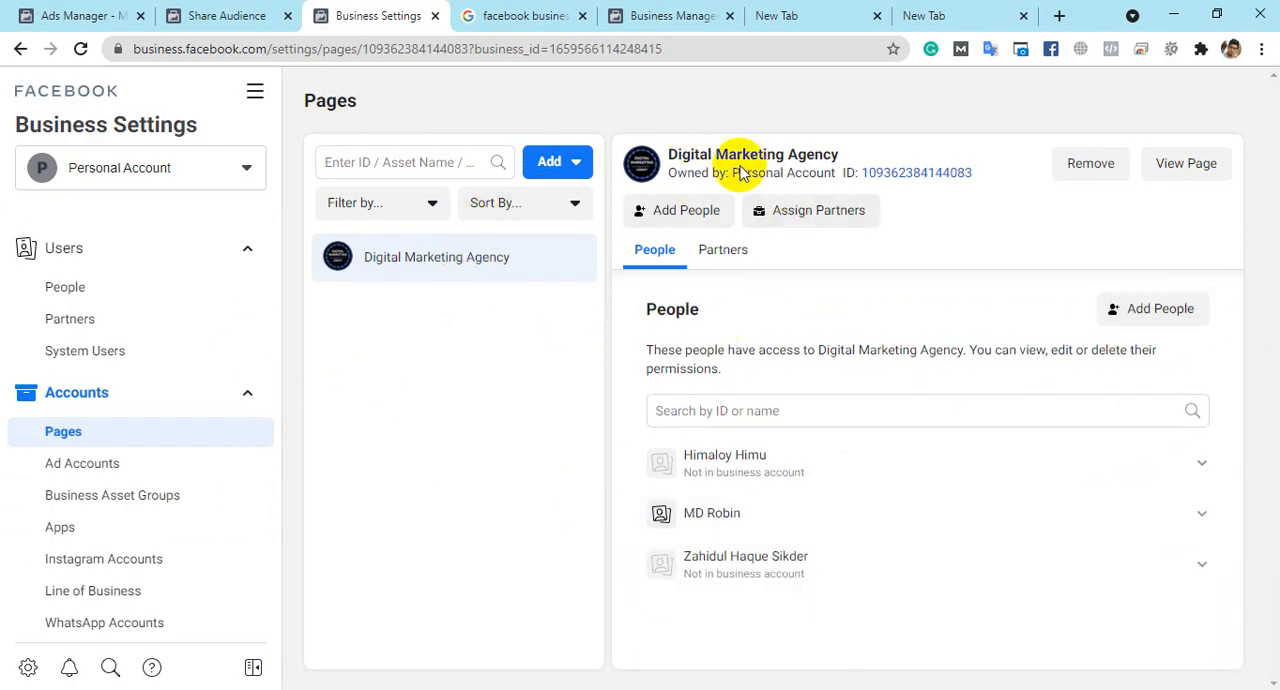
# - Open the form for adding people to Digital Marketing Agency and look through its Page permissions
pyautogui.click(697, 212)
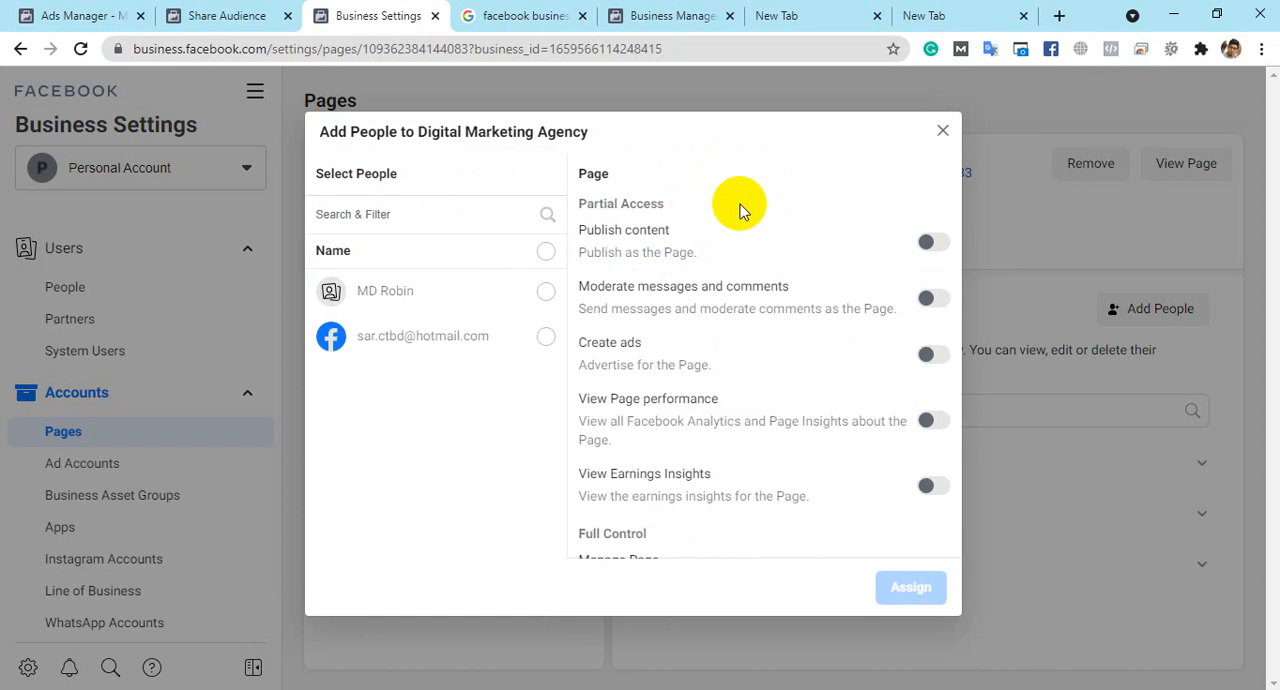
pyautogui.click(943, 131)
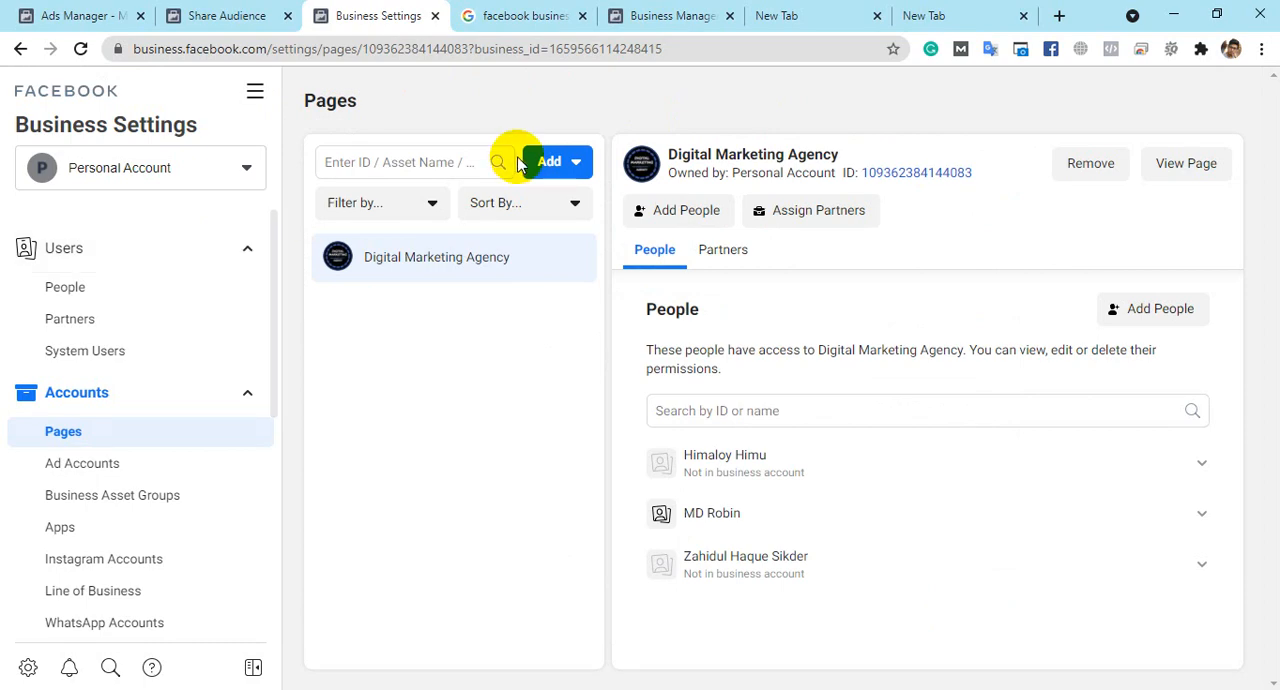
pyautogui.click(700, 216)
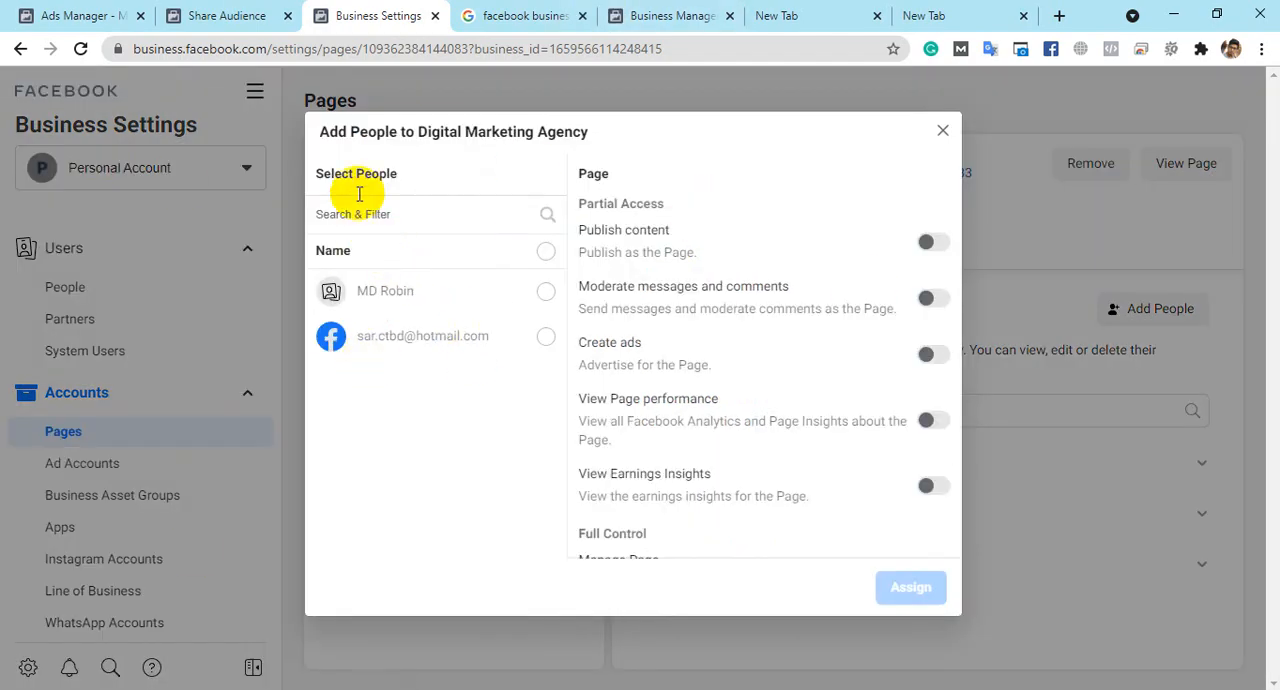
pyautogui.click(384, 216)
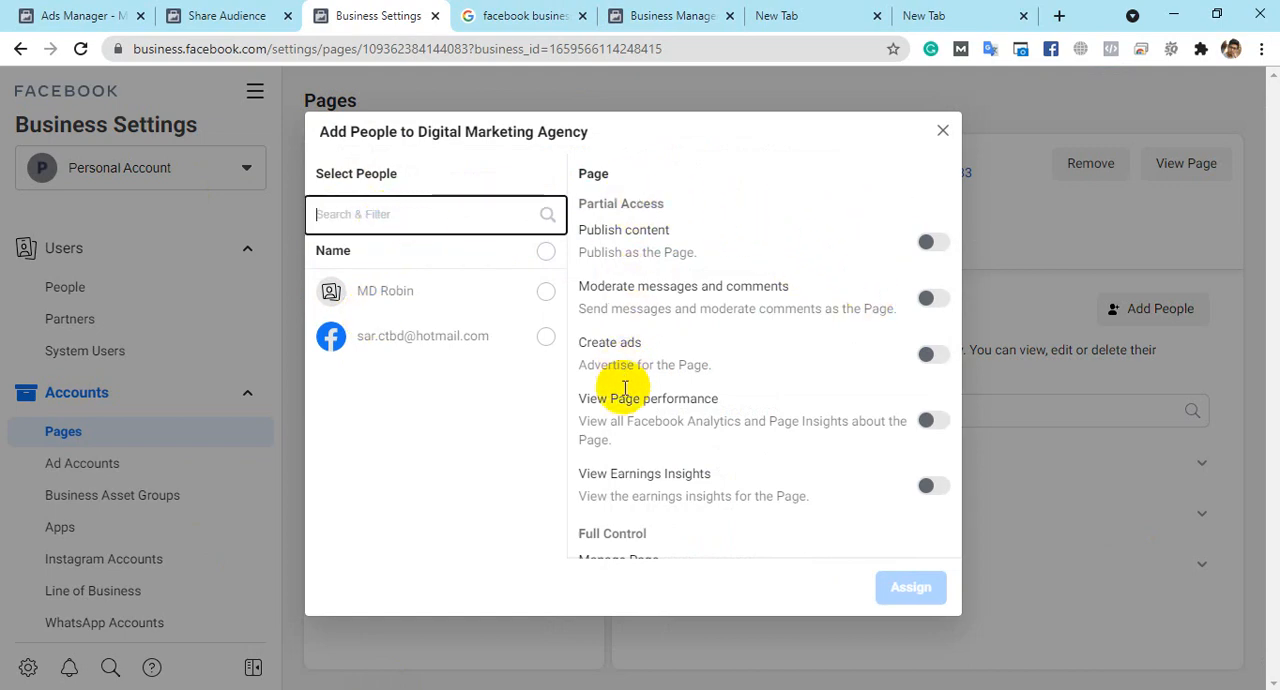
pyautogui.scroll(-2, 624, 300)
pyautogui.scroll(2, 651, 334)
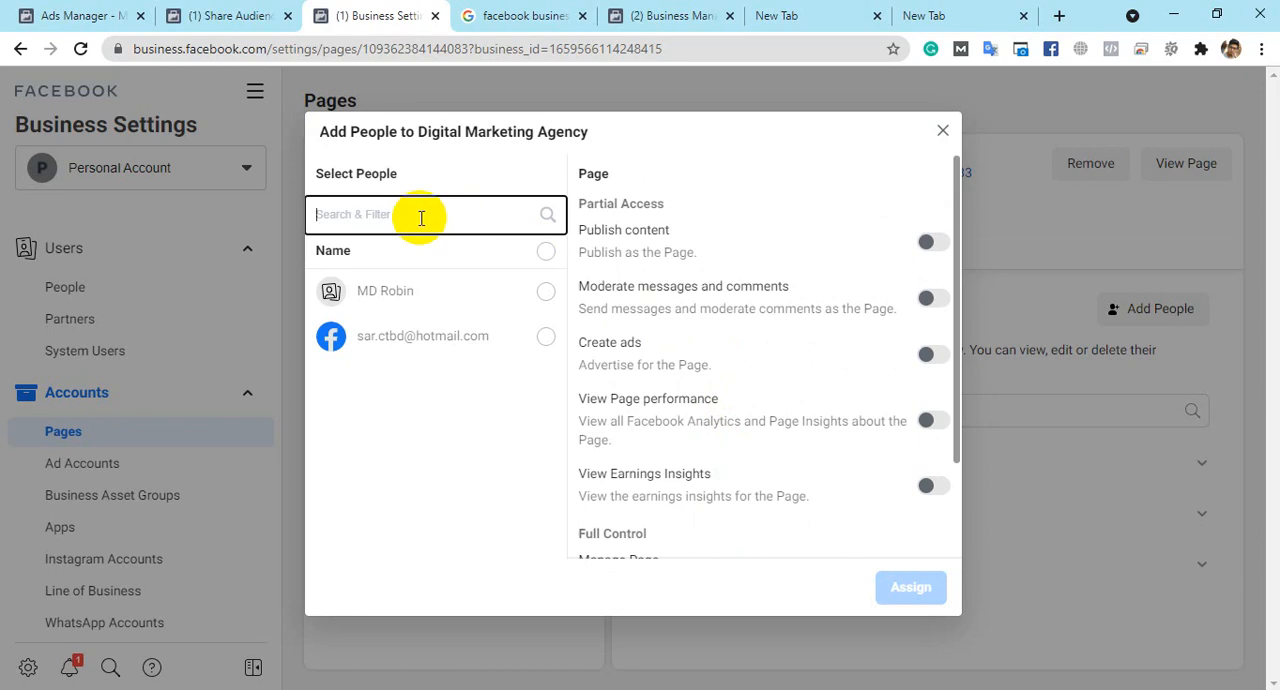
# - Search the assignable people by two different first names and clear the search
pyautogui.write('Mohha')
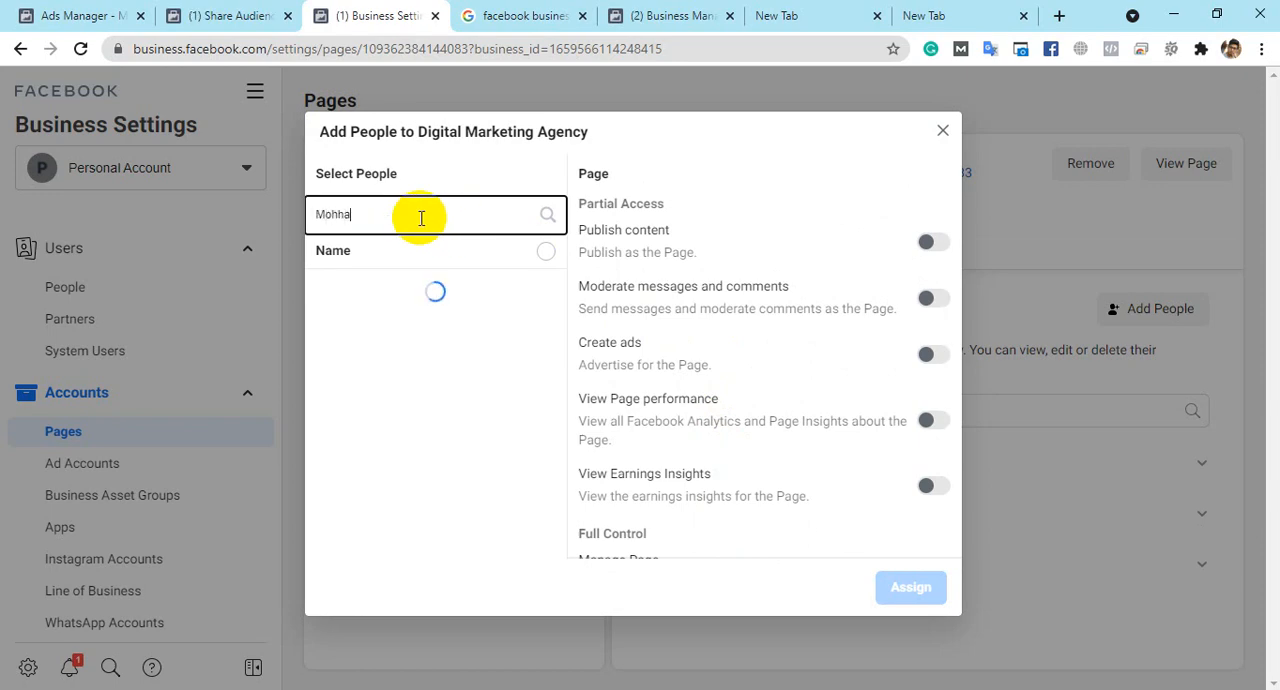
pyautogui.write('m')
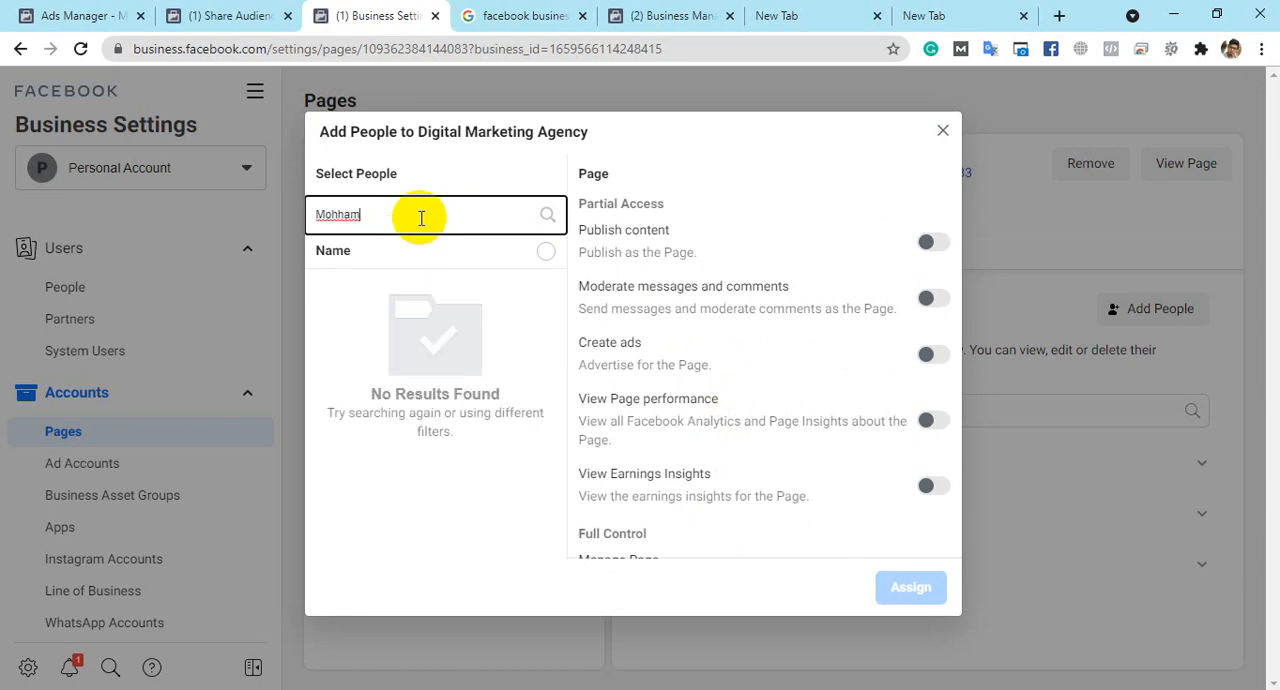
pyautogui.write('a')
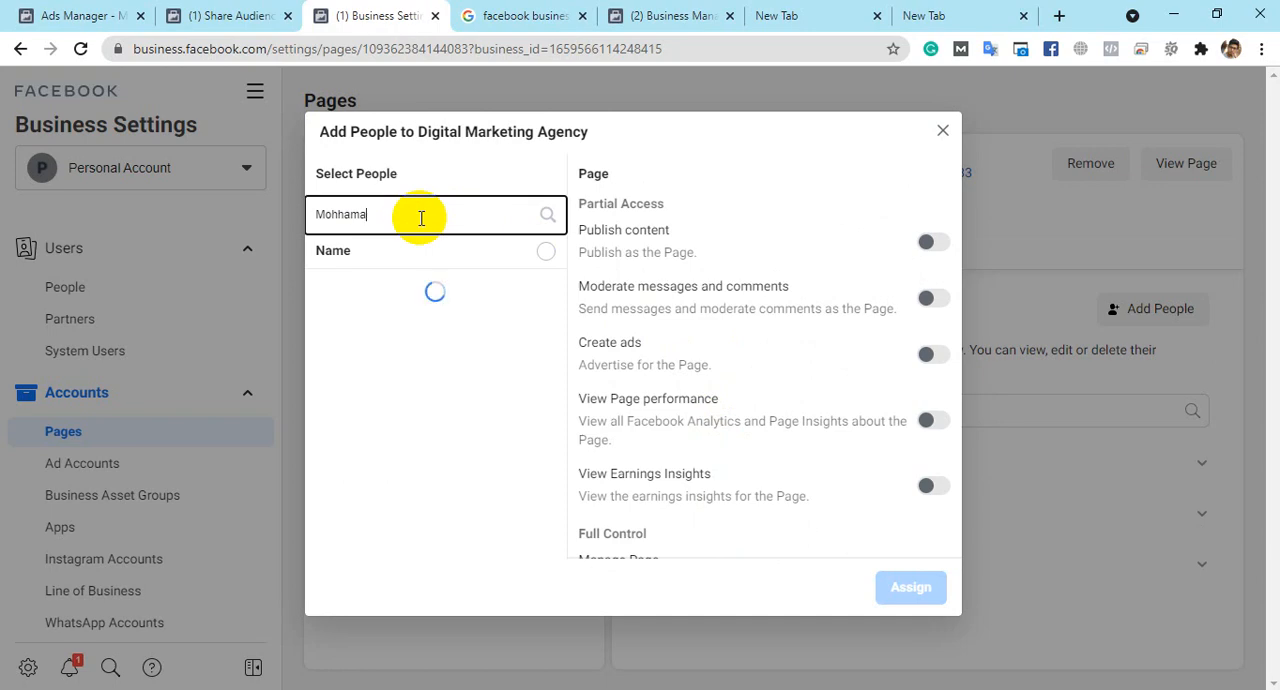
pyautogui.hotkey('ctrl', 'a')
pyautogui.press('BackSpace')
pyautogui.write('Robiu')
pyautogui.hotkey('ctrl', 'a')
pyautogui.press('BackSpace')
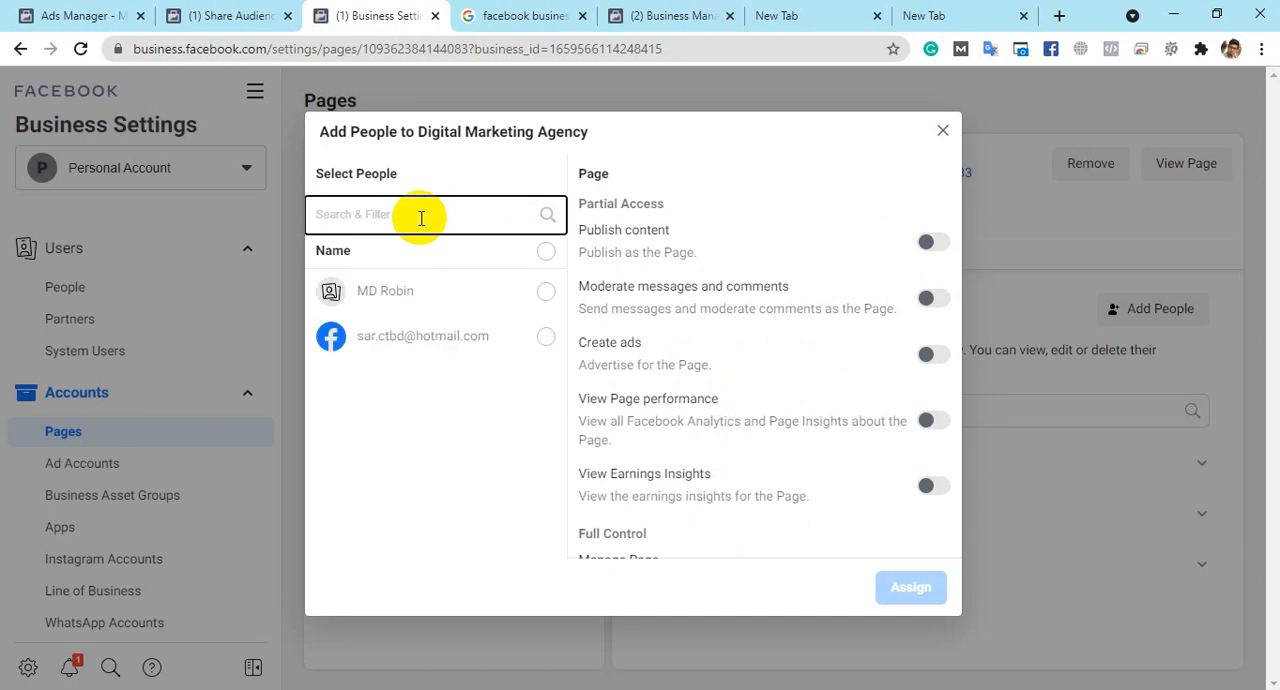
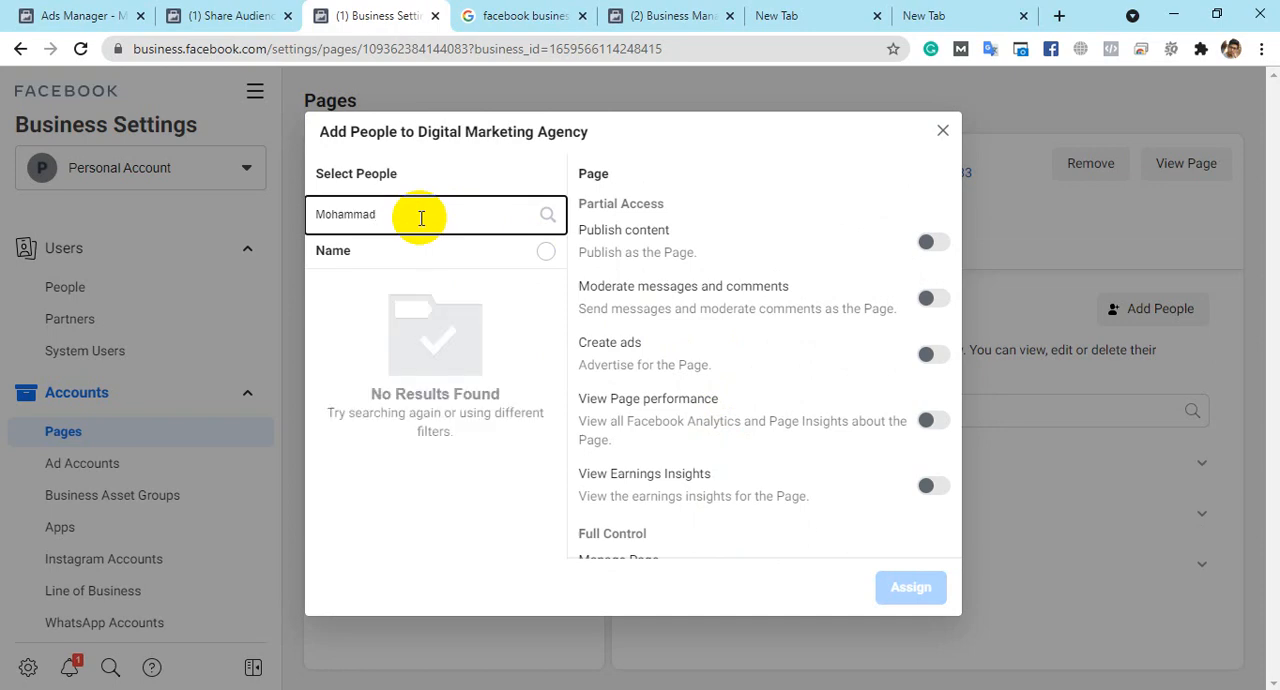
# - Search the assignable people using the corrected spelling of the person's full name, and clear the entry
pyautogui.hotkey('ctrl', 'a')
pyautogui.press('BackSpace')
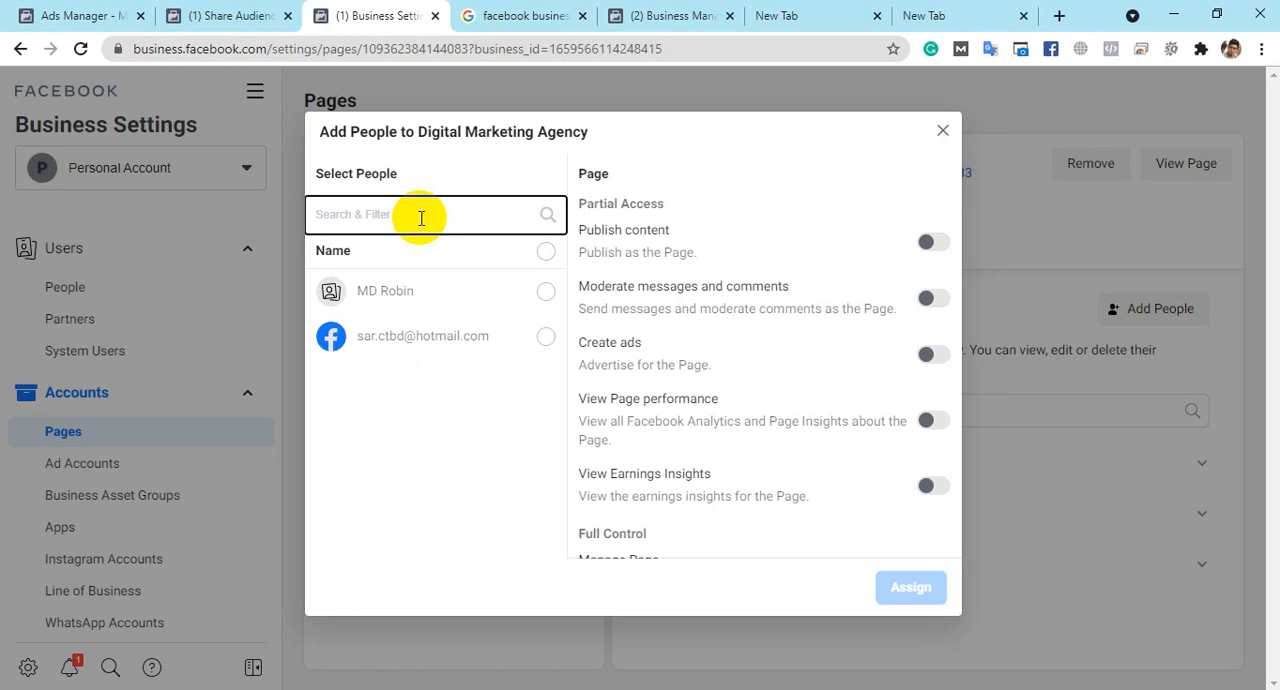
# - Search the assignable people by a short alternative name and empty the search field
pyautogui.write('onu')
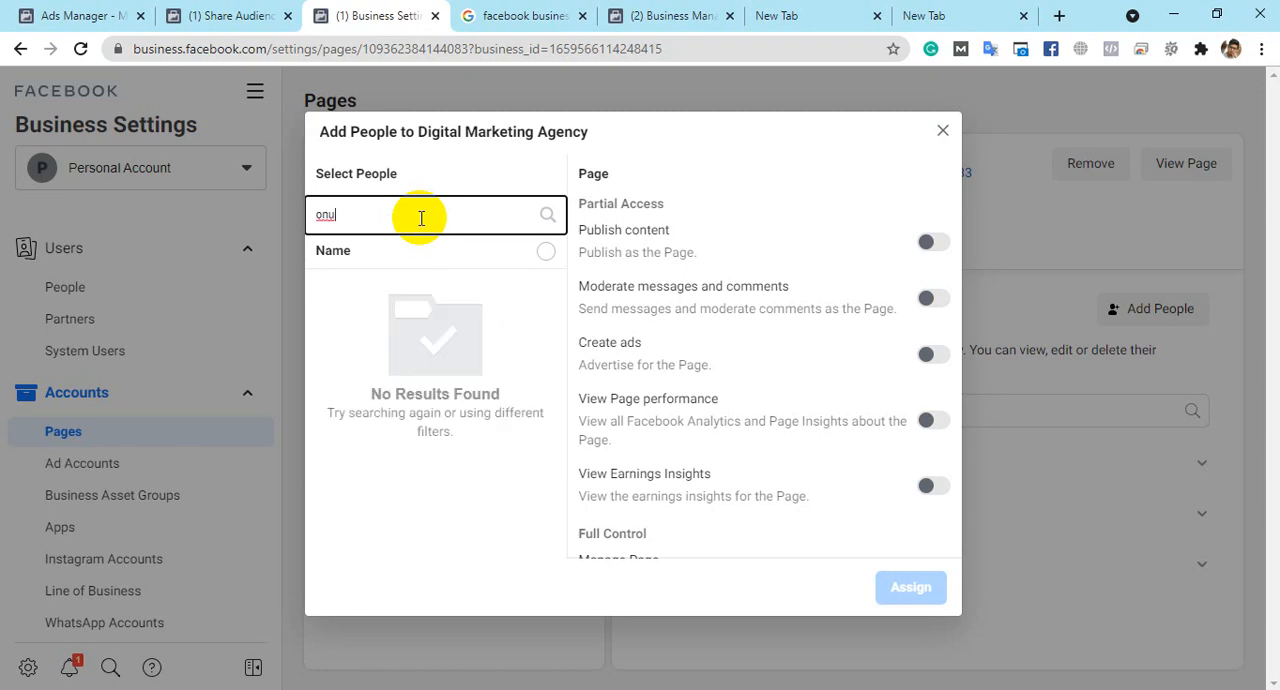
pyautogui.write('robb')
pyautogui.press('BackSpace')
pyautogui.press('BackSpace')
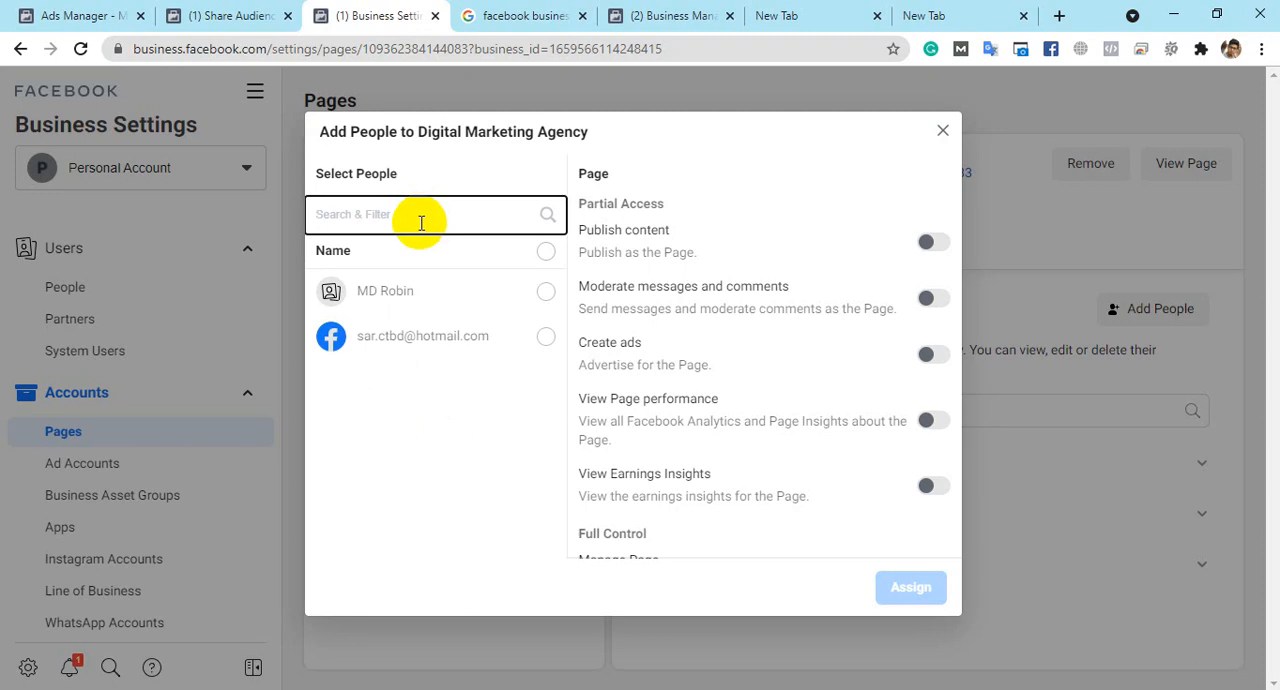
# - Search the assignable people by another person's name, trying different spellings, and reset the search for a new entry
pyautogui.write('nic')
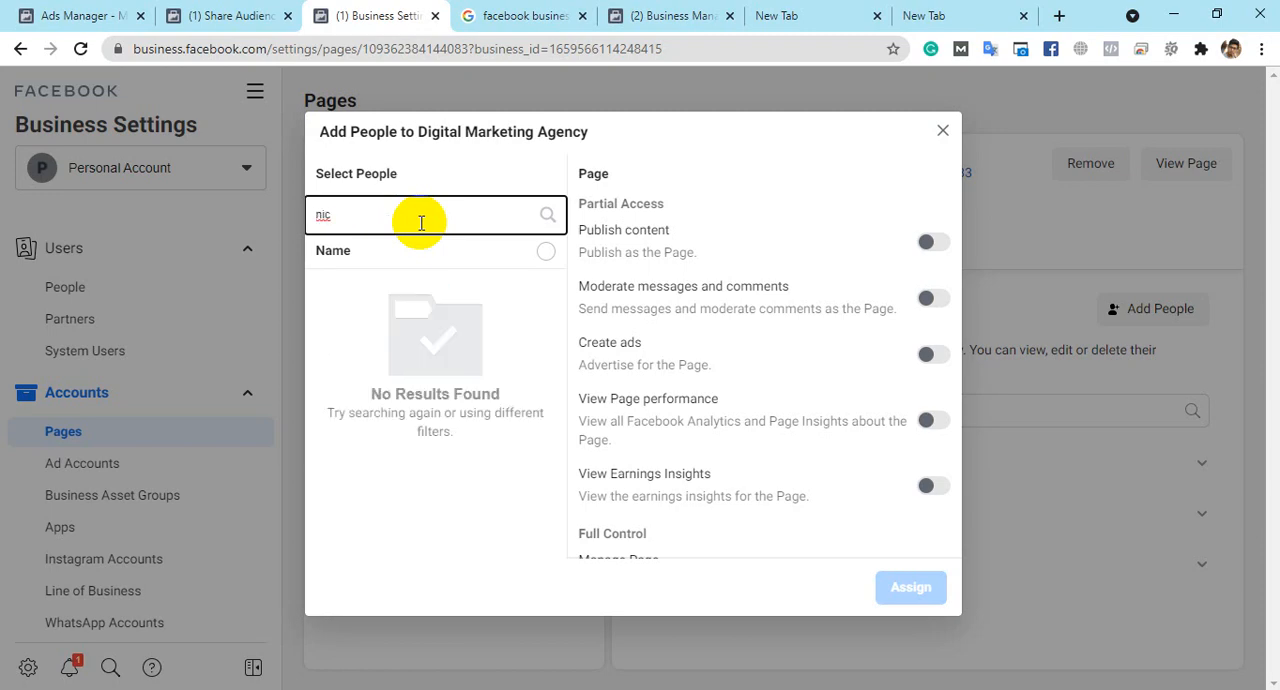
pyautogui.press('BackSpace')
pyautogui.write('kko')
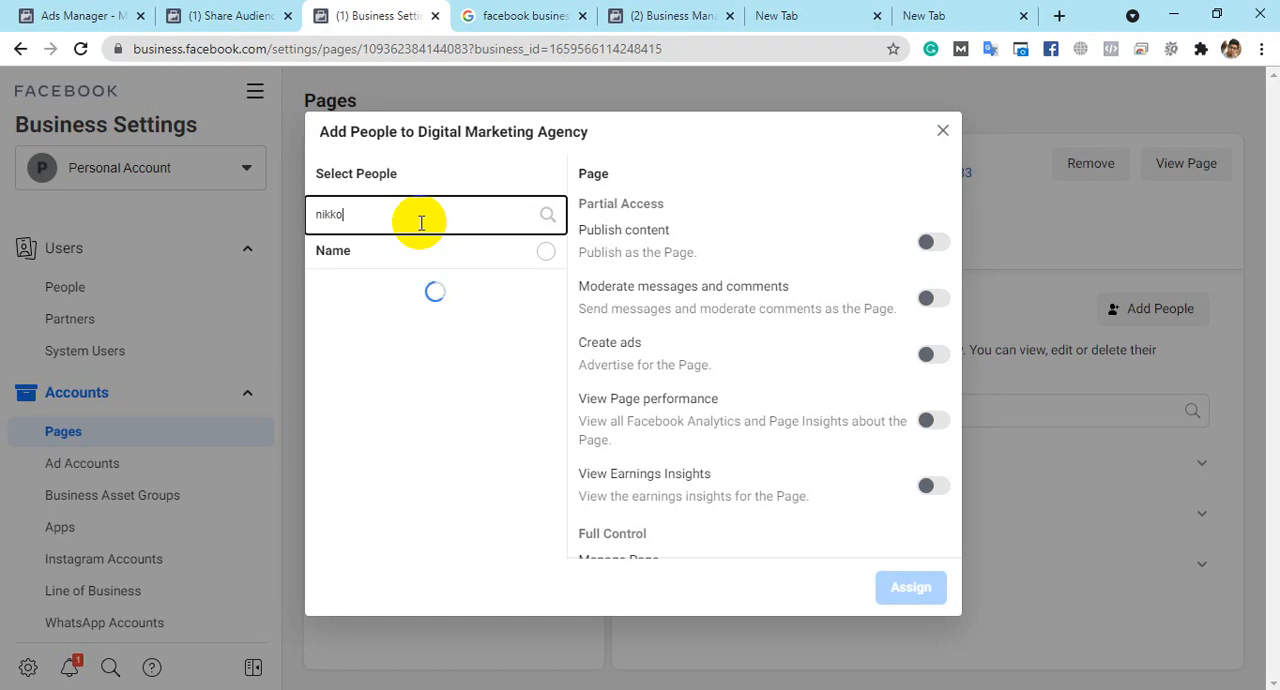
pyautogui.press('BackSpace')
pyautogui.write('robi')
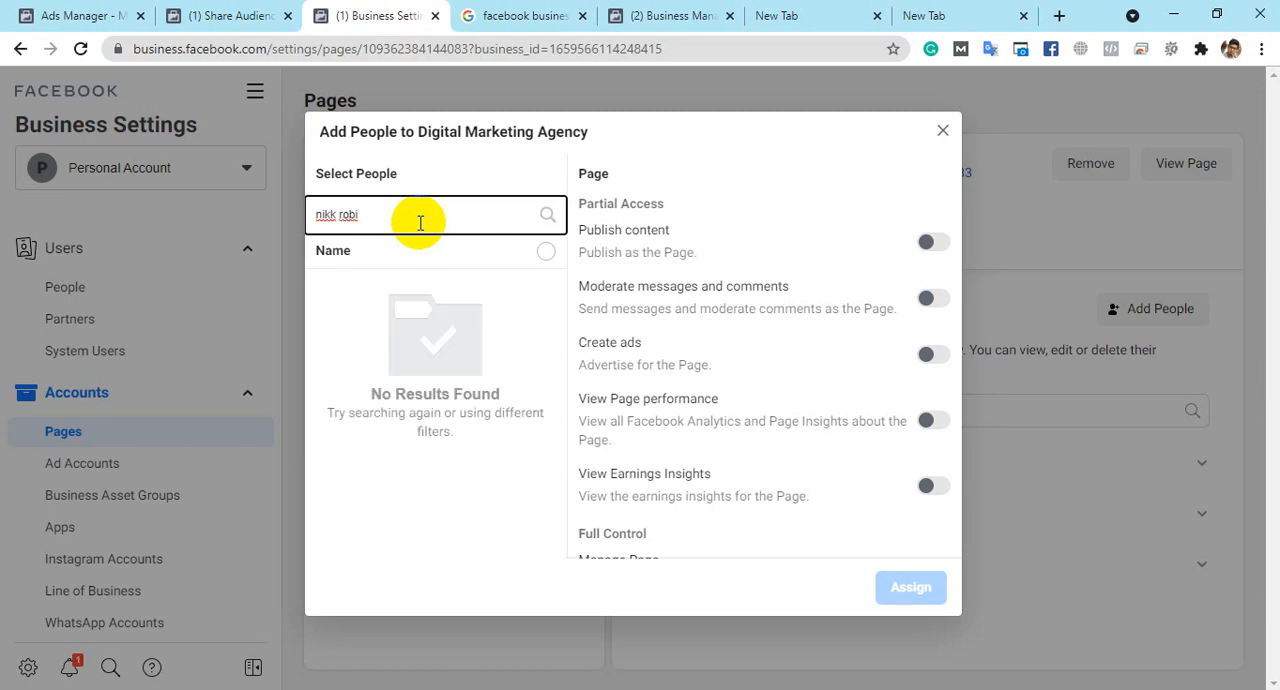
pyautogui.press('BackSpace')
pyautogui.press('BackSpace')
pyautogui.press('BackSpace')
pyautogui.press('BackSpace')
pyautogui.press('BackSpace')
pyautogui.press('BackSpace')
pyautogui.press('BackSpace')
pyautogui.press('BackSpace')
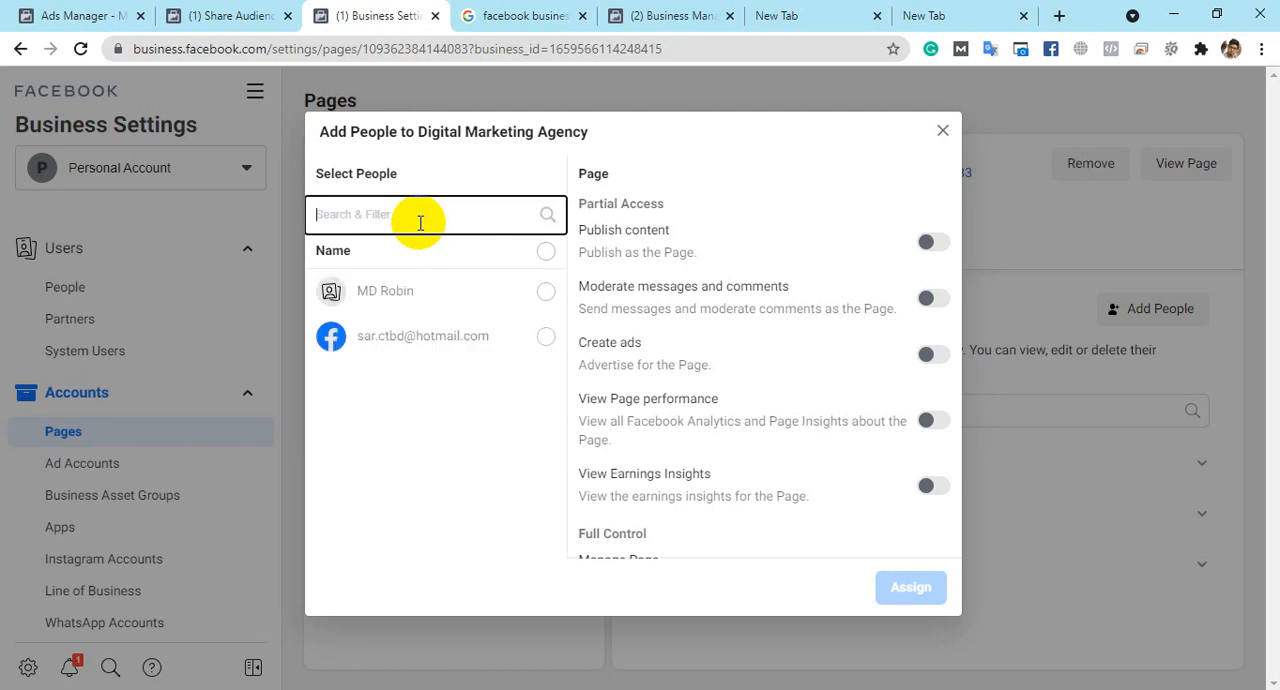
pyautogui.click(424, 213)
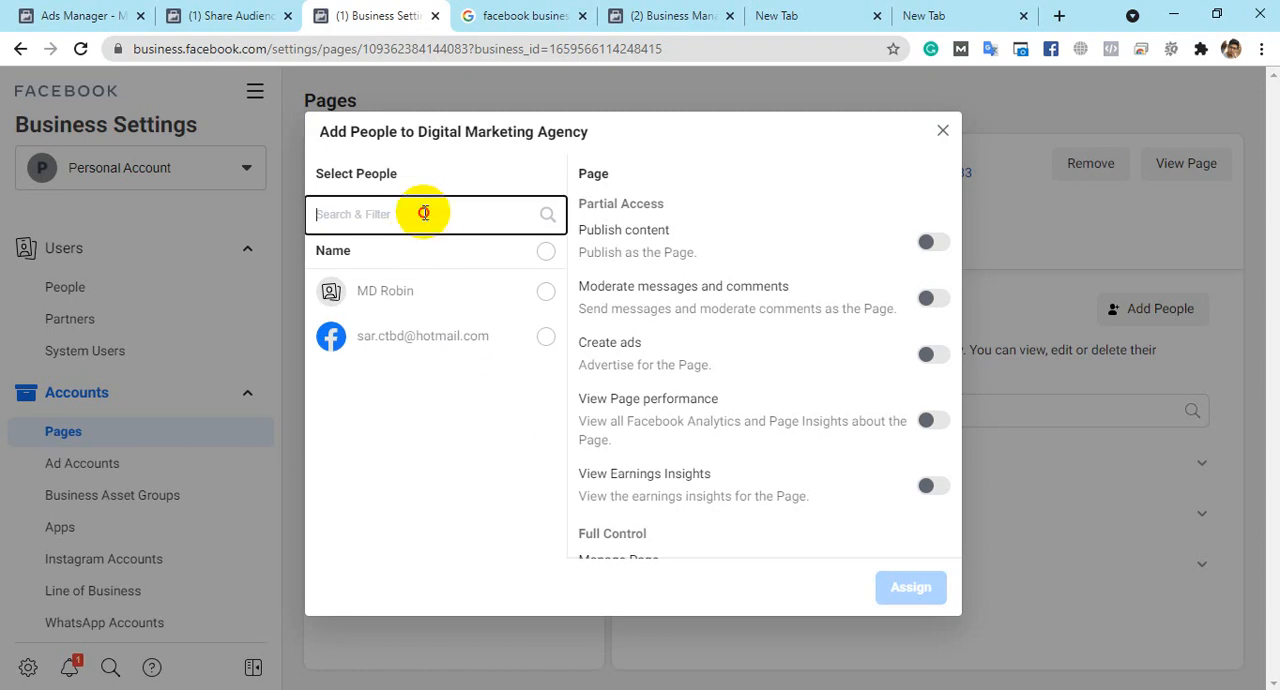
# - Select only the first listed person to be given access to the Digital Marketing Agency Page
pyautogui.click(424, 213)
pyautogui.click(465, 159)
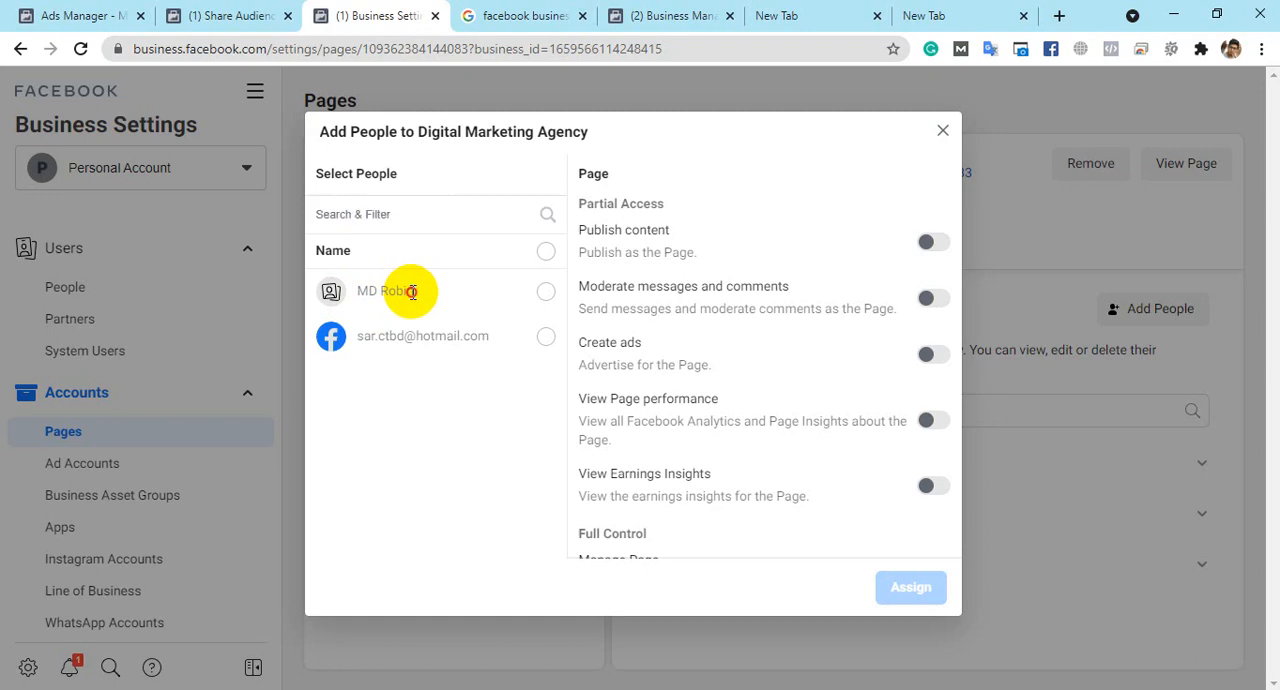
pyautogui.click(538, 295)
pyautogui.click(545, 337)
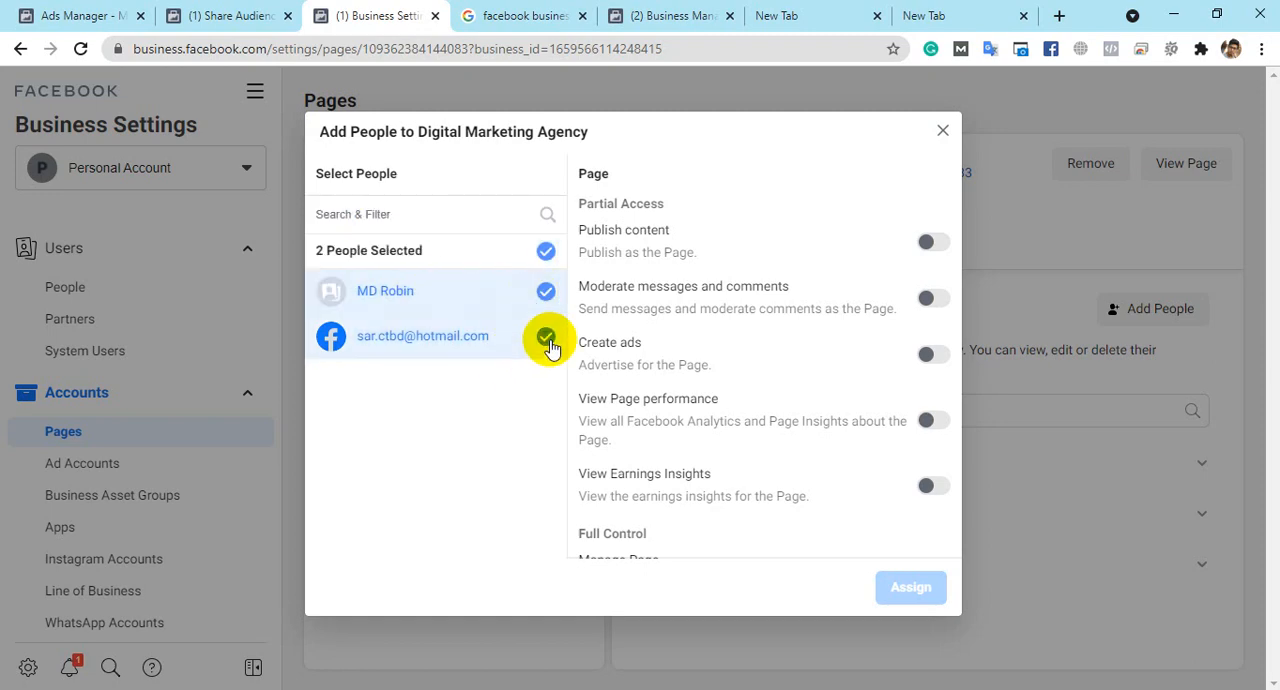
pyautogui.click(545, 291)
pyautogui.click(545, 337)
pyautogui.click(543, 291)
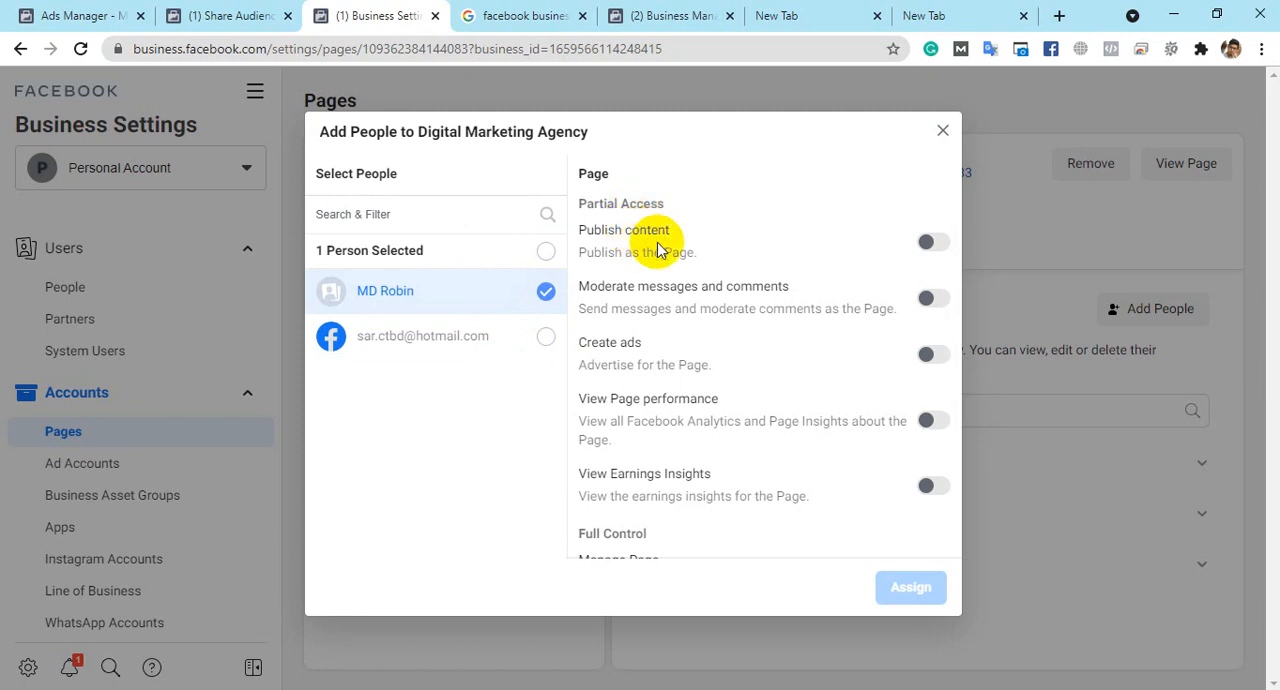
# - Turn the Publish content, Moderate messages and comments, Create ads and View Earnings Insights permissions on and back off, one at a time
pyautogui.click(931, 244)
pyautogui.click(931, 244)
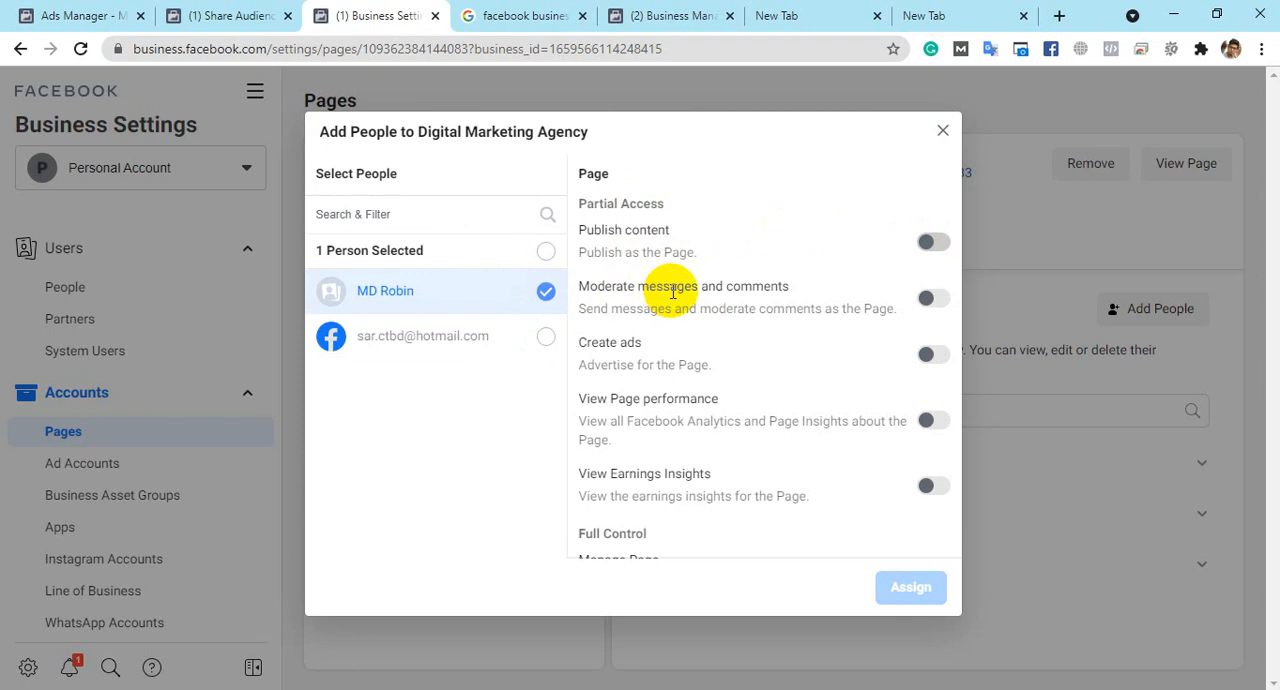
pyautogui.click(930, 300)
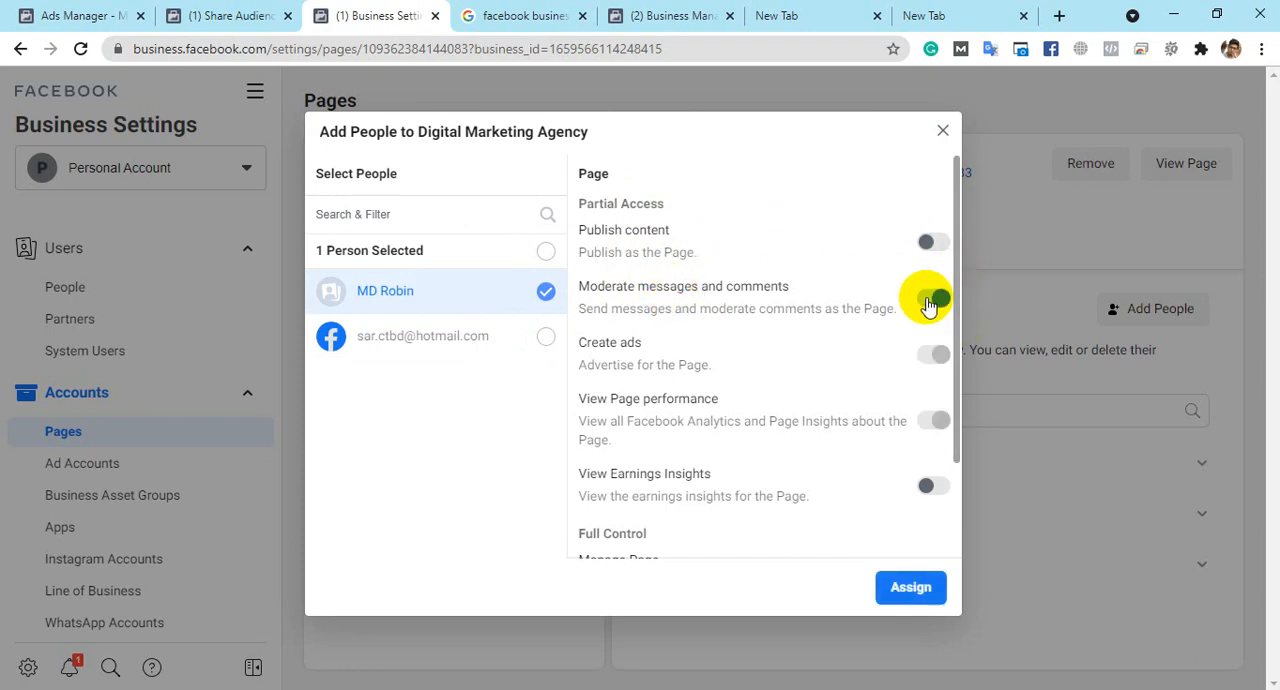
pyautogui.click(929, 300)
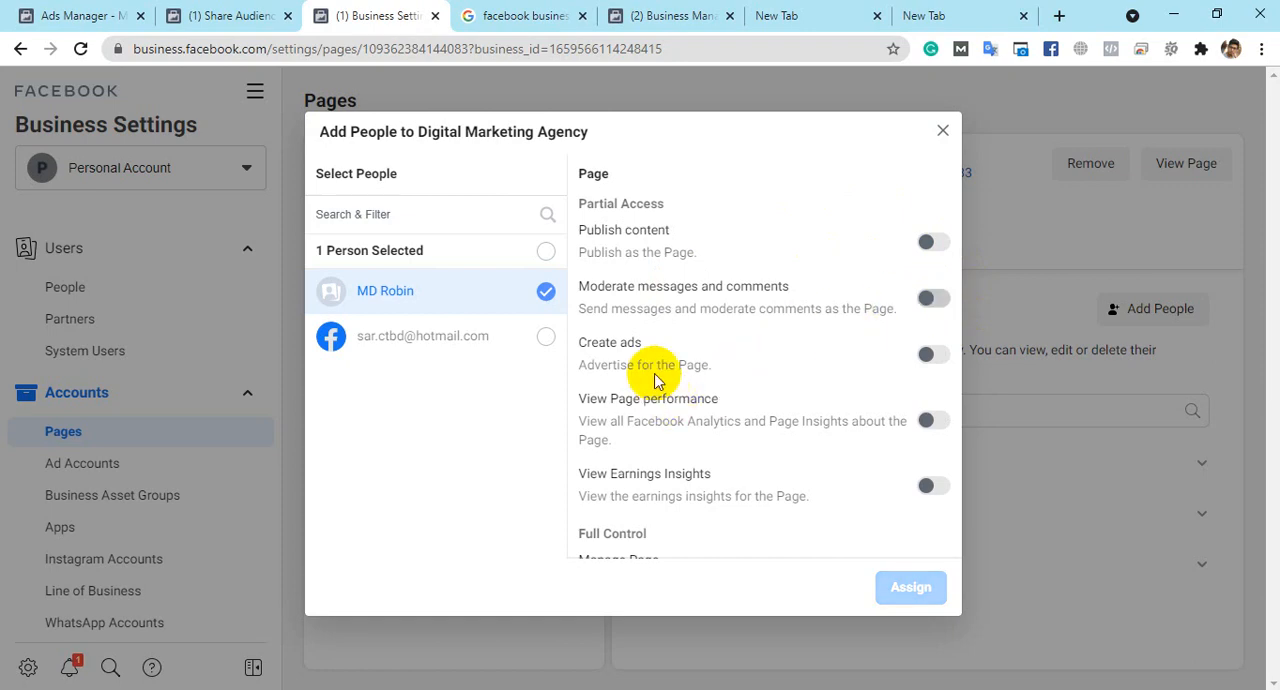
pyautogui.click(928, 355)
pyautogui.click(935, 357)
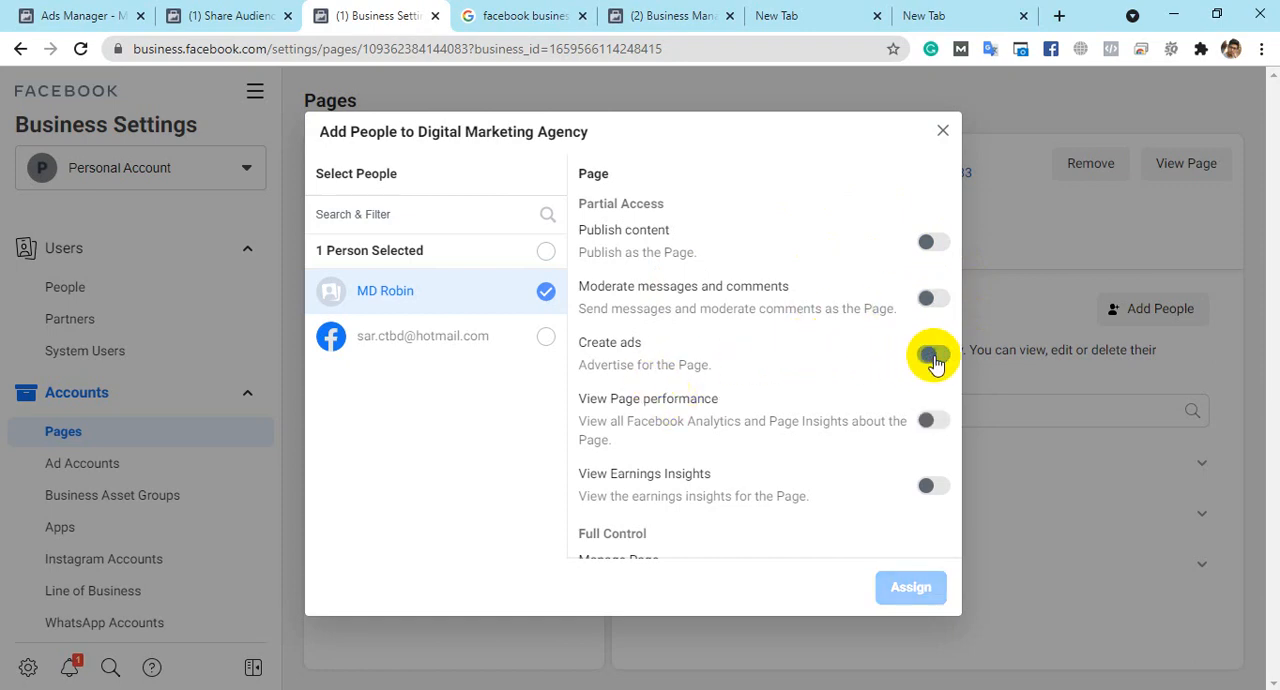
pyautogui.scroll(-2, 737, 343)
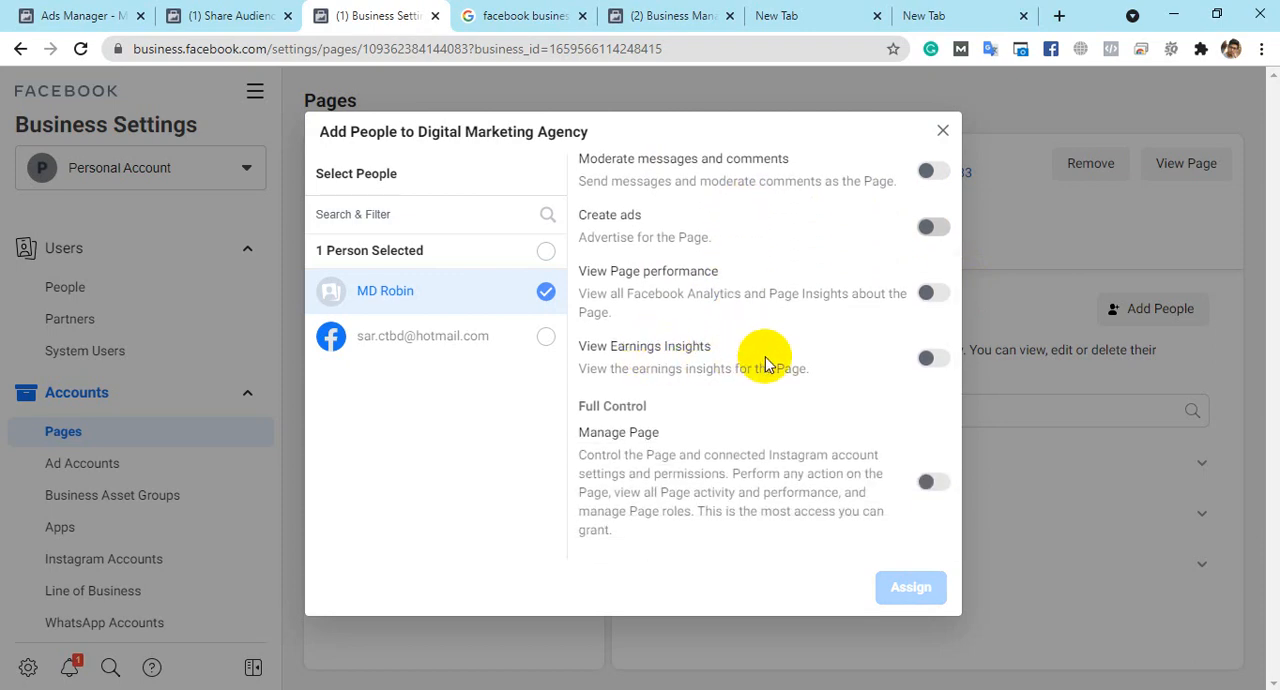
pyautogui.click(936, 358)
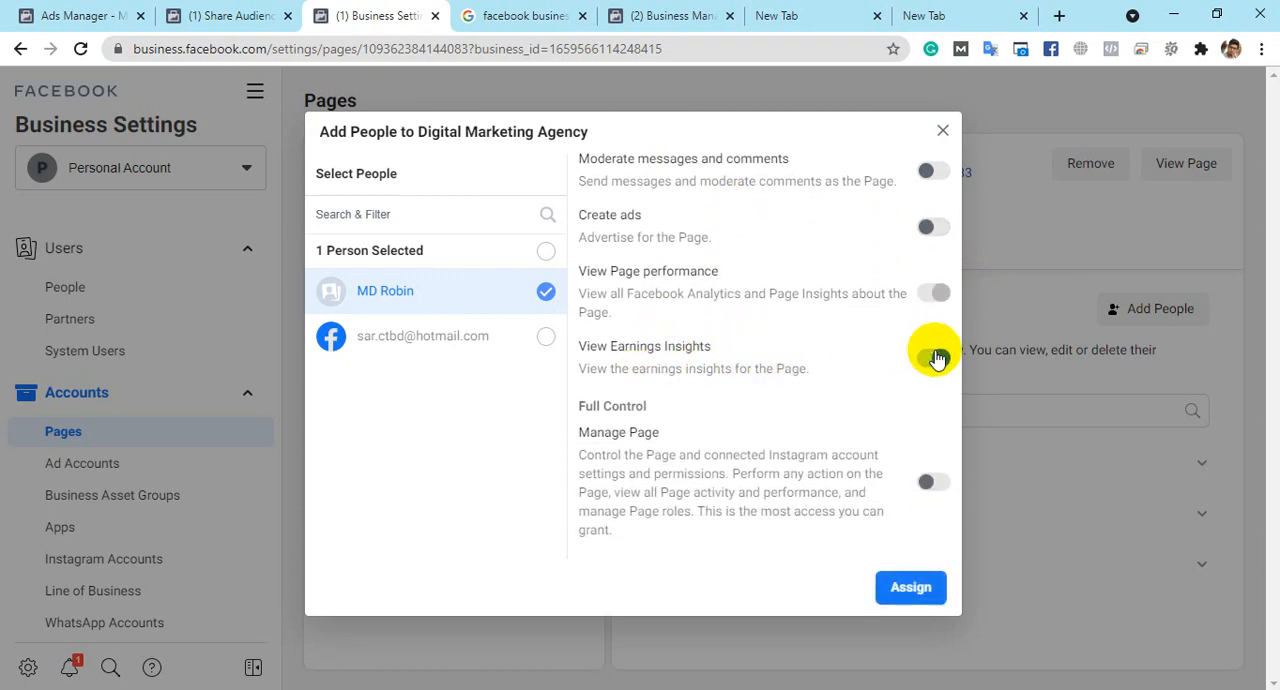
pyautogui.click(936, 358)
pyautogui.scroll(2, 640, 364)
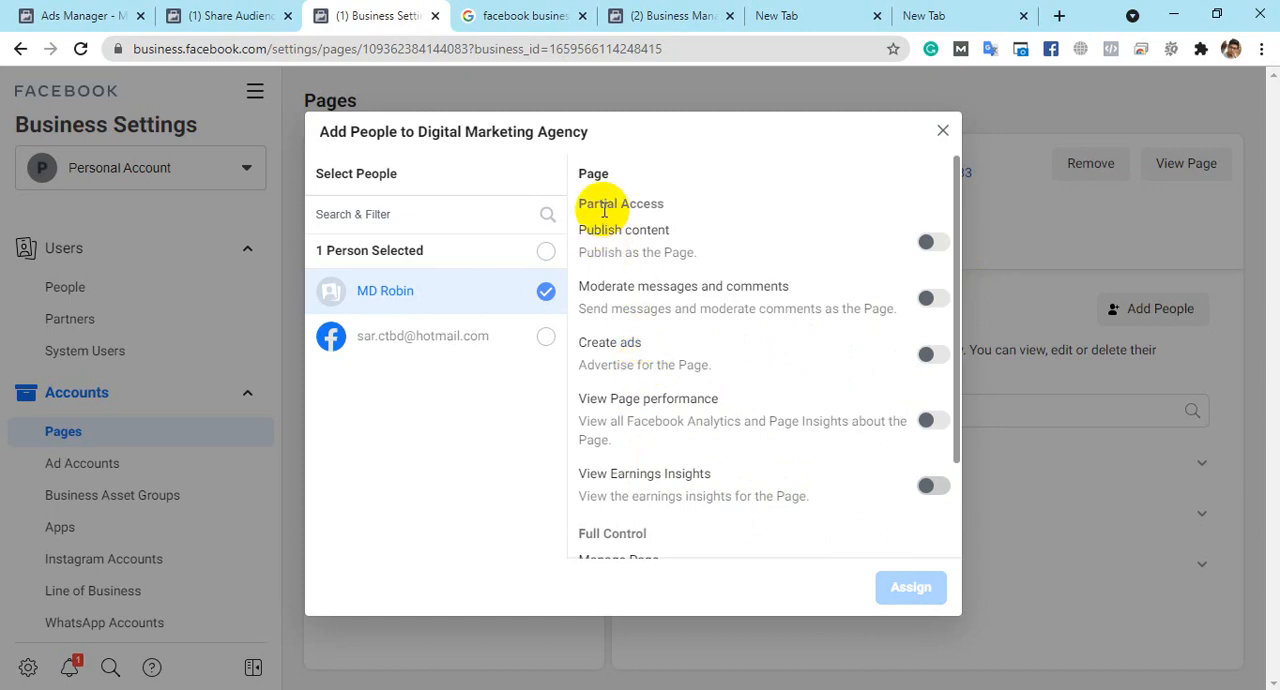
# - Grant the selected person full control with Manage Page, assign them to the Page and close the confirmation
pyautogui.scroll(-3, 660, 400)
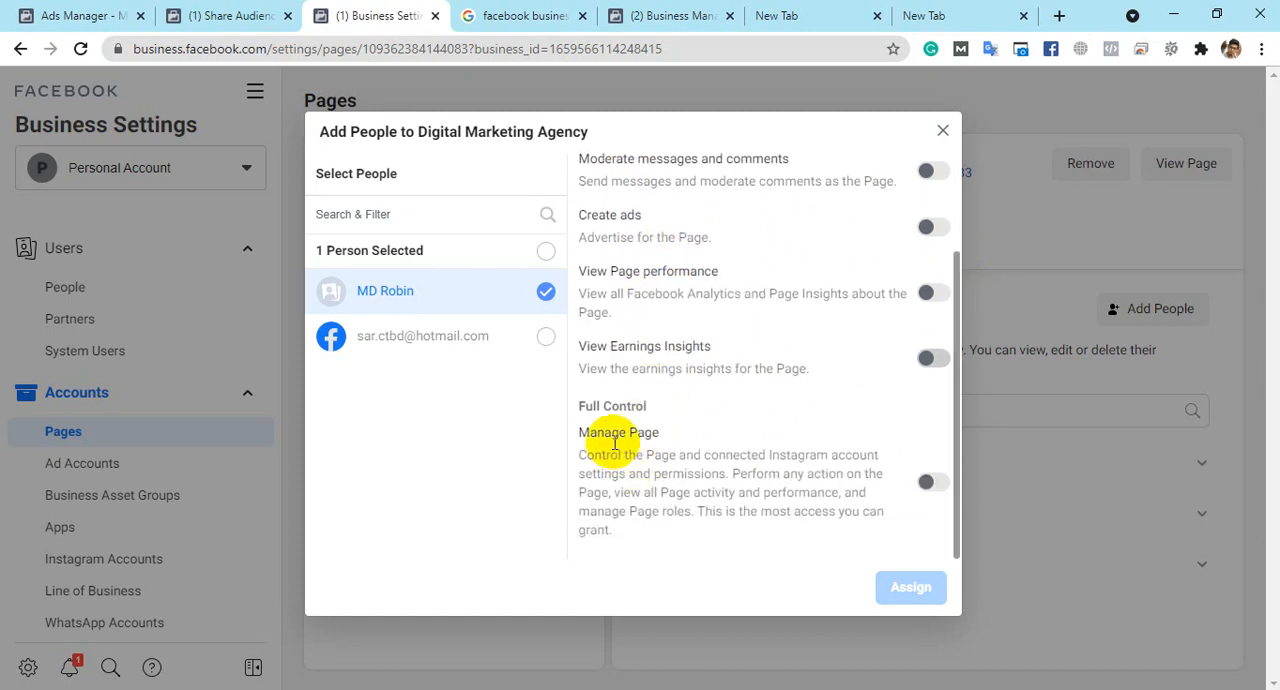
pyautogui.click(938, 482)
pyautogui.click(918, 588)
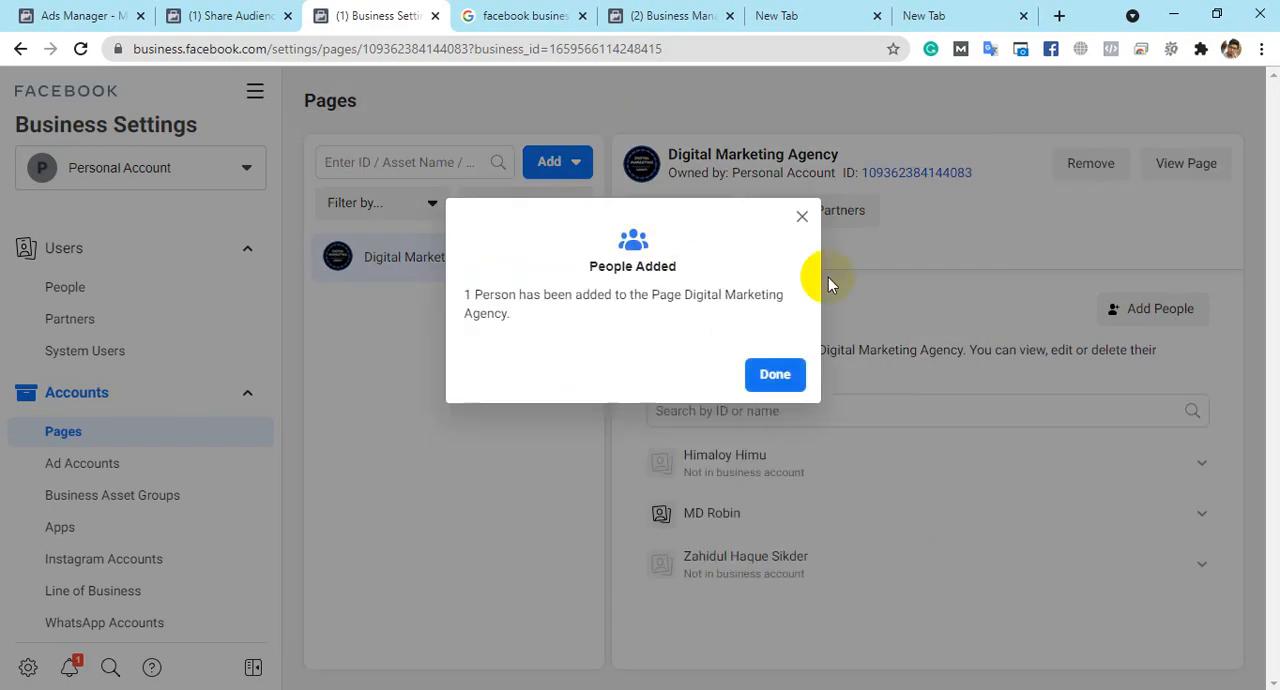
pyautogui.click(773, 376)
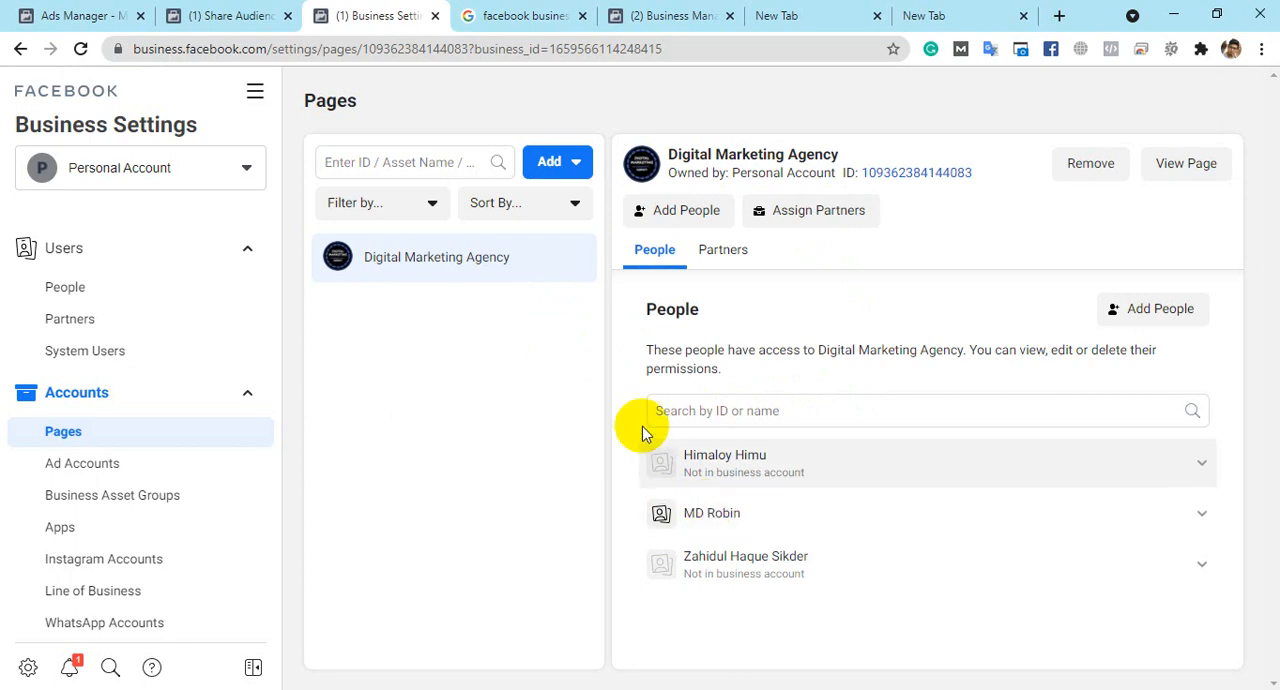
# - Start assigning a partner to the Page by Business ID and review the partial access and full control permissions offered
pyautogui.click(803, 223)
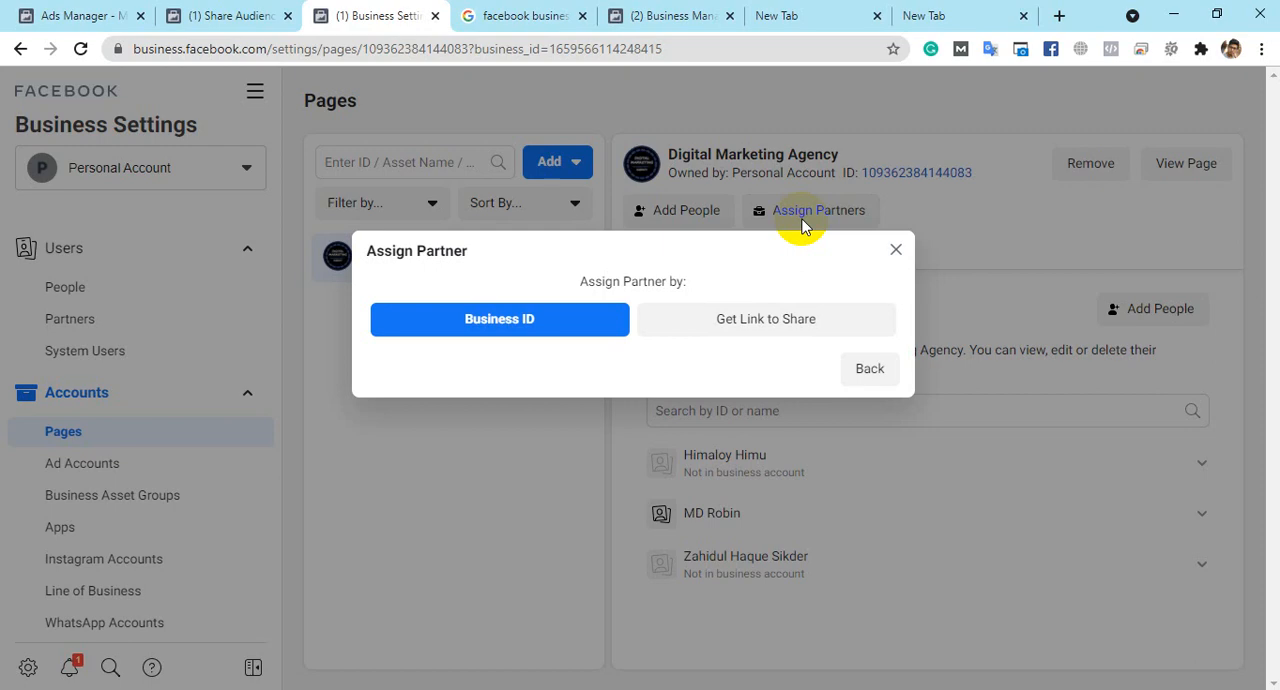
pyautogui.click(895, 250)
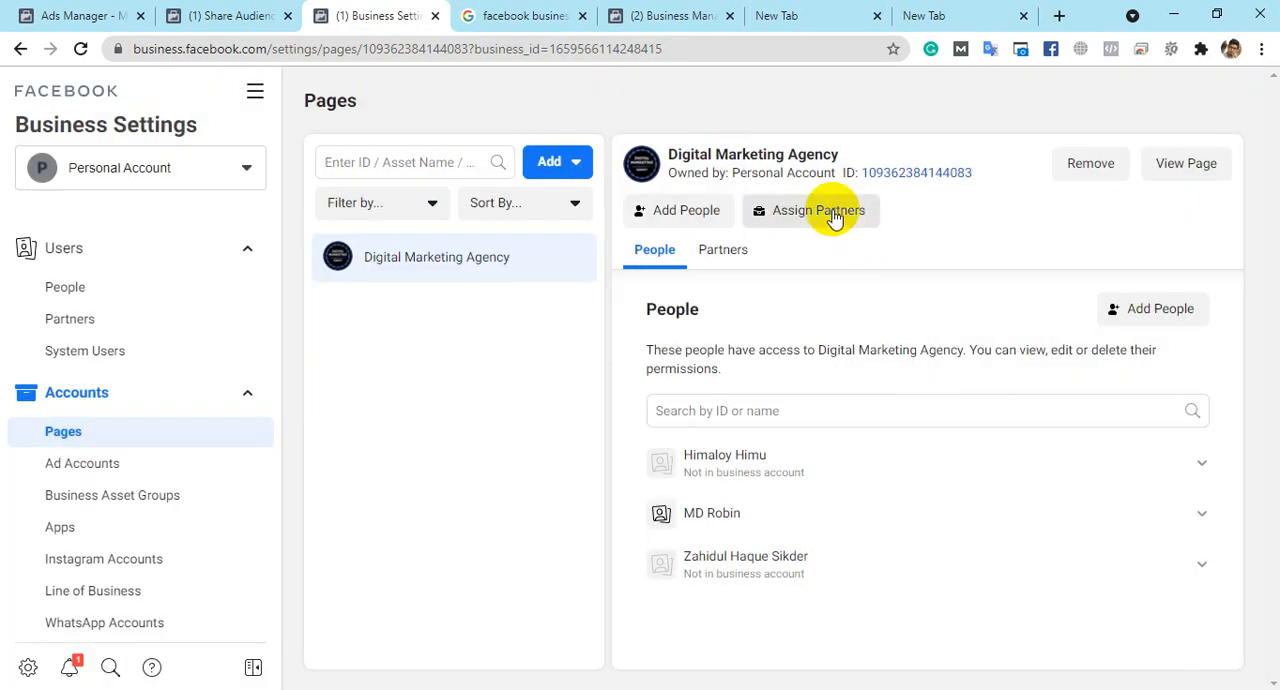
pyautogui.click(767, 221)
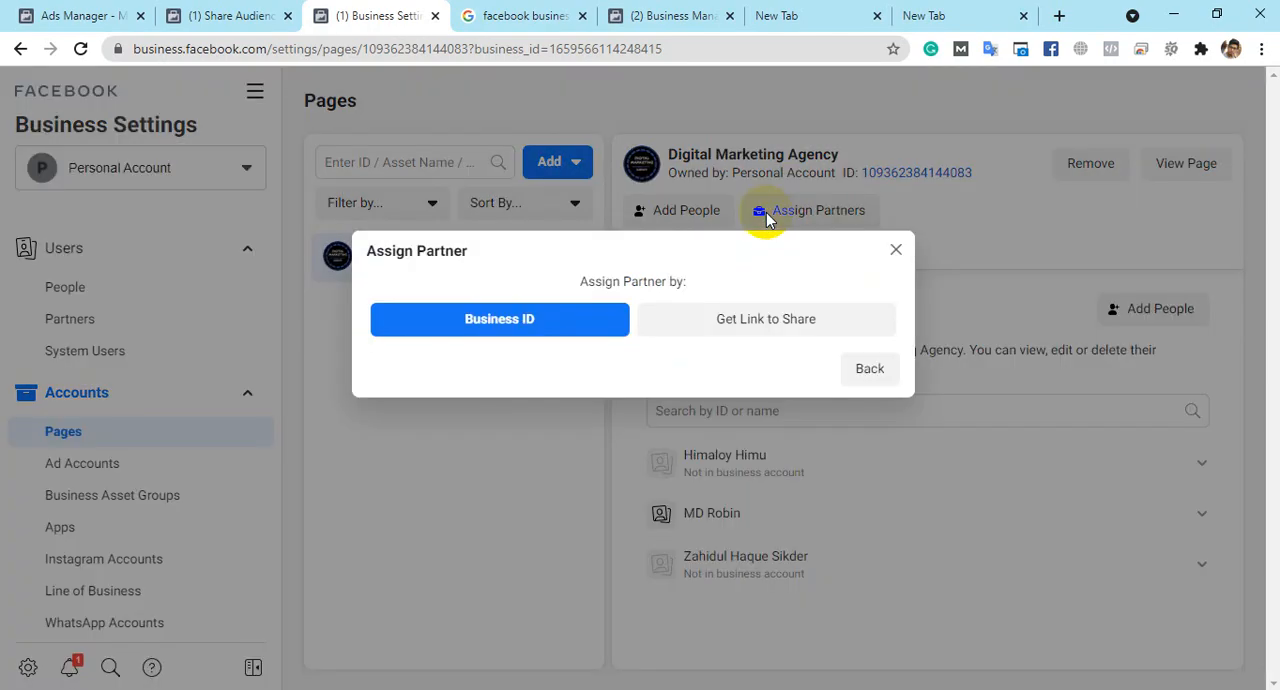
pyautogui.click(491, 325)
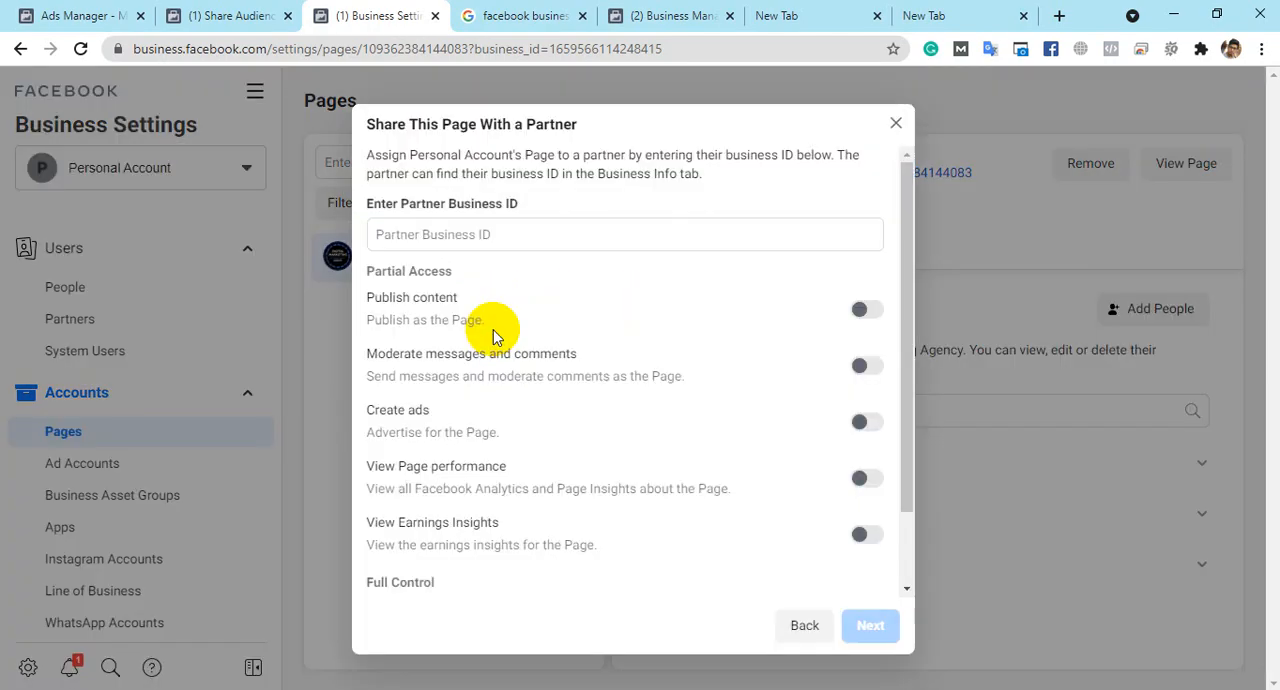
pyautogui.click(472, 234)
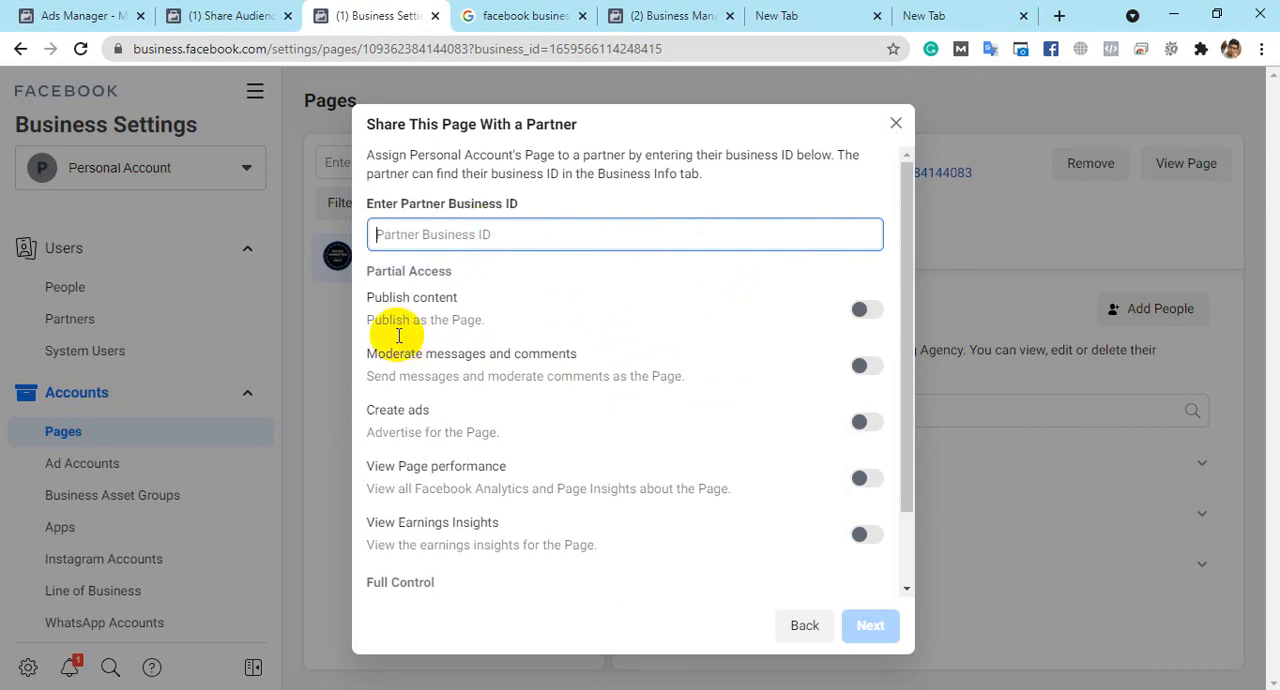
pyautogui.scroll(-2, 600, 366)
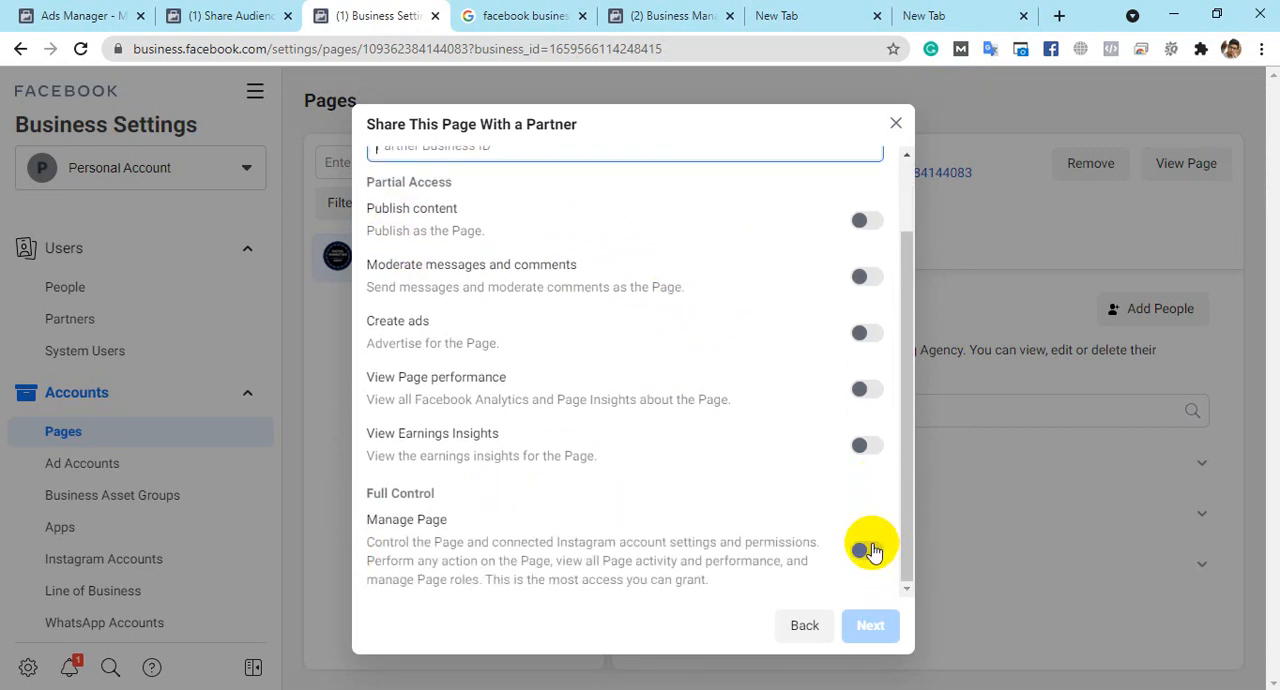
pyautogui.scroll(2, 763, 397)
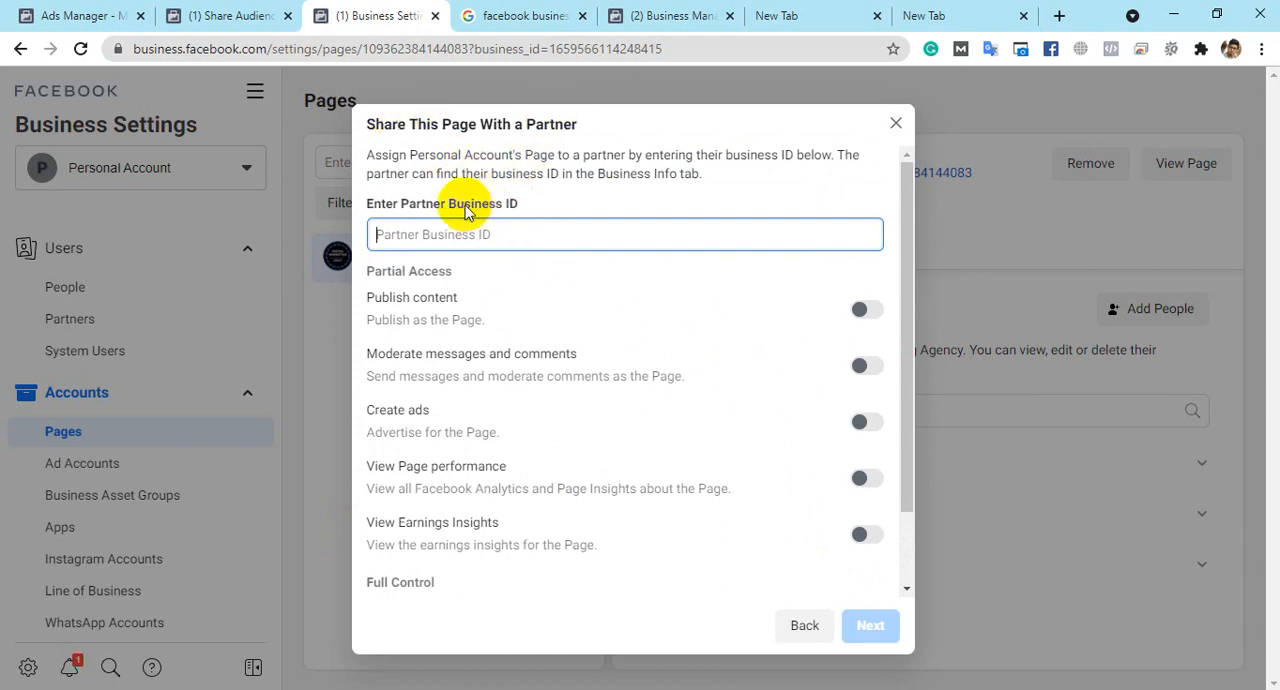
# - Highlight the business ID in the page address, and close the partner sharing dialog without assigning a partner
pyautogui.moveTo(450, 206); pyautogui.dragTo(575, 206)
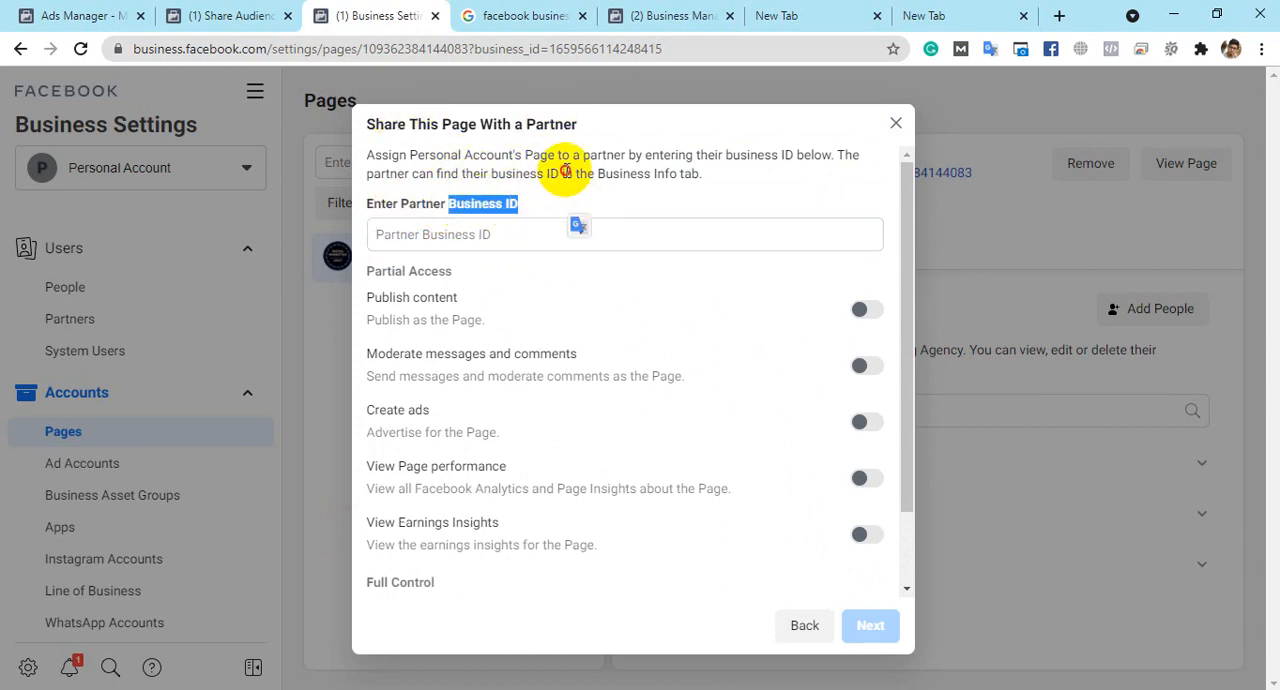
pyautogui.click(526, 170)
pyautogui.moveTo(362, 49); pyautogui.dragTo(500, 40)
pyautogui.moveTo(591, 49); pyautogui.dragTo(725, 52)
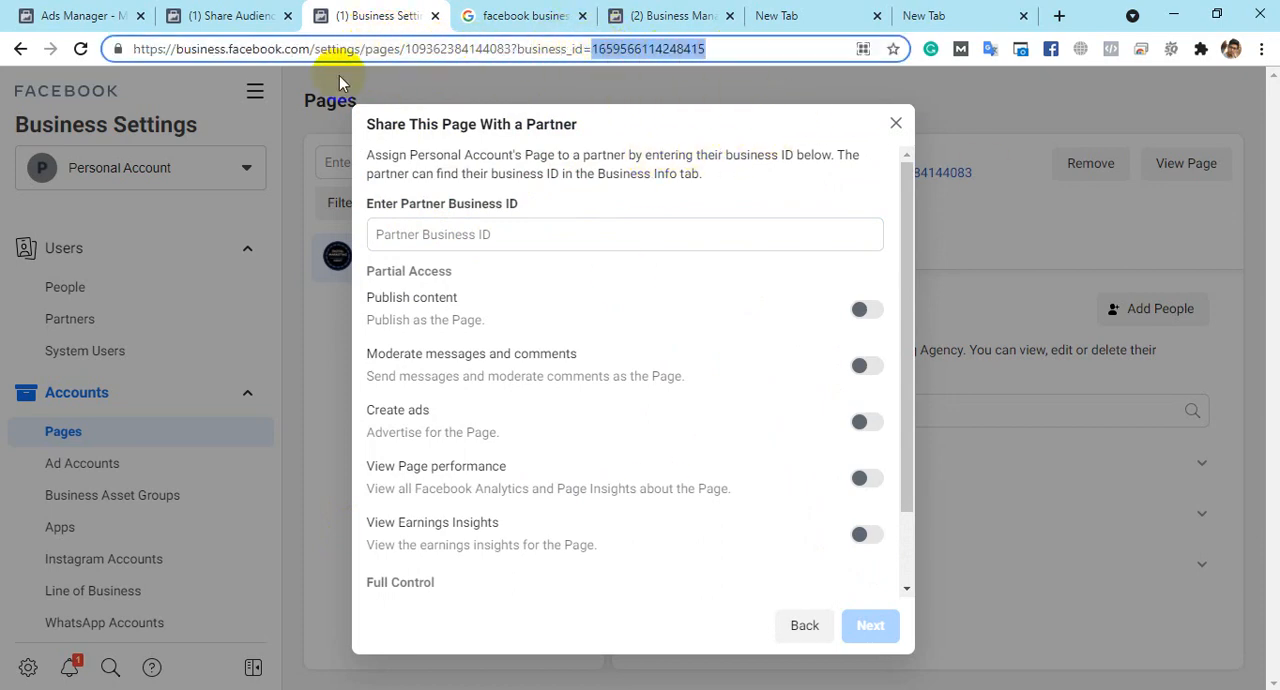
pyautogui.moveTo(517, 49); pyautogui.dragTo(748, 44)
pyautogui.moveTo(591, 49)
pyautogui.mouseDown()
pyautogui.moveTo(566, 46)
pyautogui.moveTo(710, 51)
pyautogui.moveTo(723, 40)
pyautogui.moveTo(500, 43)
pyautogui.moveTo(594, 57)
pyautogui.mouseUp()
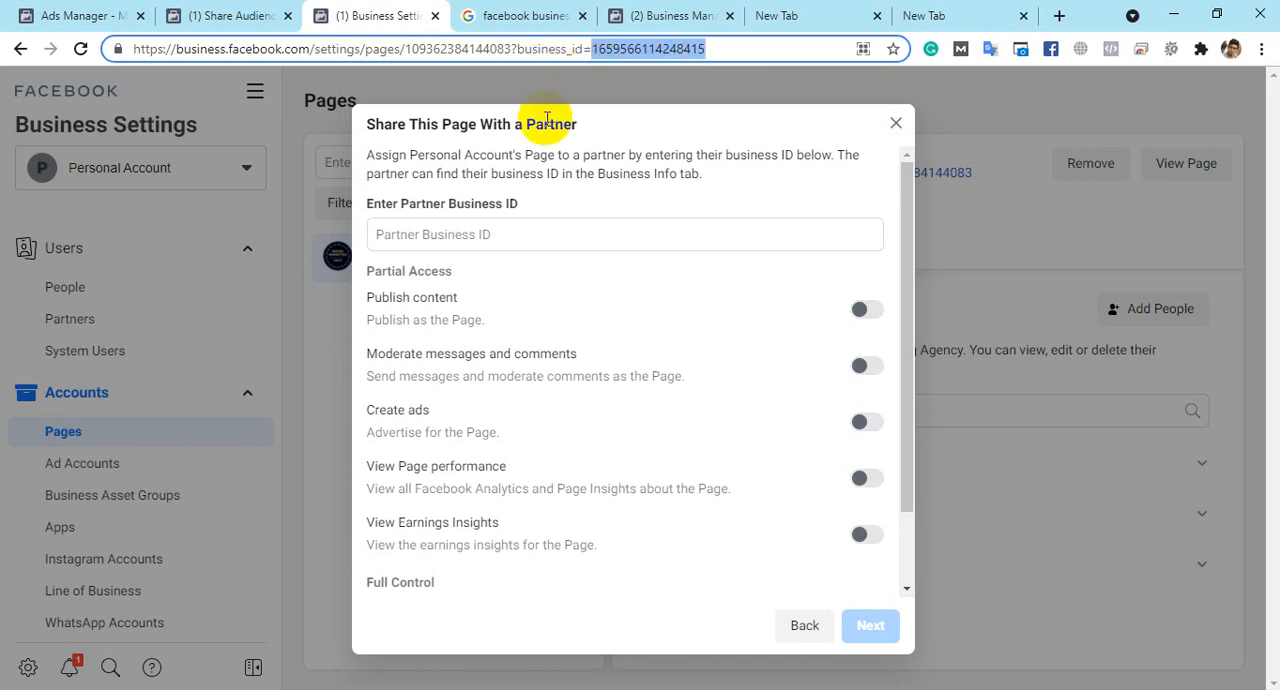
pyautogui.click(895, 124)
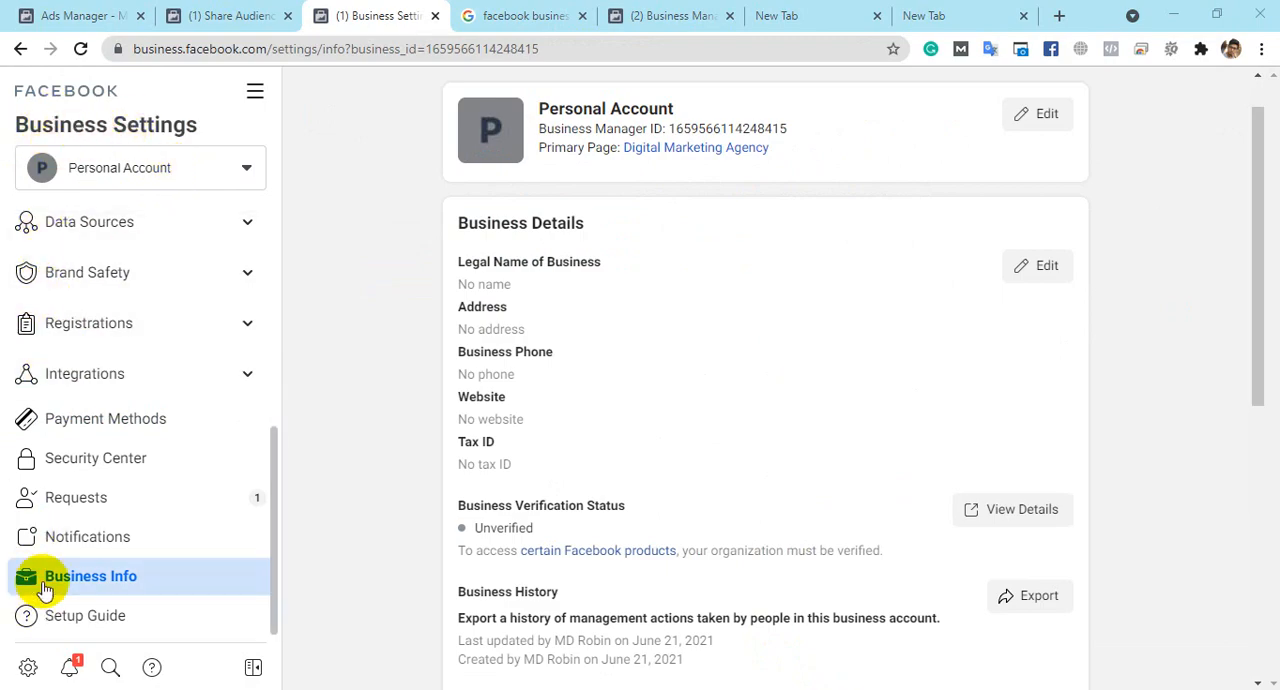
# - Examine the ad account creation limit, business options and personal info on the Business Info page
pyautogui.scroll(-5, 700, 378)
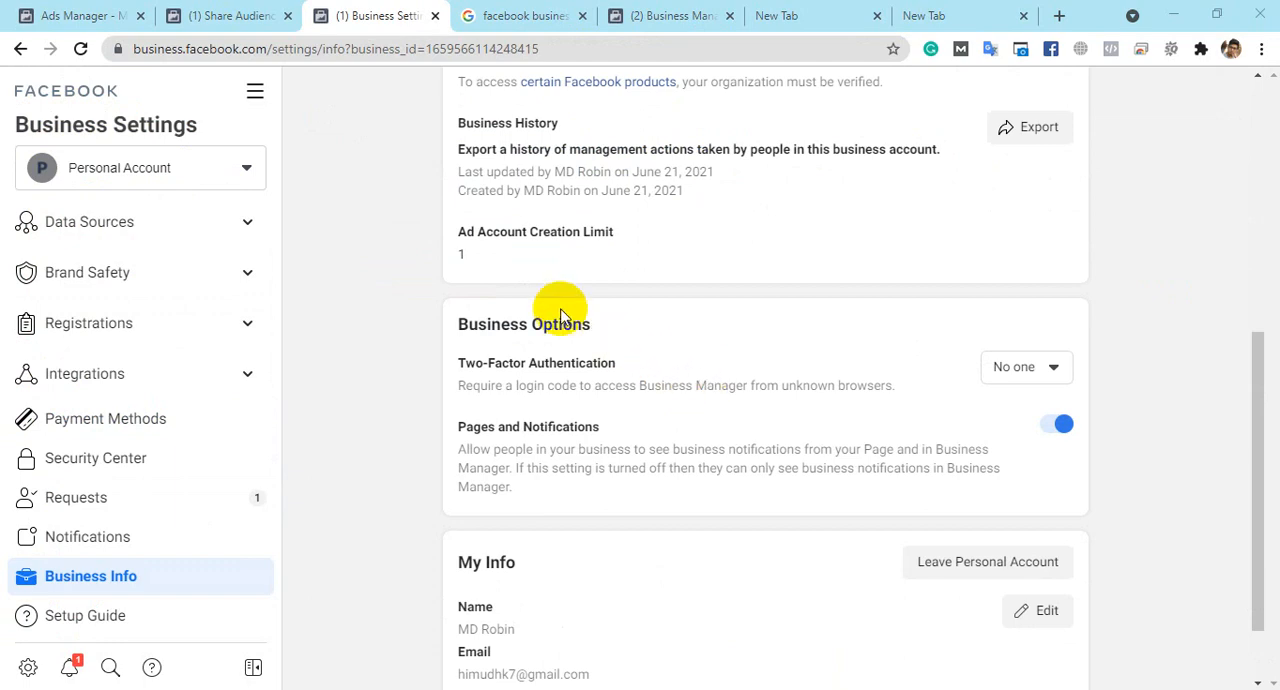
pyautogui.moveTo(458, 229); pyautogui.dragTo(655, 232)
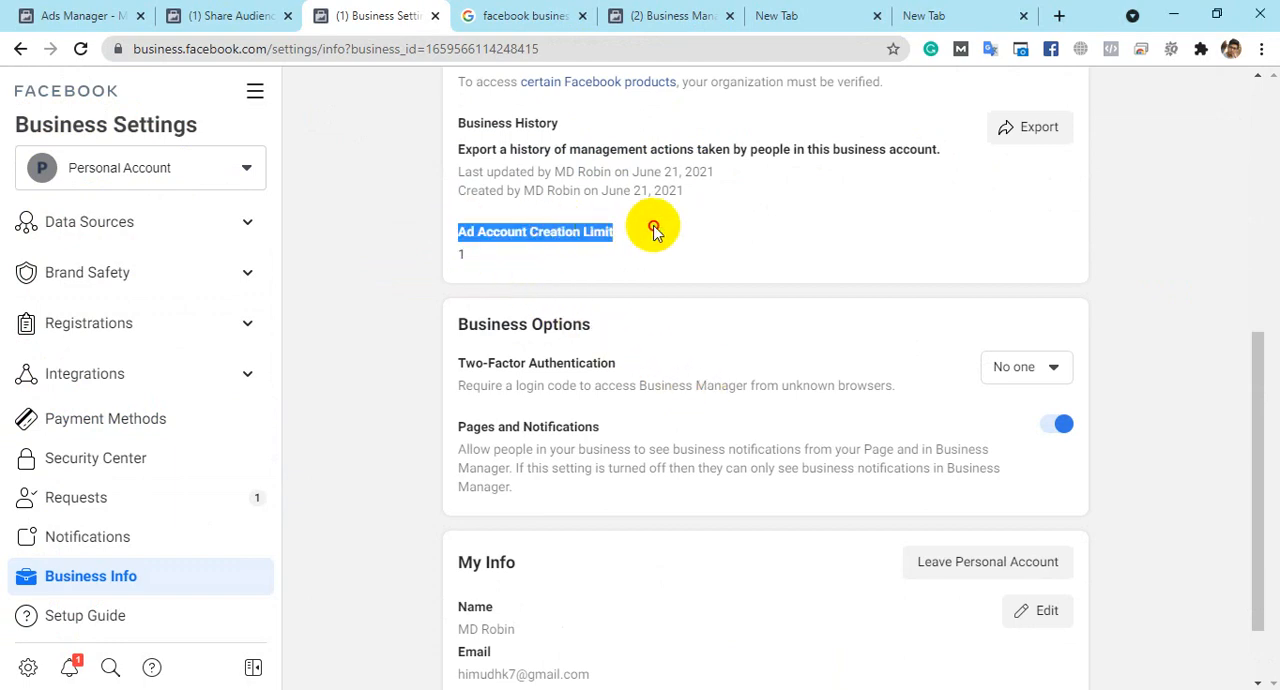
pyautogui.doubleClick(452, 262)
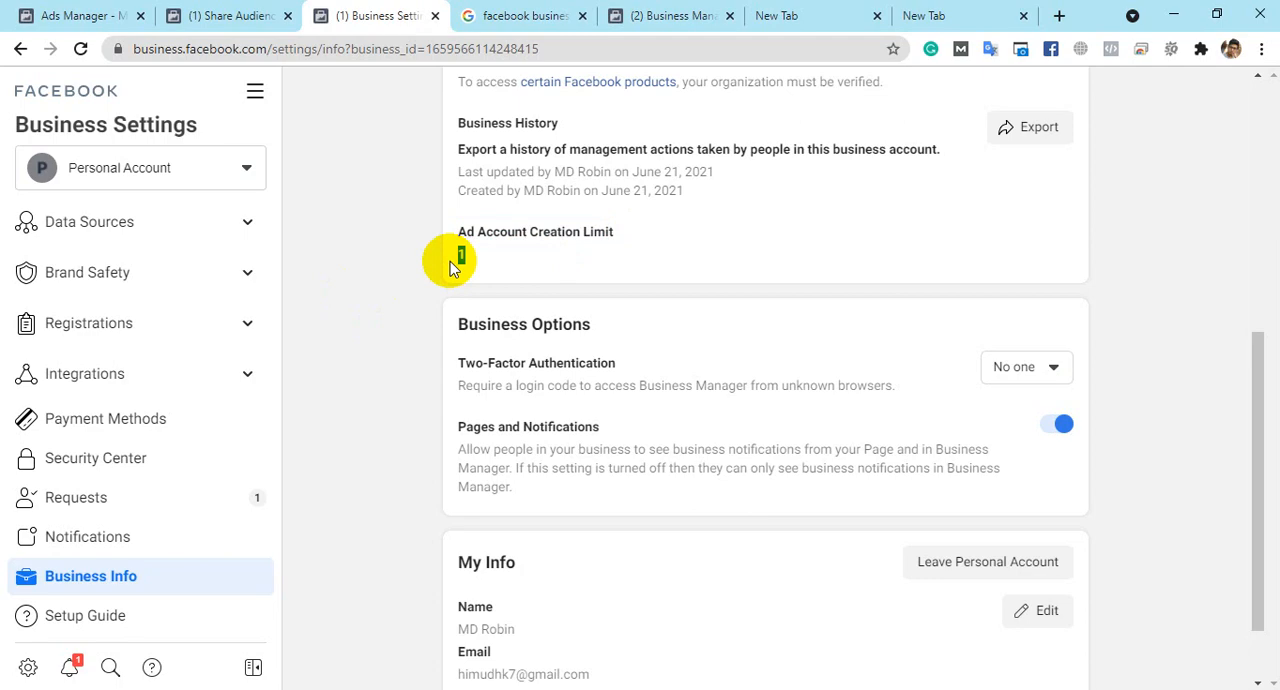
pyautogui.scroll(-1, 750, 570)
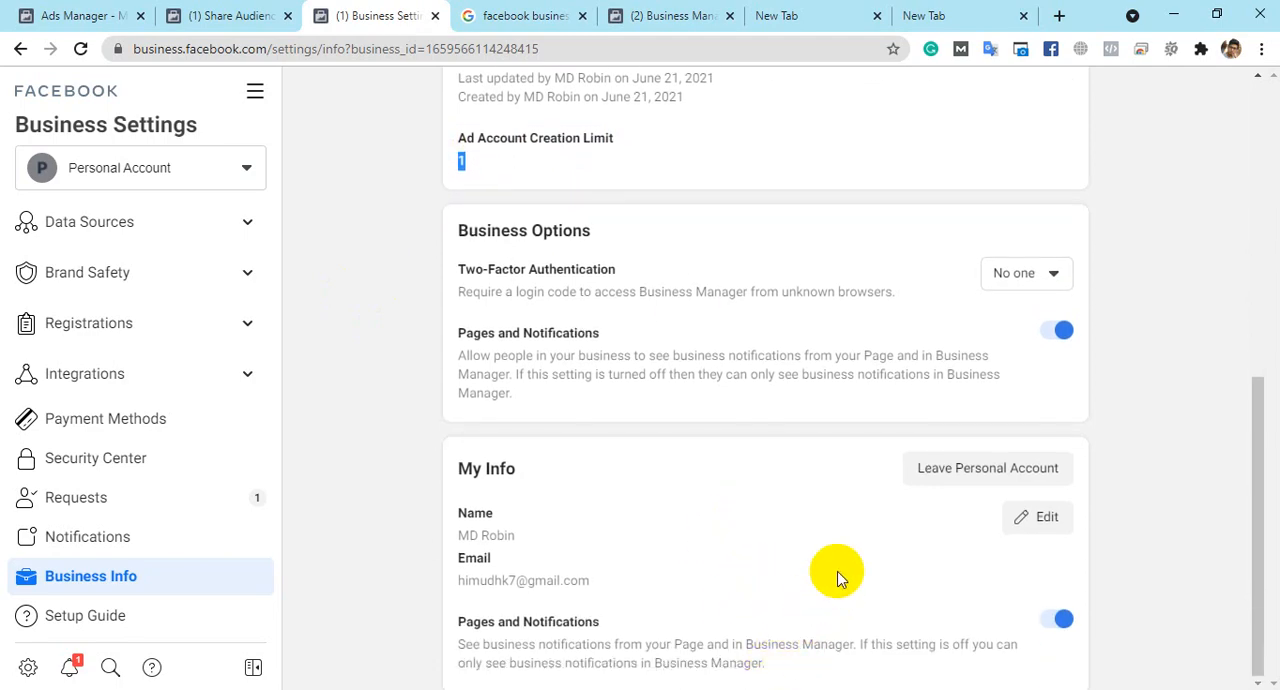
pyautogui.scroll(1, 838, 578)
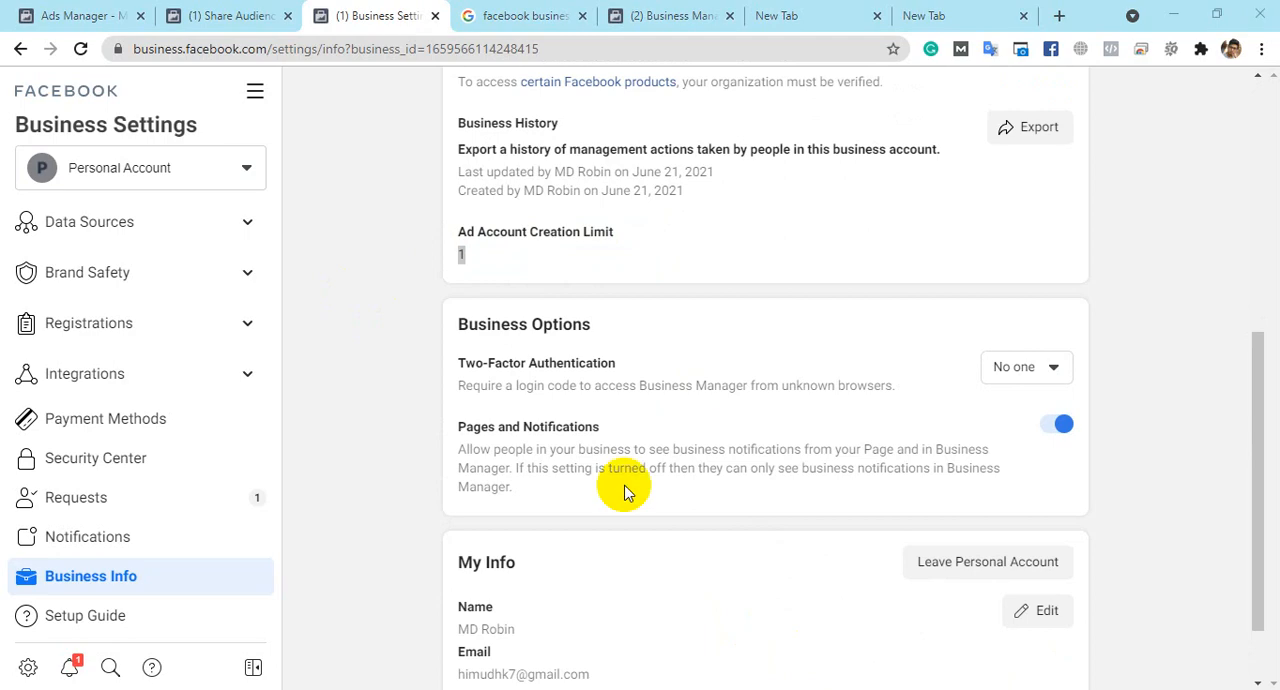